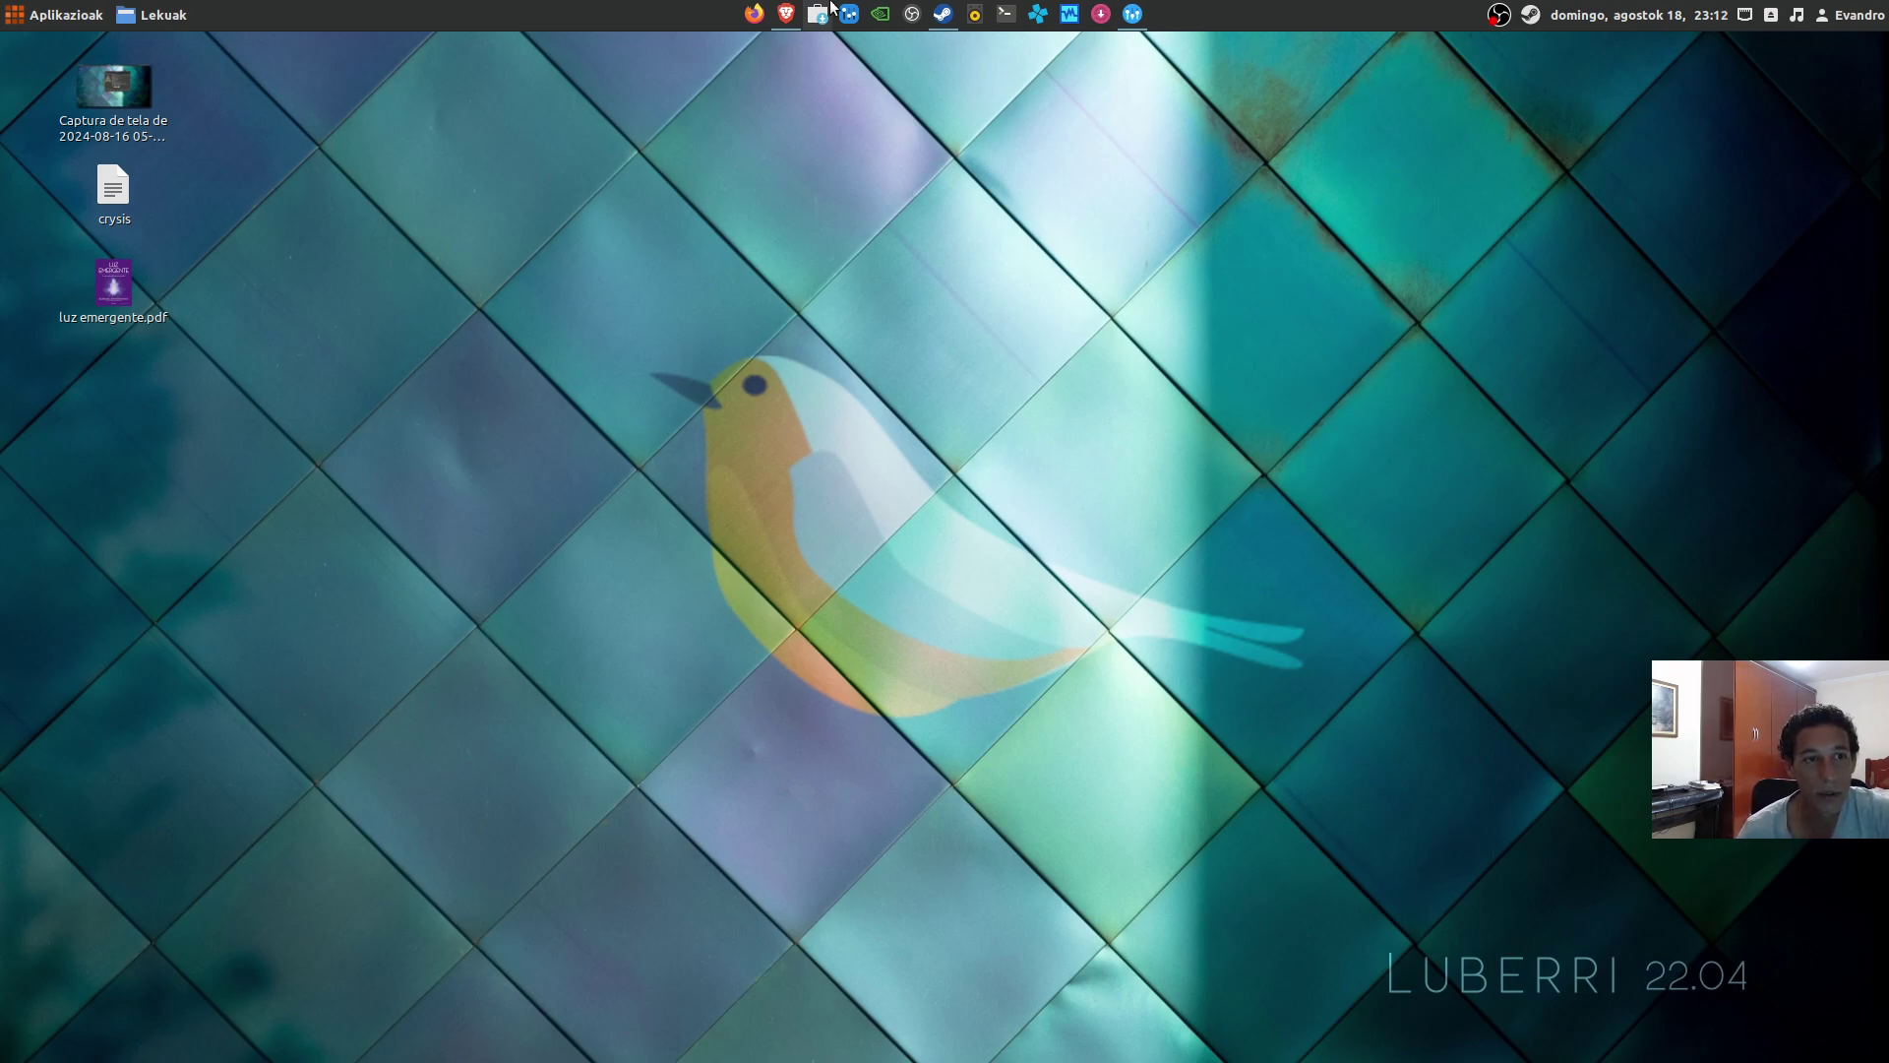
# Step: Switch to the Brave browser and examine the devmode and code list instructions on the Jogorama Crysis page
pyautogui.click(787, 12)
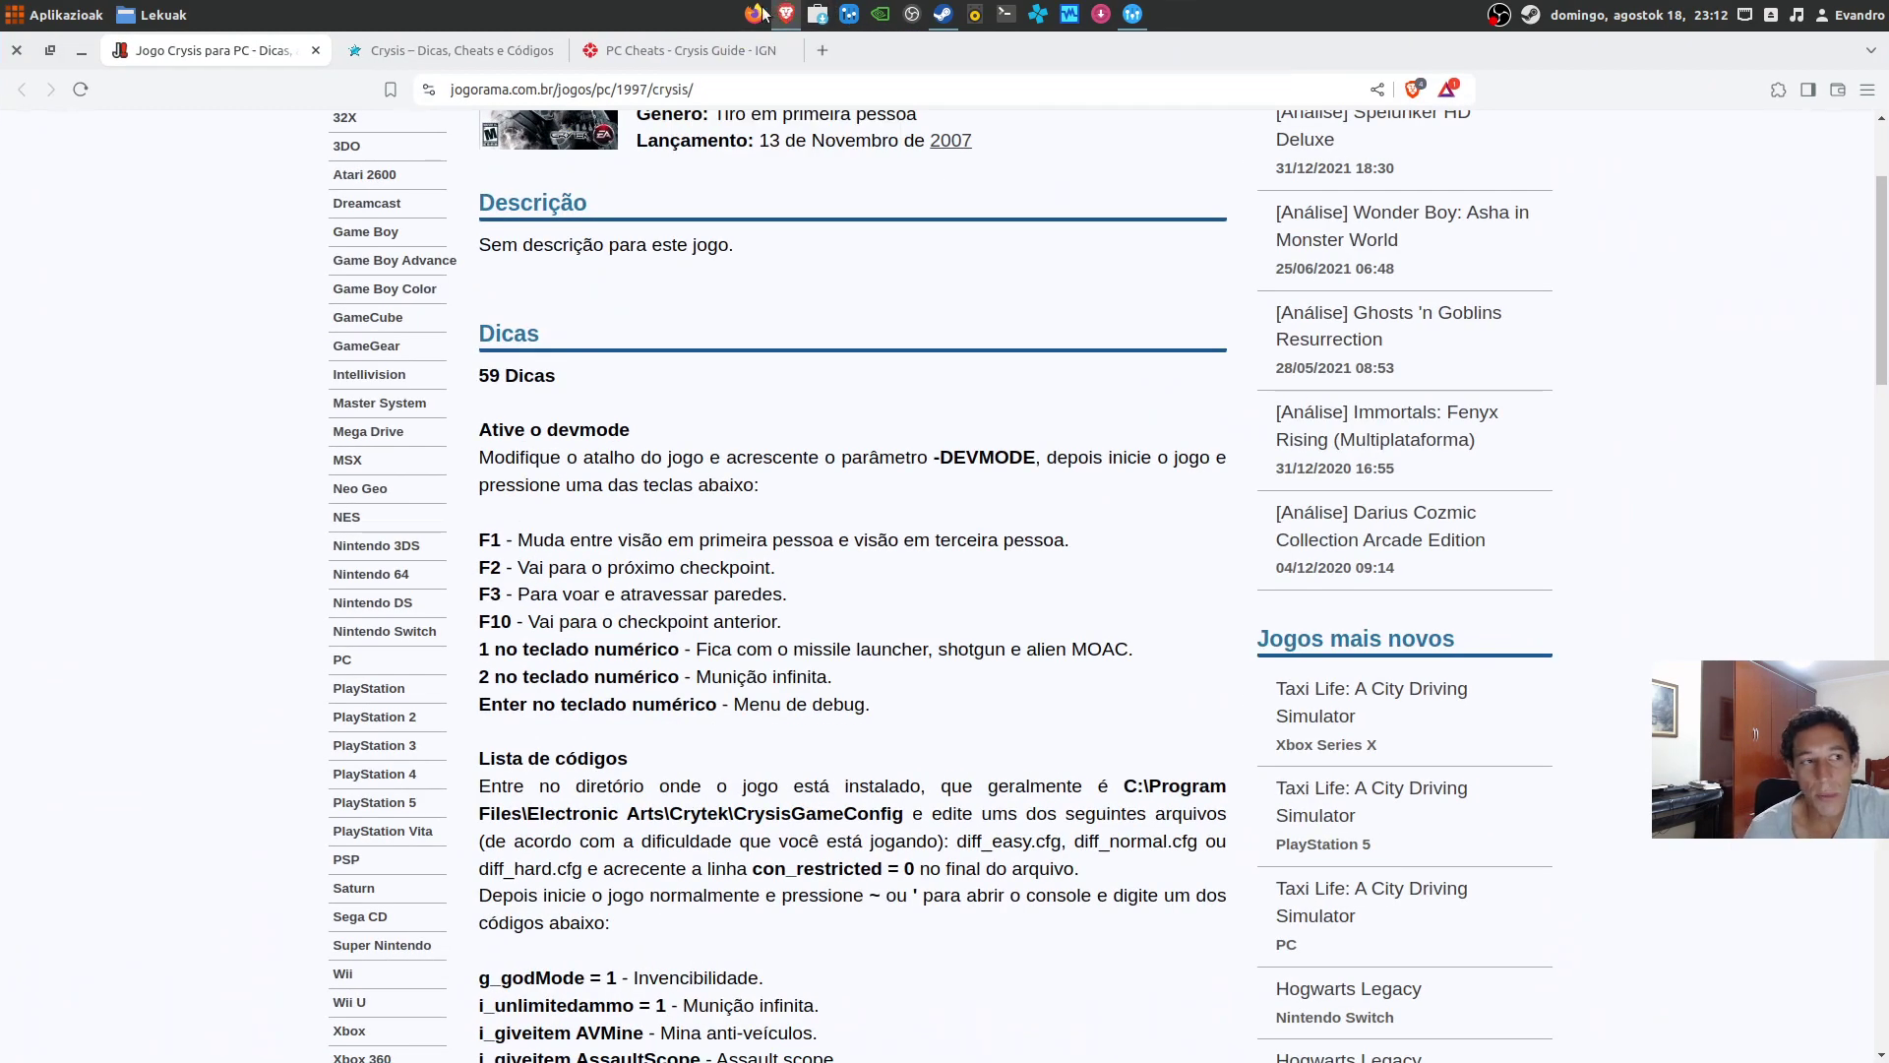
pyautogui.click(510, 54)
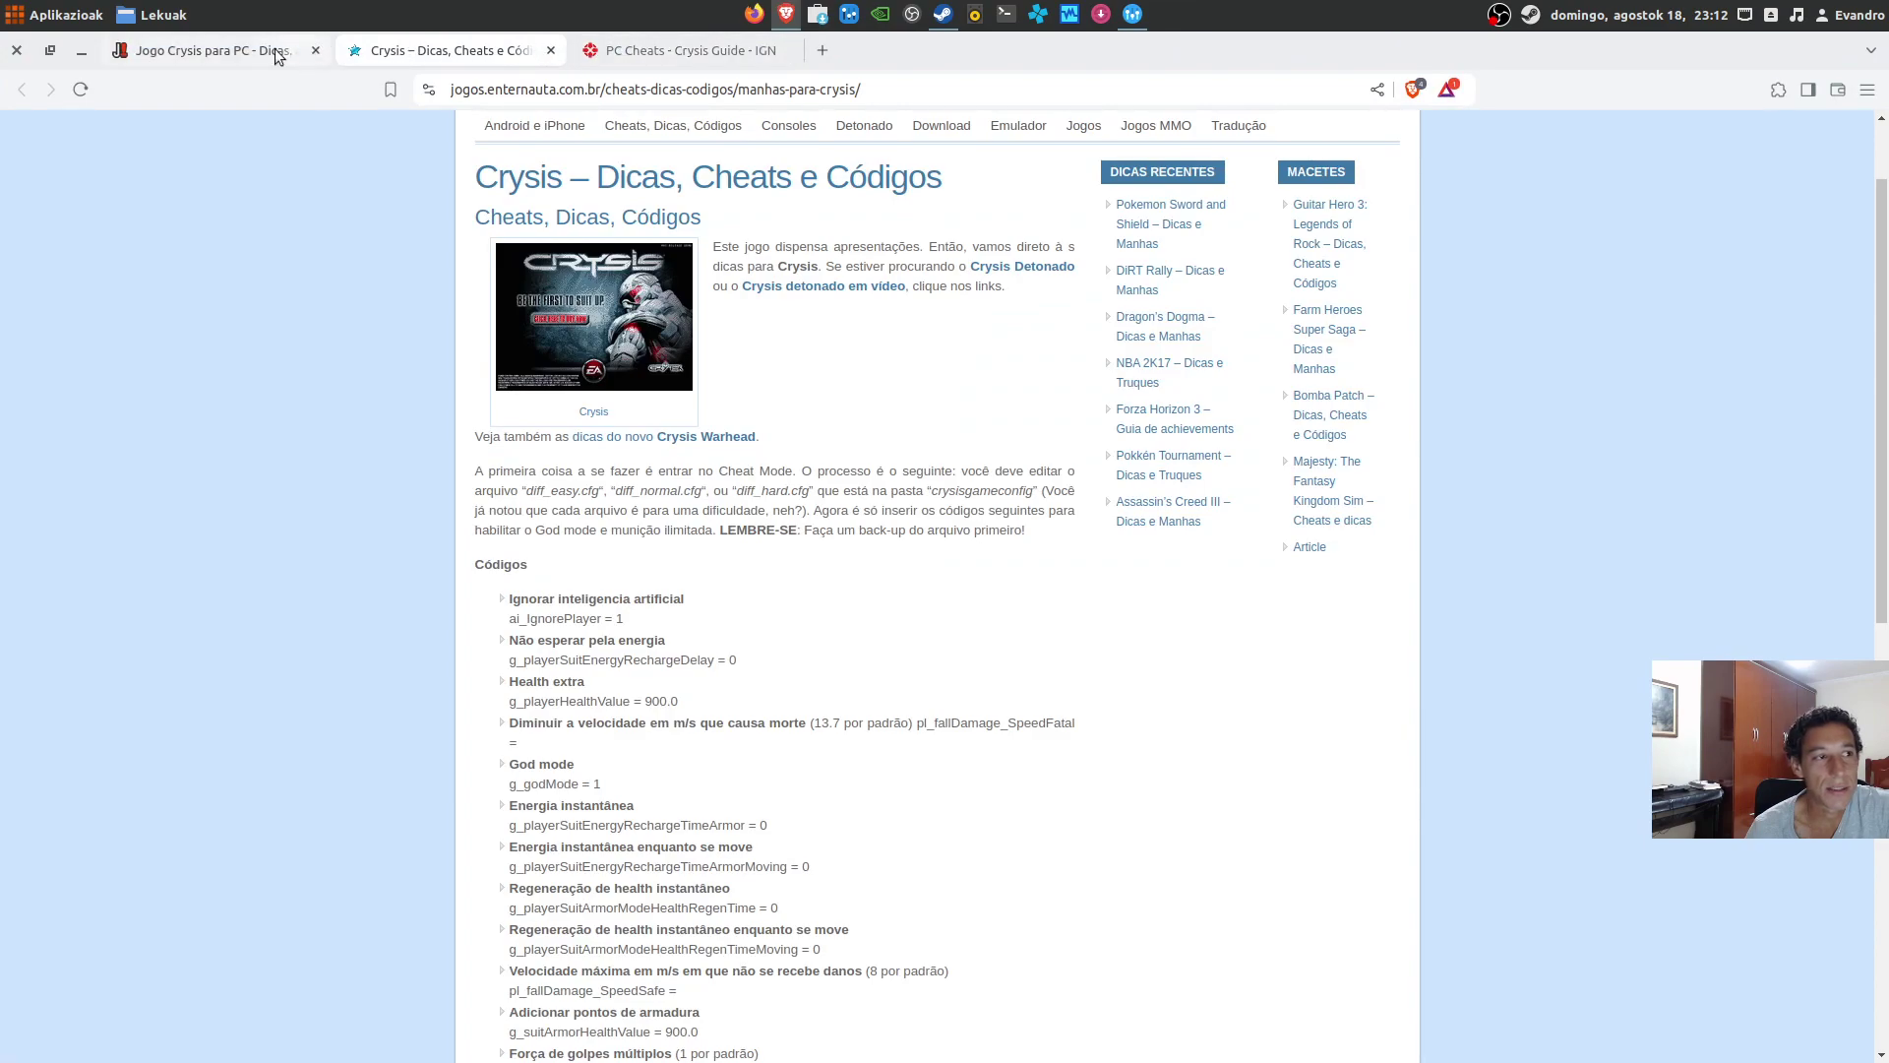
pyautogui.click(236, 54)
pyautogui.scroll(5, 608, 464)
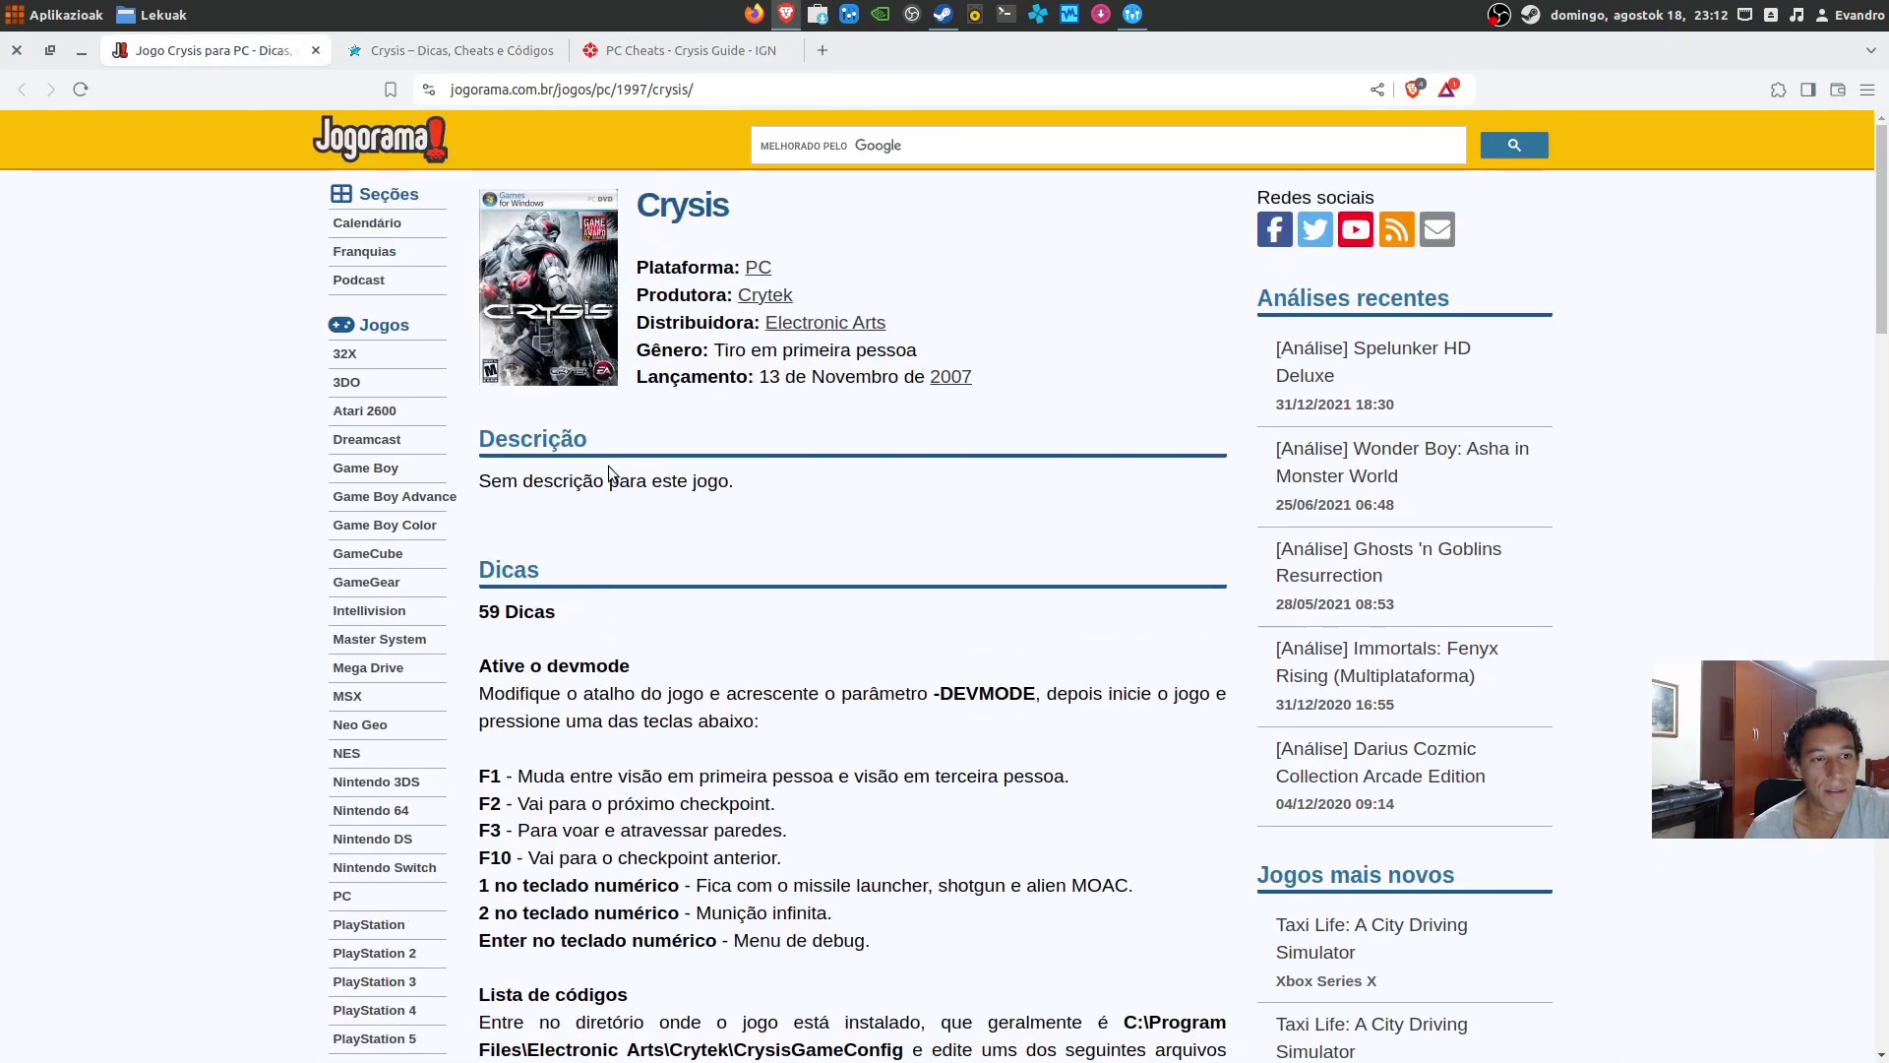
pyautogui.scroll(-5, 608, 467)
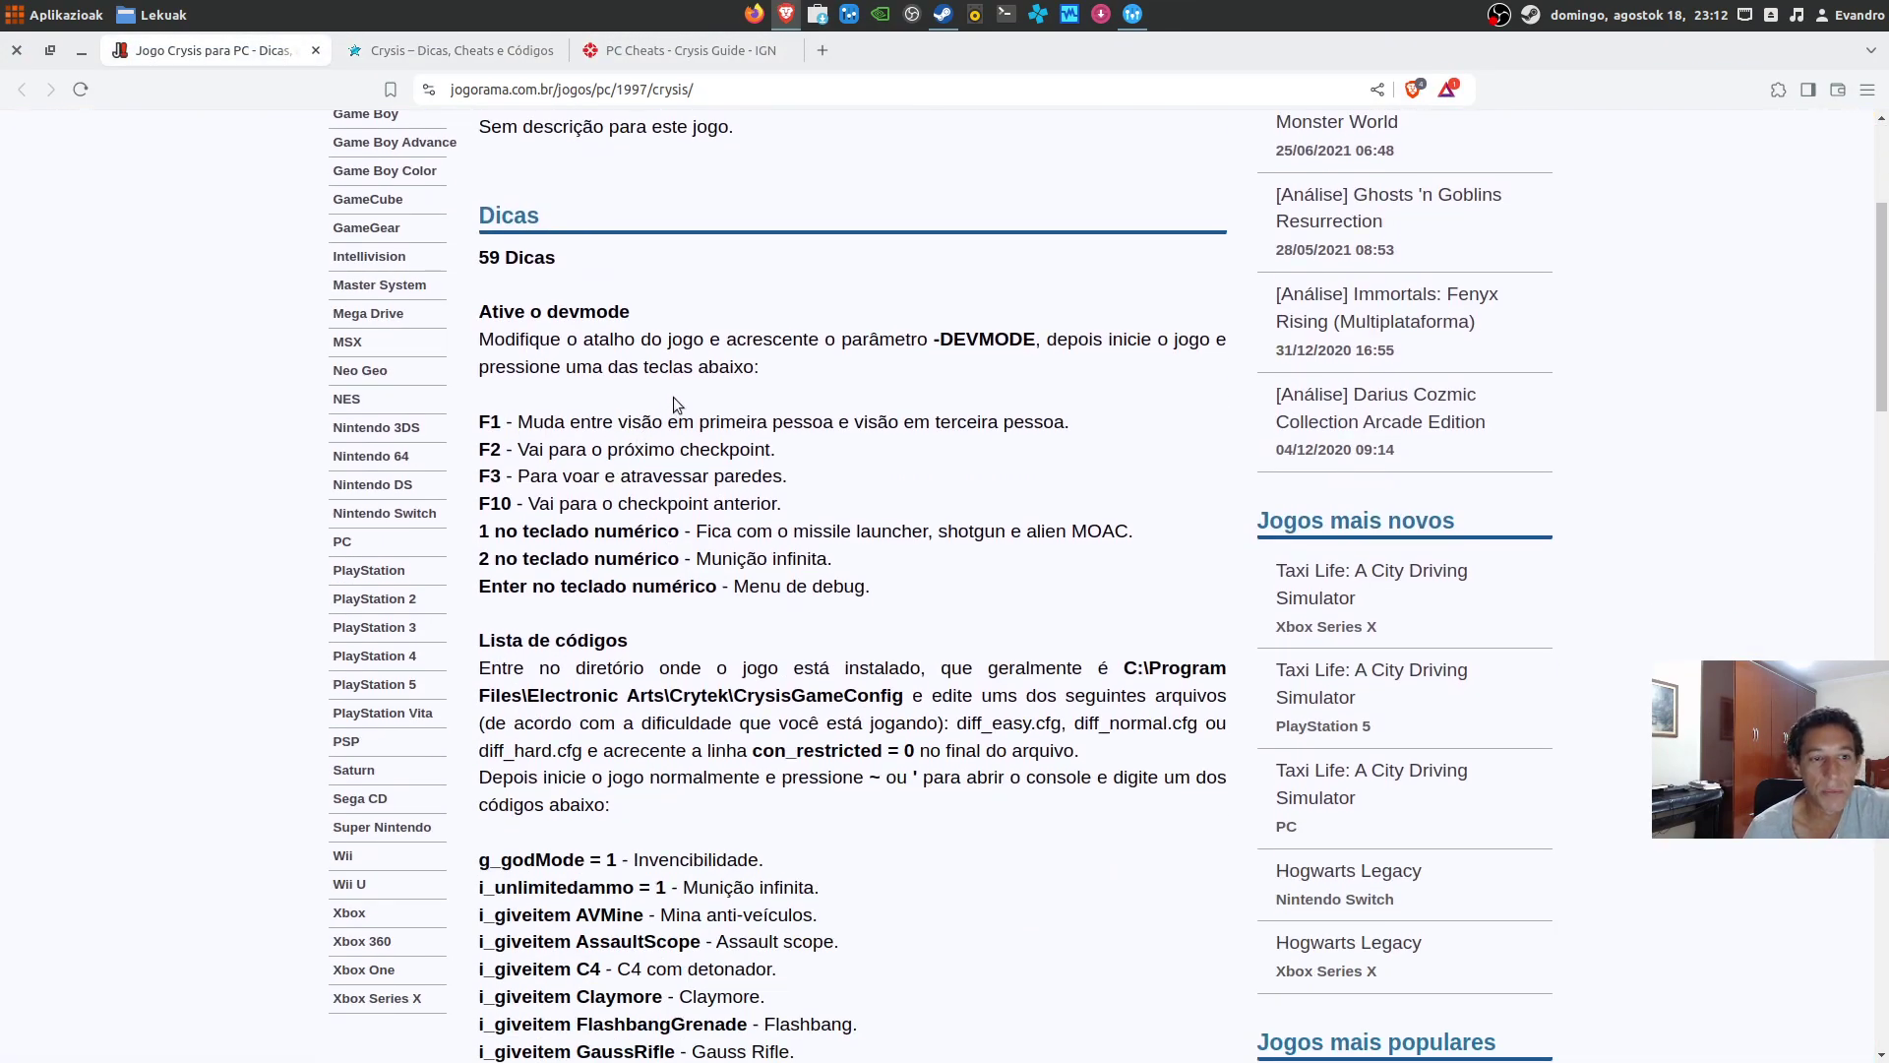
pyautogui.scroll(3, 675, 394)
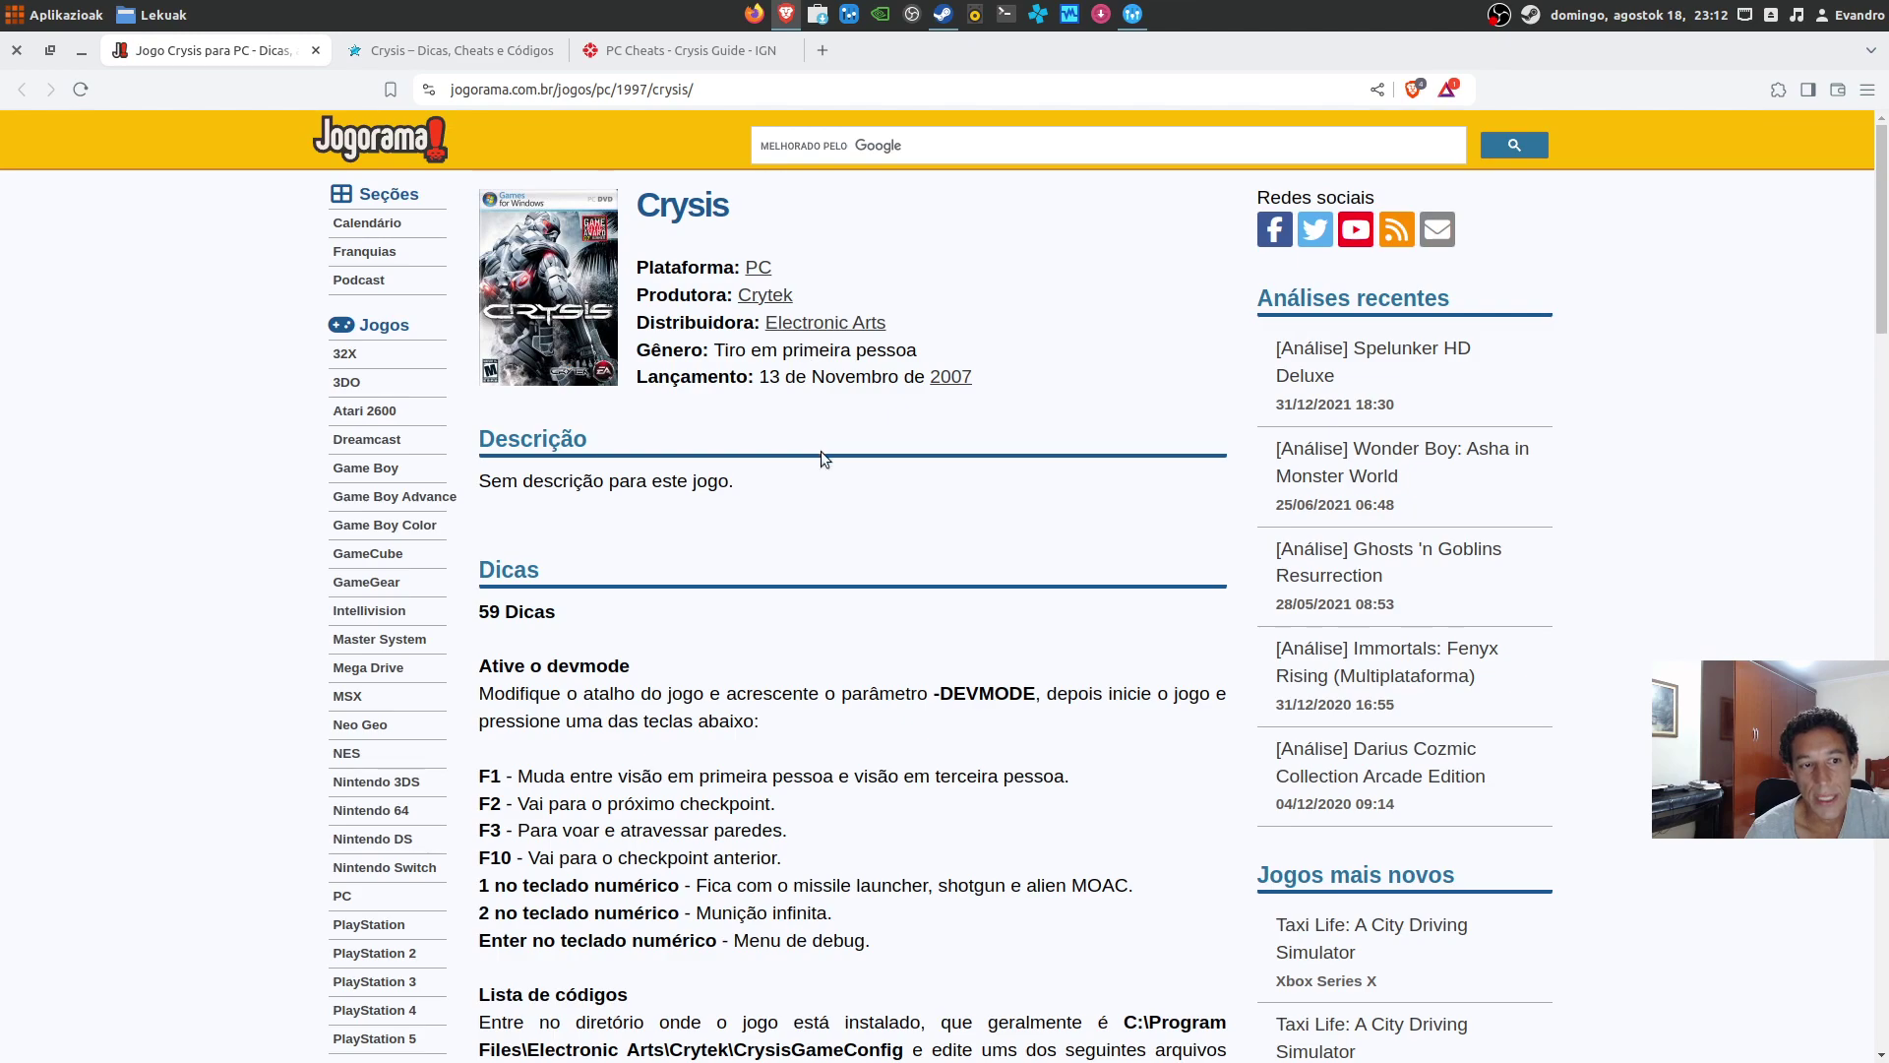
pyautogui.scroll(-5, 711, 599)
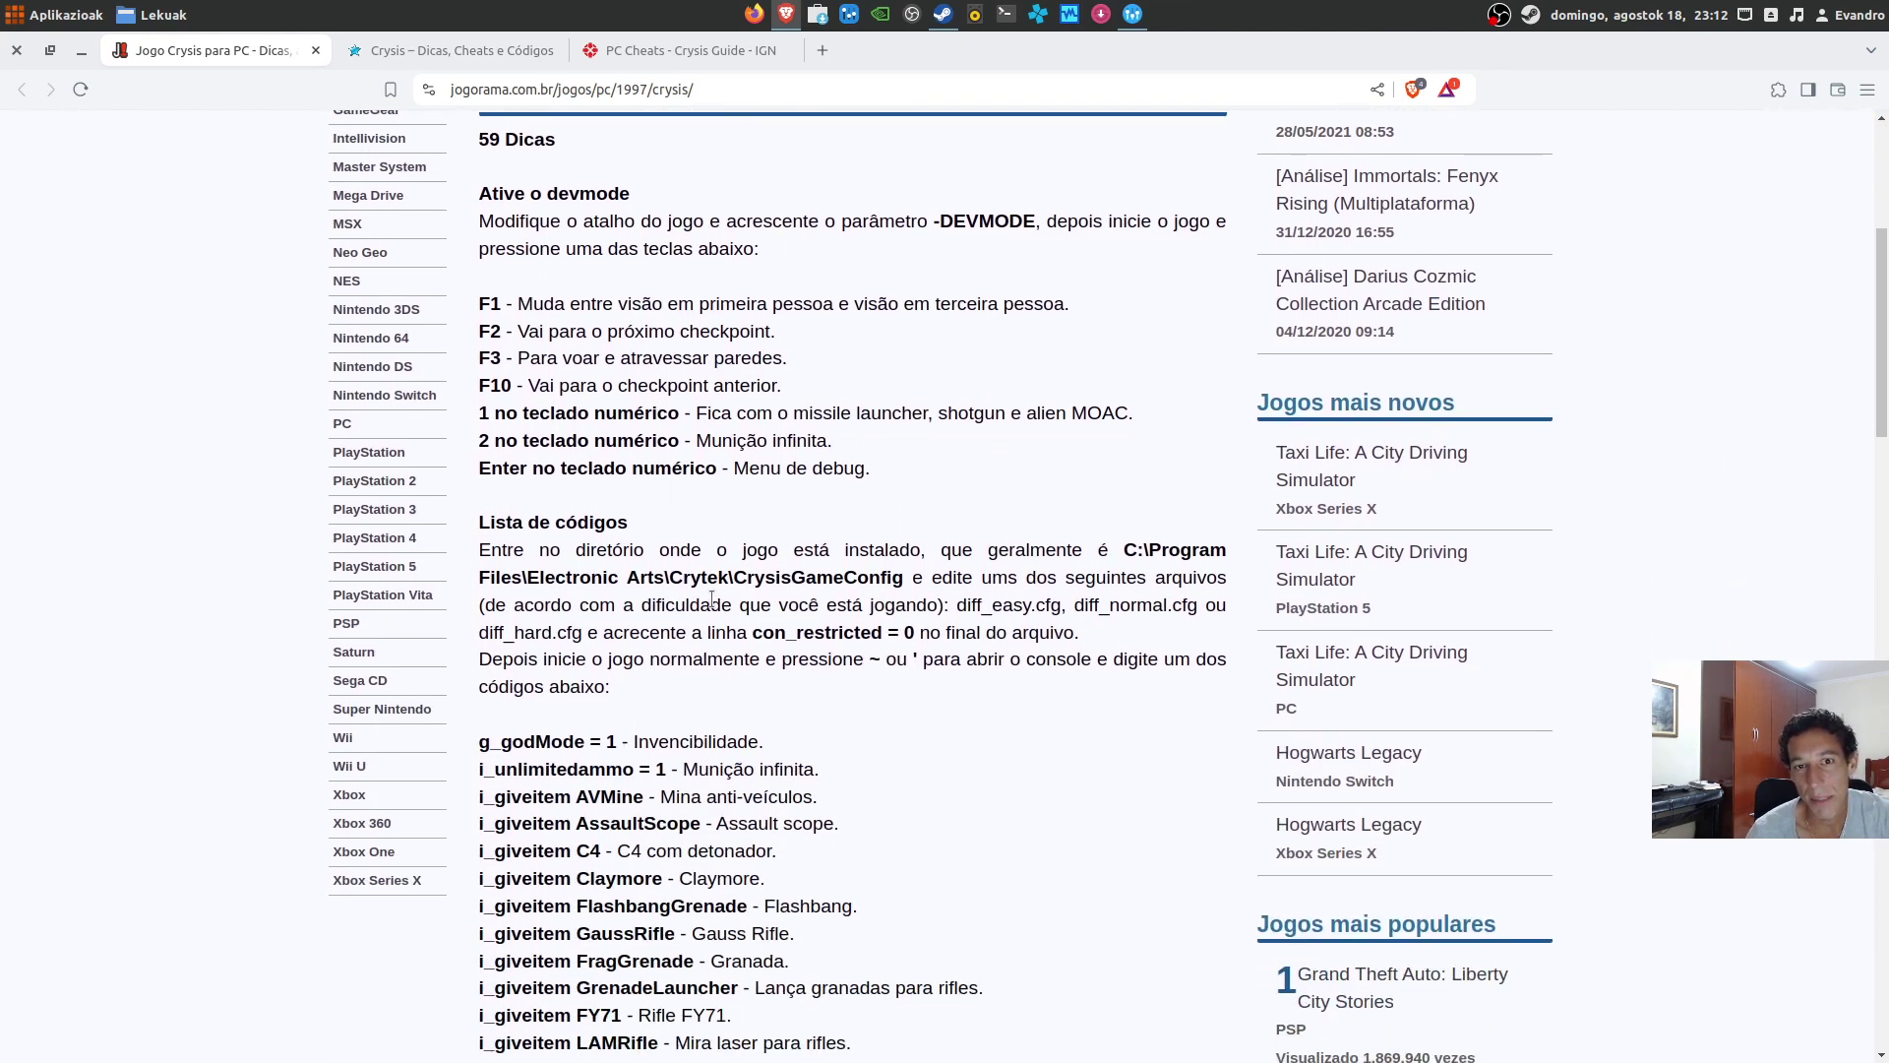
pyautogui.scroll(1, 710, 598)
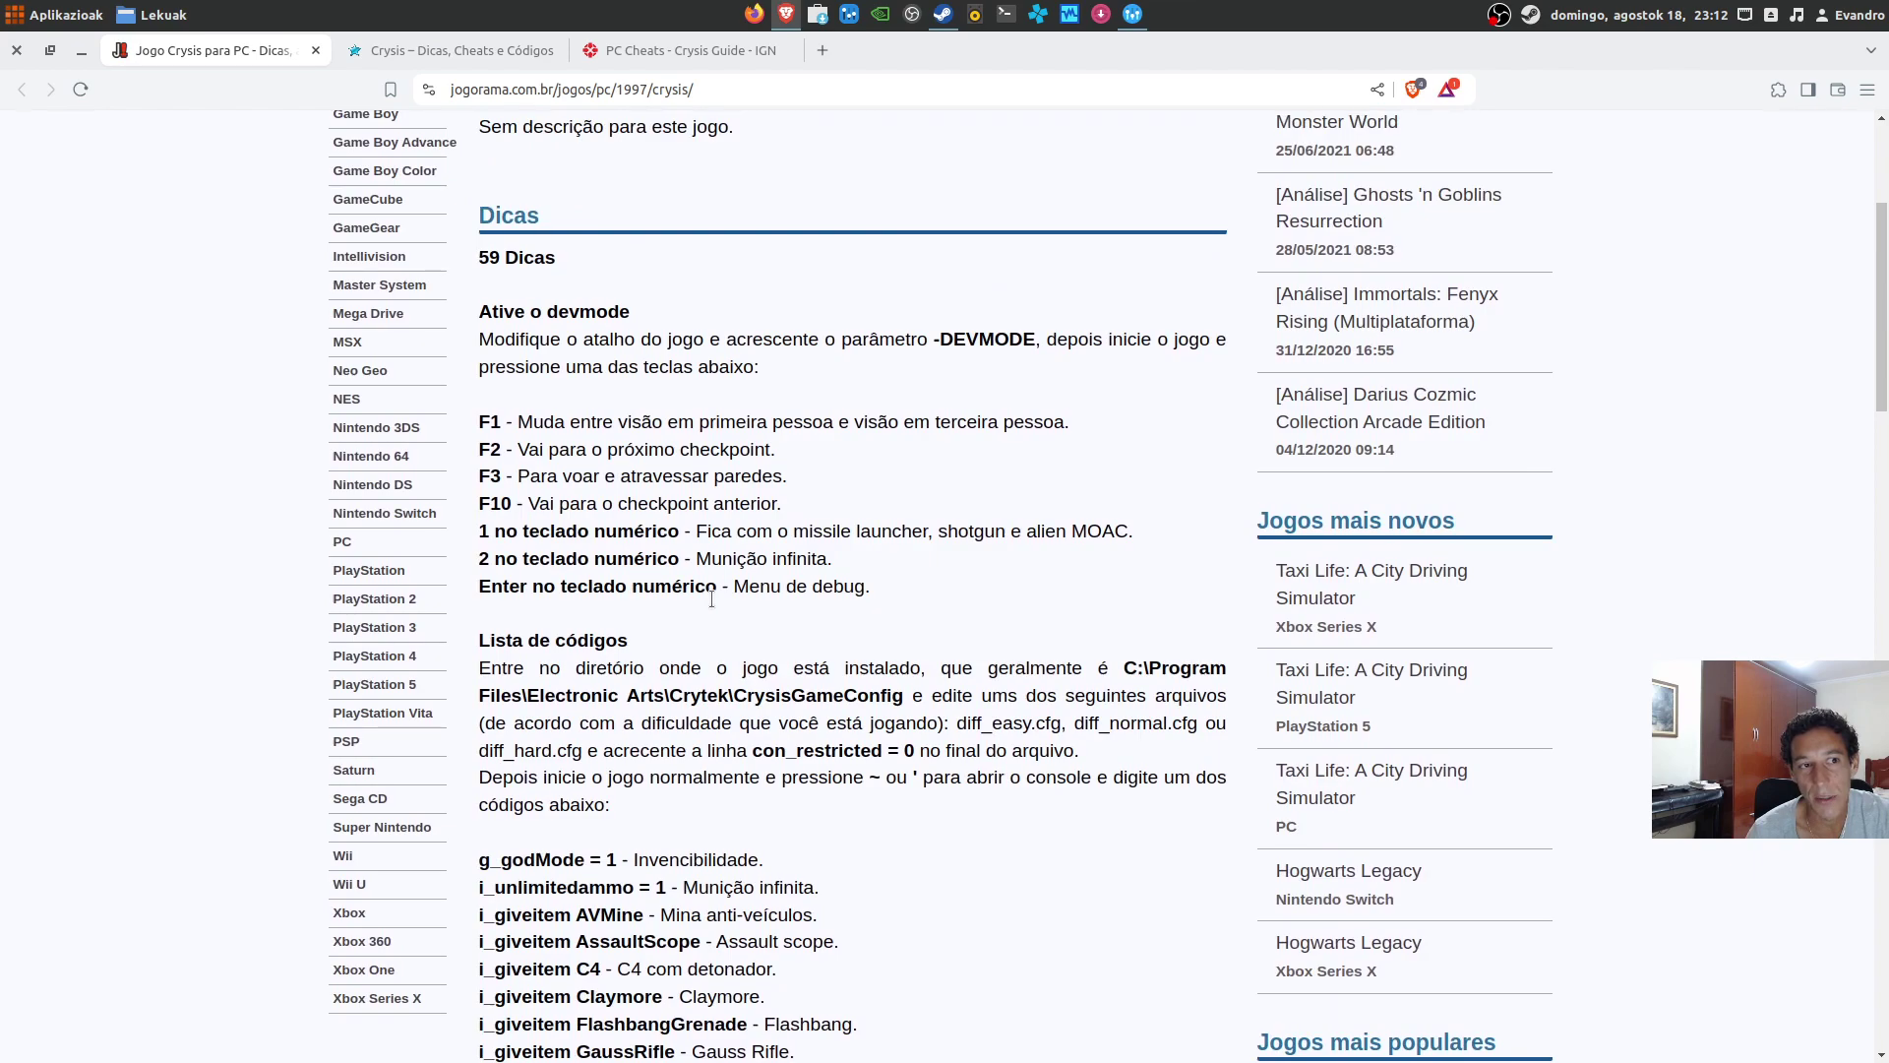
# Step: Open the EnterNauta Crysis cheats page and look through its full list of codes
pyautogui.click(420, 46)
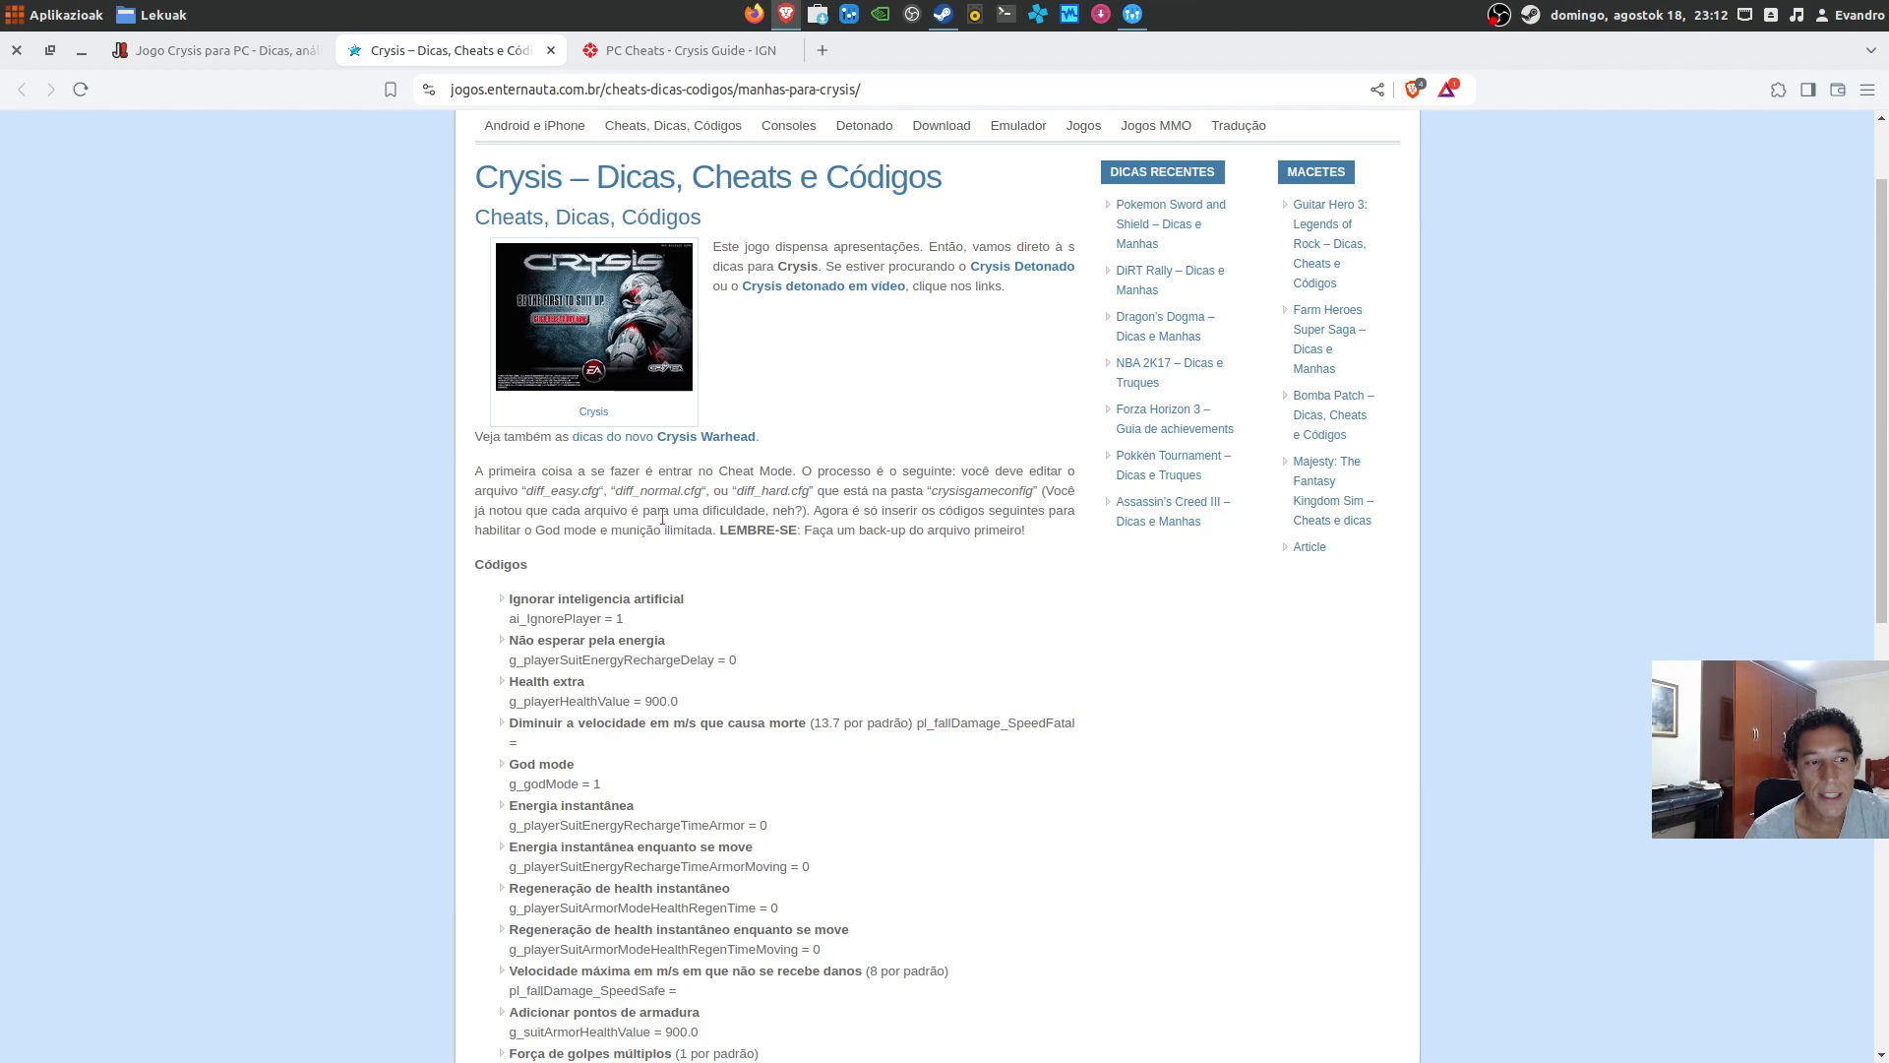
pyautogui.scroll(-1, 662, 516)
pyautogui.scroll(-7, 662, 517)
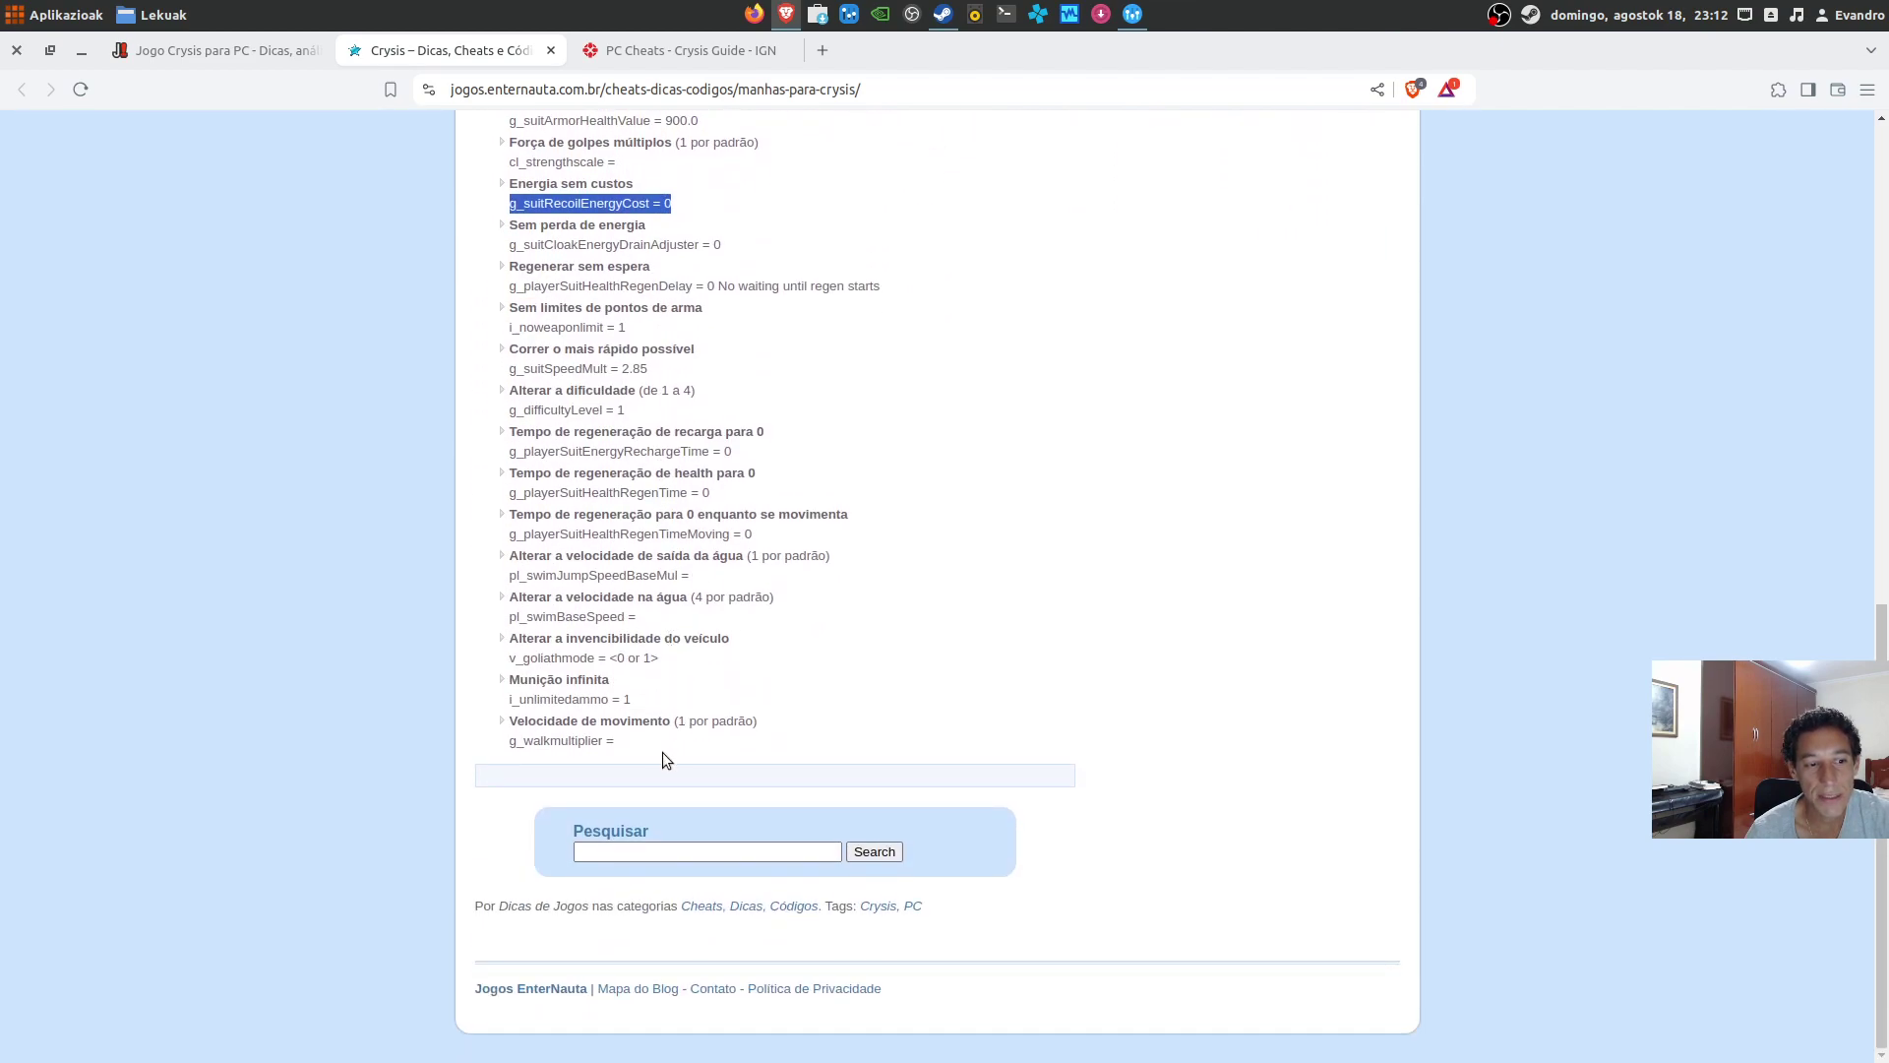
pyautogui.scroll(3, 560, 728)
pyautogui.scroll(6, 559, 719)
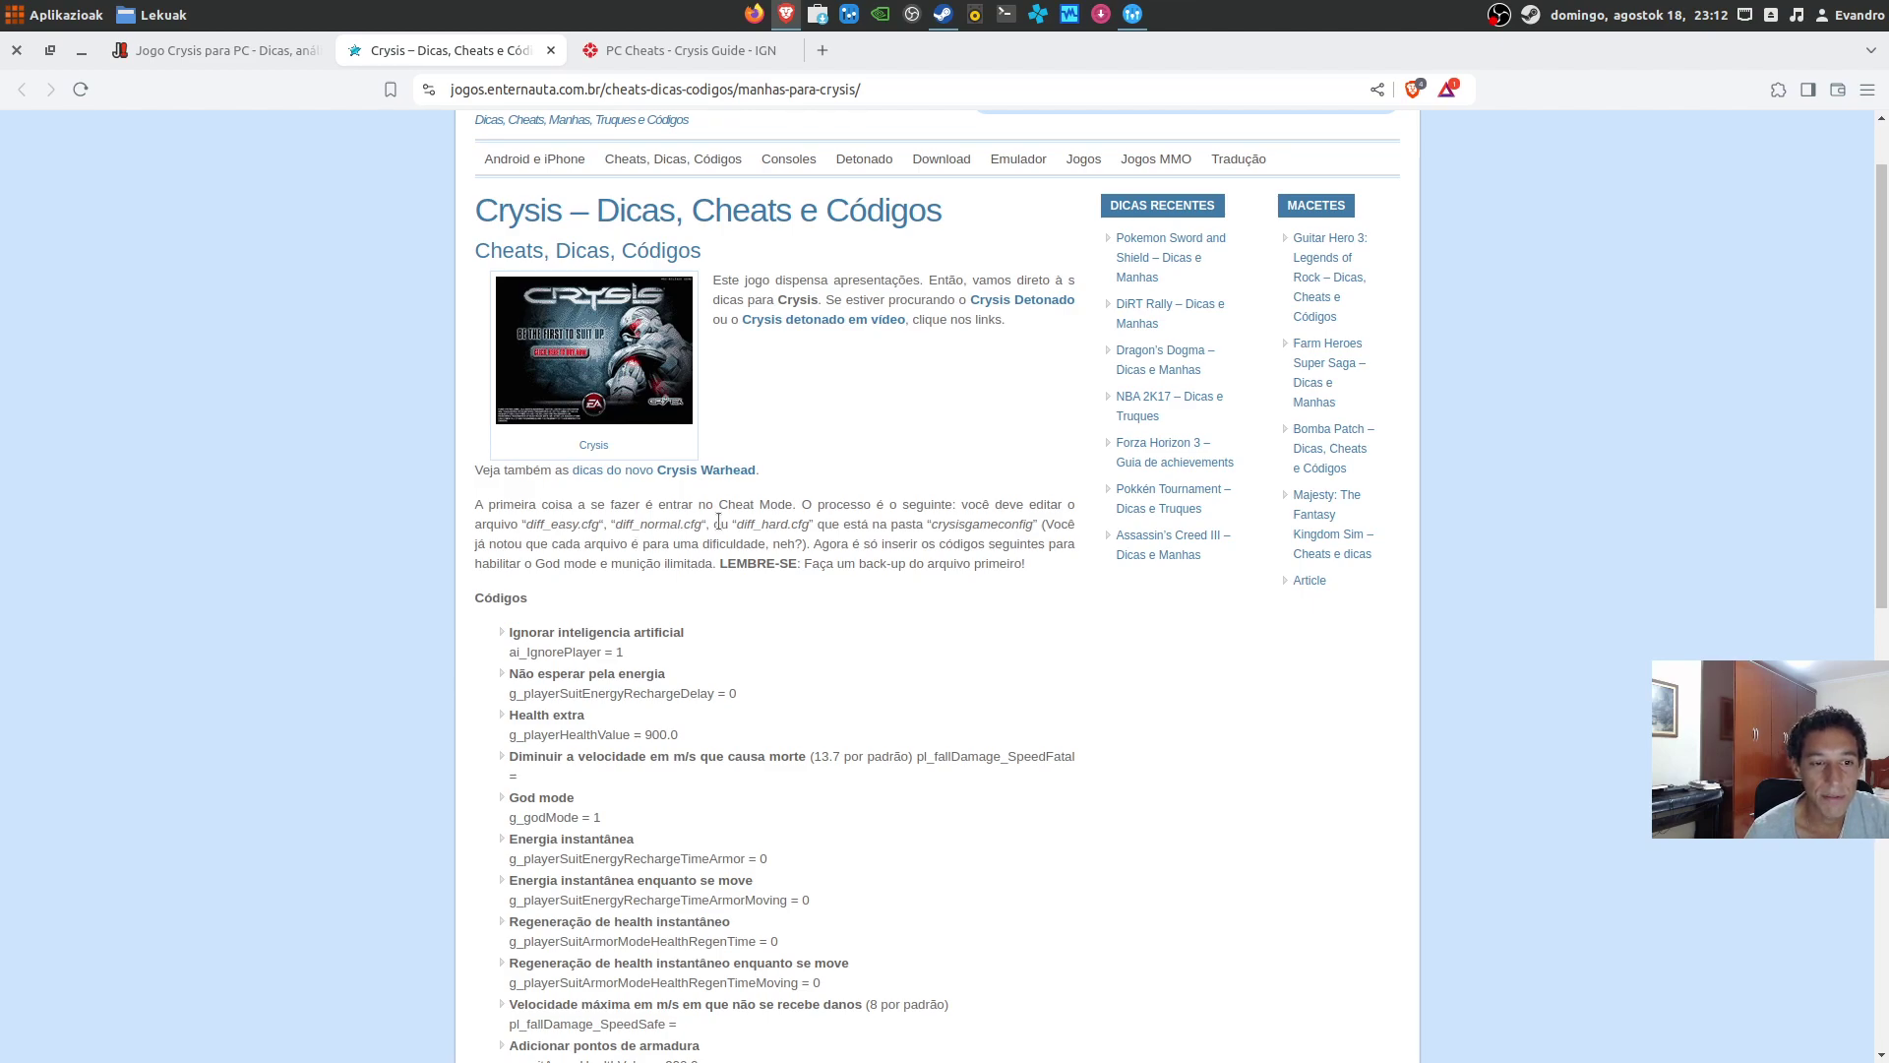
pyautogui.scroll(-2, 500, 721)
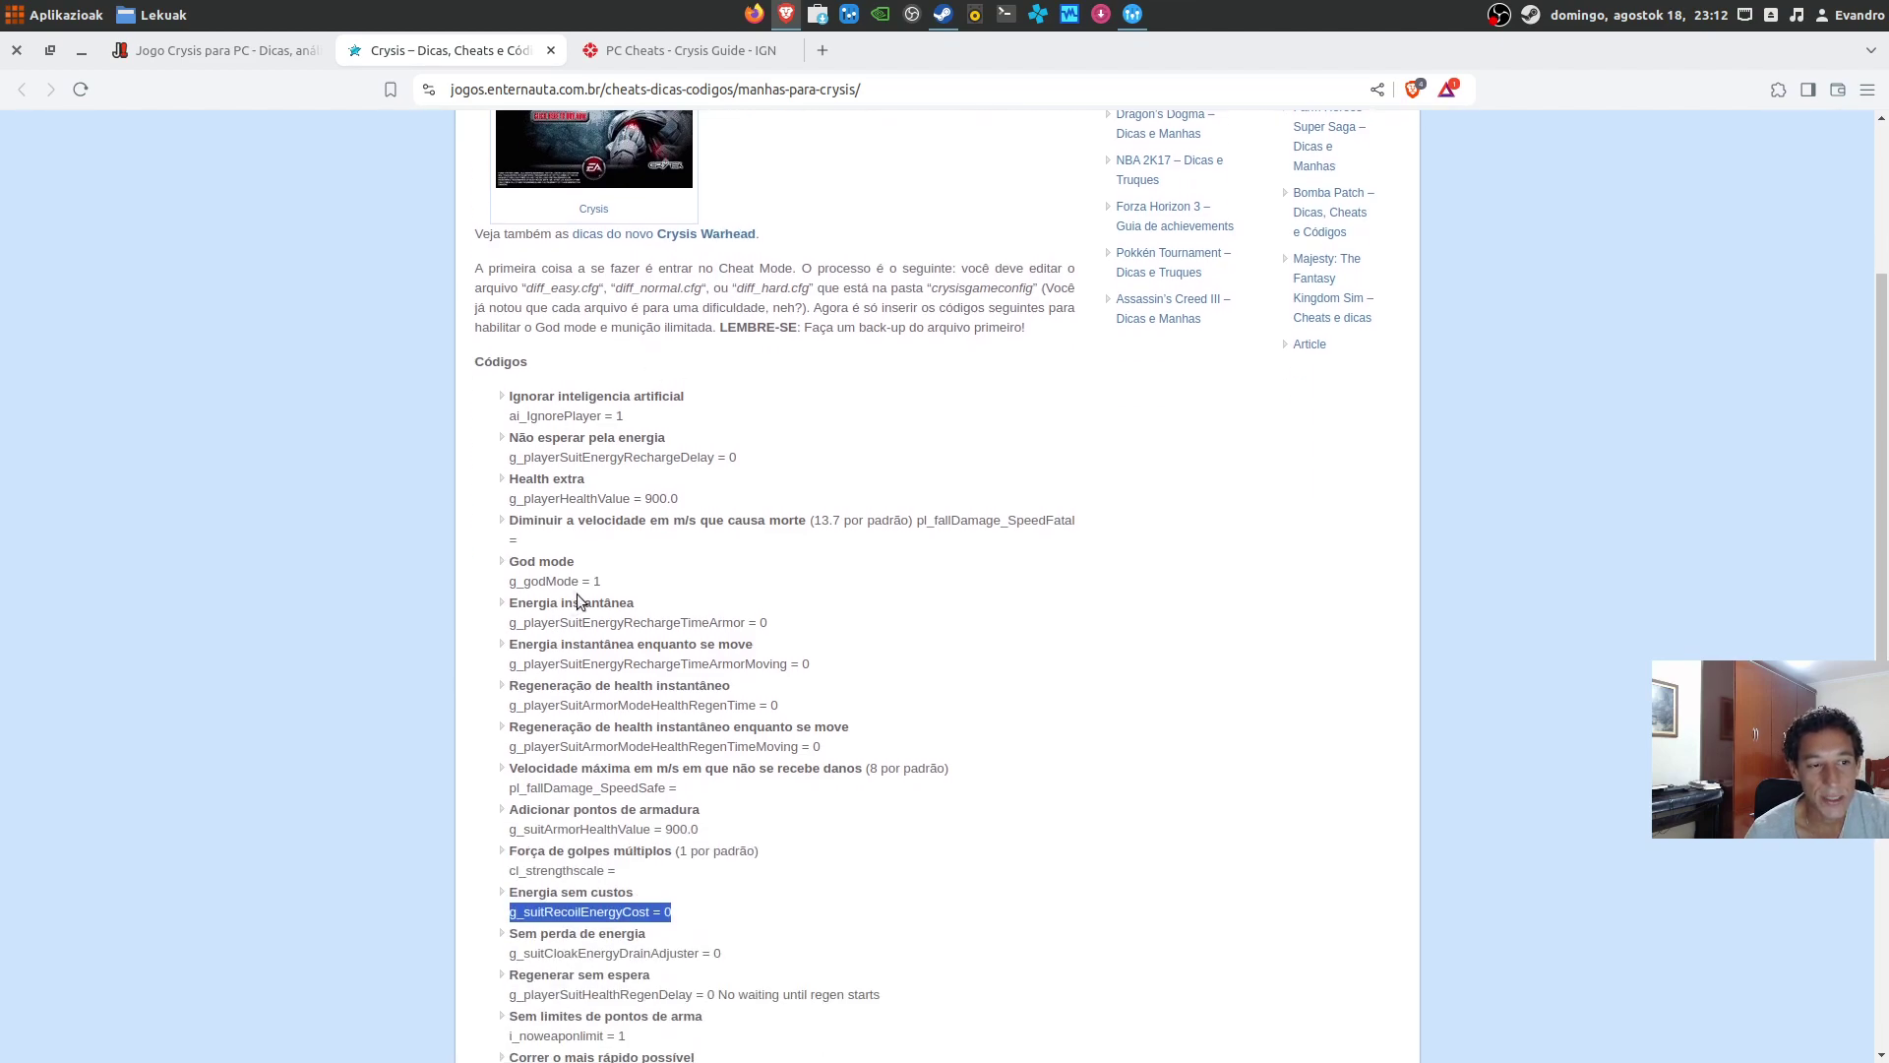
pyautogui.scroll(2, 726, 557)
# Step: Examine the EnterNauta instructions on editing the difficulty file, highlighting the diff_hard.cfg name and the first listed codes
pyautogui.moveTo(751, 524); pyautogui.dragTo(779, 525)
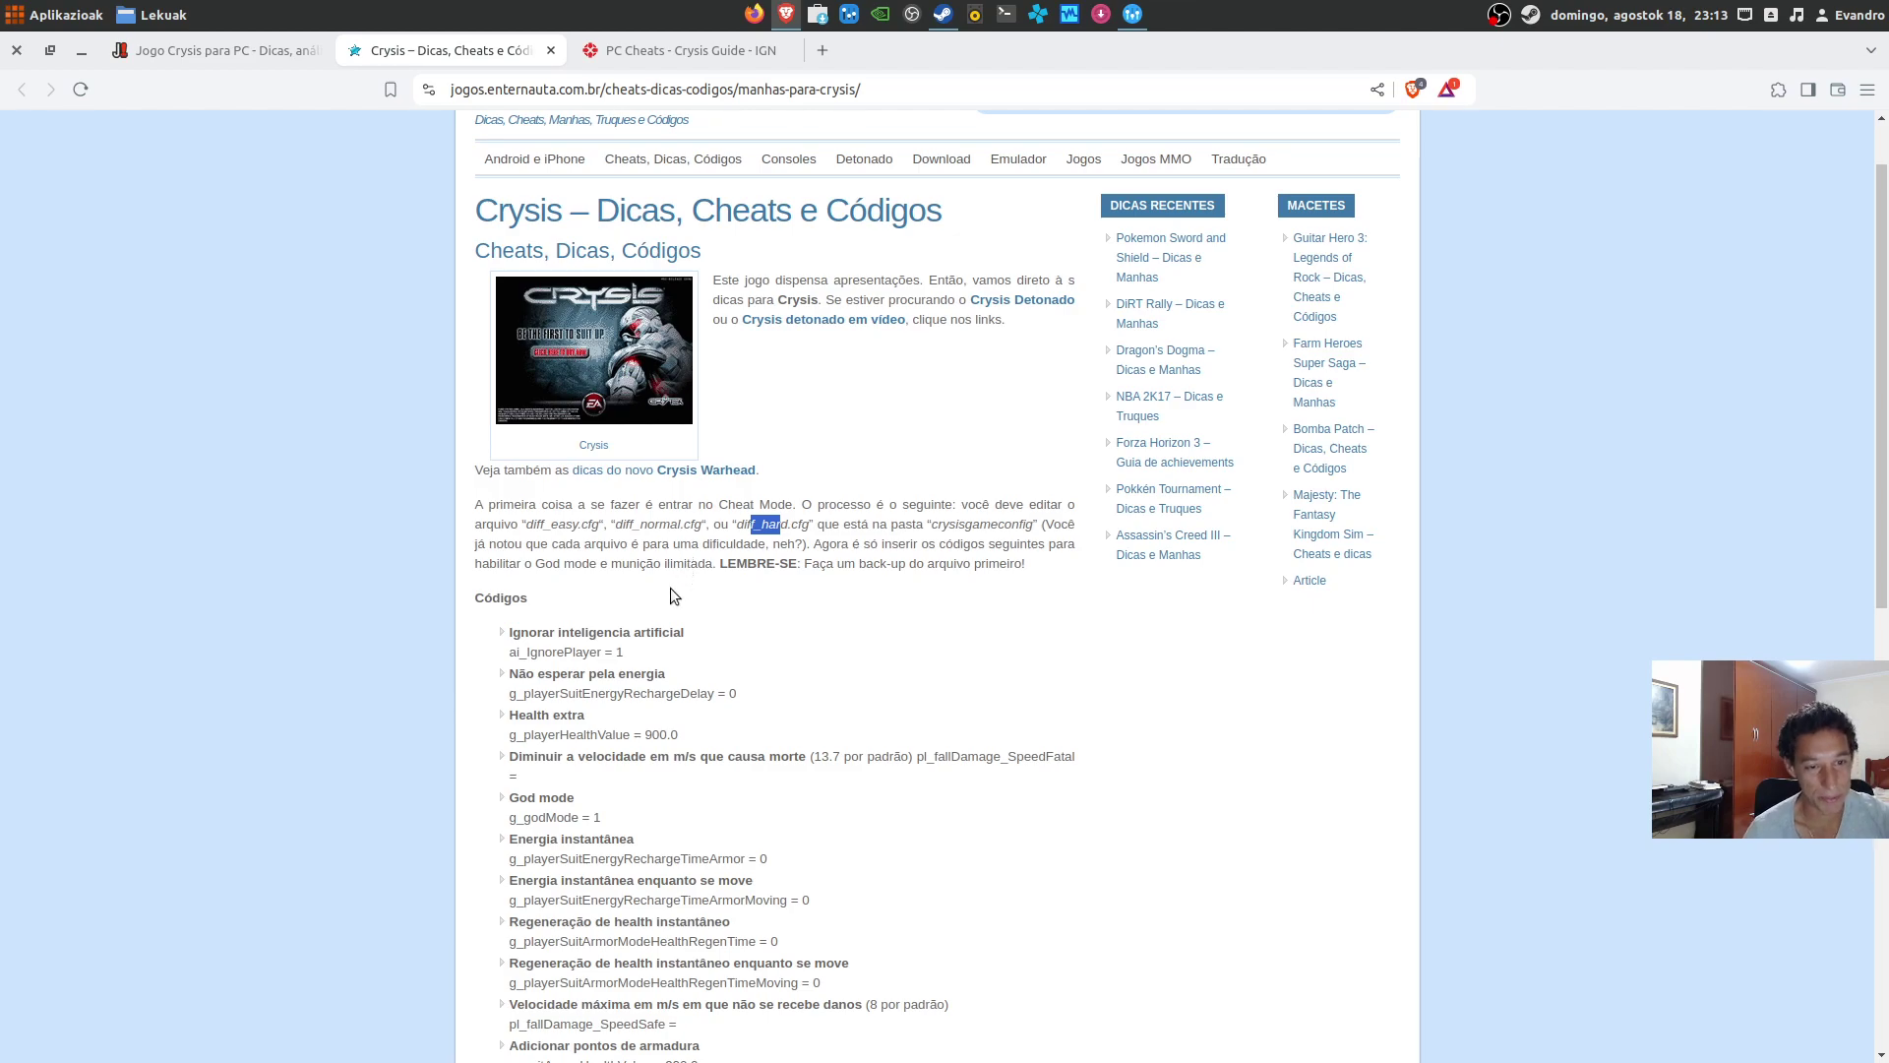
pyautogui.click(742, 538)
pyautogui.moveTo(750, 525); pyautogui.dragTo(791, 524)
pyautogui.scroll(-3, 506, 661)
pyautogui.moveTo(528, 396); pyautogui.dragTo(576, 478)
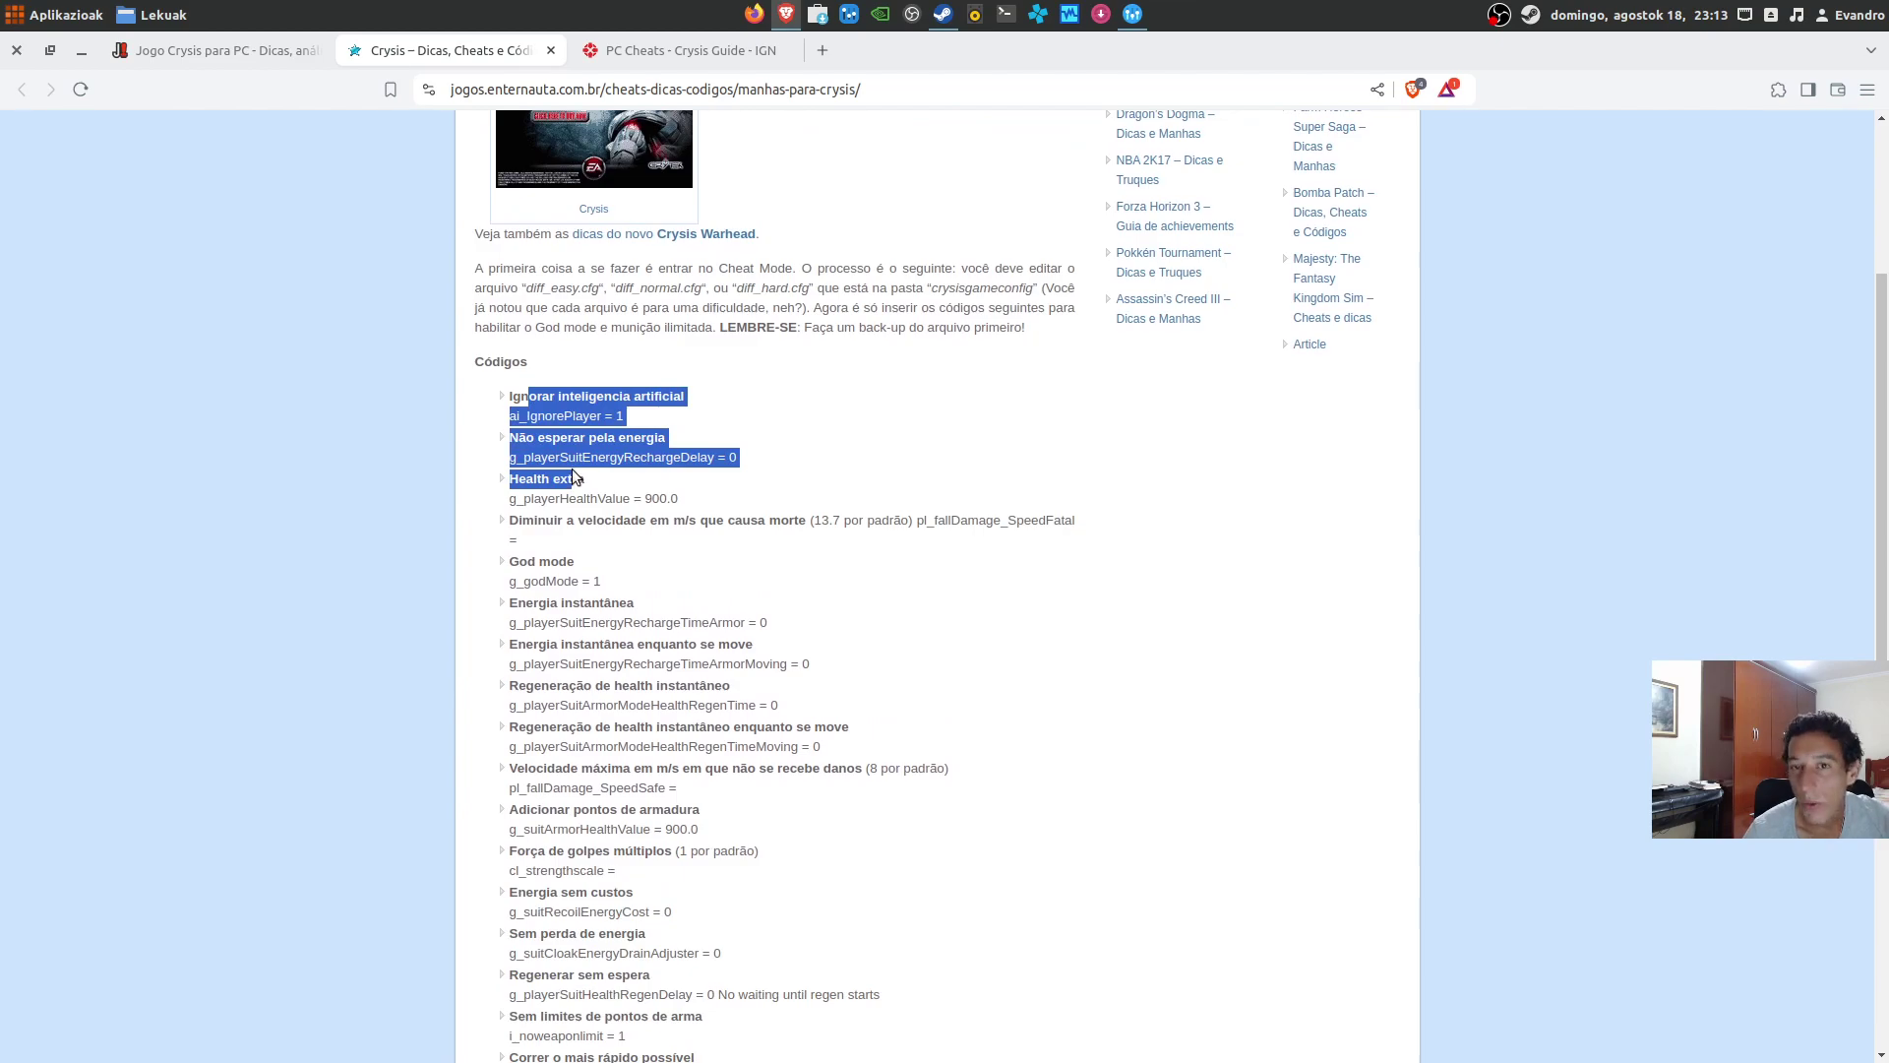
pyautogui.scroll(3, 640, 458)
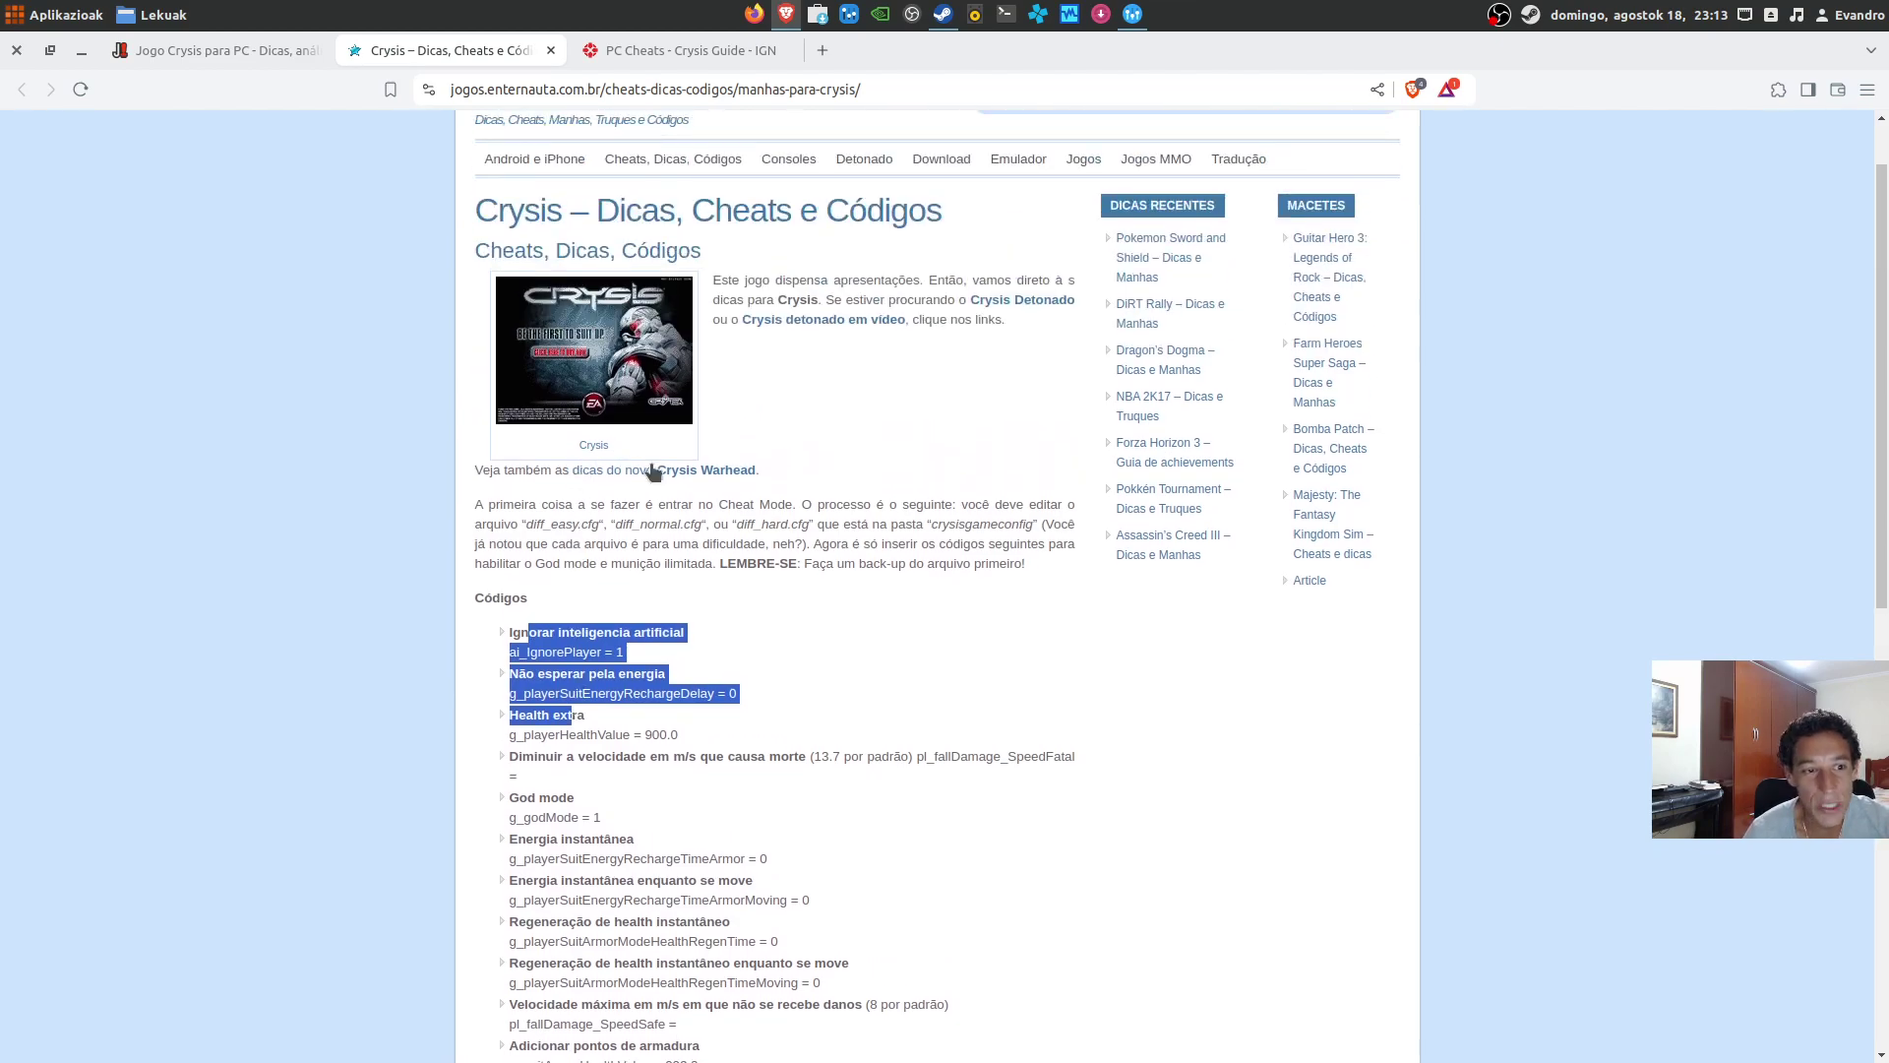
pyautogui.click(746, 523)
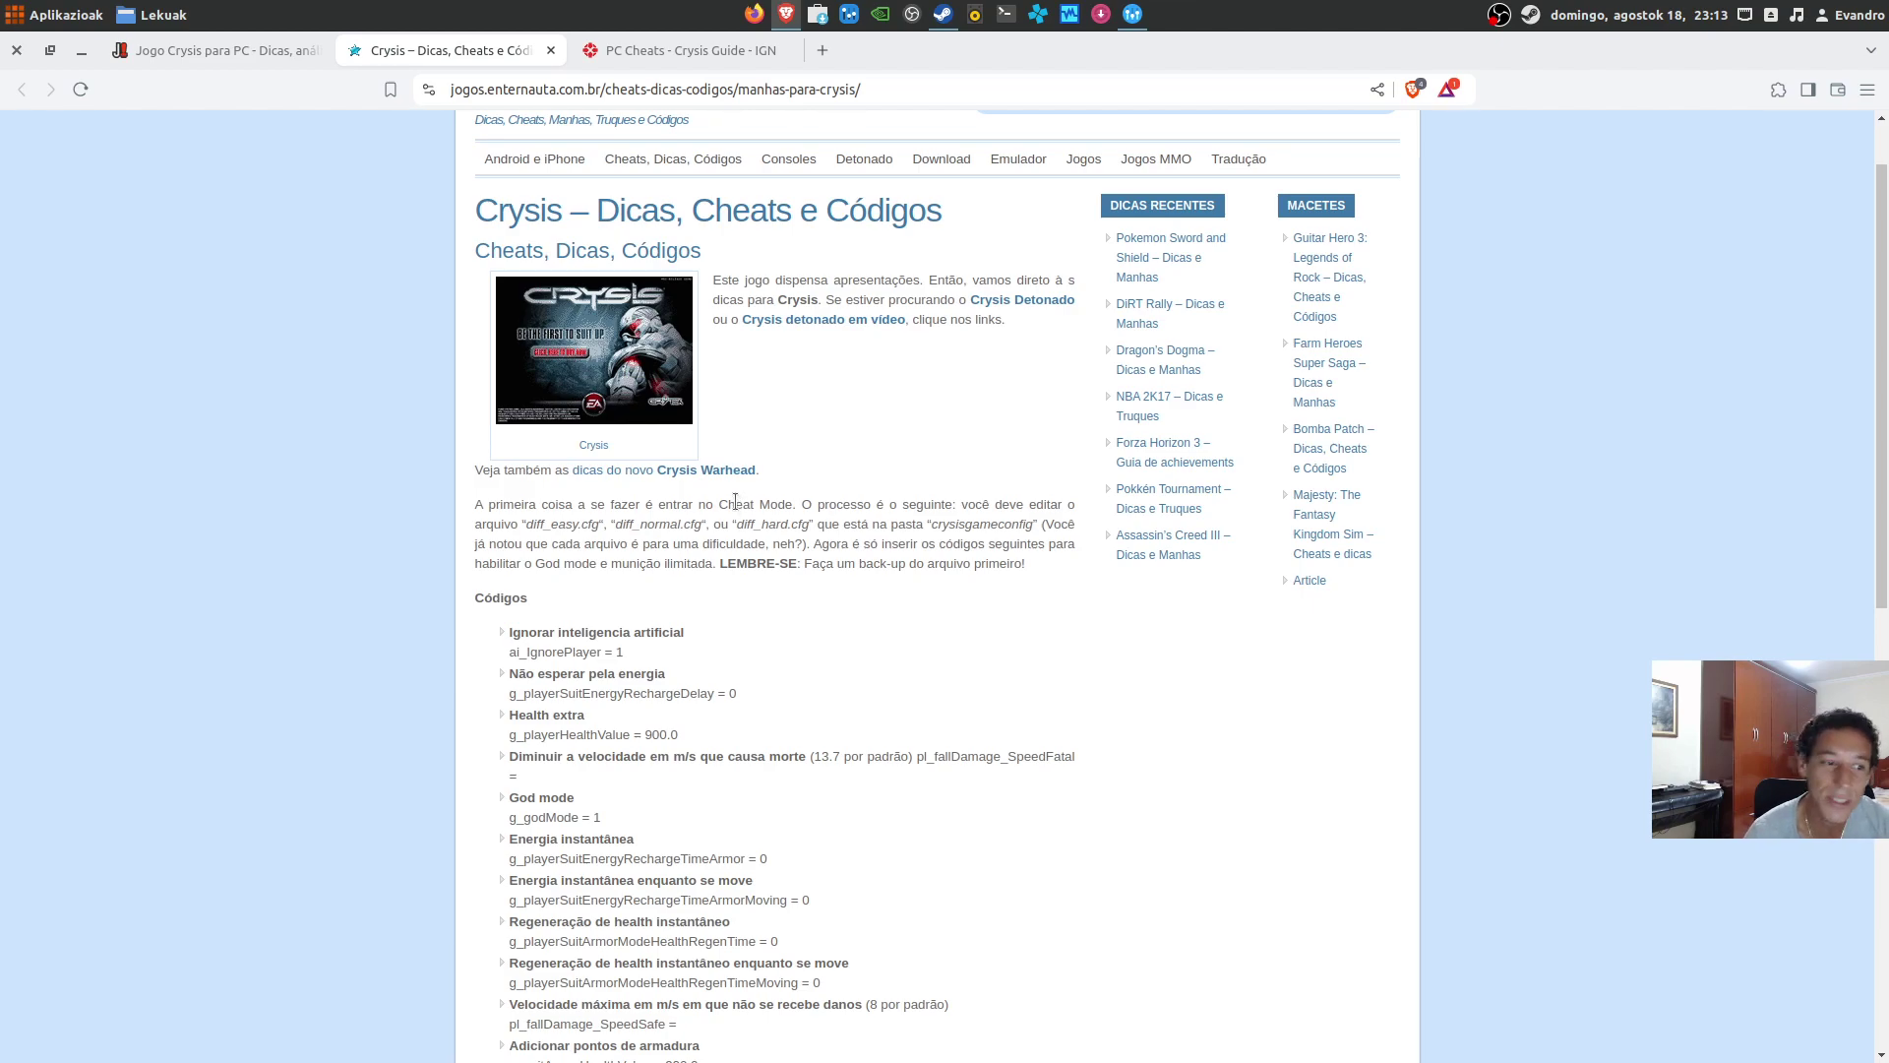
# Step: Review the EnterNauta codes again, highlighting the entries from ai_IgnorePlayer to pl_fallDamage_SpeedFatal
pyautogui.scroll(-3, 731, 502)
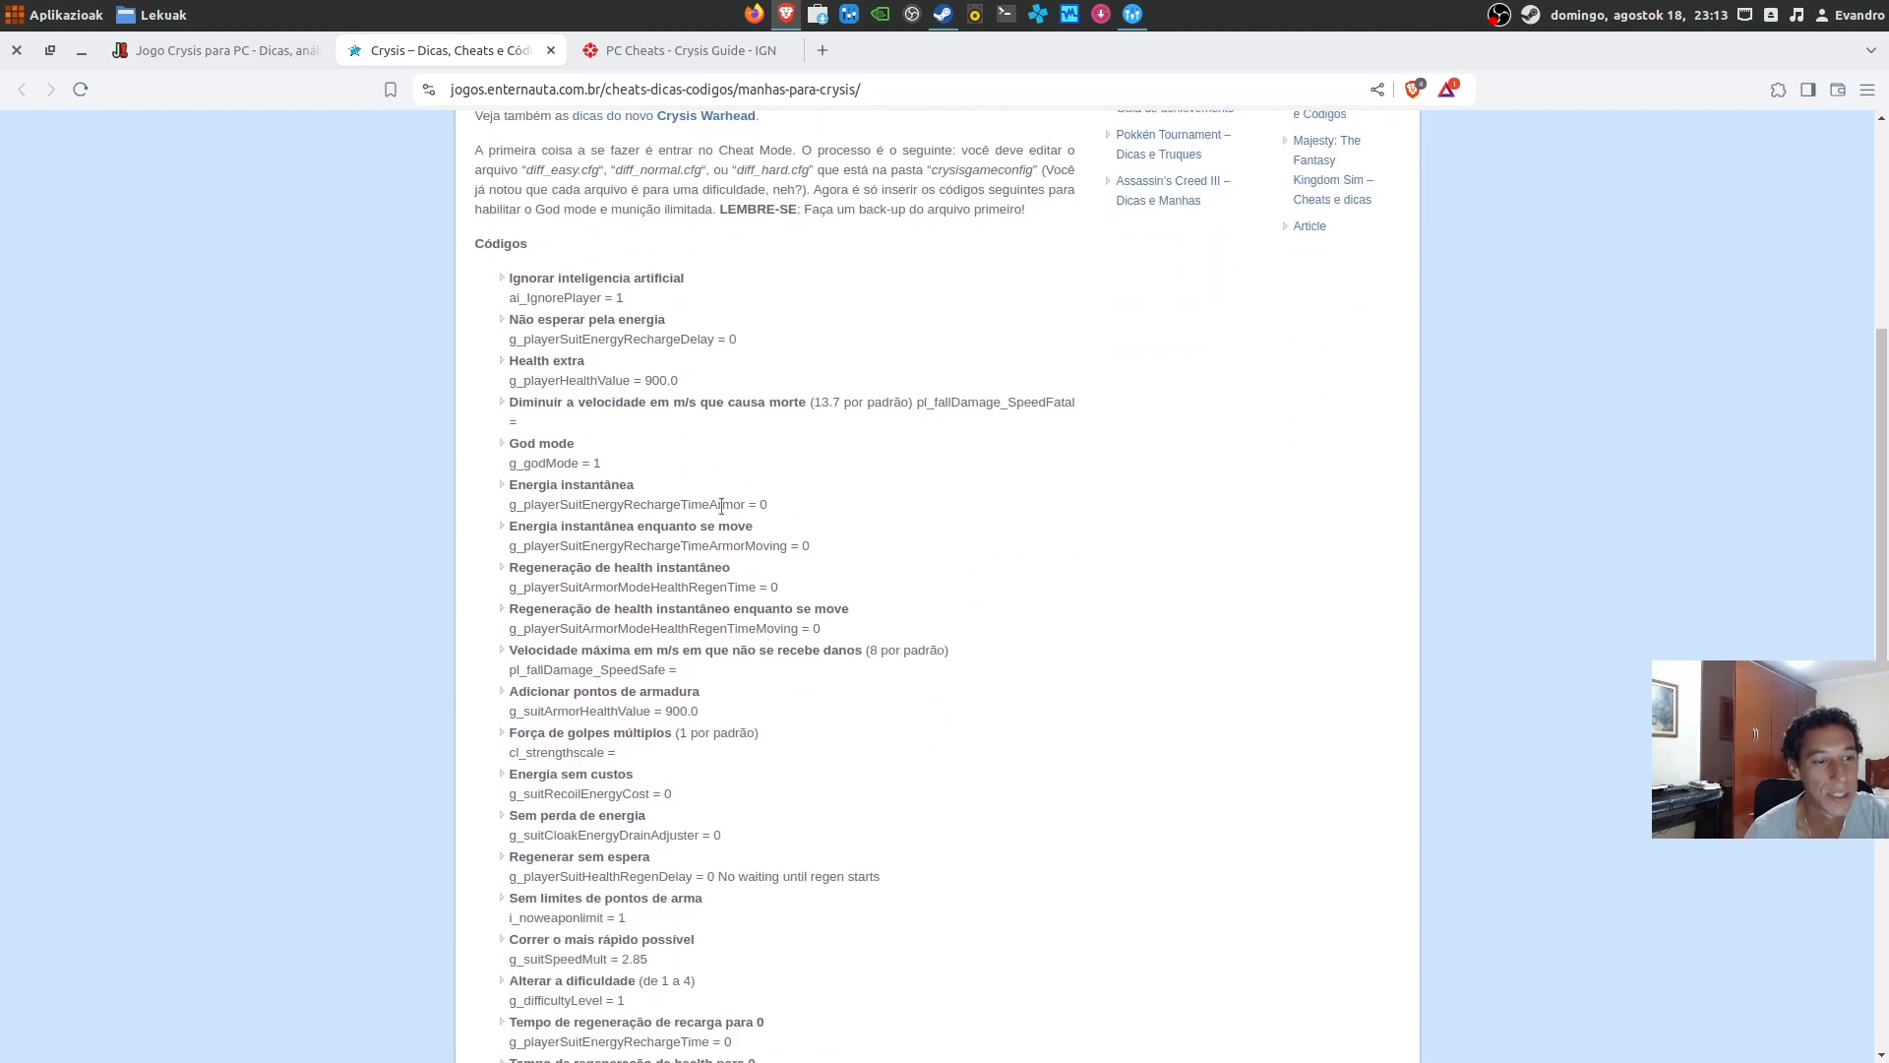
pyautogui.scroll(2, 686, 526)
pyautogui.moveTo(527, 533); pyautogui.dragTo(540, 660)
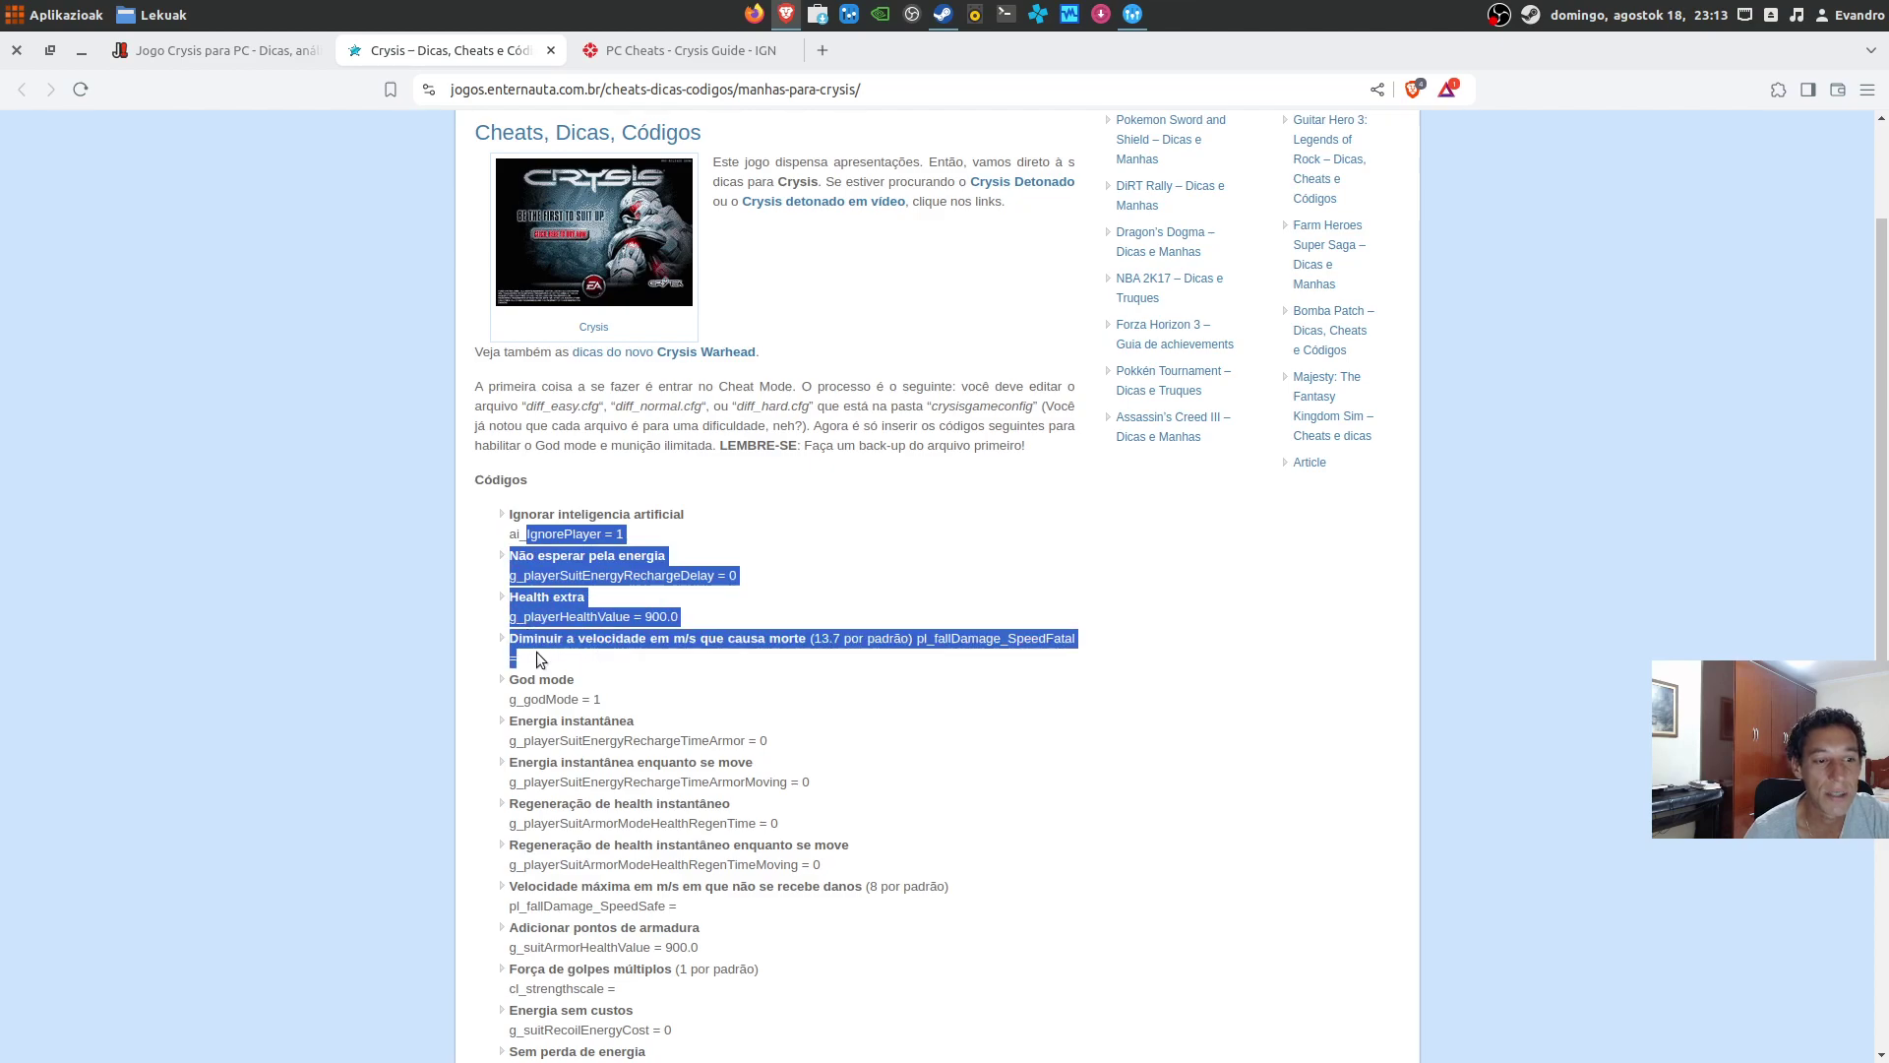
pyautogui.scroll(2, 700, 653)
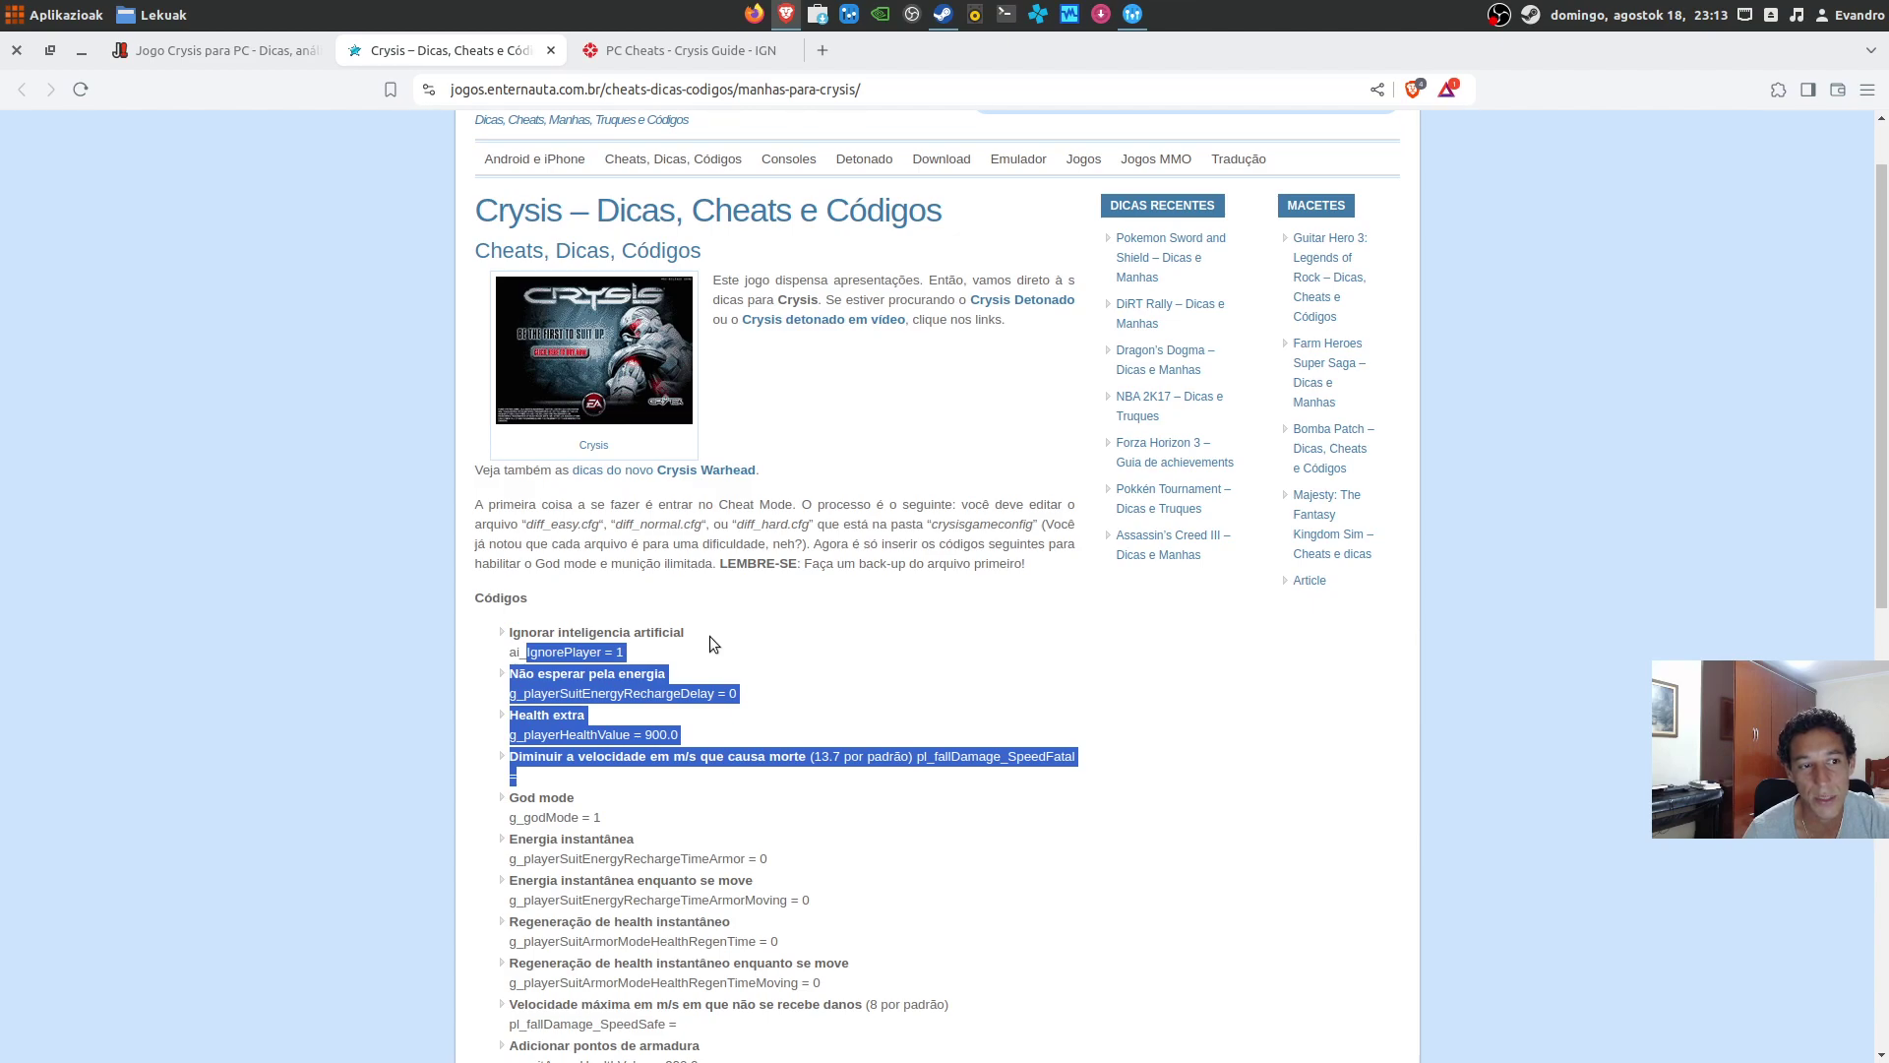
pyautogui.scroll(-6, 713, 646)
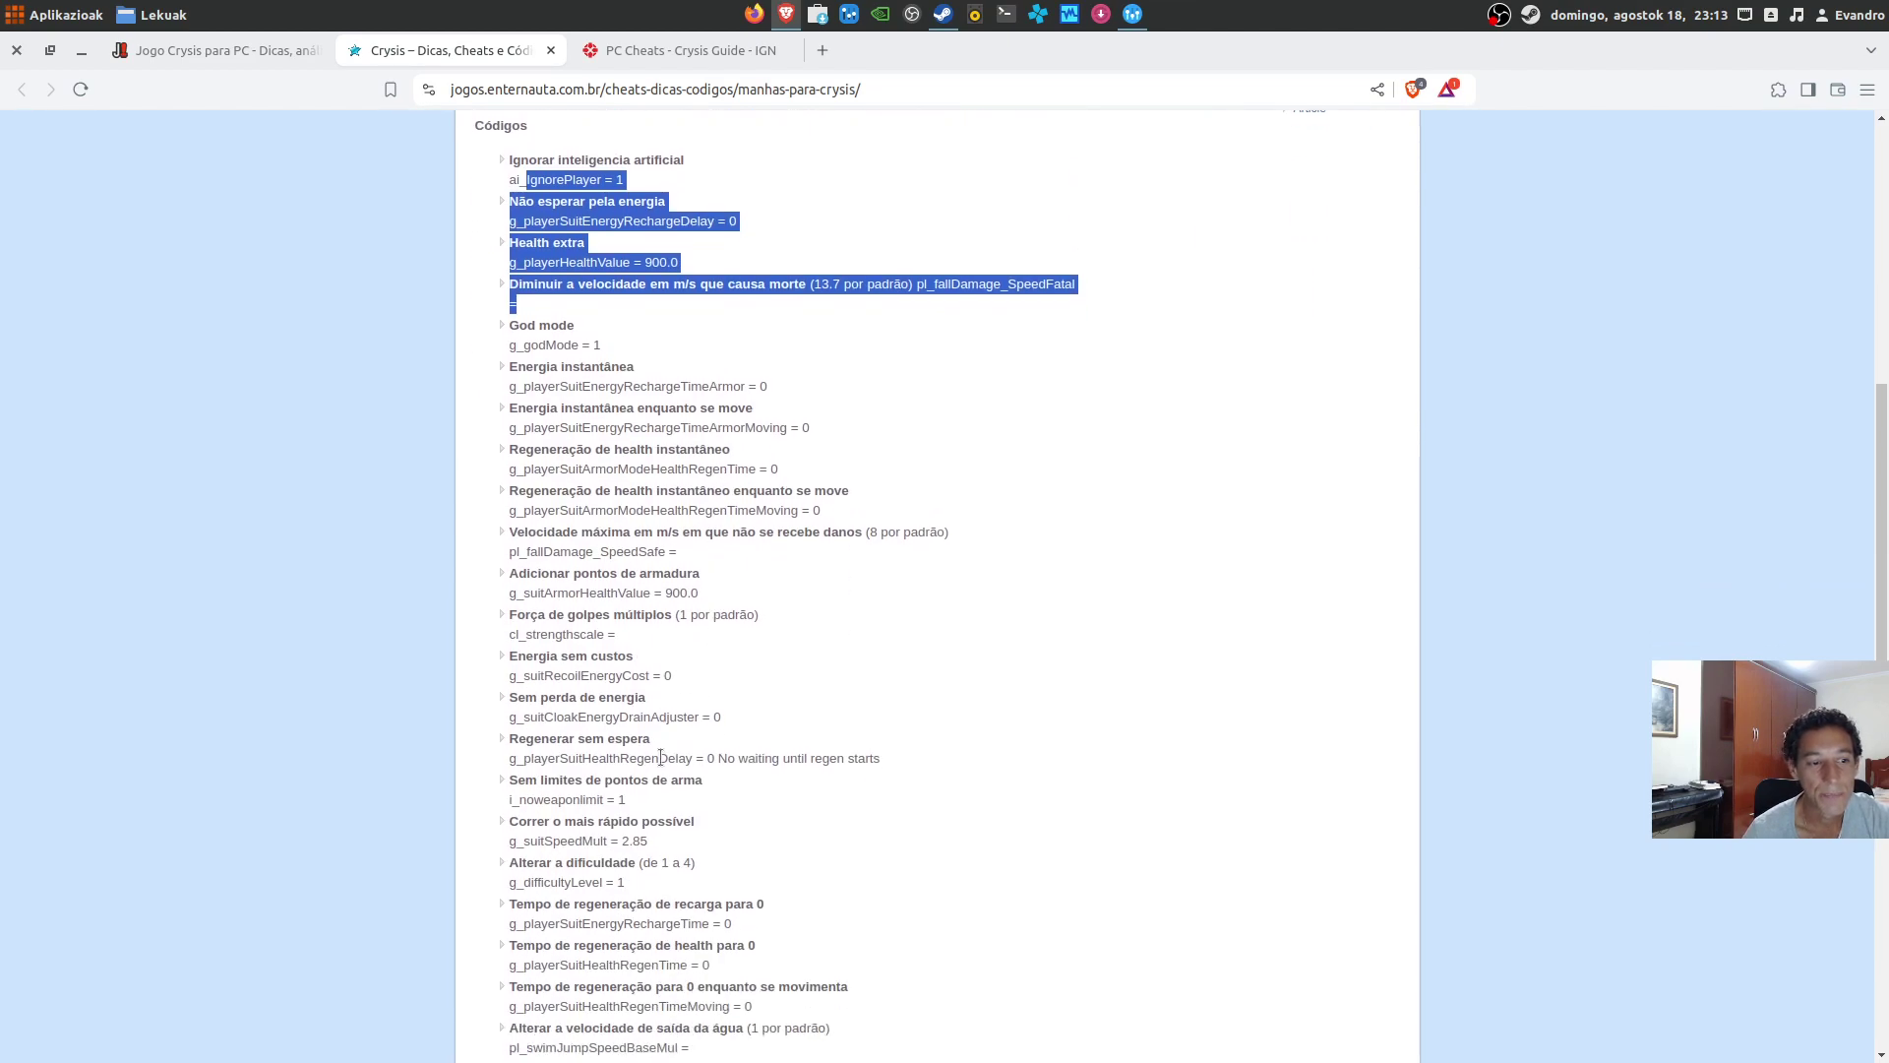
pyautogui.scroll(6, 621, 797)
# Step: Open the IGN PC Cheats page for Crysis and skim its cheat list
pyautogui.click(650, 55)
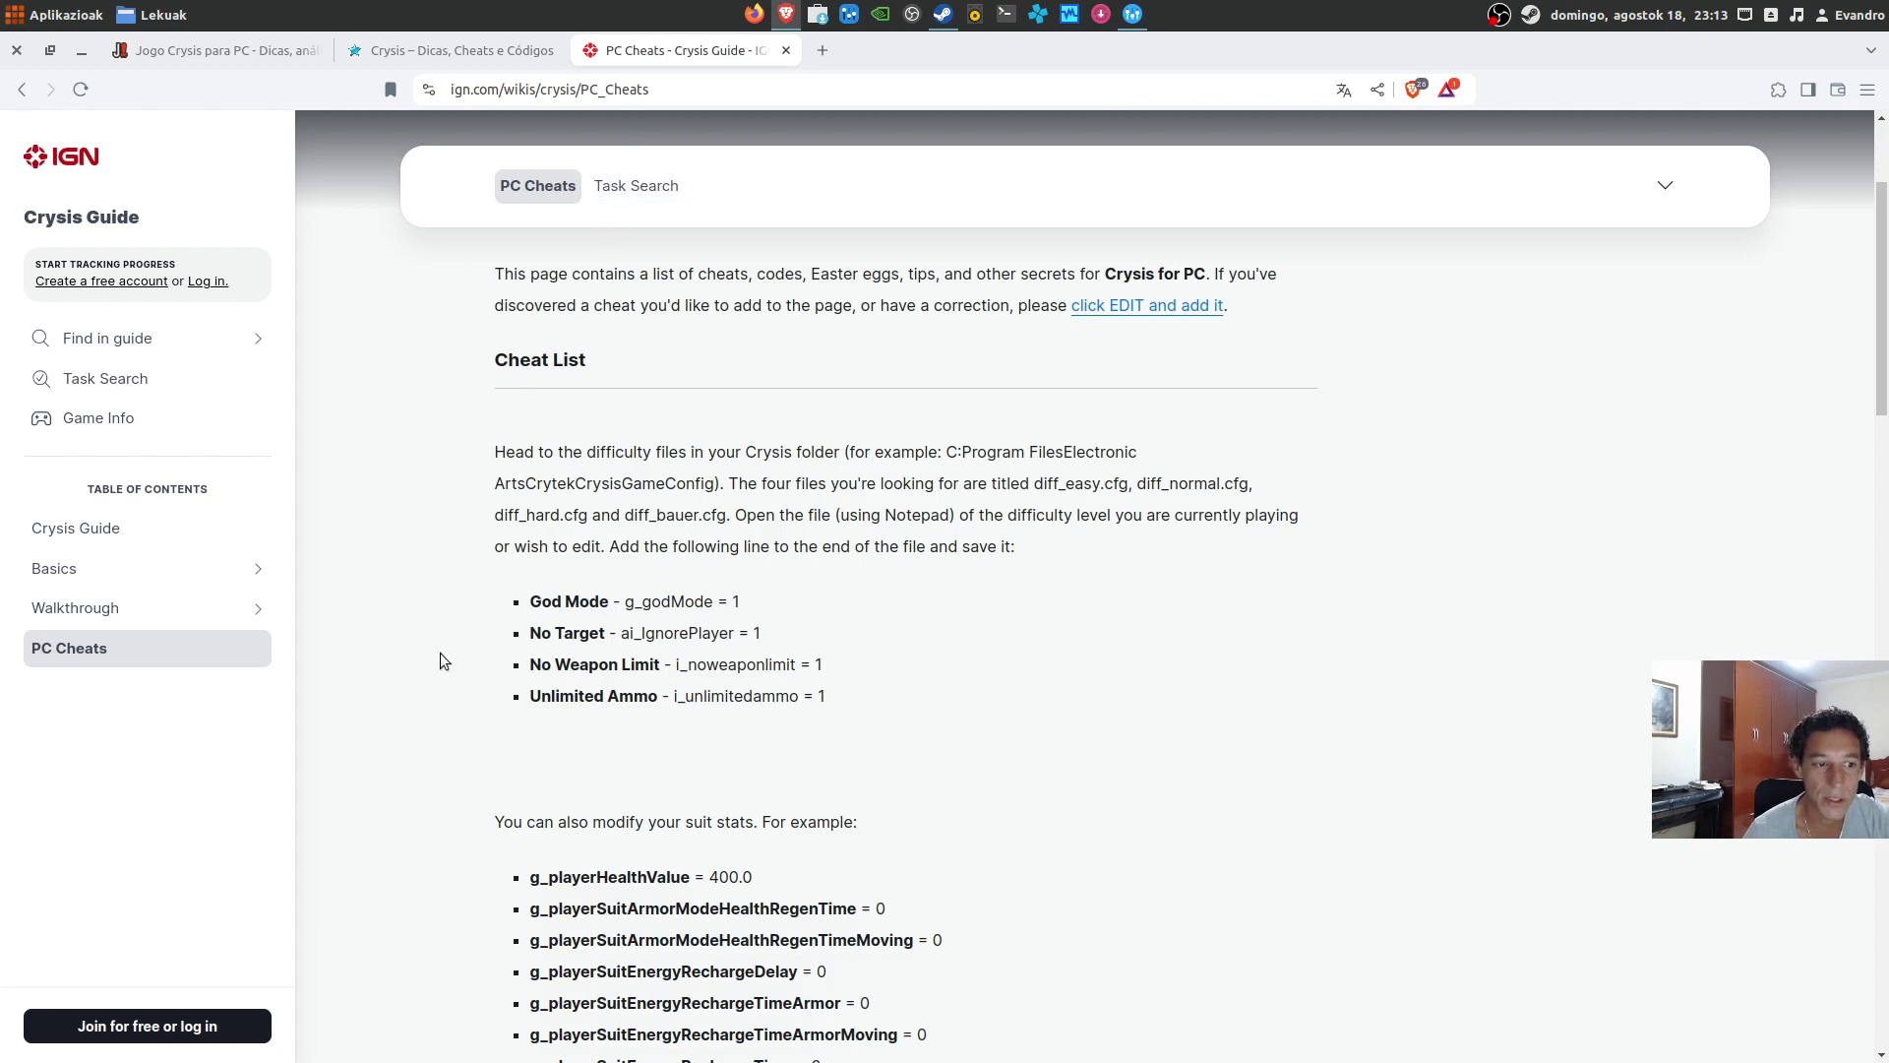
pyautogui.scroll(-6, 445, 649)
pyautogui.scroll(4, 505, 438)
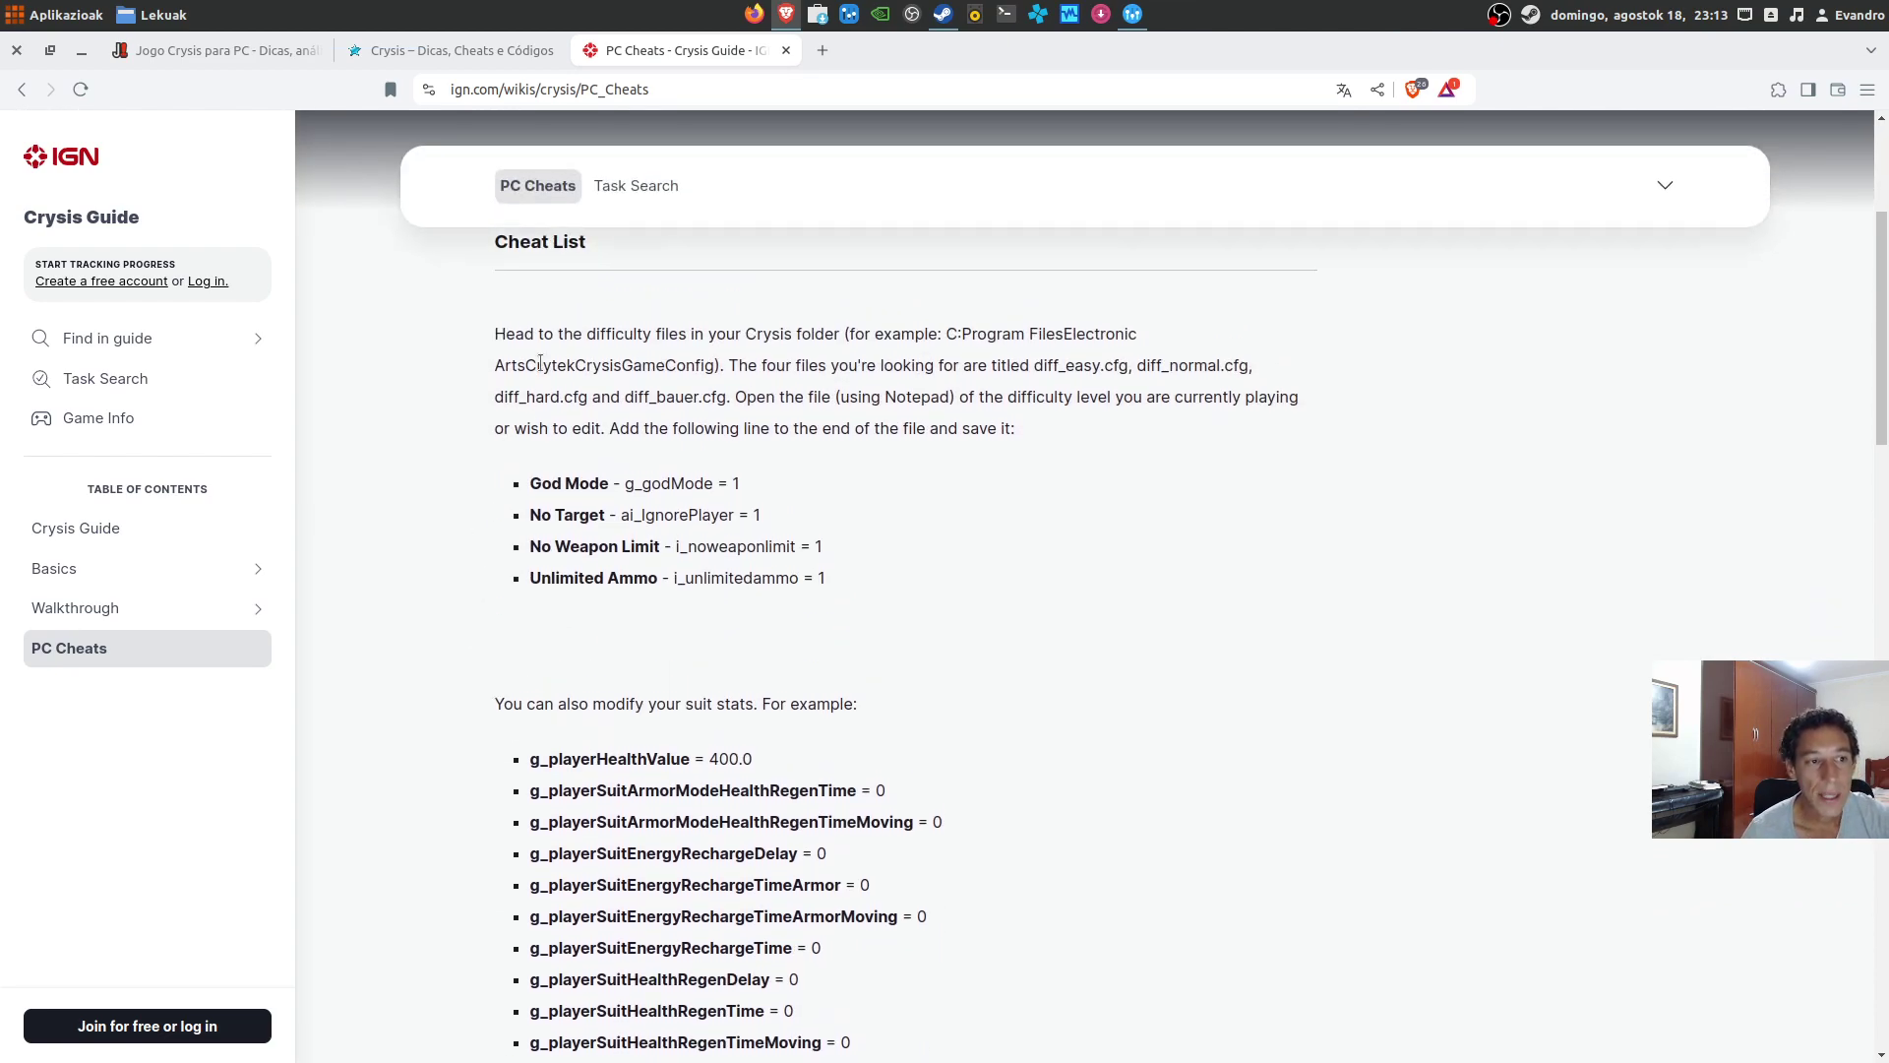
pyautogui.scroll(4, 538, 371)
pyautogui.scroll(-4, 511, 442)
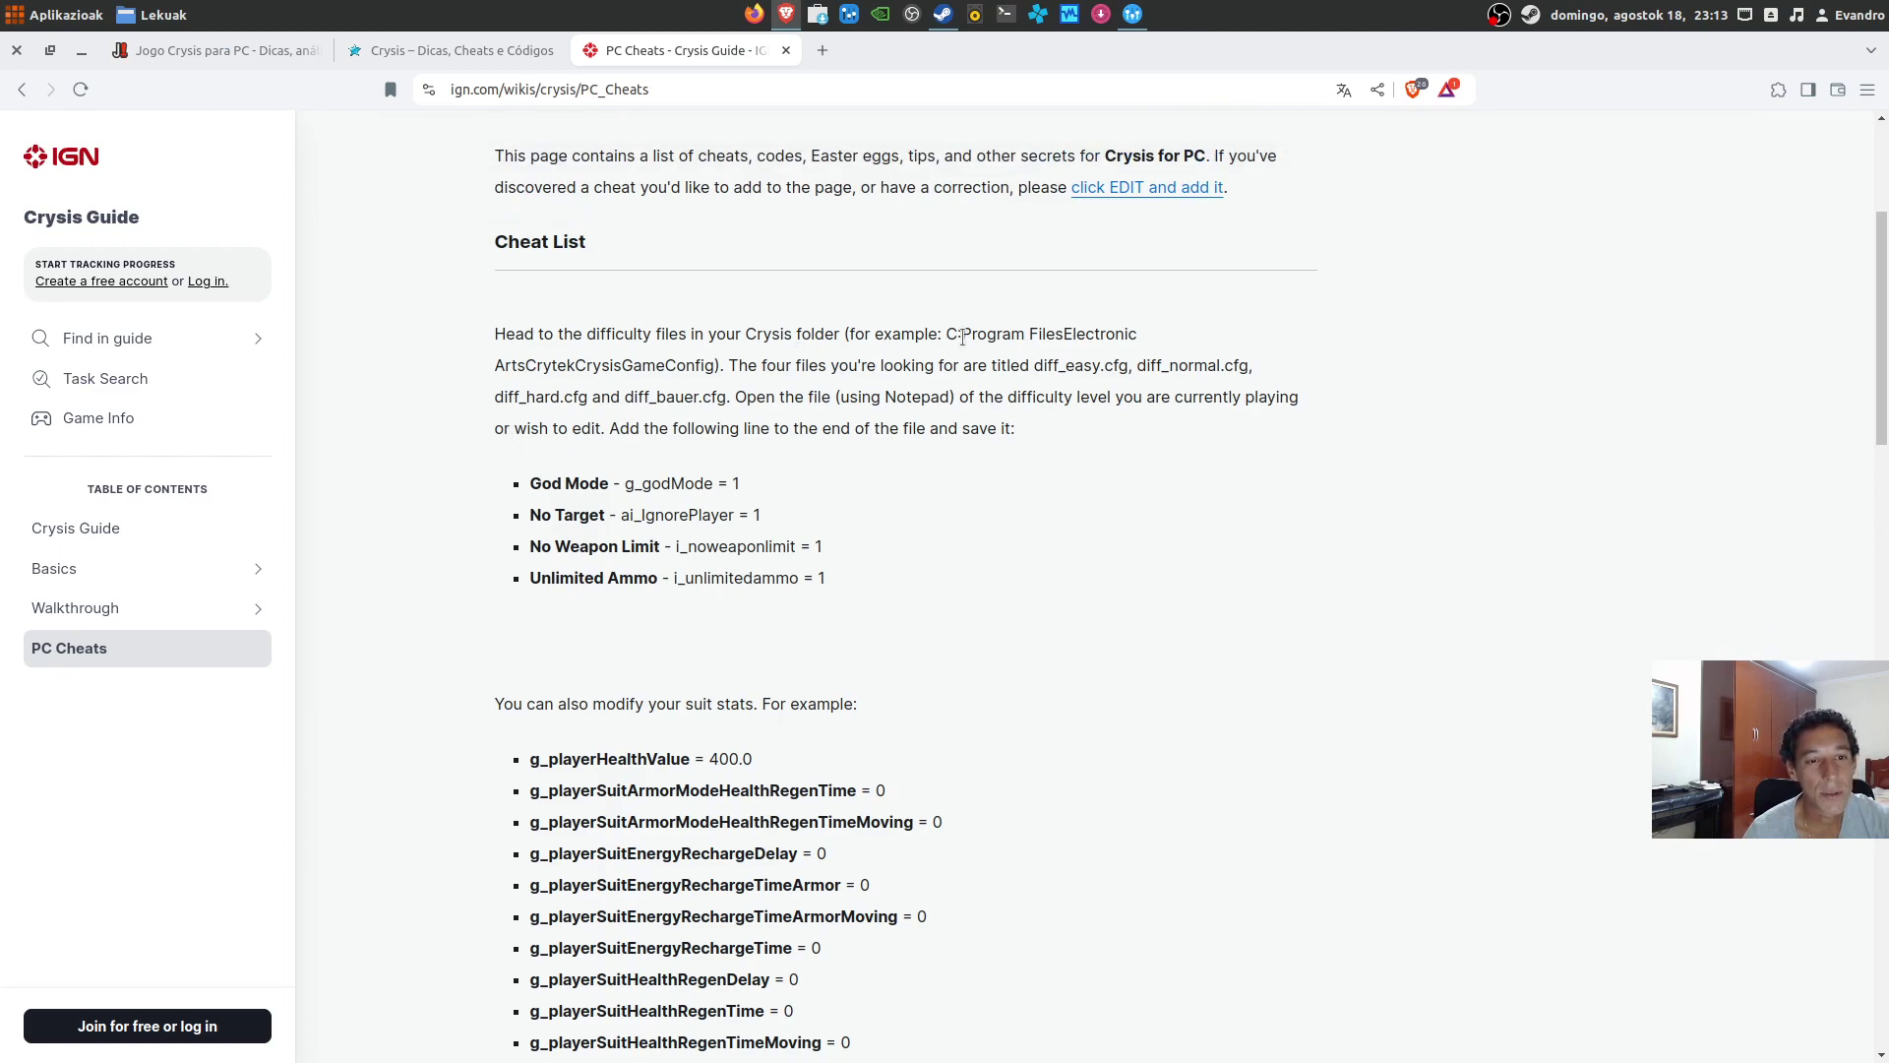
# Step: Examine the game config folder path and the difficulty file names in the IGN instructions, highlighting diff_easy, diff_normal and diff_bauer
pyautogui.moveTo(959, 333); pyautogui.dragTo(1109, 367)
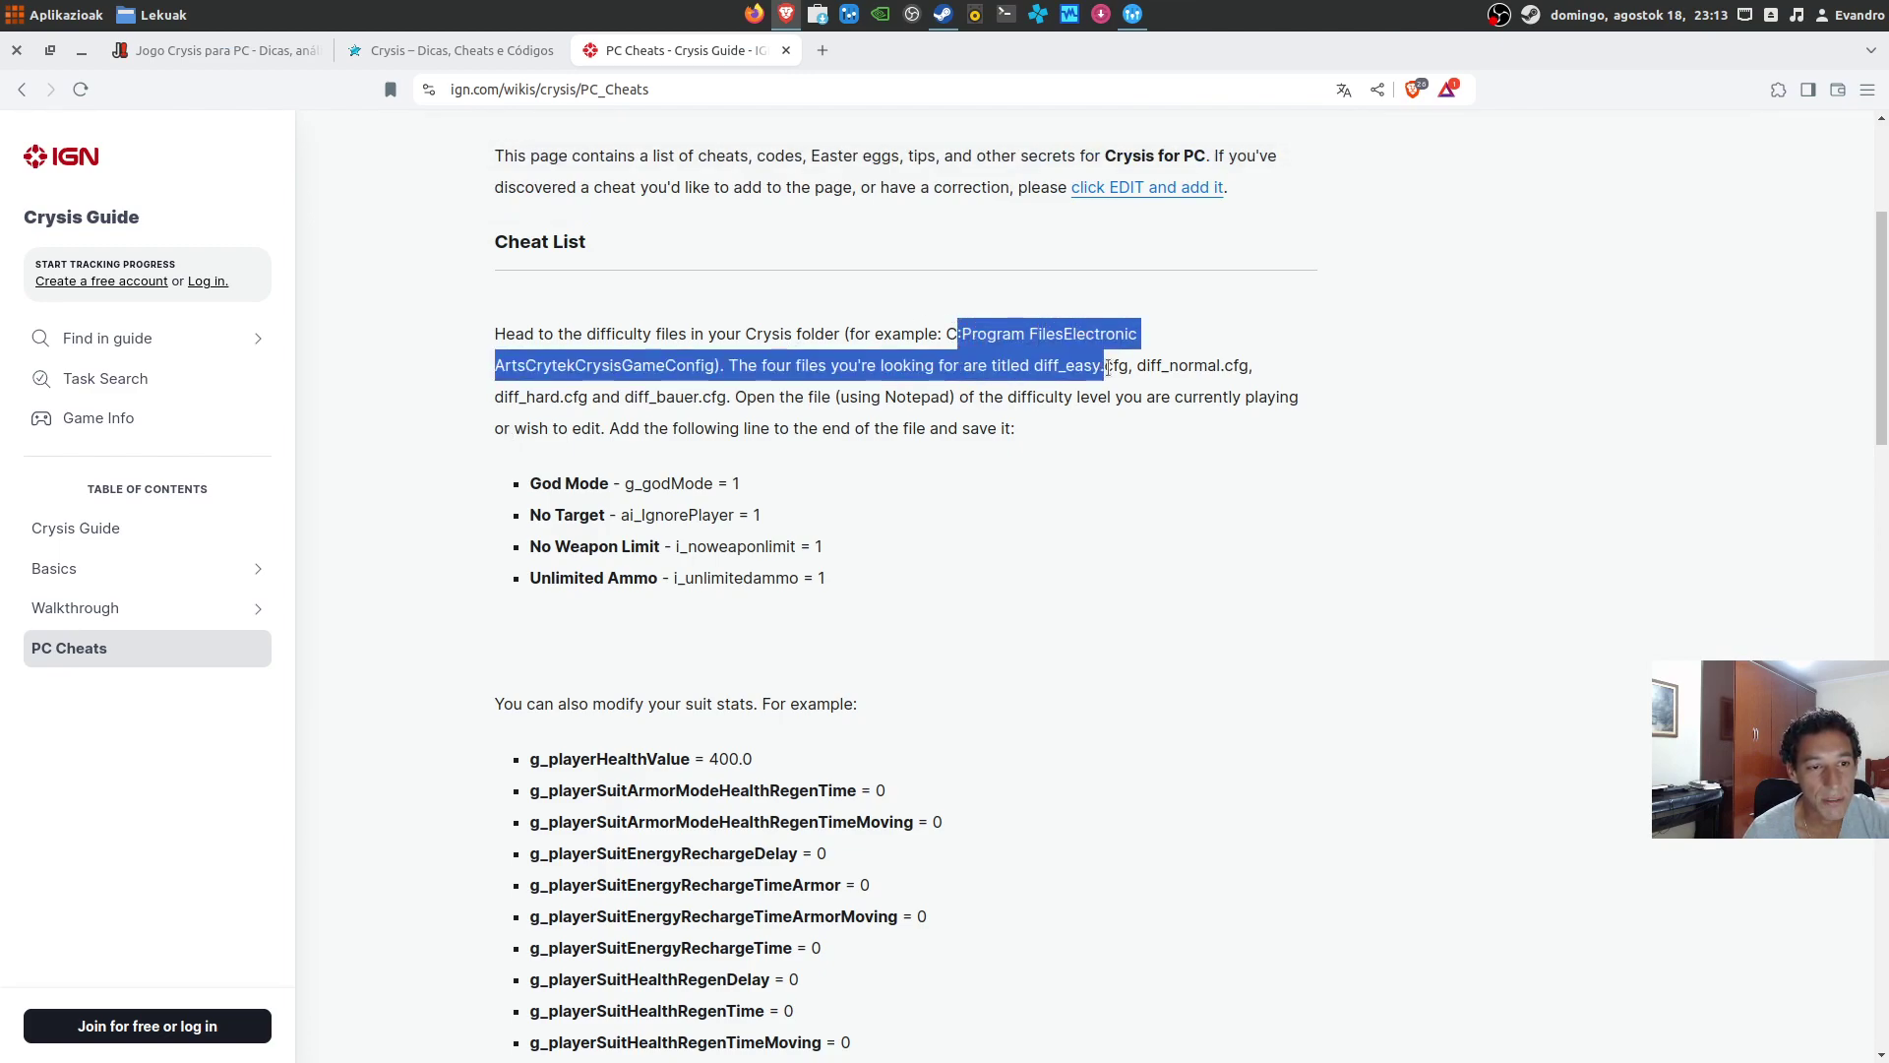
pyautogui.click(547, 362)
pyautogui.moveTo(600, 372); pyautogui.dragTo(686, 365)
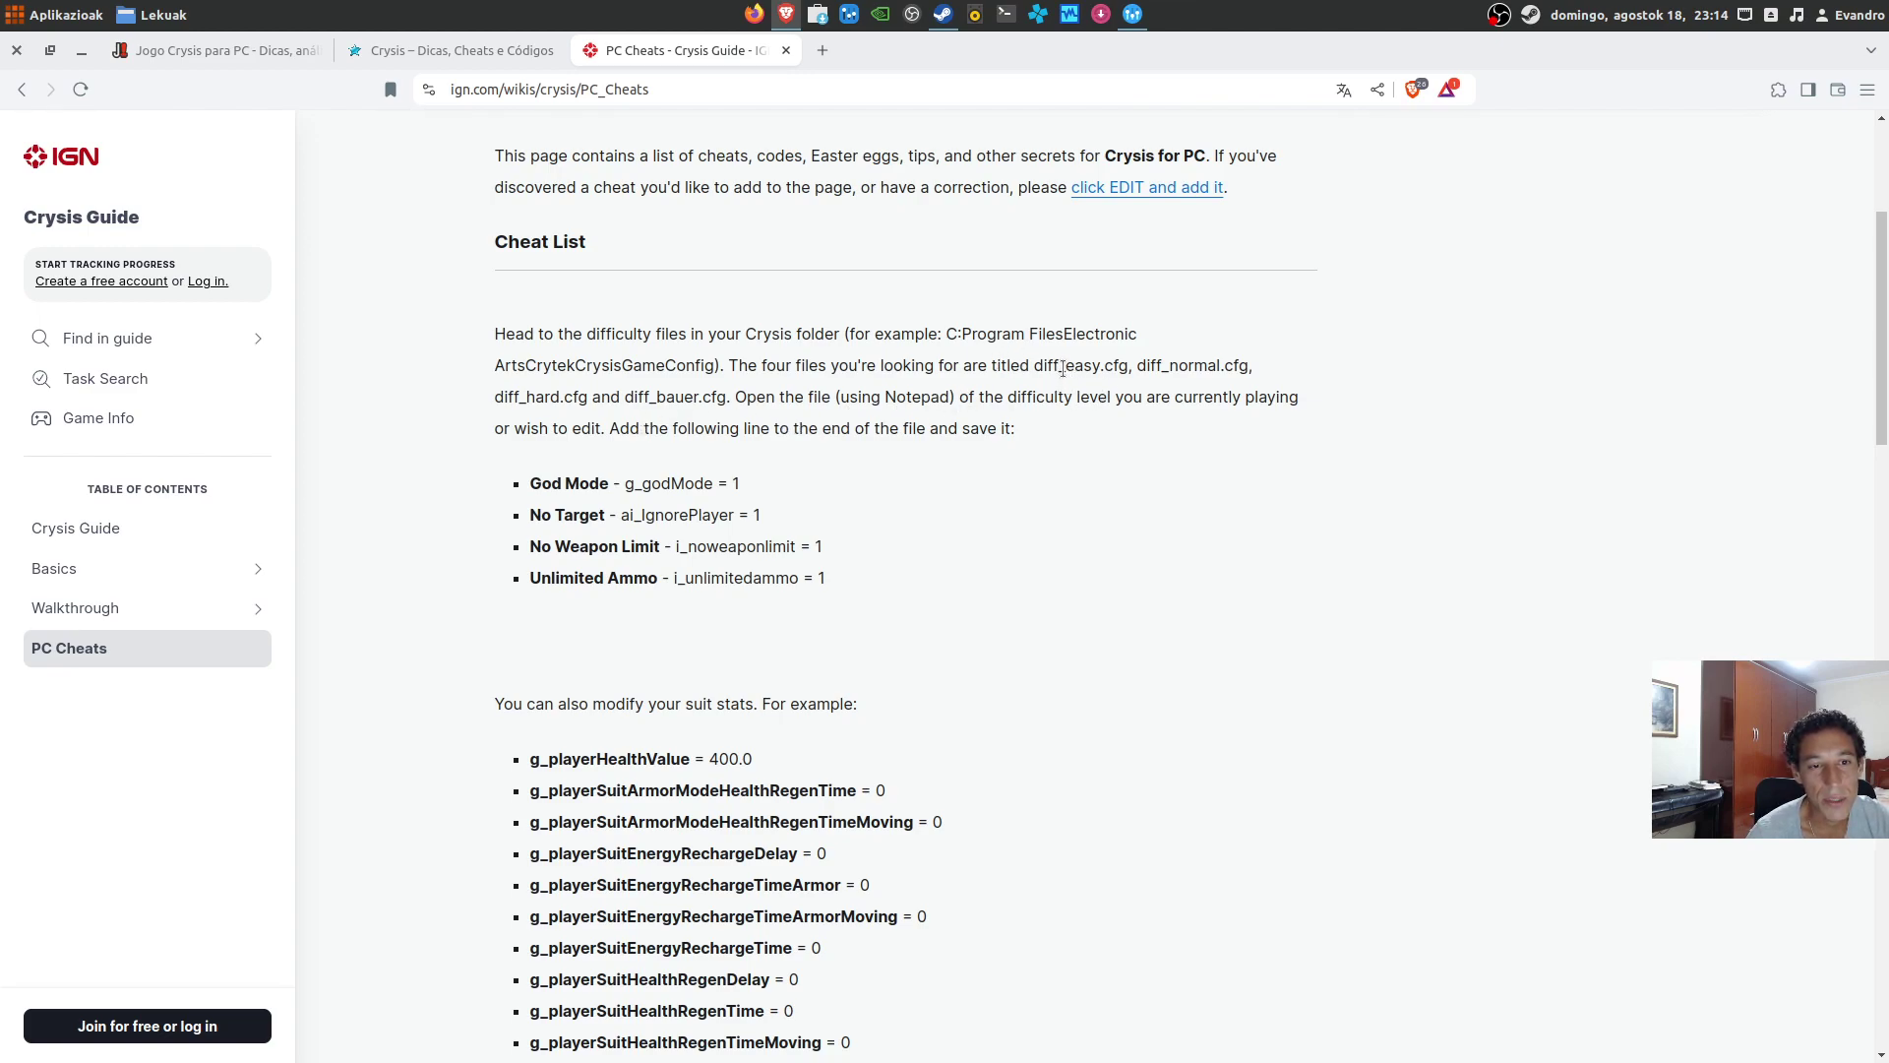
pyautogui.moveTo(1039, 367); pyautogui.dragTo(1218, 369)
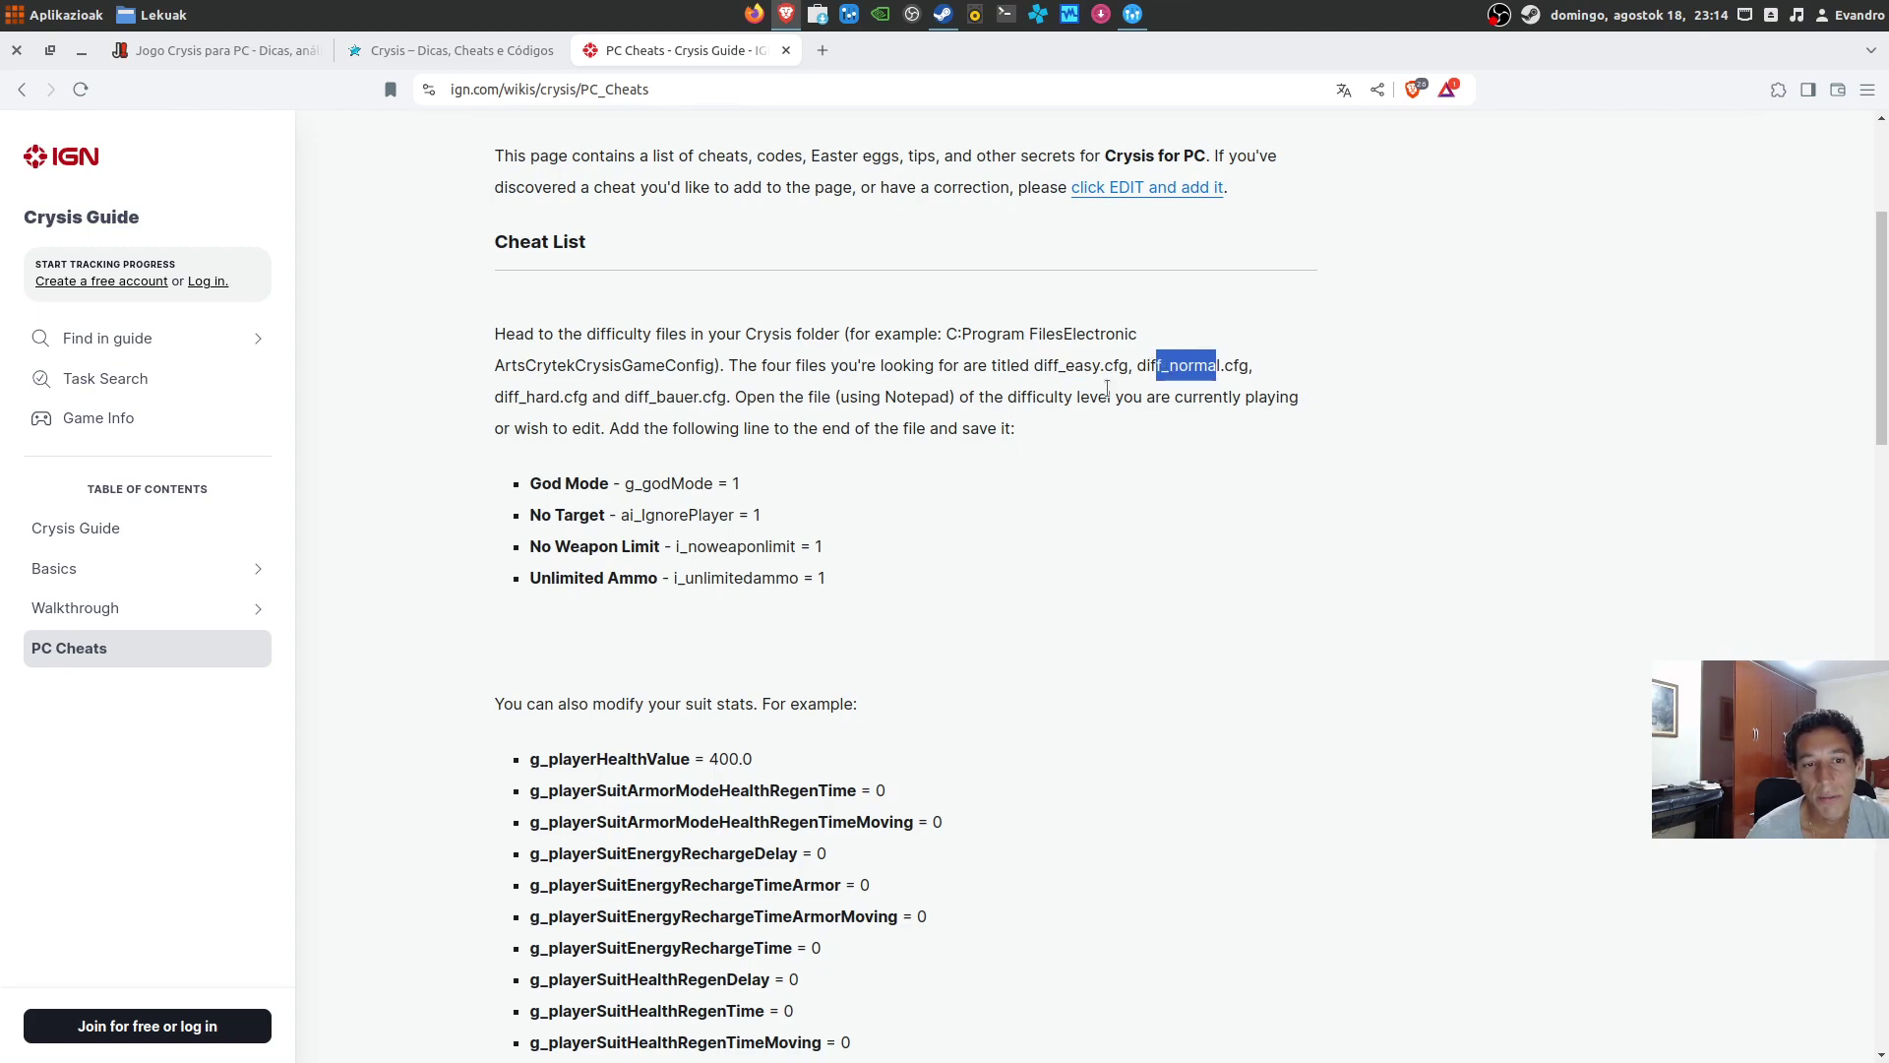
pyautogui.doubleClick(1078, 368)
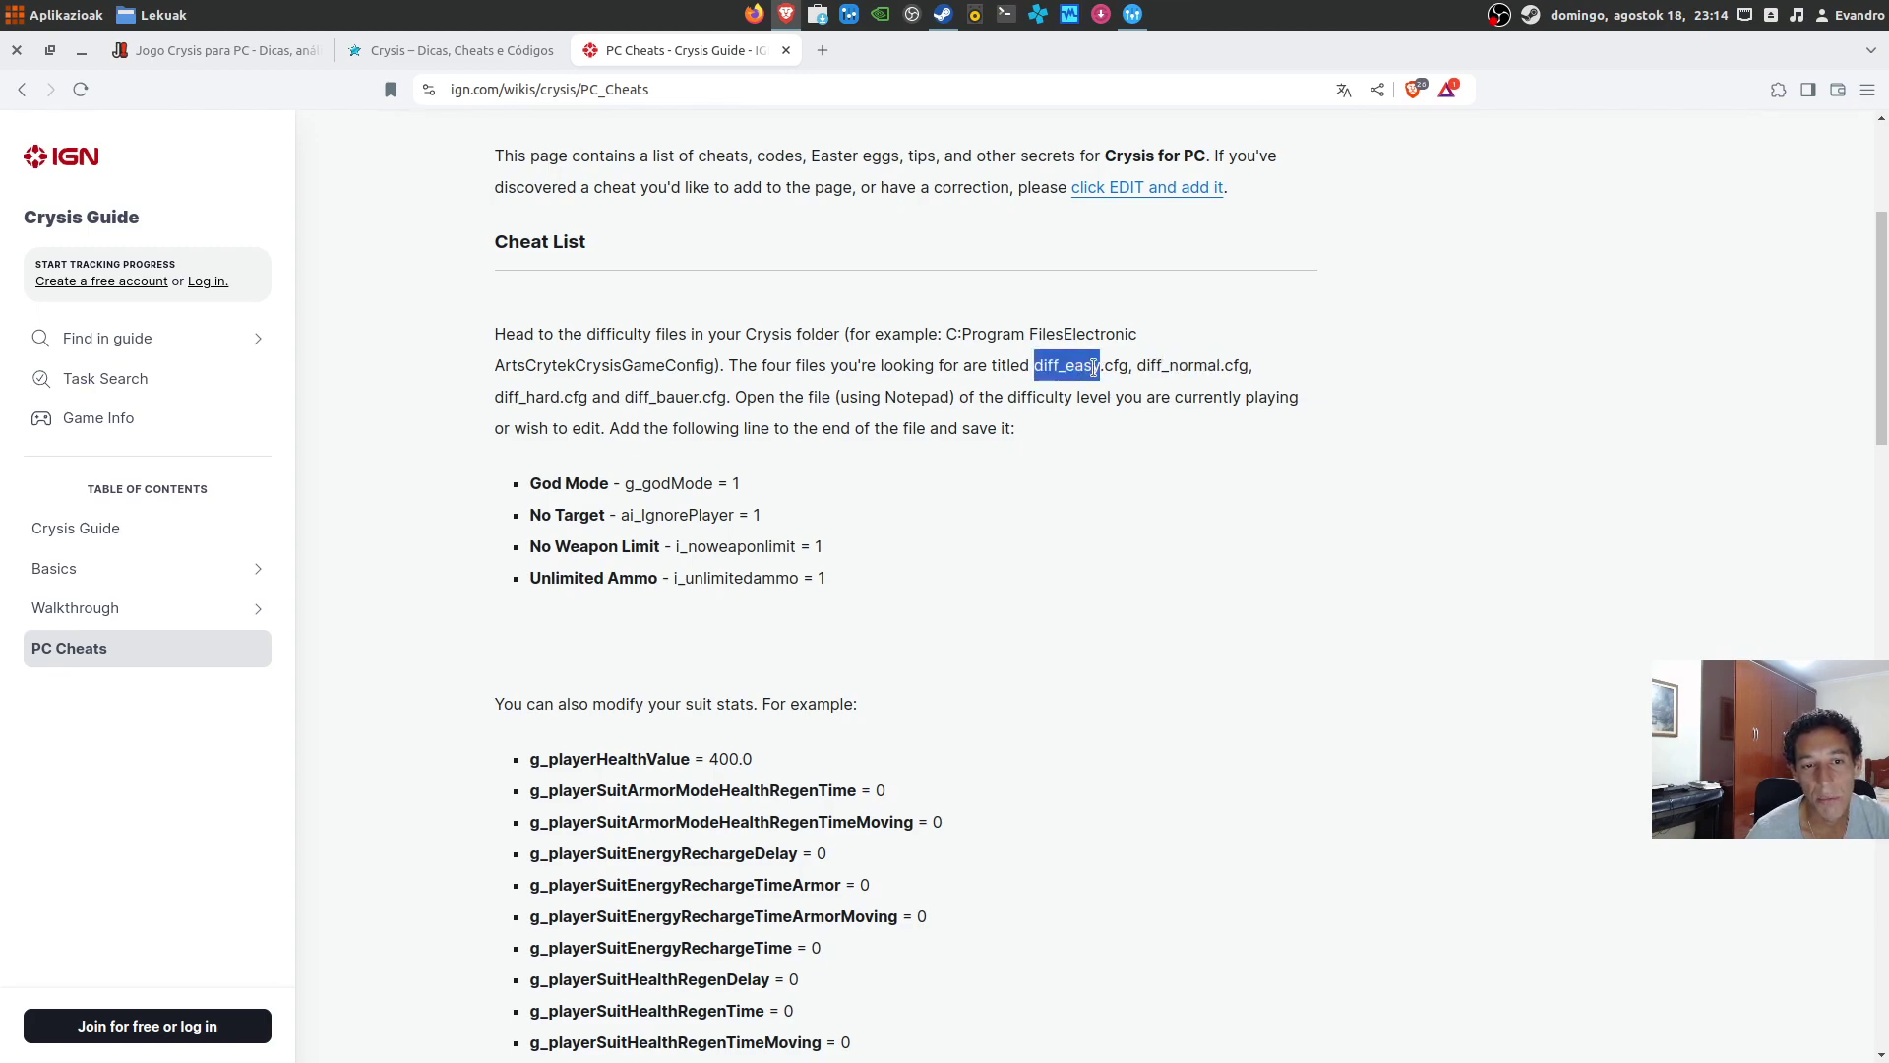
pyautogui.click(1172, 366)
pyautogui.moveTo(666, 396); pyautogui.dragTo(710, 398)
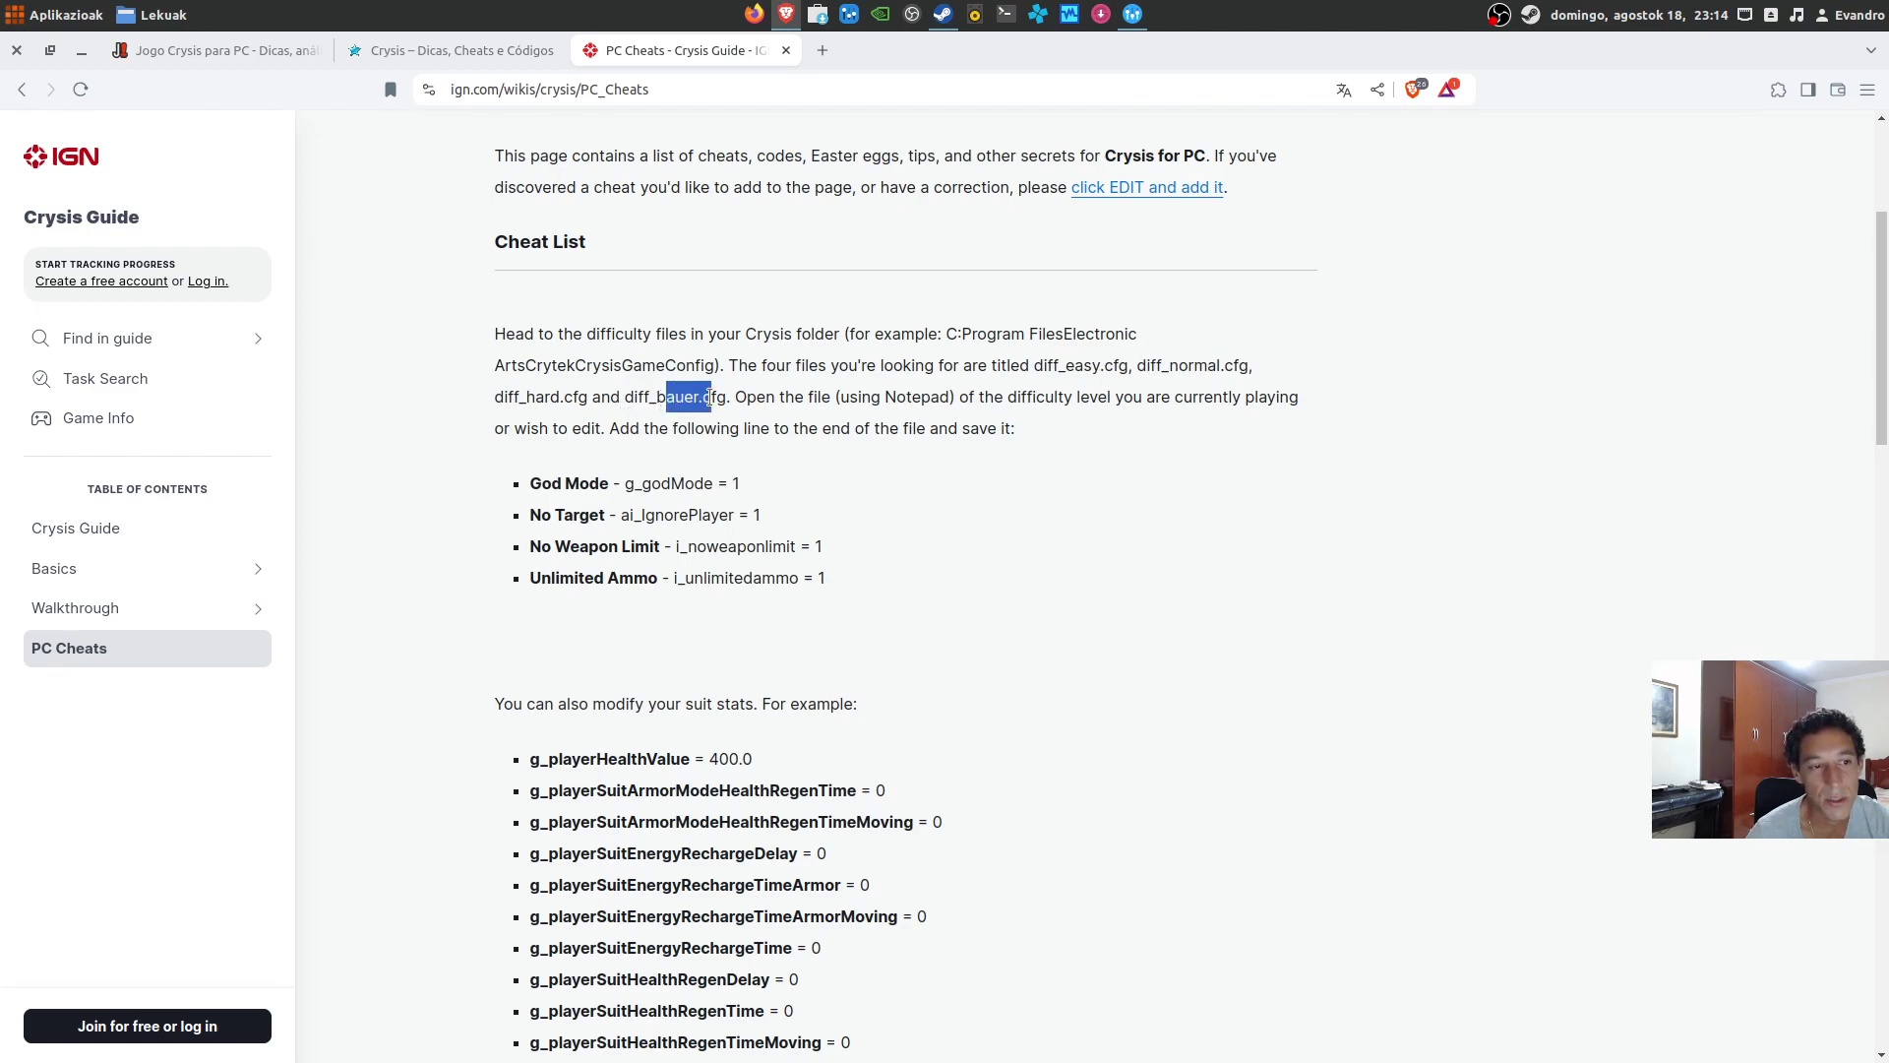
# Step: Examine the IGN main cheat codes, highlighting the God Mode and No Target lines
pyautogui.scroll(-4, 551, 414)
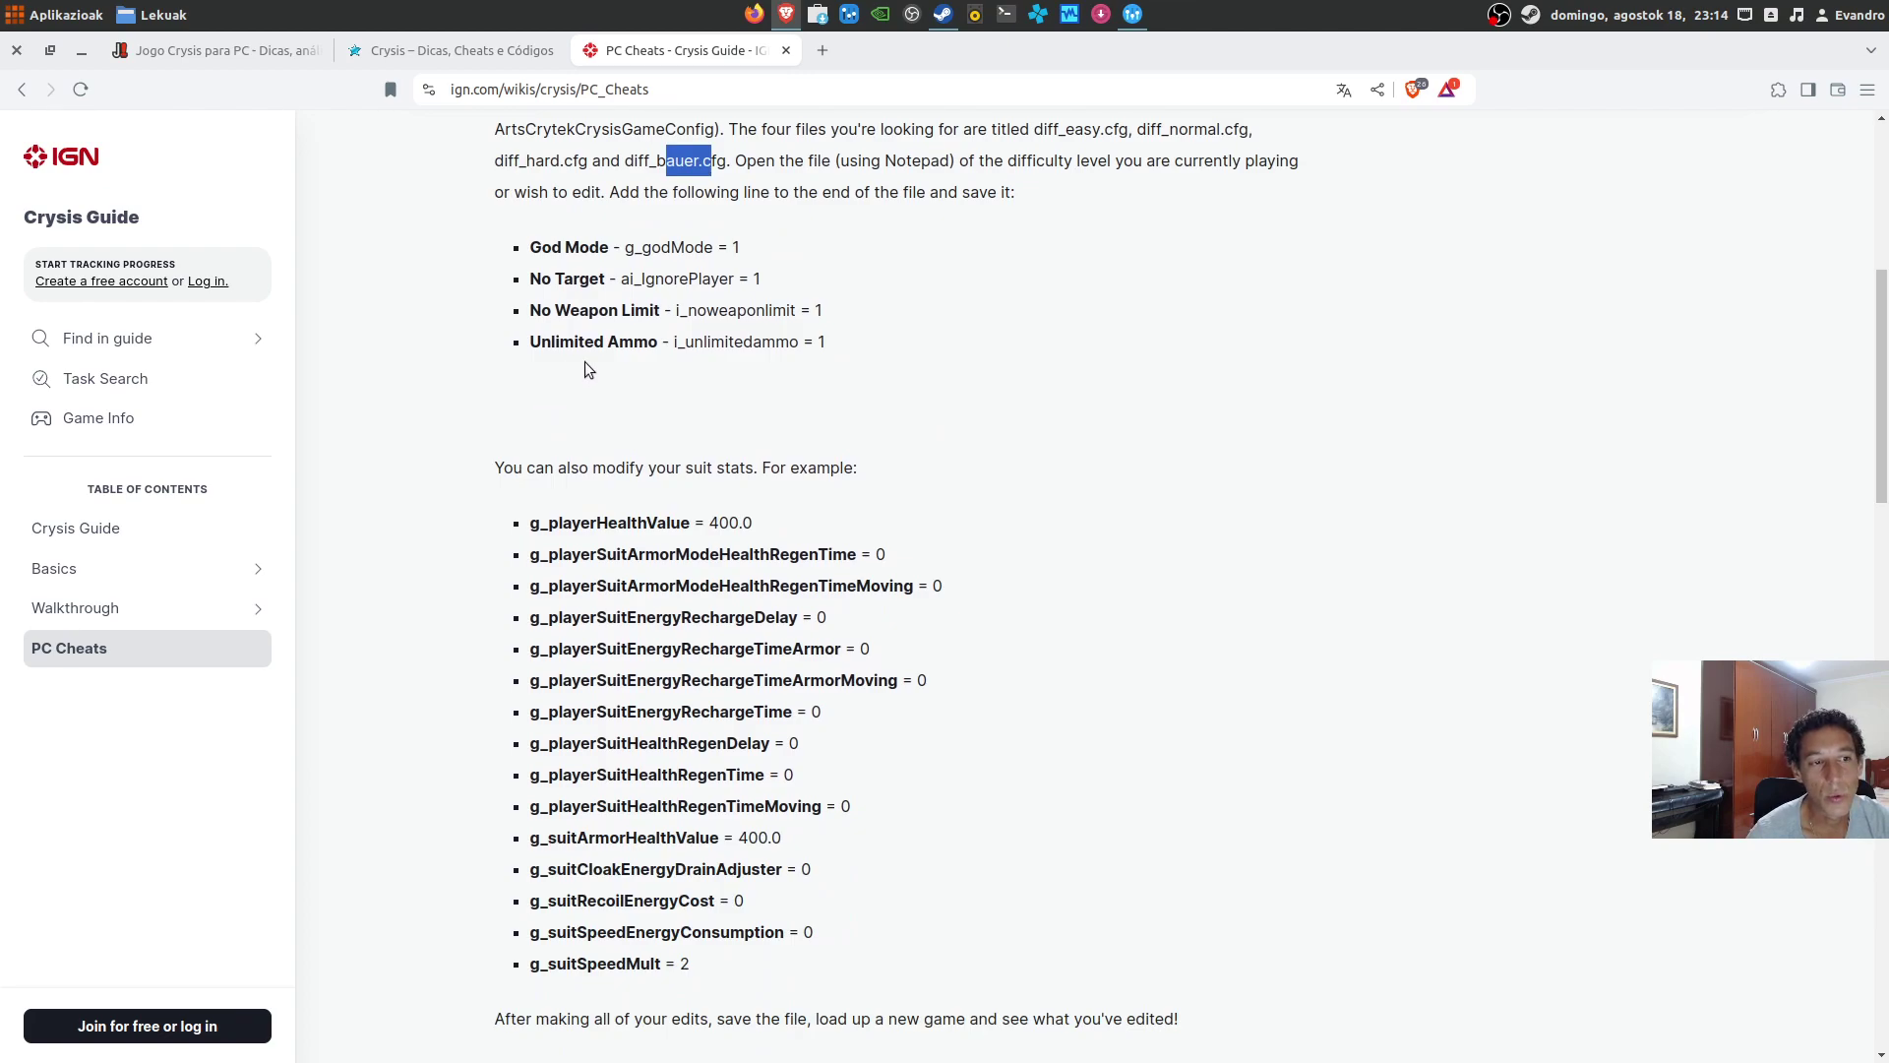
pyautogui.scroll(2, 592, 364)
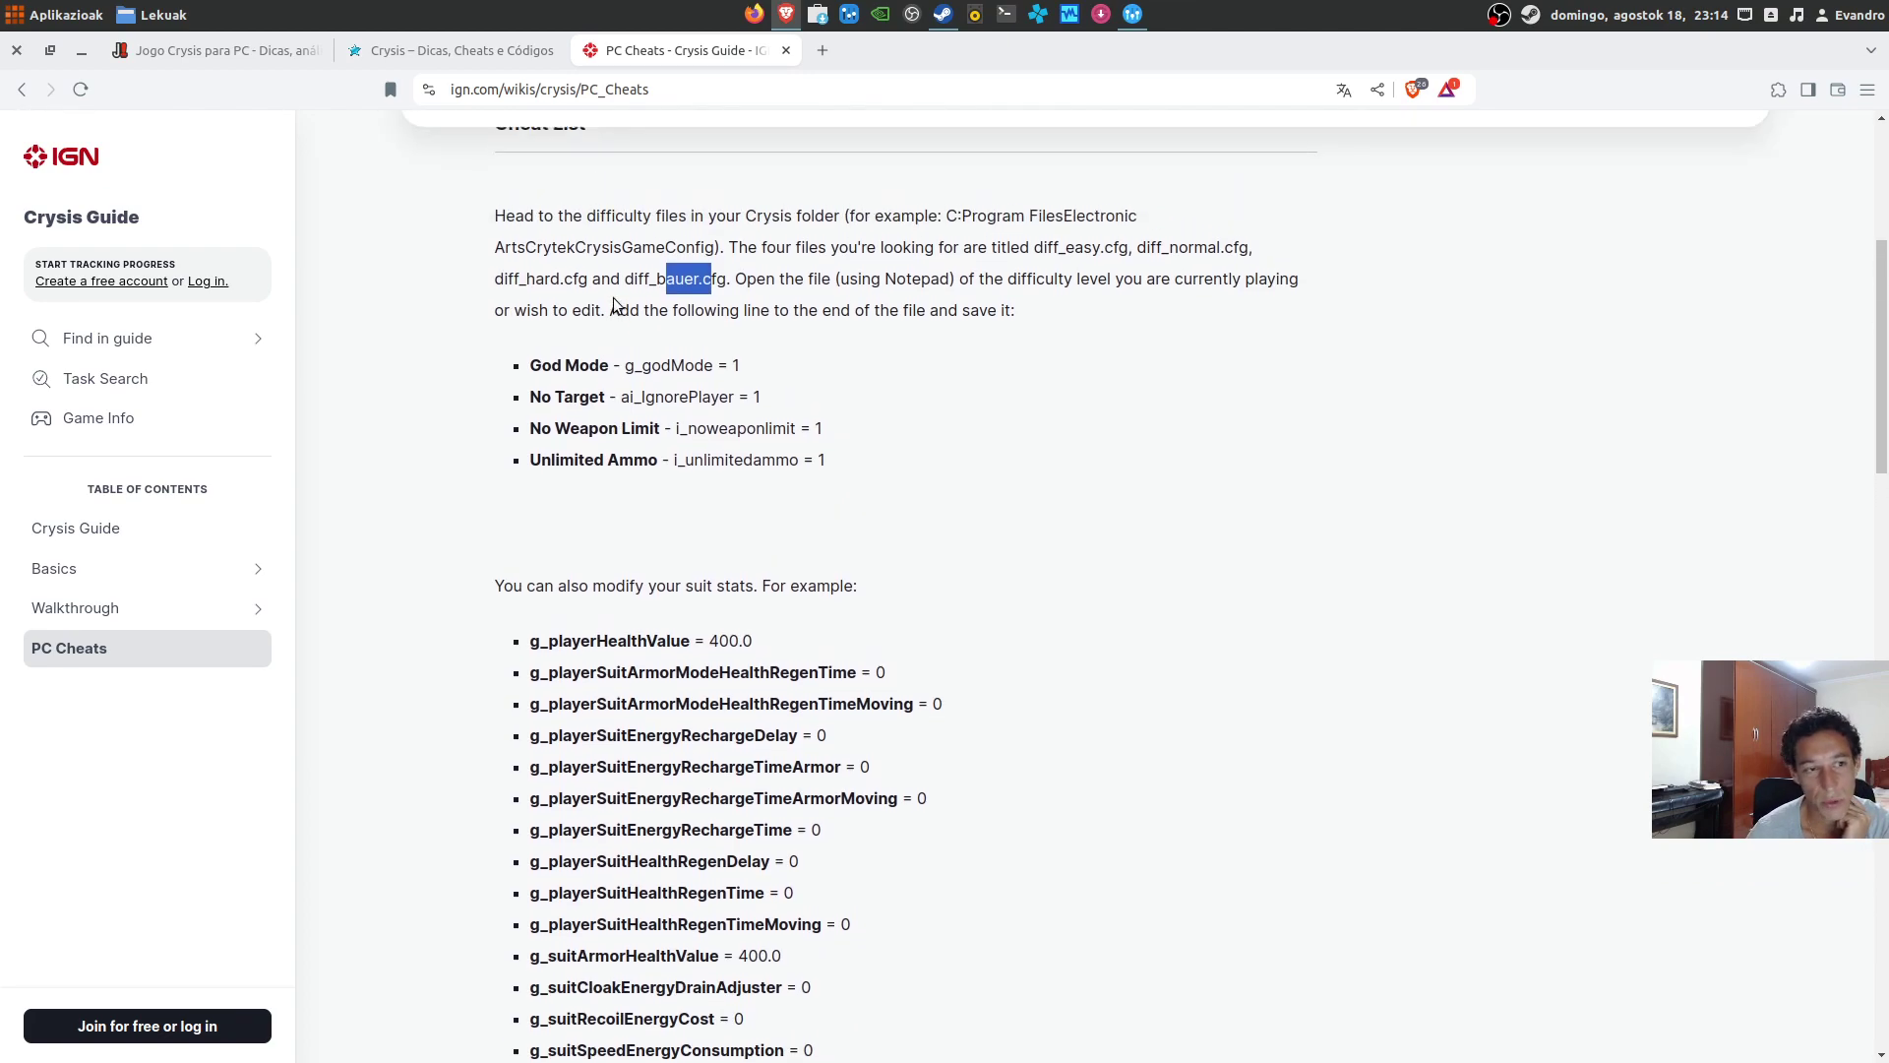
pyautogui.moveTo(626, 366); pyautogui.dragTo(824, 474)
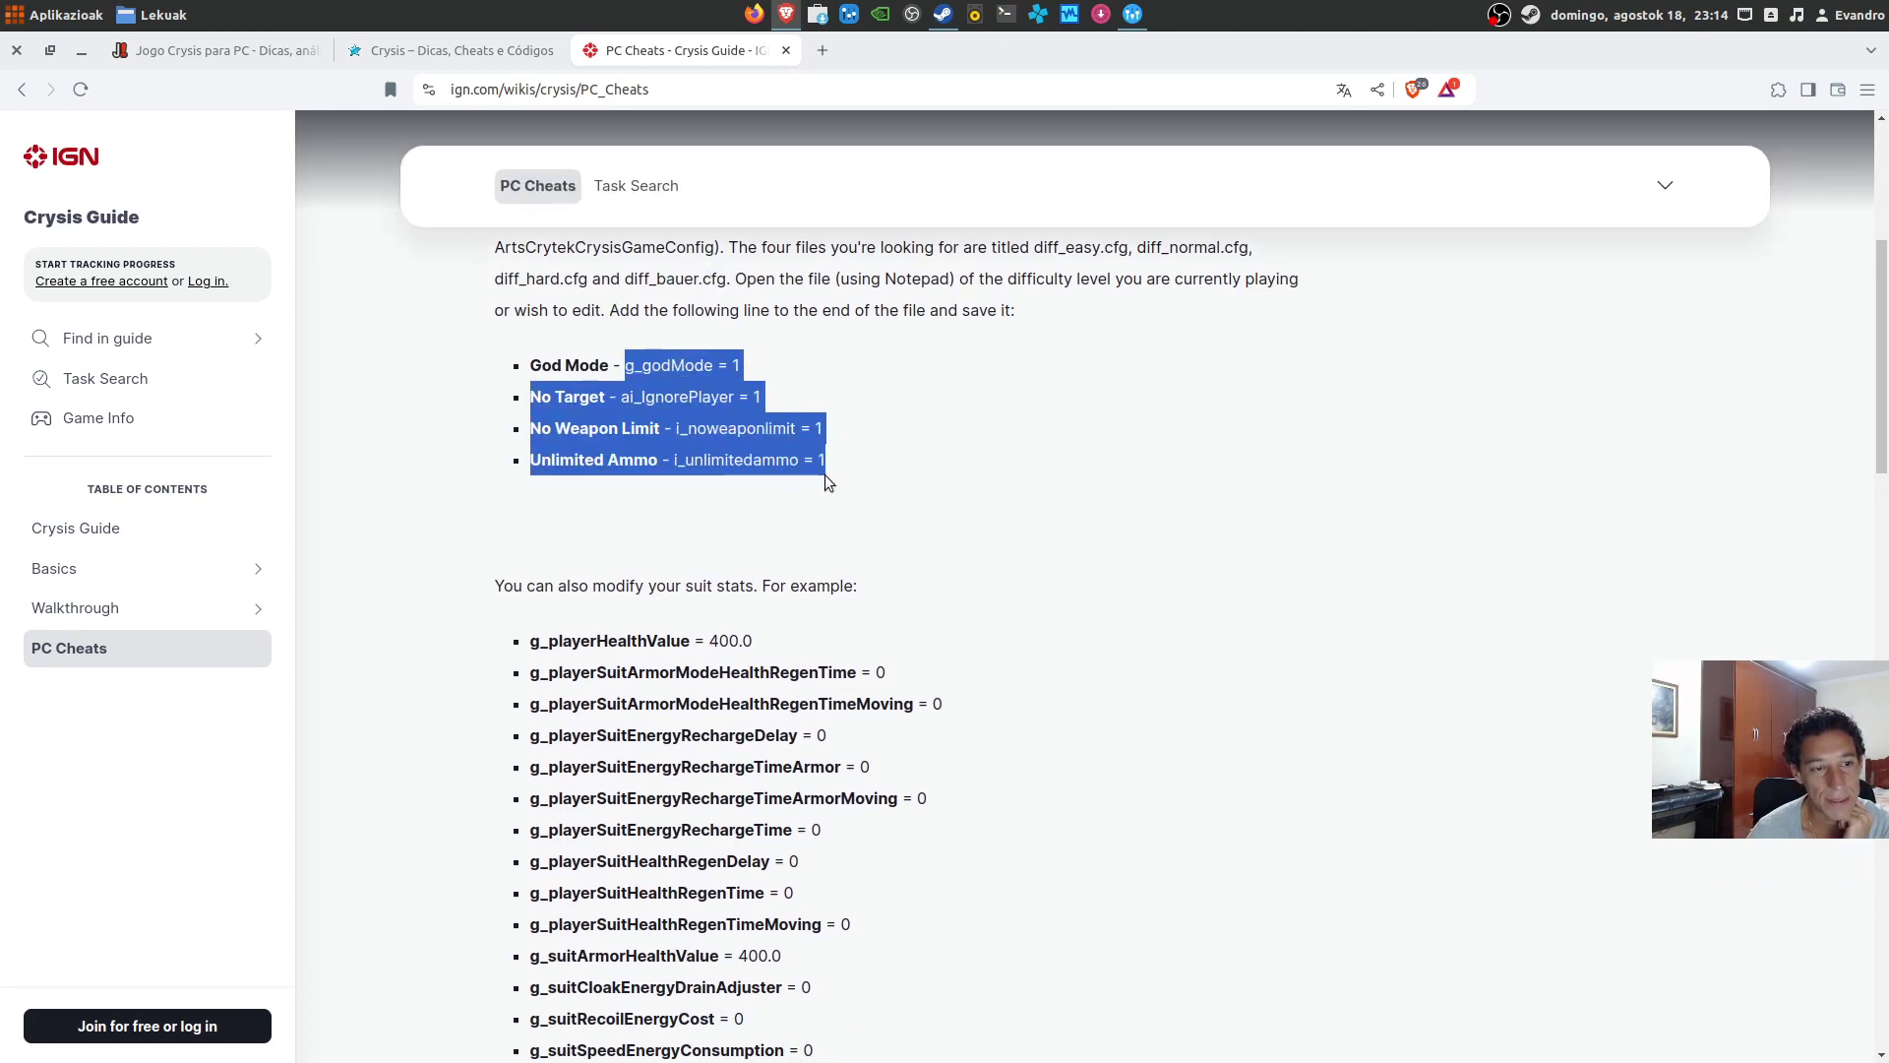
pyautogui.click(782, 474)
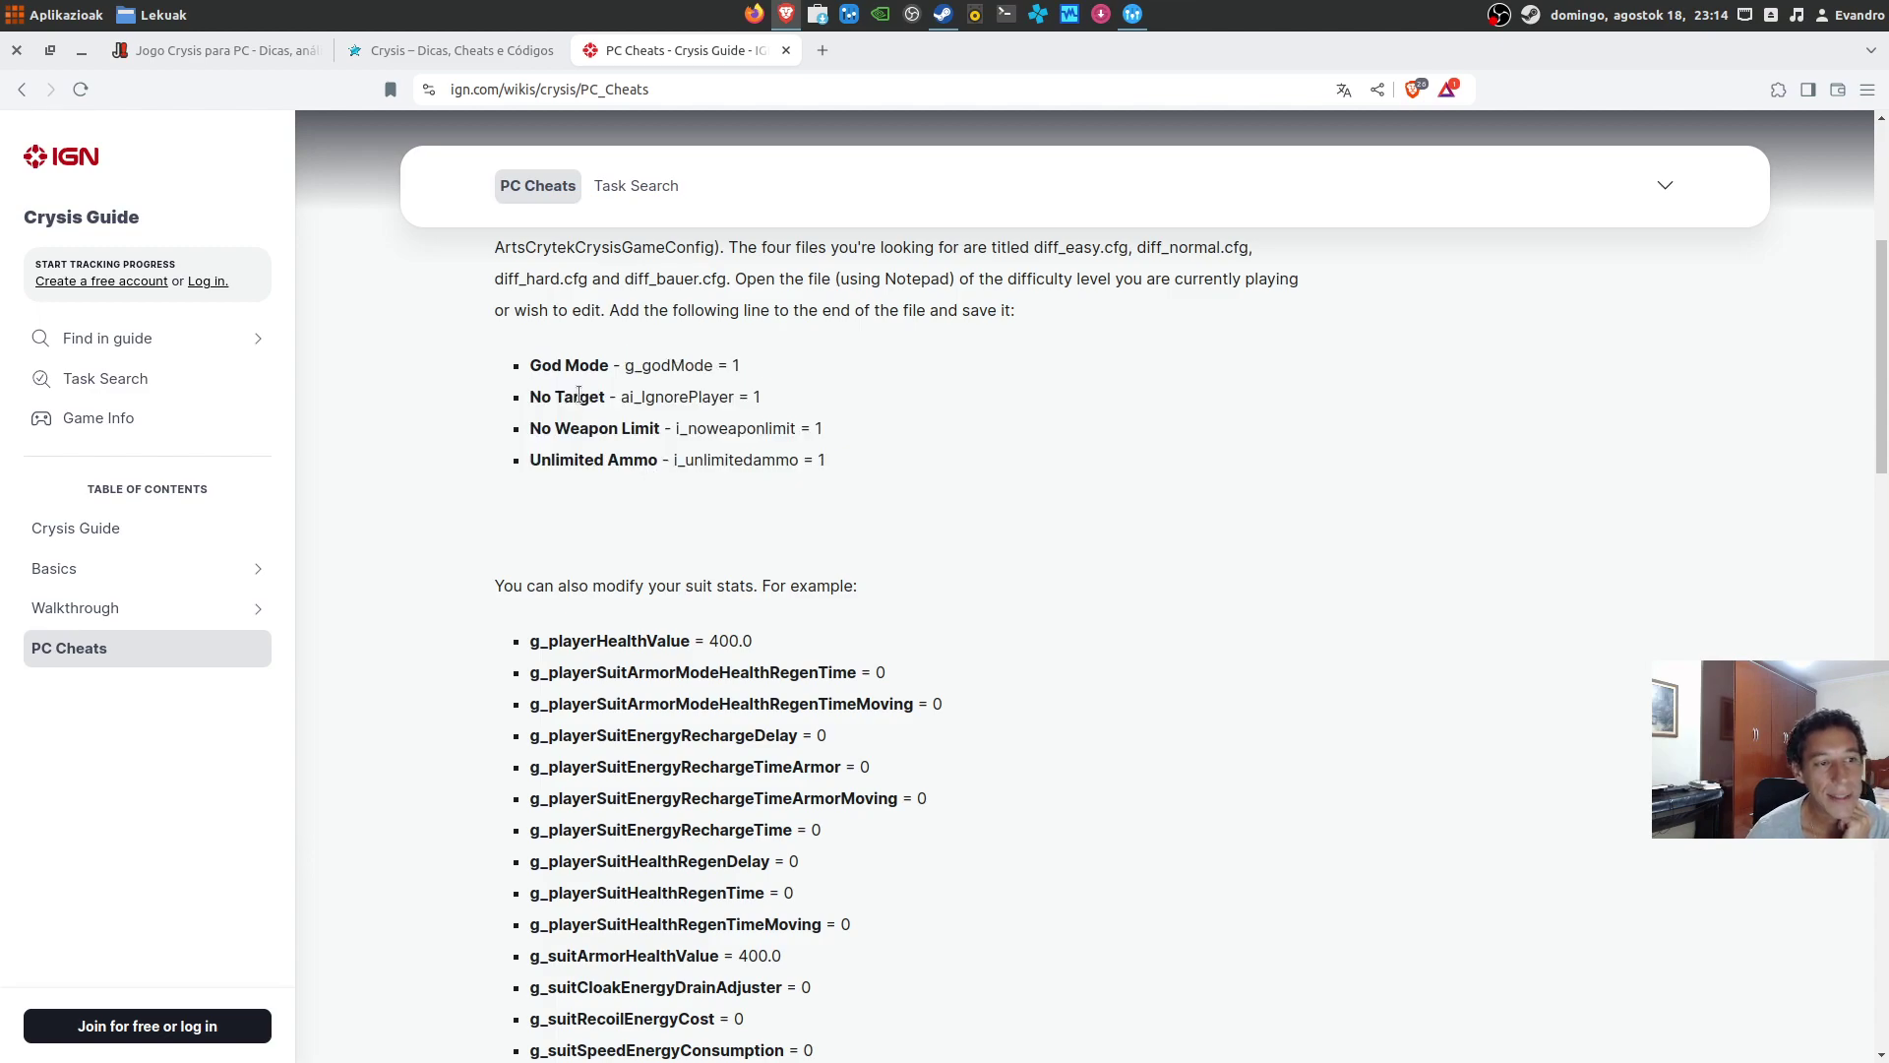
pyautogui.moveTo(589, 366); pyautogui.dragTo(688, 375)
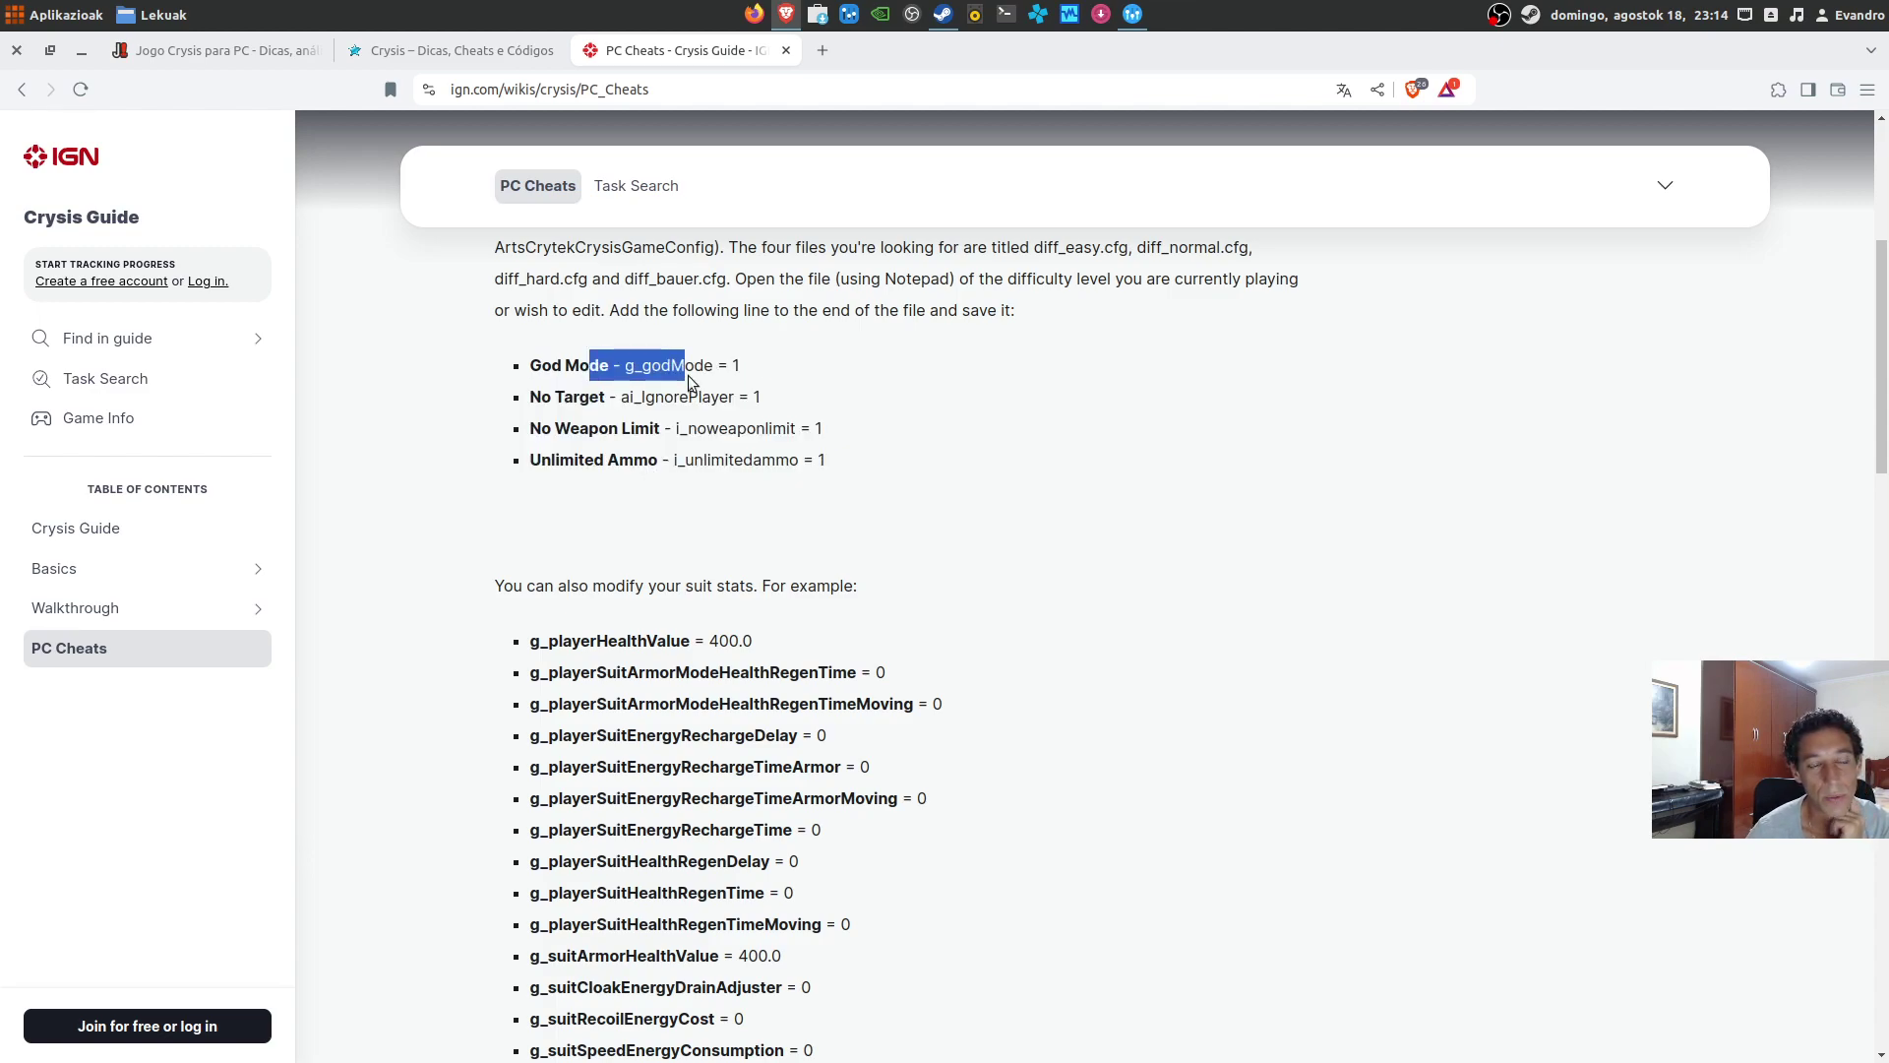
pyautogui.click(618, 398)
pyautogui.moveTo(618, 398); pyautogui.dragTo(736, 413)
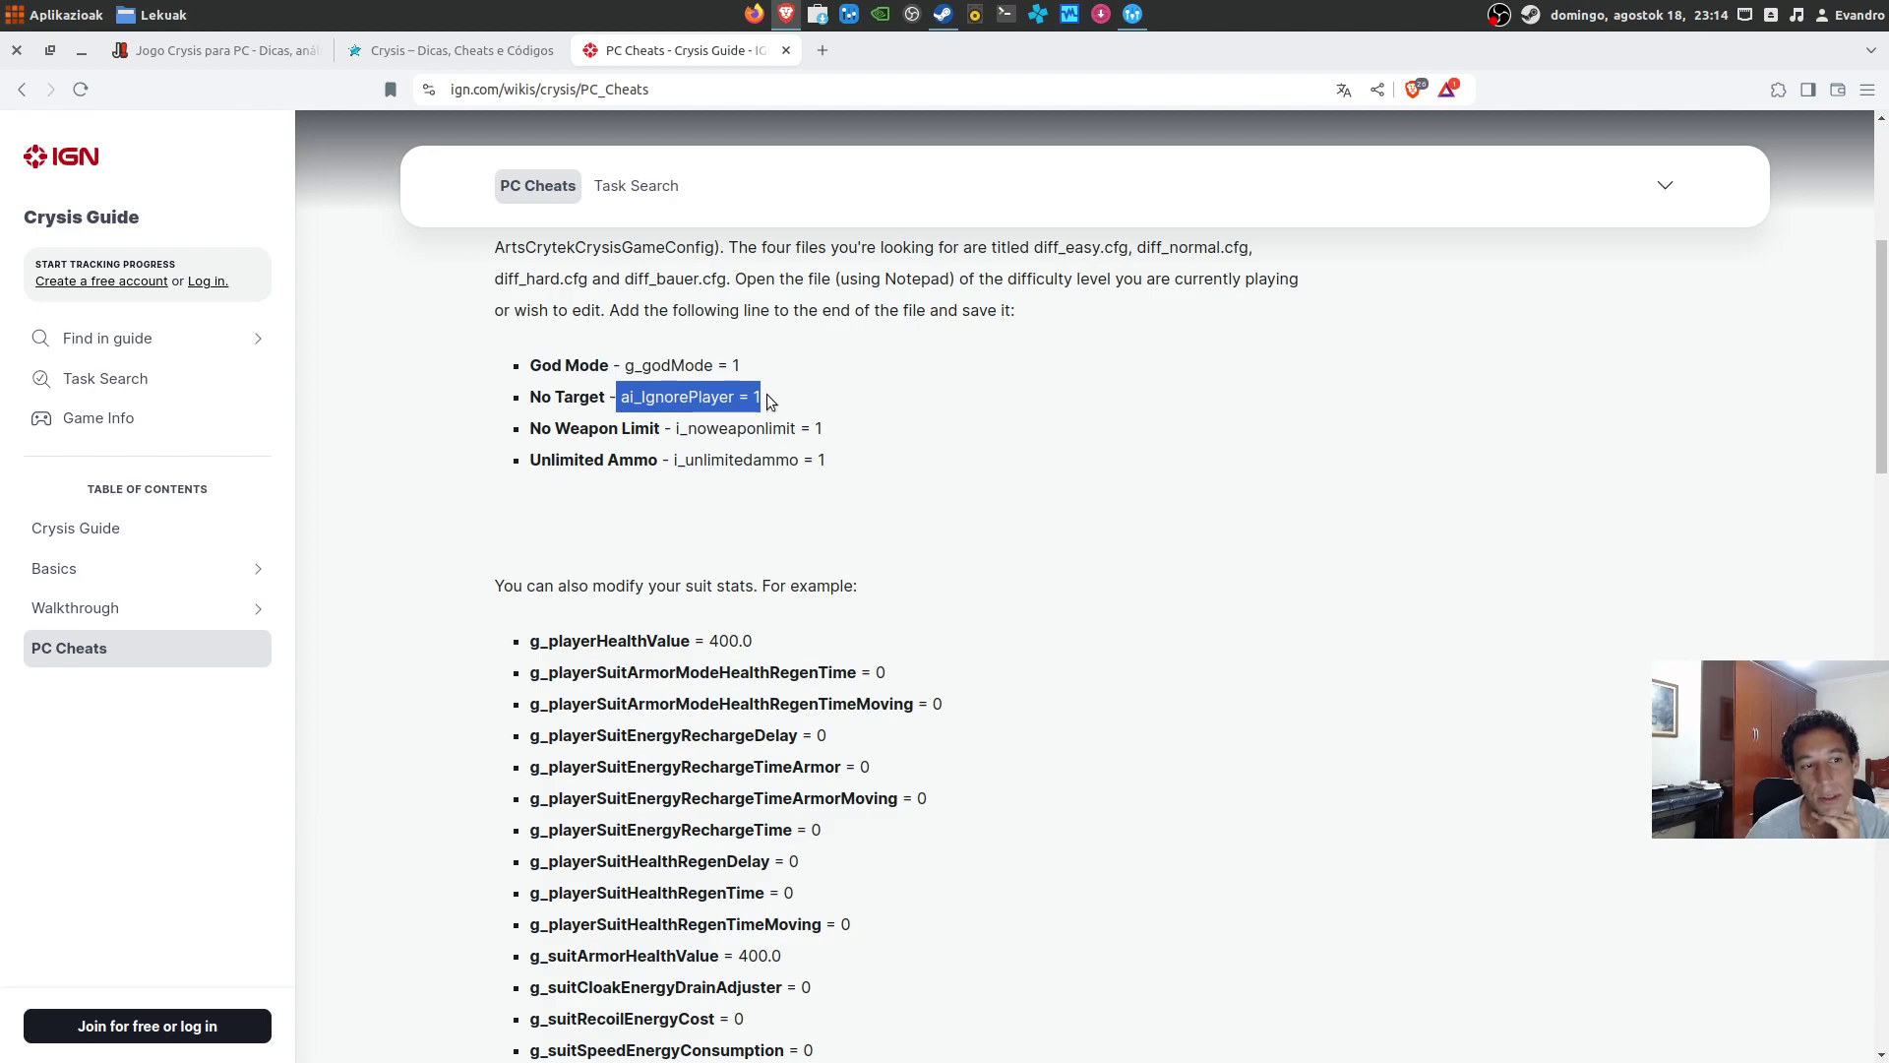
pyautogui.click(620, 399)
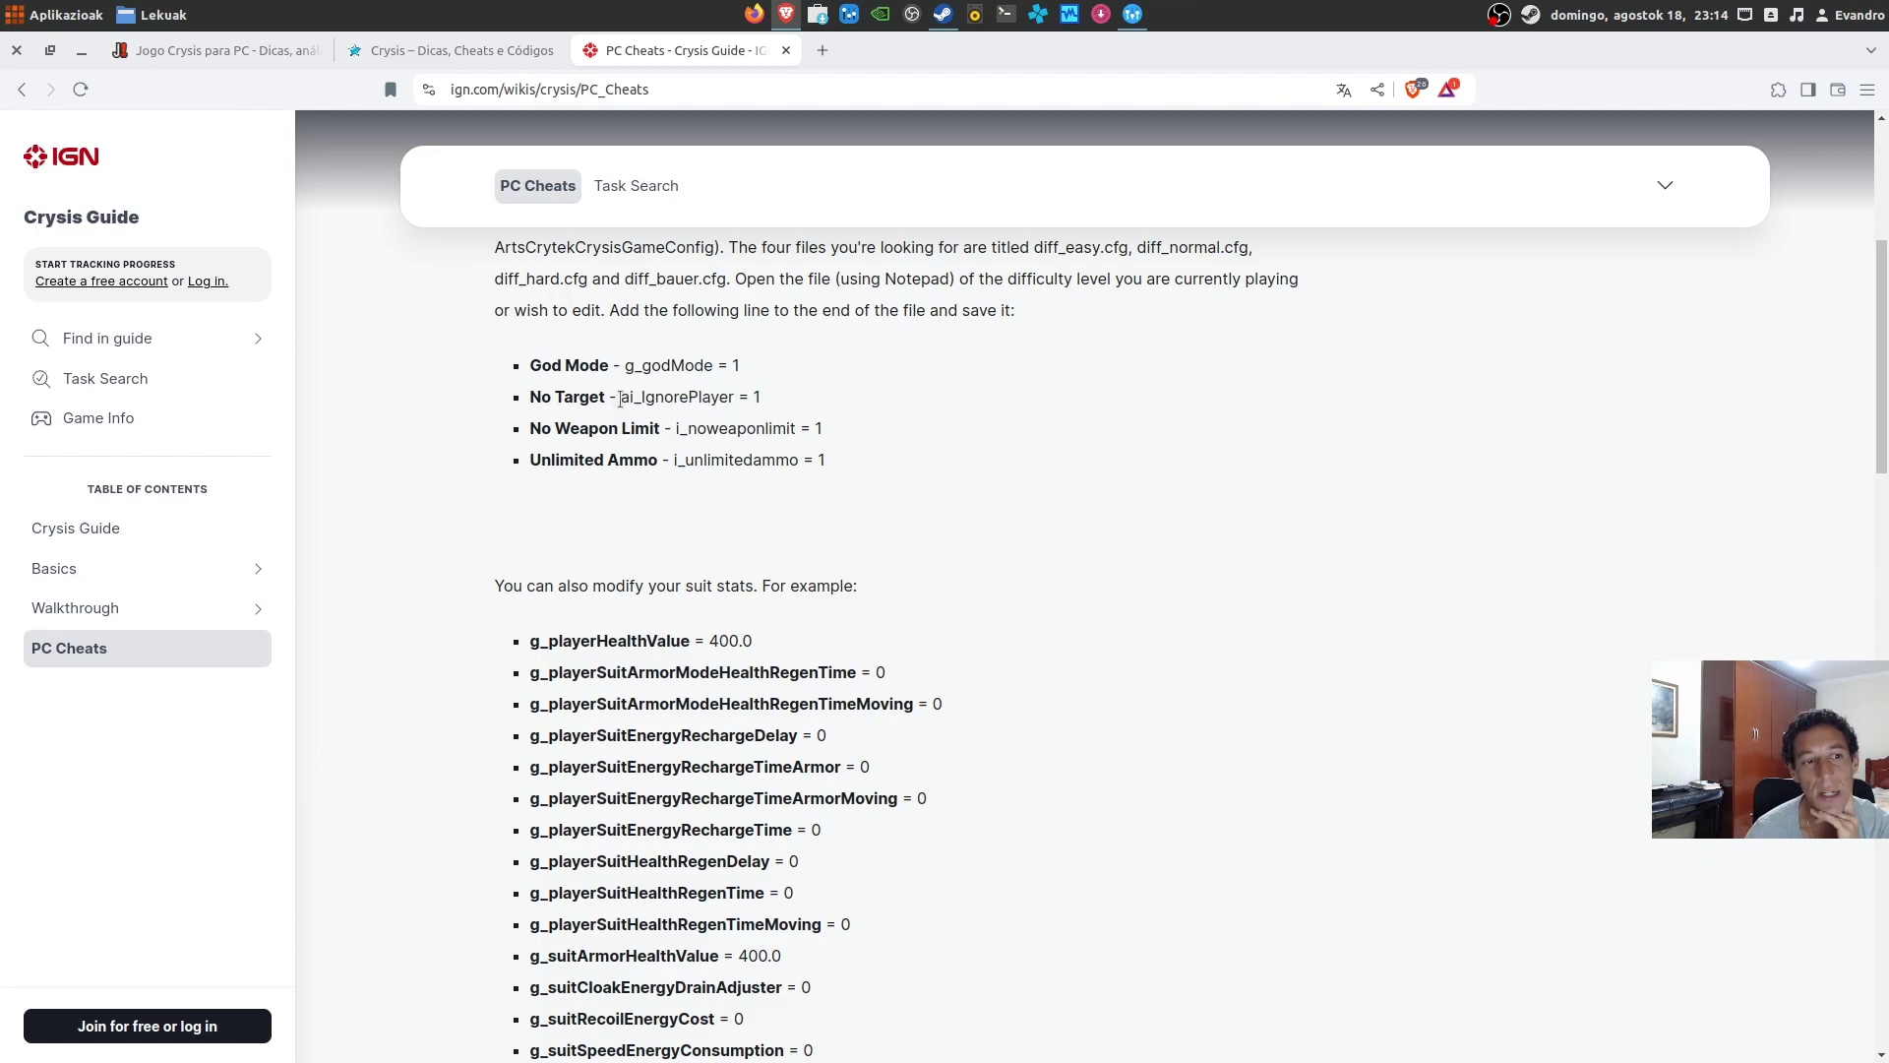
pyautogui.moveTo(630, 397); pyautogui.dragTo(759, 401)
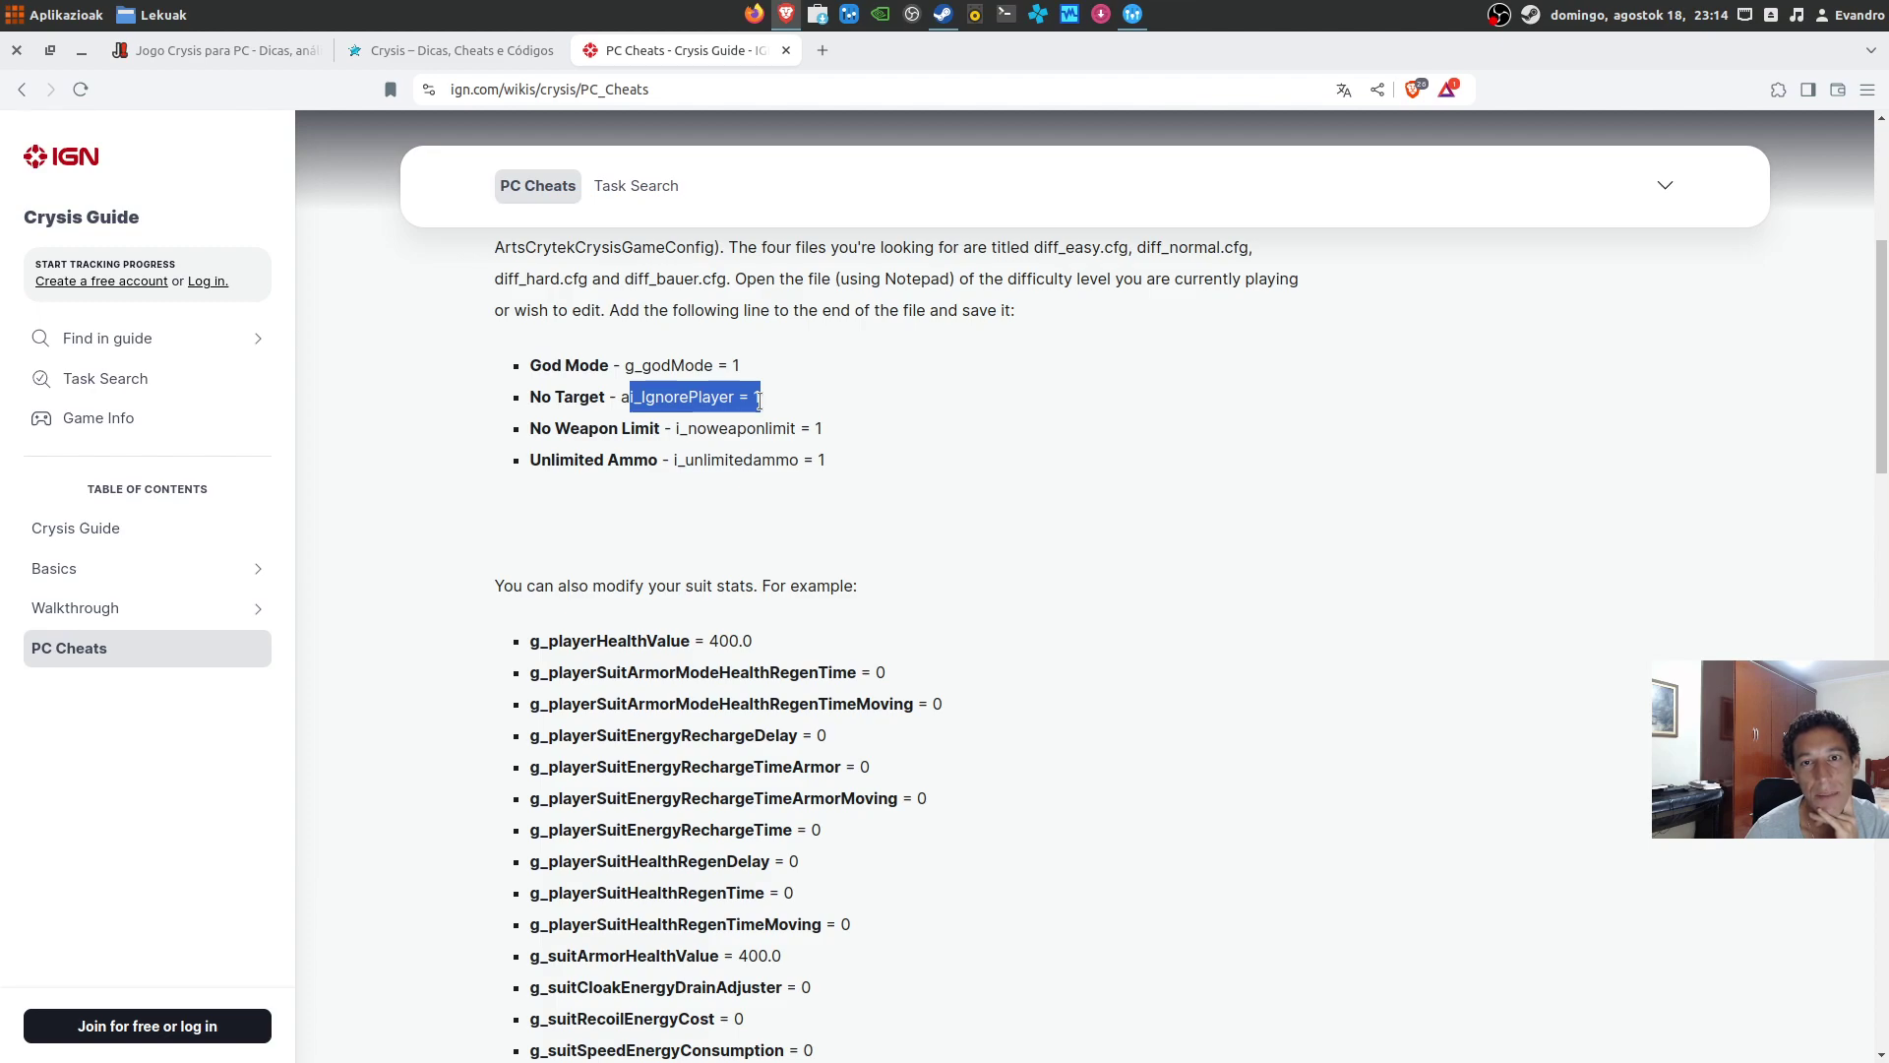
# Step: Re-read the g_godMode = 1 and ai_IgnorePlayer = 1 lines in the IGN cheat list, highlighting them in turn
pyautogui.click(704, 375)
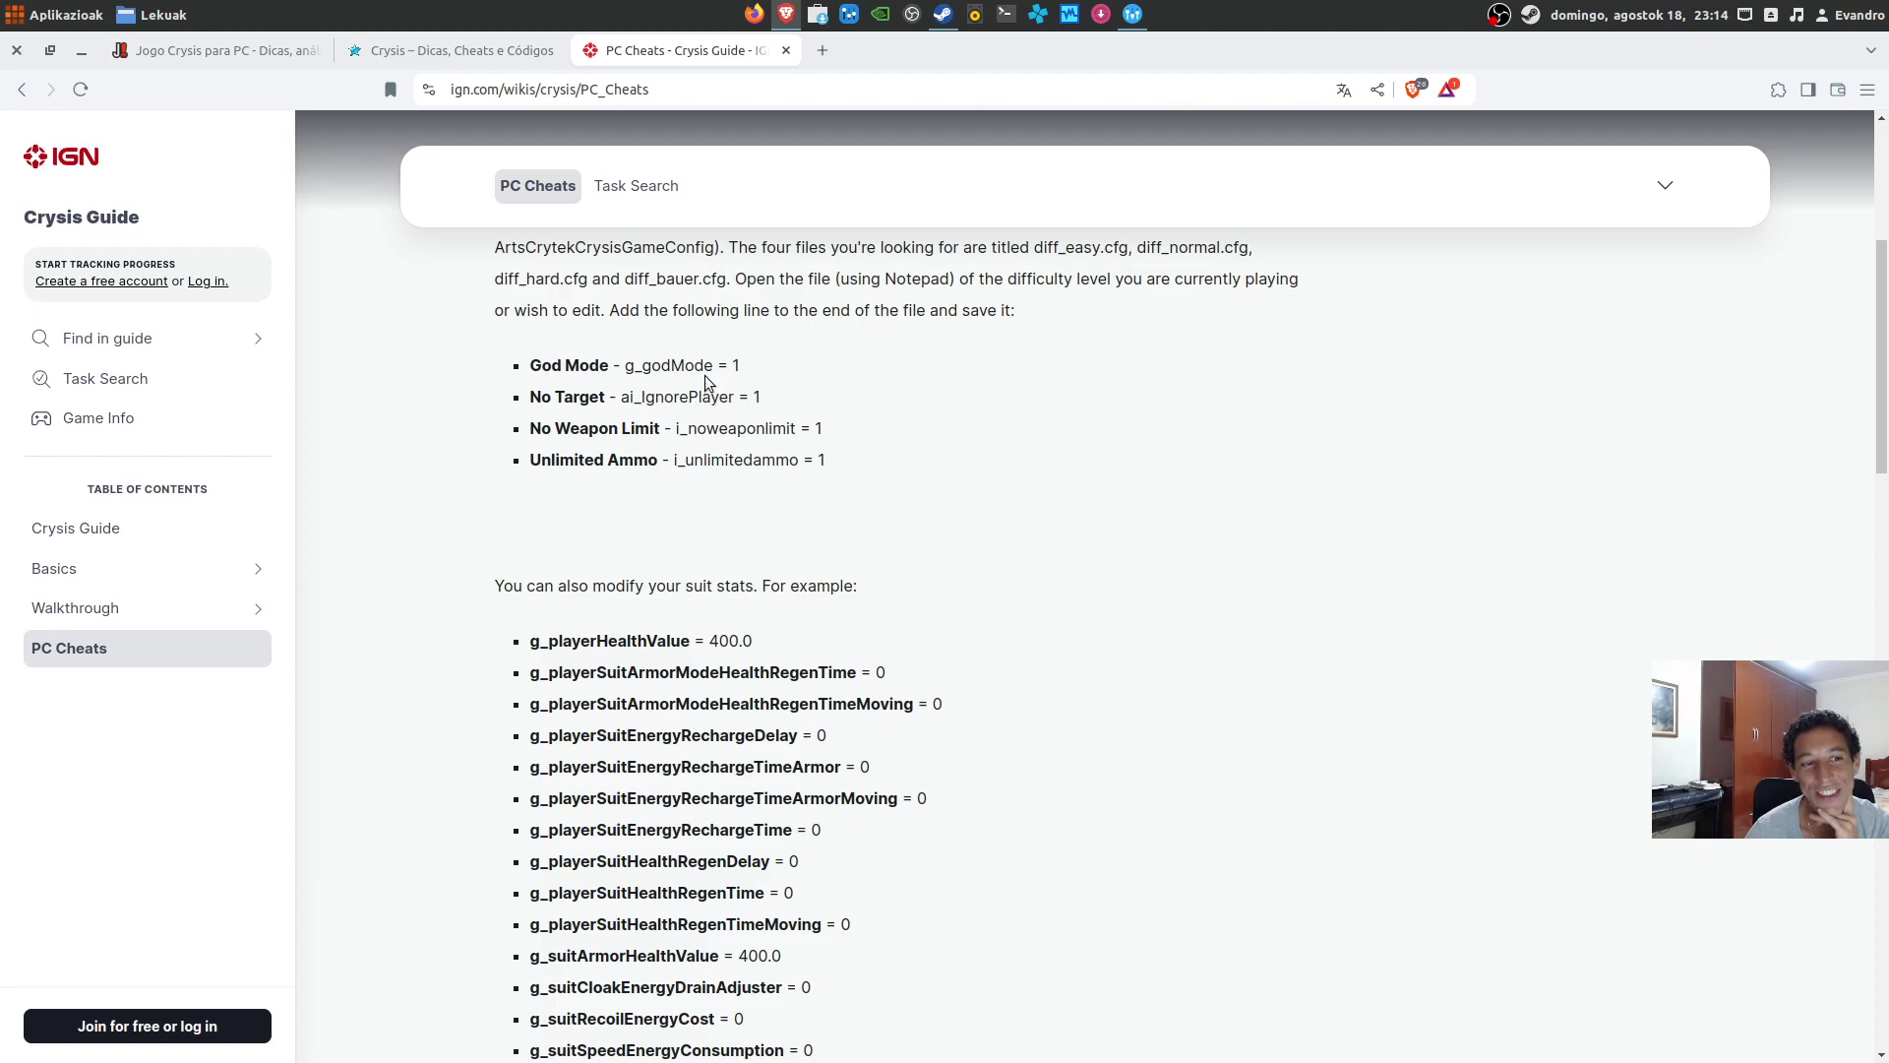
pyautogui.moveTo(711, 397); pyautogui.dragTo(770, 401)
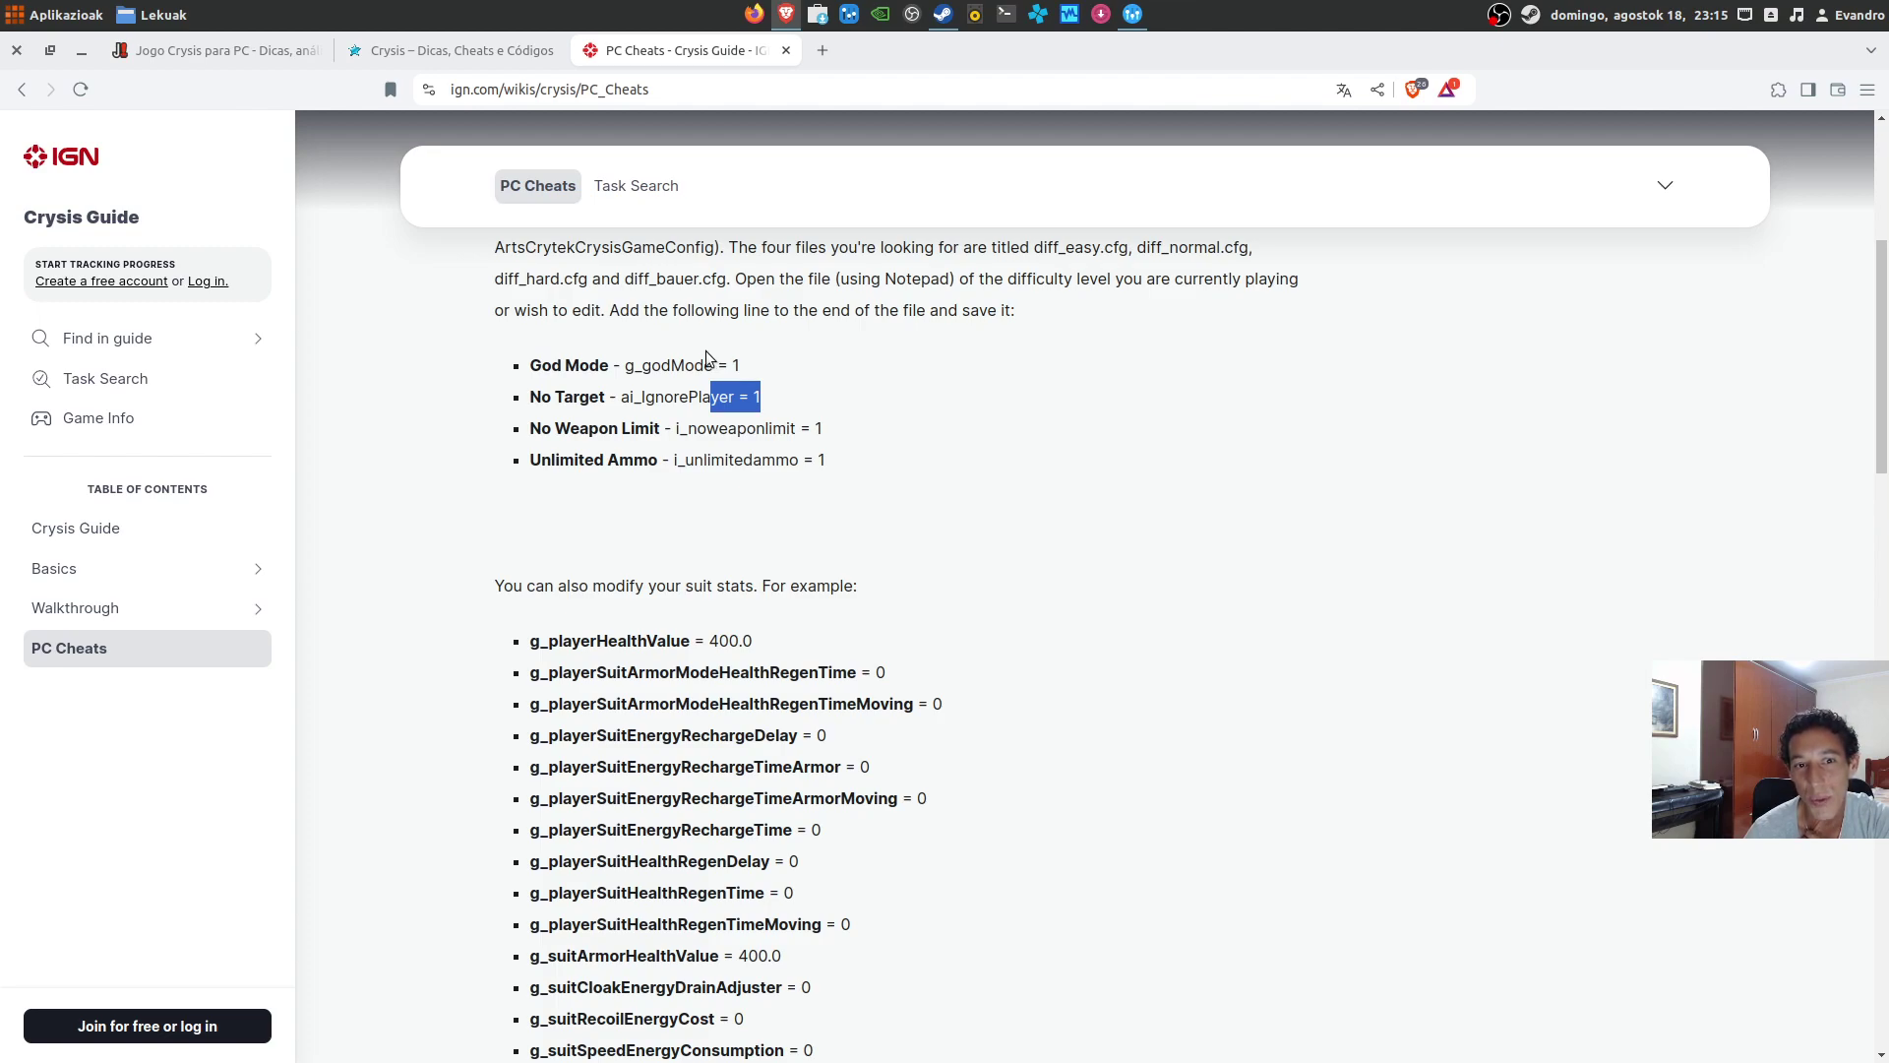
pyautogui.moveTo(652, 365); pyautogui.dragTo(769, 394)
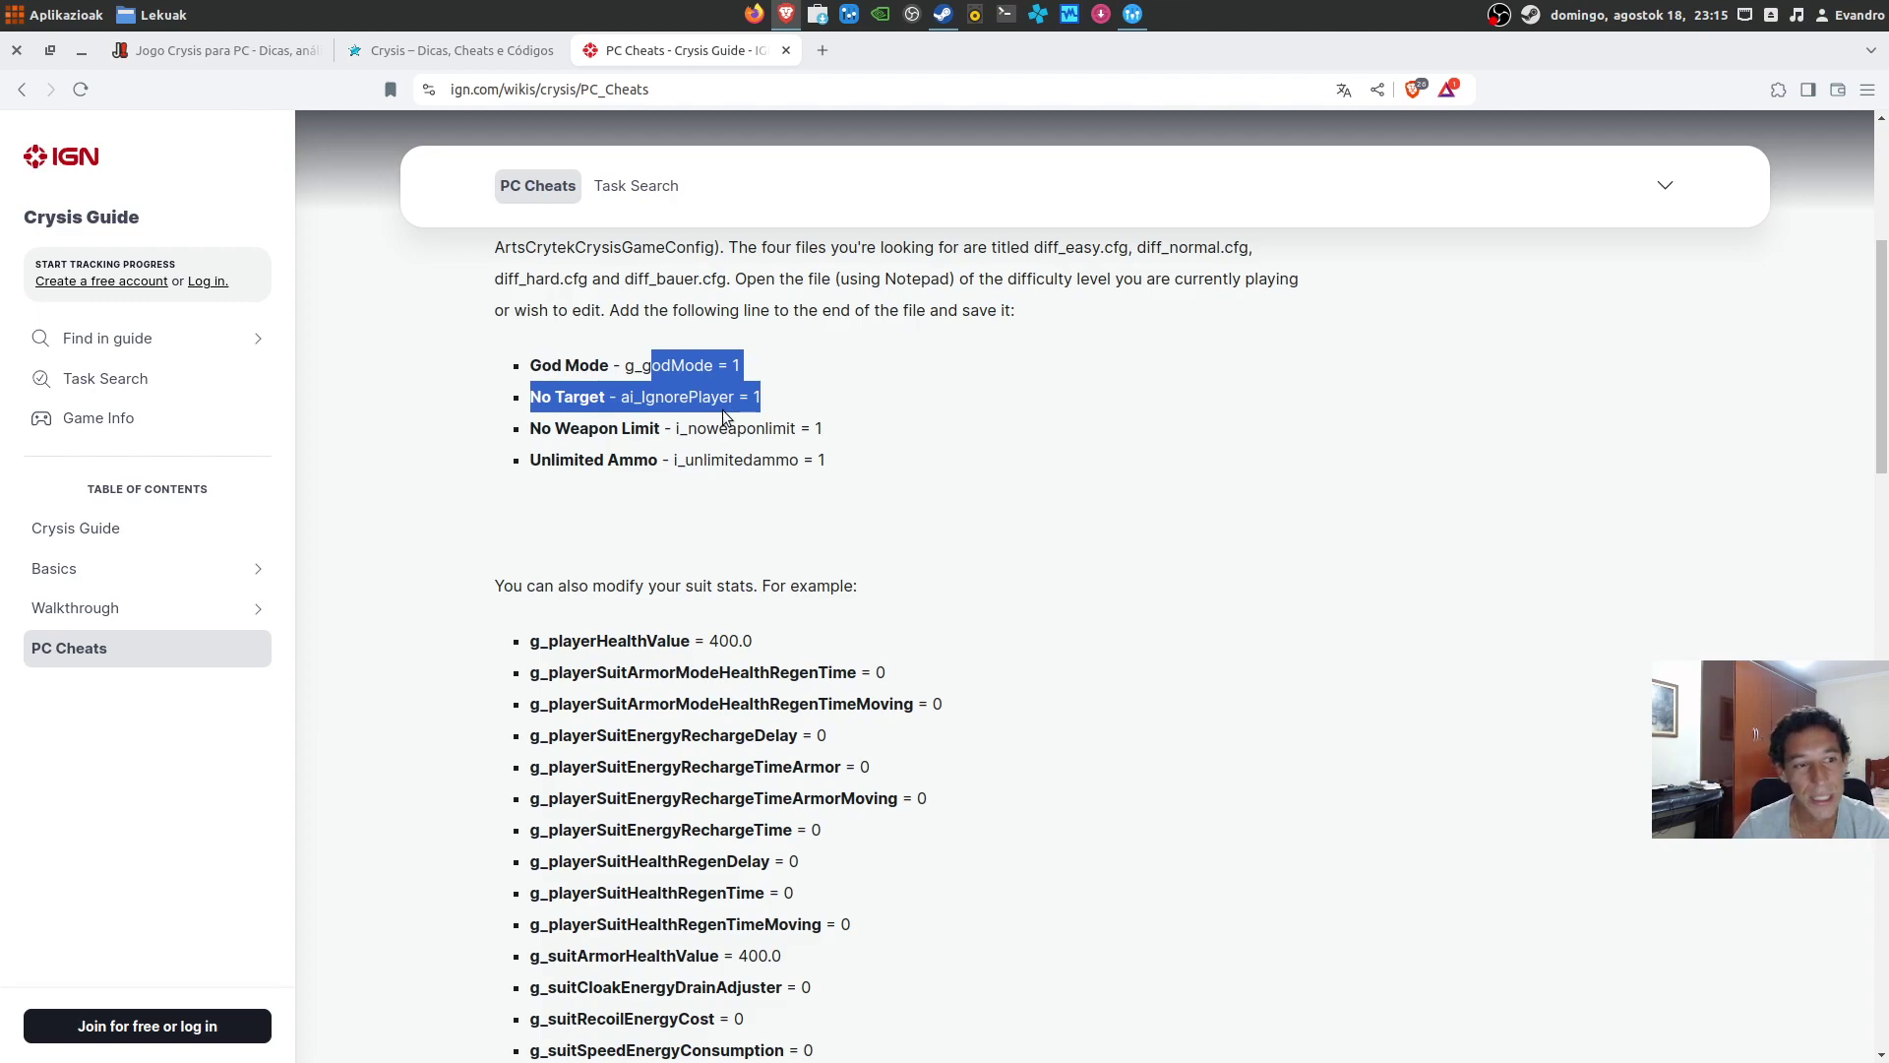
pyautogui.click(703, 421)
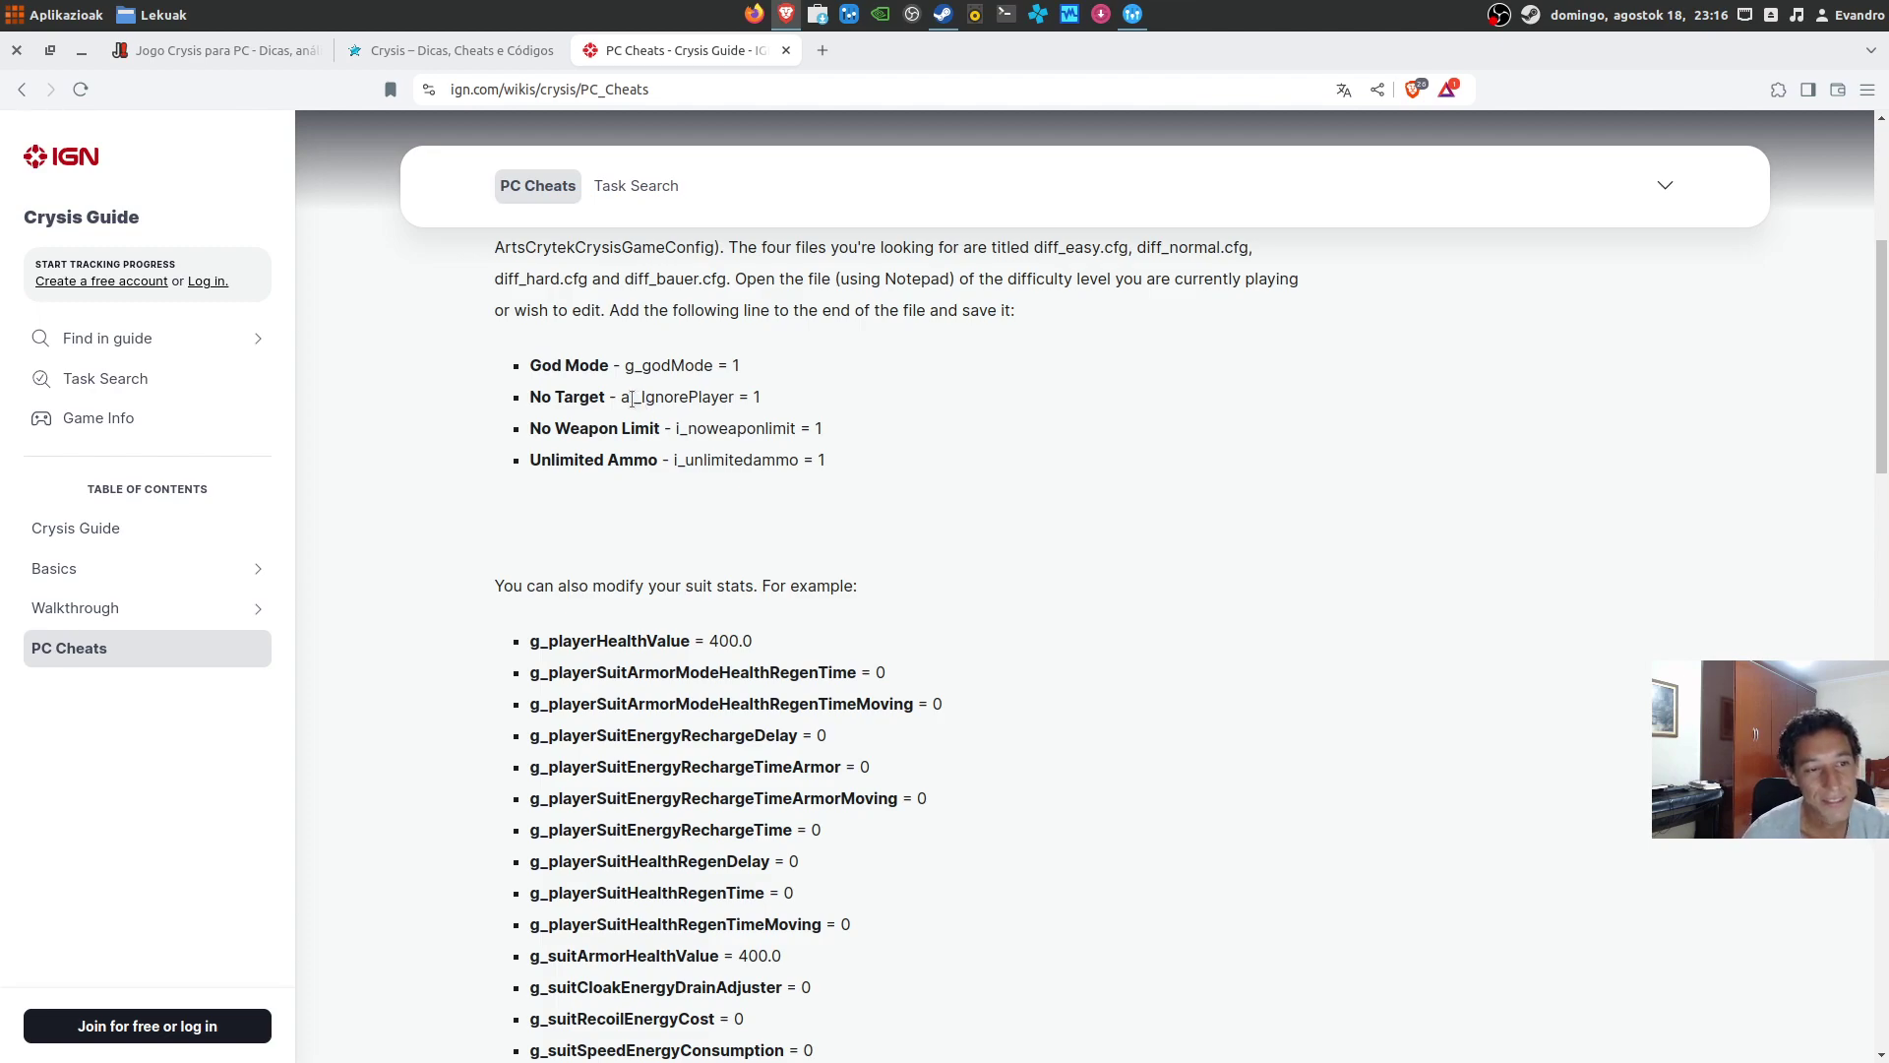
pyautogui.moveTo(634, 396); pyautogui.dragTo(682, 398)
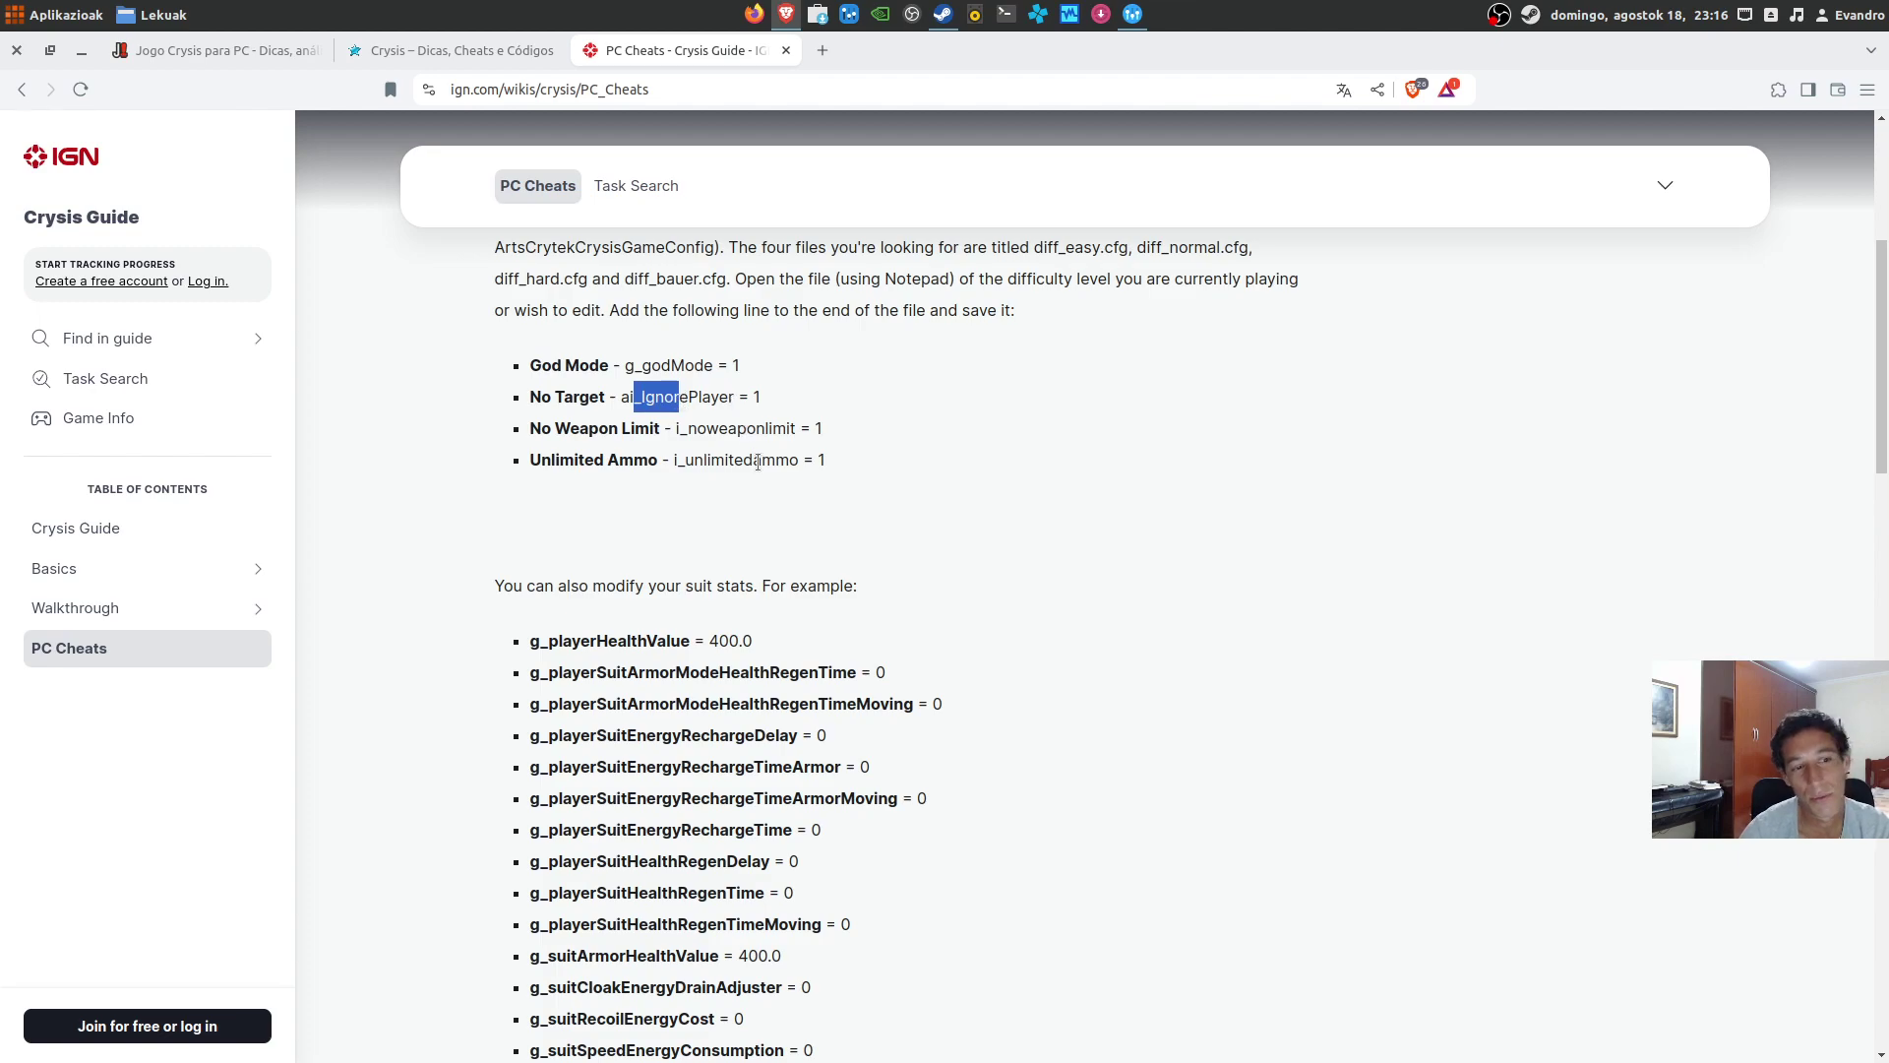
# Step: Examine the No Weapon Limit line in the IGN cheat list, highlighting the i_noweaponlimit code
pyautogui.click(636, 431)
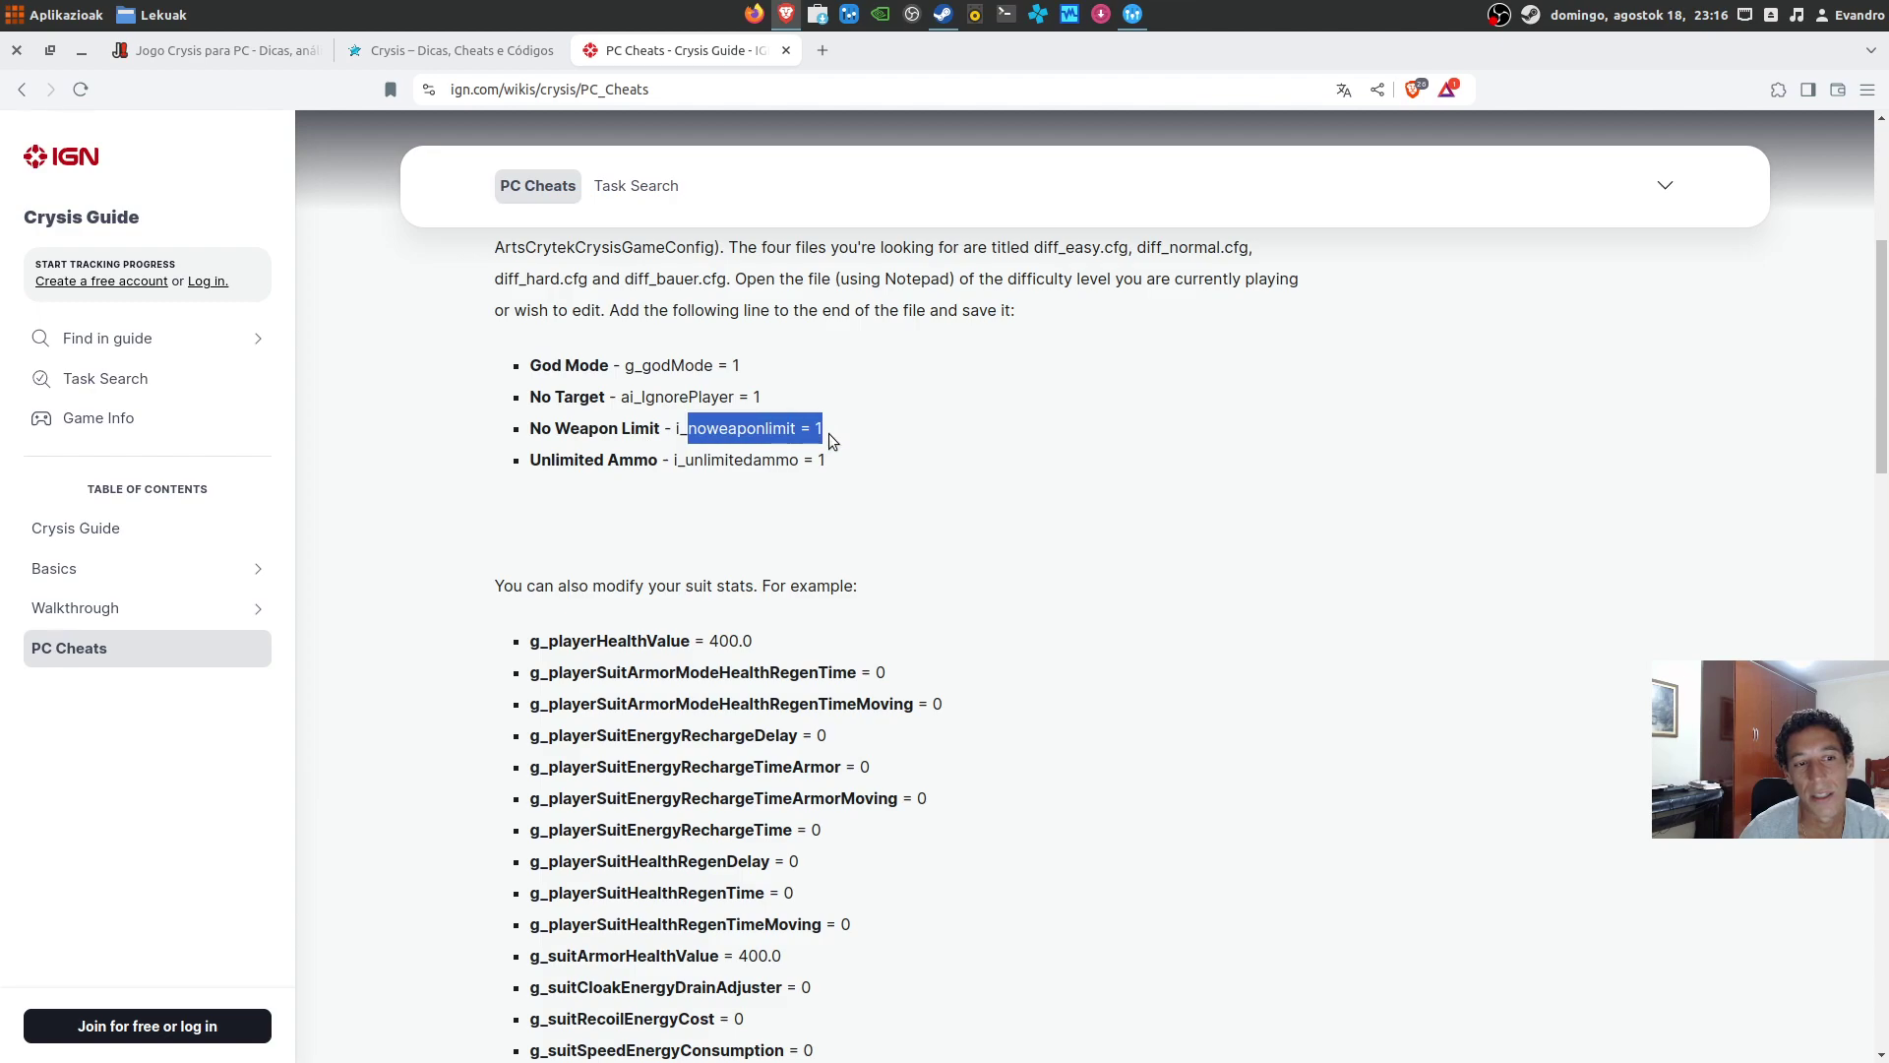
pyautogui.moveTo(696, 461); pyautogui.dragTo(797, 428)
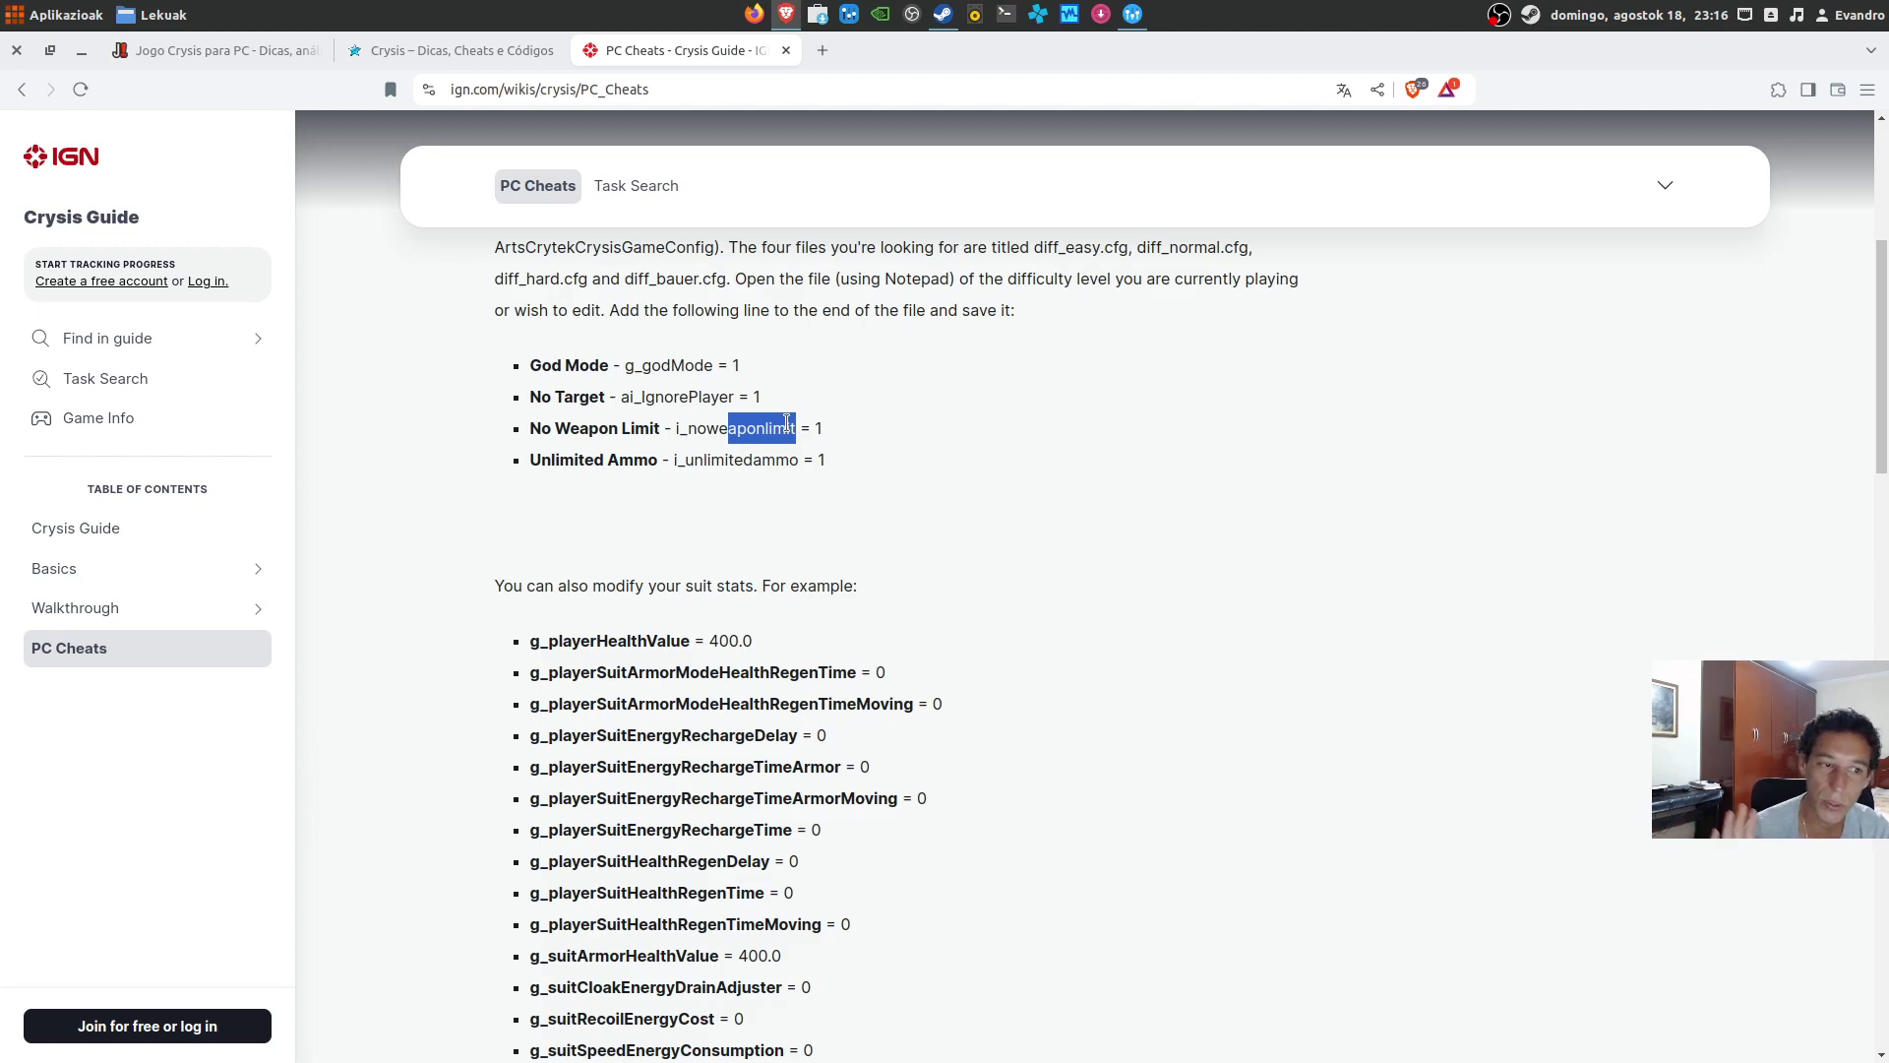
pyautogui.click(720, 435)
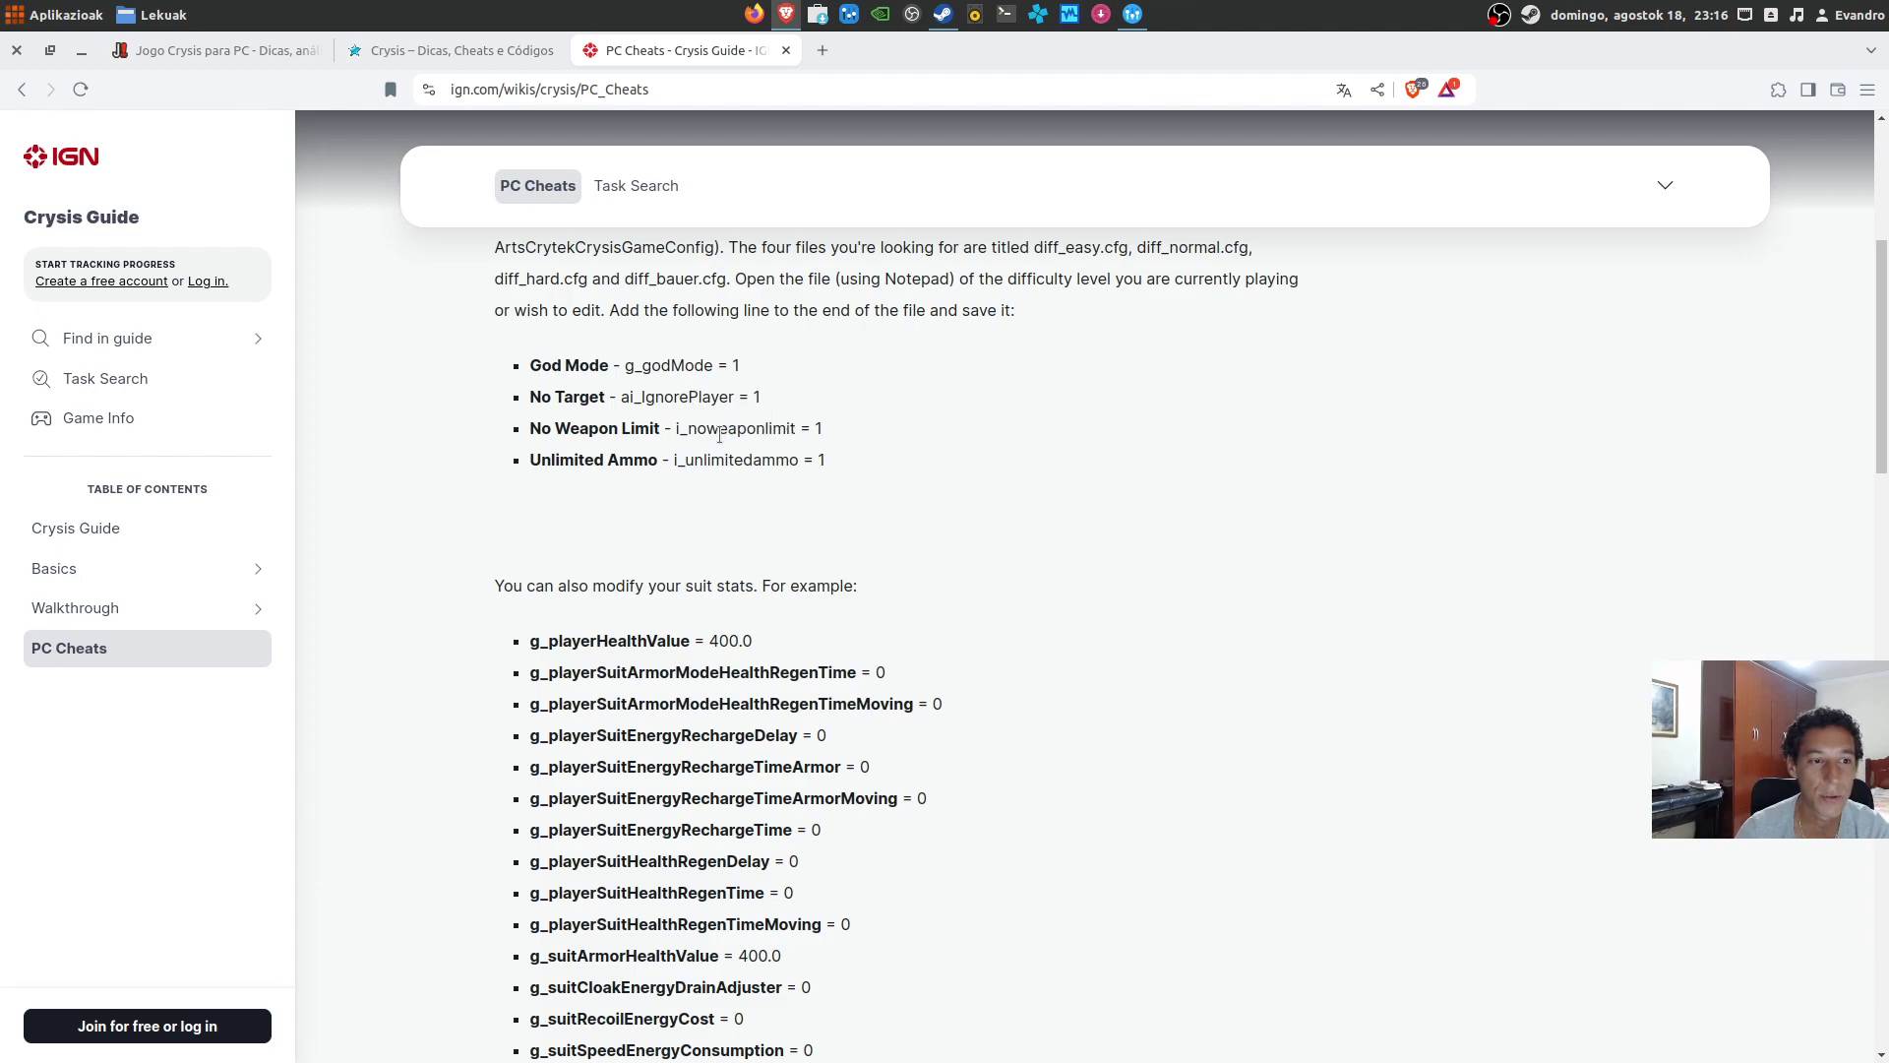
pyautogui.moveTo(681, 429); pyautogui.dragTo(805, 423)
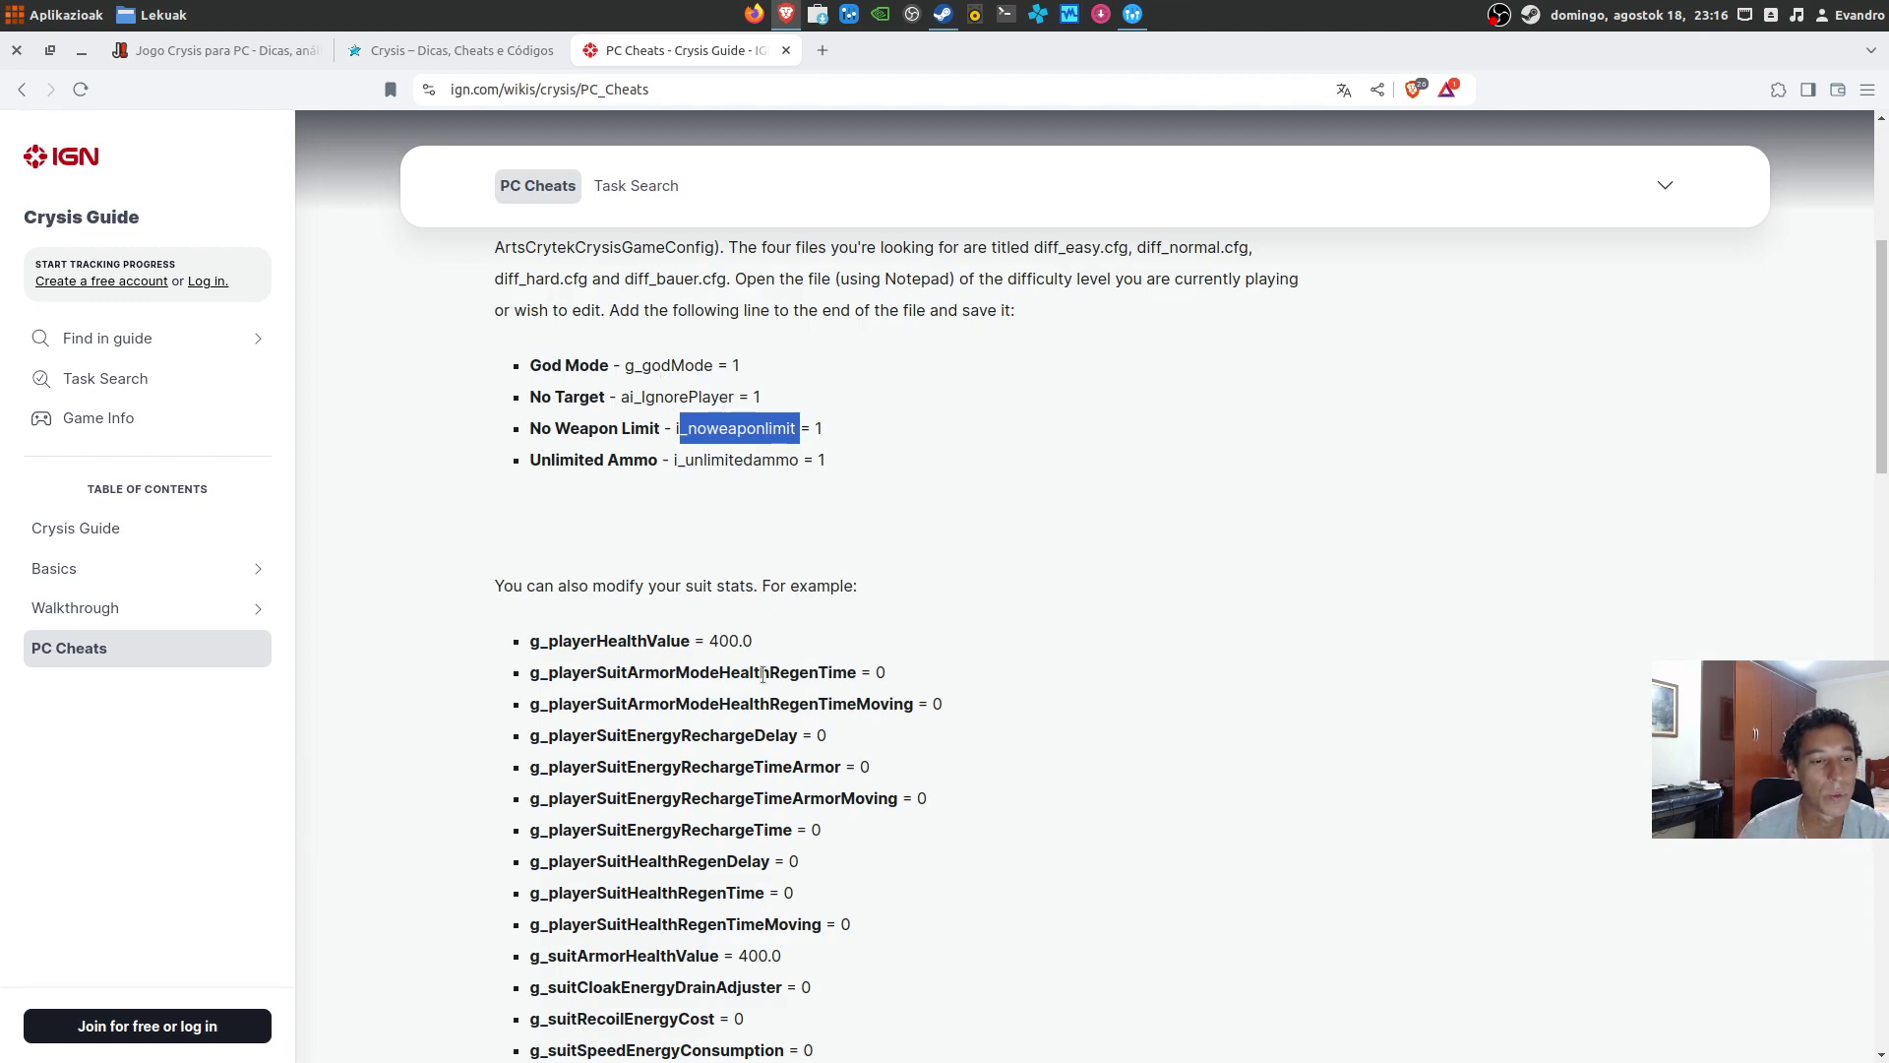
# Step: Skim the suit stat codes listed below the main cheats on the IGN page
pyautogui.scroll(-2, 728, 649)
pyautogui.scroll(-4, 726, 640)
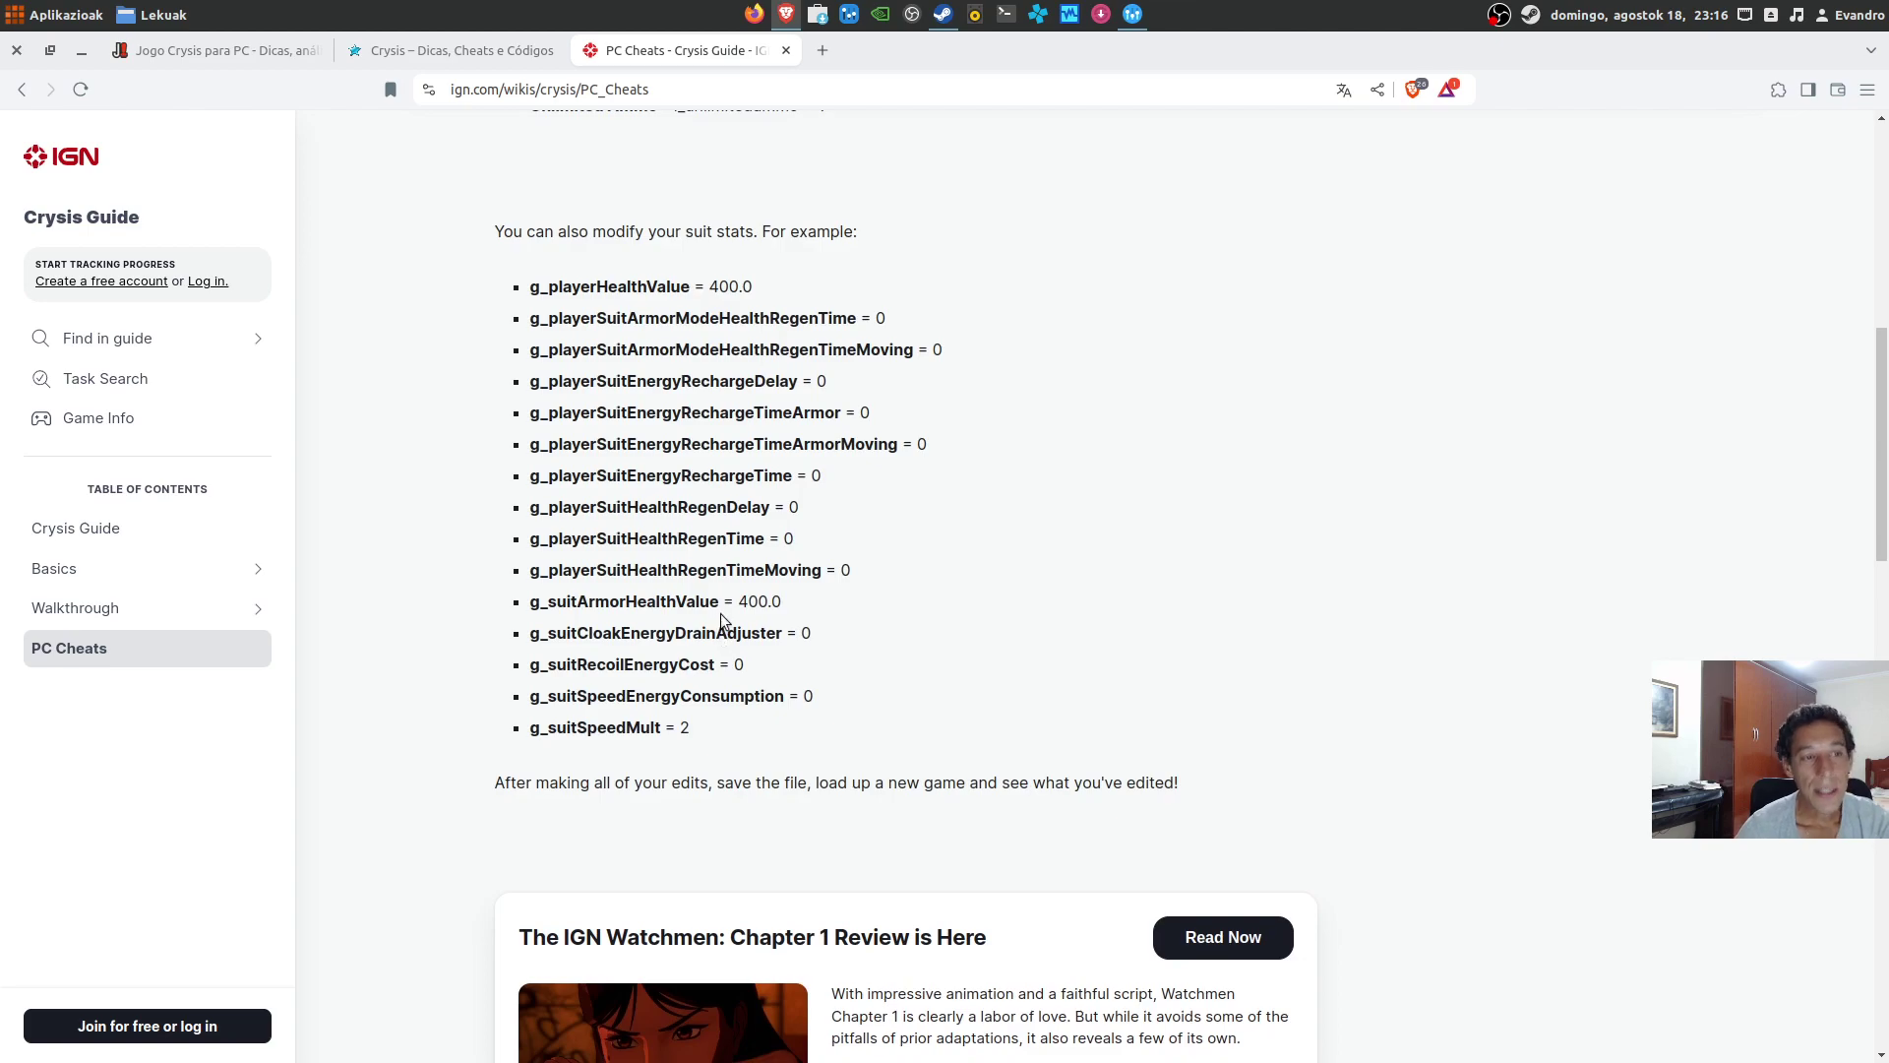
pyautogui.scroll(3, 549, 293)
pyautogui.keyDown('shift'); pyautogui.click(536, 508); pyautogui.keyUp('shift')
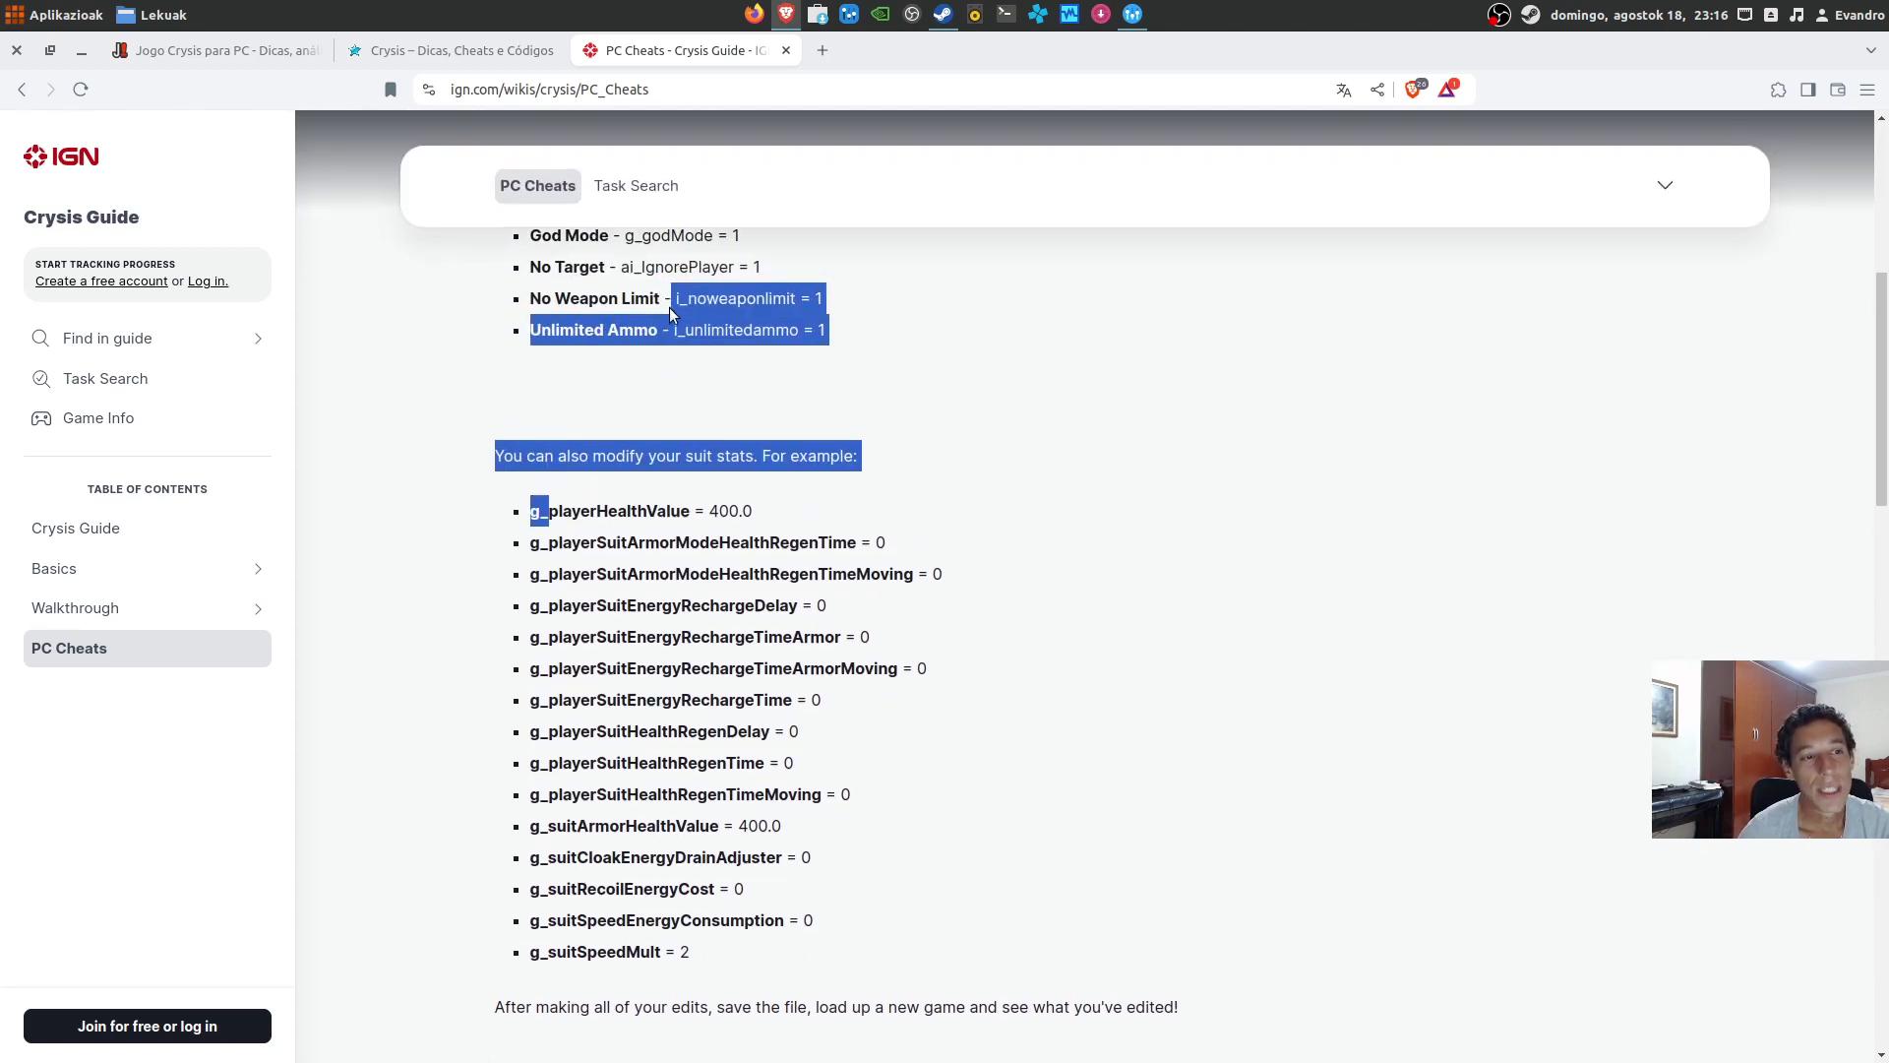
pyautogui.click(588, 533)
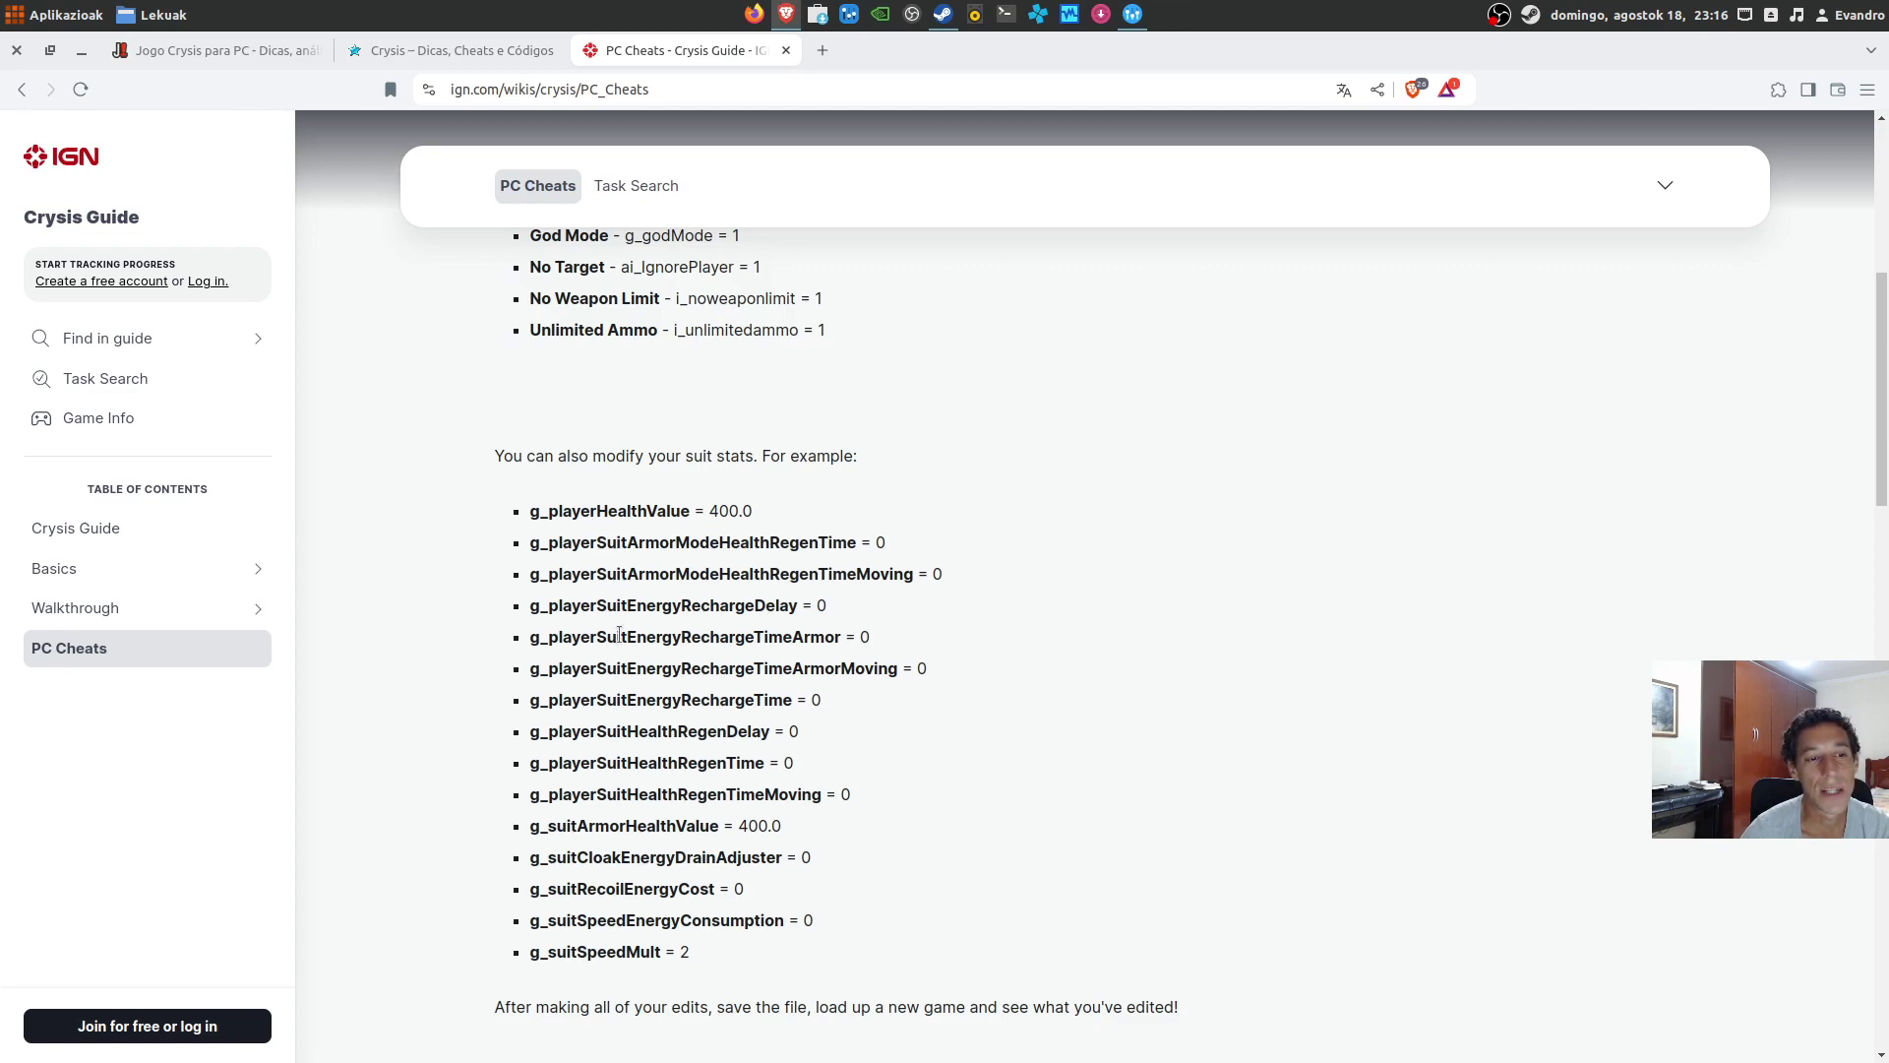
pyautogui.scroll(-3, 618, 635)
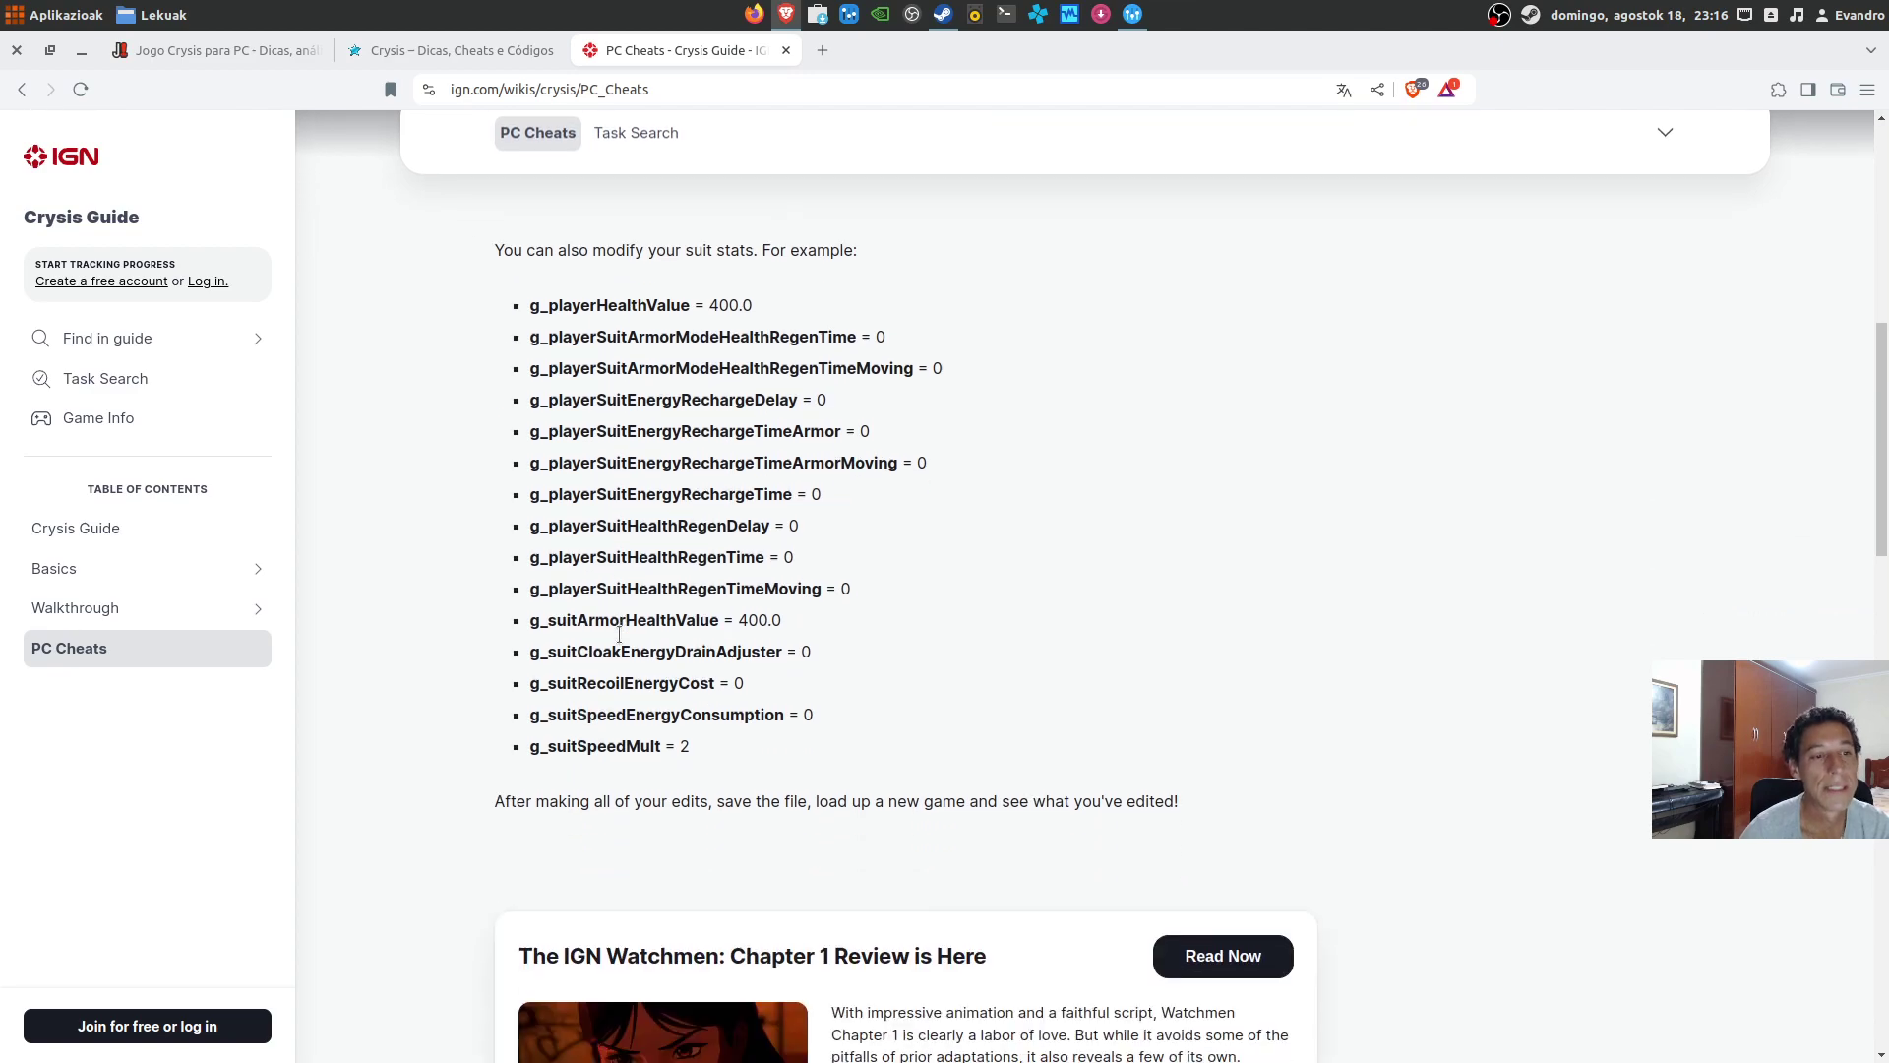
pyautogui.moveTo(560, 272); pyautogui.dragTo(575, 272)
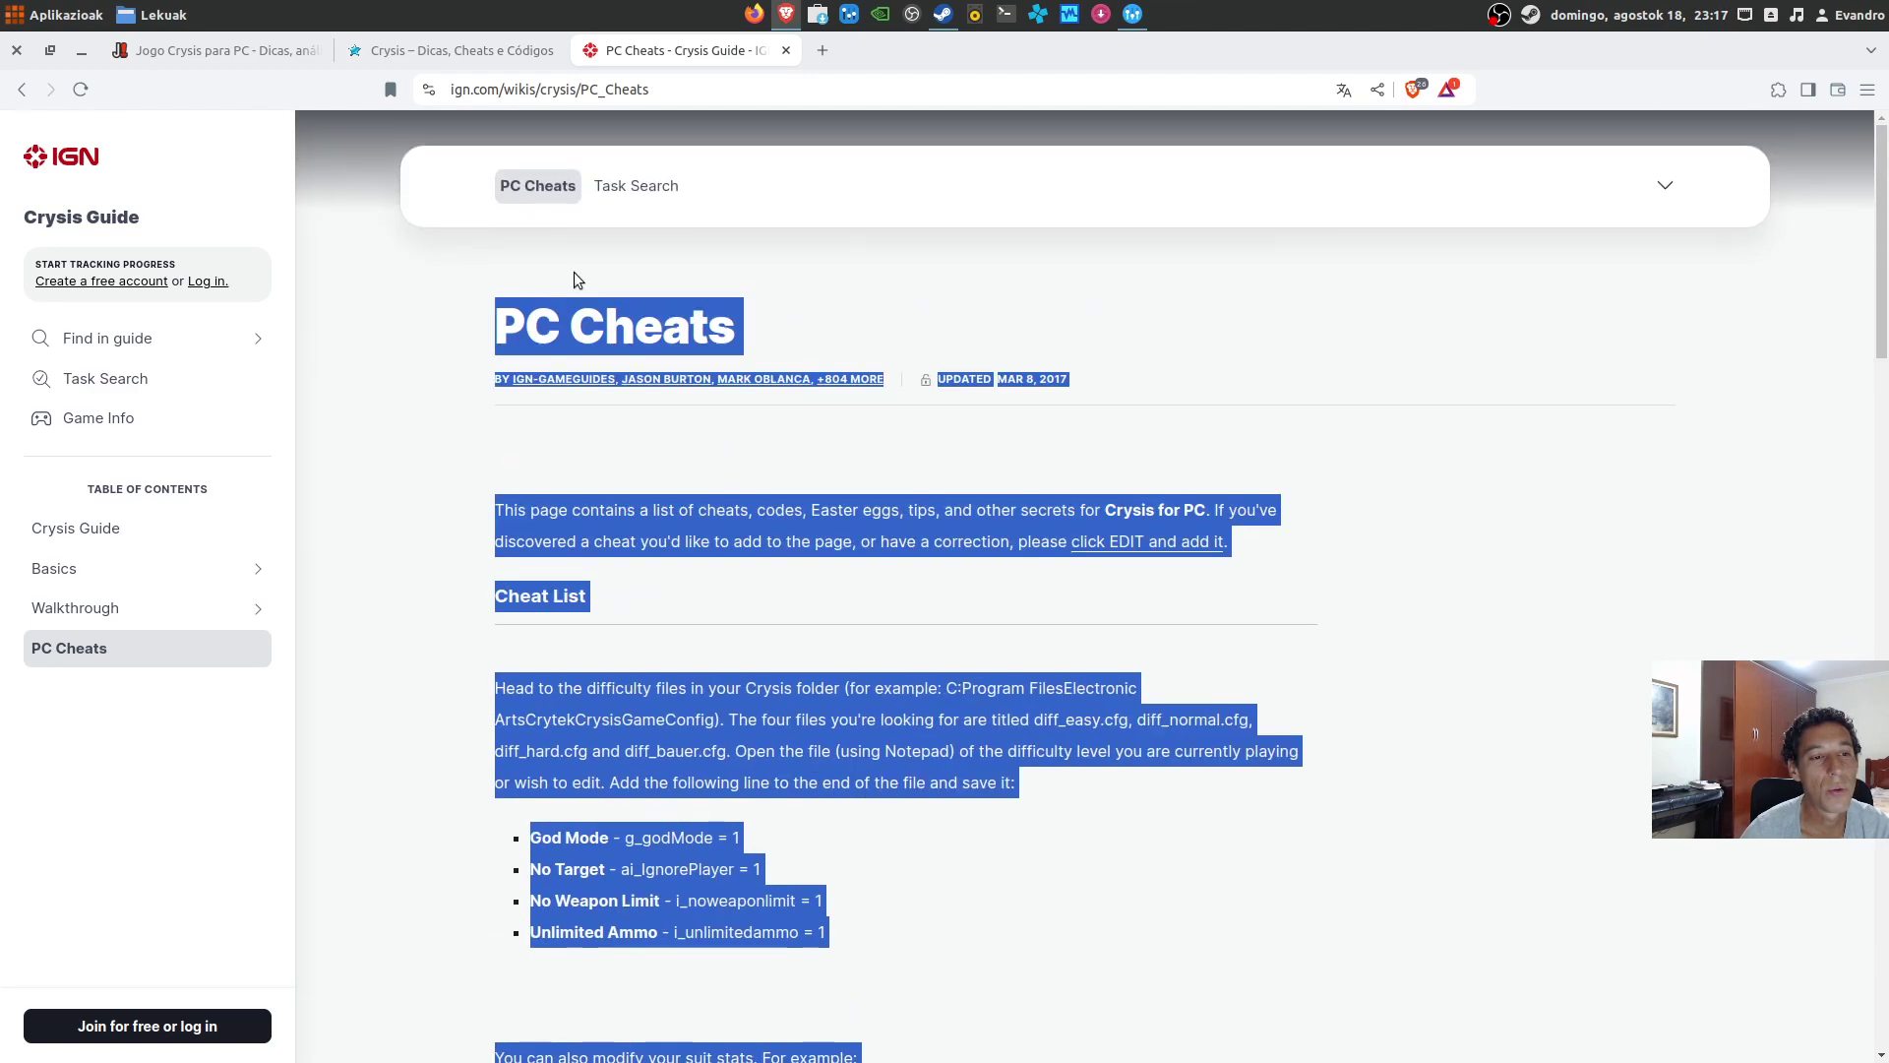
pyautogui.scroll(-3, 583, 620)
pyautogui.click(621, 653)
pyautogui.scroll(-5, 618, 650)
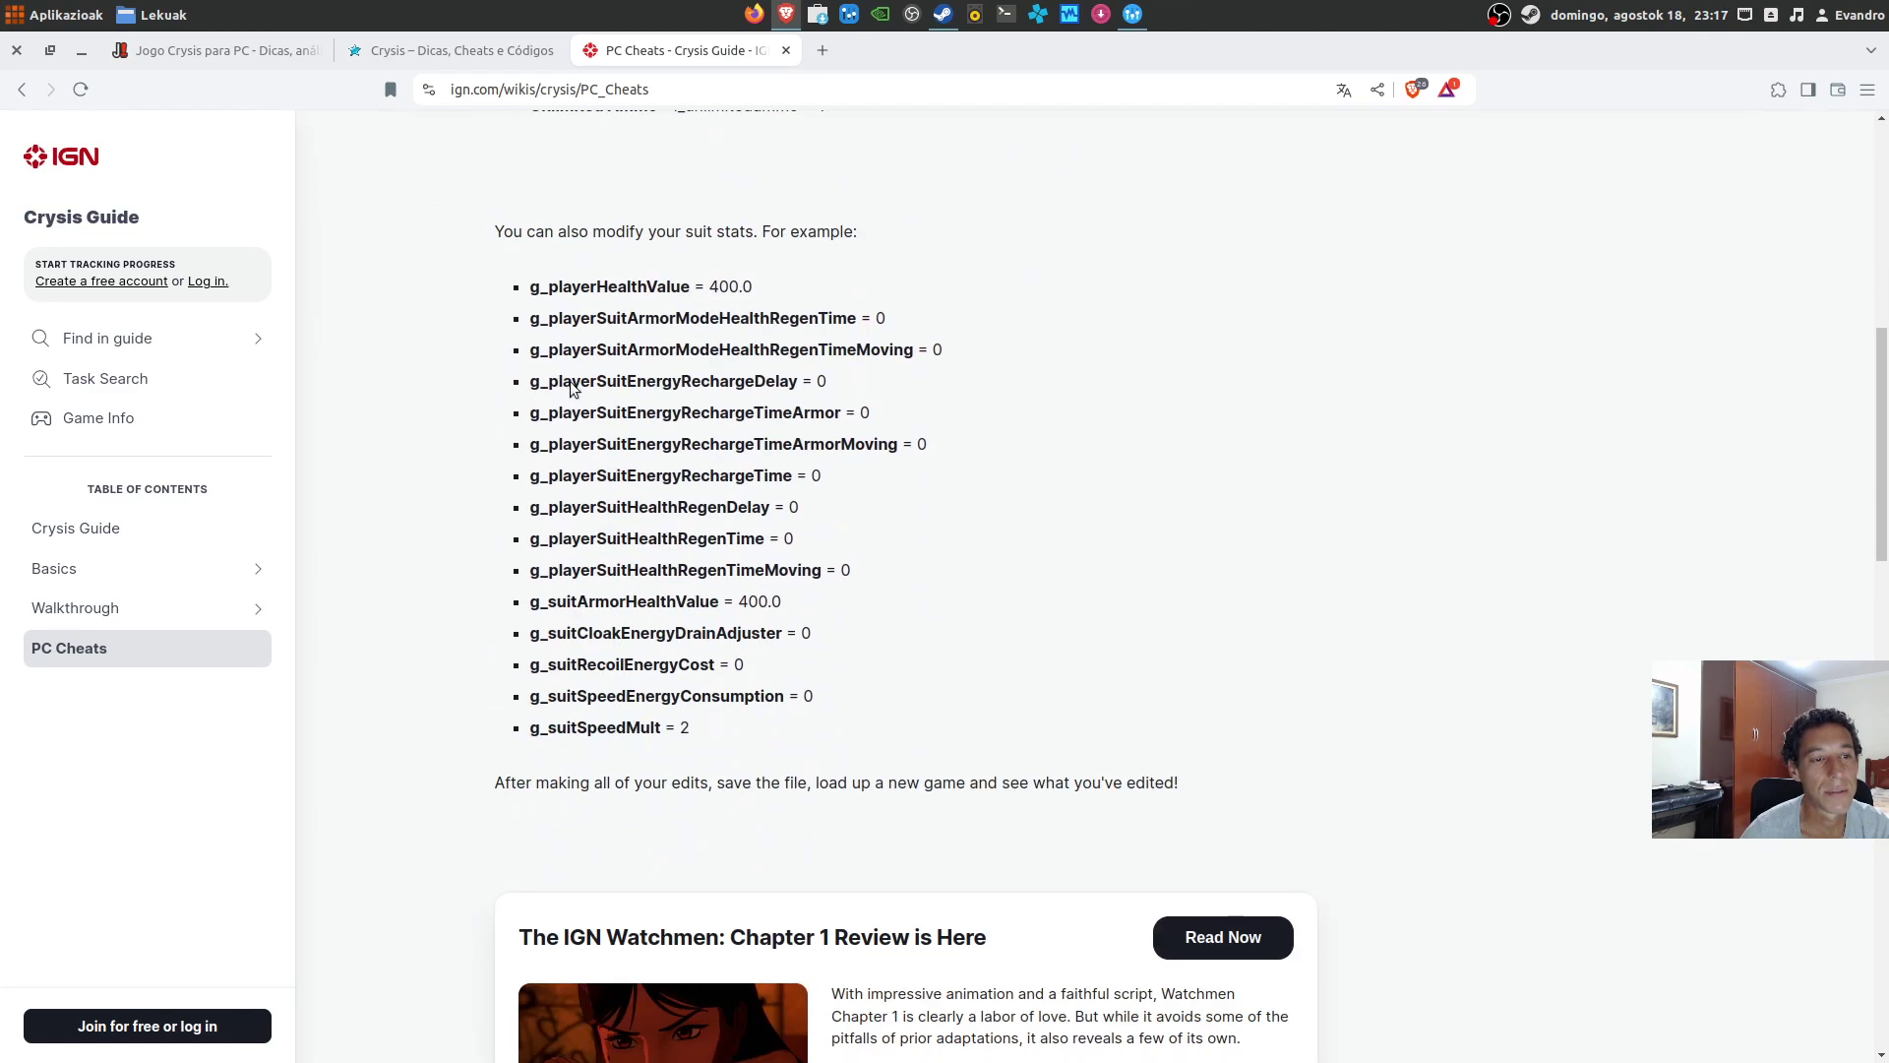
# Step: Examine the suit stat codes, highlighting the whole list from g_playerHealthValue = 400.0 to g_suitSpeedMult = 2
pyautogui.moveTo(557, 281); pyautogui.dragTo(376, 622)
pyautogui.scroll(-4, 376, 622)
pyautogui.click(590, 476)
pyautogui.doubleClick(607, 475)
pyautogui.doubleClick(618, 476)
pyautogui.click(618, 476)
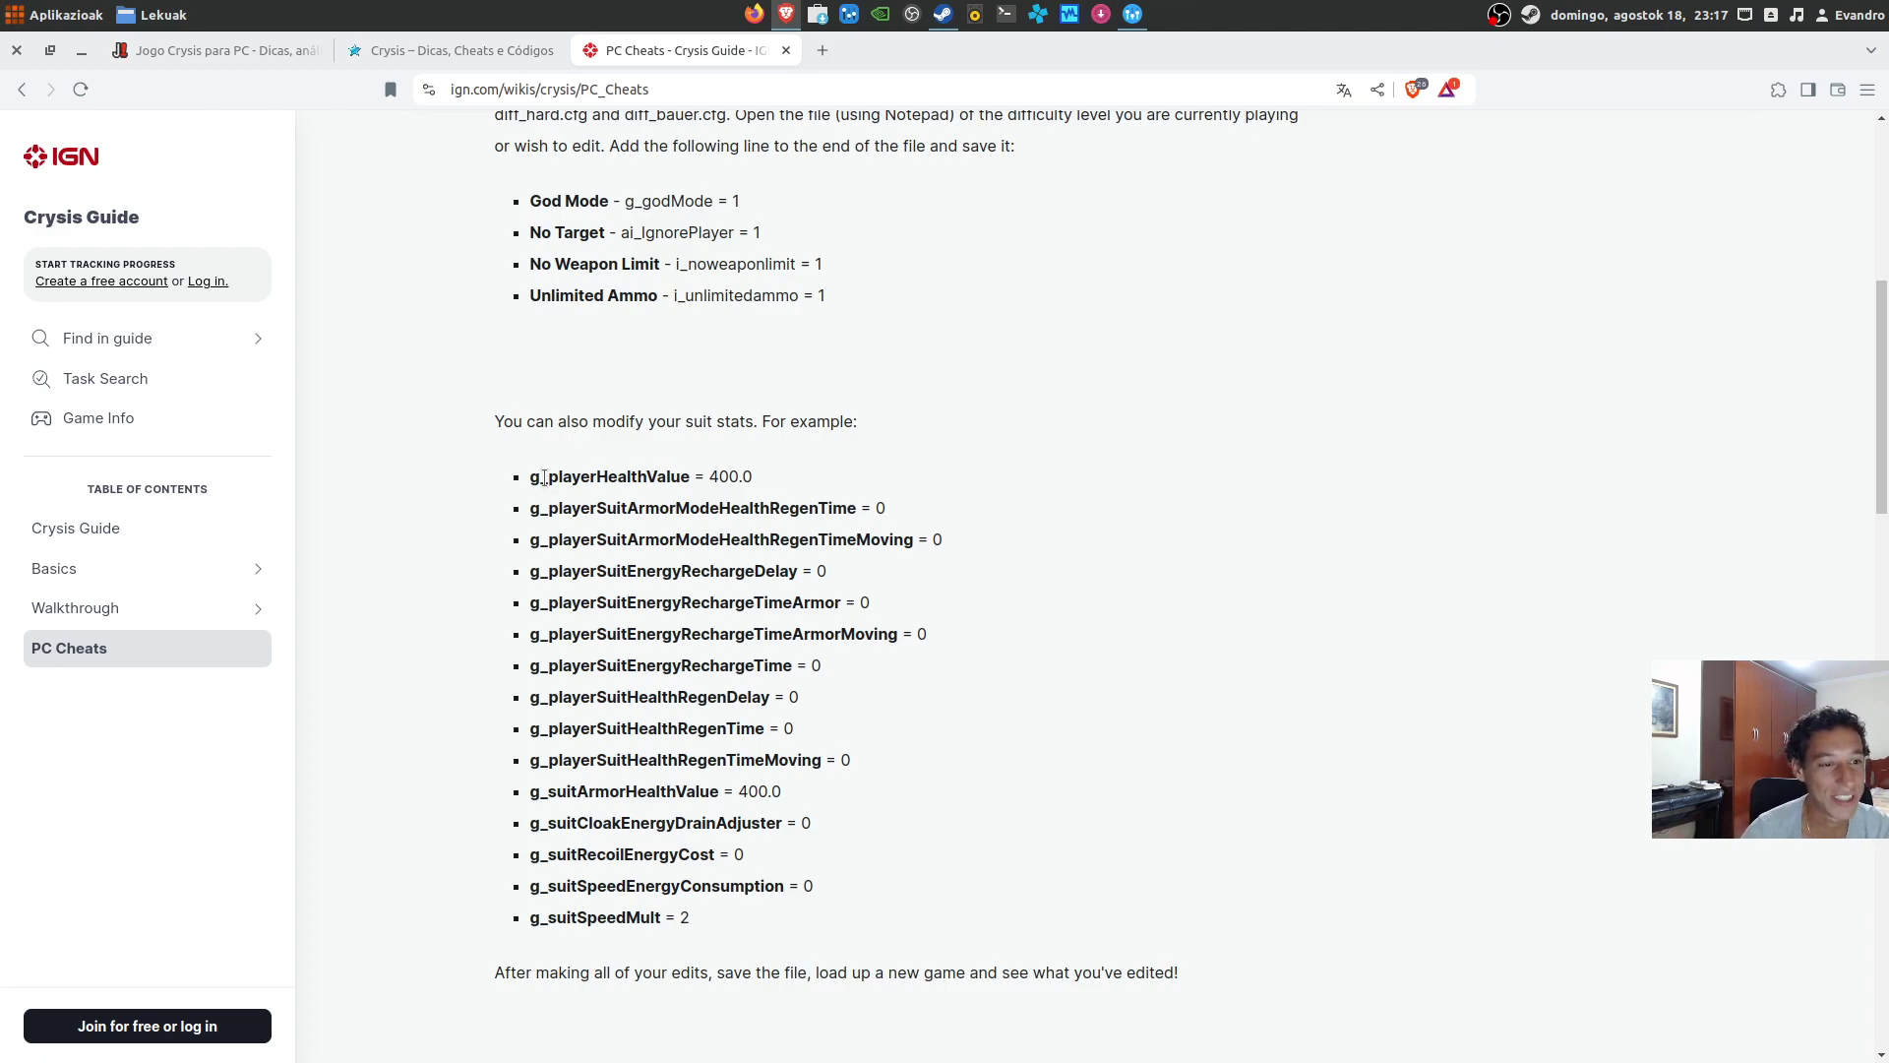
pyautogui.moveTo(548, 478); pyautogui.dragTo(701, 927)
pyautogui.click(702, 872)
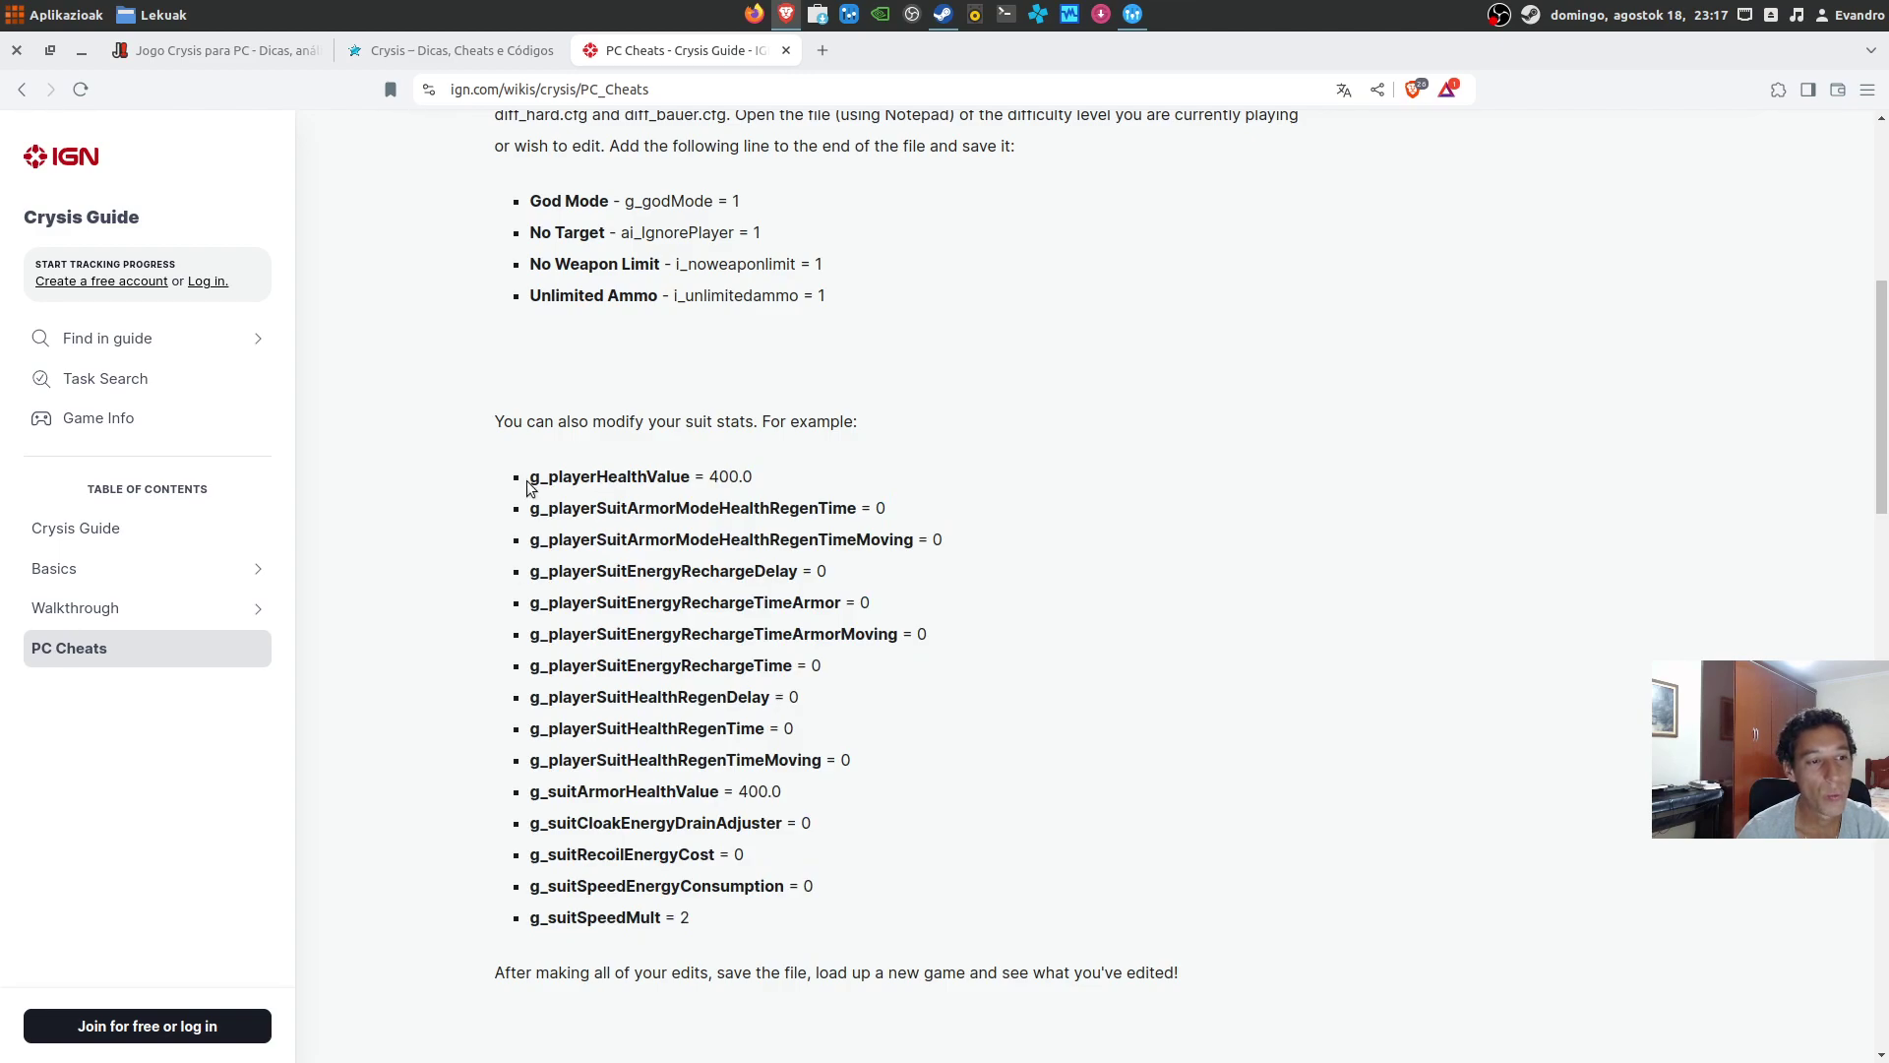
pyautogui.moveTo(530, 478); pyautogui.dragTo(728, 920)
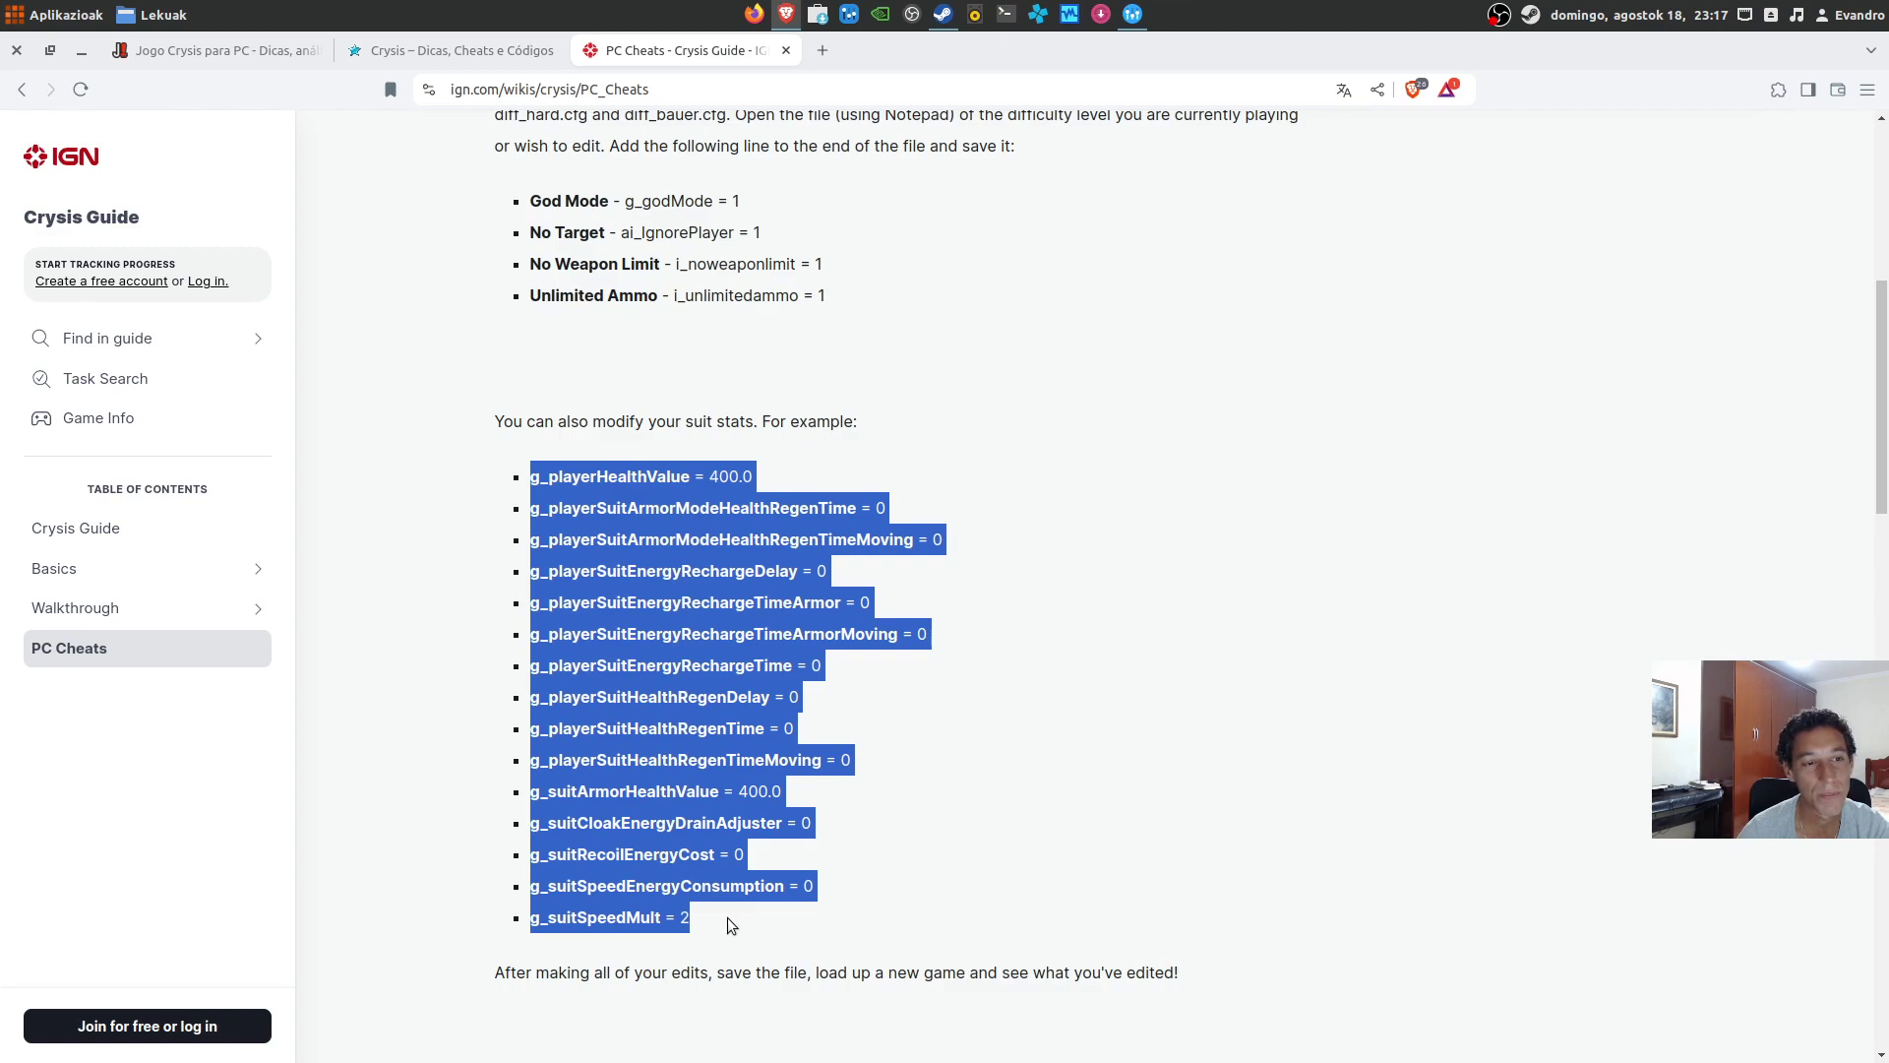
pyautogui.click(739, 822)
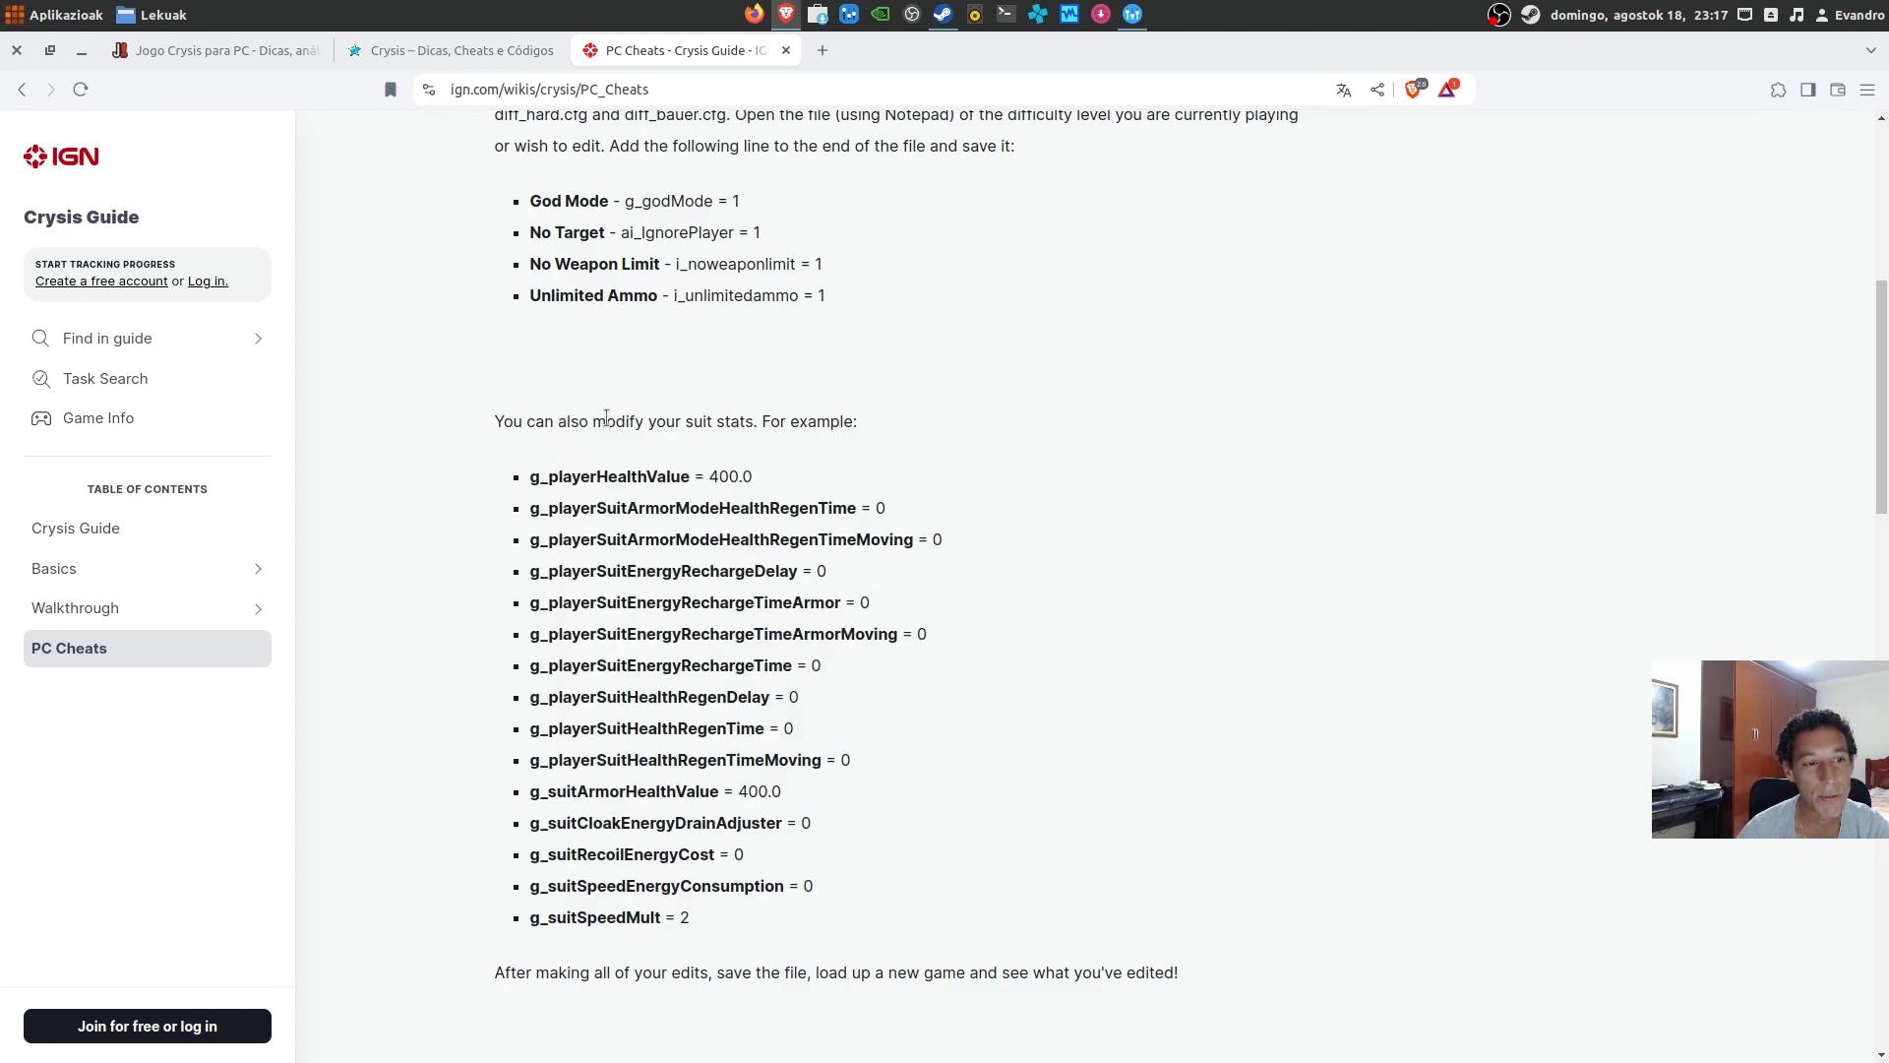
# Step: Review the suit stats introduction and the rest of the page, highlighting the God Mode and No Target codes again
pyautogui.moveTo(617, 421); pyautogui.dragTo(733, 423)
pyautogui.click(700, 438)
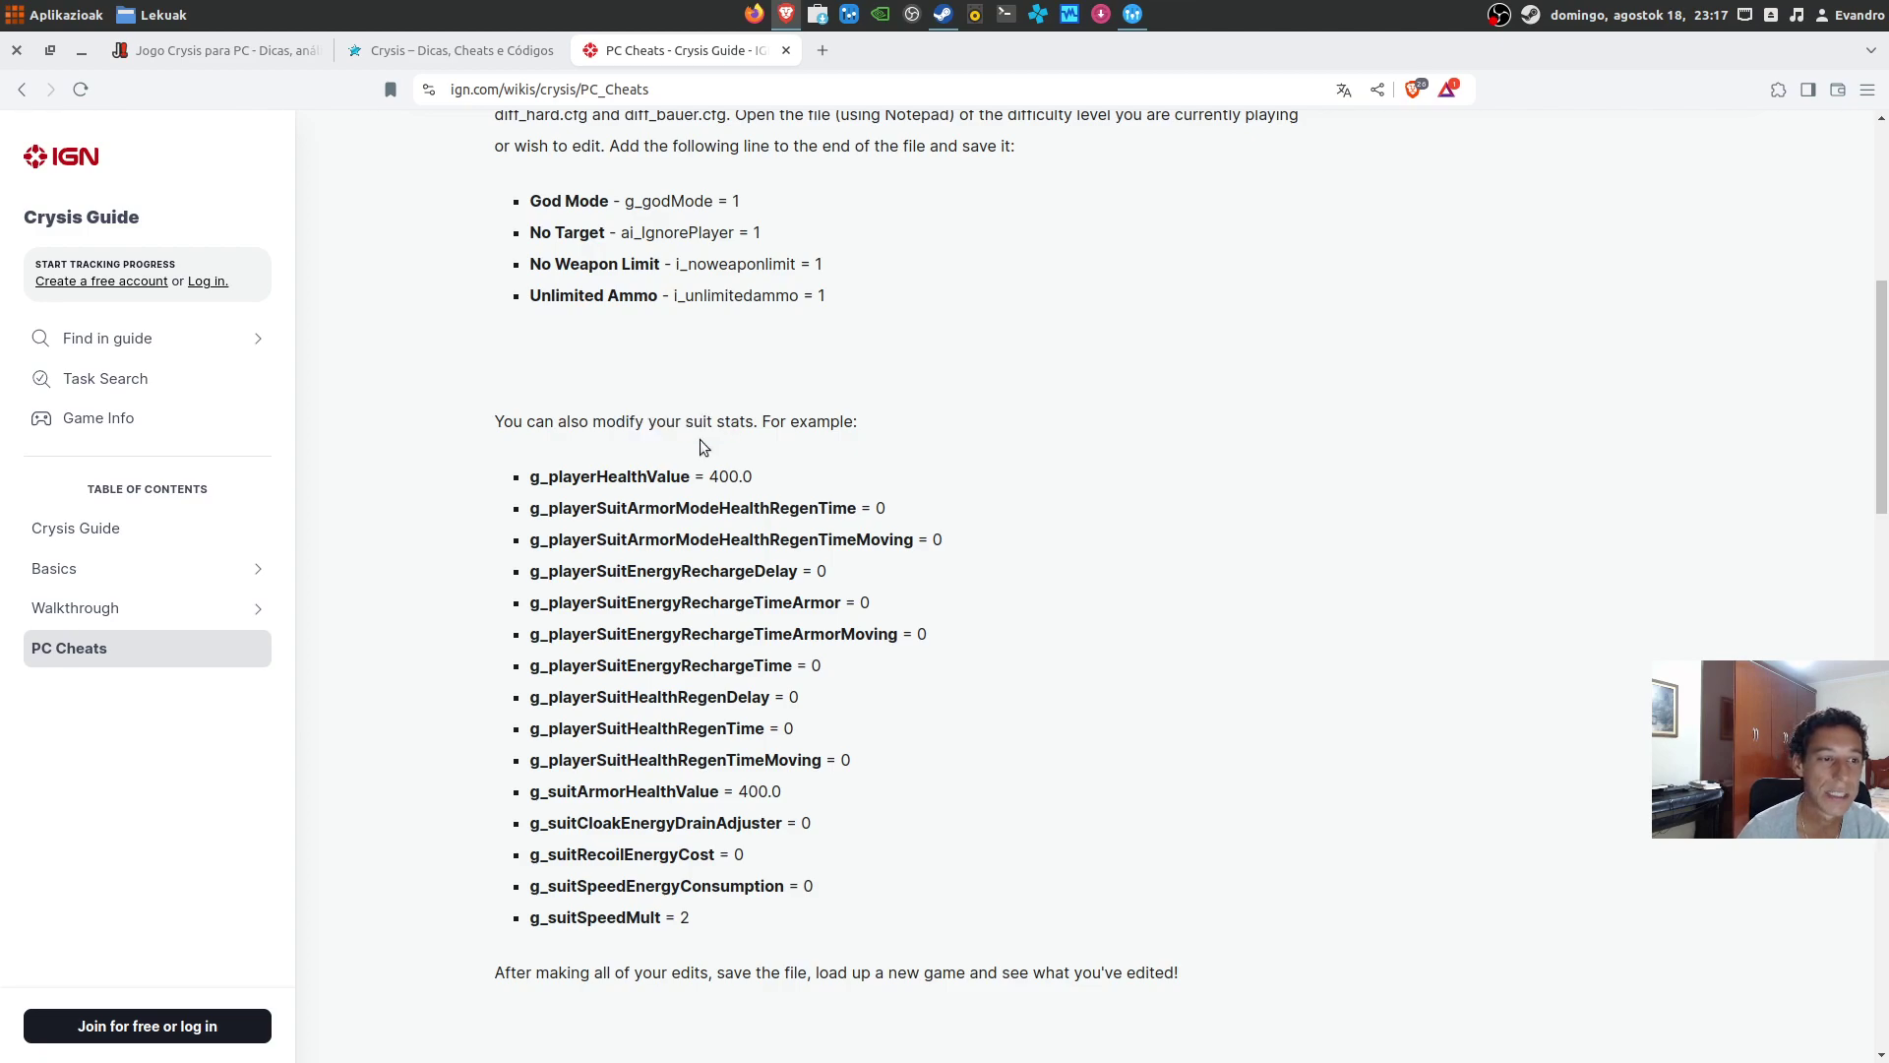
pyautogui.scroll(-3, 536, 784)
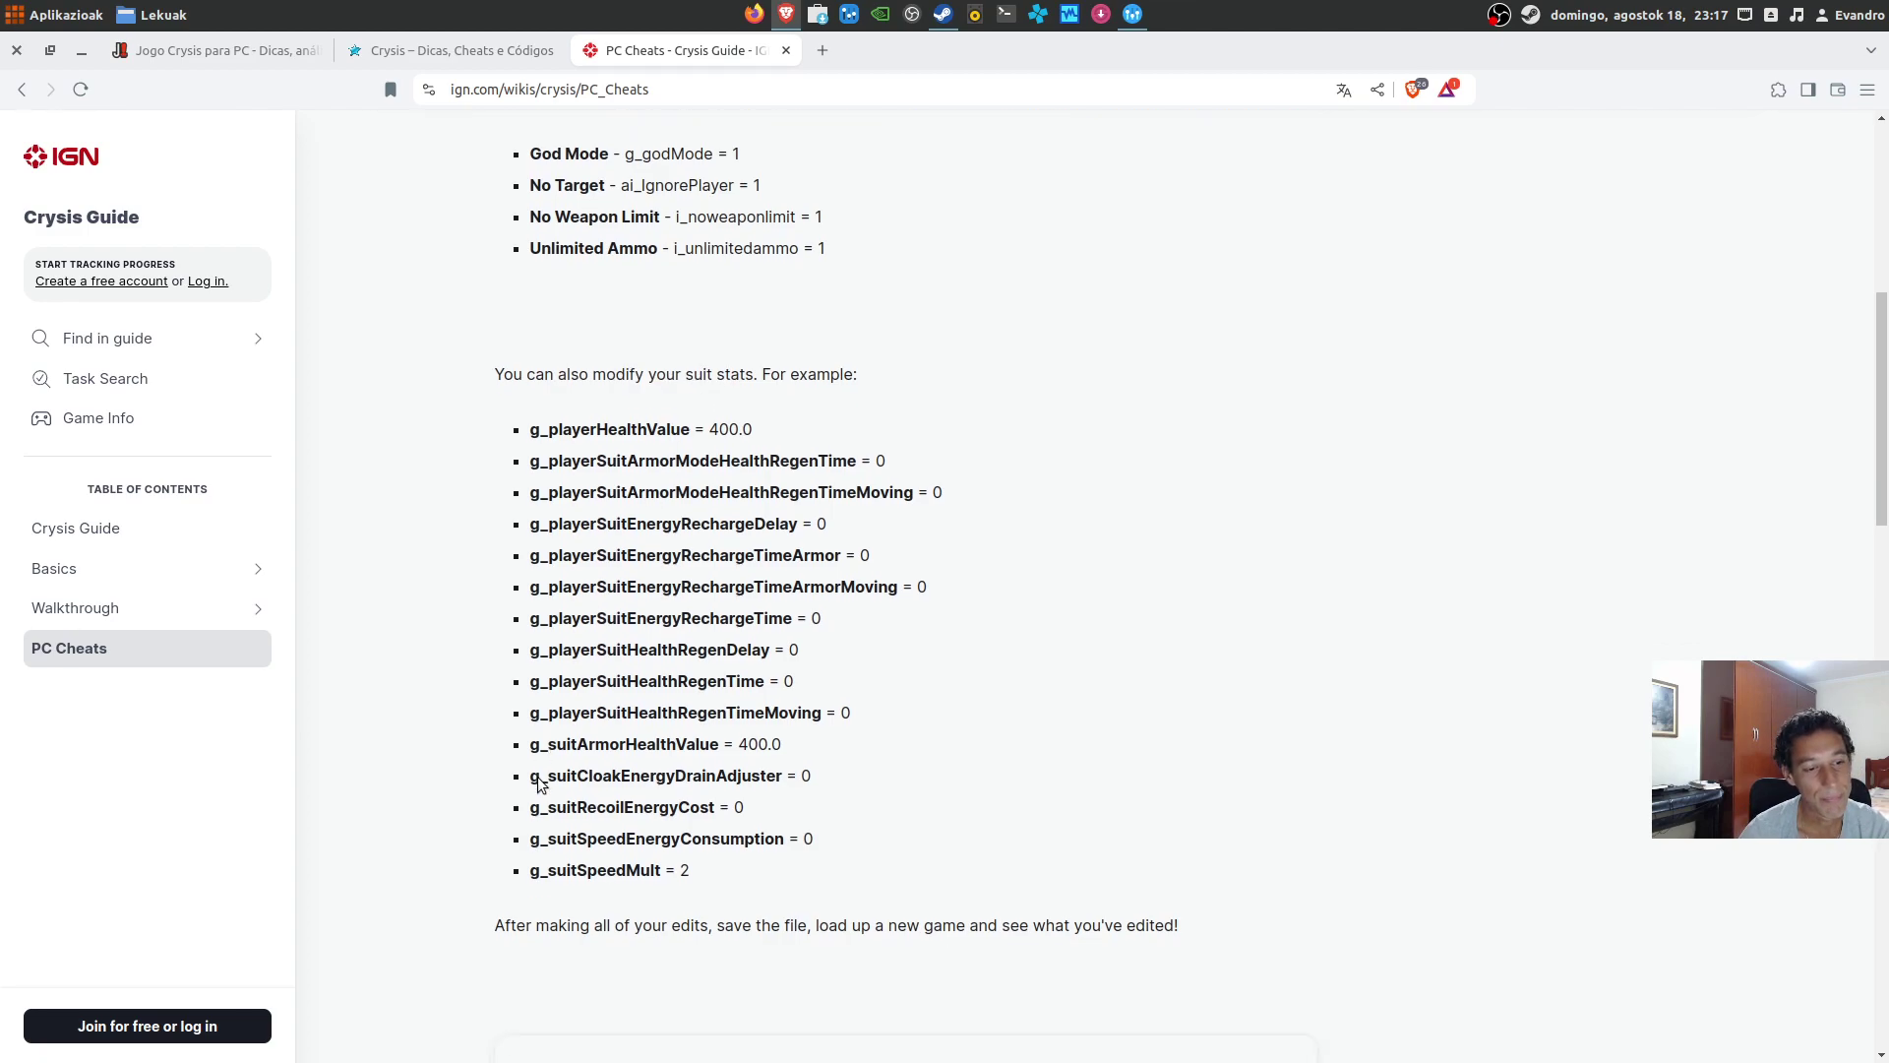
pyautogui.scroll(3, 497, 394)
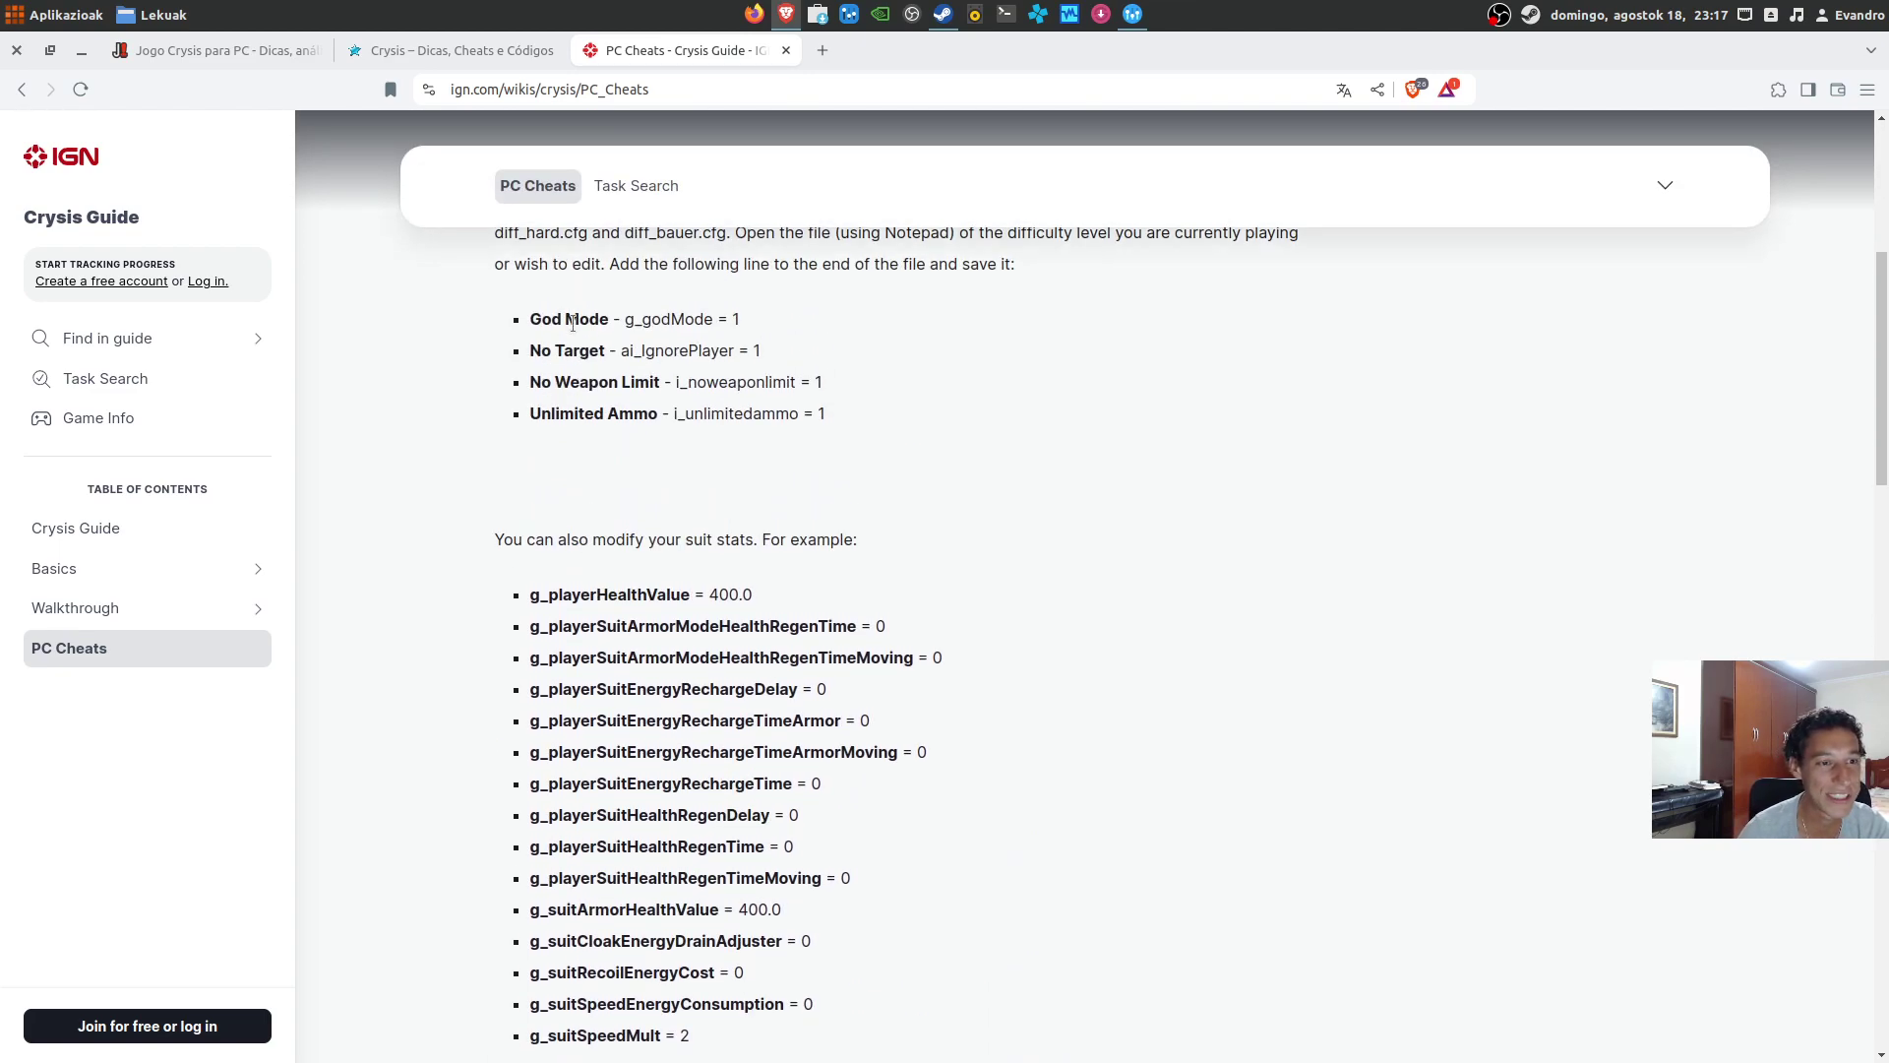
pyautogui.scroll(-4, 543, 596)
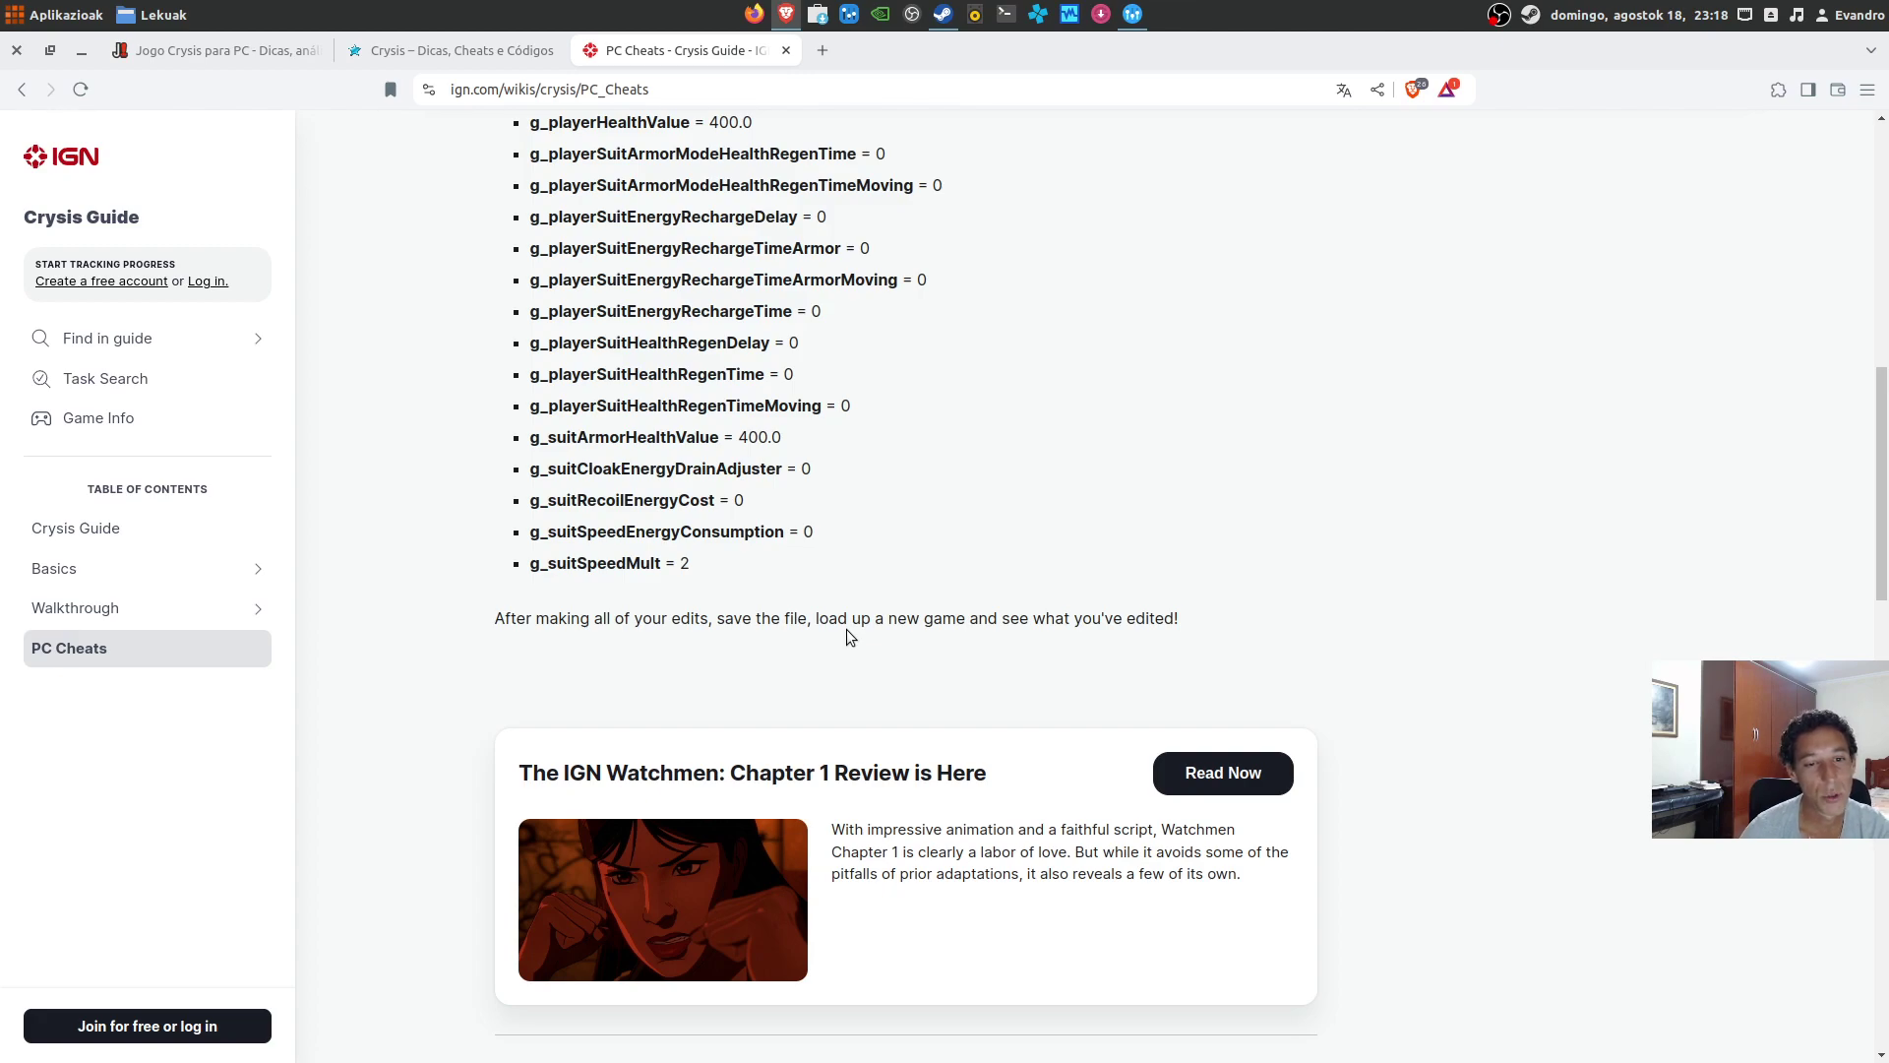
pyautogui.scroll(6, 840, 628)
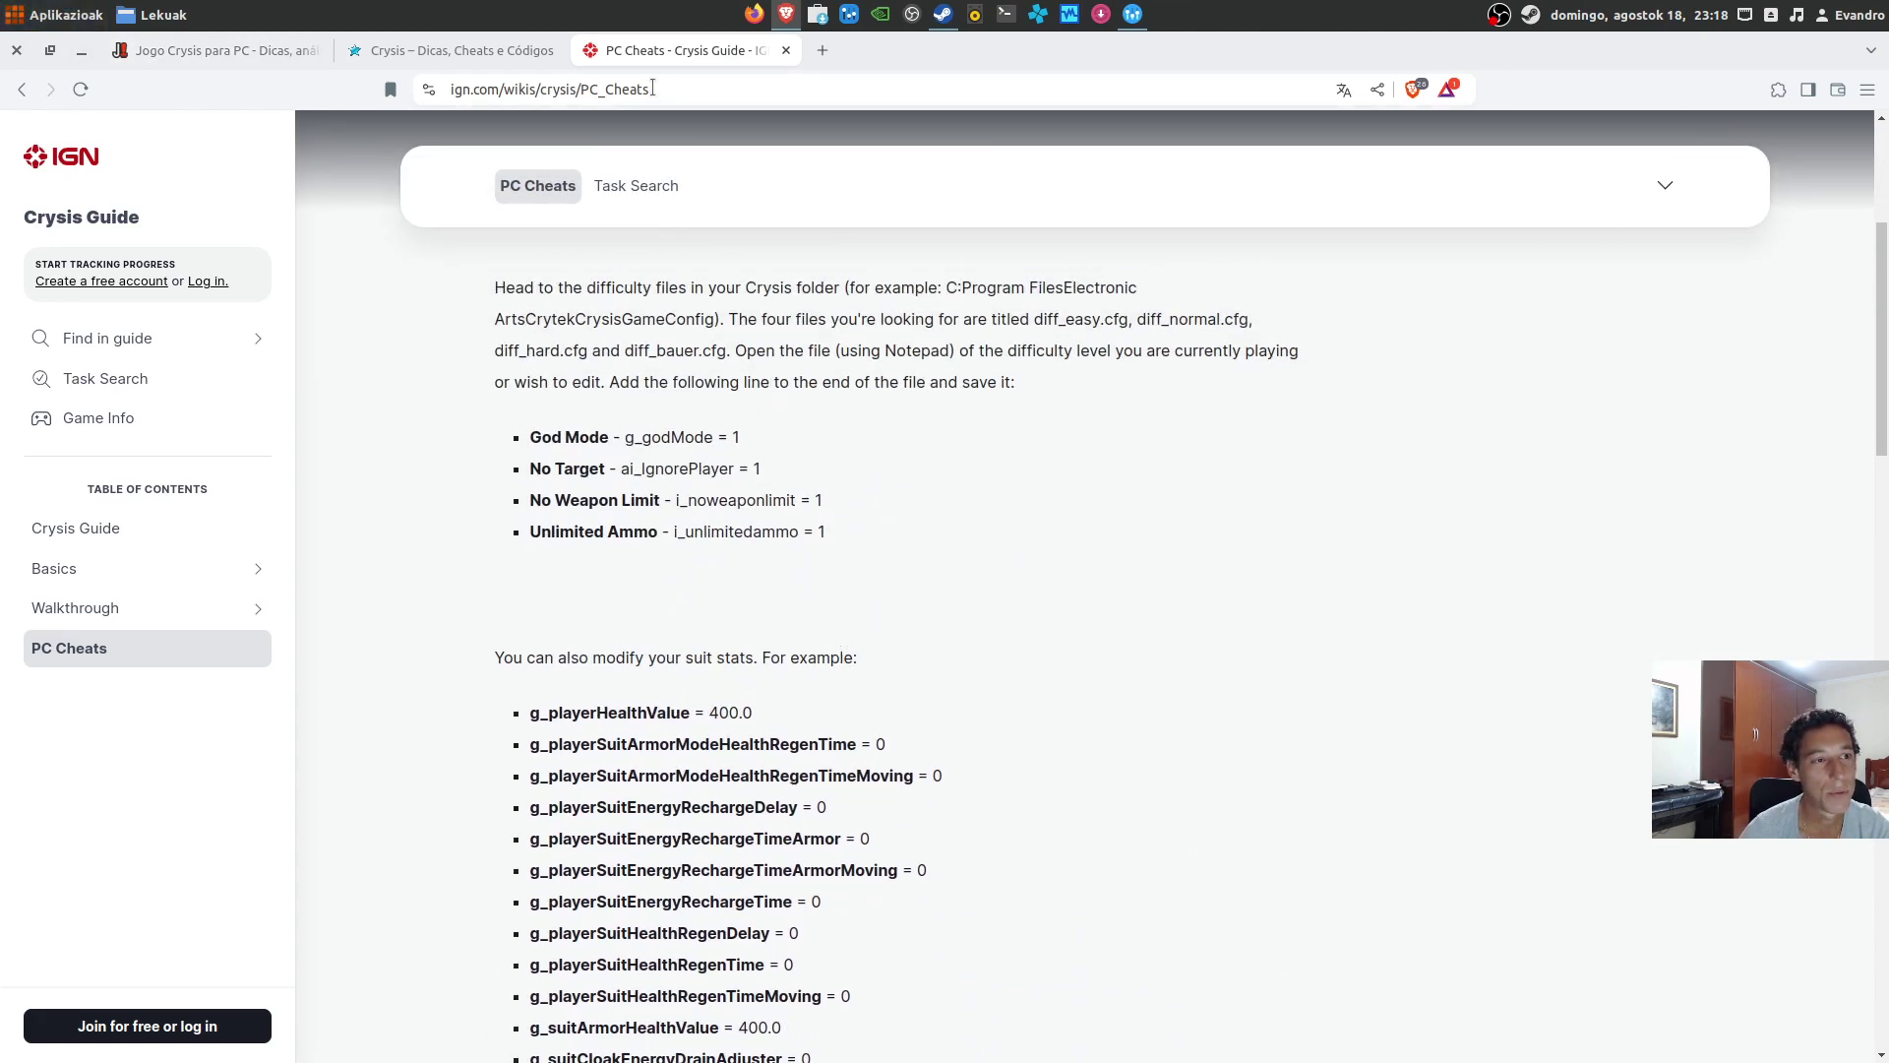
pyautogui.scroll(-1, 711, 647)
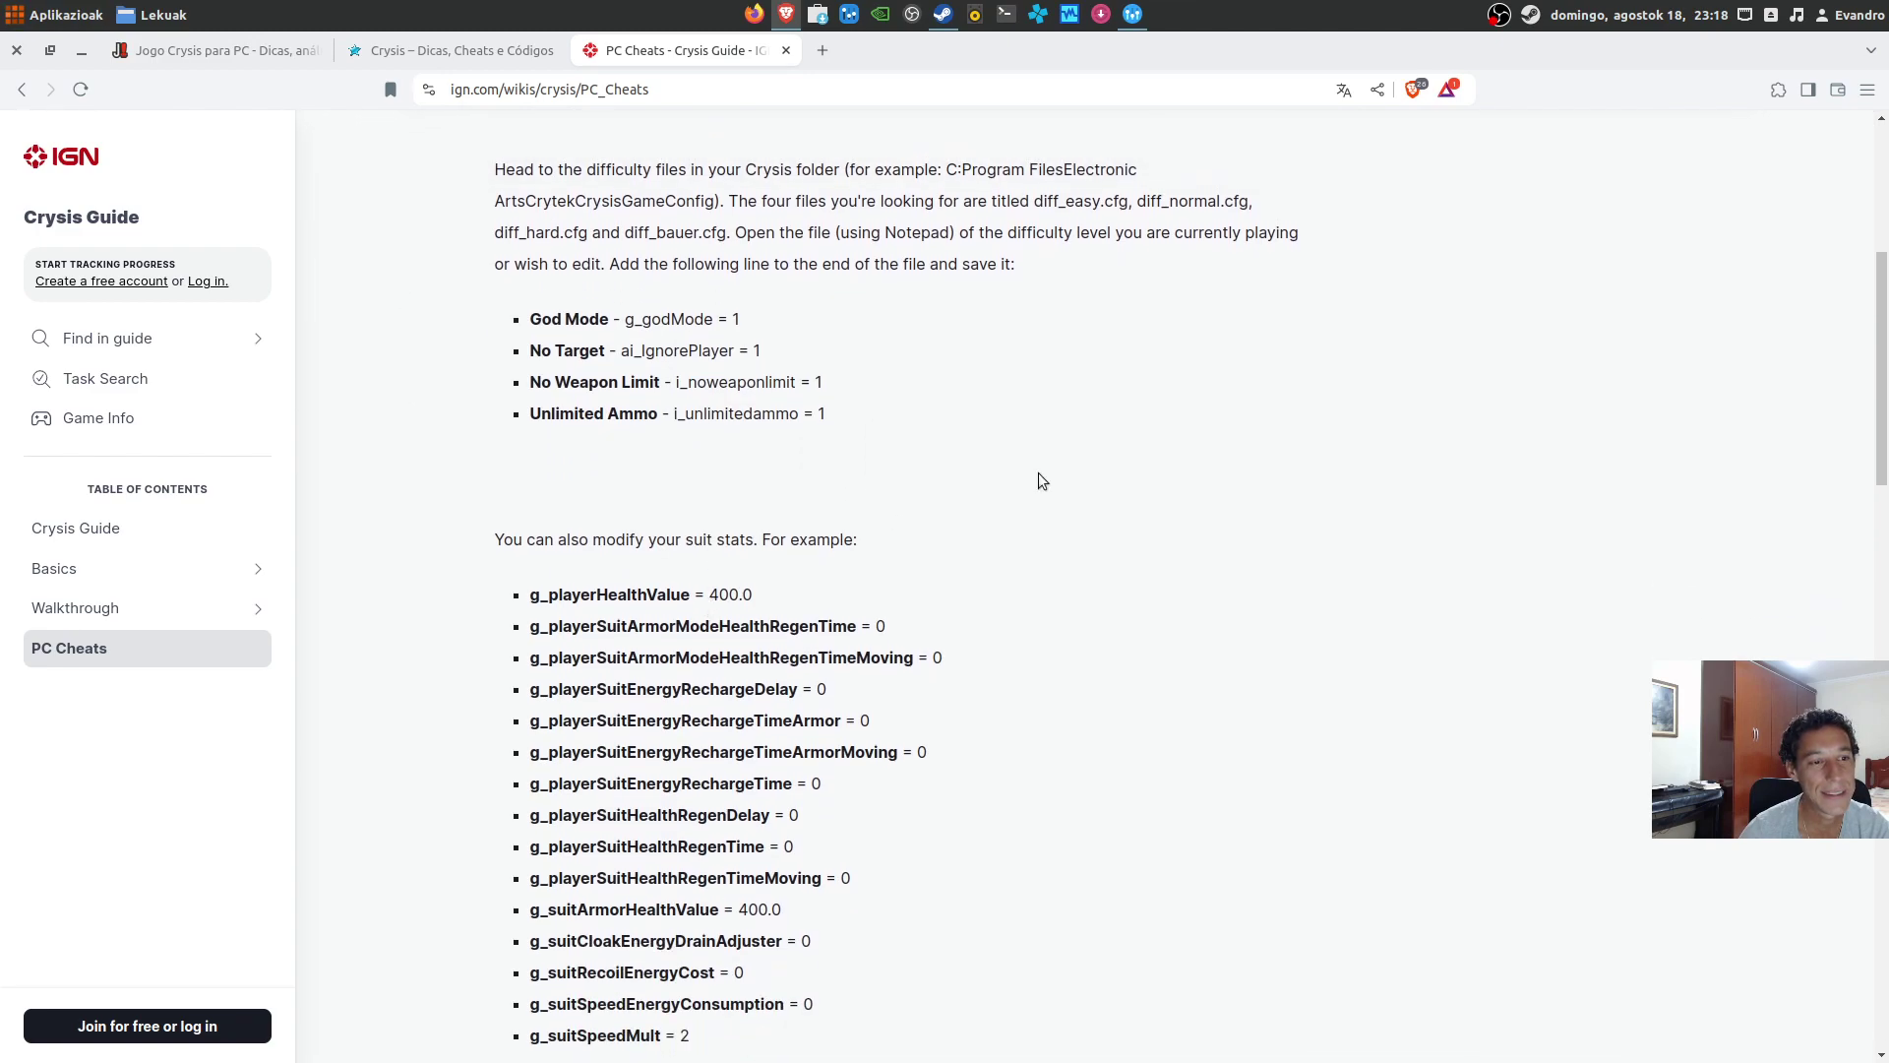
pyautogui.moveTo(634, 319); pyautogui.dragTo(780, 346)
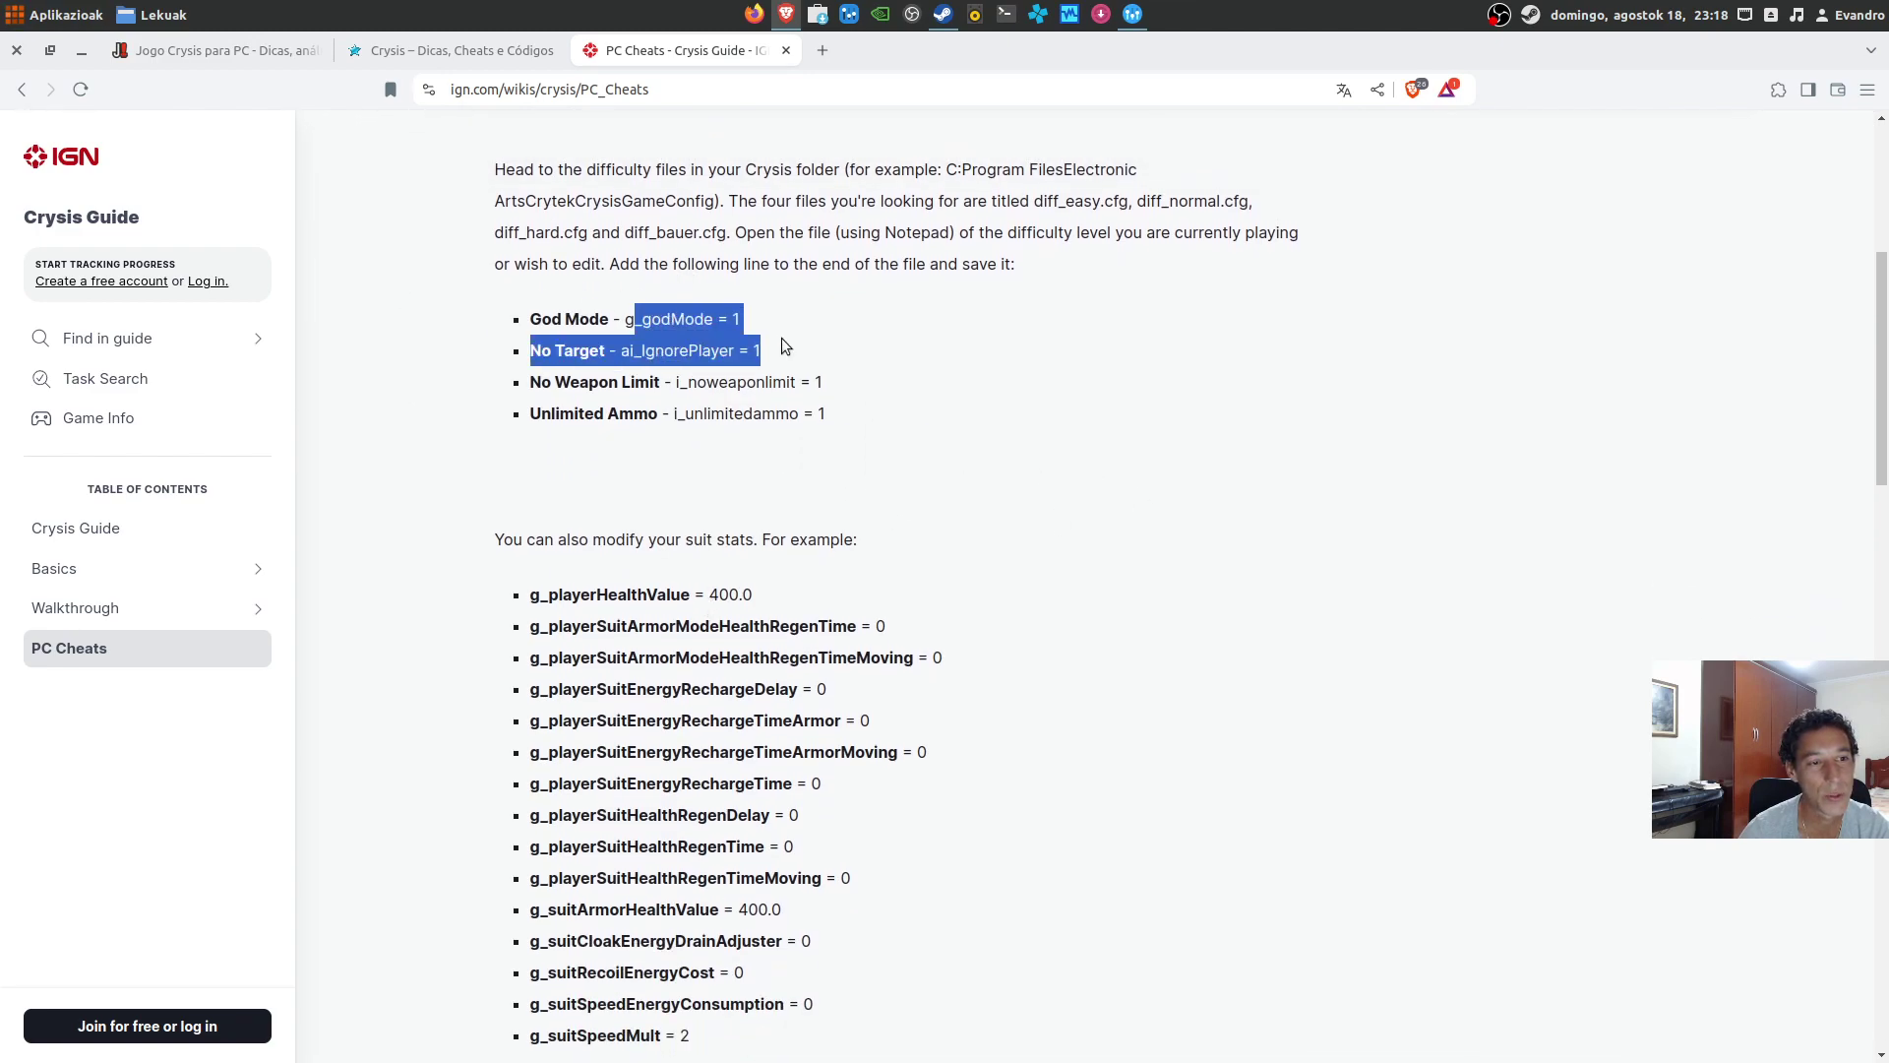
# Step: Minimize the browser and open the personal home folder in the file manager
pyautogui.click(77, 55)
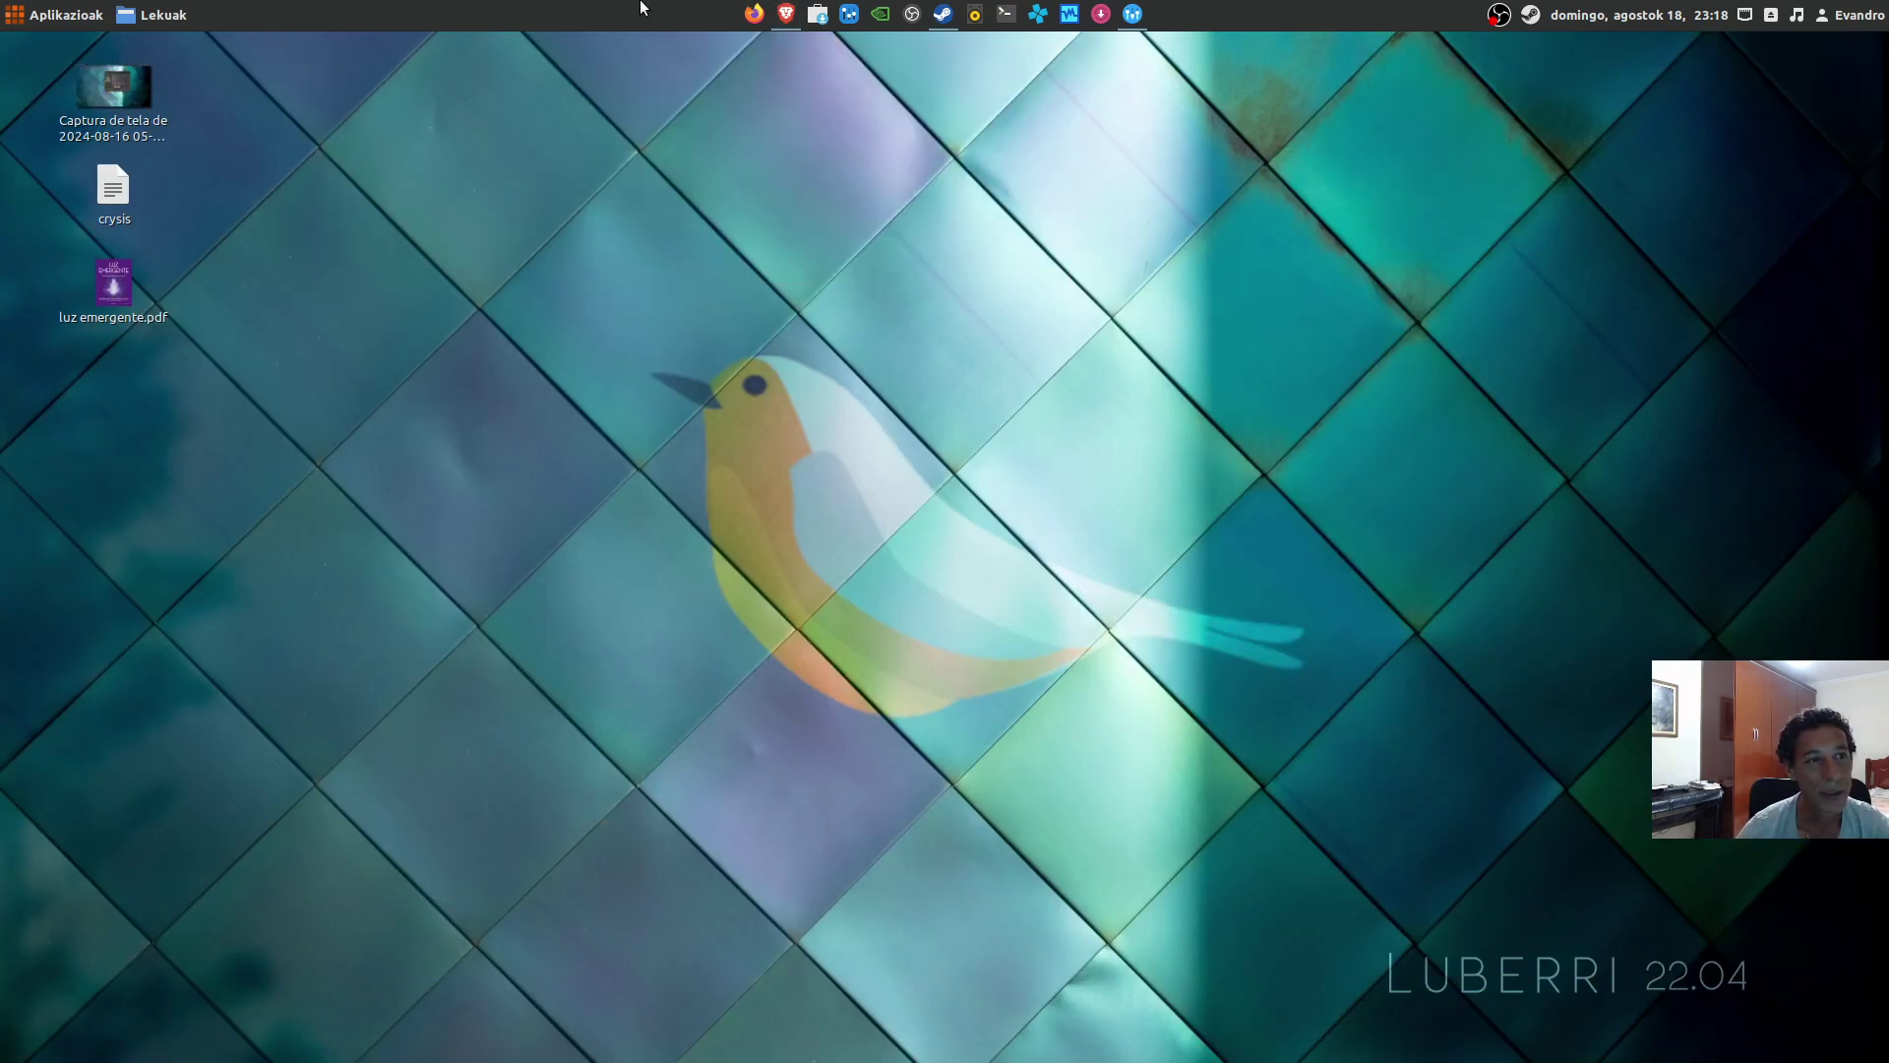
pyautogui.click(166, 14)
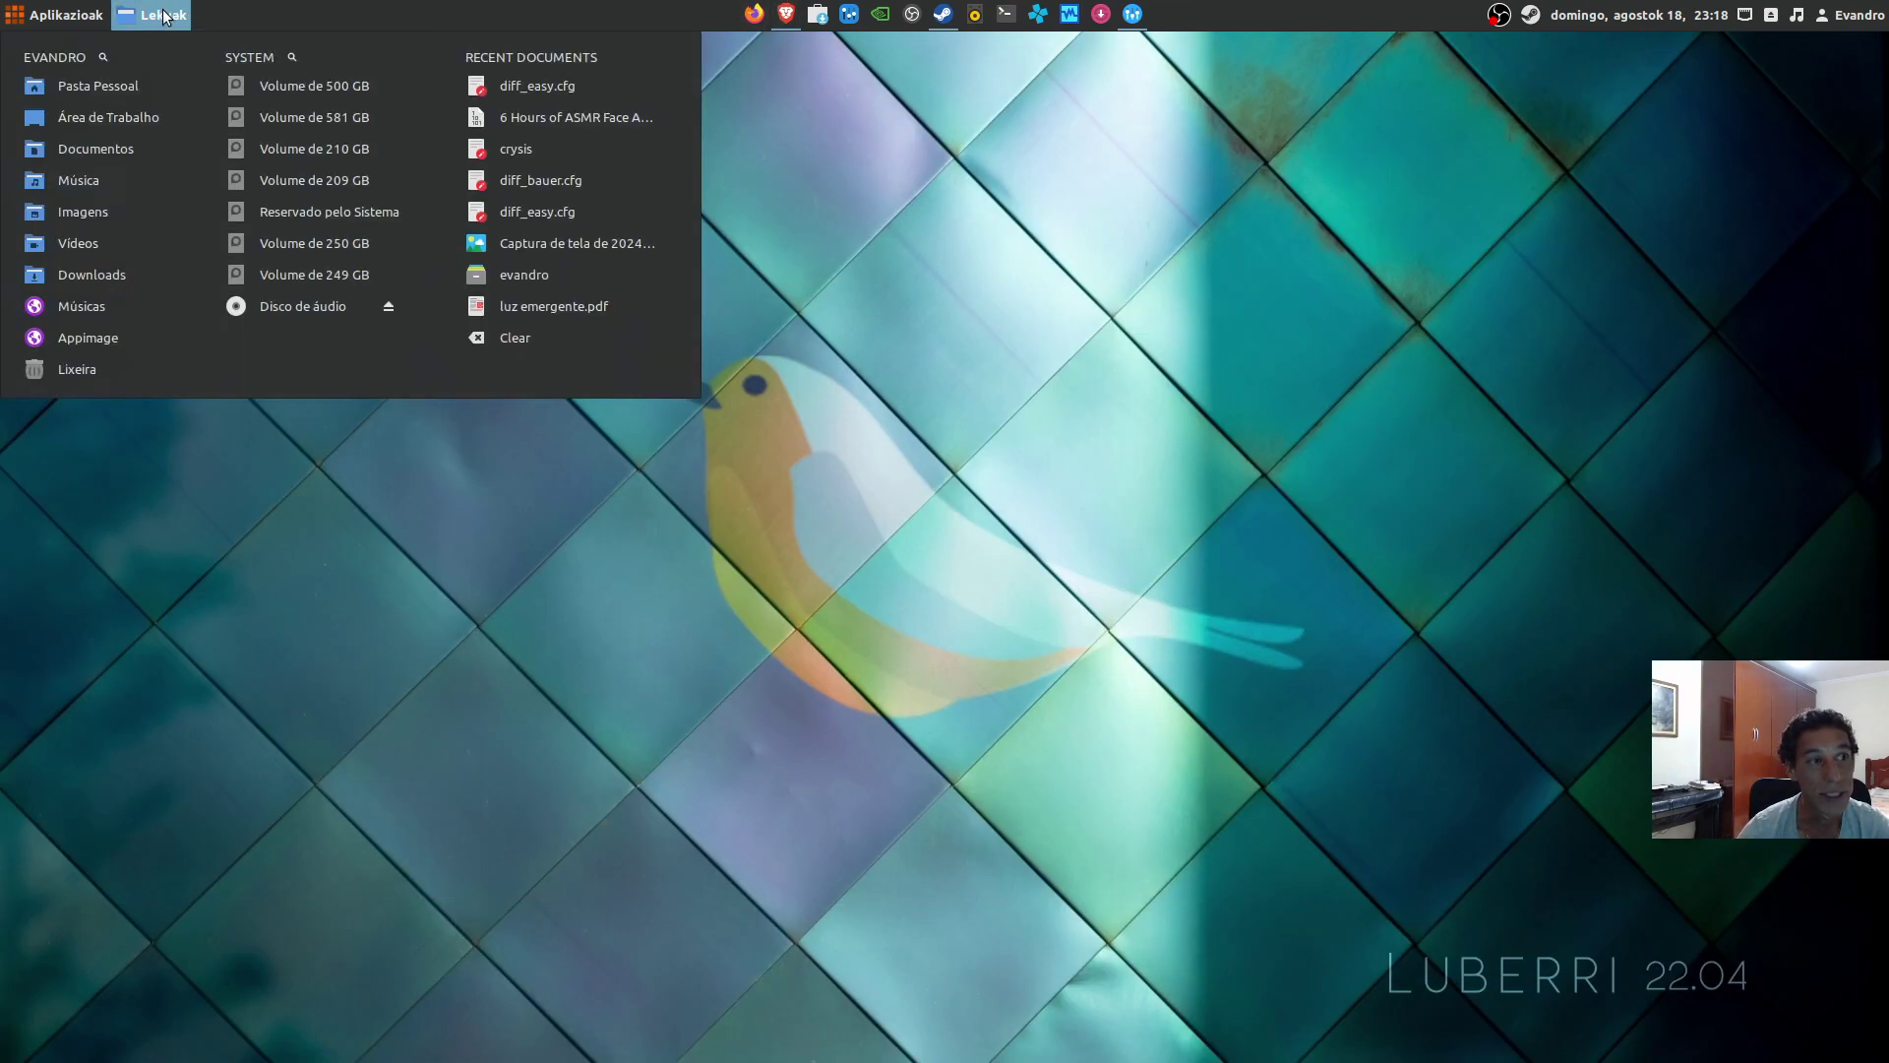
pyautogui.click(87, 81)
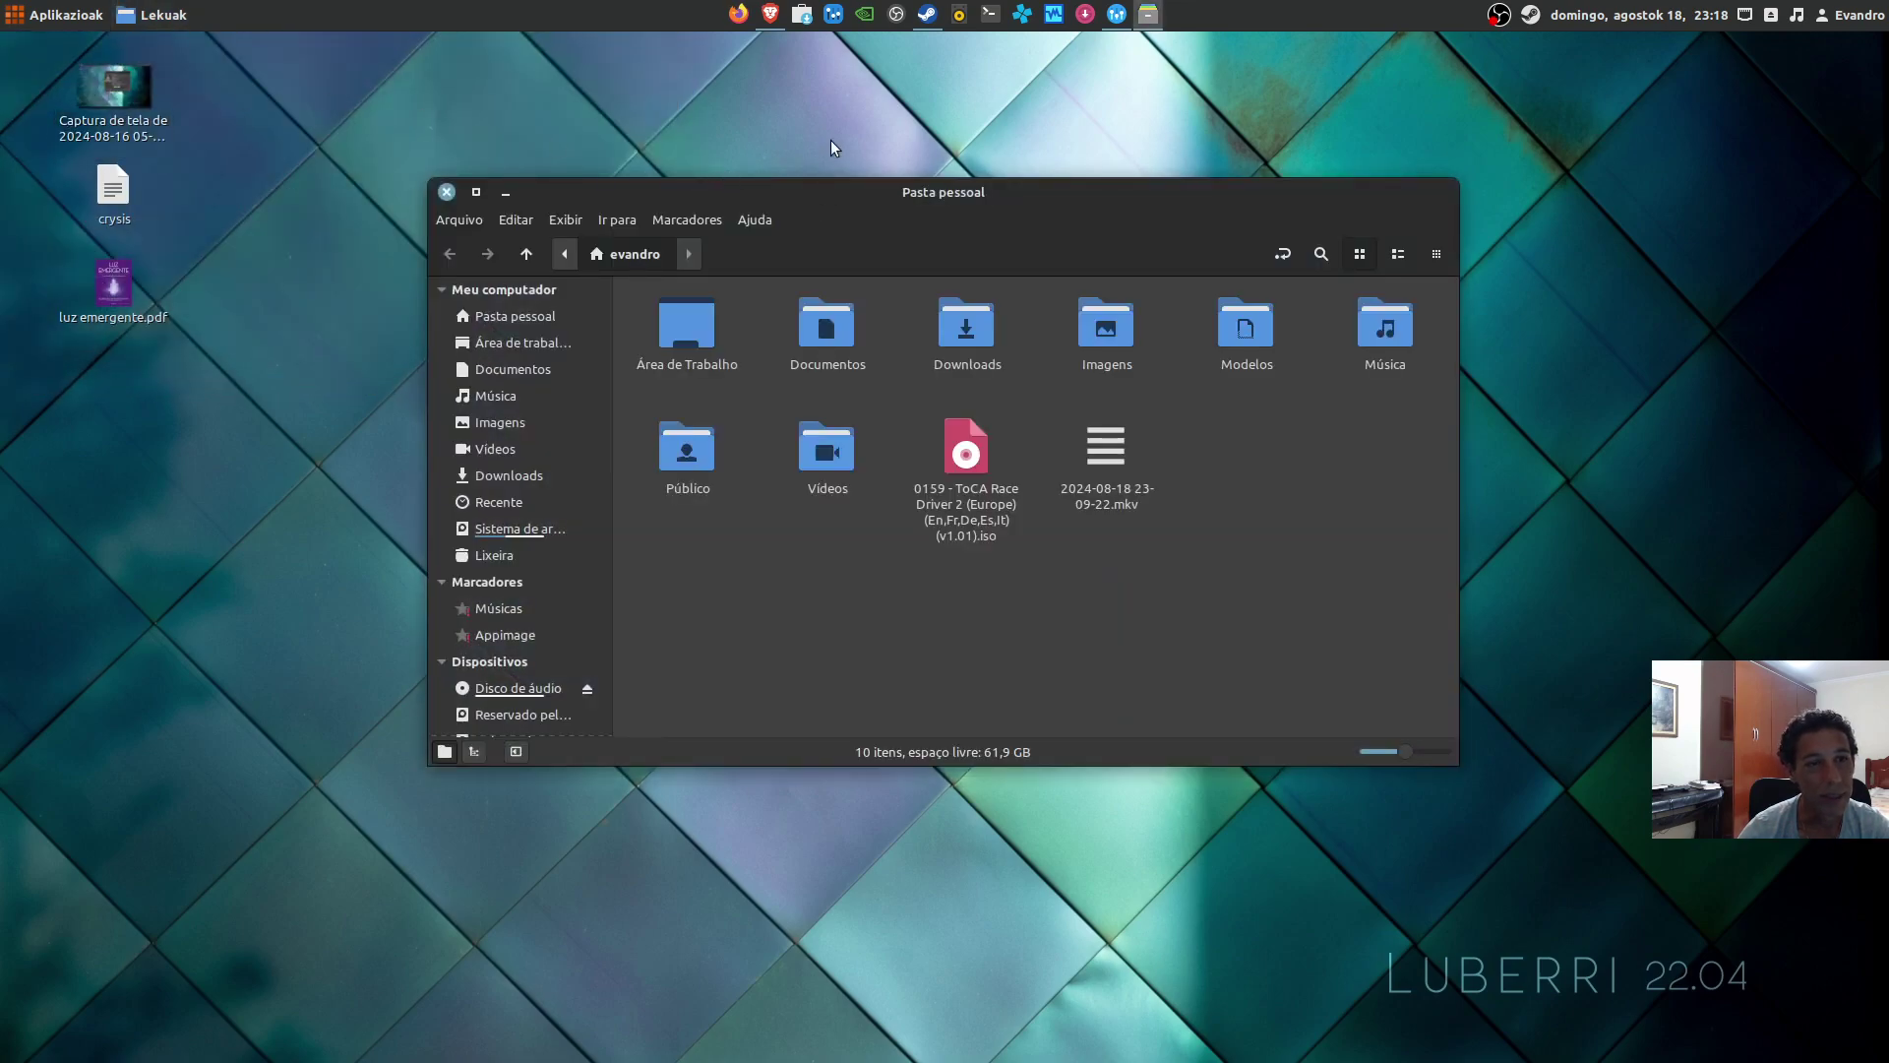
# Step: Switch to Steam and show the Crysis Remastered page in the game library, glancing at the Crysis 2 and Crysis 3 Remastered entries
pyautogui.click(927, 14)
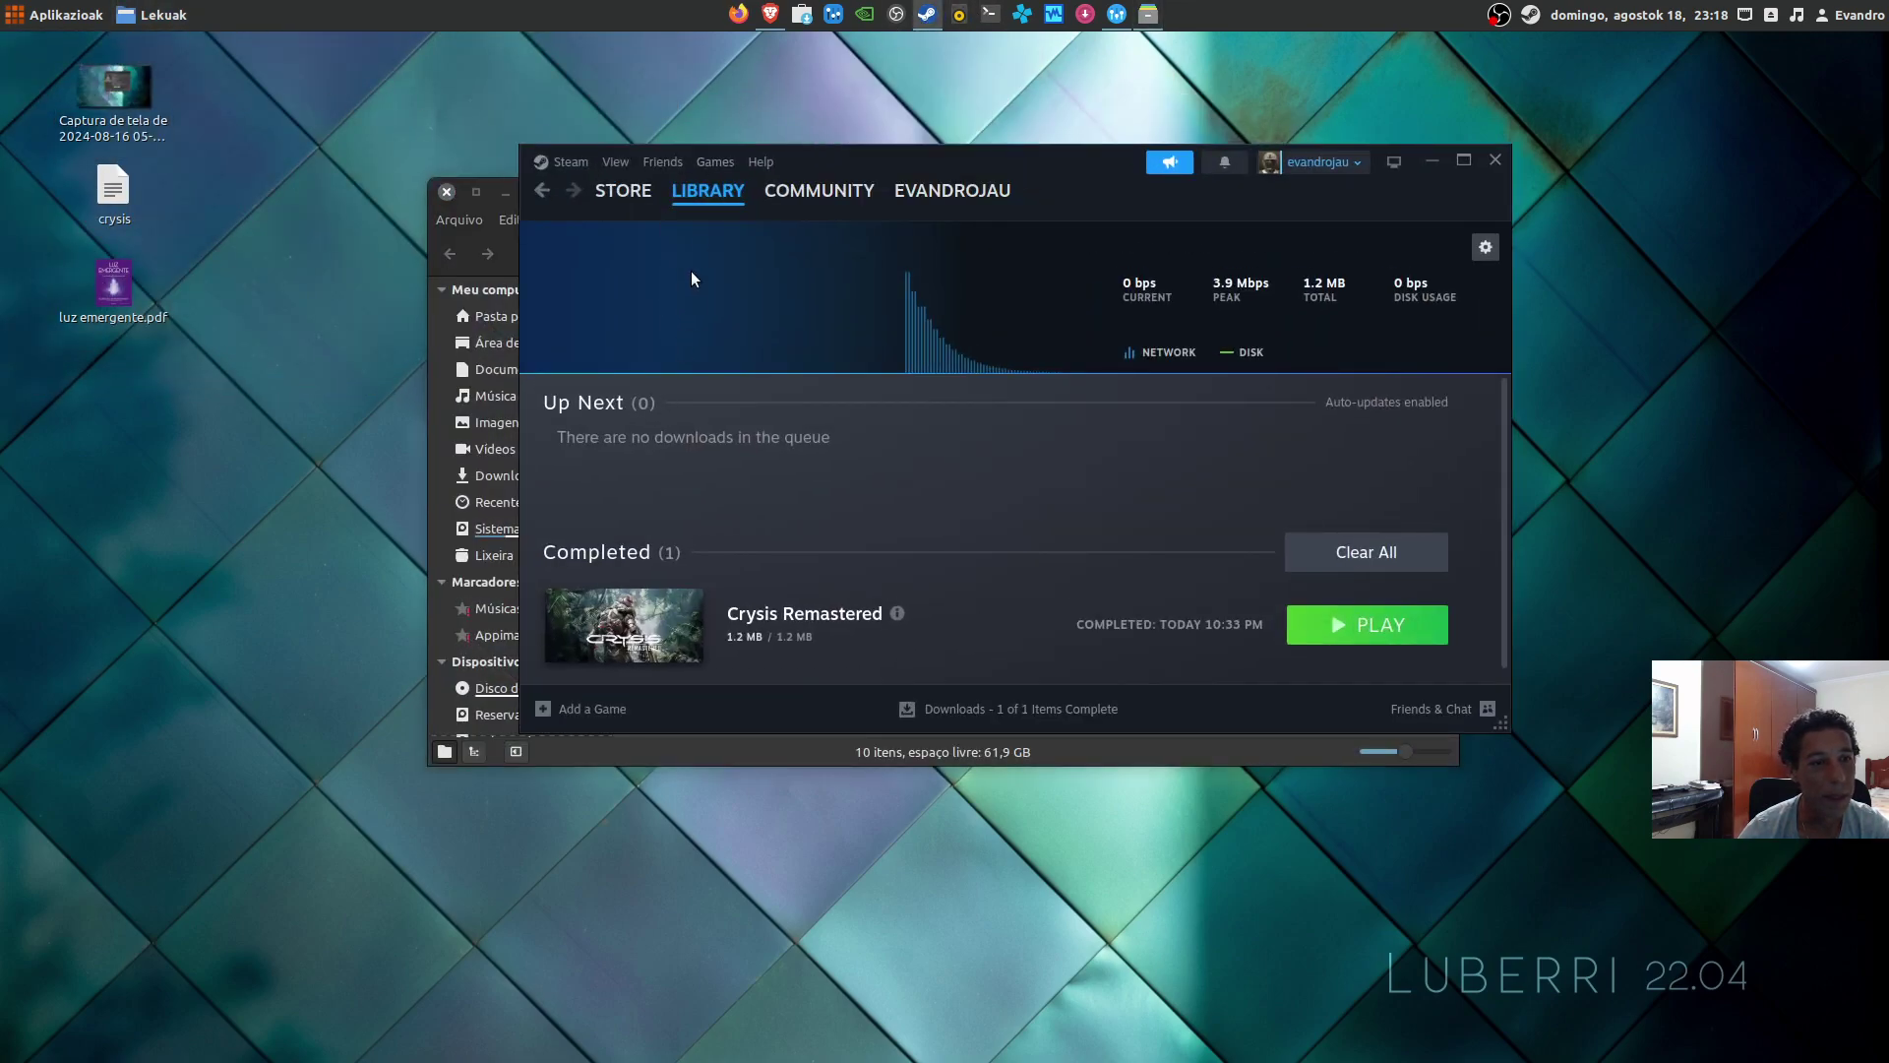
pyautogui.click(707, 190)
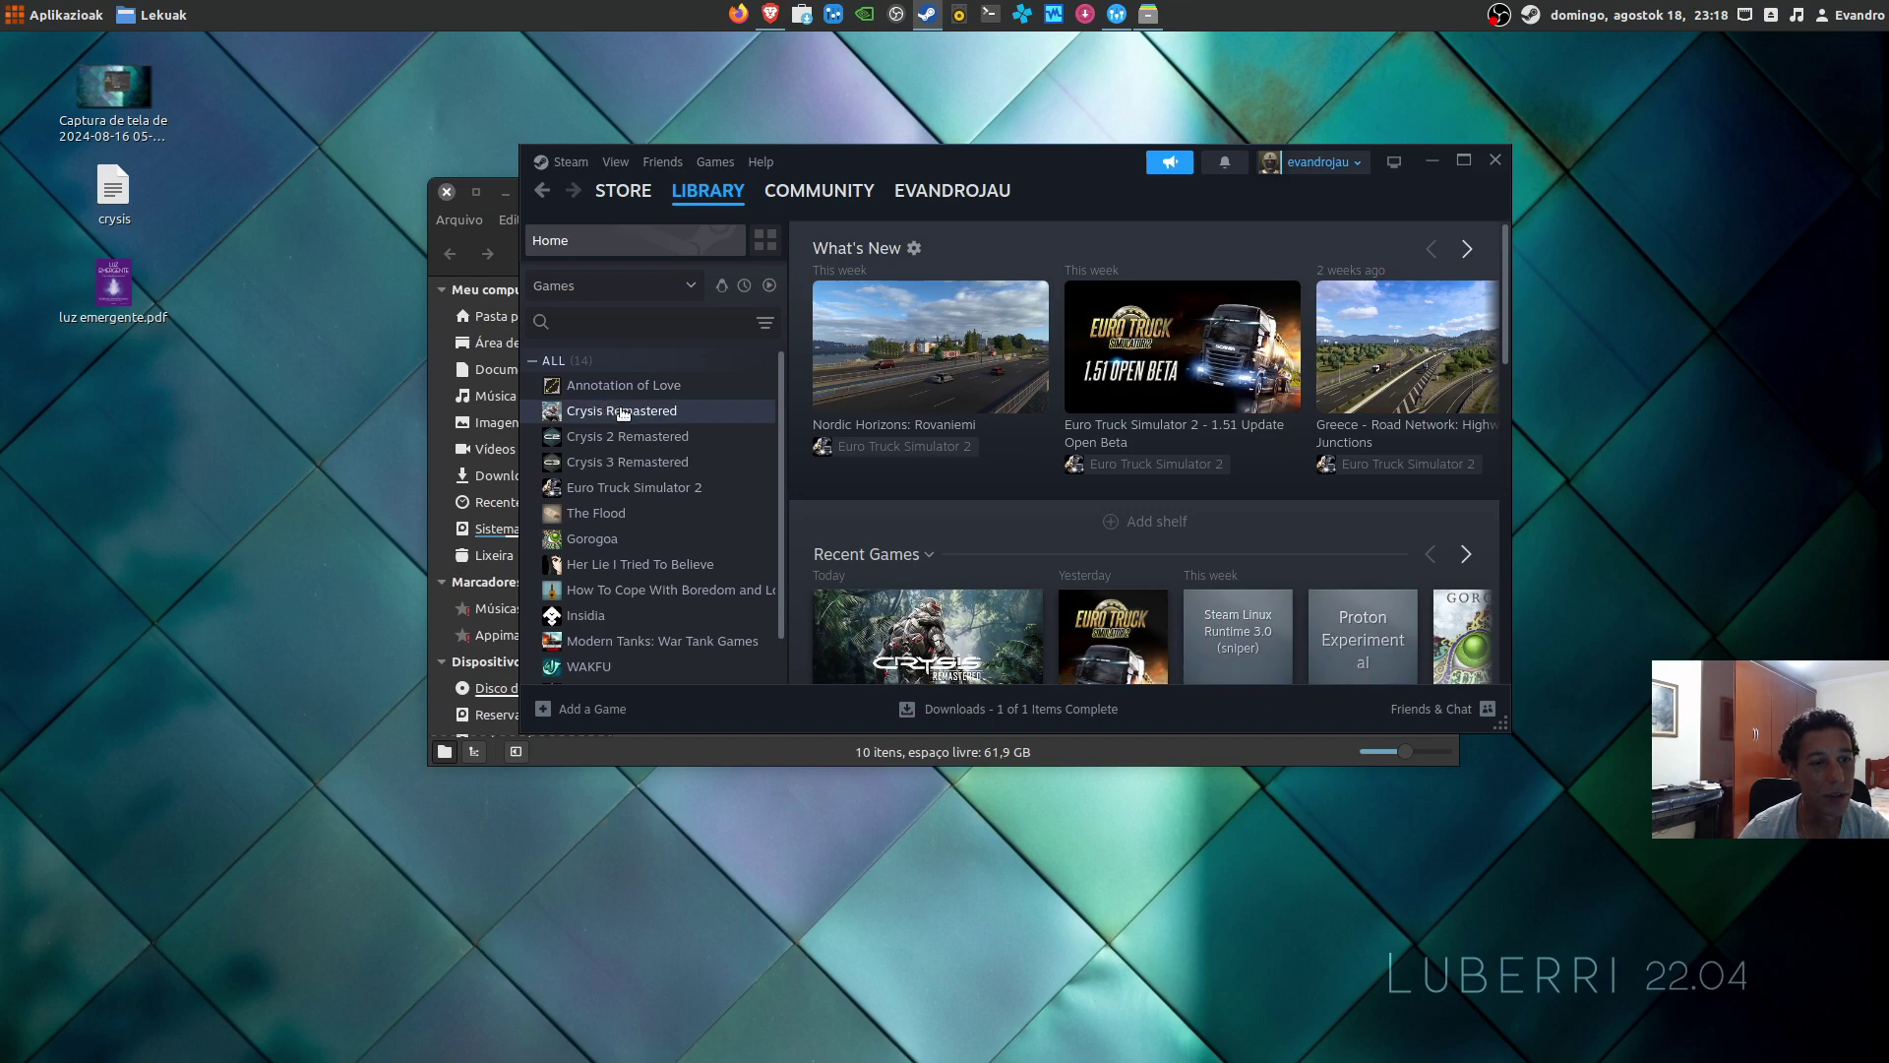
pyautogui.click(622, 411)
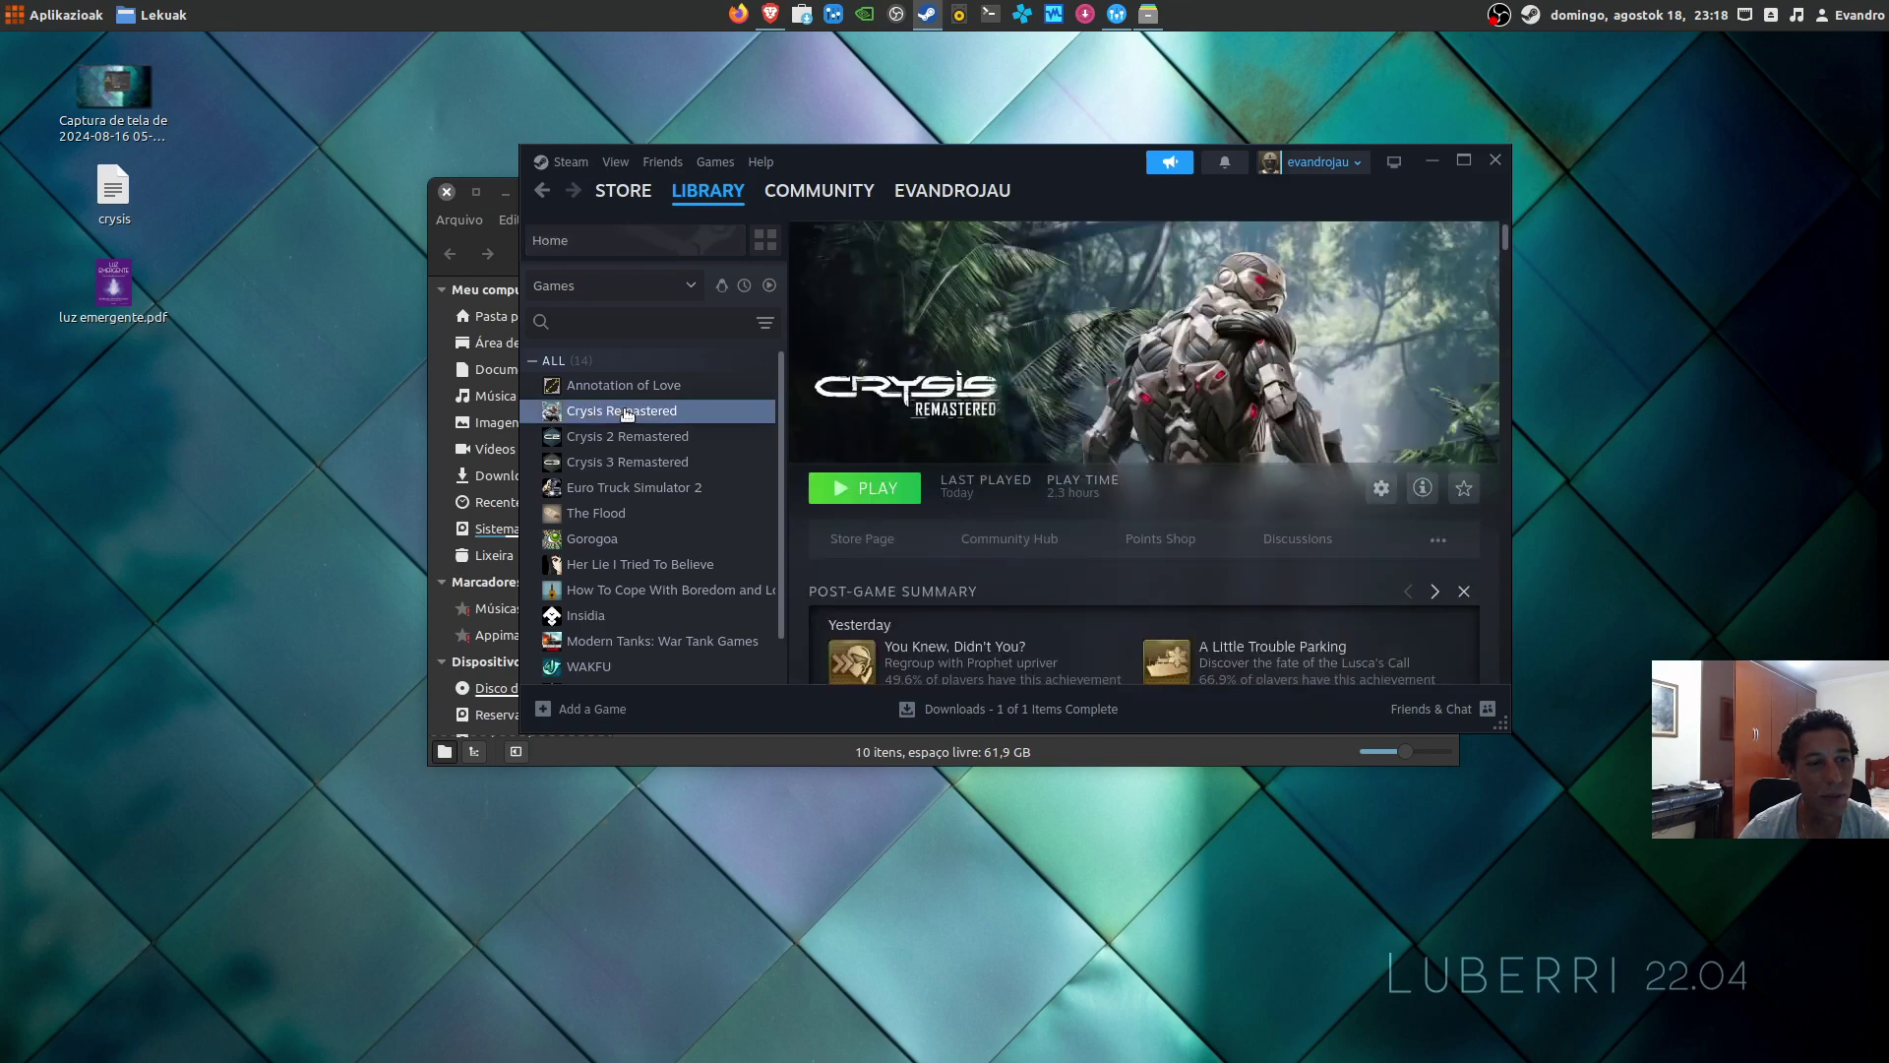
pyautogui.click(646, 460)
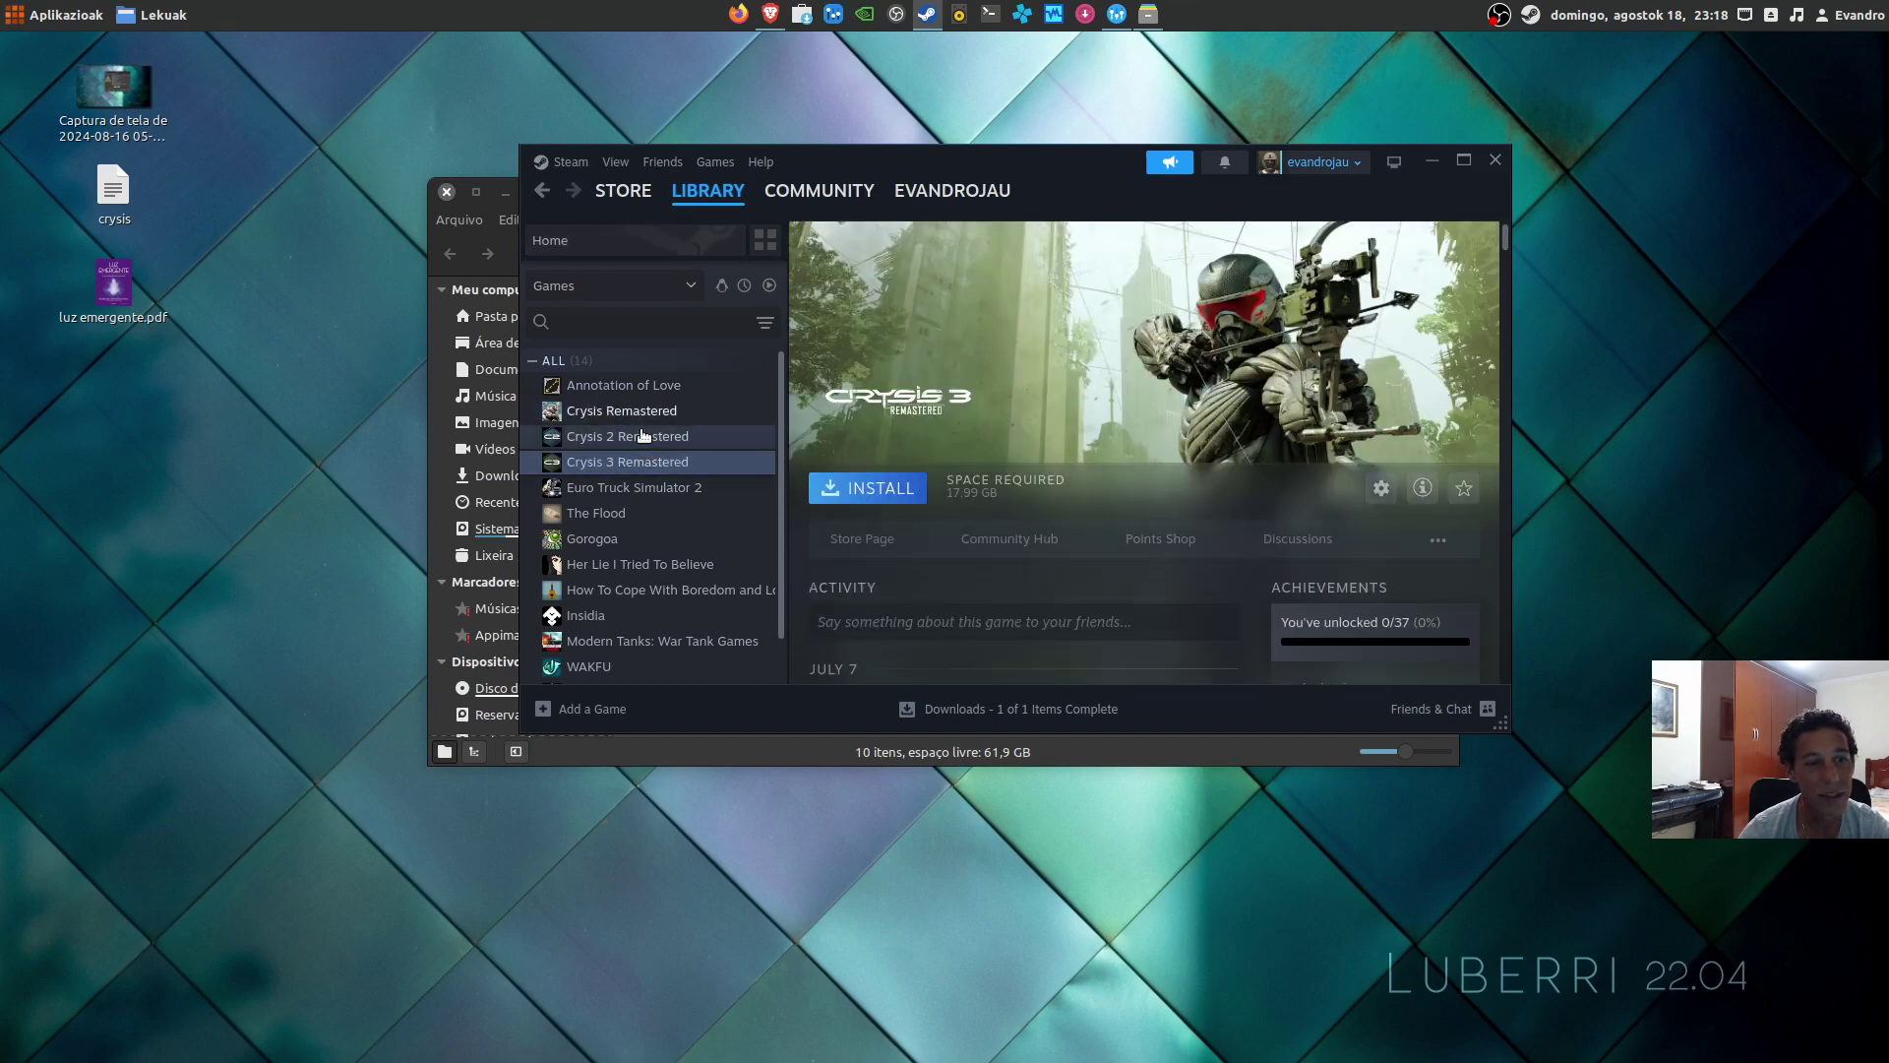
pyautogui.click(648, 411)
pyautogui.click(647, 436)
pyautogui.click(648, 413)
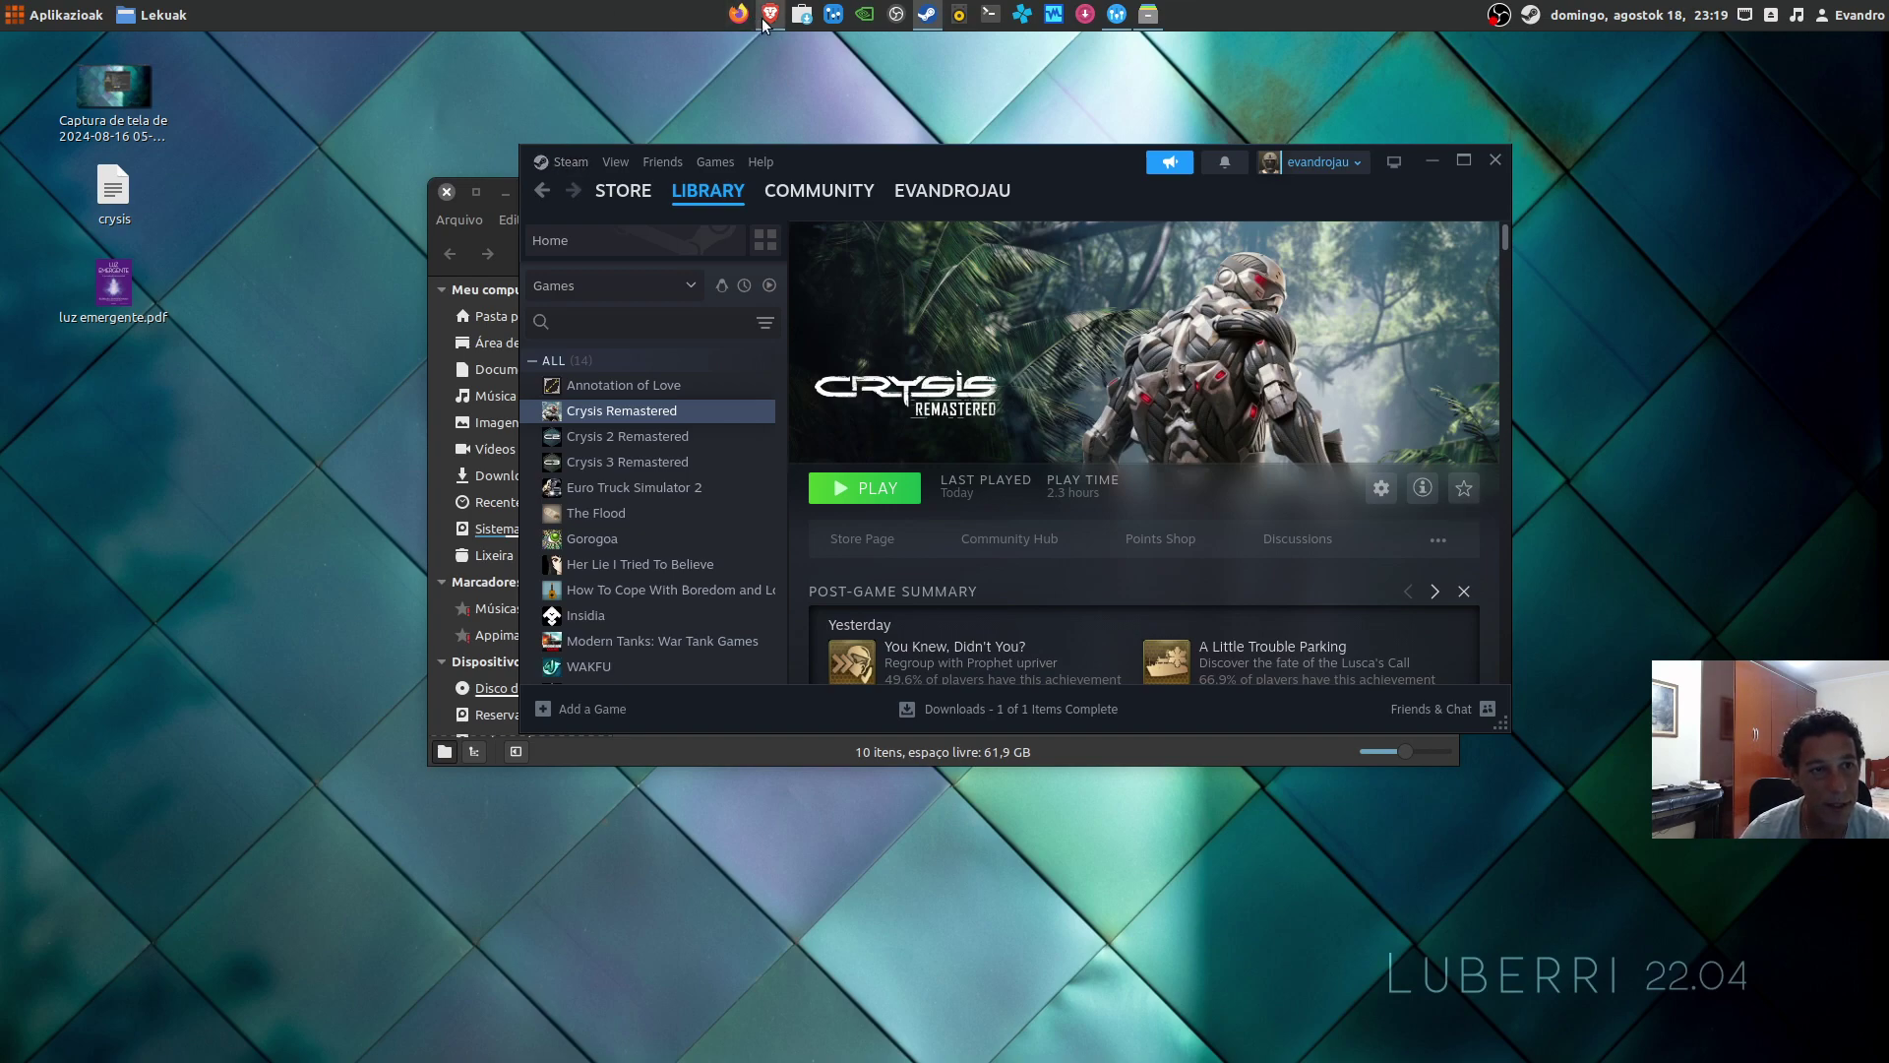
pyautogui.moveTo(765, 22)
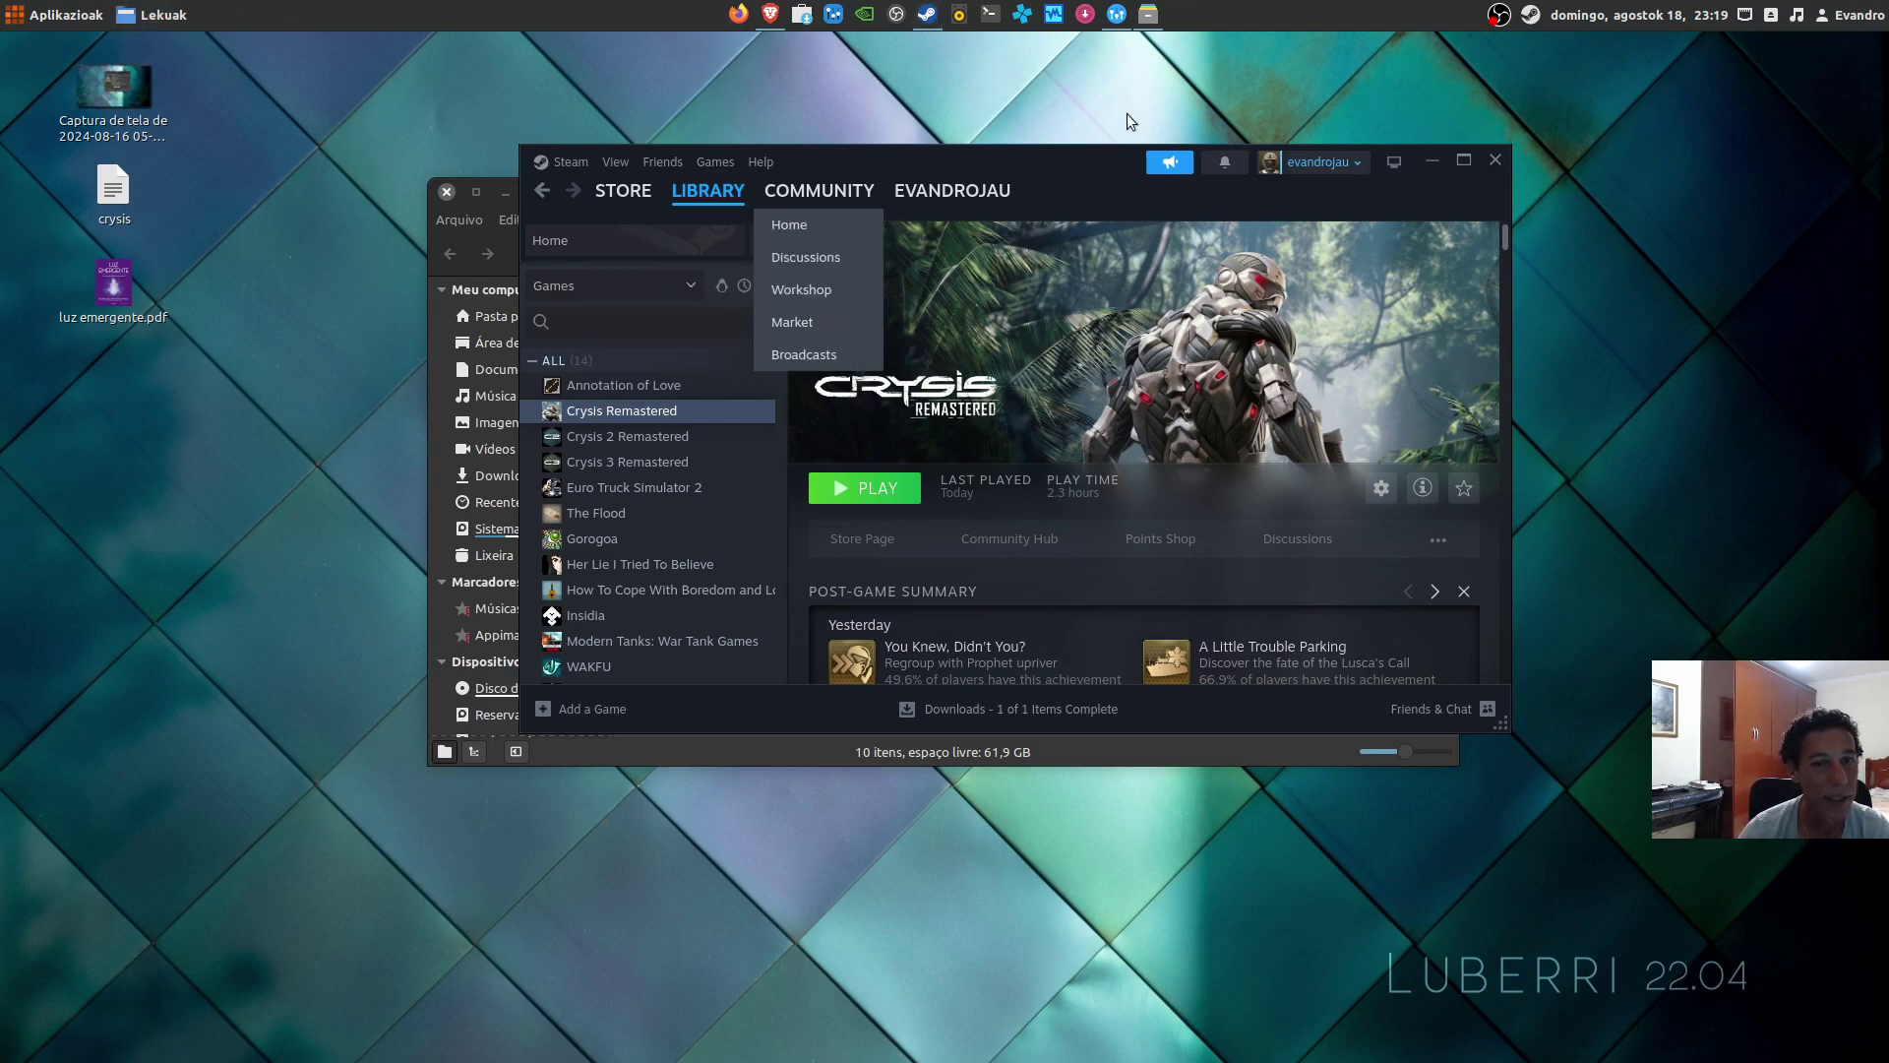
# Step: Minimize Steam and return to the personal home folder in the file manager, going over its regular folders
pyautogui.click(1432, 163)
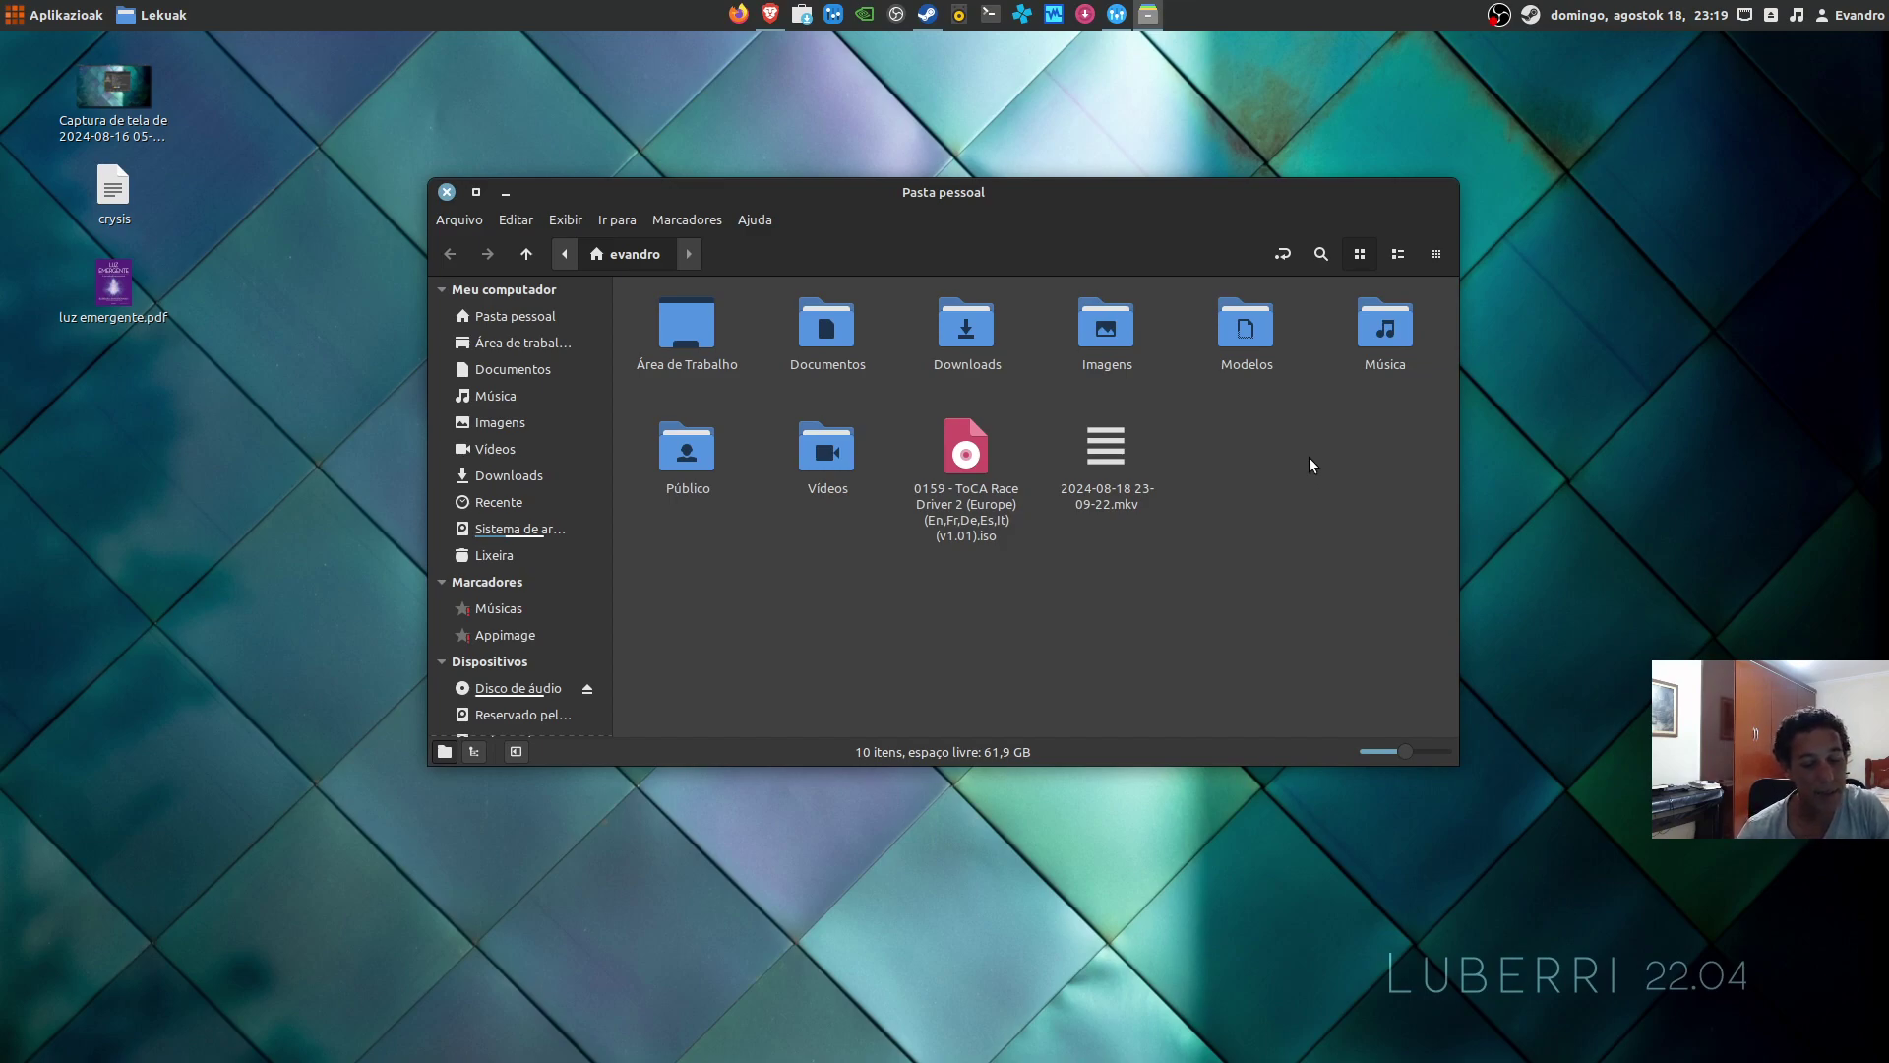
pyautogui.click(529, 316)
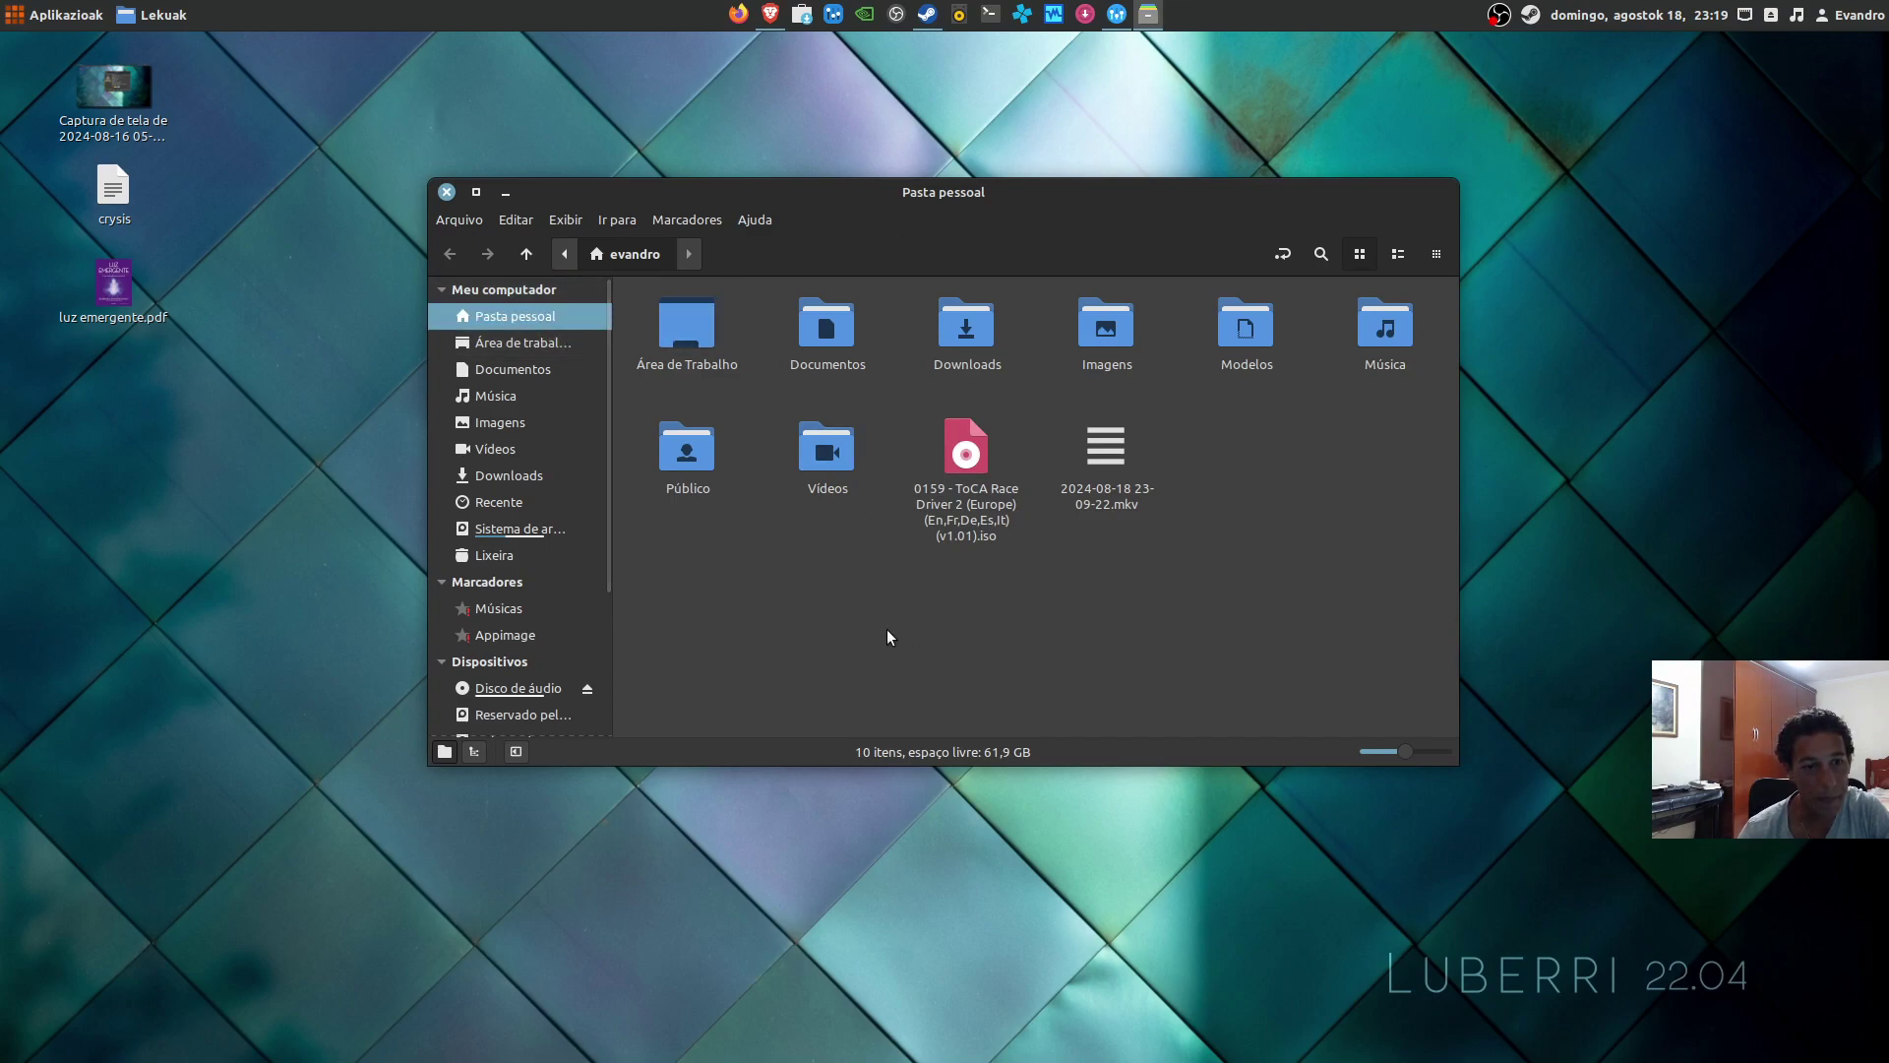
pyautogui.click(685, 345)
pyautogui.click(836, 335)
pyautogui.click(974, 335)
pyautogui.click(1117, 335)
pyautogui.click(1279, 336)
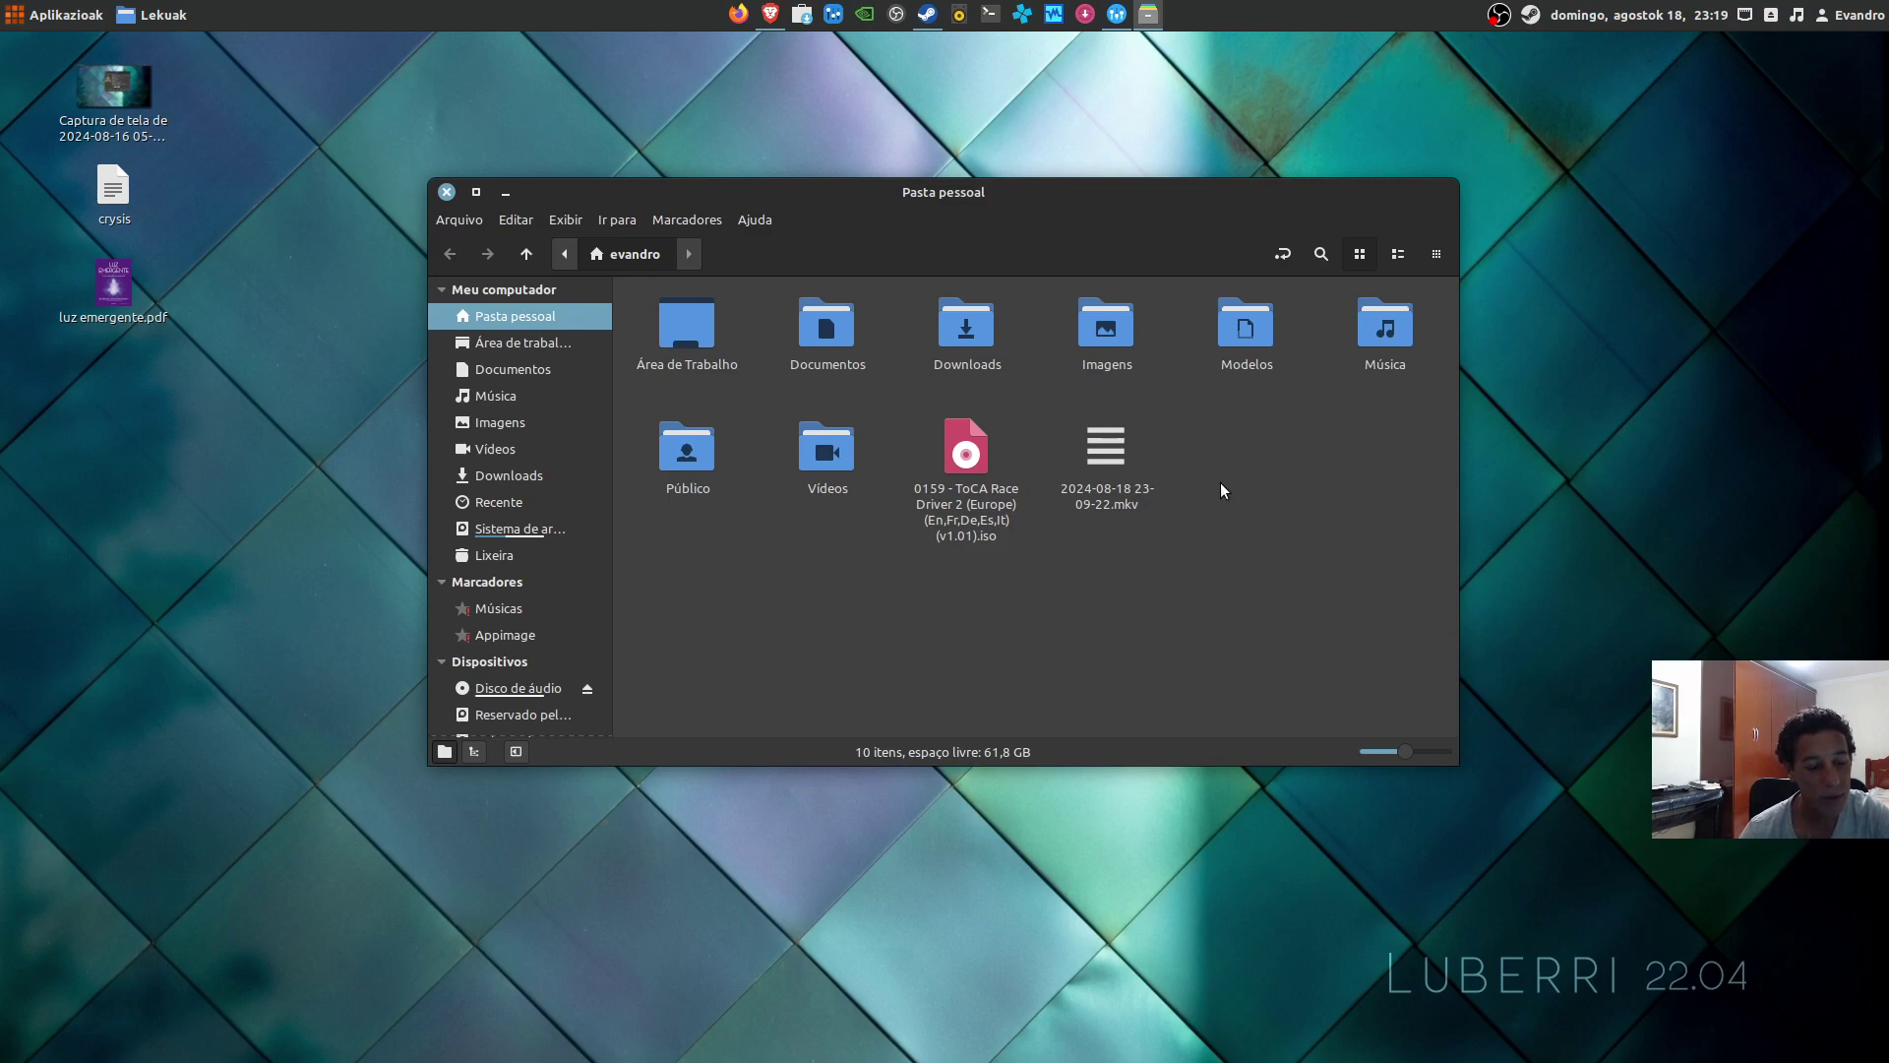
# Step: Show the hidden files and folders in the personal home folder, toggling their visibility to compare both views
pyautogui.hotkey('ctrl', 'h')
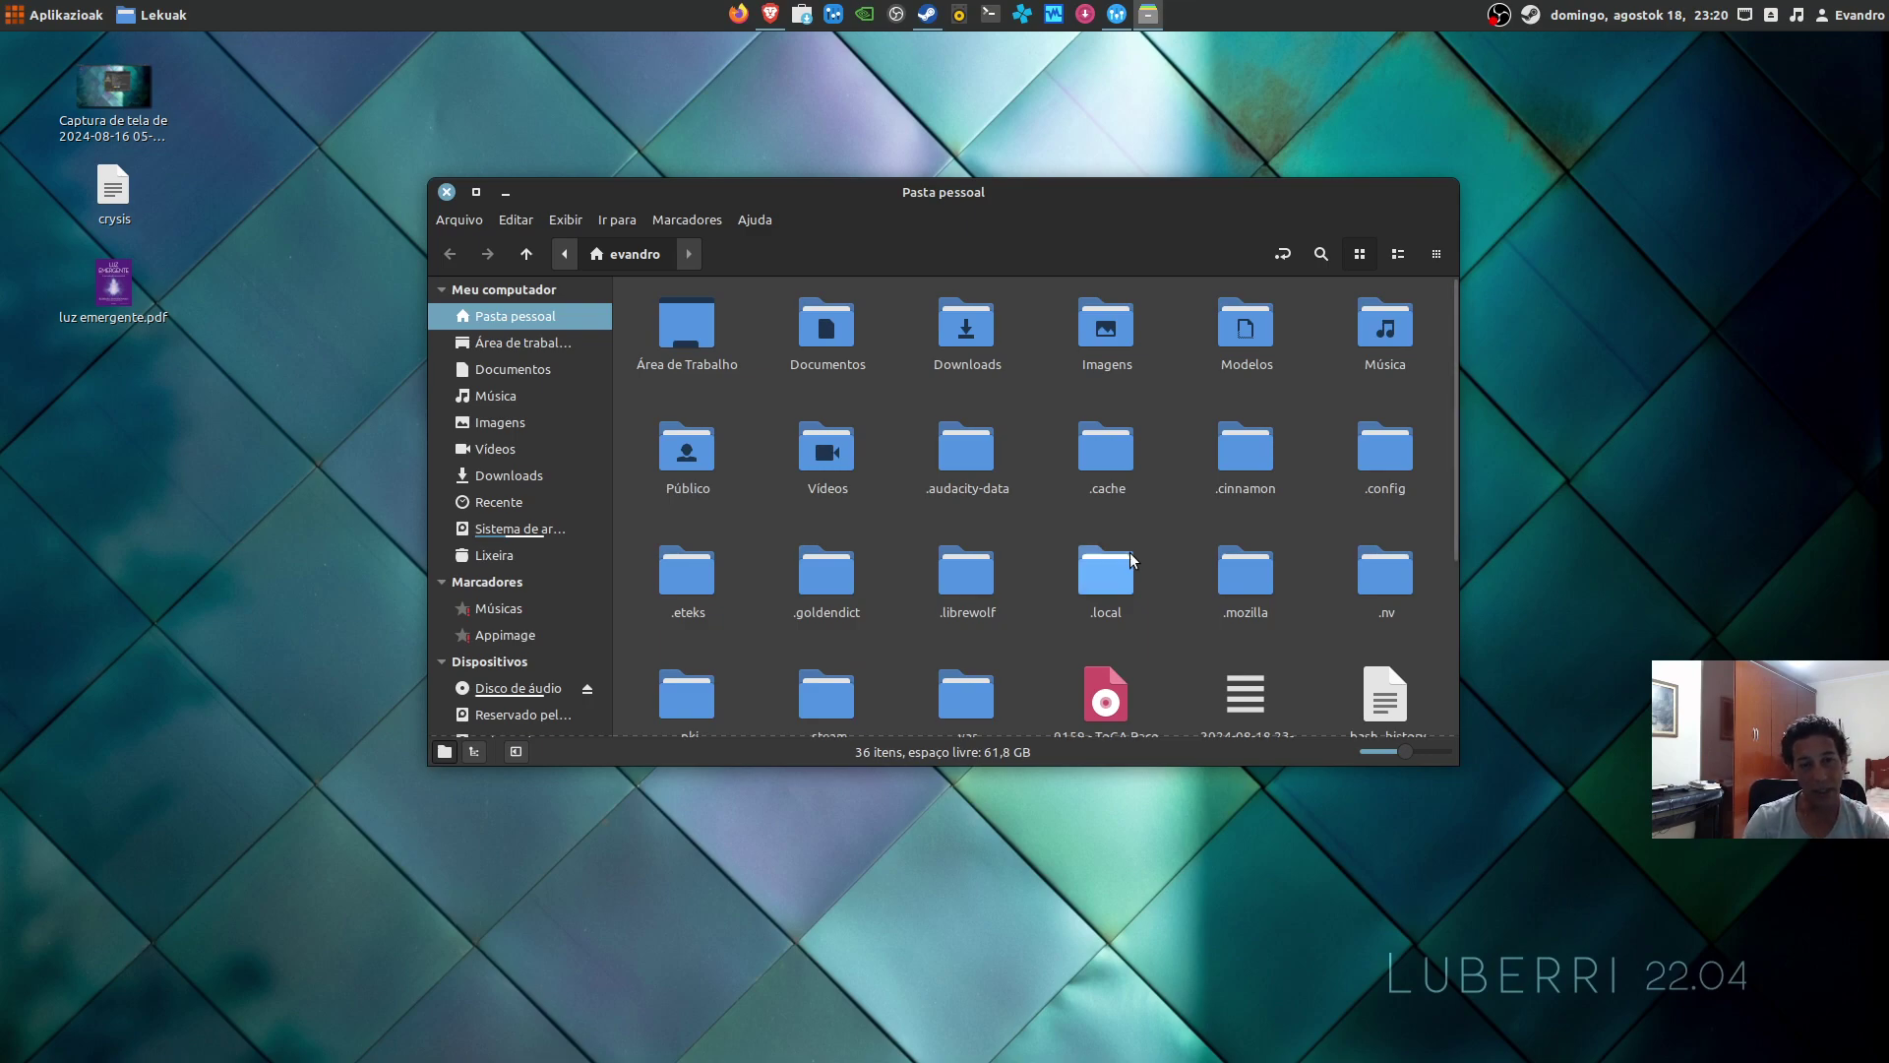
pyautogui.hotkey('ctrl', 'h')
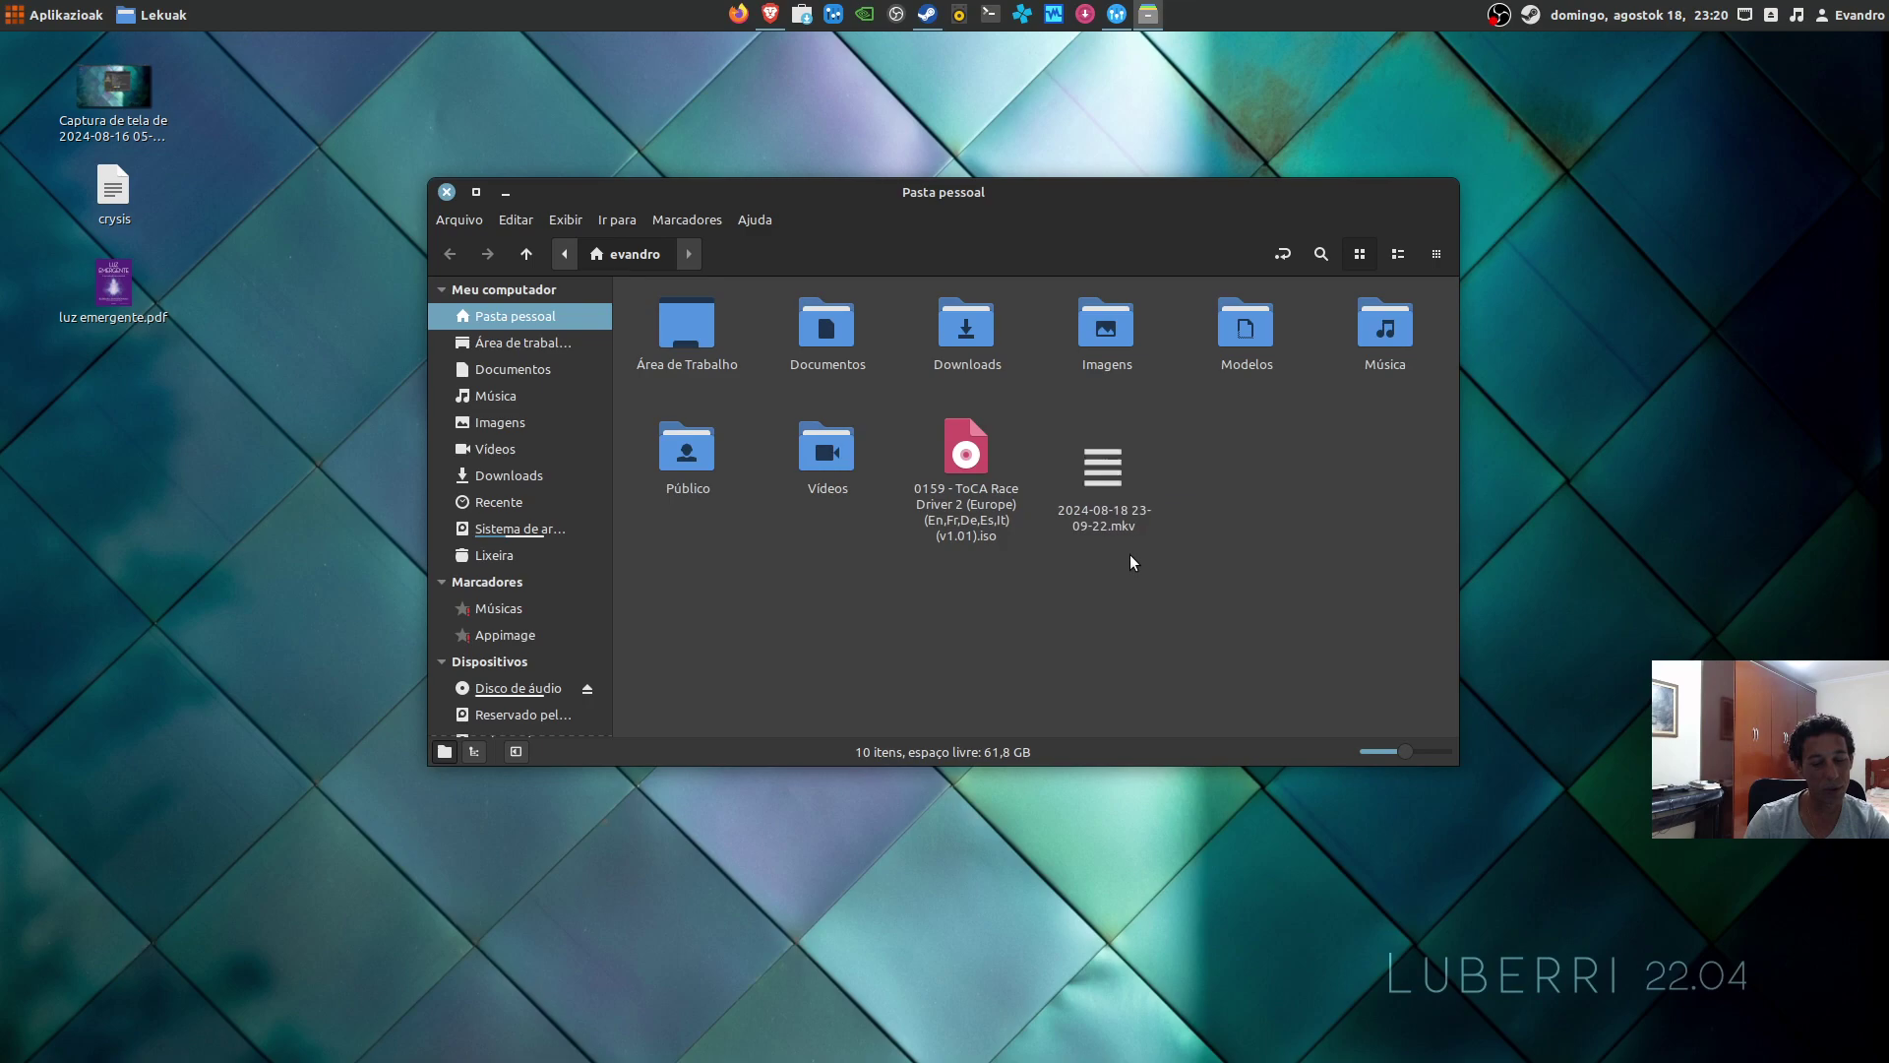
pyautogui.hotkey('ctrl', 'h')
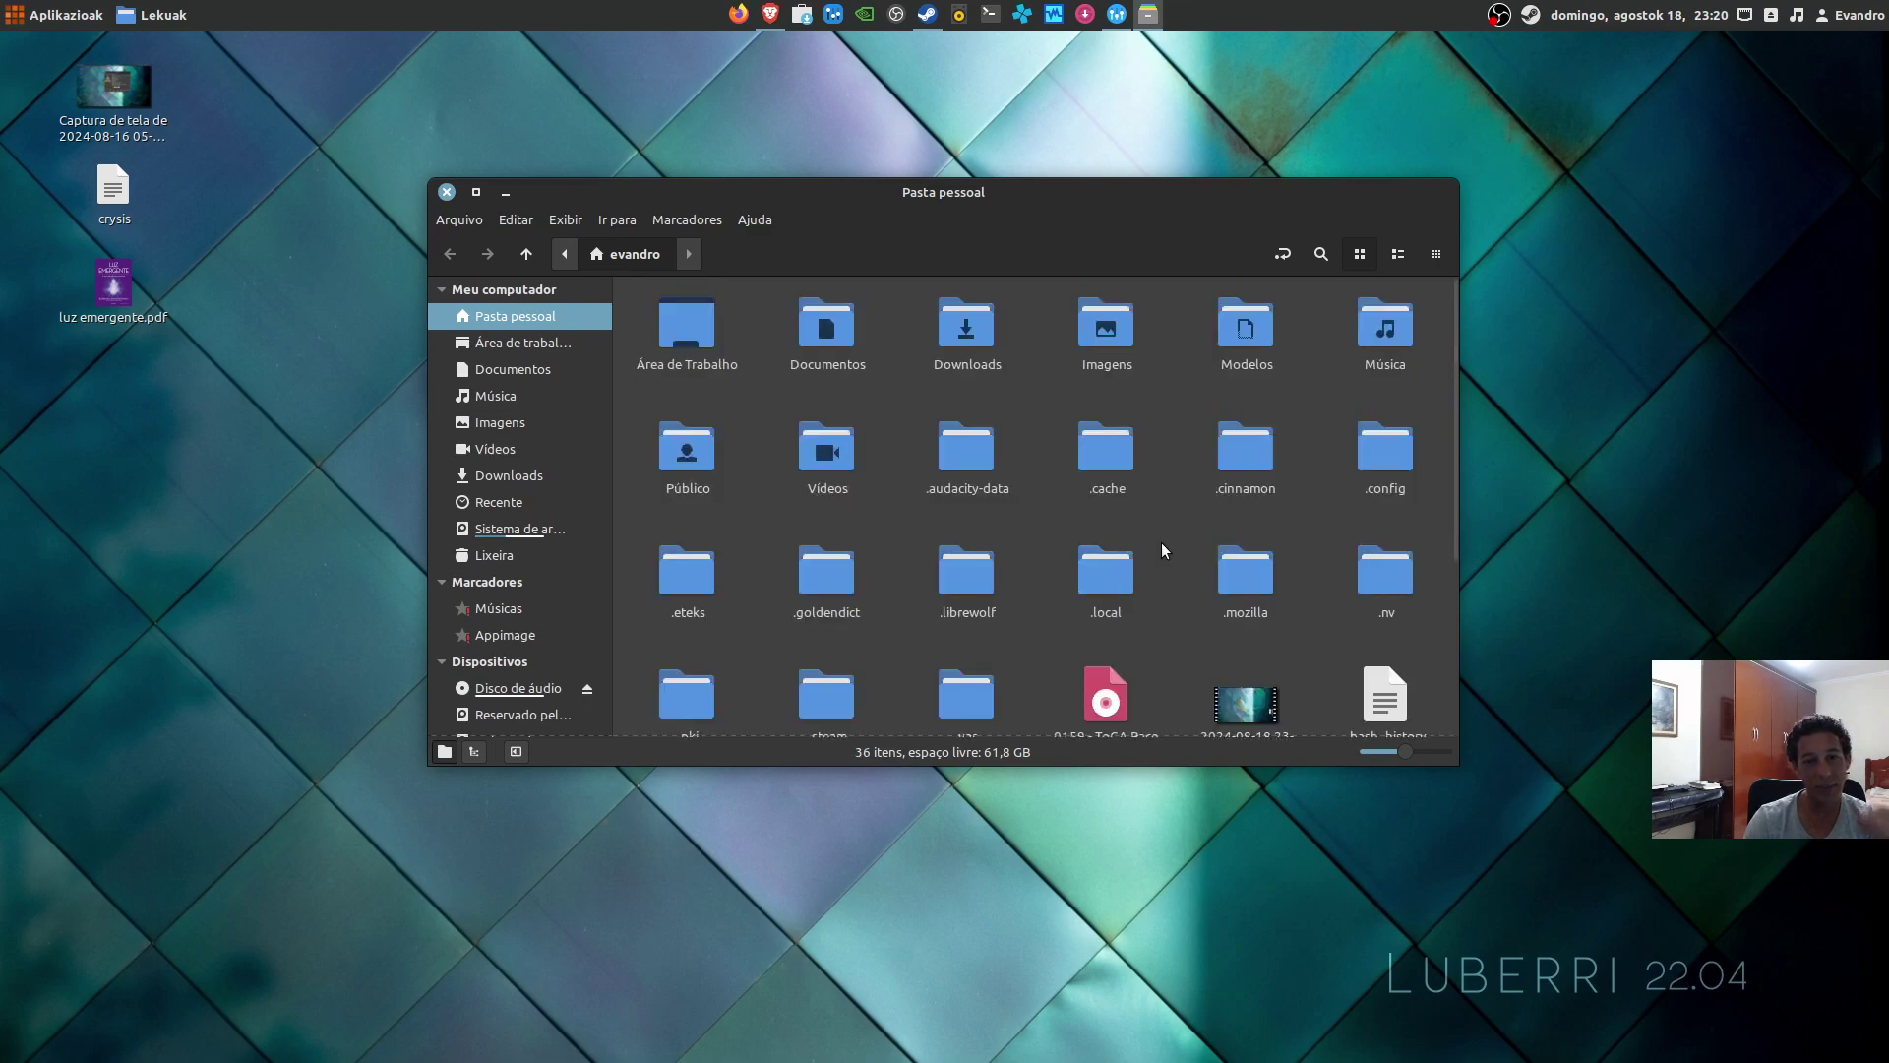
pyautogui.click(1089, 493)
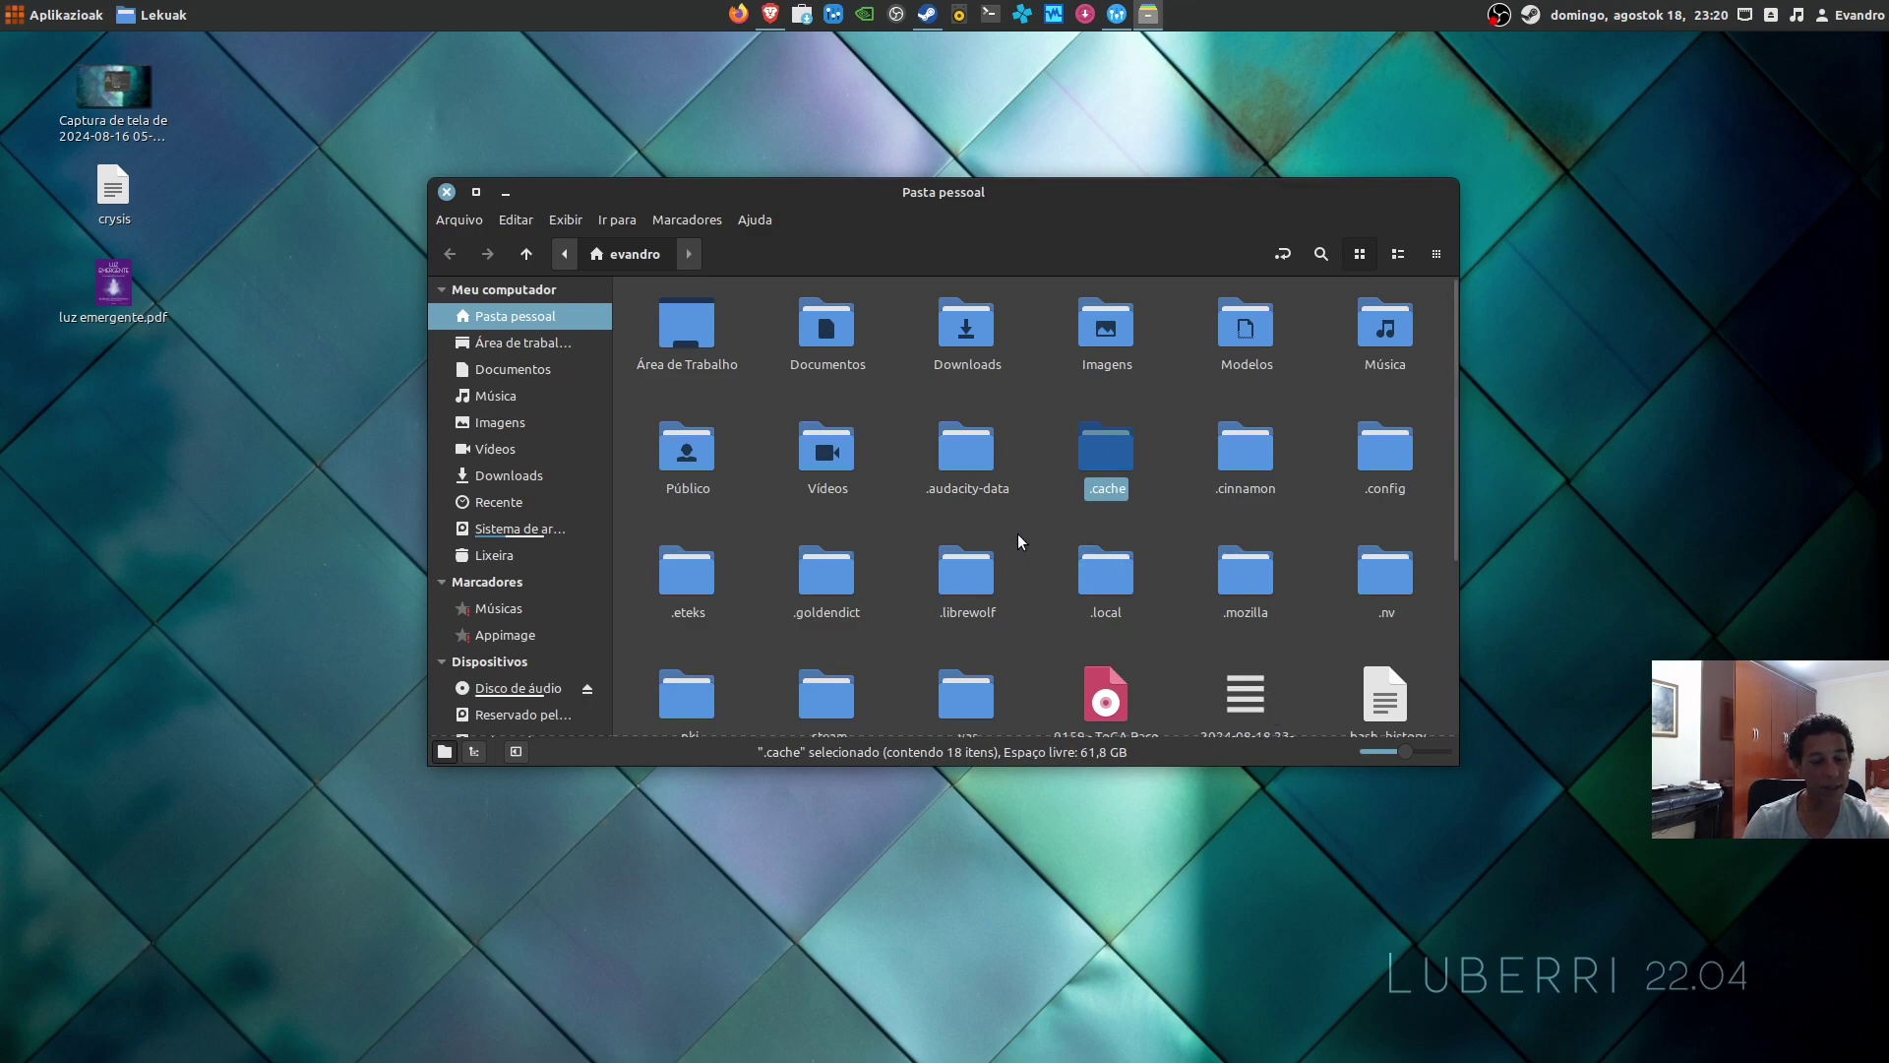
pyautogui.hotkey('ctrl', 'h')
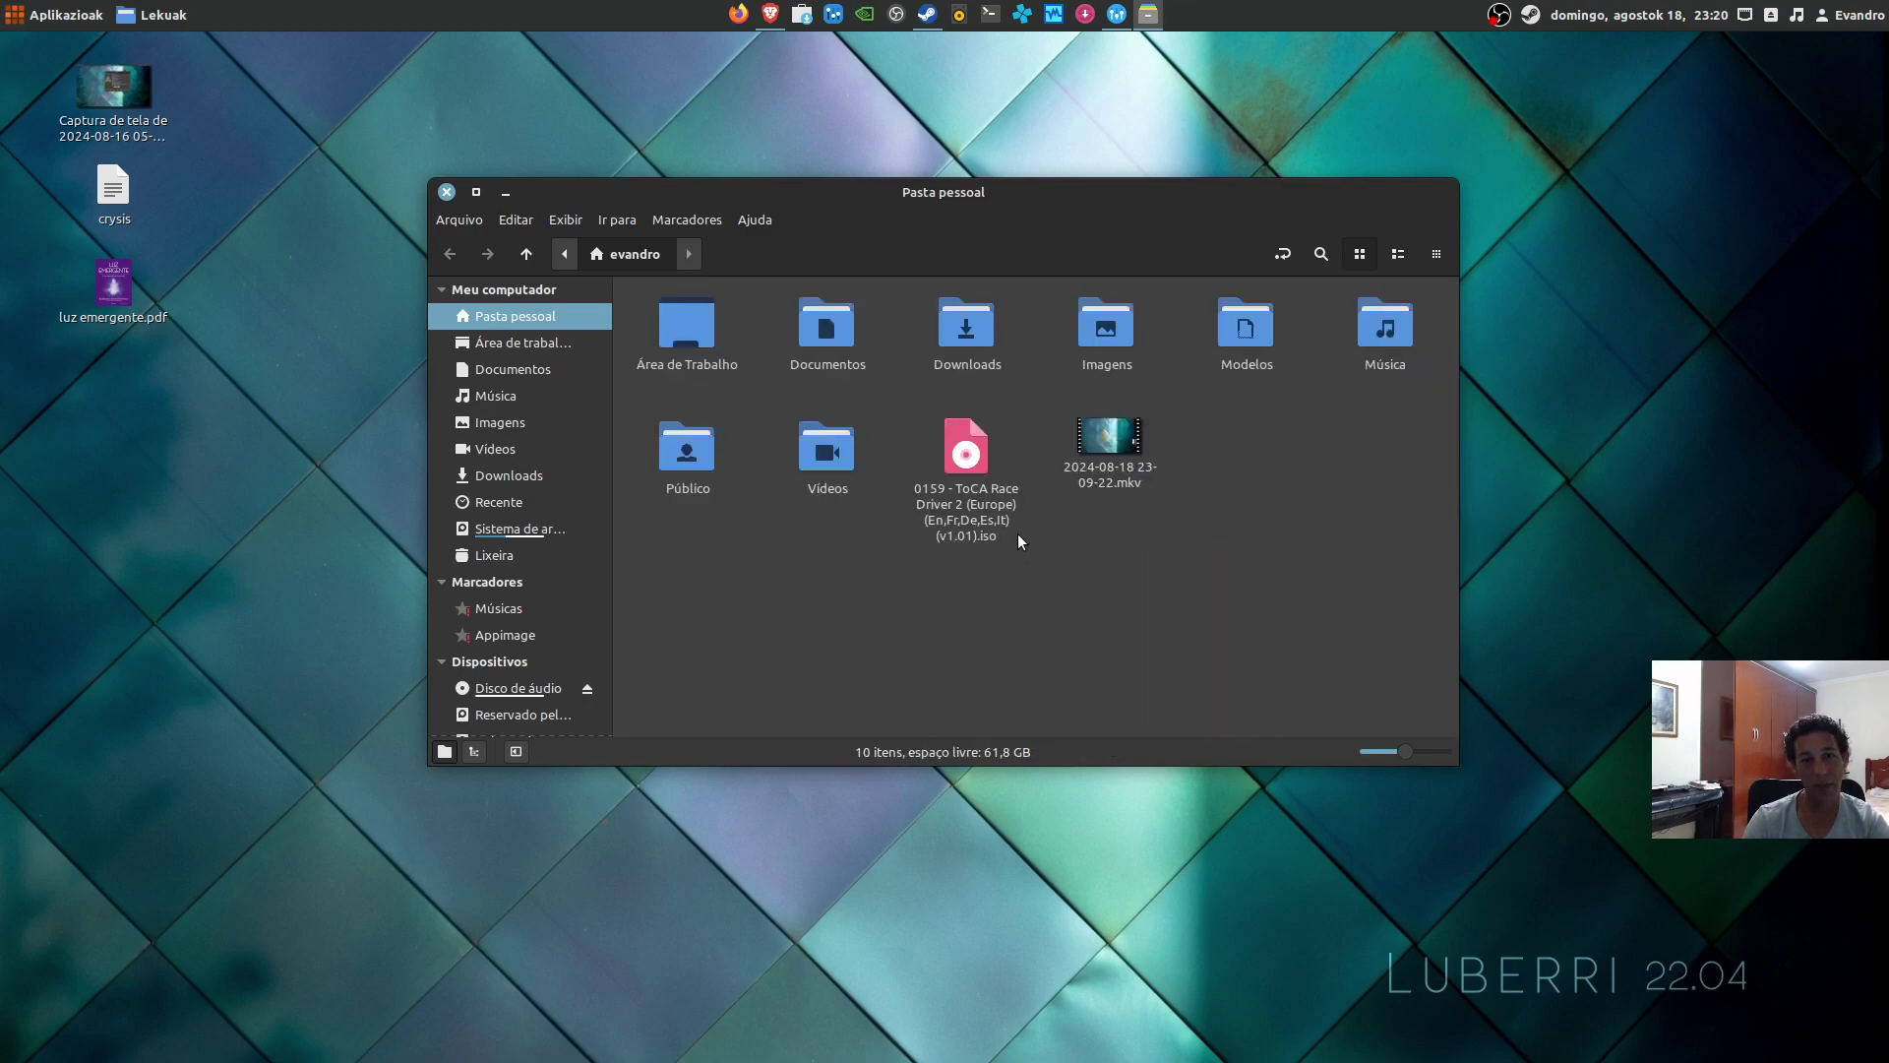
pyautogui.hotkey('ctrl', 'h')
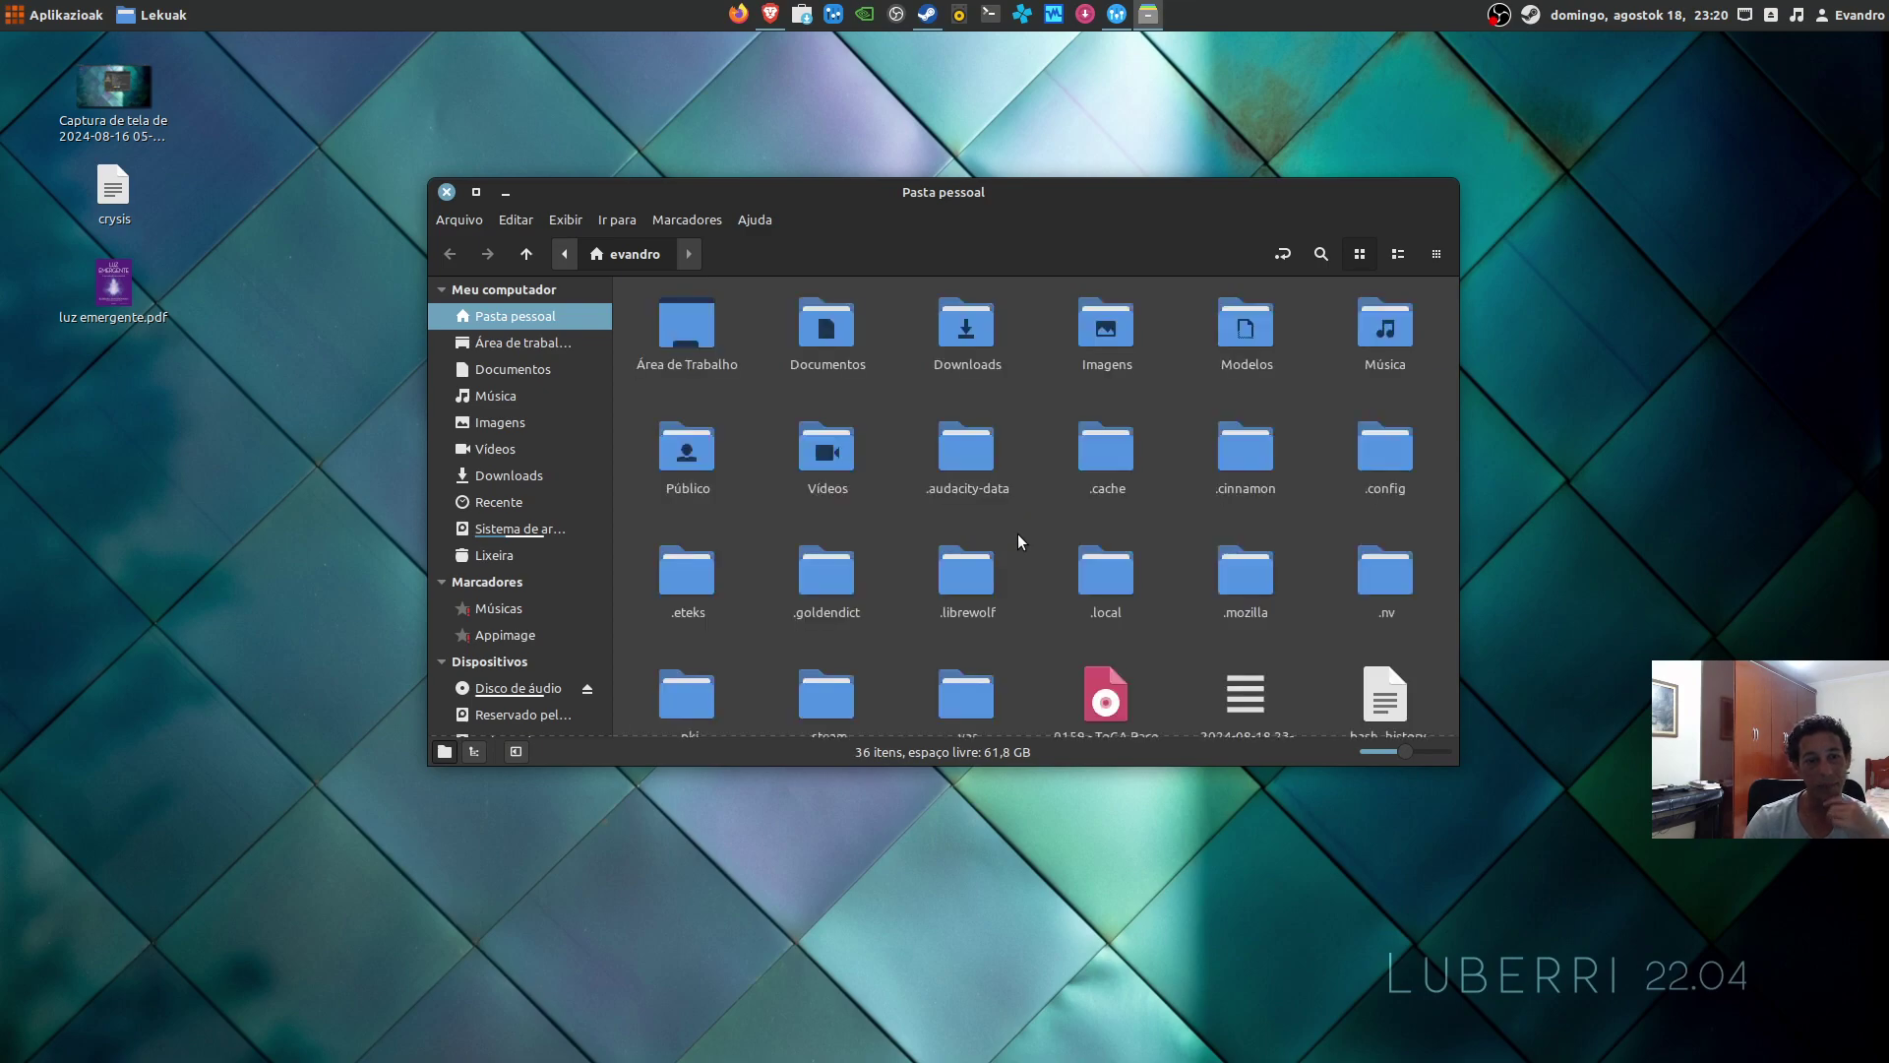
# Step: Open the hidden .steam folder and enter its debian-installation subfolder
pyautogui.scroll(-2, 1017, 533)
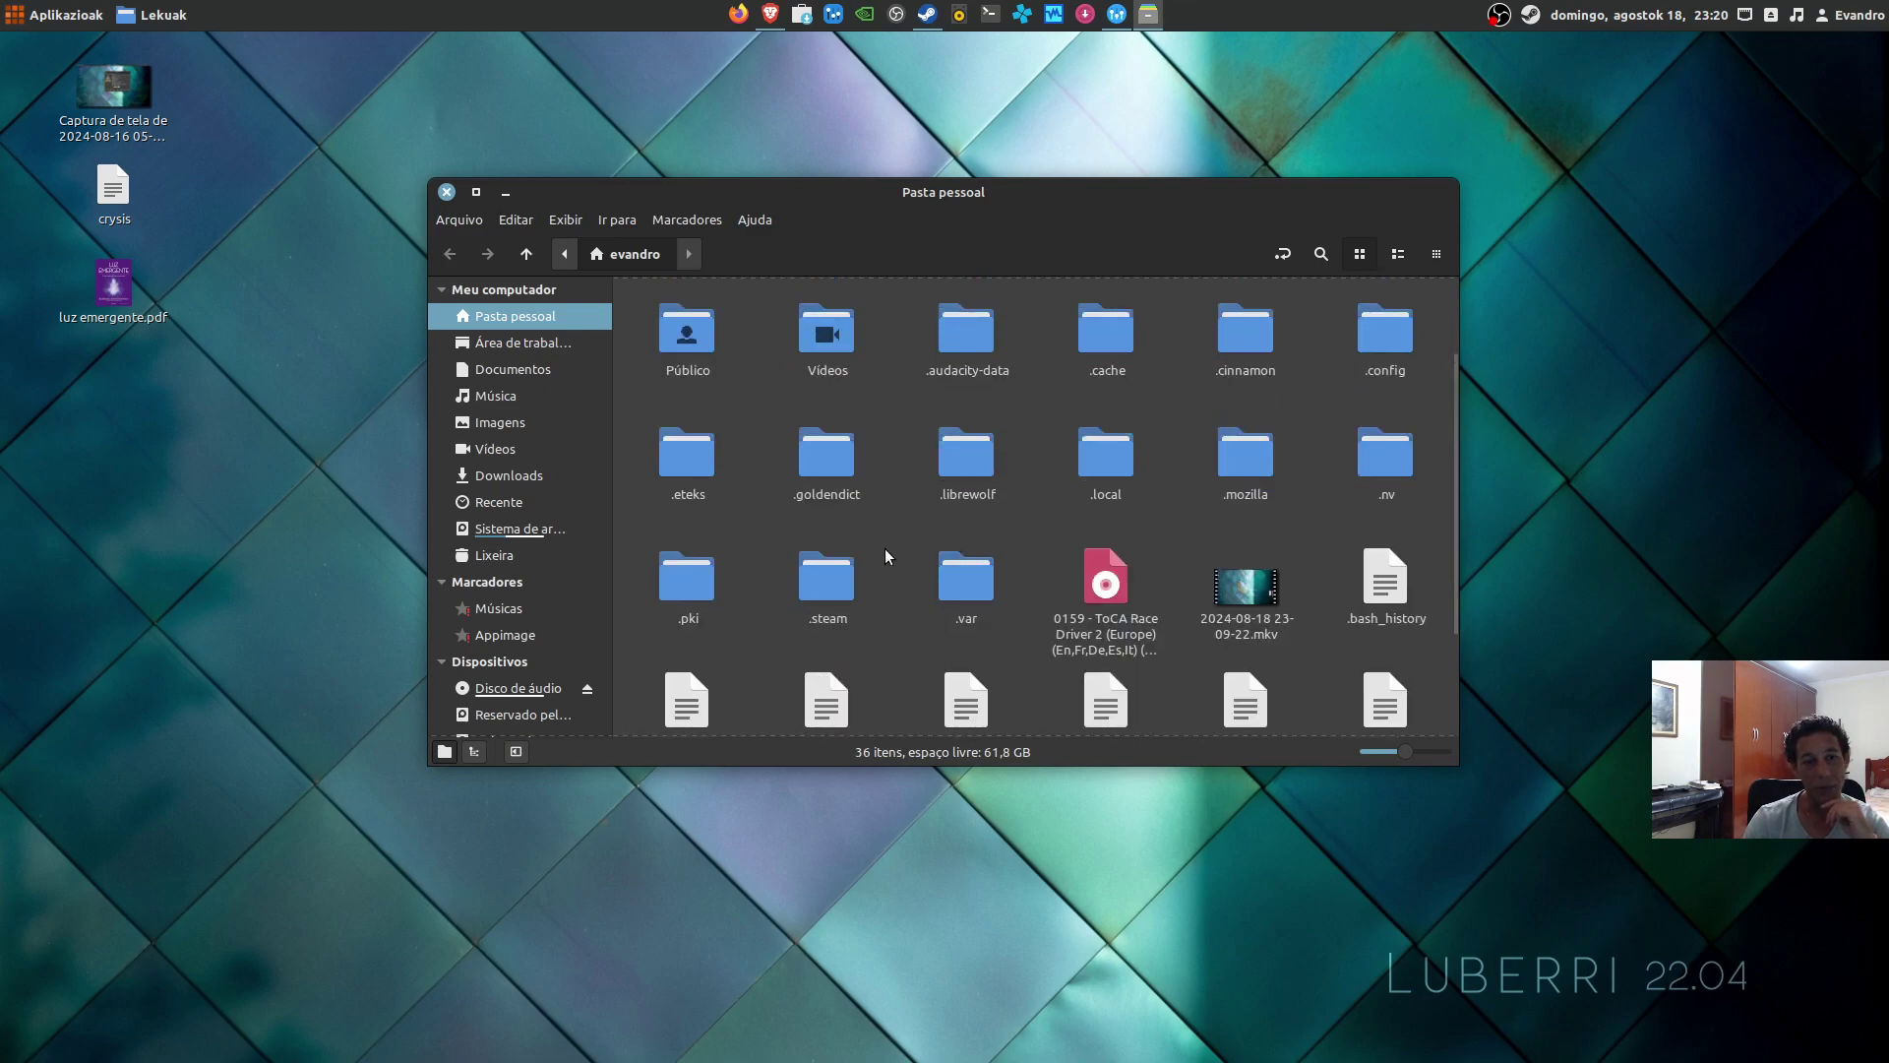
pyautogui.doubleClick(844, 582)
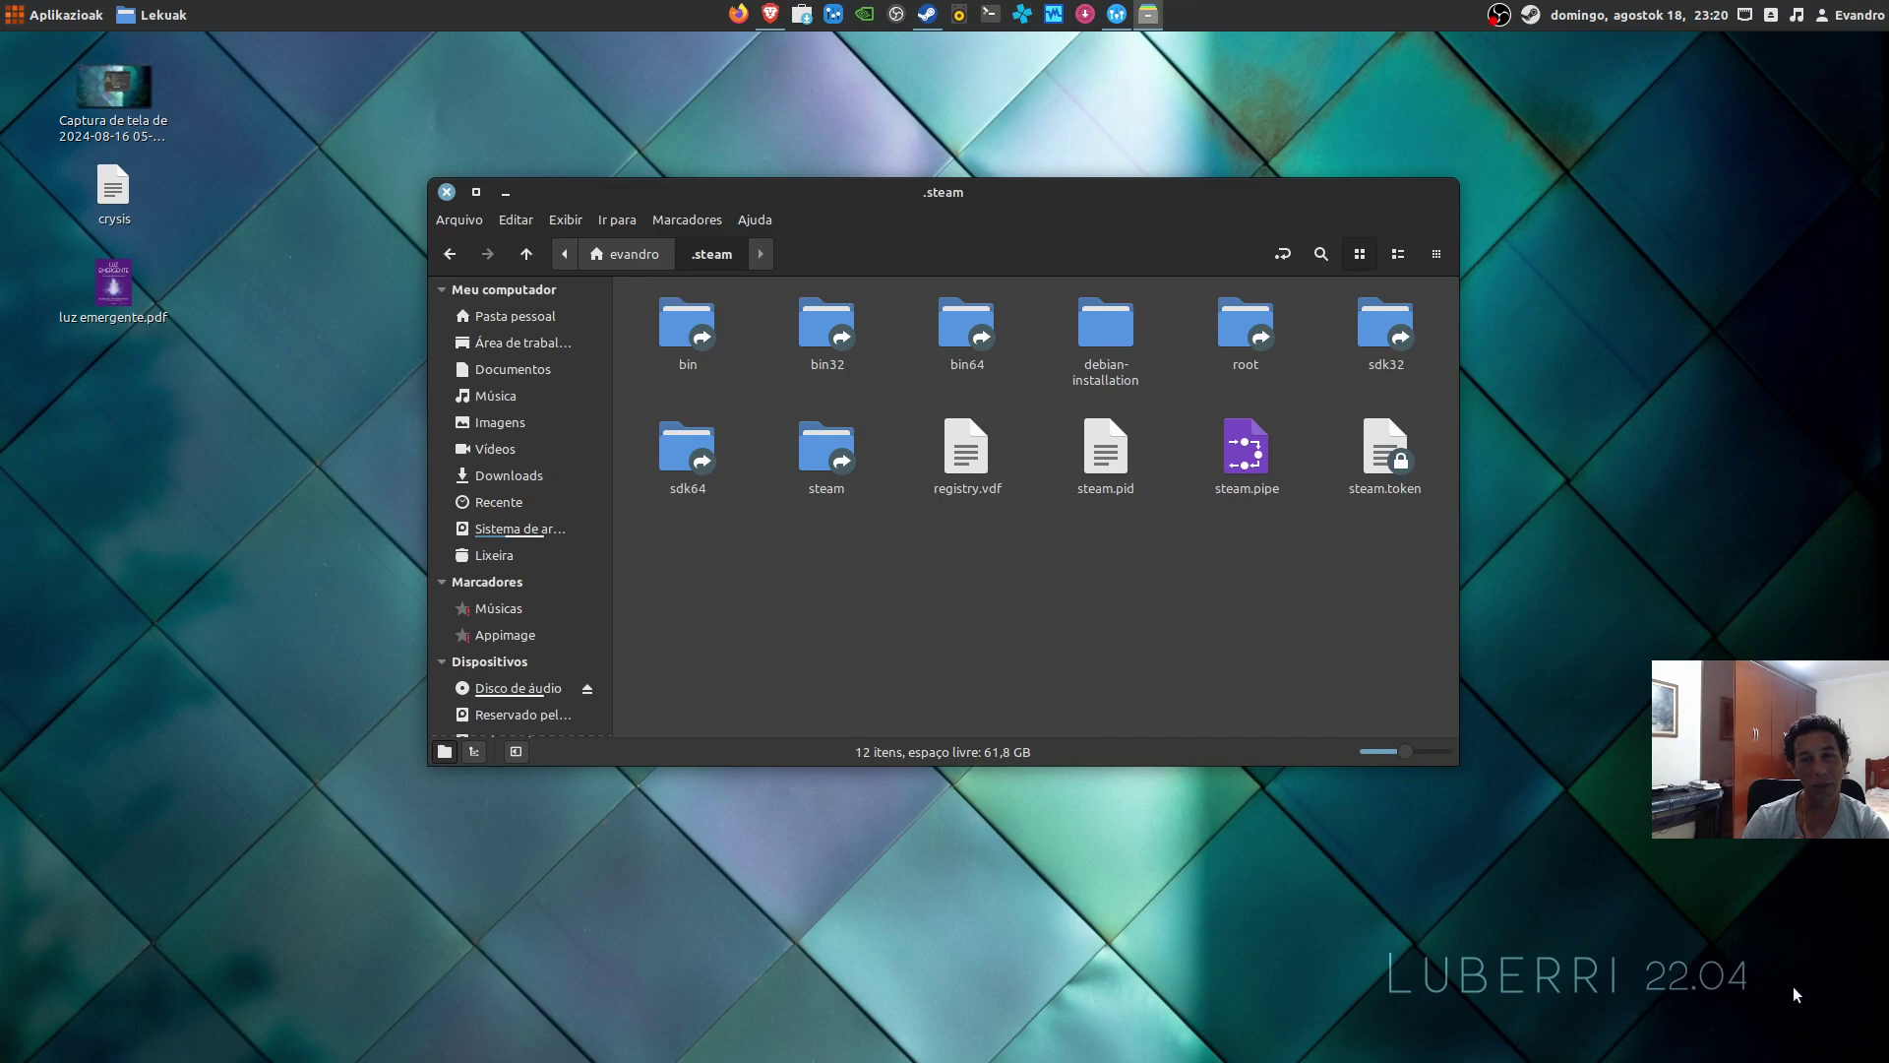
pyautogui.click(1110, 338)
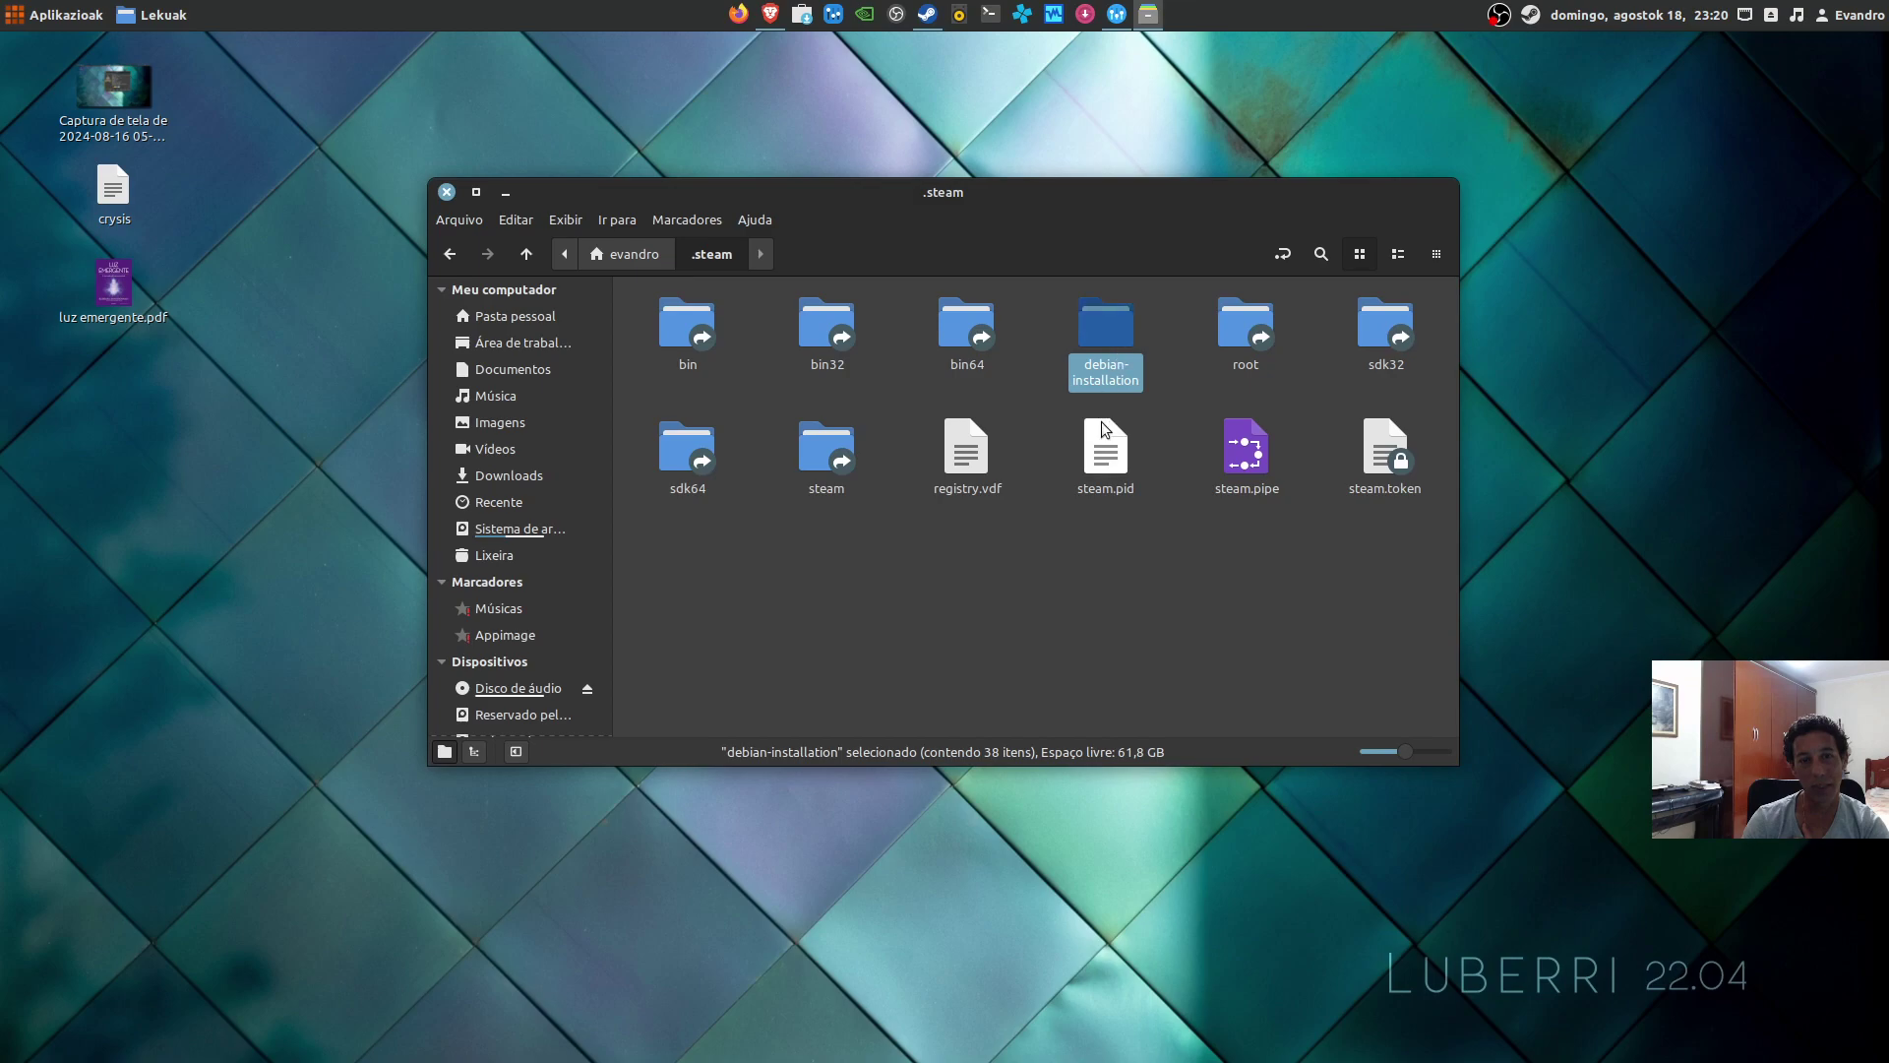
pyautogui.click(1196, 592)
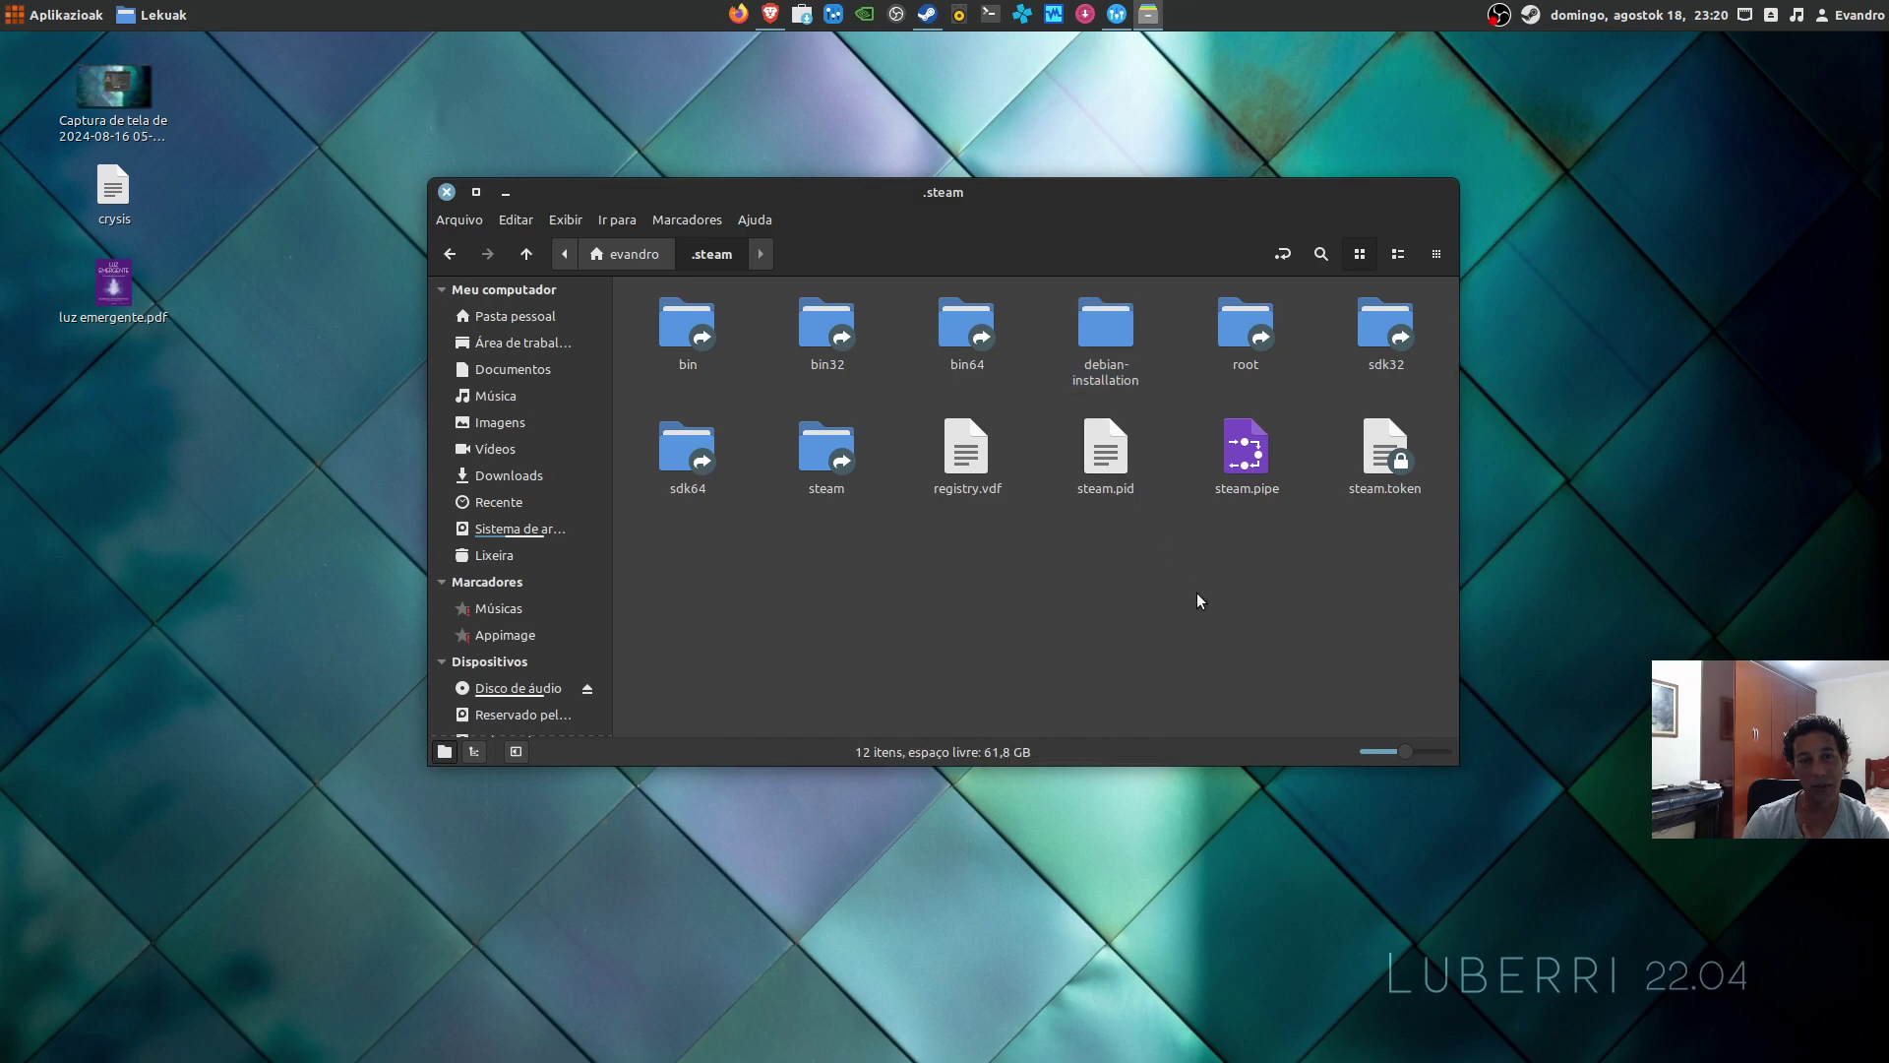
pyautogui.click(1100, 335)
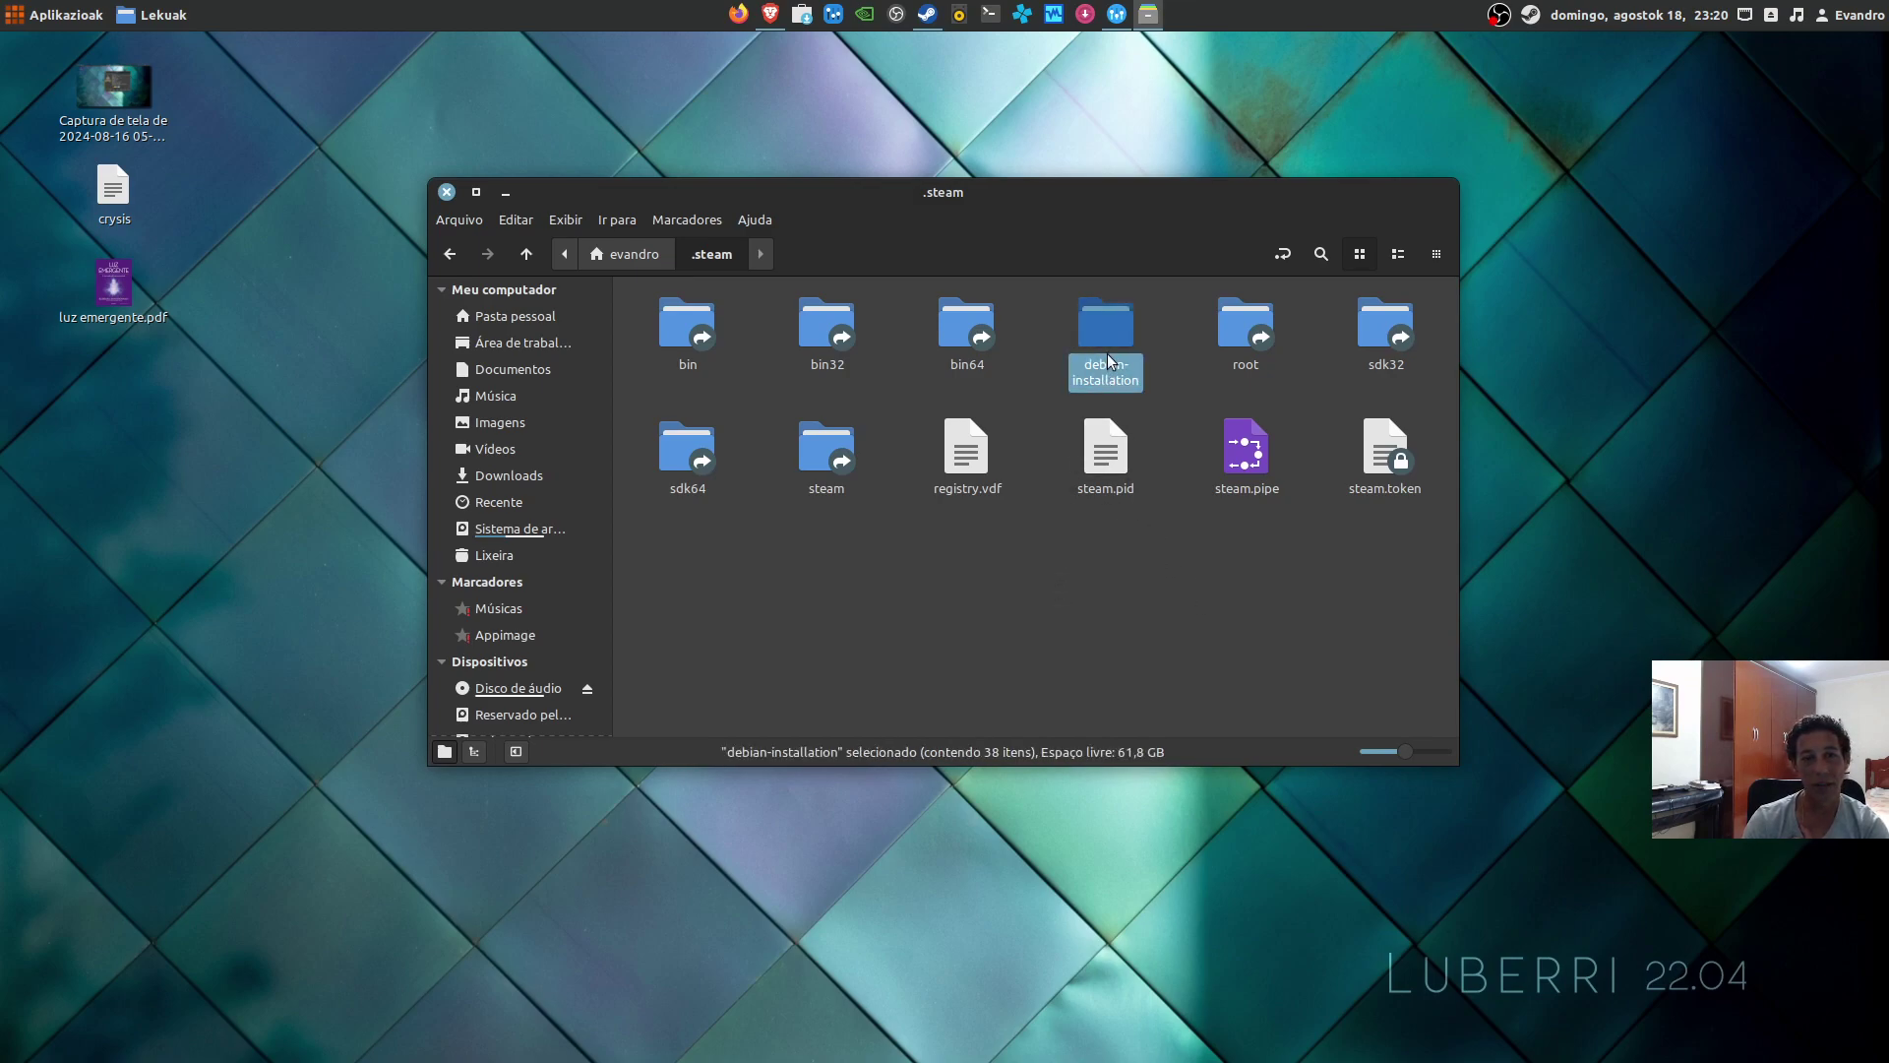
pyautogui.click(1157, 327)
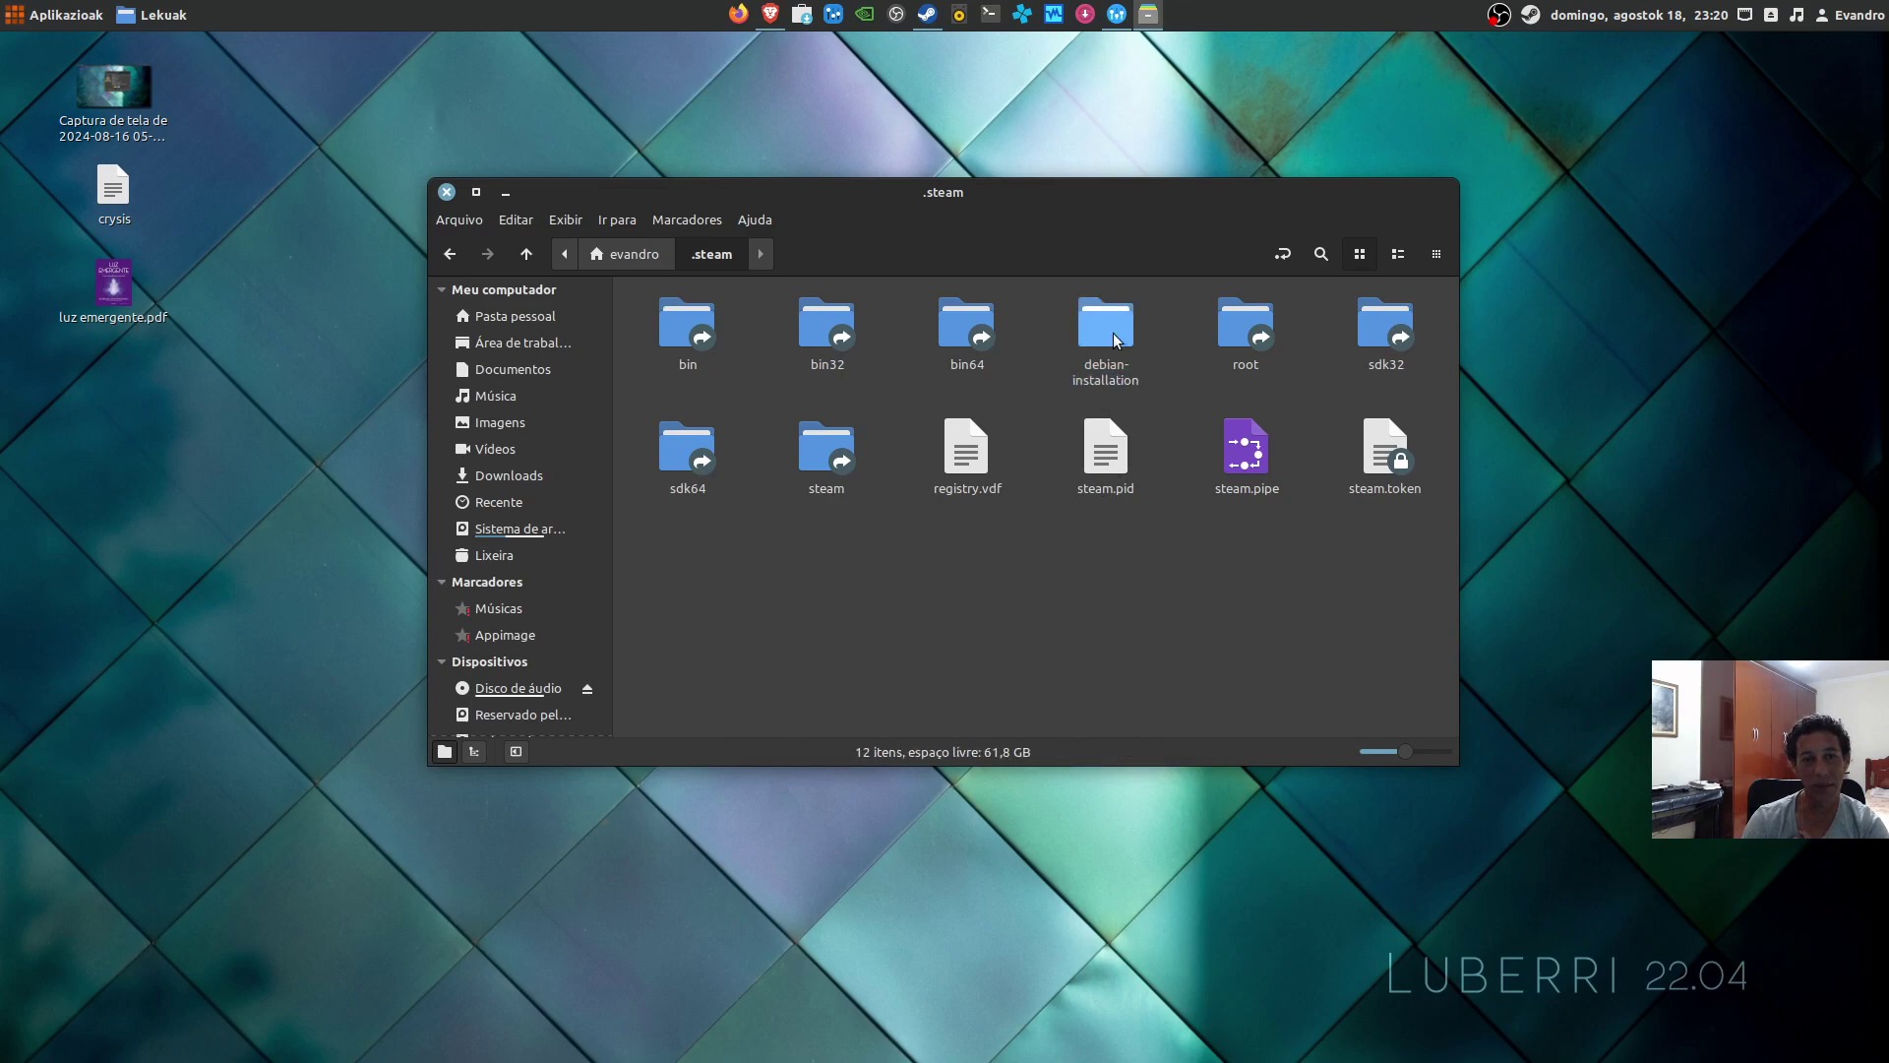
pyautogui.doubleClick(1115, 339)
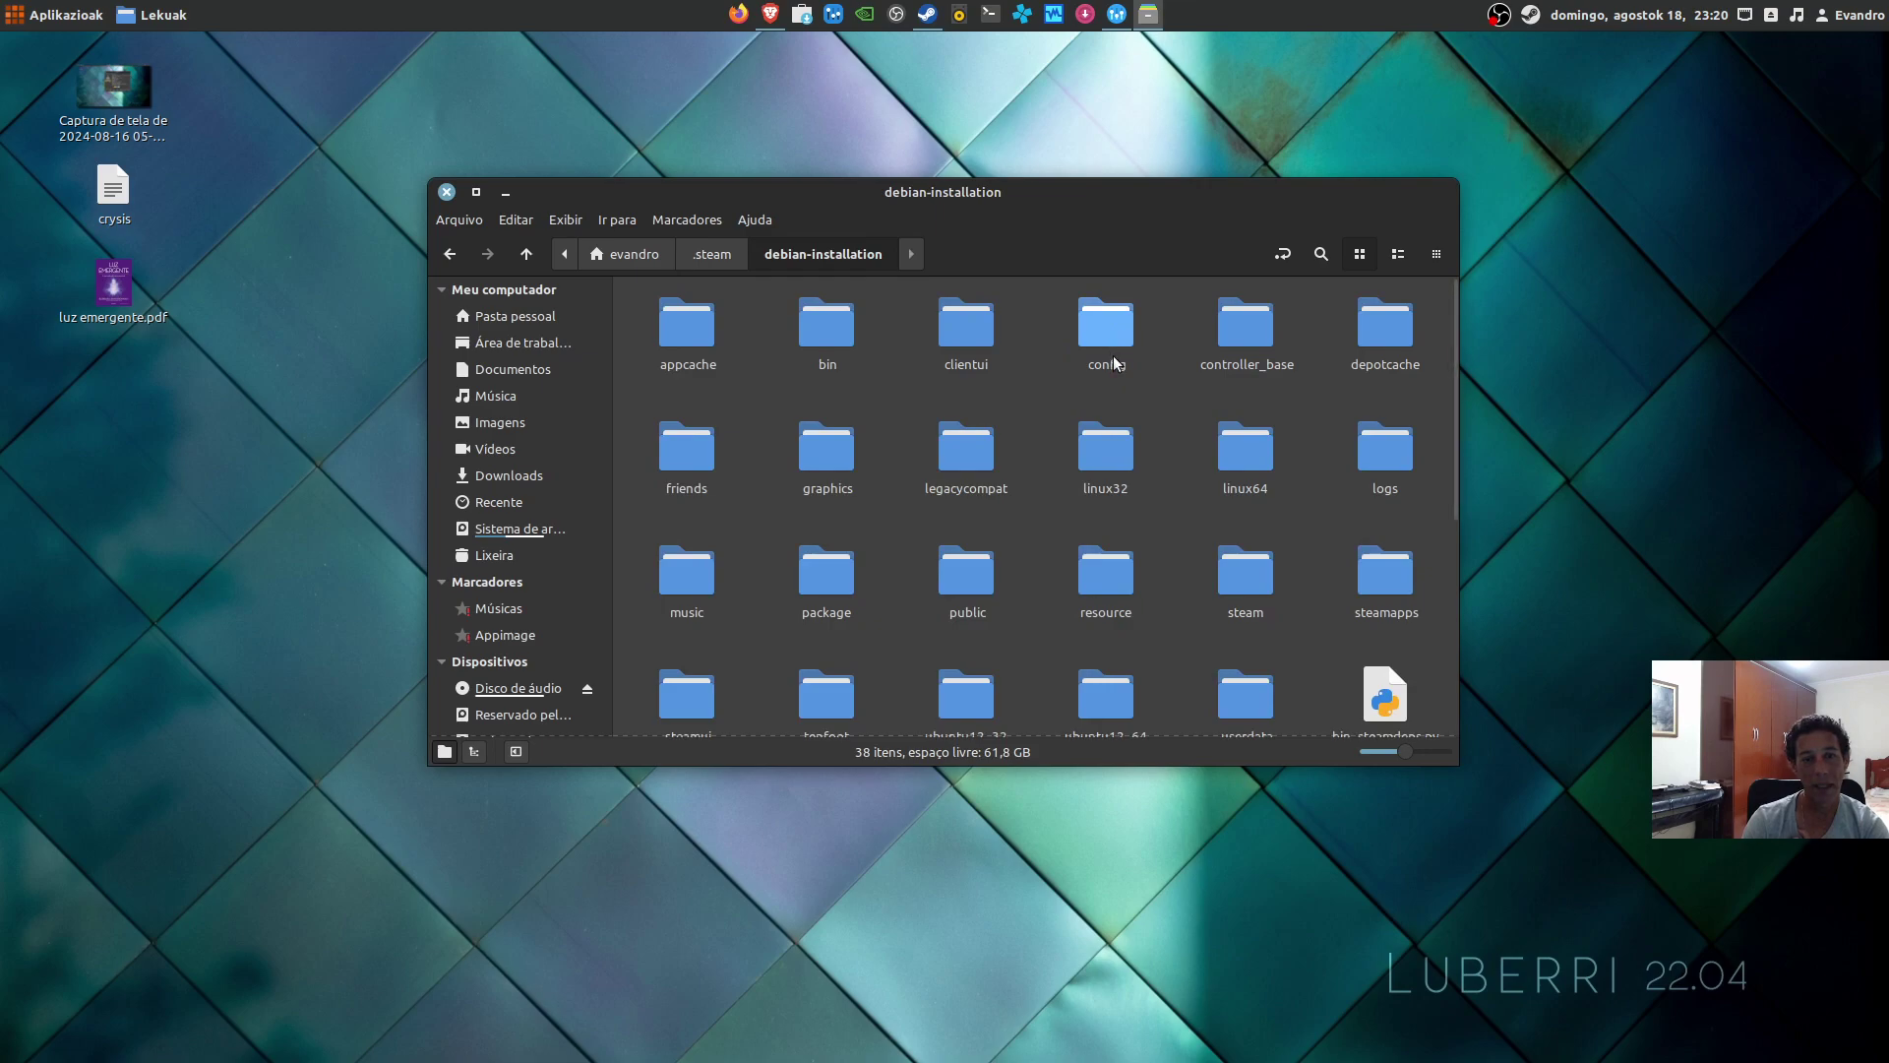
# Step: Open the game's difficulty configuration folder at steamapps/common/Crysis Remastered/Game/Config
pyautogui.click(1389, 582)
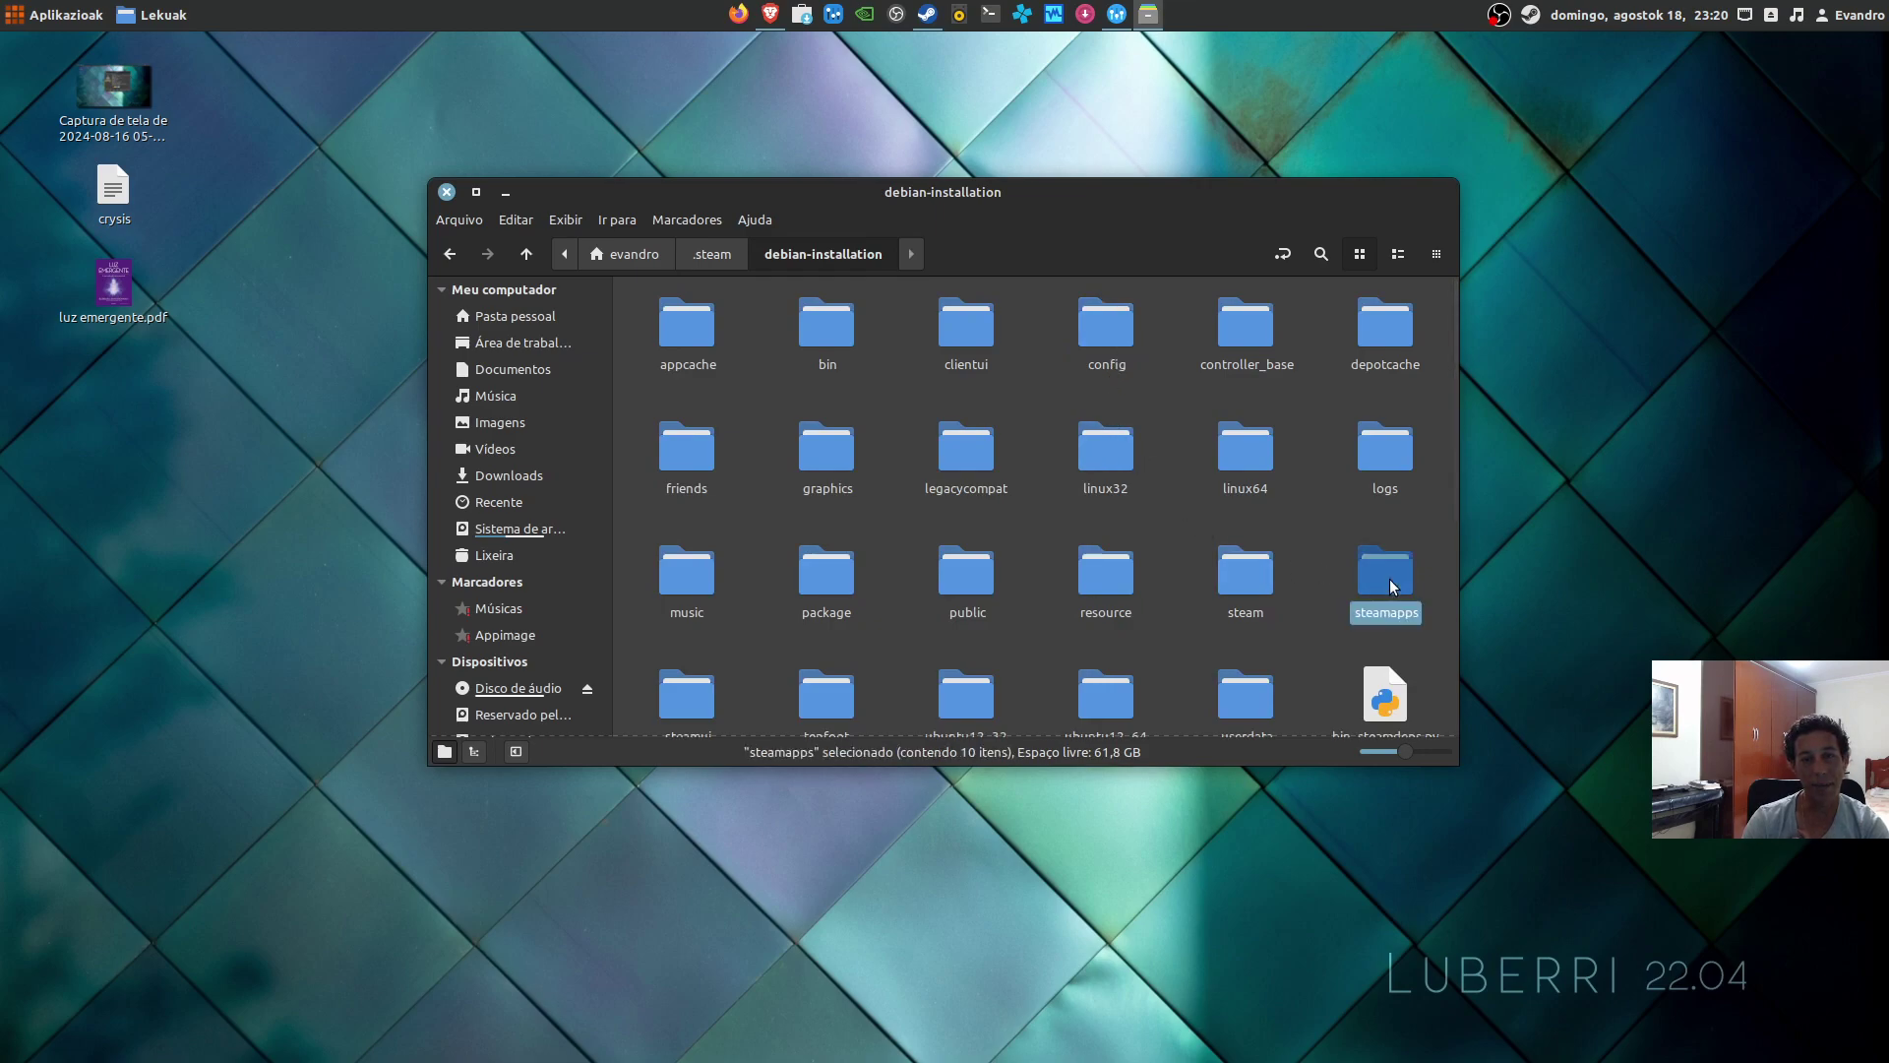
pyautogui.doubleClick(1390, 583)
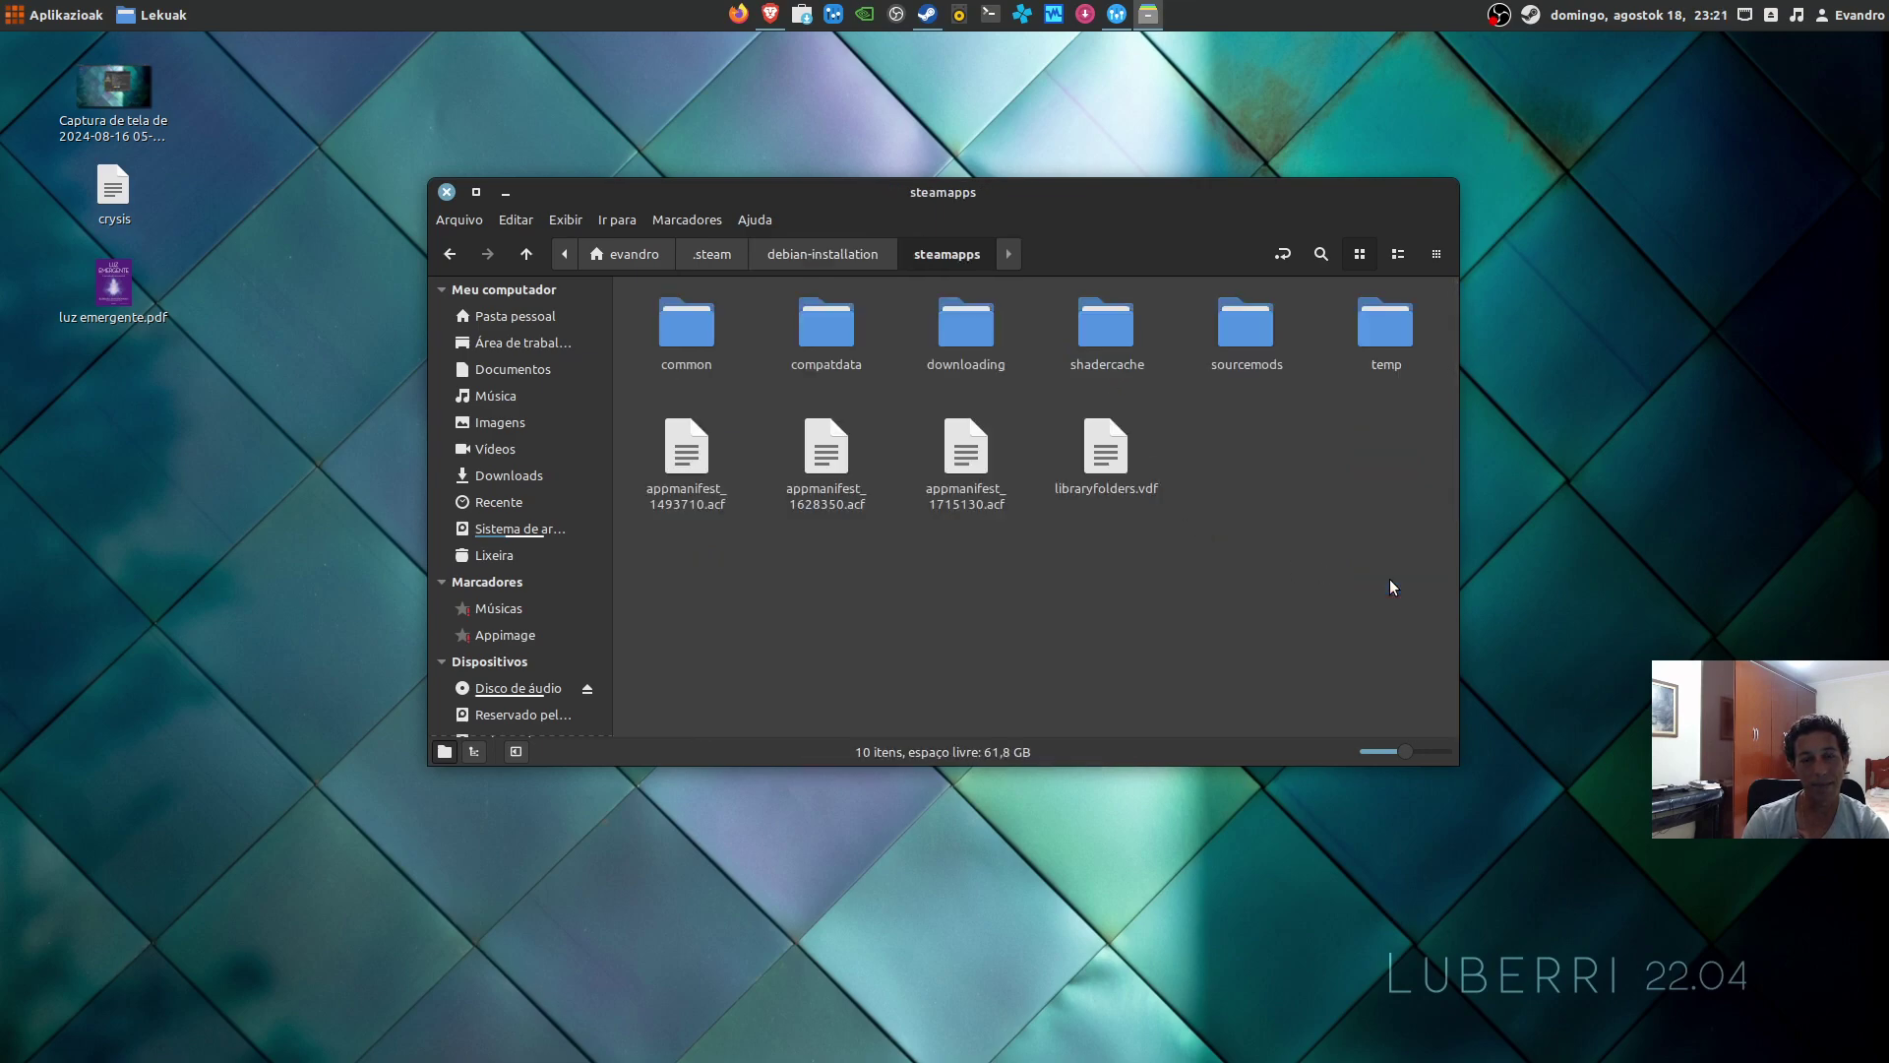
pyautogui.doubleClick(671, 334)
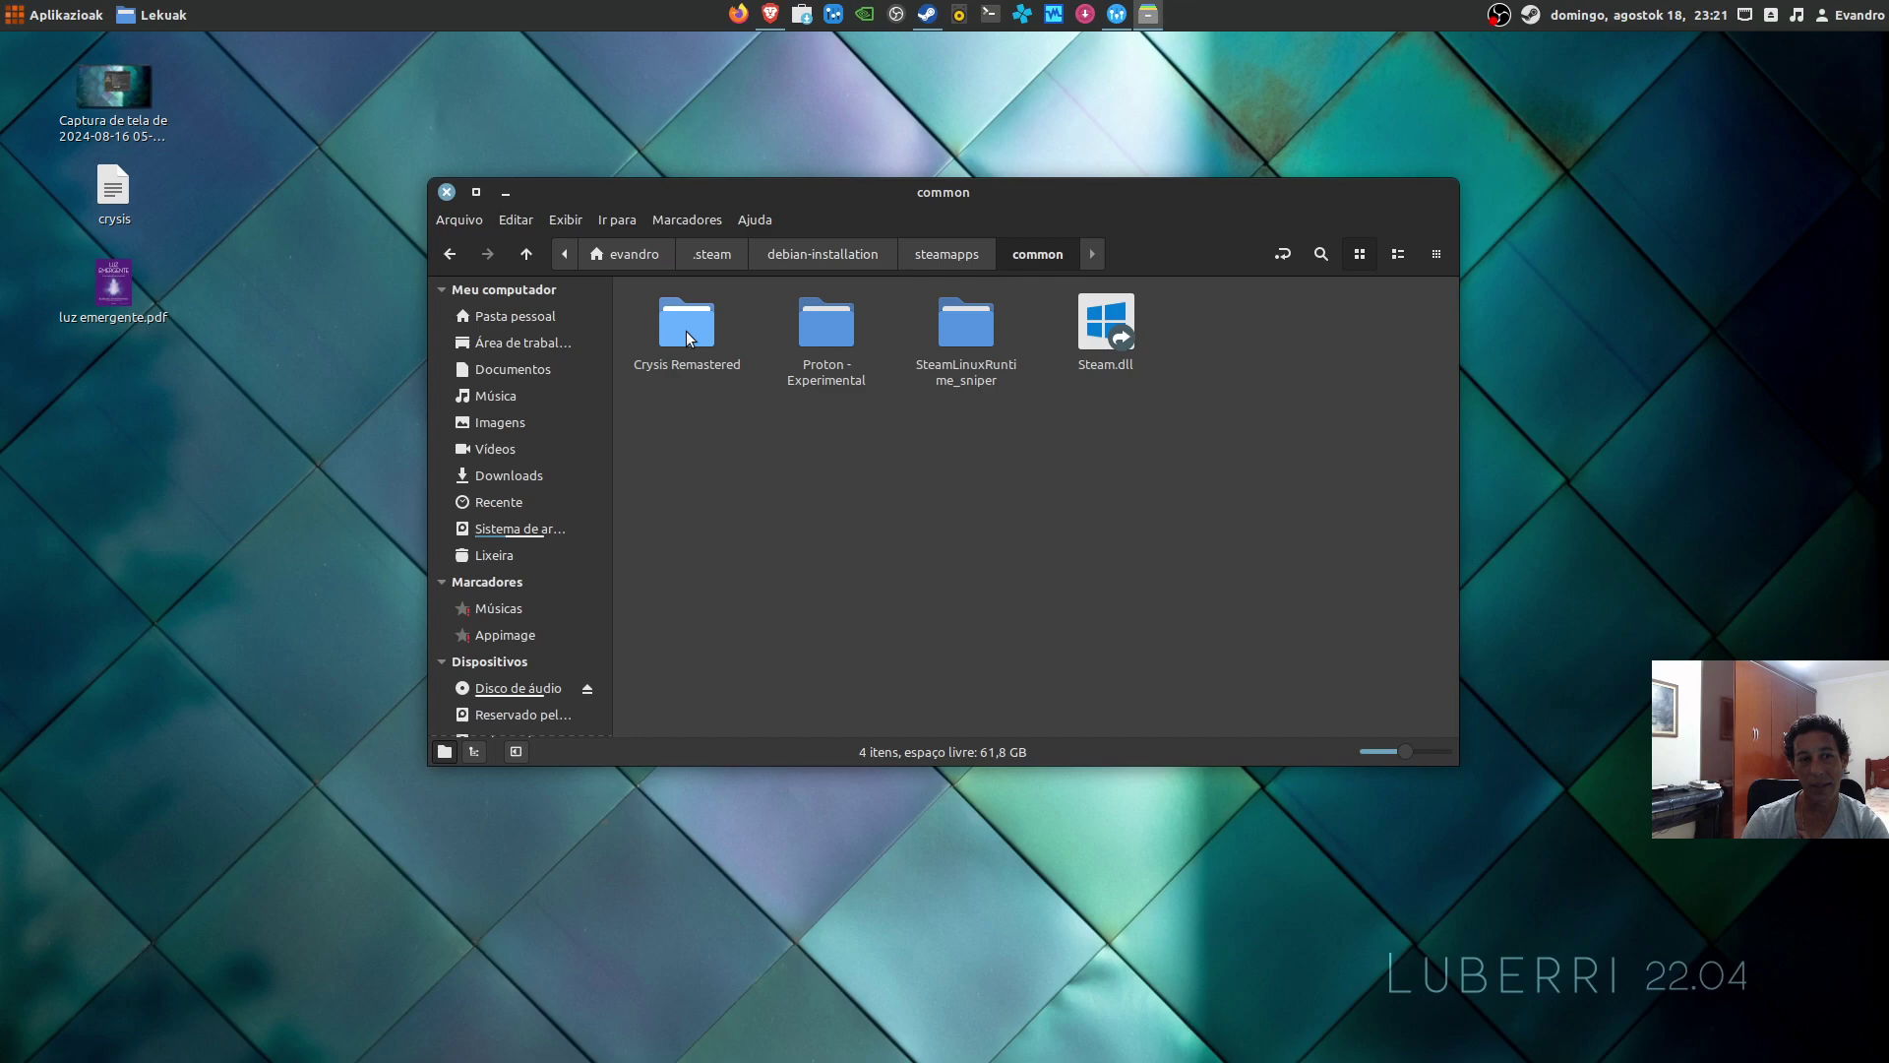
pyautogui.doubleClick(687, 327)
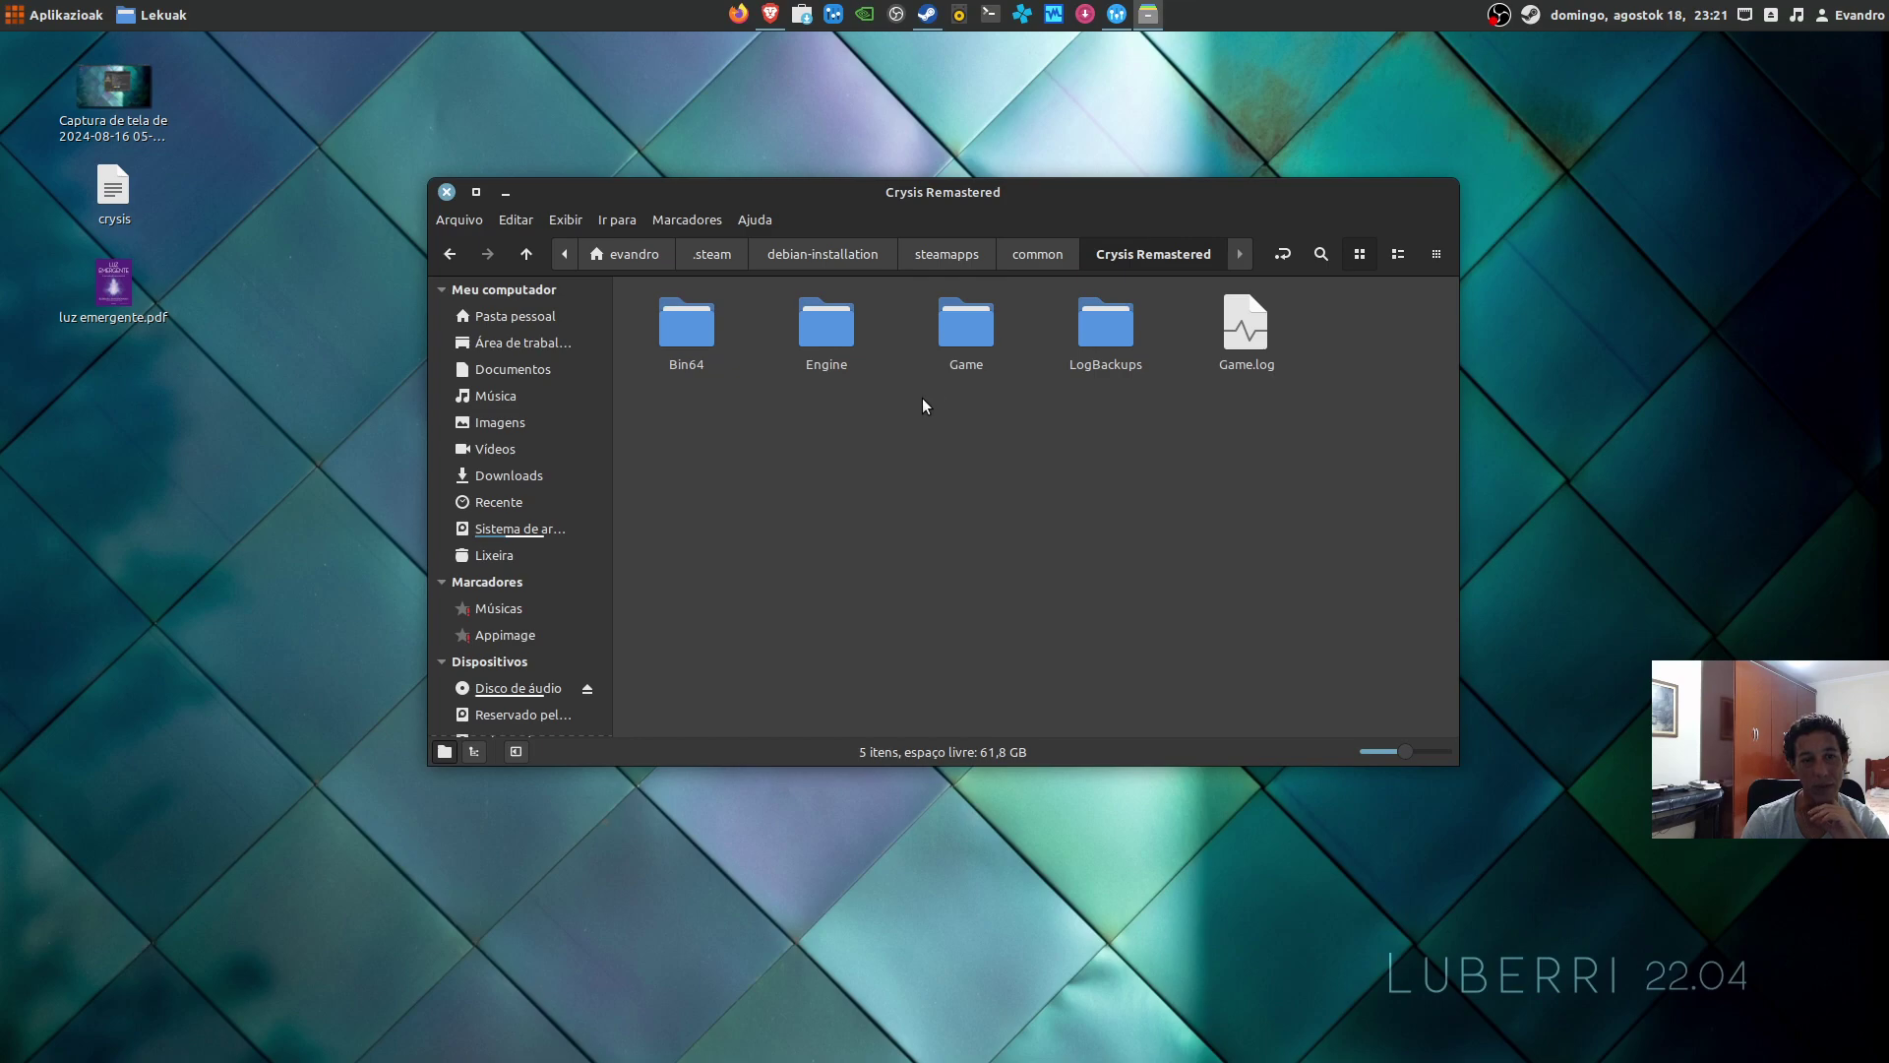
pyautogui.doubleClick(963, 336)
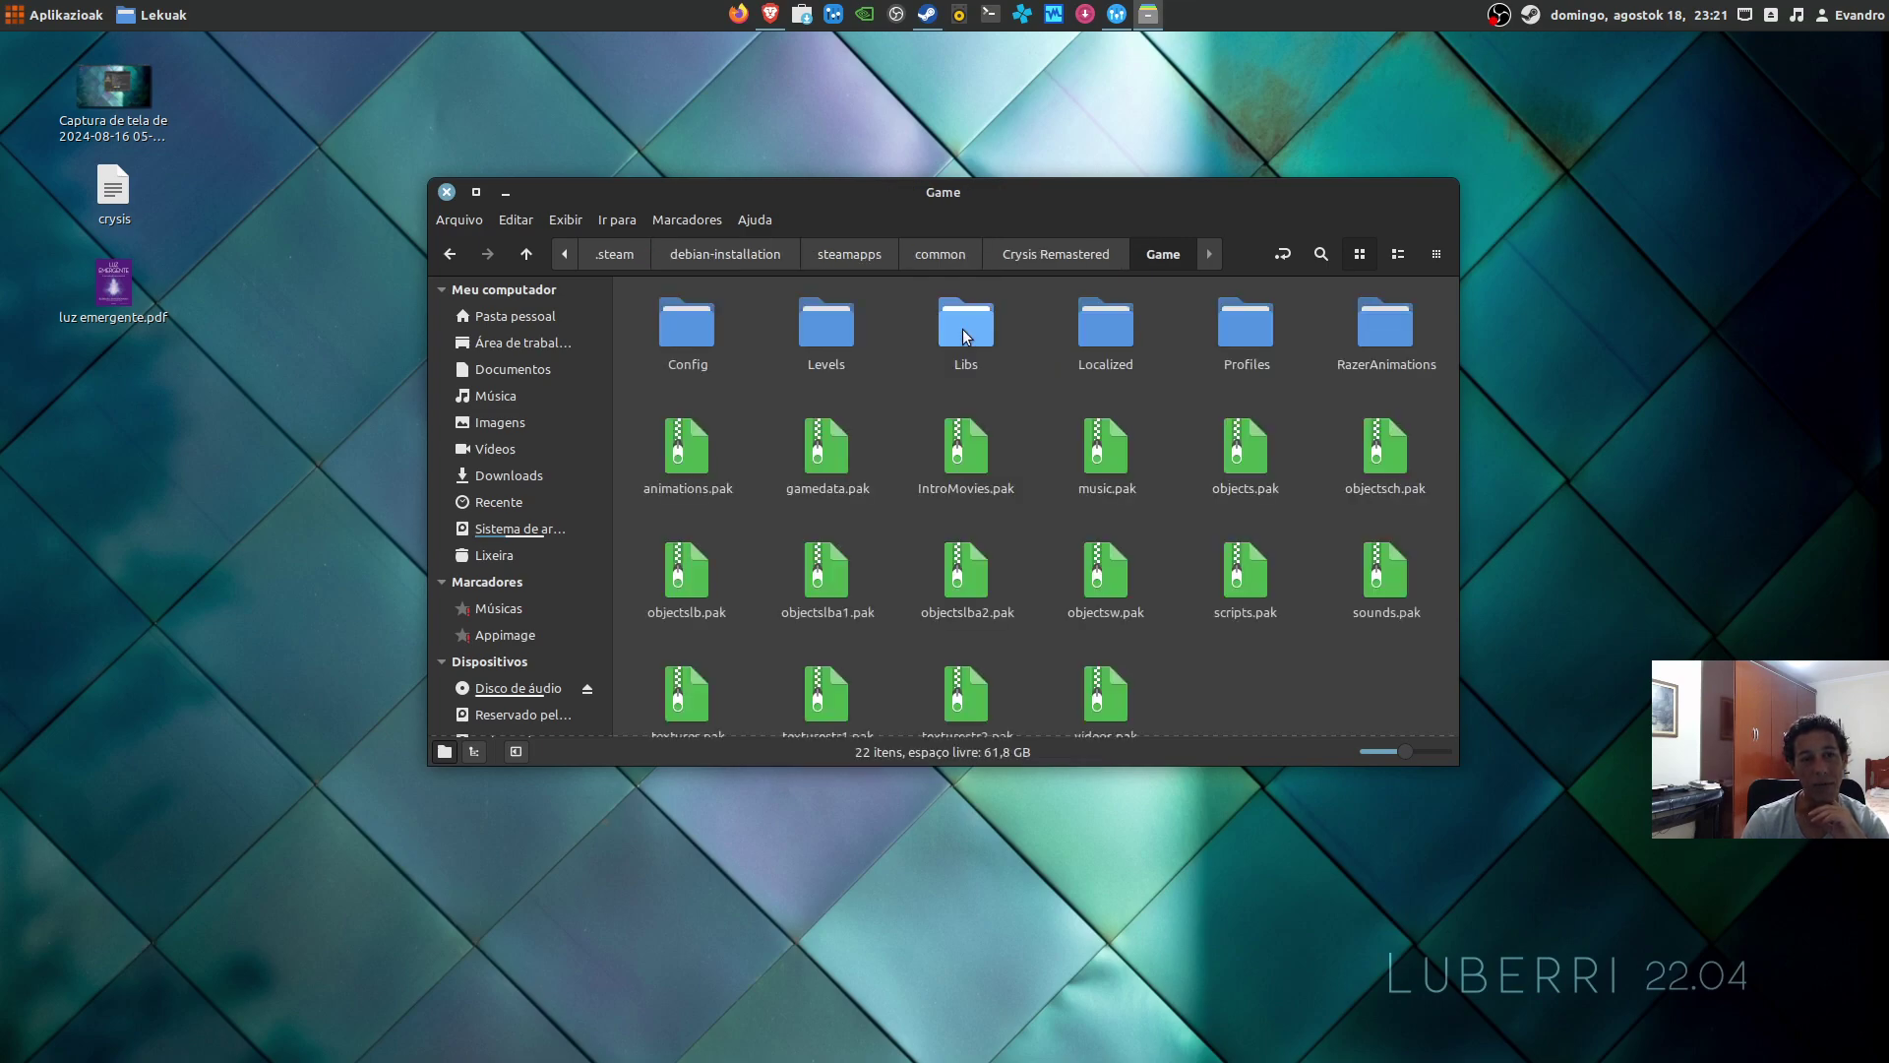
pyautogui.doubleClick(699, 323)
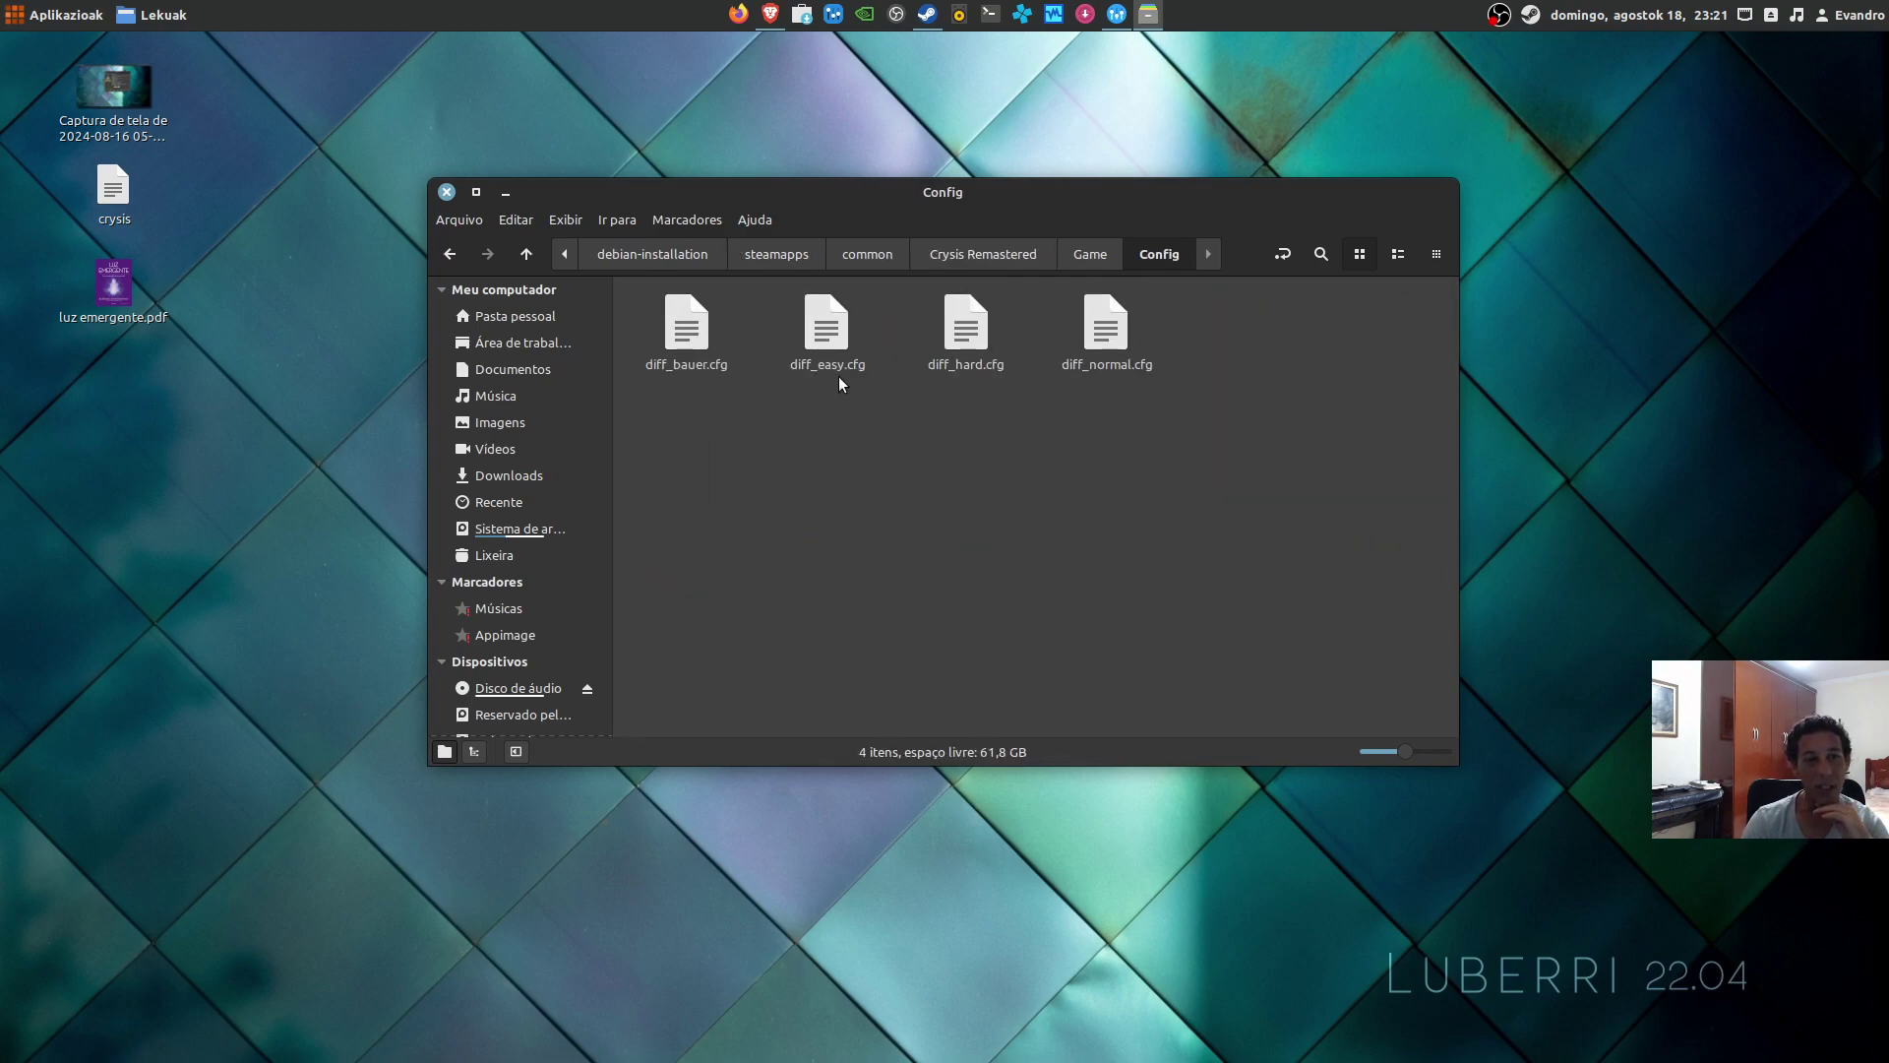
# Step: Examine the difficulty files diff_easy.cfg, diff_hard.cfg, diff_normal.cfg and diff_bauer.cfg, focusing on the easy one
pyautogui.click(840, 350)
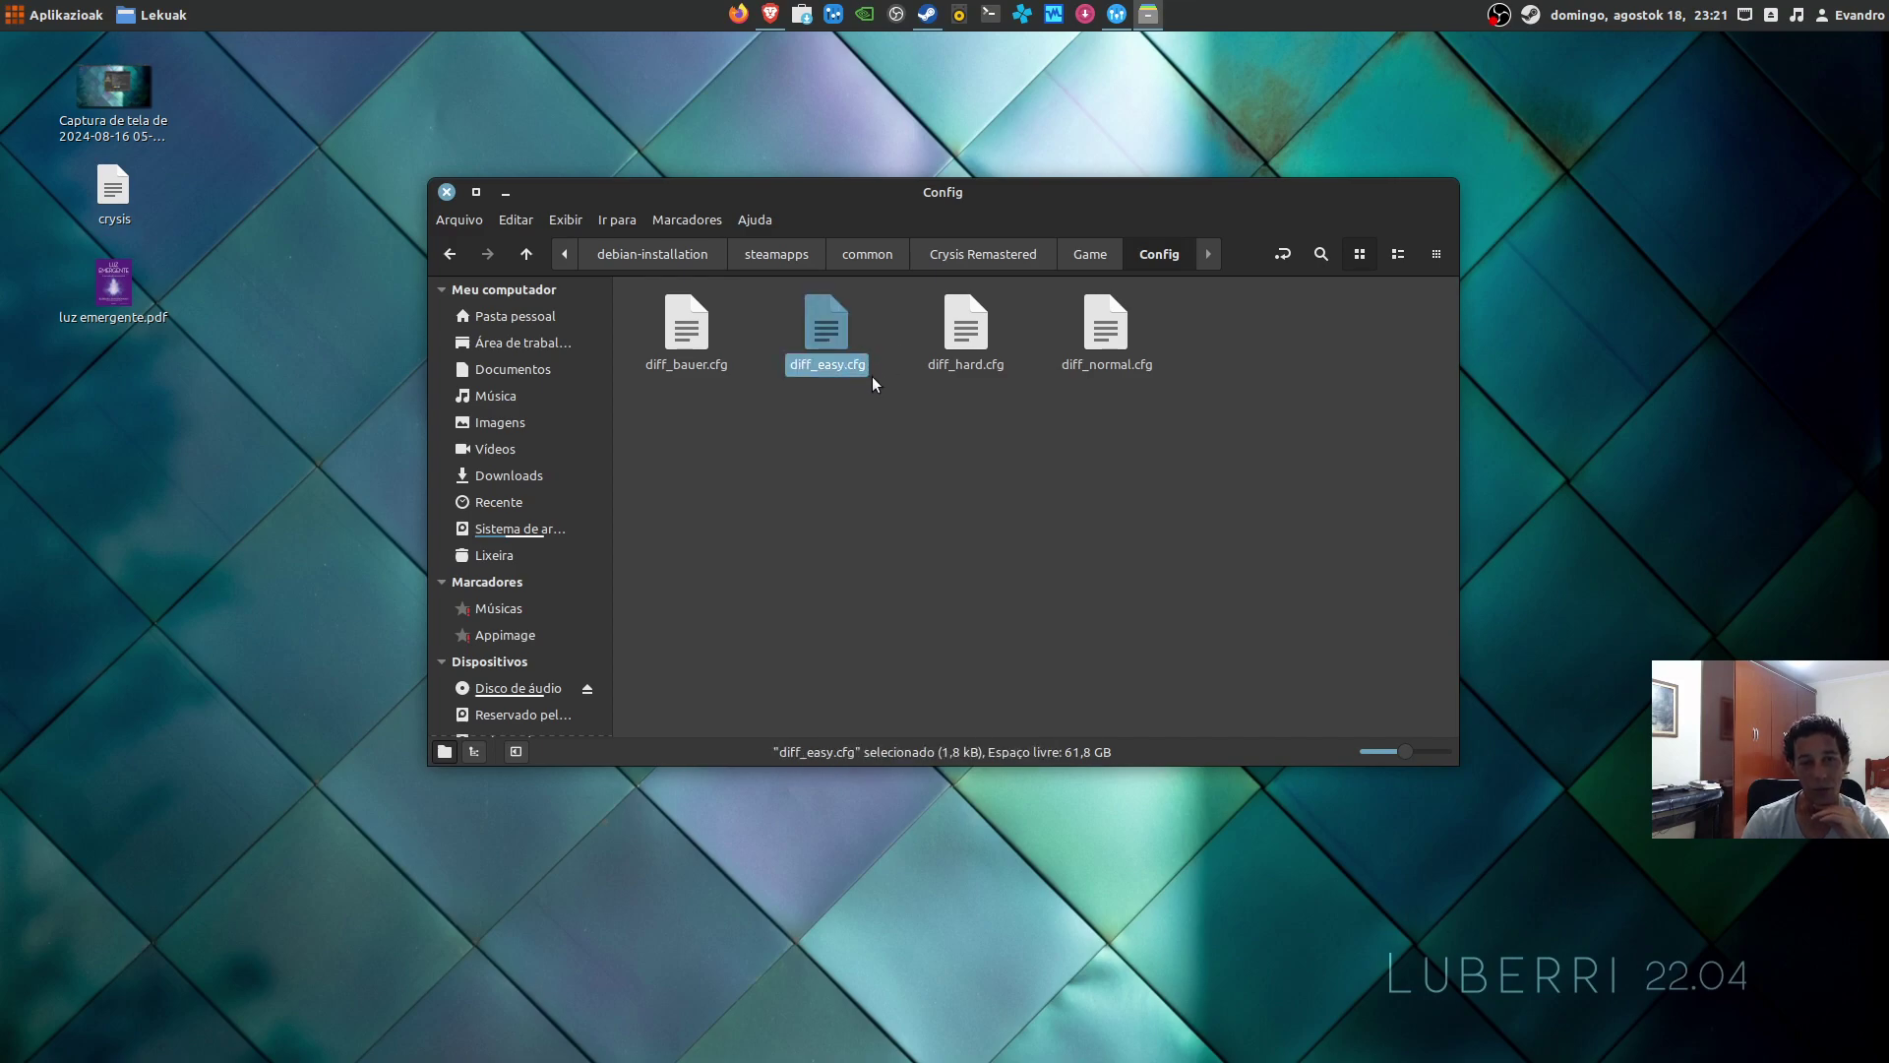
pyautogui.click(960, 358)
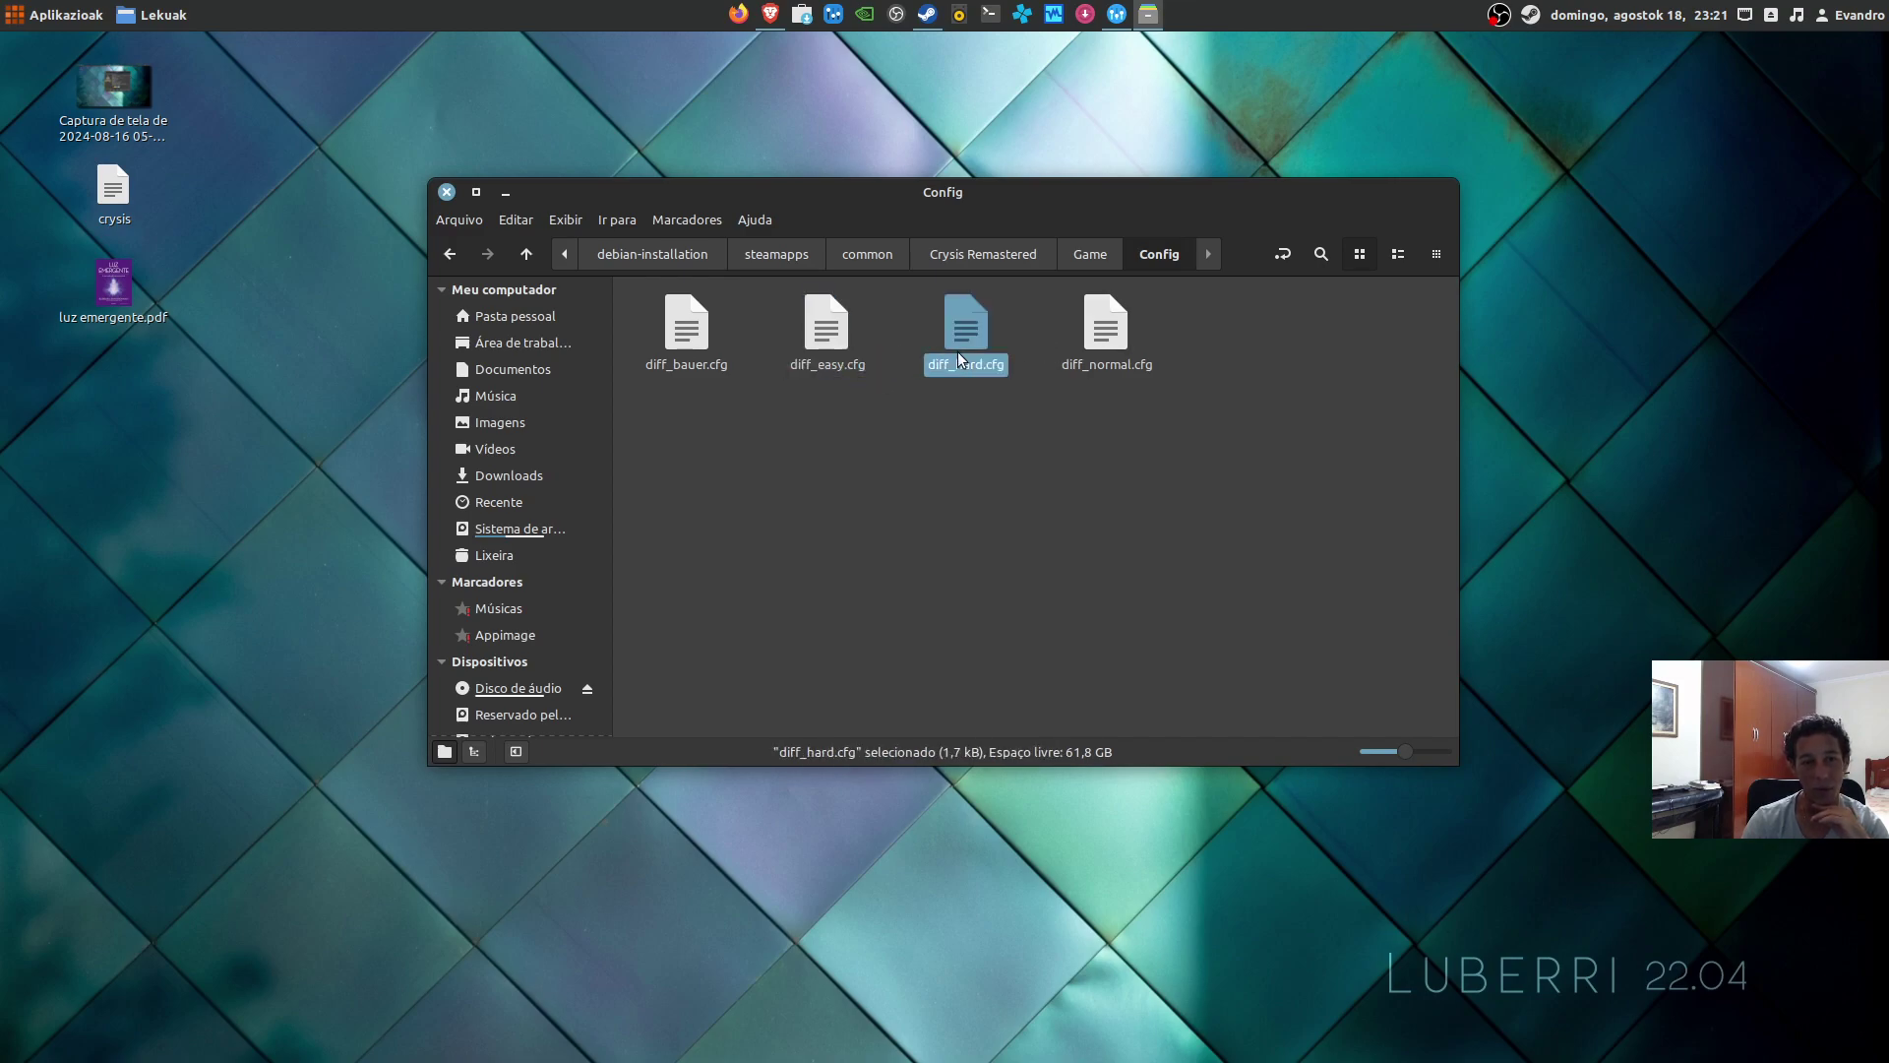
pyautogui.click(1115, 339)
pyautogui.click(690, 337)
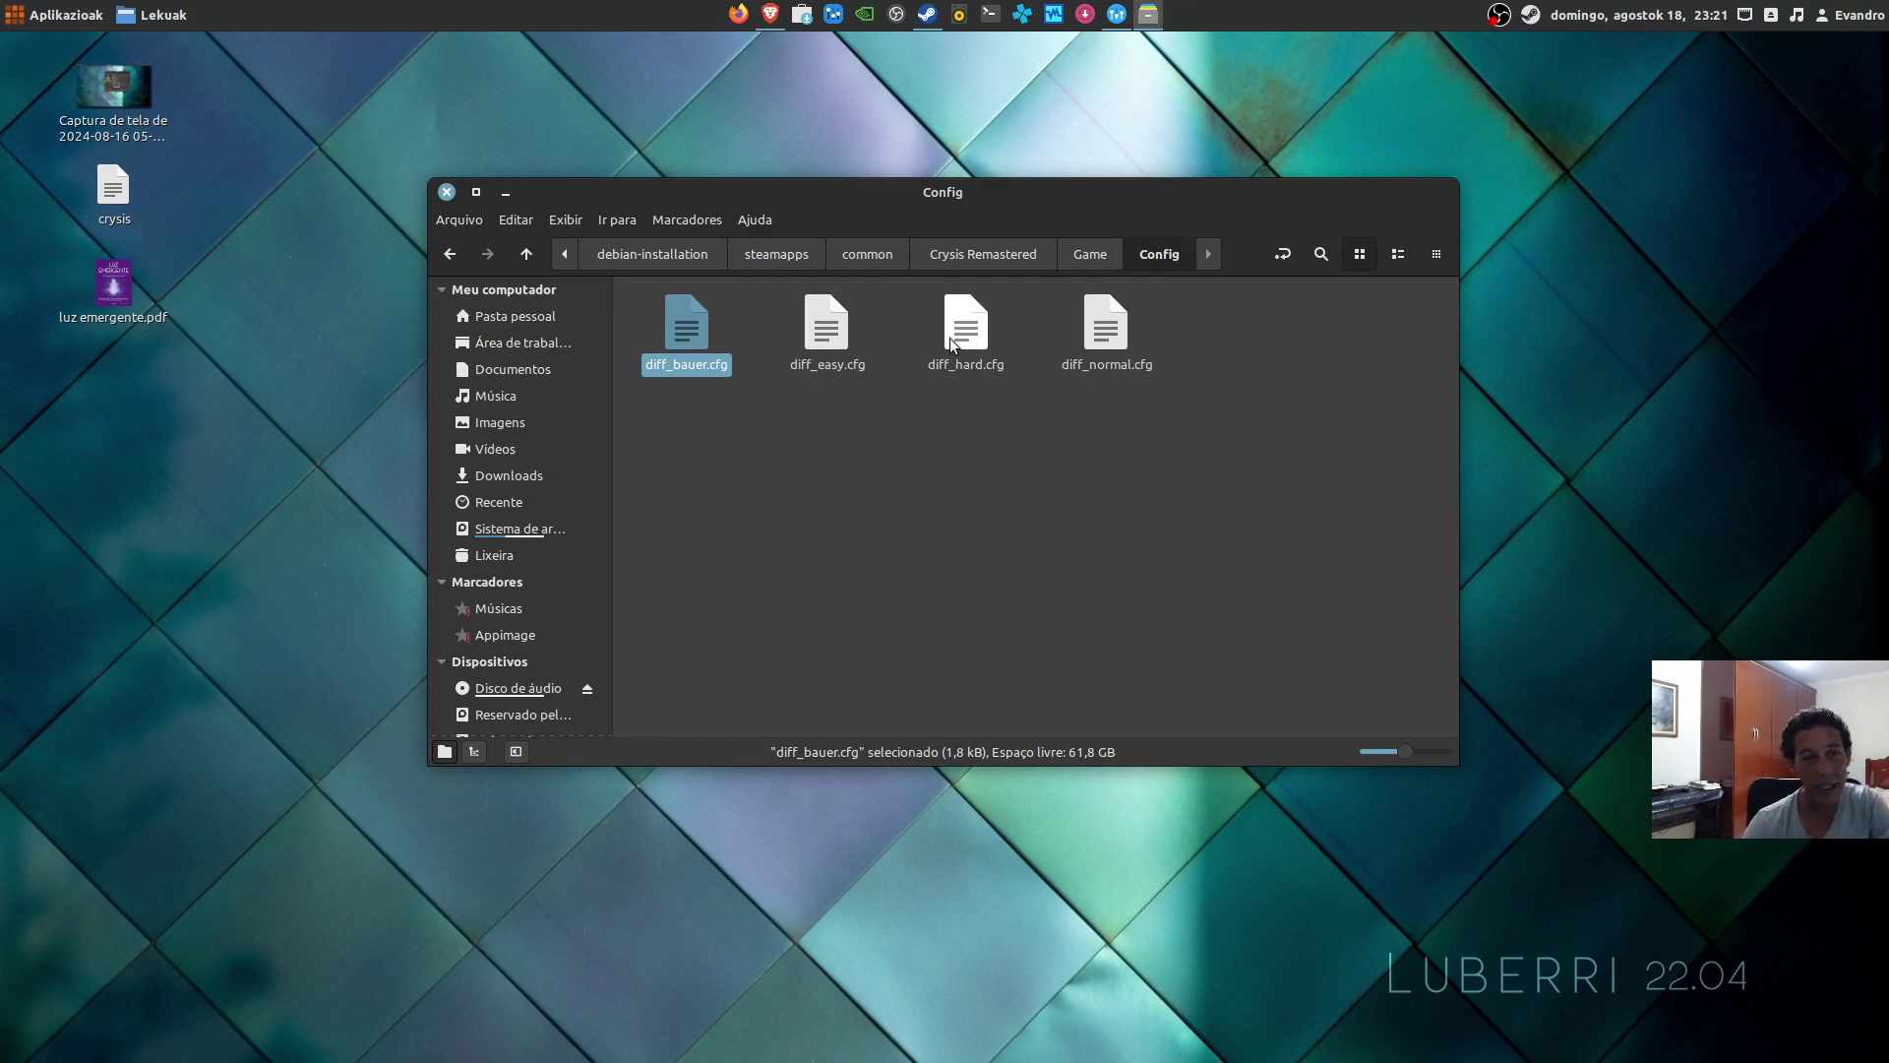
pyautogui.click(806, 364)
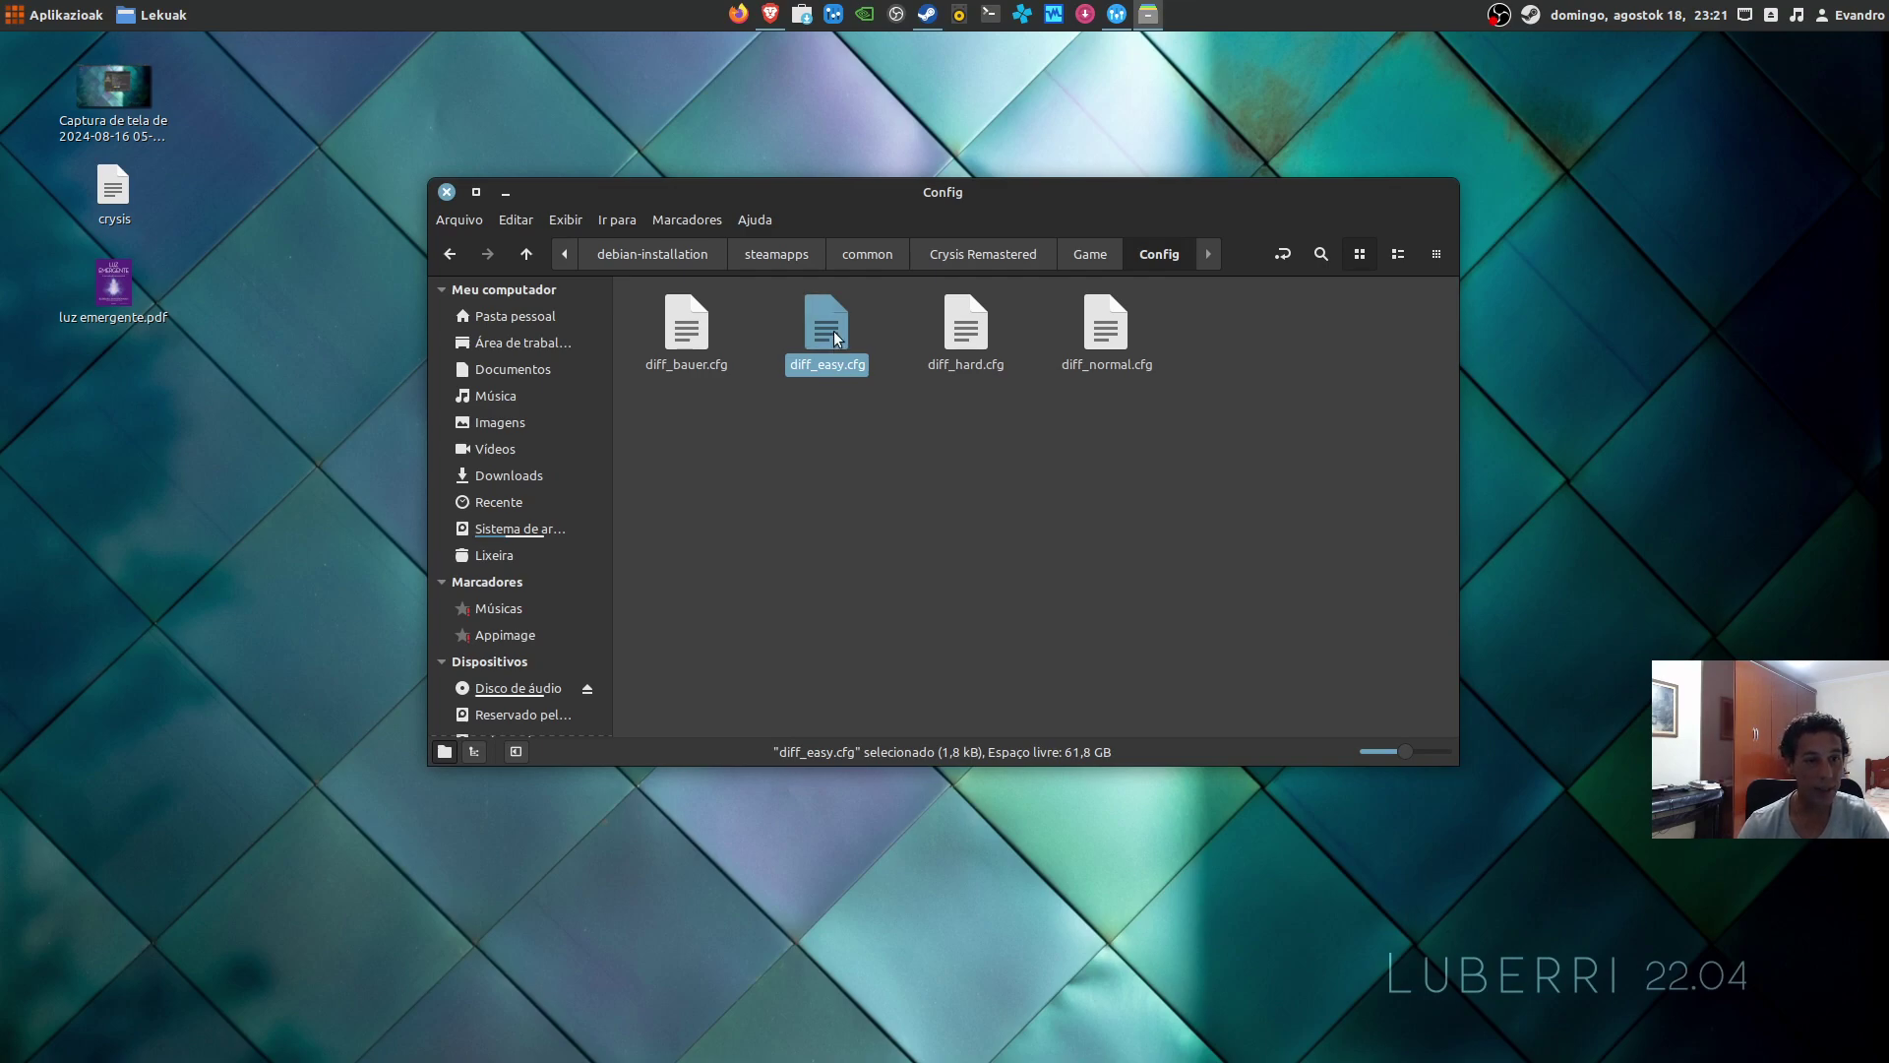
pyautogui.click(858, 425)
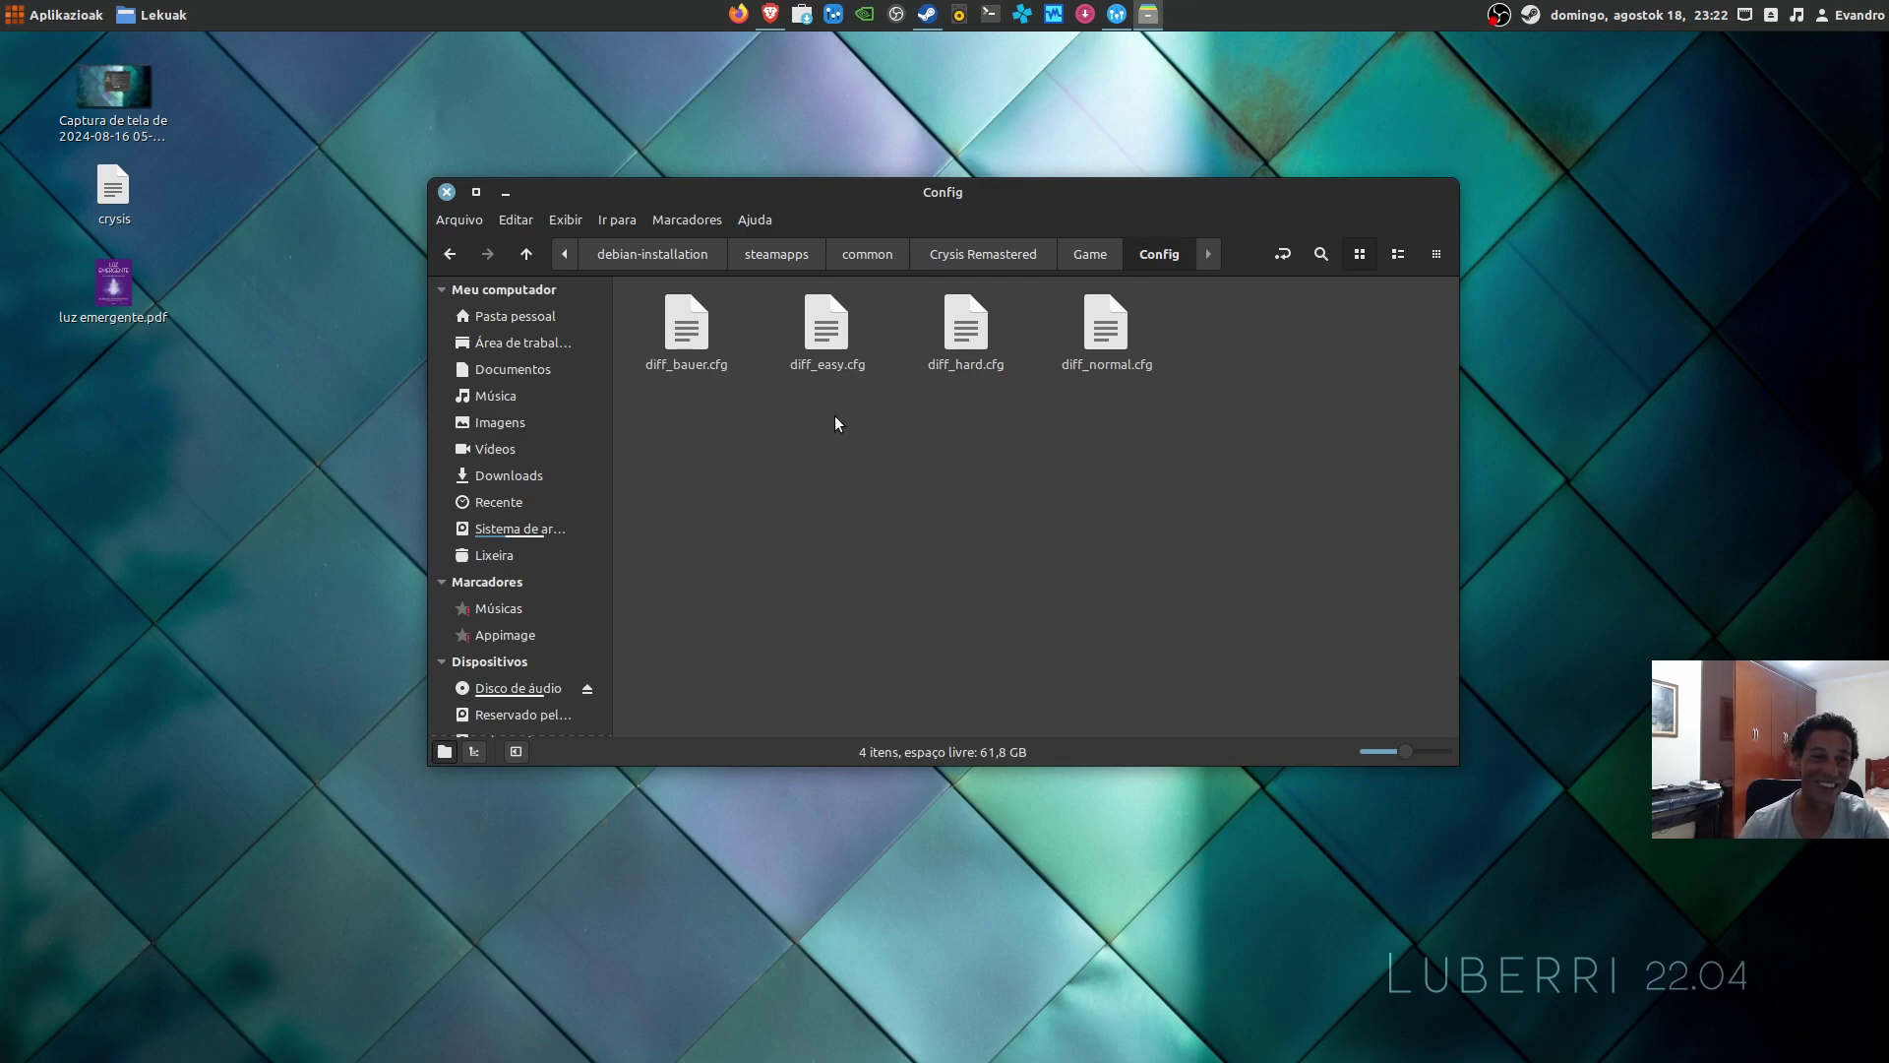
pyautogui.click(825, 337)
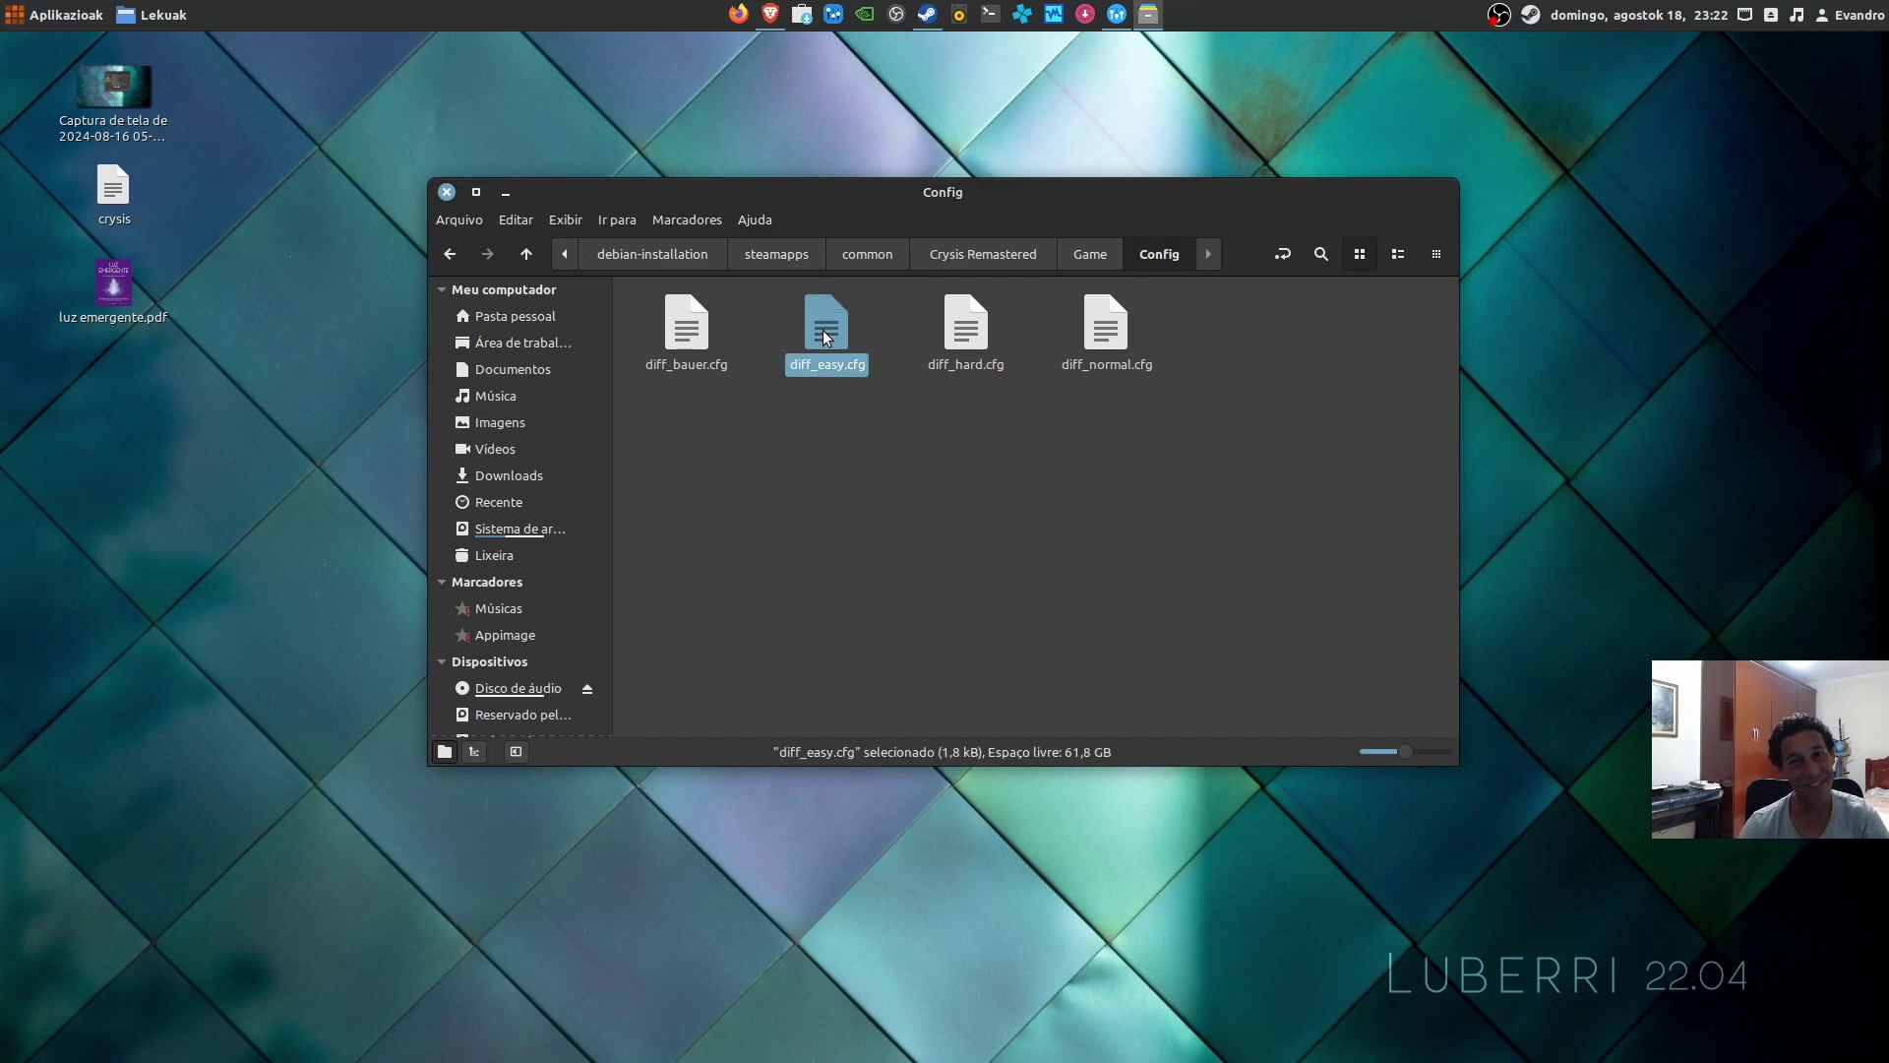
pyautogui.click(842, 417)
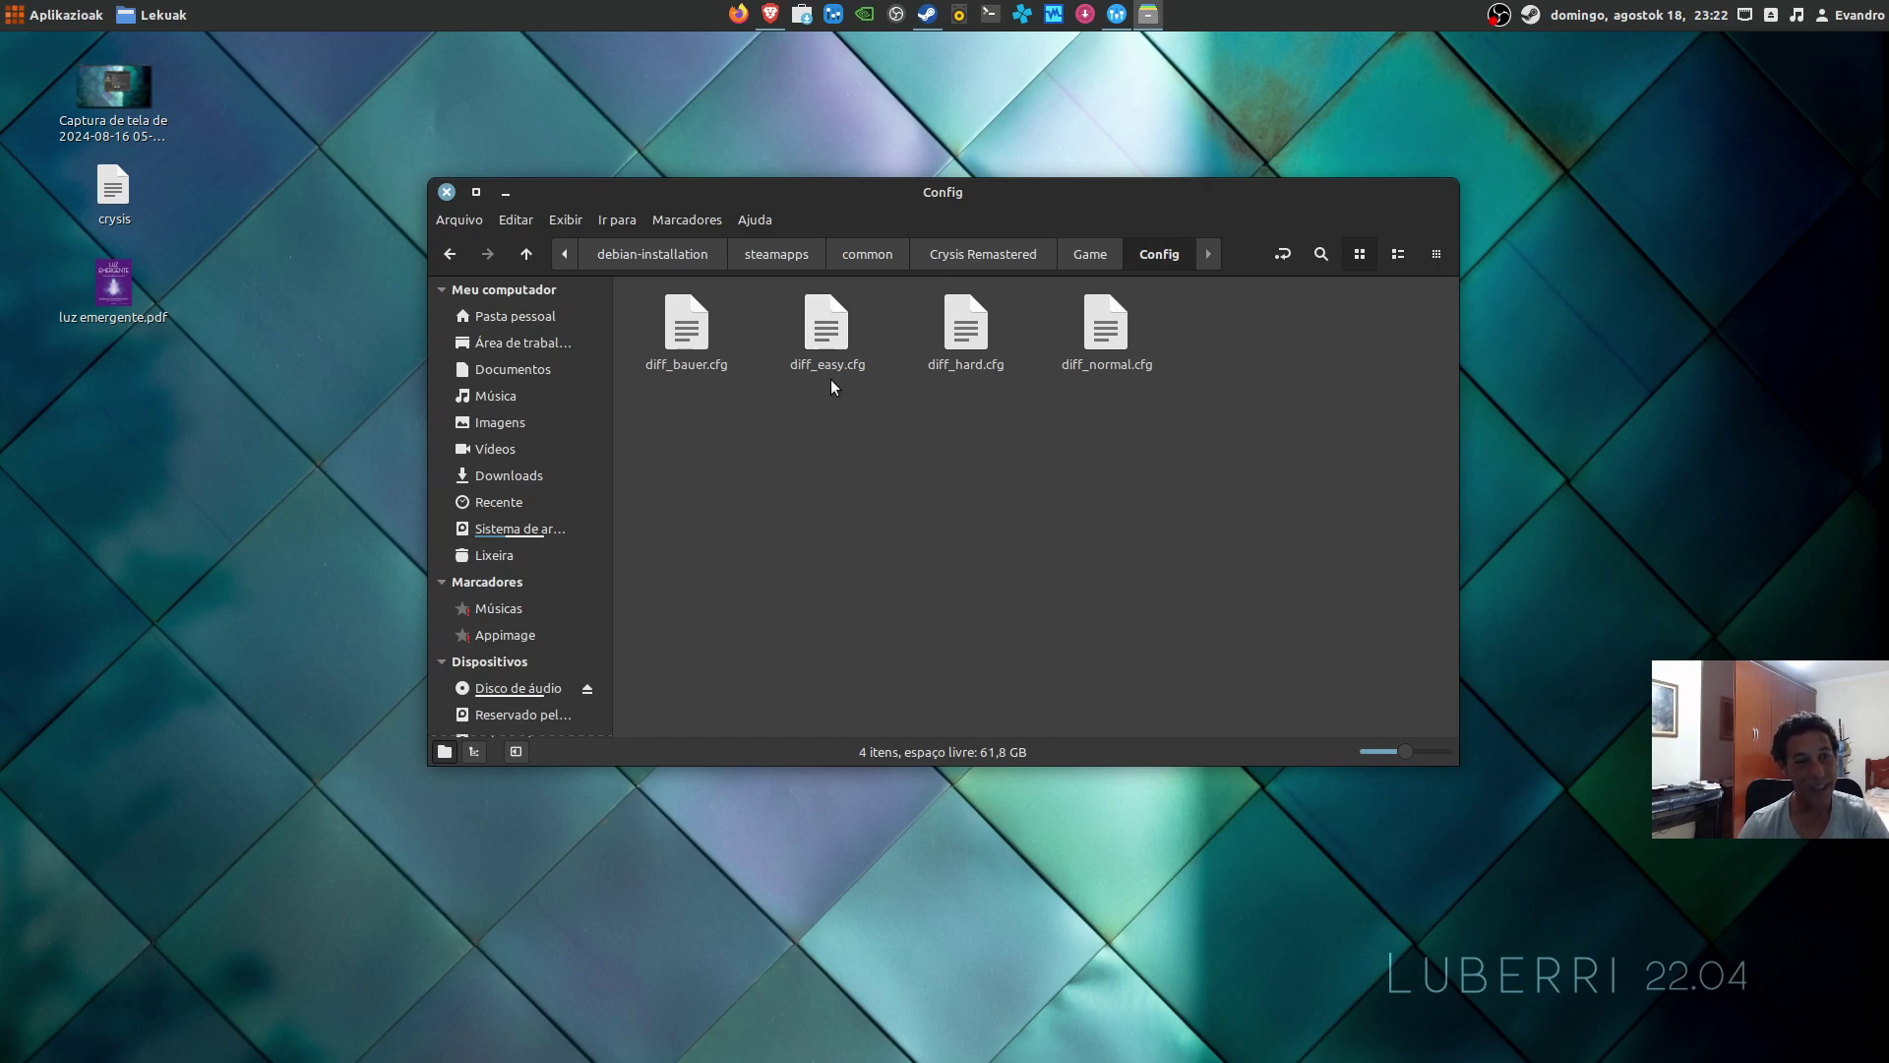
pyautogui.click(832, 340)
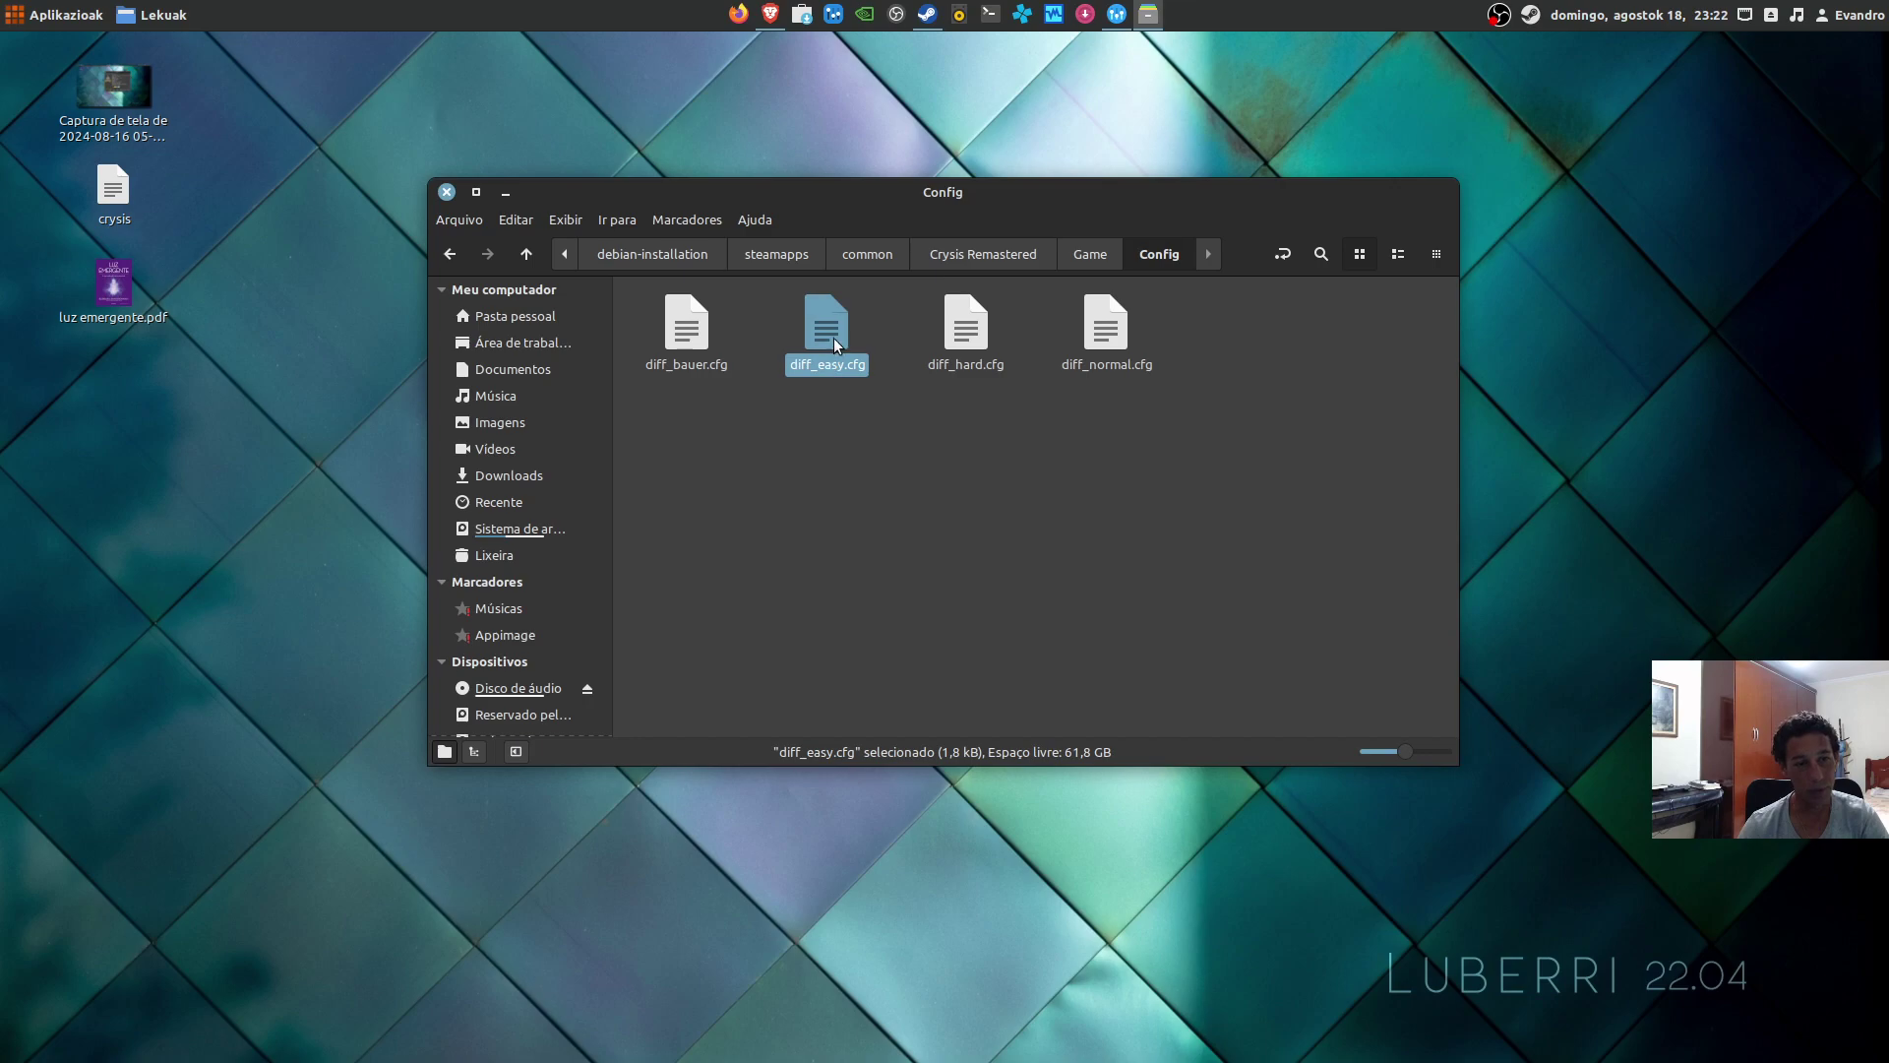
pyautogui.click(841, 410)
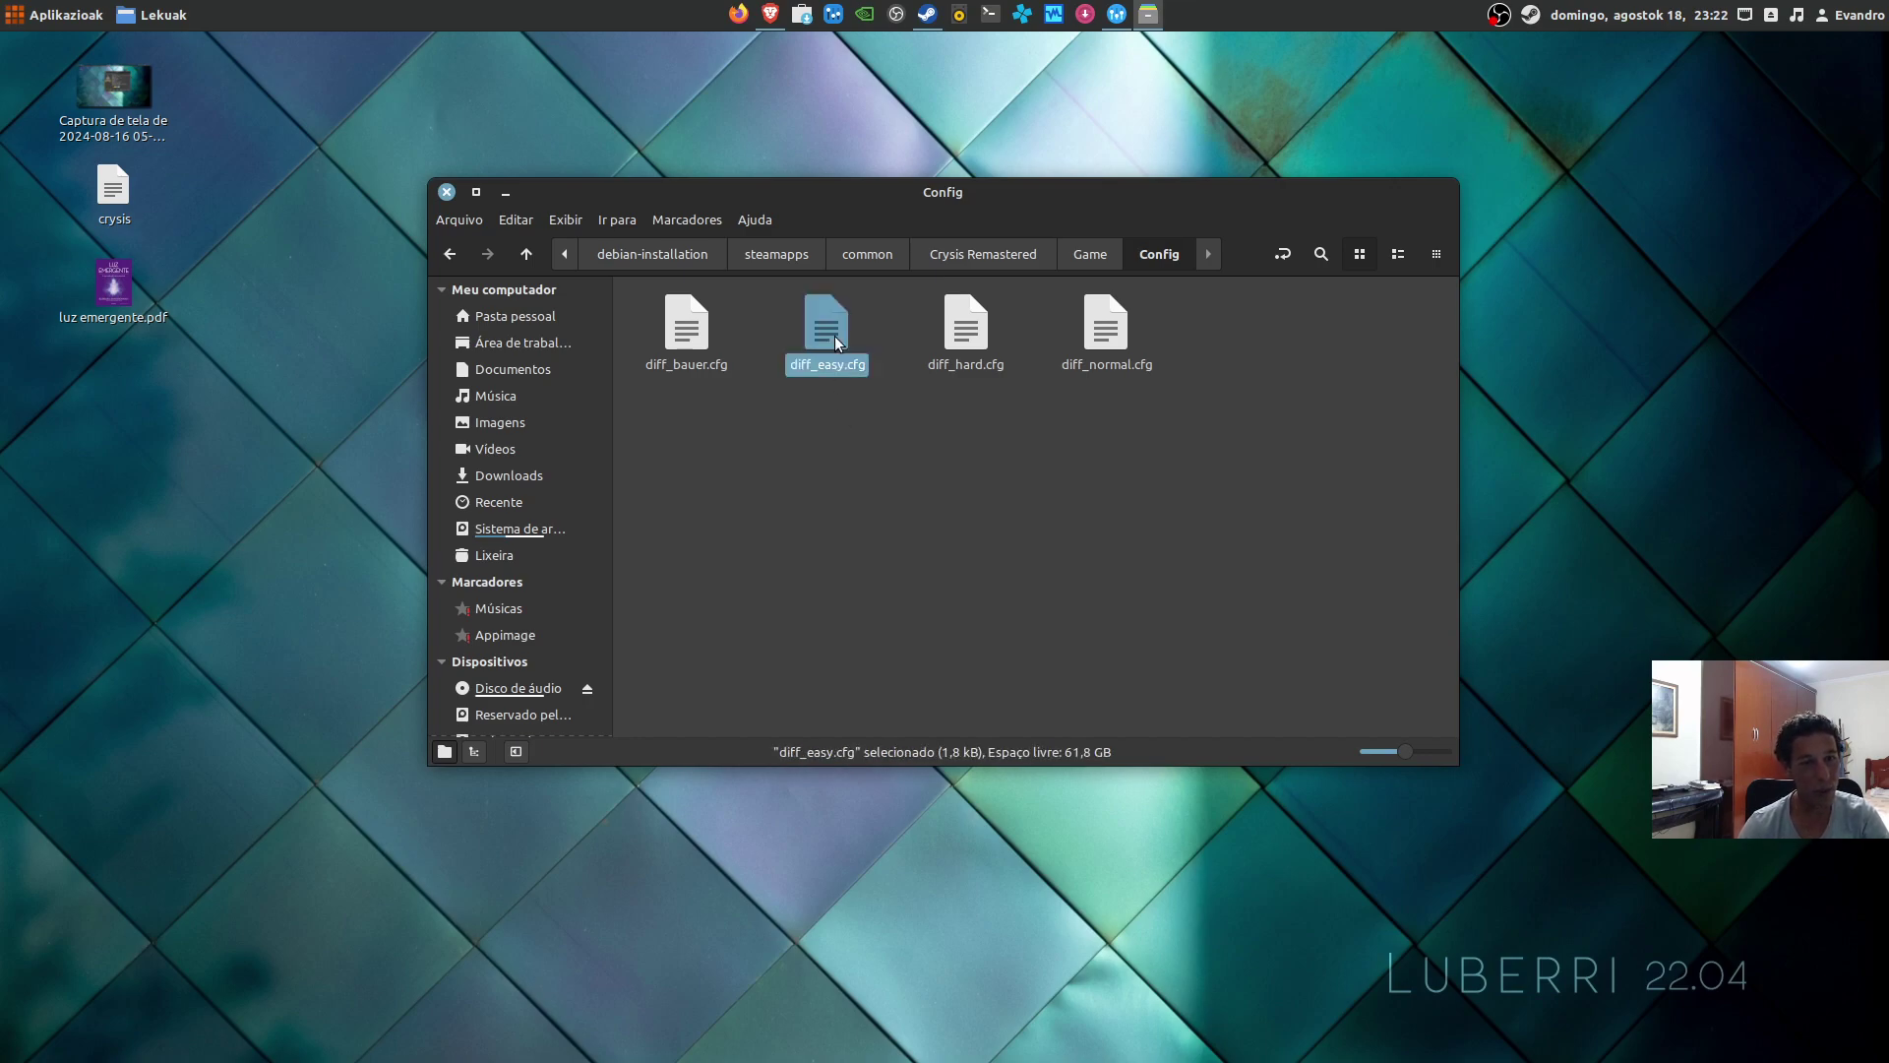
# Step: Open diff_bauer.cfg from the Config folder in the text editor (Editor de texto)
pyautogui.click(705, 333)
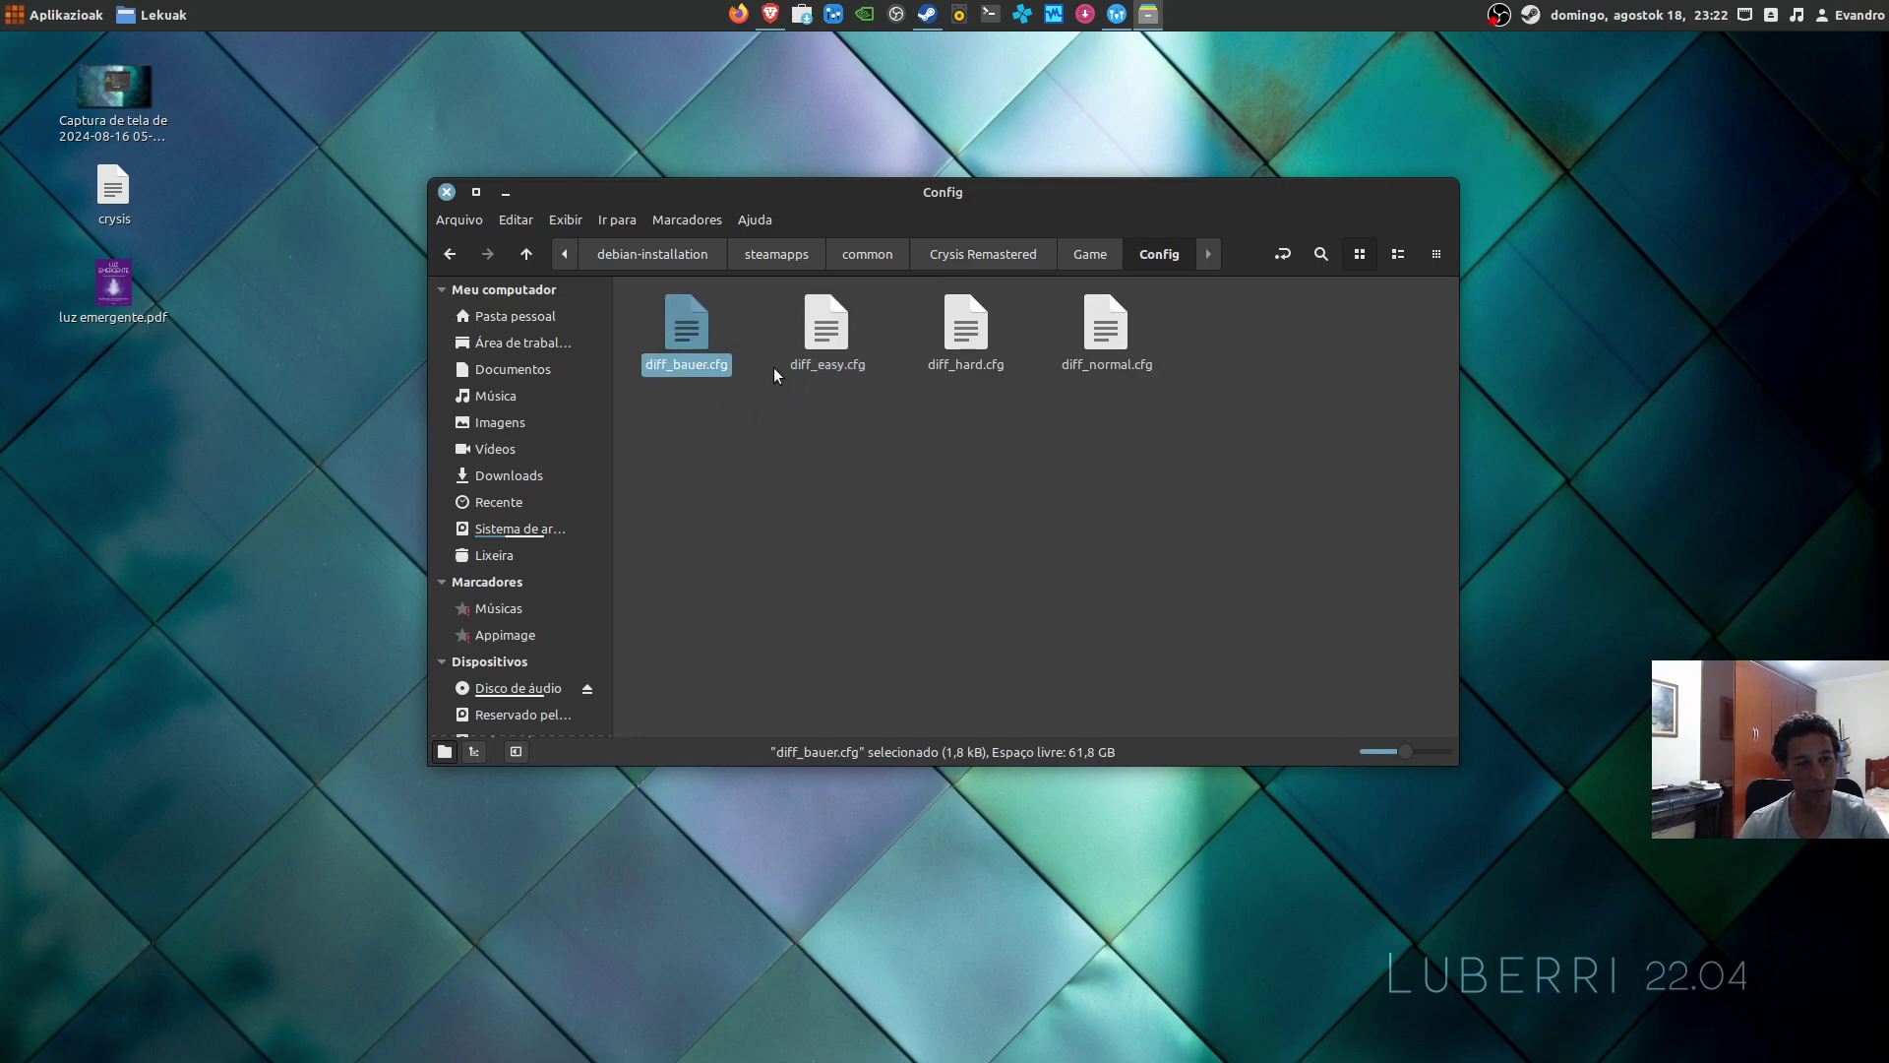
pyautogui.rightClick(686, 330)
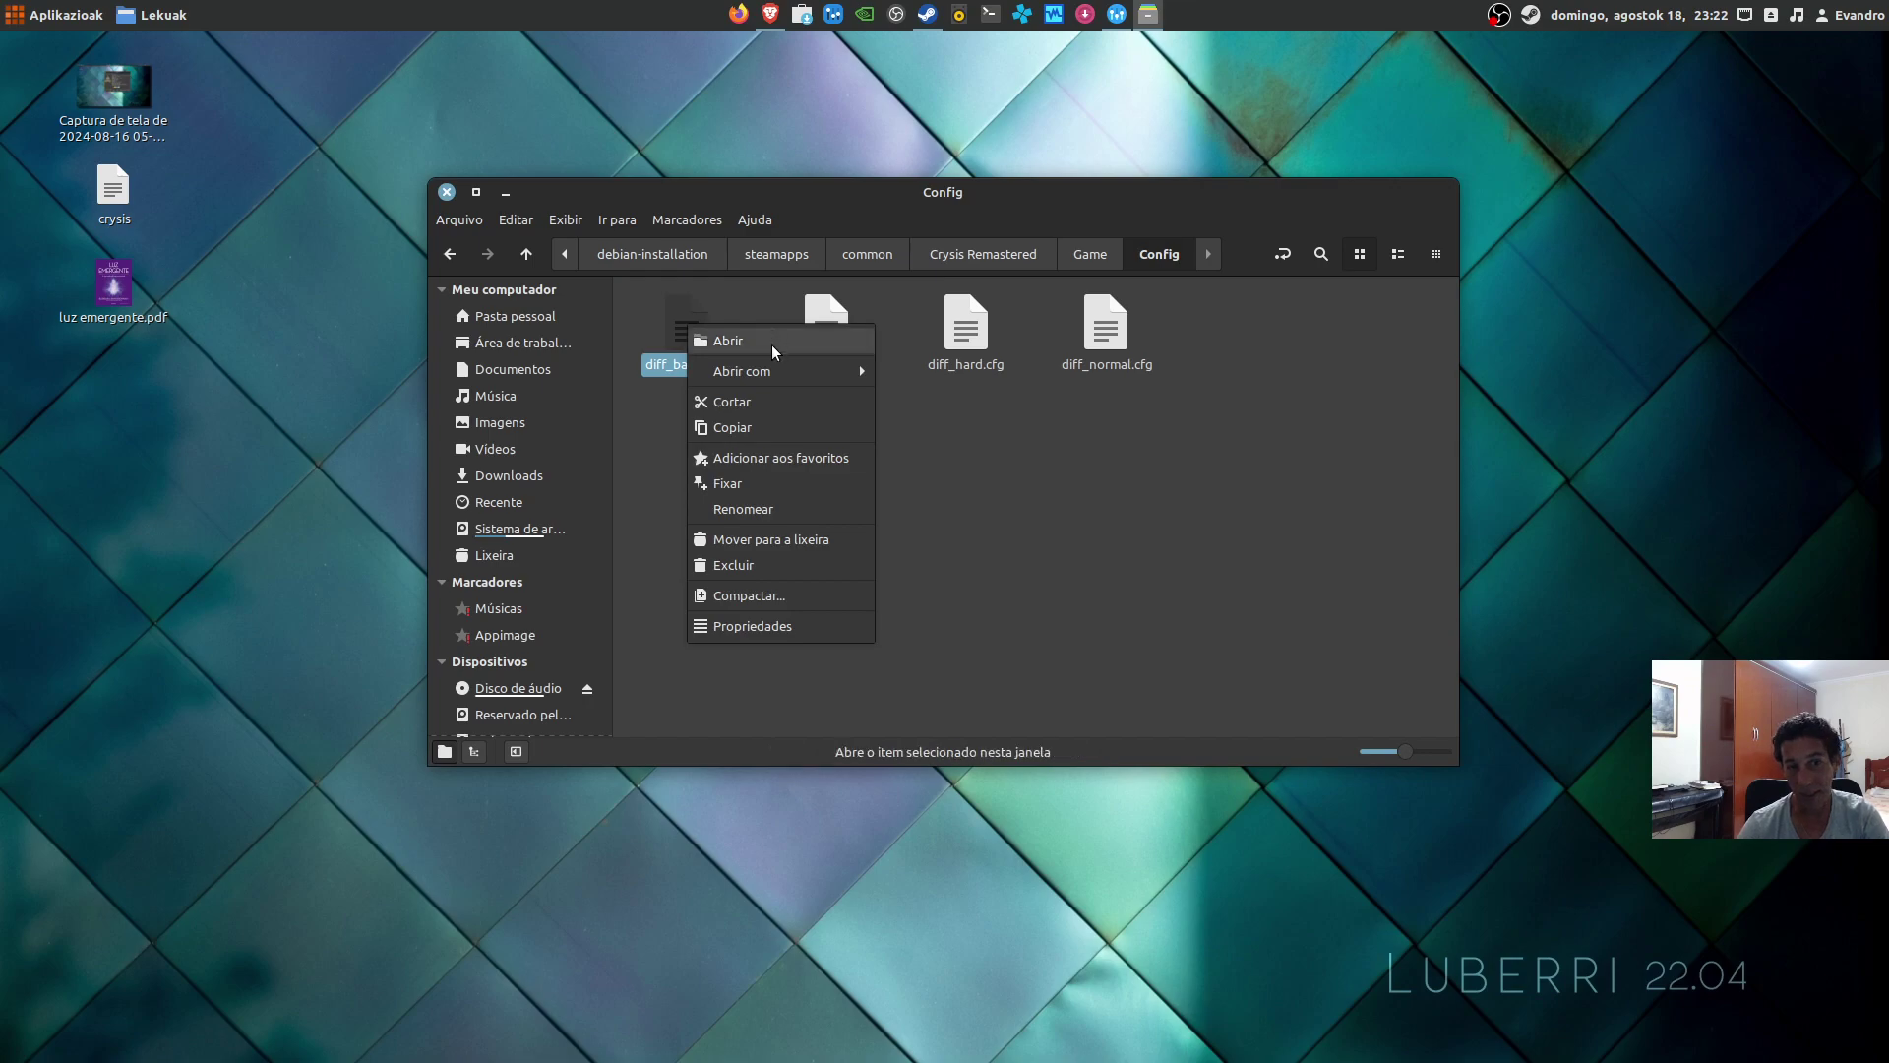
pyautogui.moveTo(773, 372)
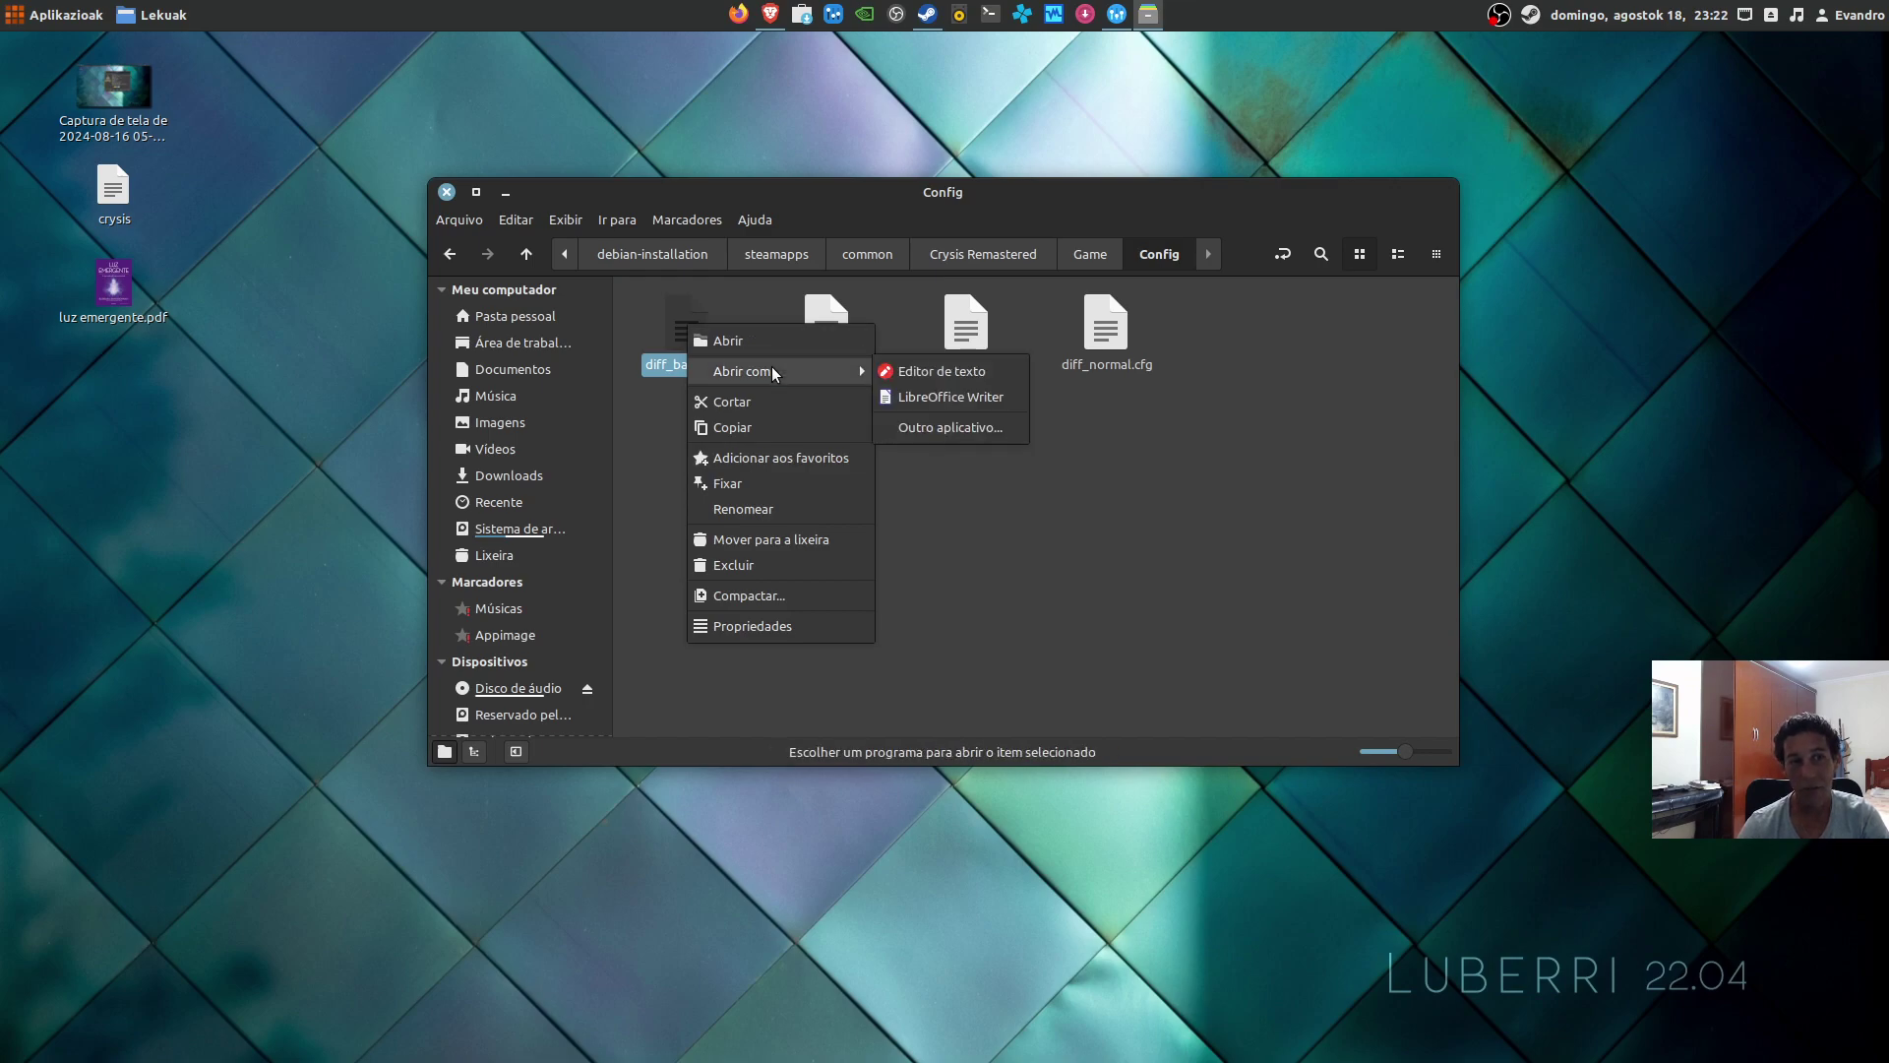
pyautogui.click(940, 370)
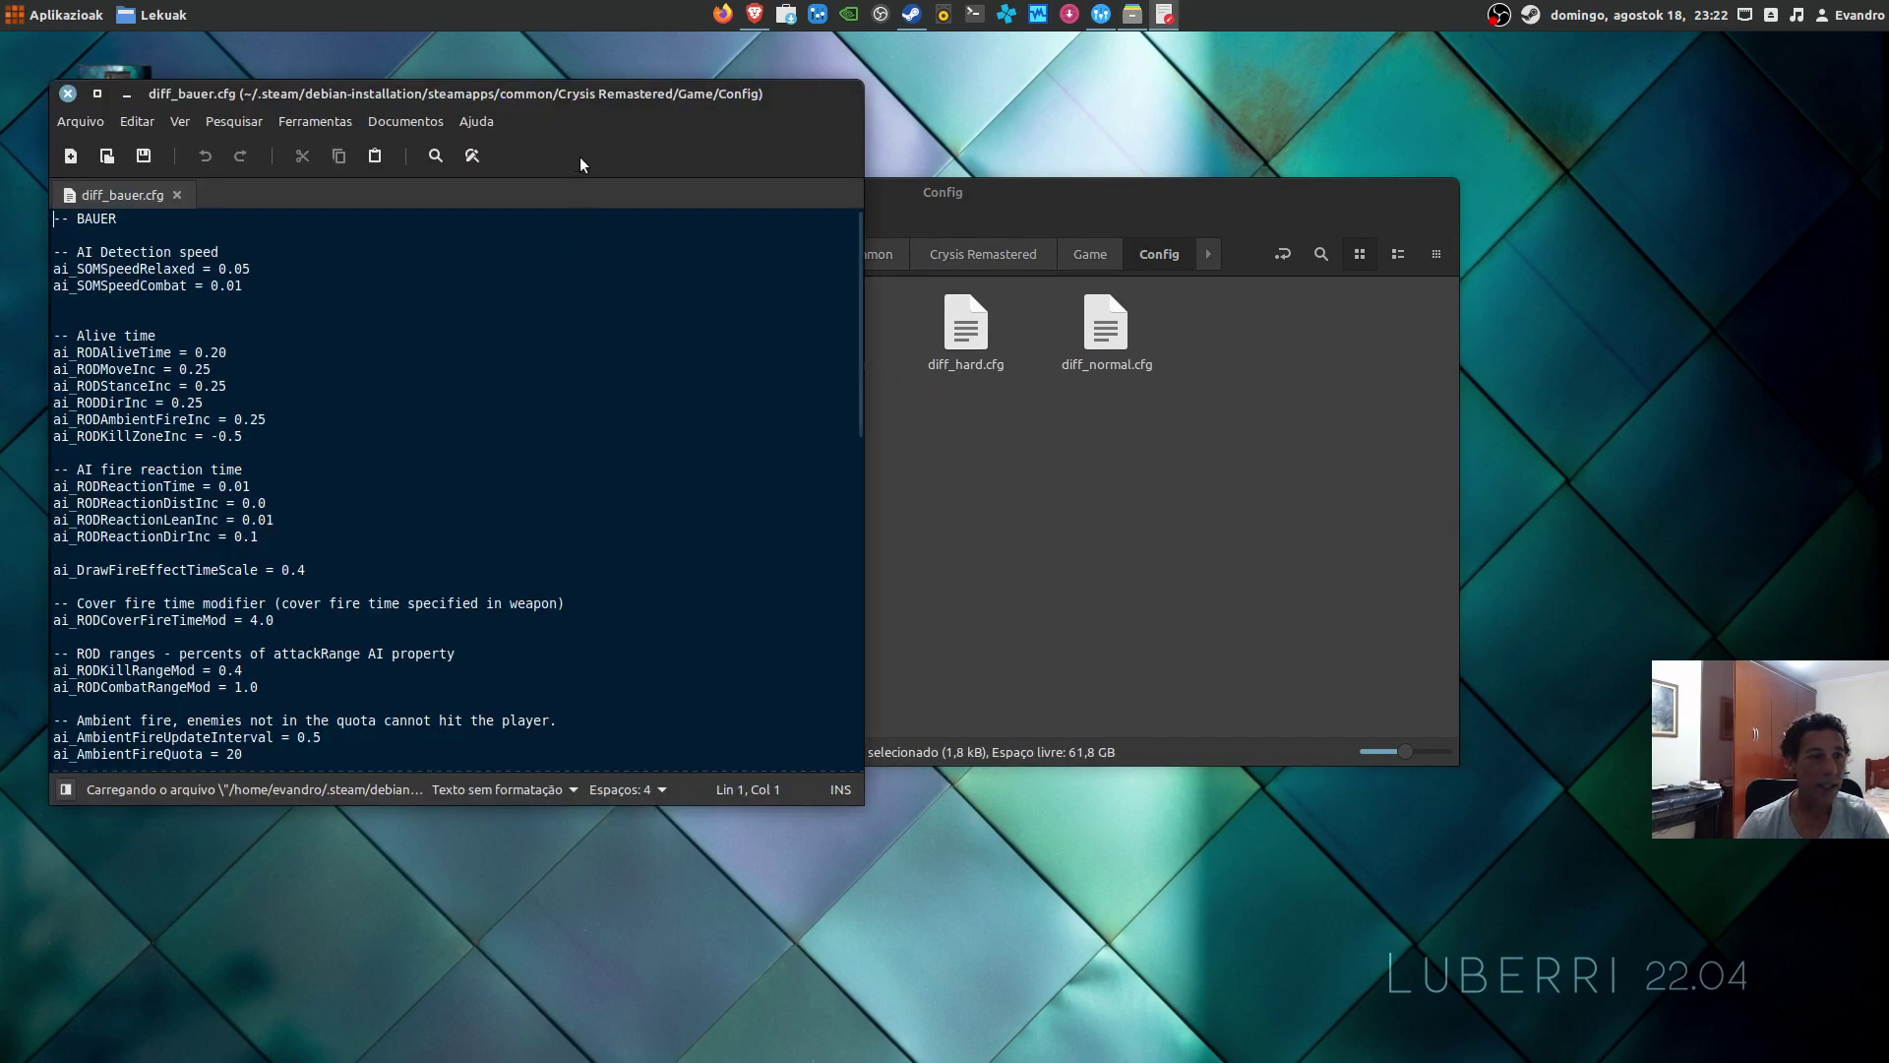
# Step: Look through the settings in diff_bauer.cfg down to the end of the file, and close it
pyautogui.moveTo(798, 177); pyautogui.dragTo(876, 184)
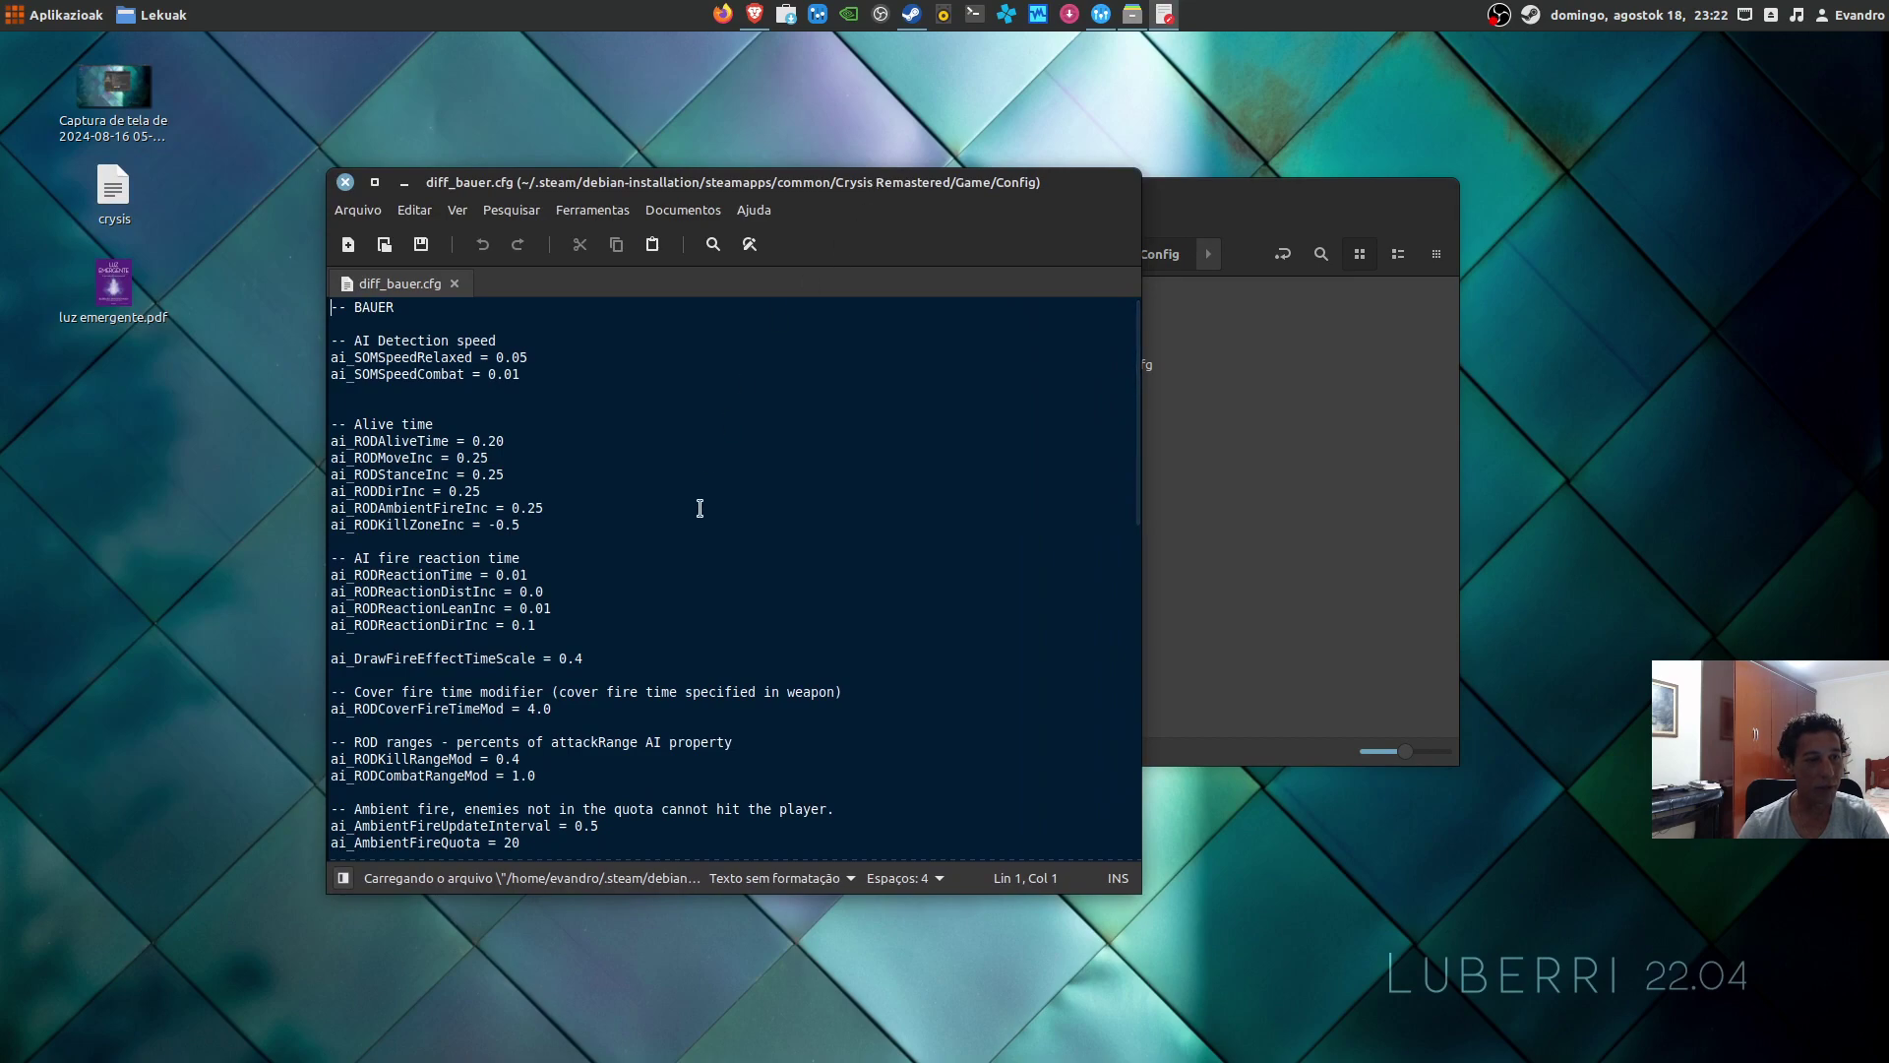
pyautogui.scroll(-15, 412, 467)
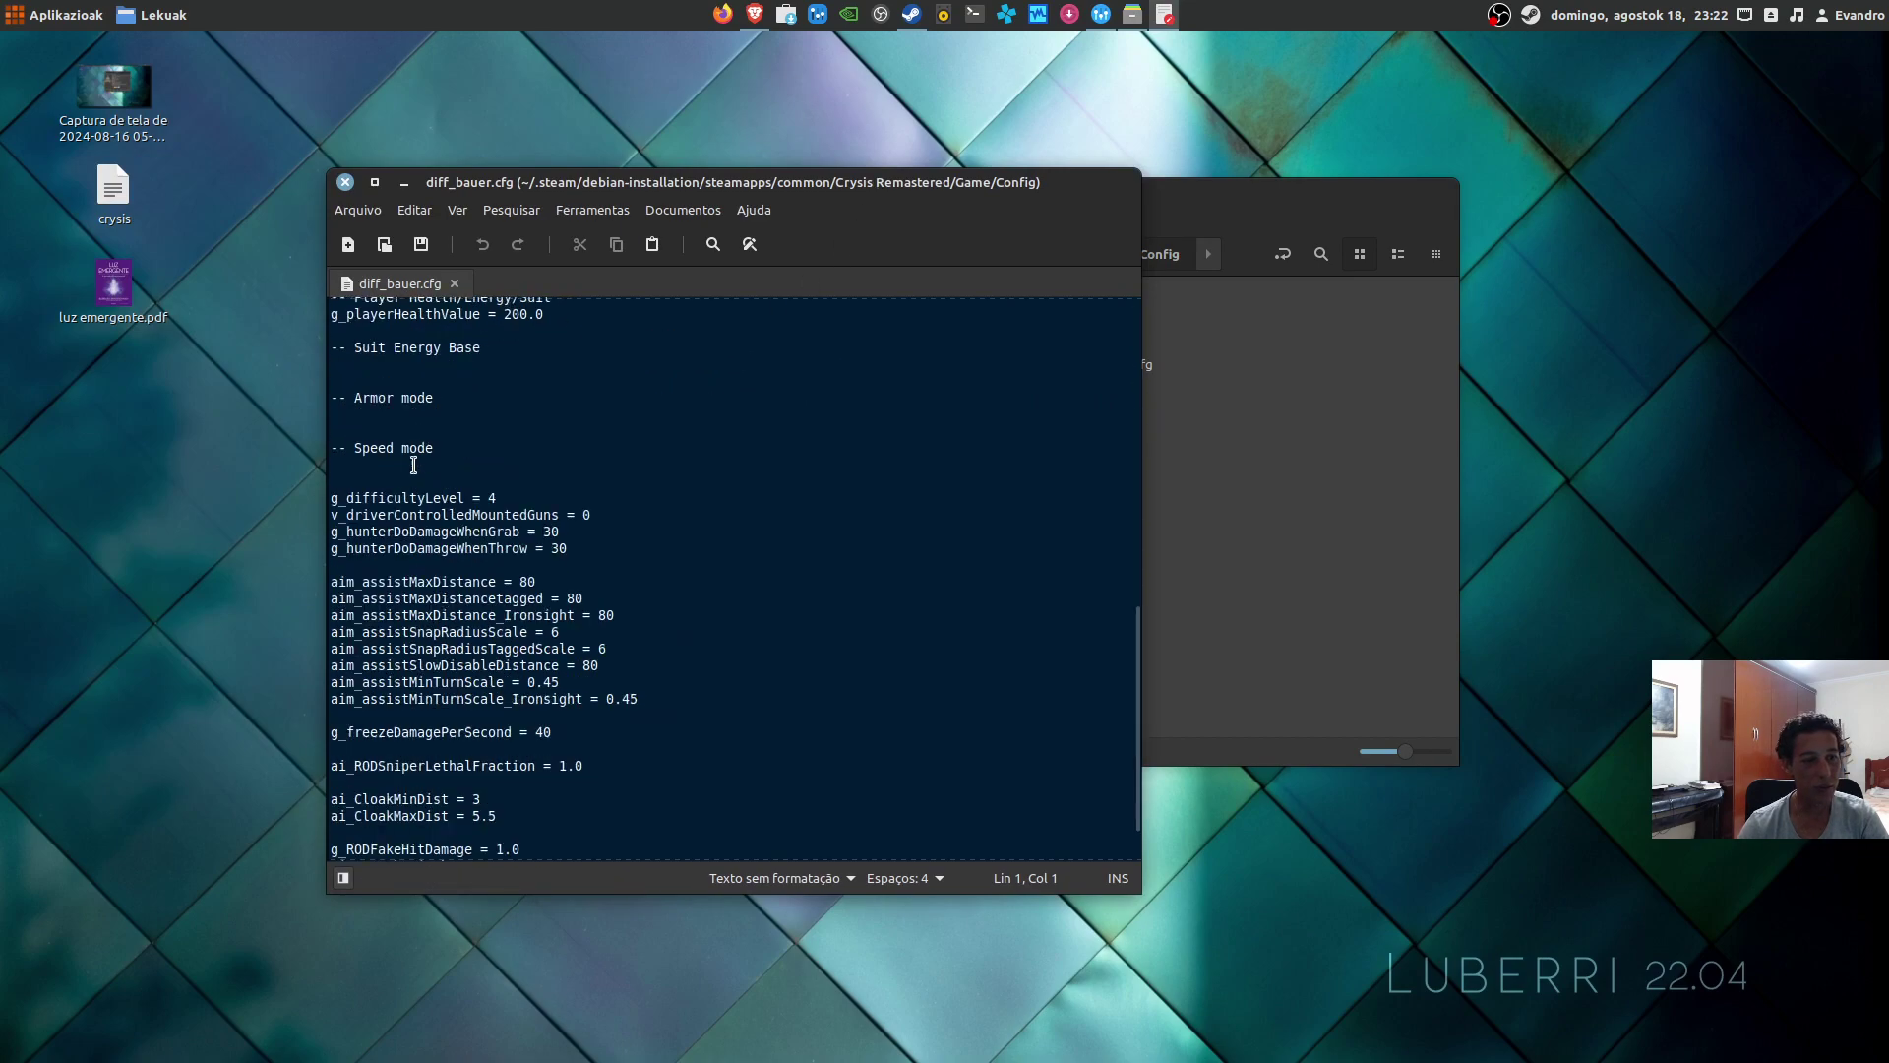
pyautogui.click(342, 184)
# Step: Open diff_easy.cfg in the text editor, look over its settings, and close it again
pyautogui.rightClick(824, 330)
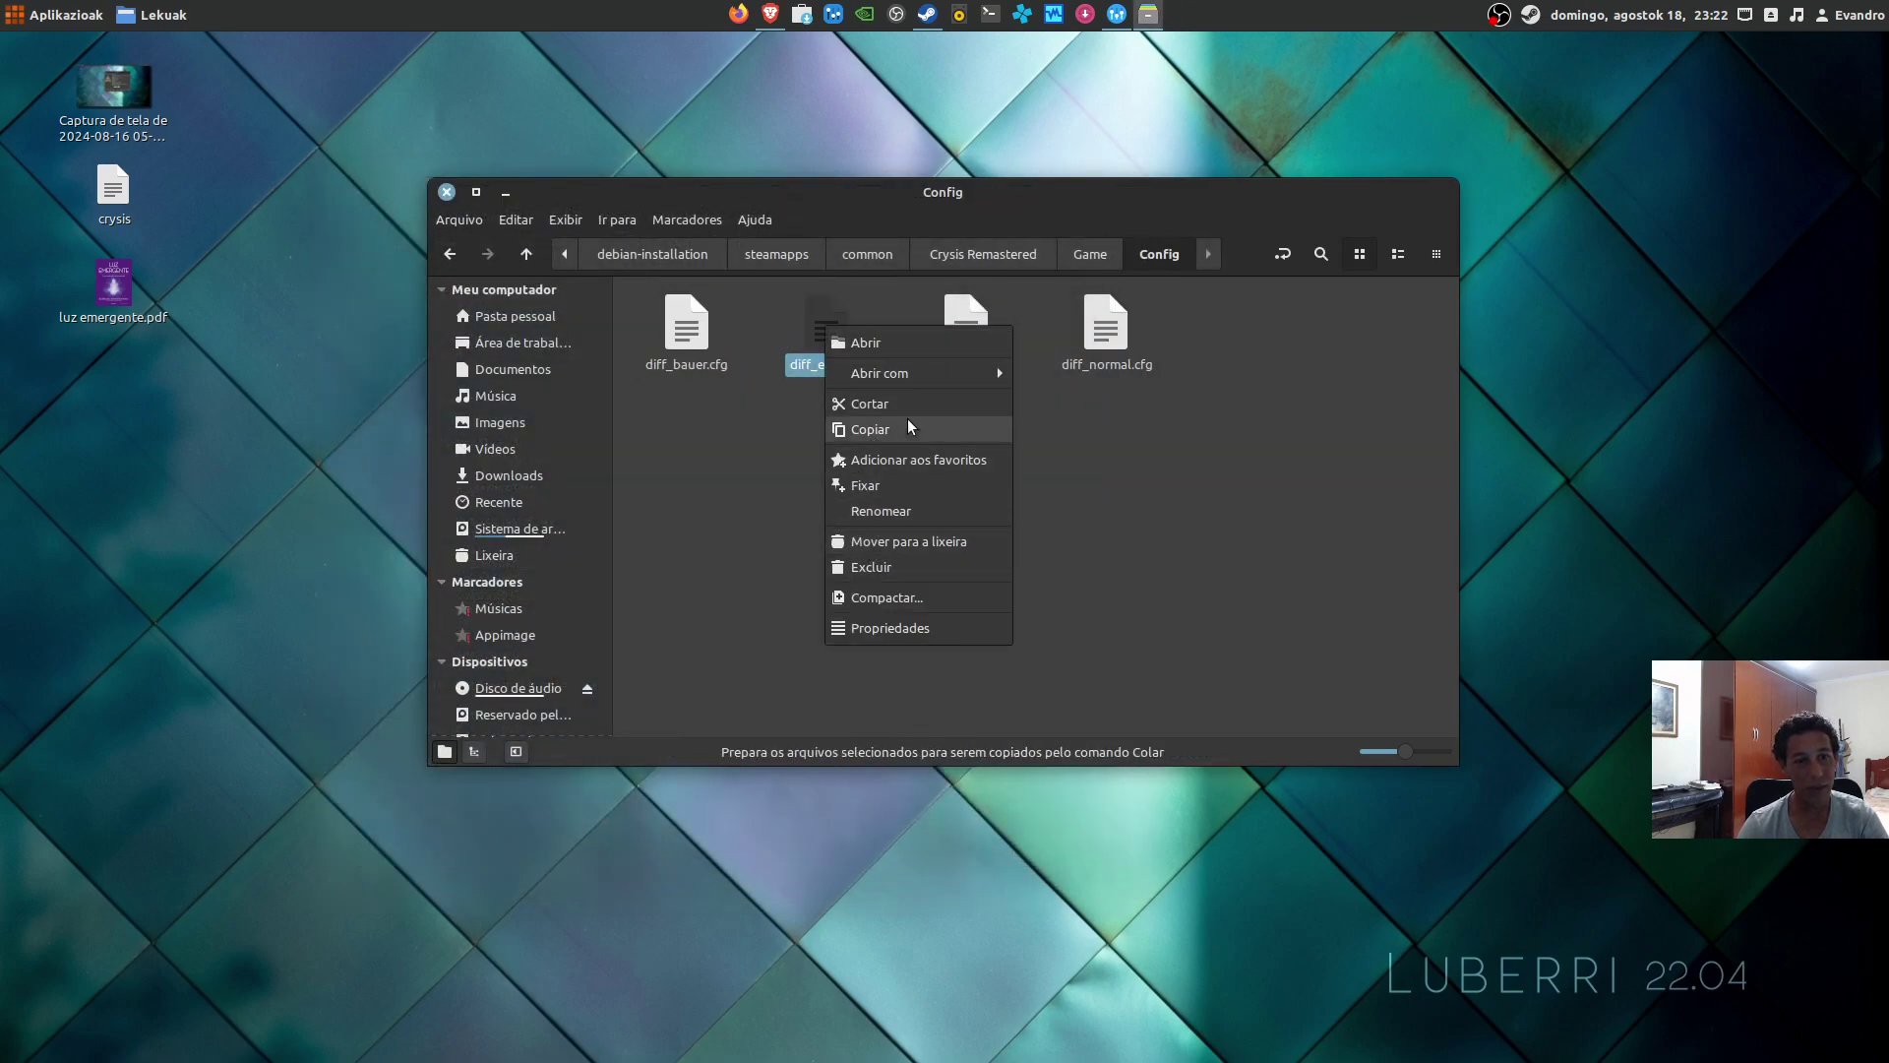
pyautogui.moveTo(948, 369)
pyautogui.click(1041, 371)
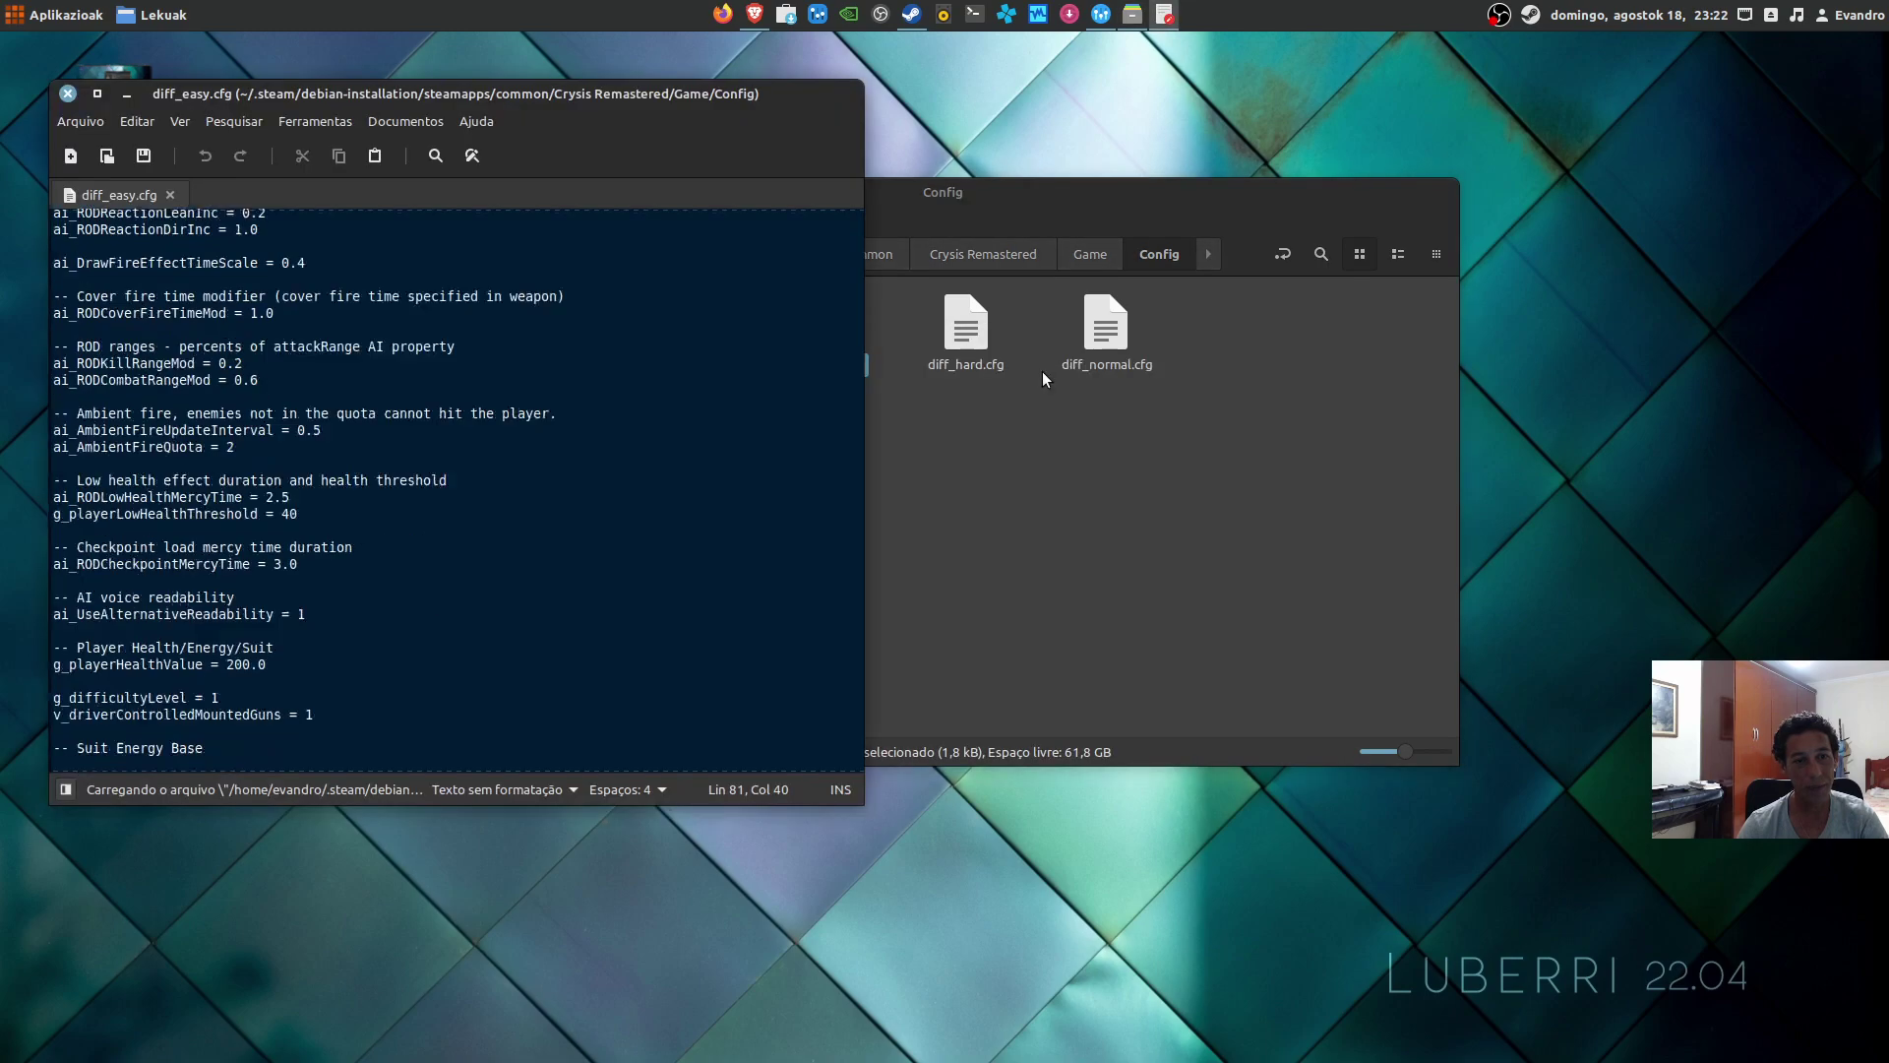
pyautogui.scroll(5, 409, 564)
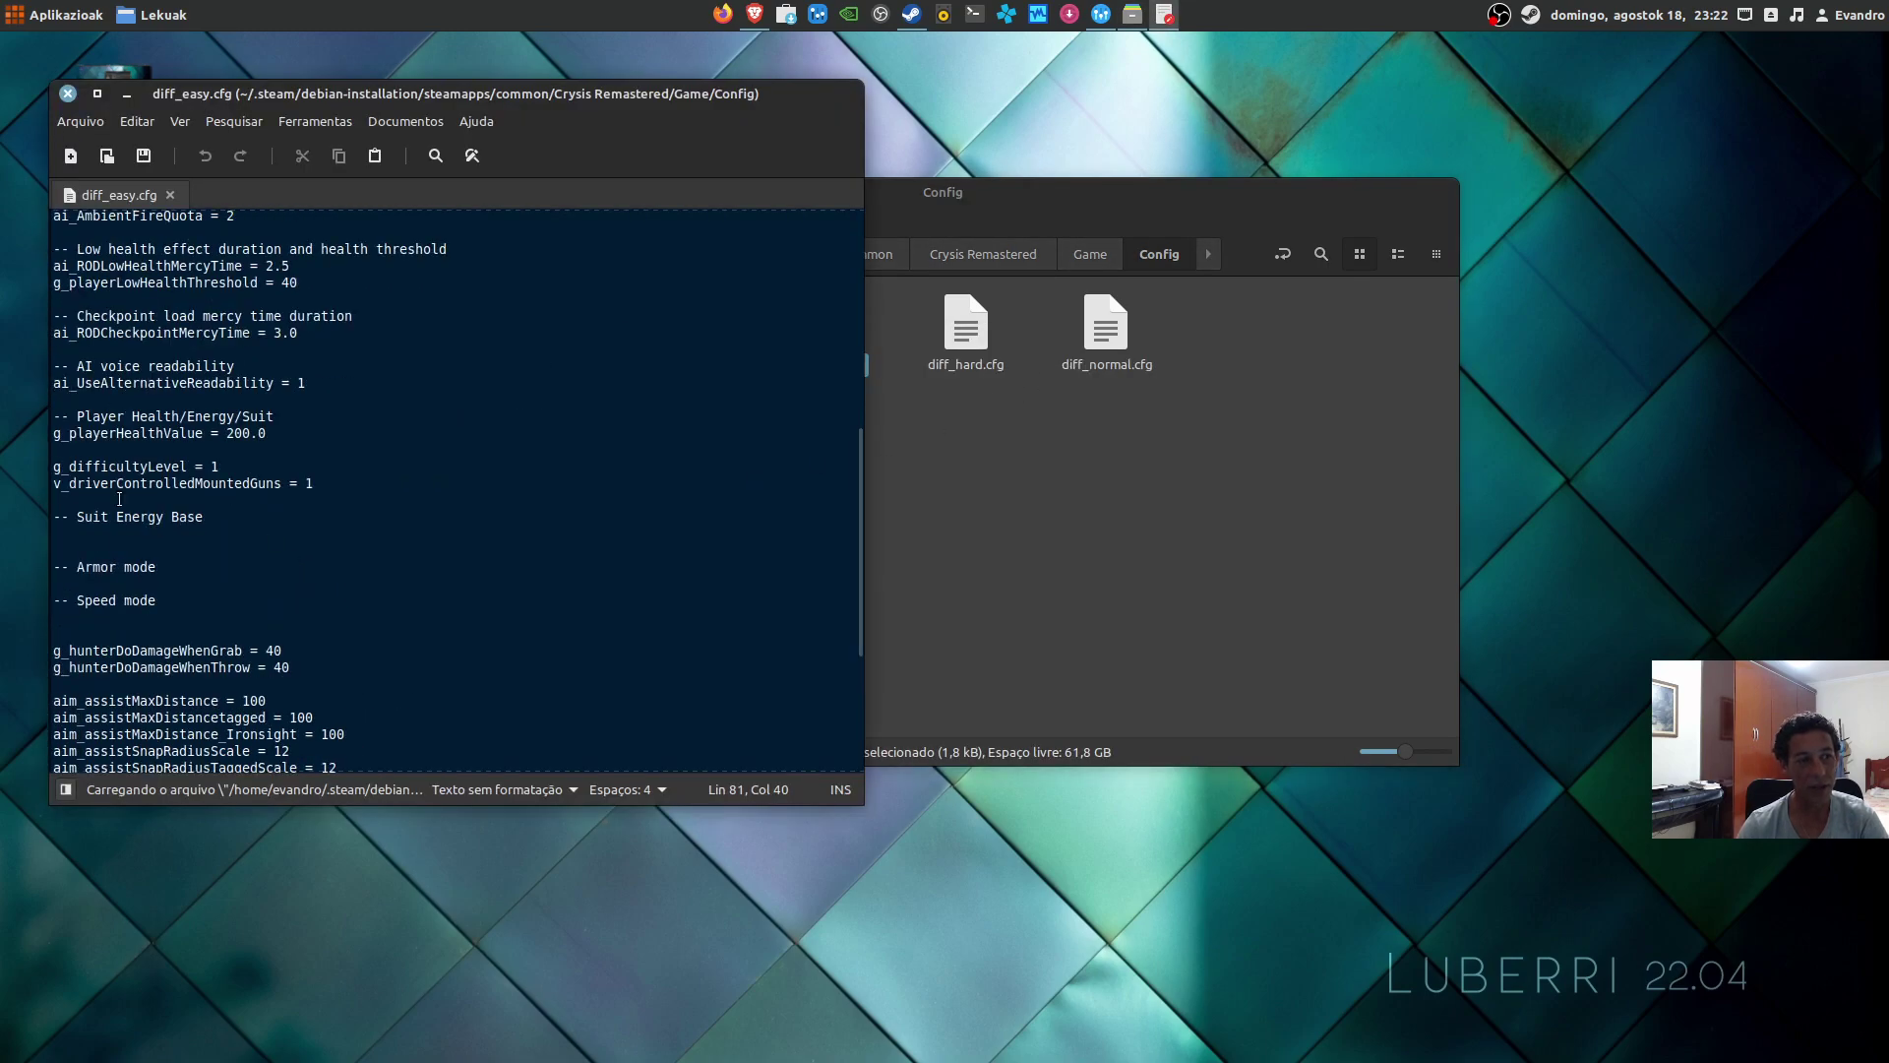
pyautogui.scroll(-3, 116, 504)
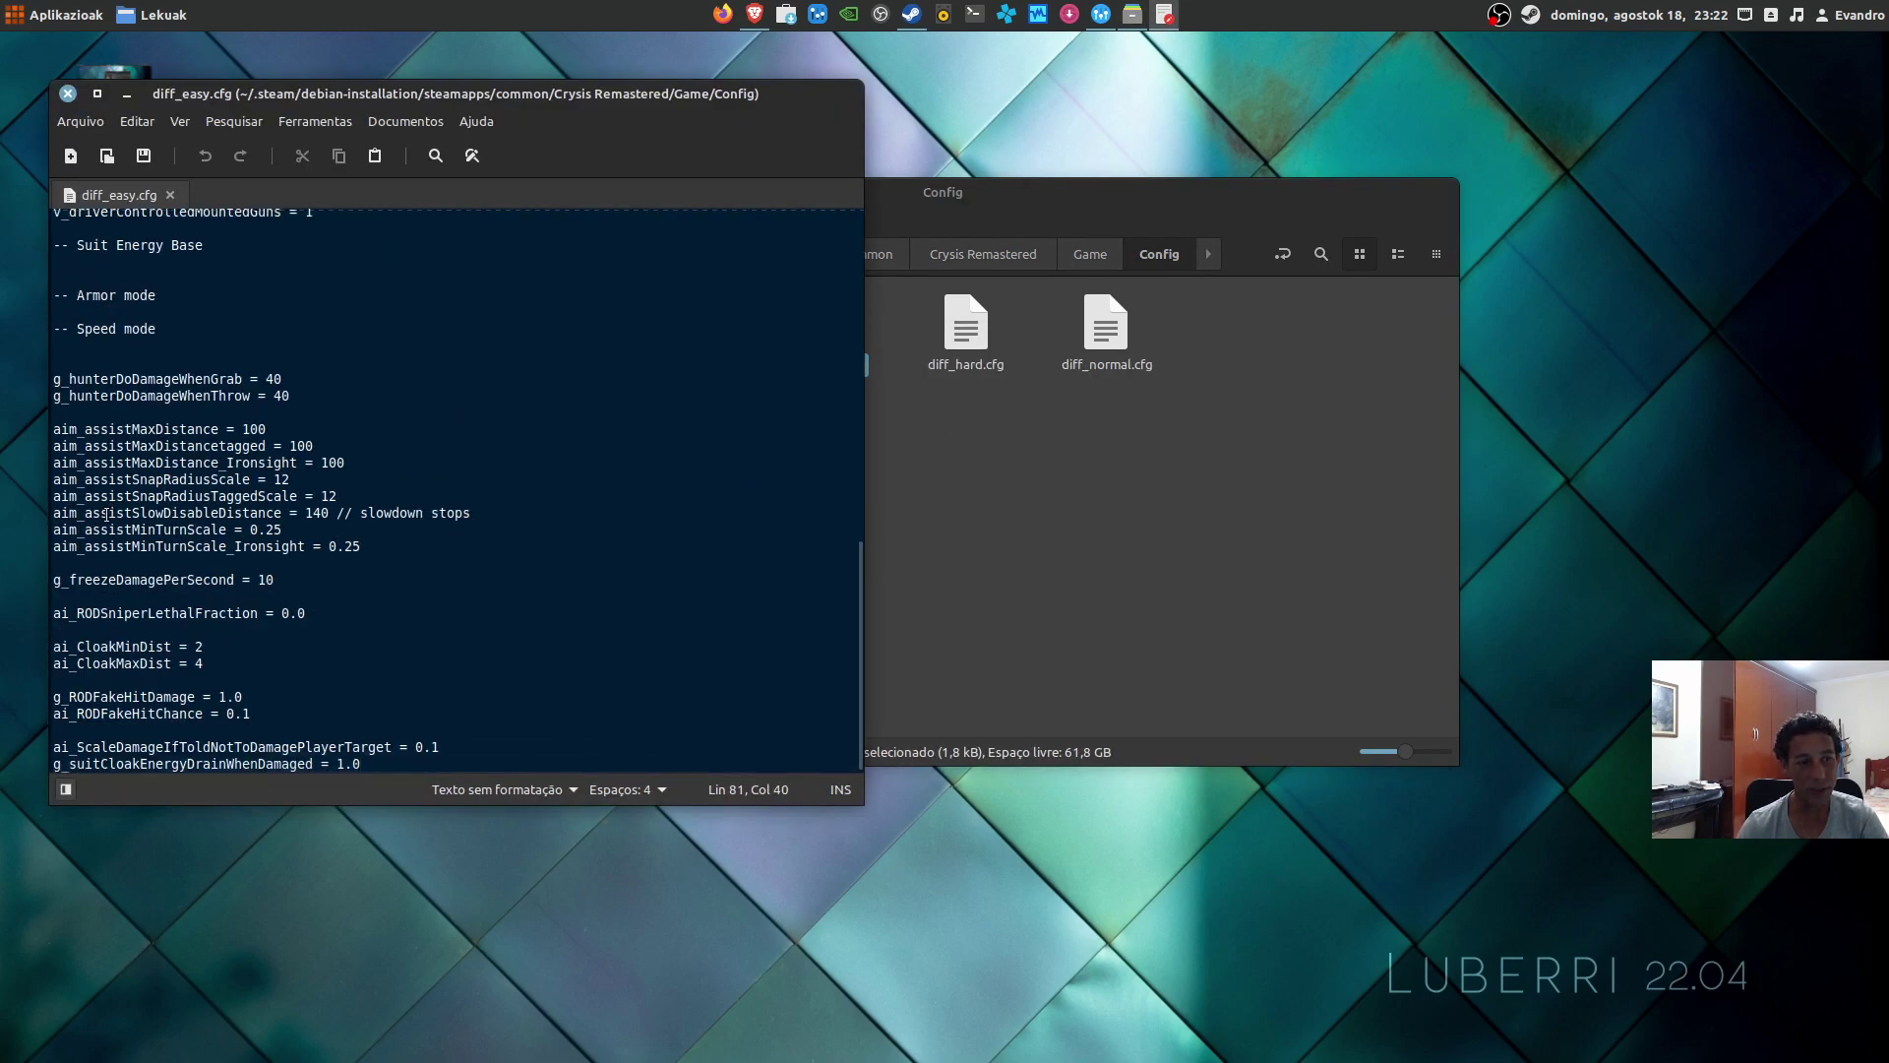
pyautogui.moveTo(541, 117); pyautogui.dragTo(1188, 238)
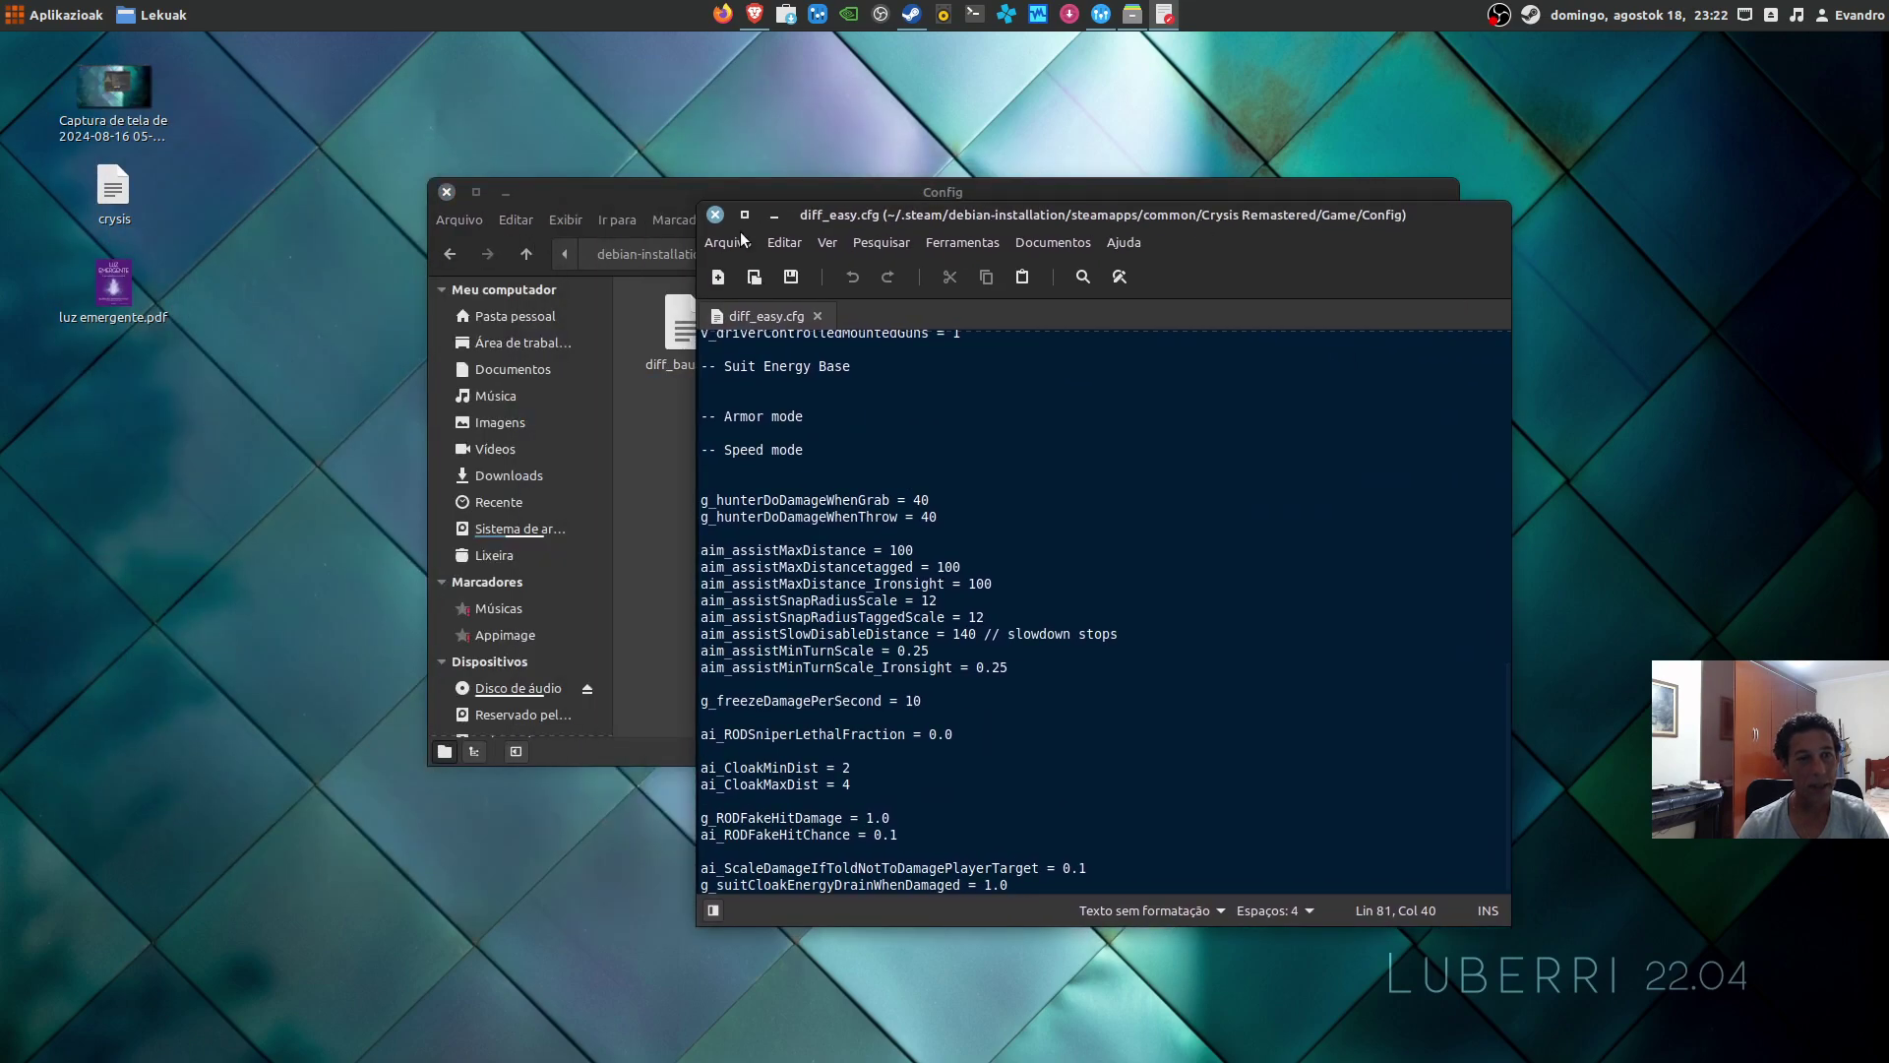
pyautogui.click(715, 215)
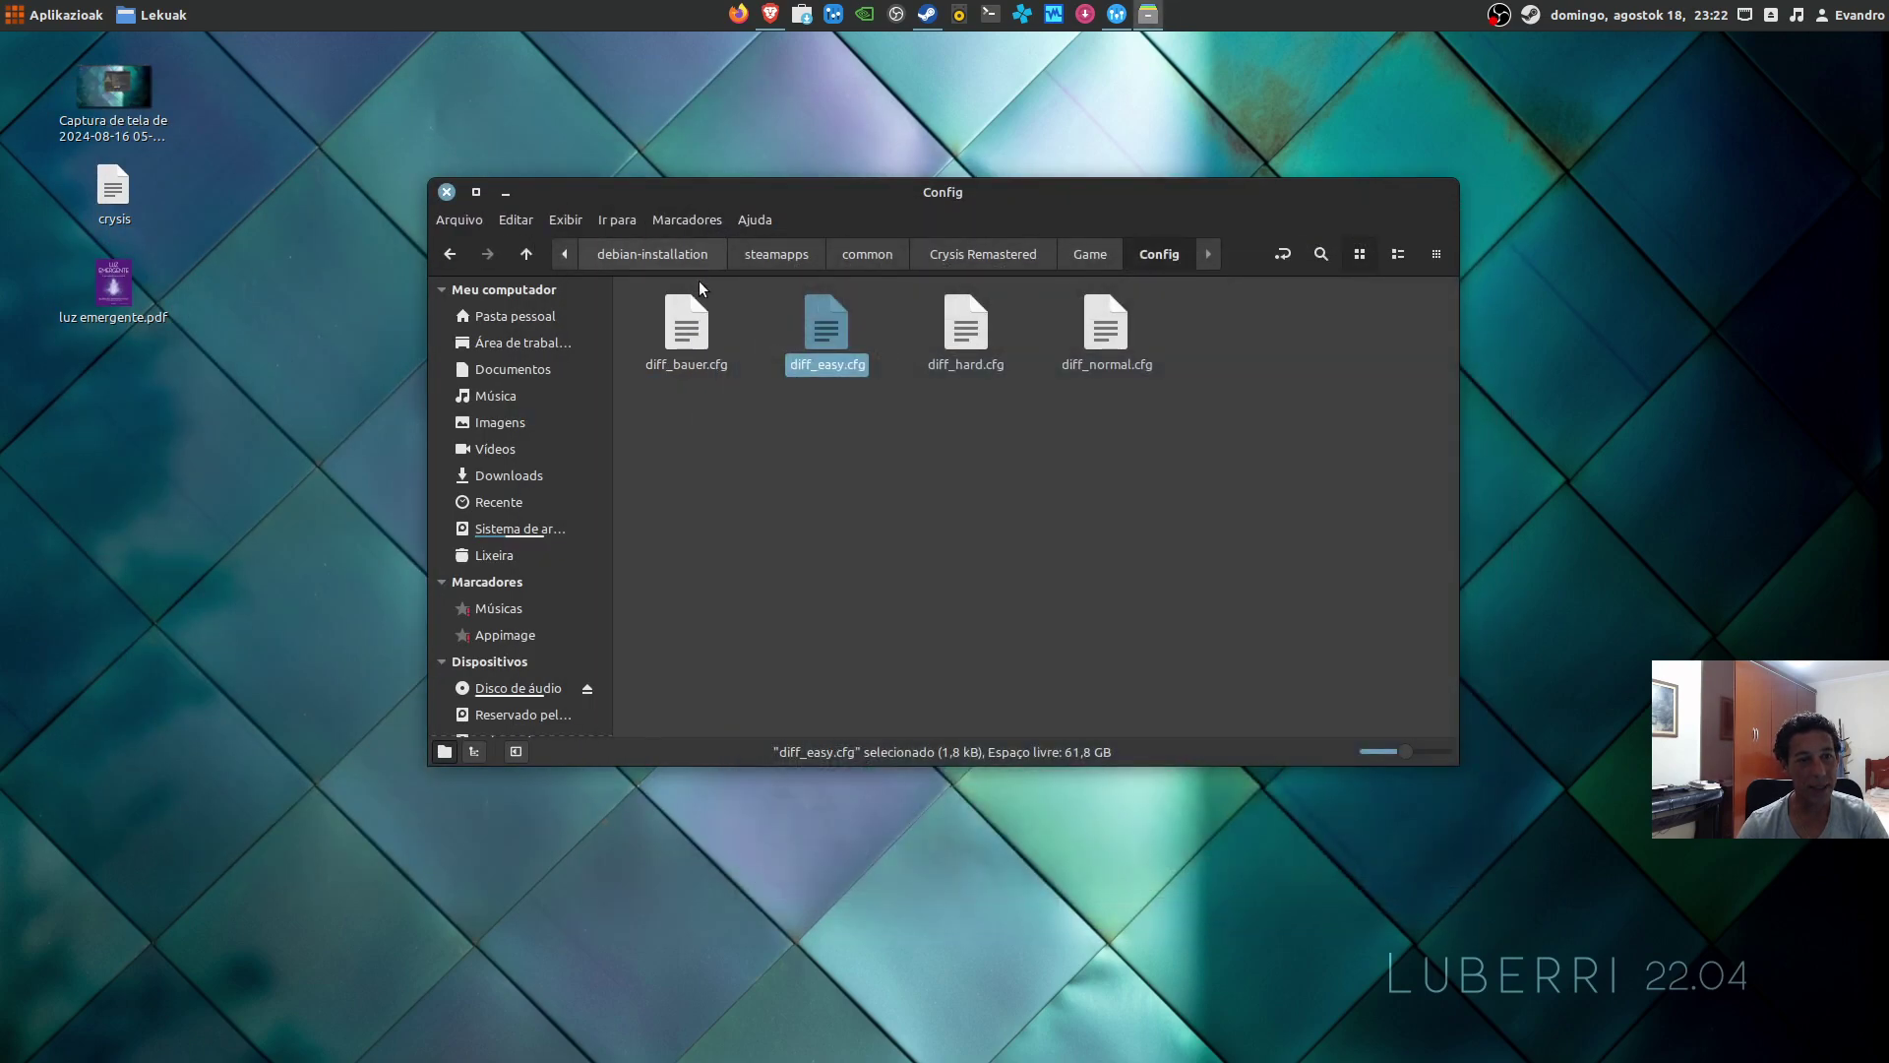
# Step: Reopen diff_easy.cfg in the text editor without executing it, and place its window beside the file icons
pyautogui.doubleClick(825, 337)
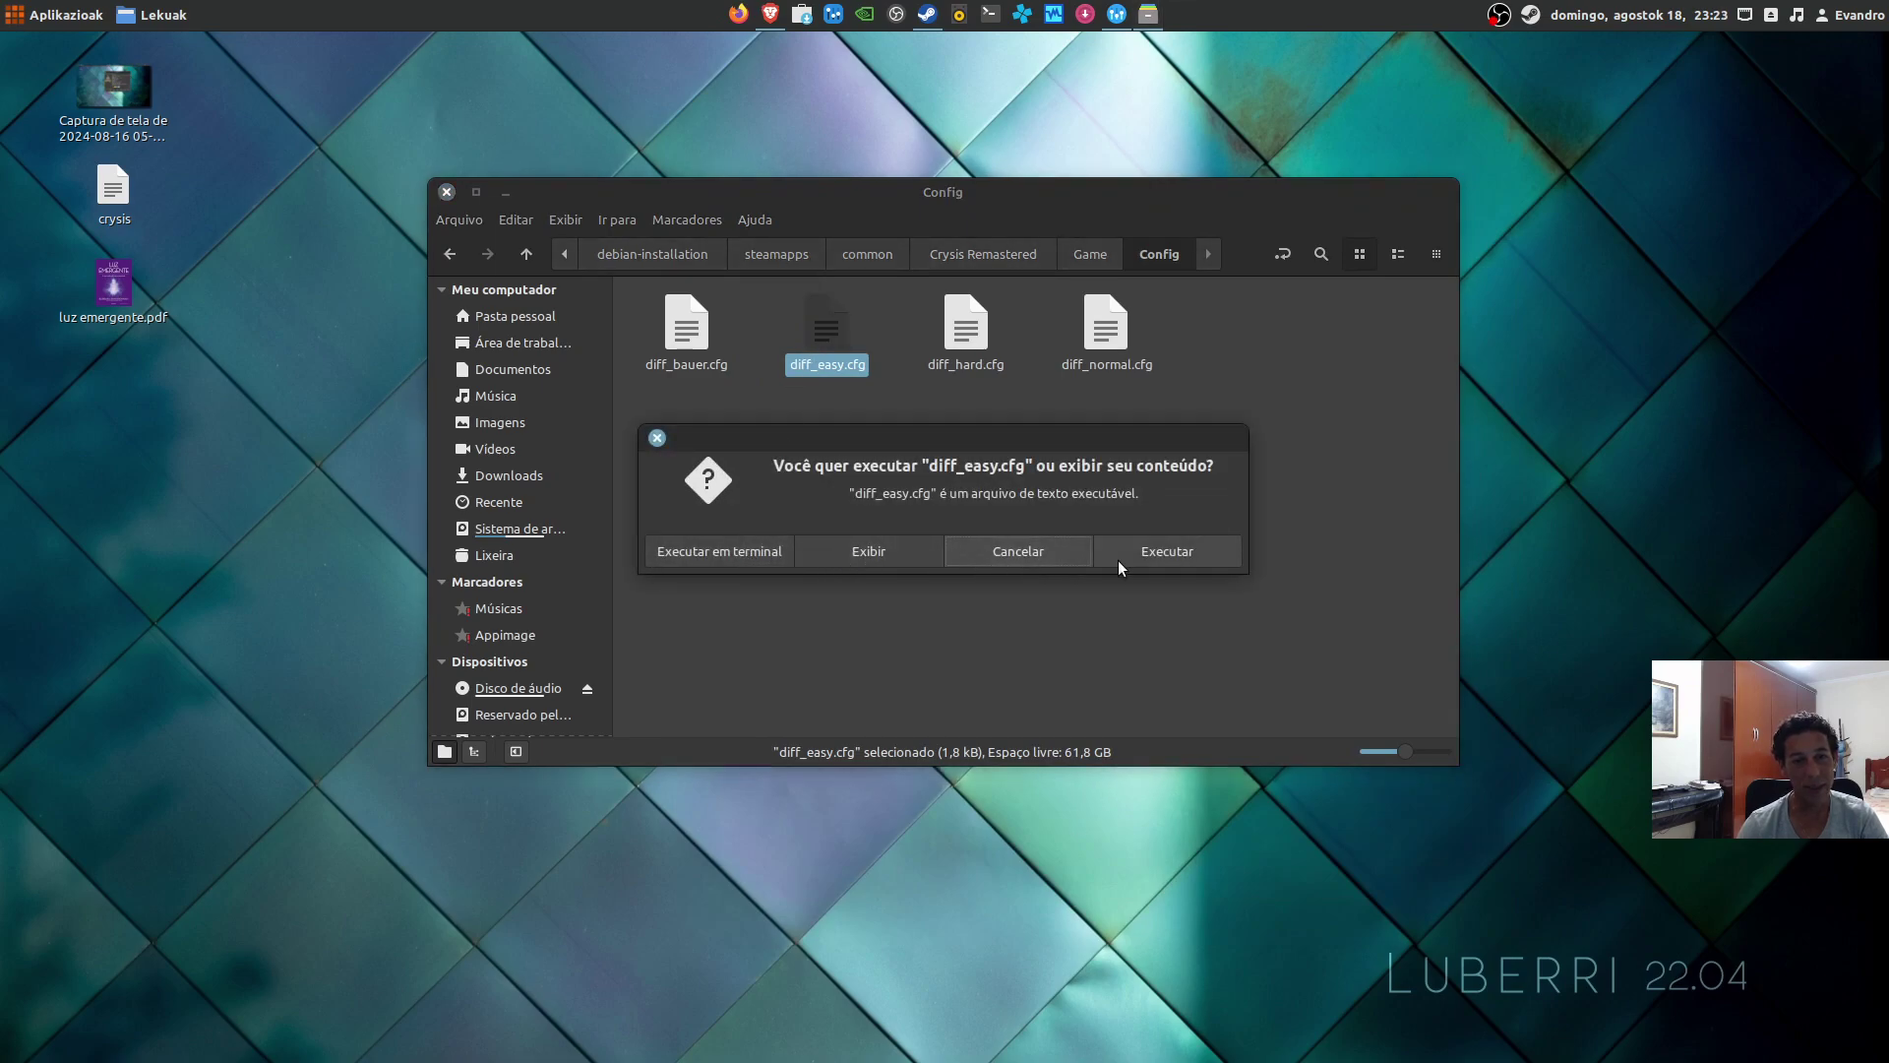
pyautogui.click(1017, 551)
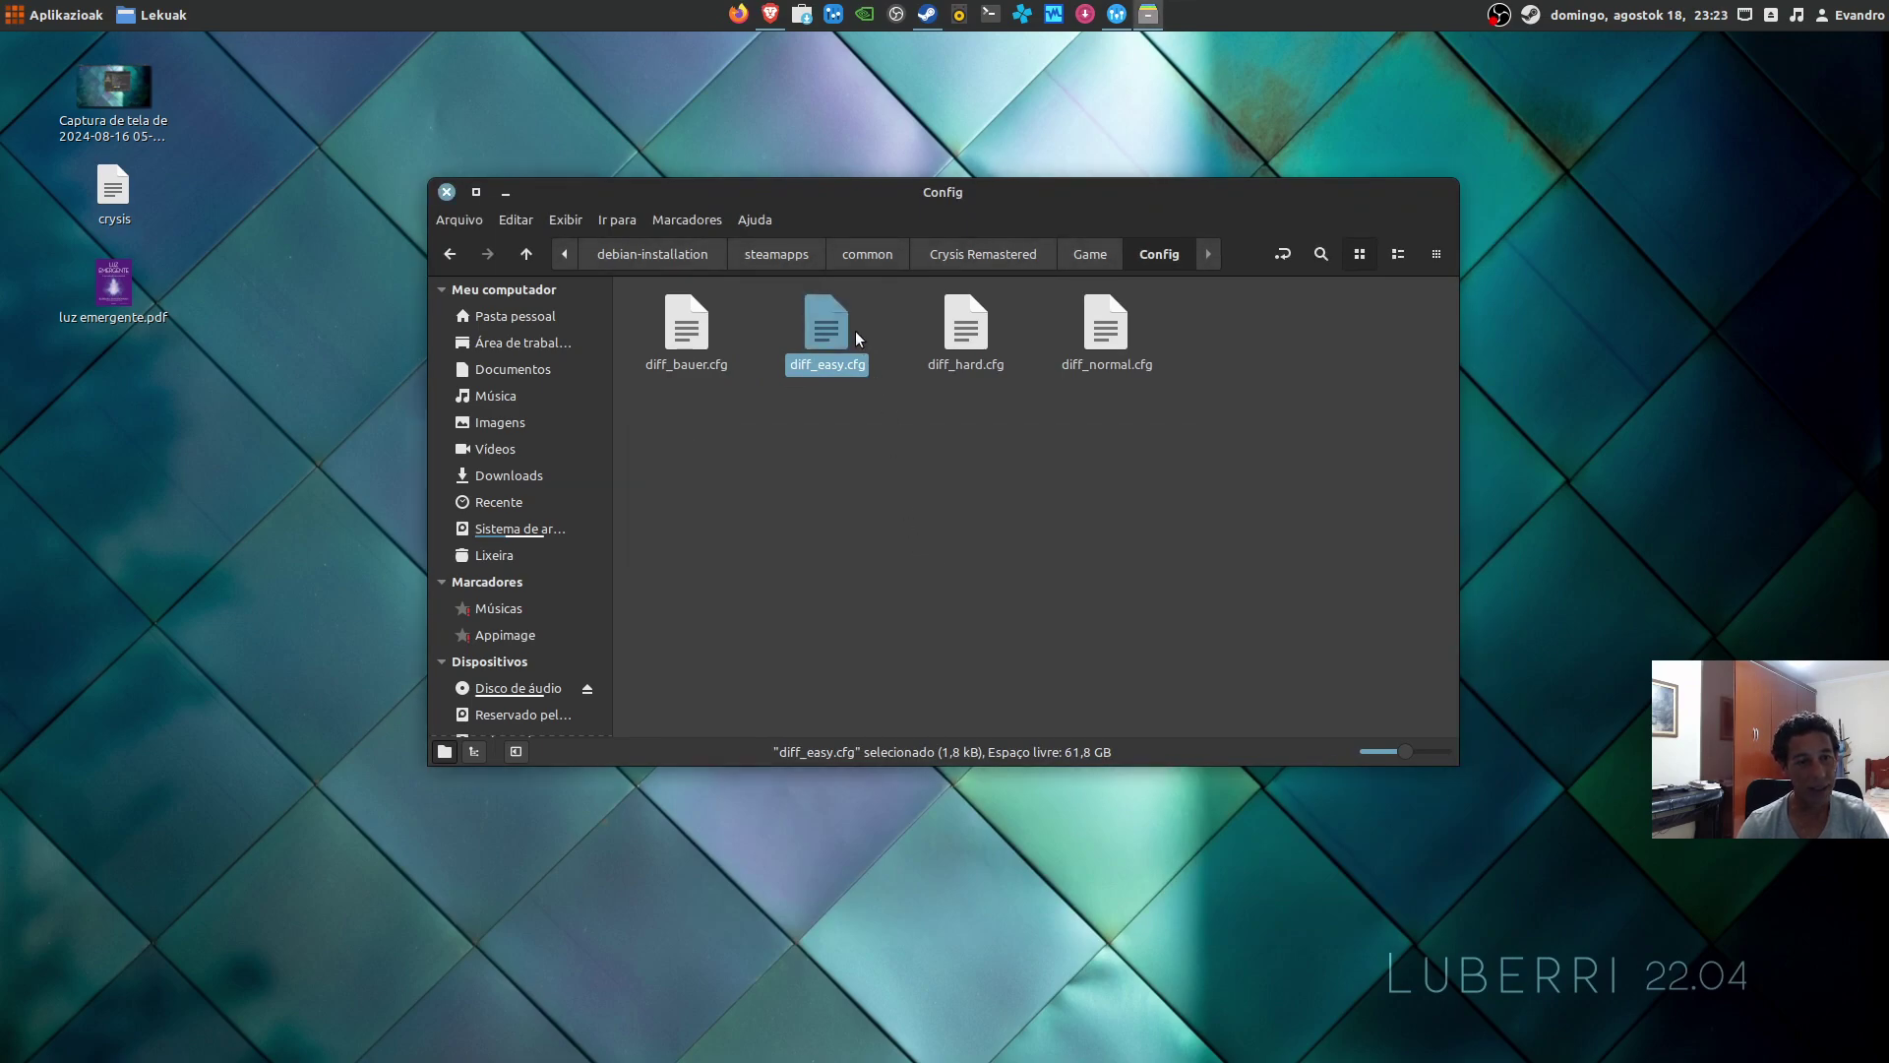
pyautogui.click(848, 428)
pyautogui.rightClick(835, 321)
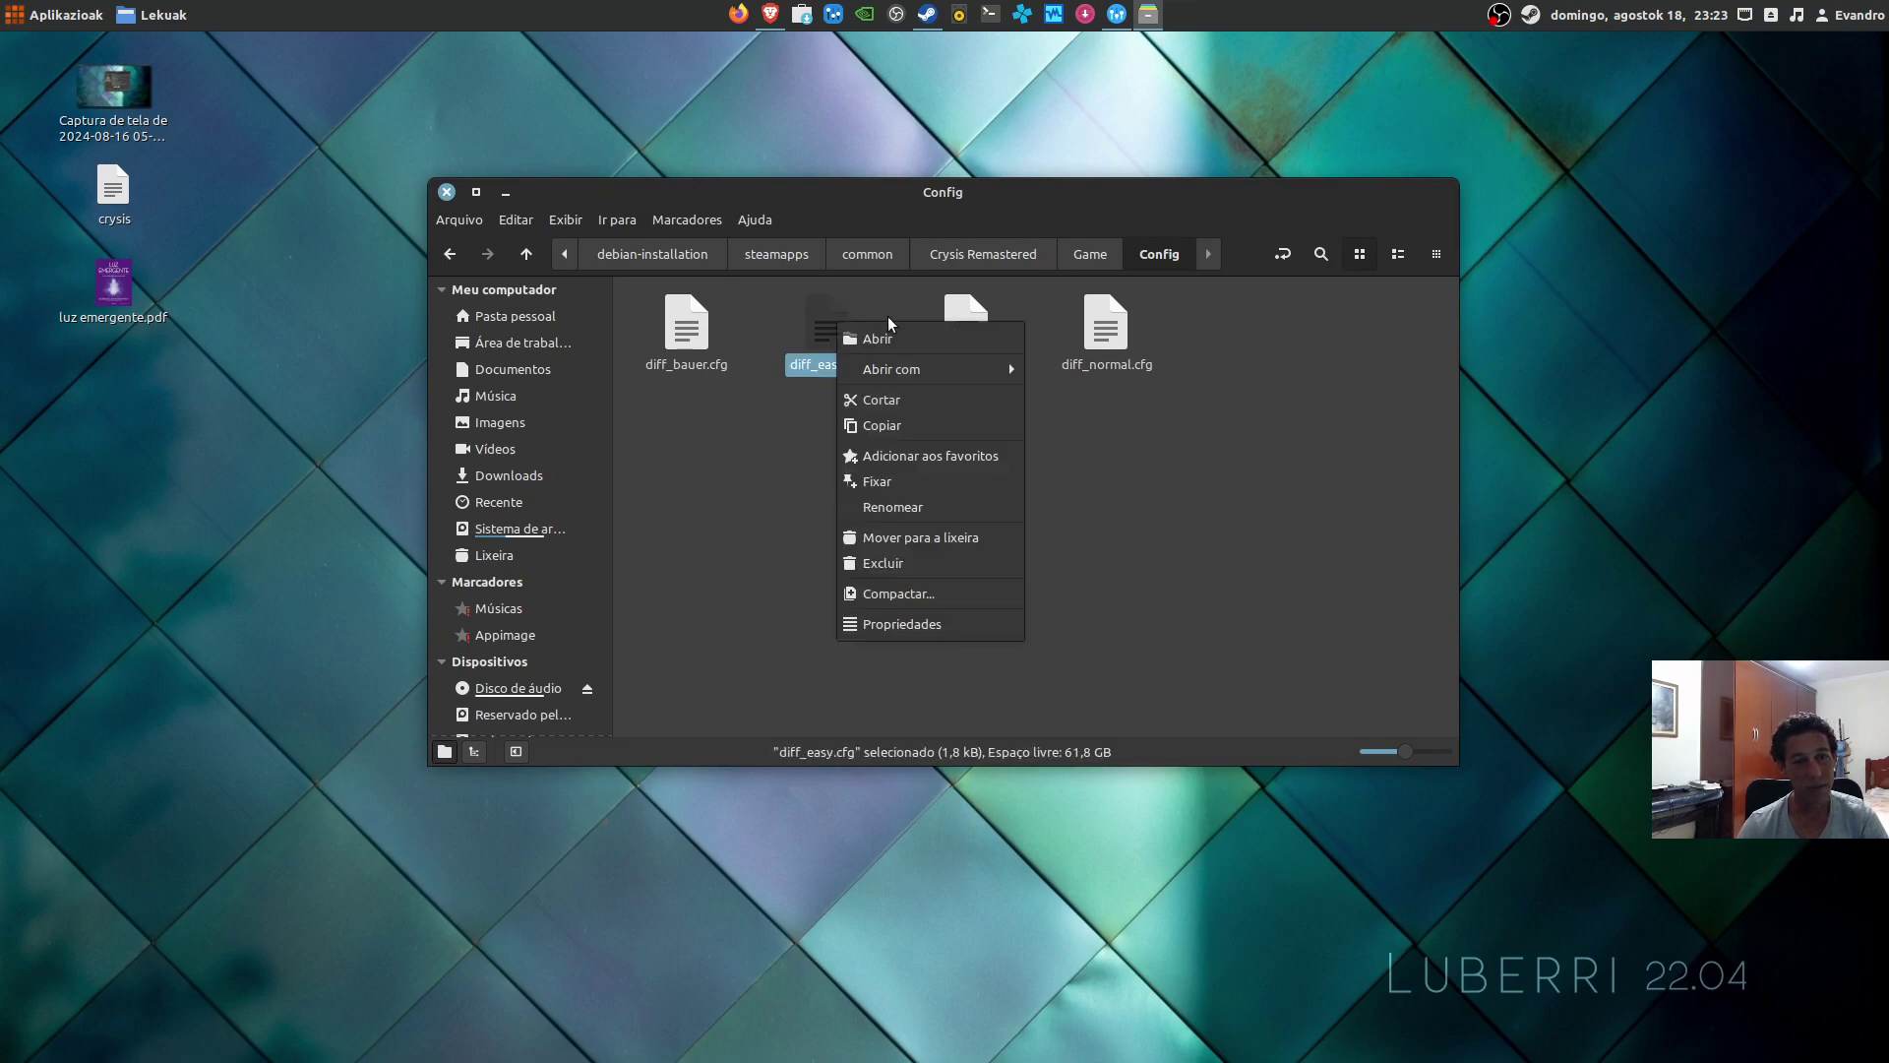
pyautogui.moveTo(933, 372)
pyautogui.click(1090, 370)
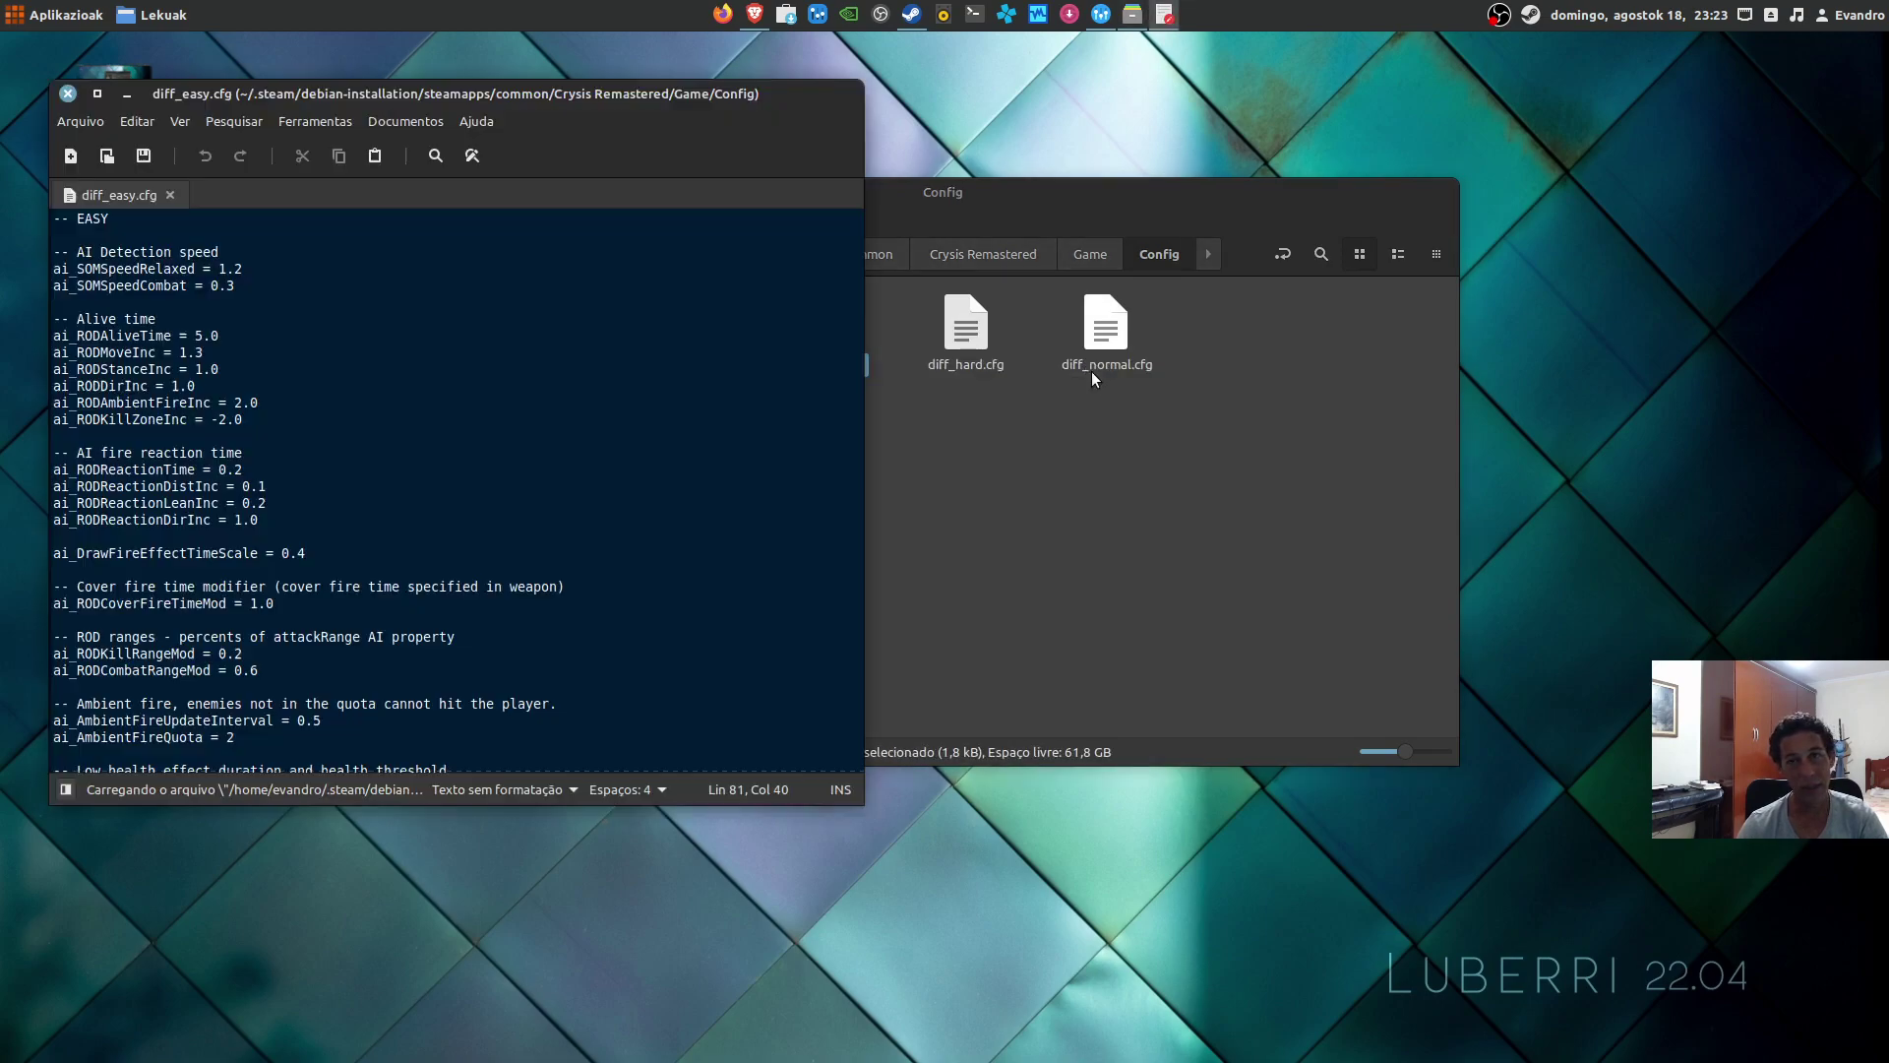
pyautogui.moveTo(602, 83); pyautogui.dragTo(1344, 230)
# Step: Examine the AI, player health, difficulty level, suit energy, armor mode and speed mode sections of diff_easy.cfg
pyautogui.scroll(10, 1098, 469)
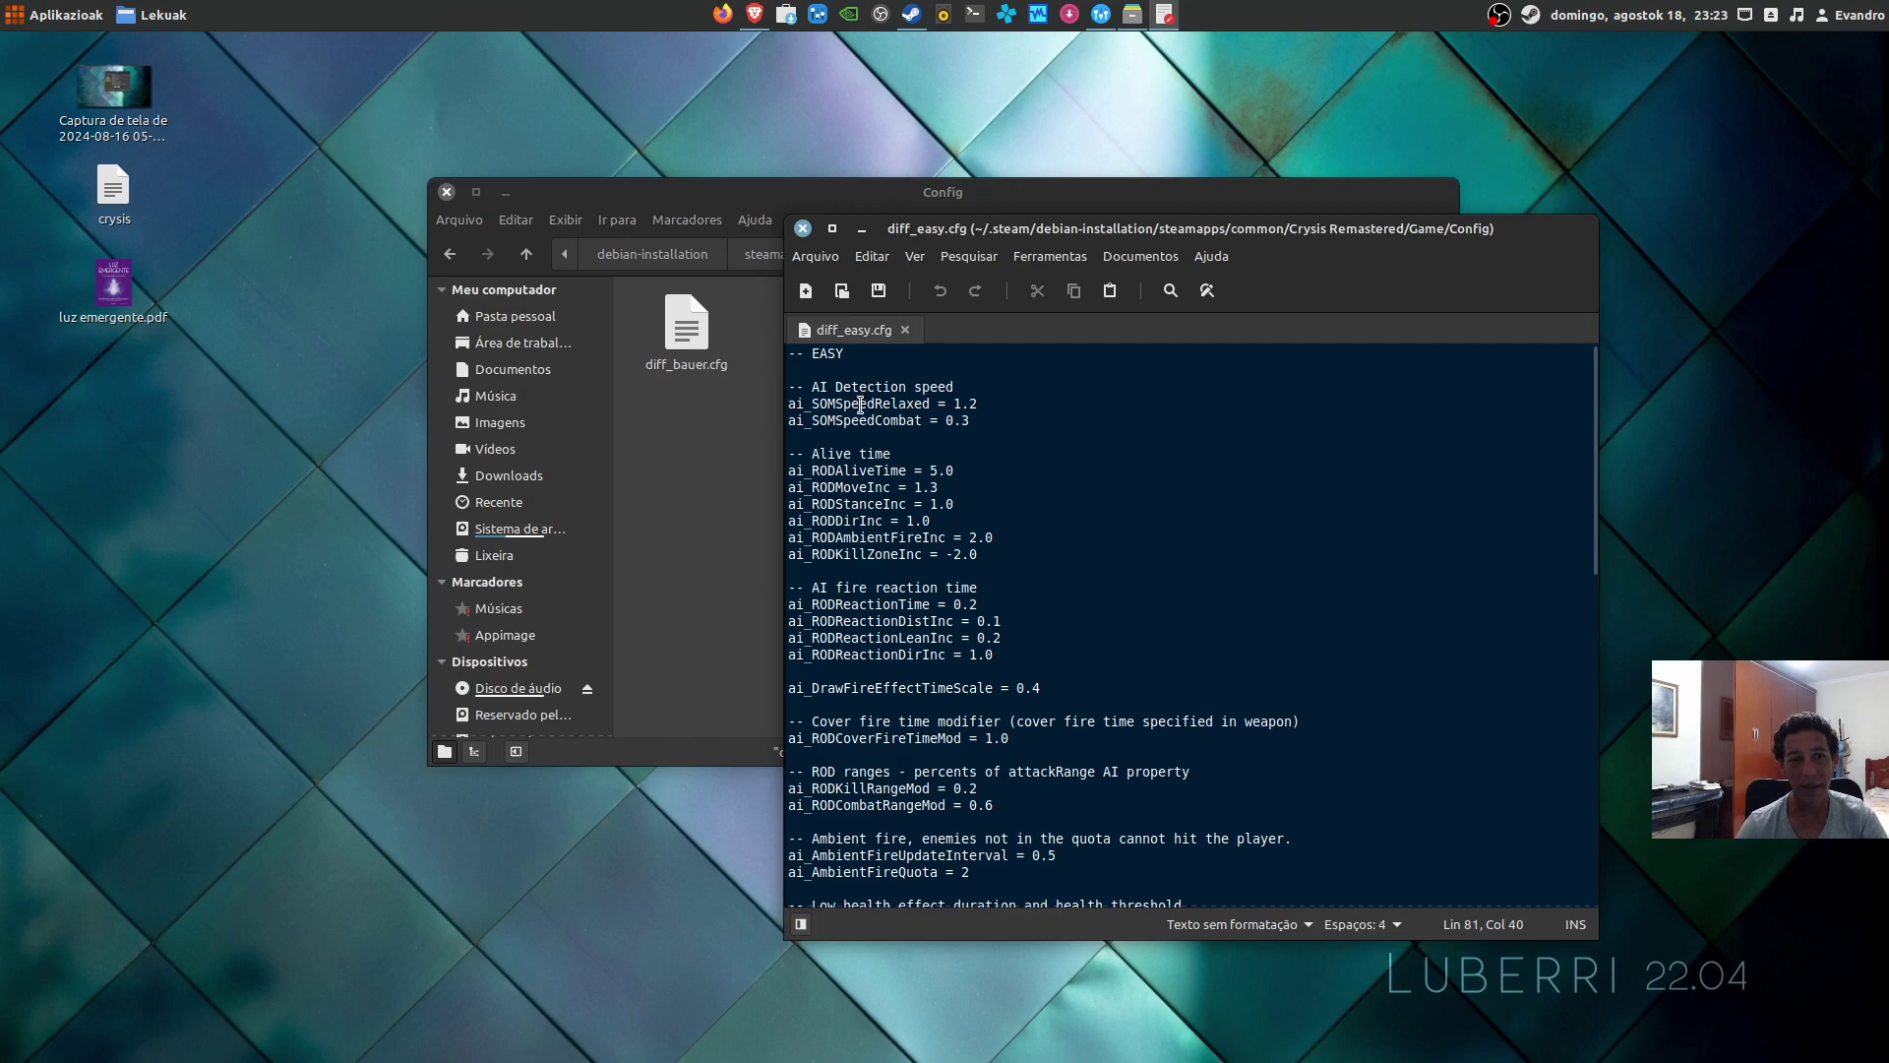
pyautogui.click(874, 404)
pyautogui.scroll(-4, 875, 456)
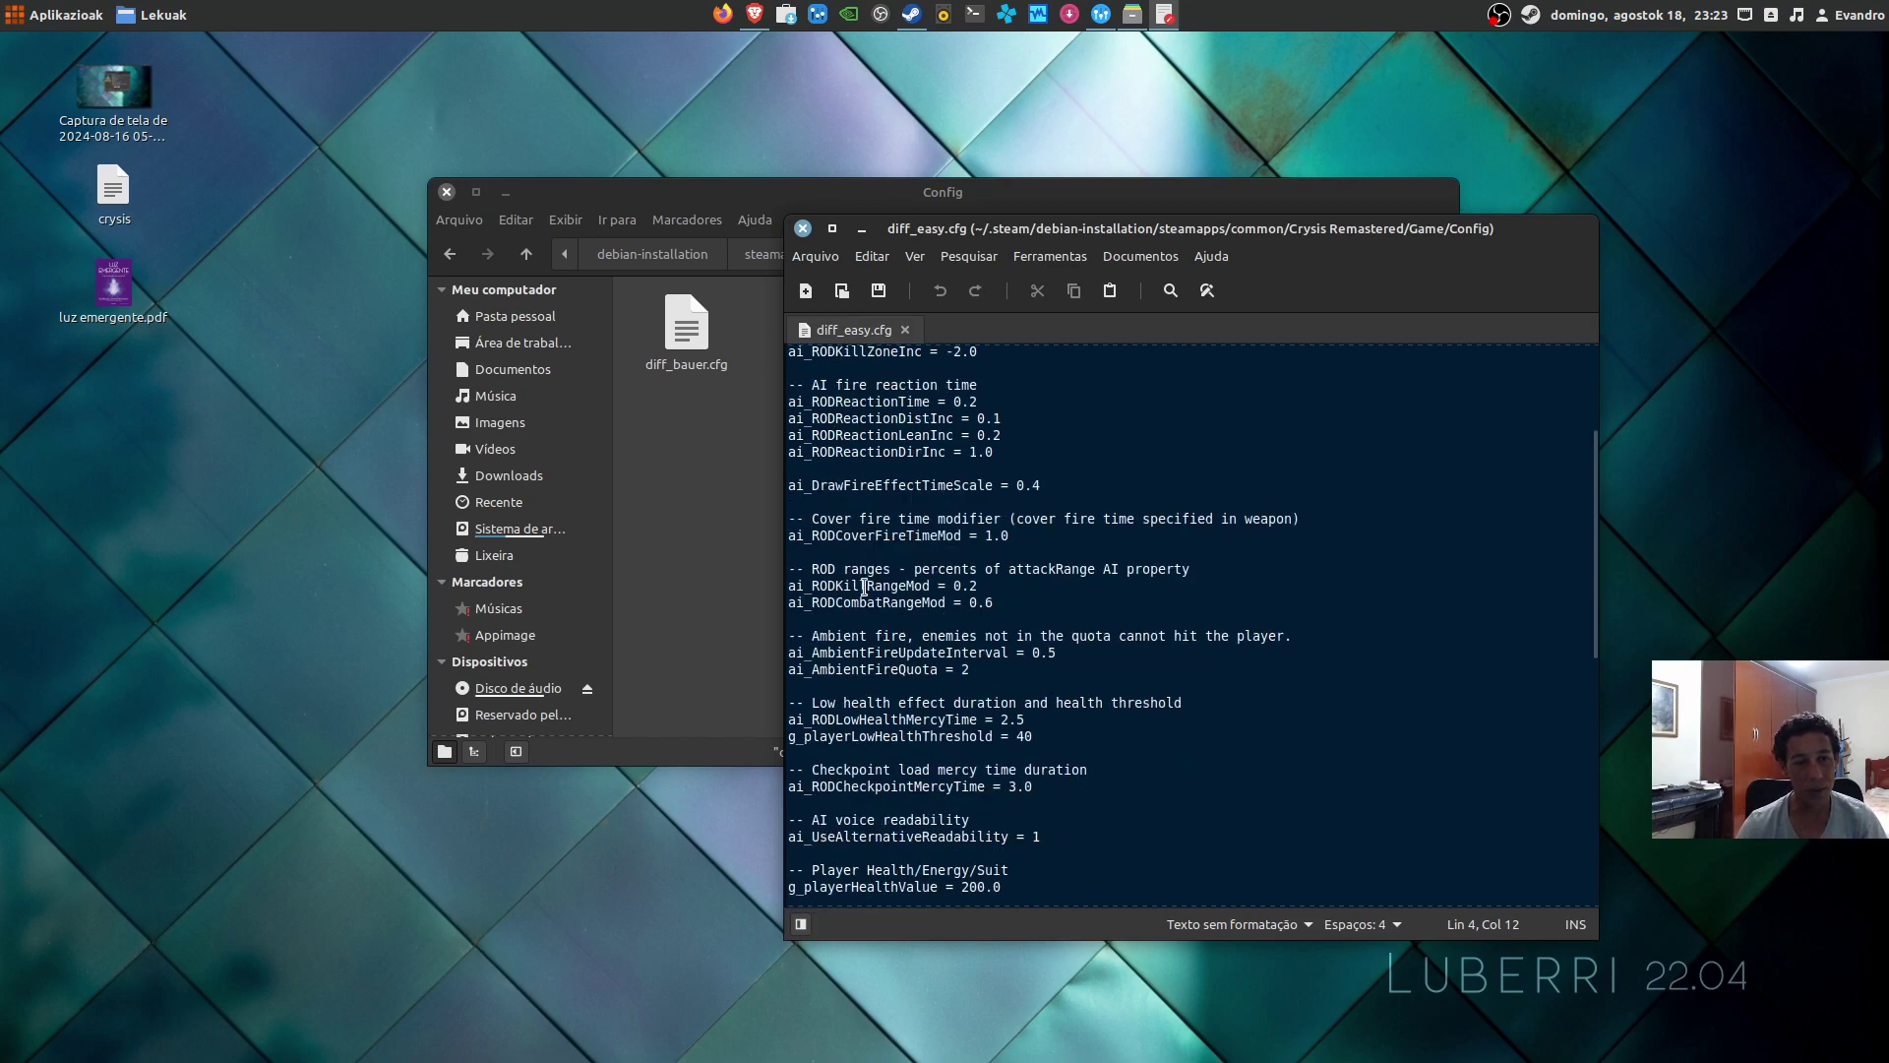
pyautogui.scroll(-5, 864, 587)
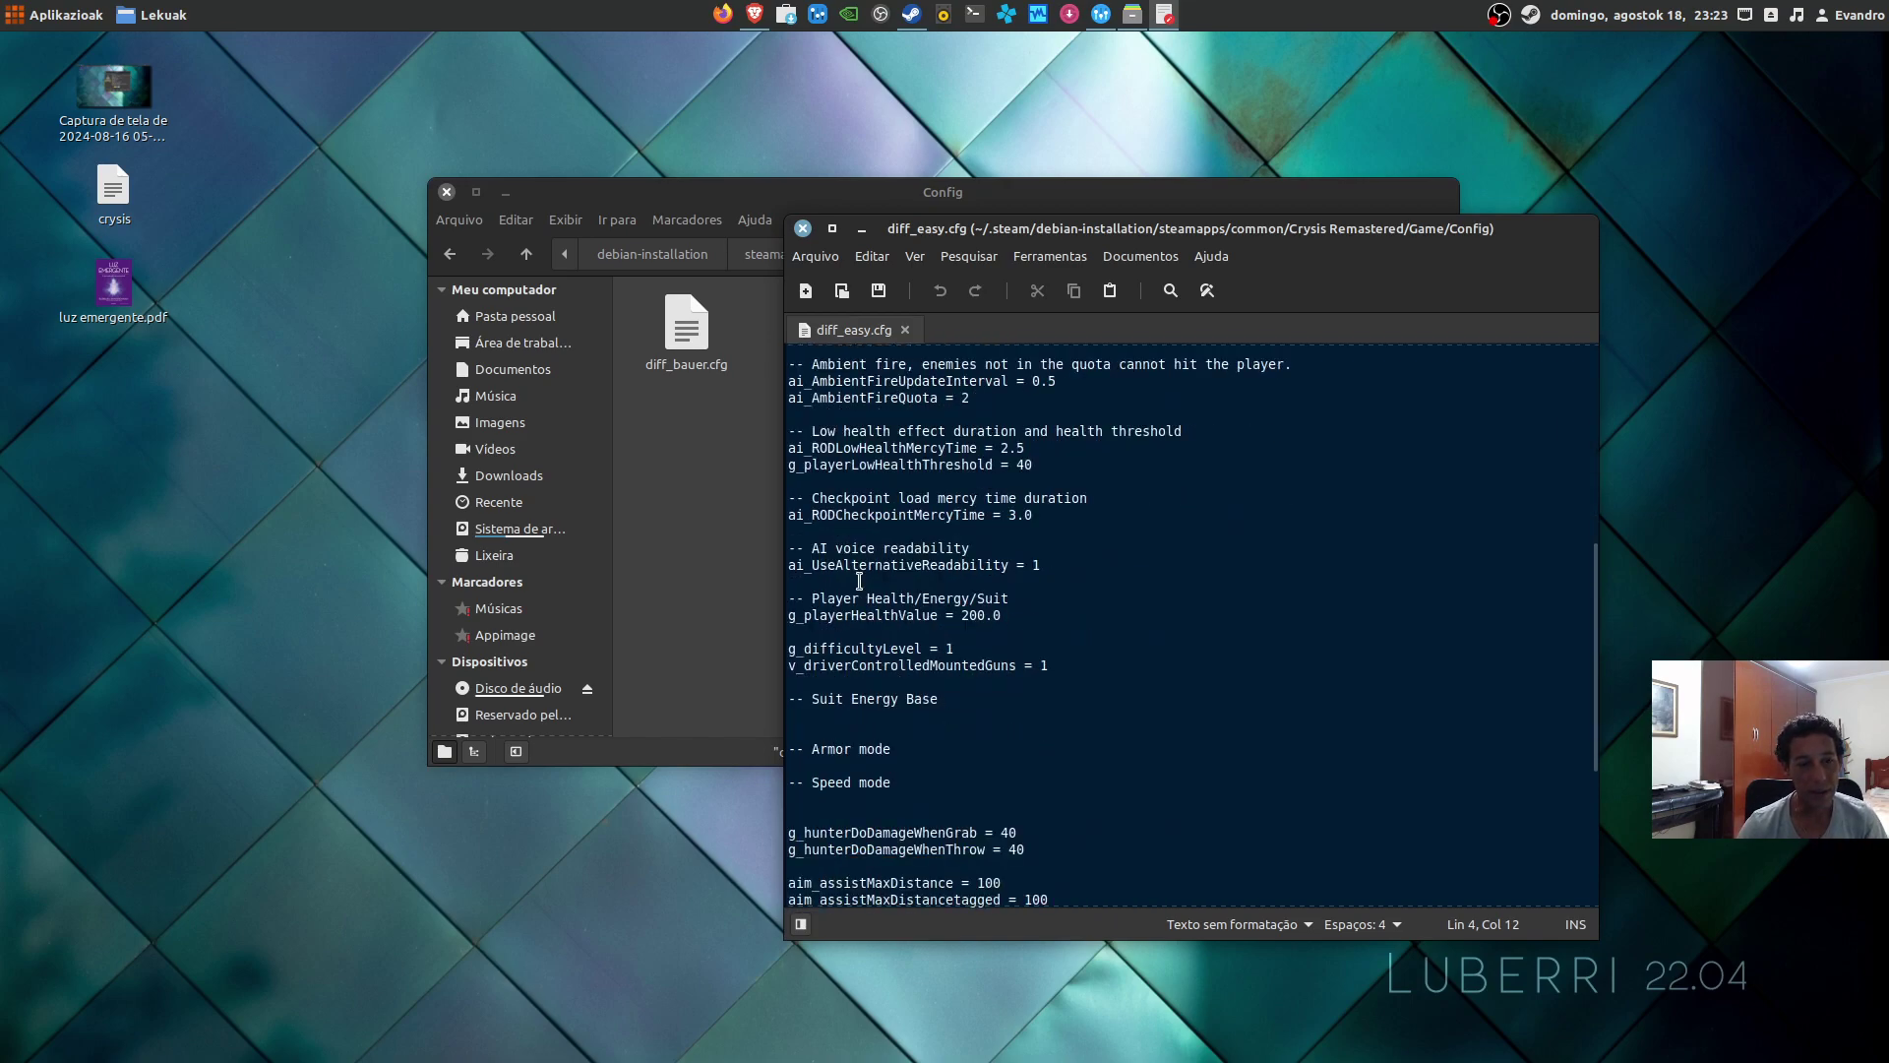
pyautogui.click(850, 466)
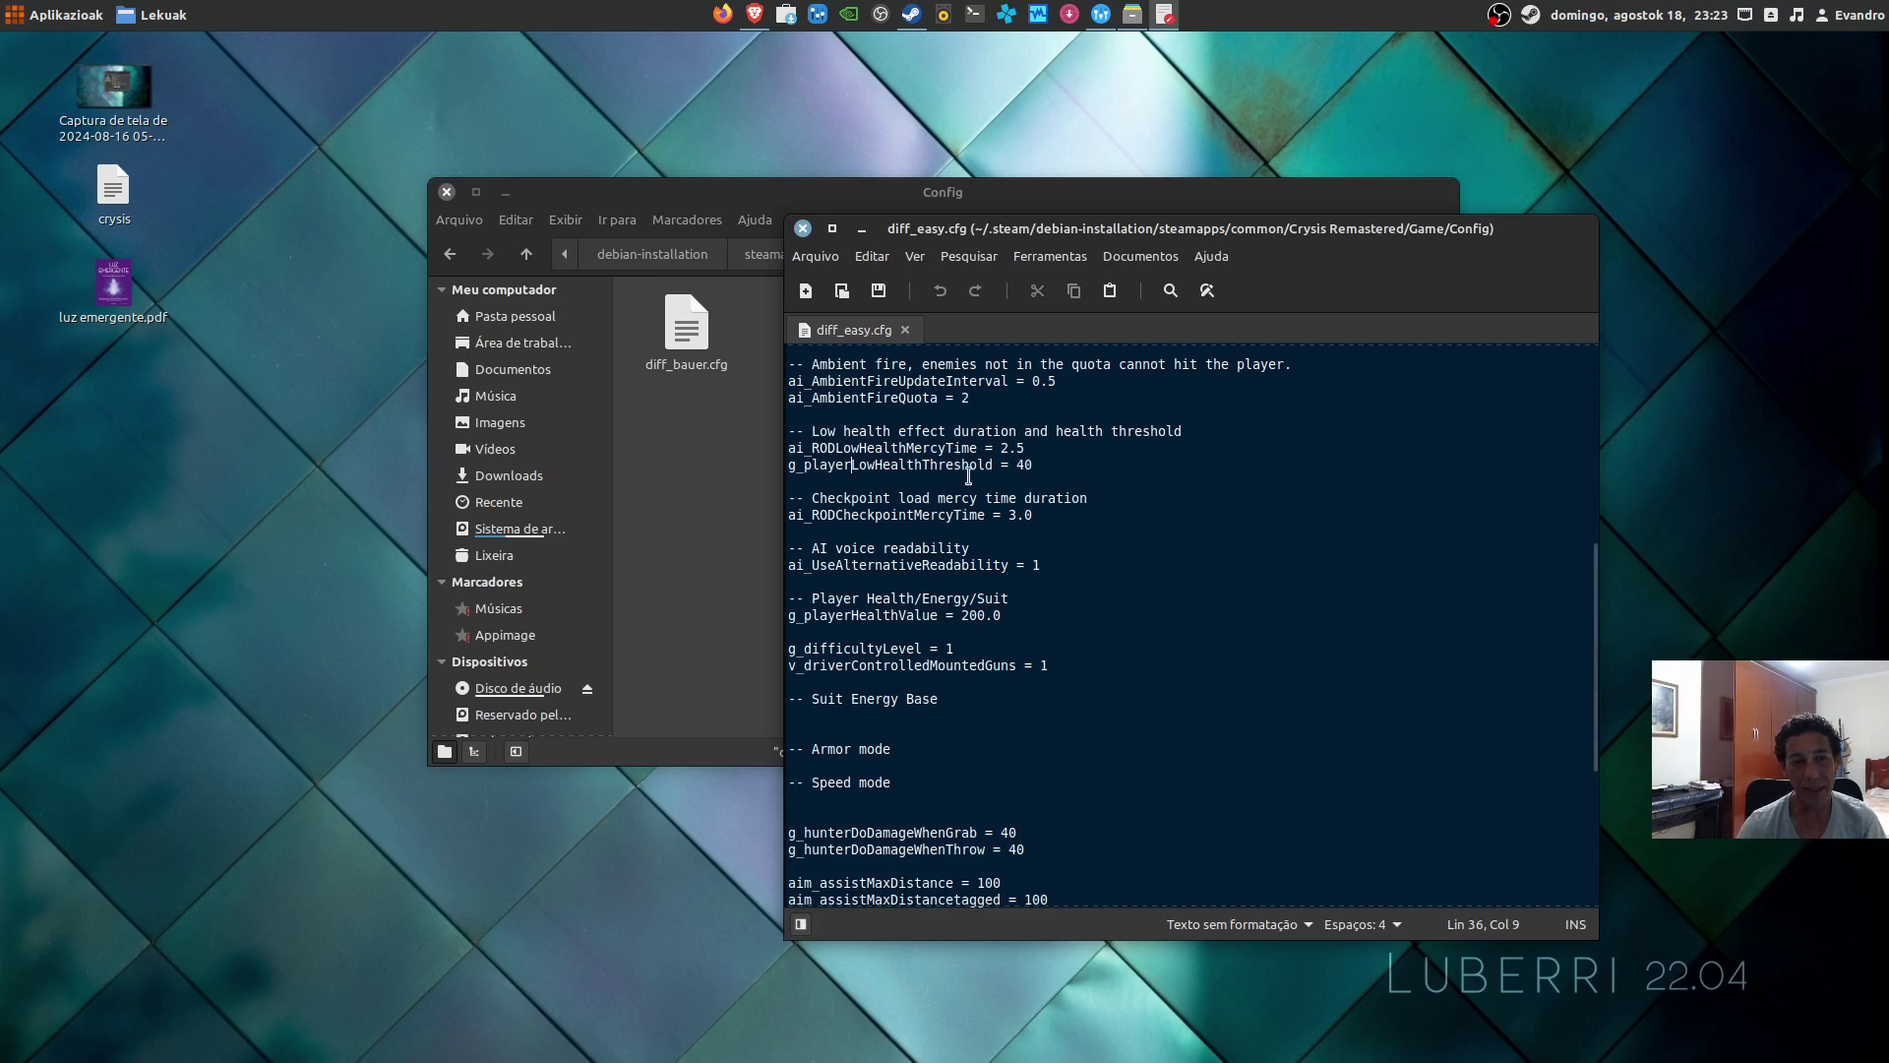
pyautogui.scroll(-2, 952, 567)
pyautogui.click(1031, 566)
pyautogui.scroll(4, 1013, 556)
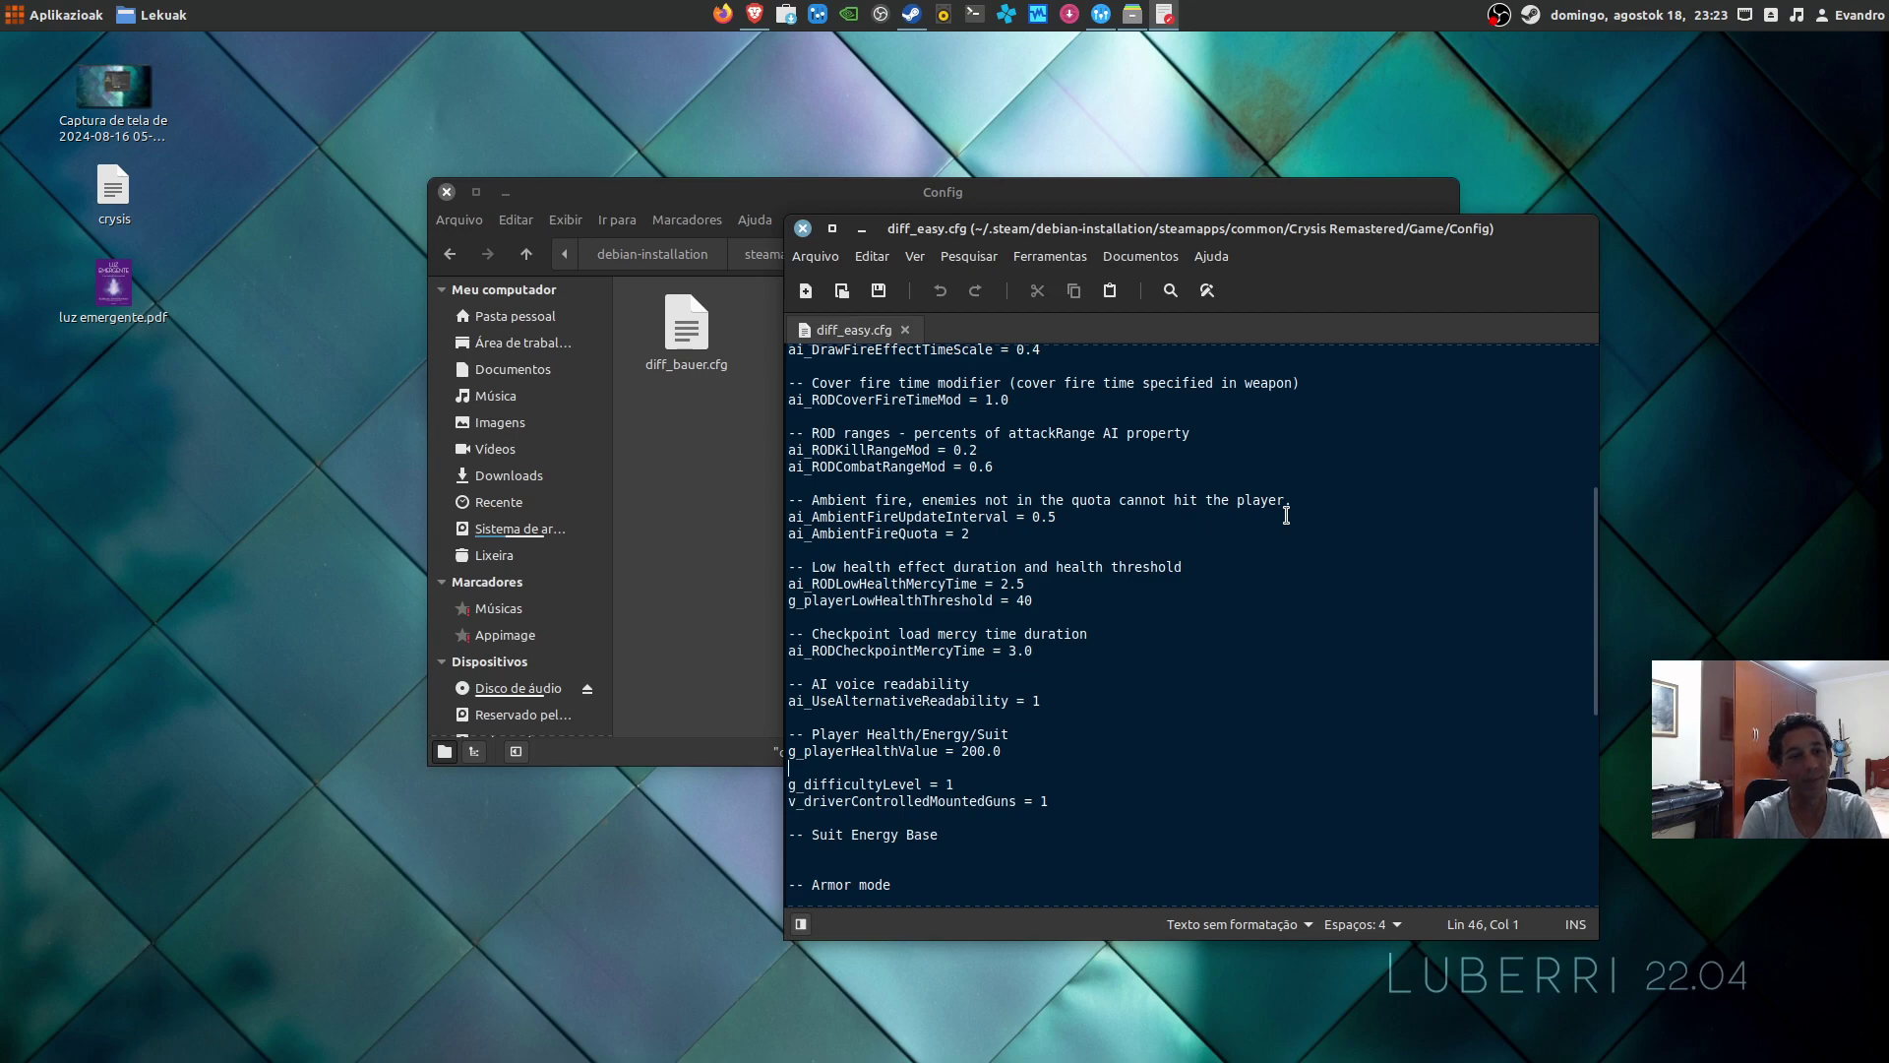
pyautogui.scroll(-3, 837, 677)
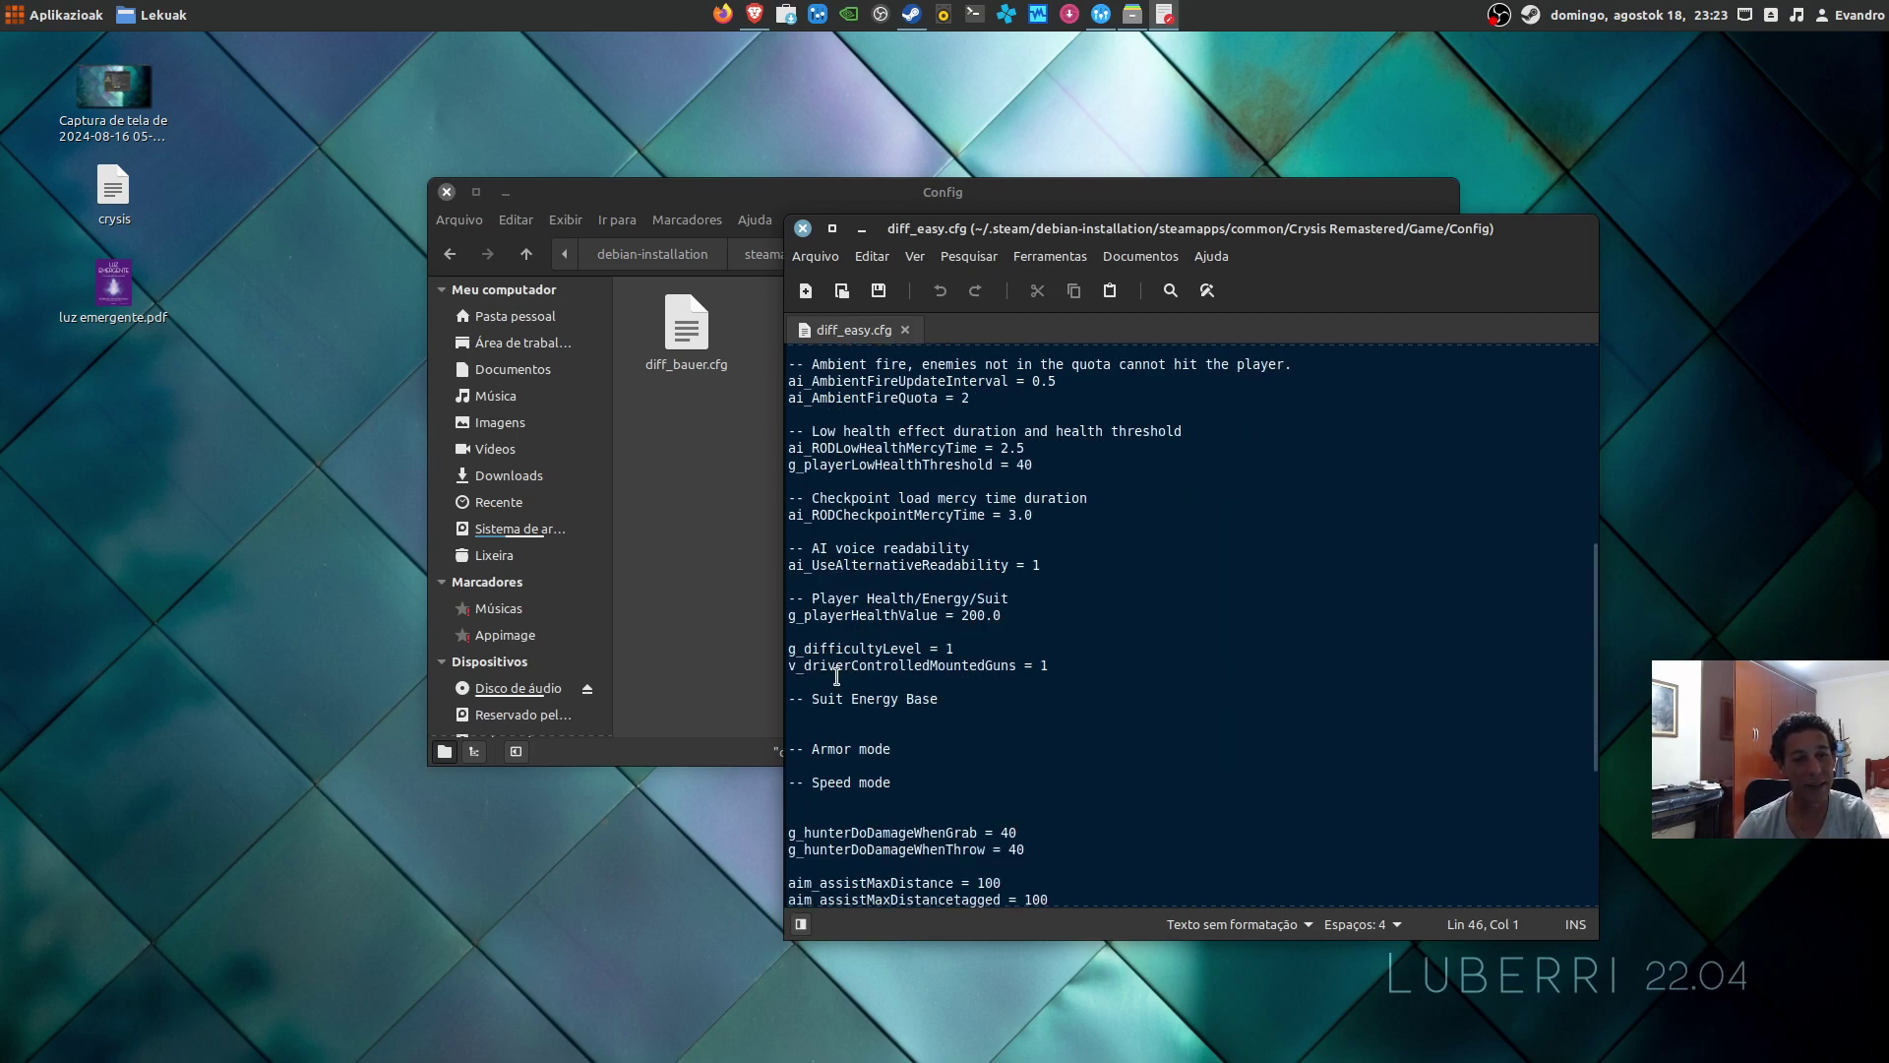
pyautogui.click(883, 641)
pyautogui.scroll(-4, 844, 527)
pyautogui.click(856, 518)
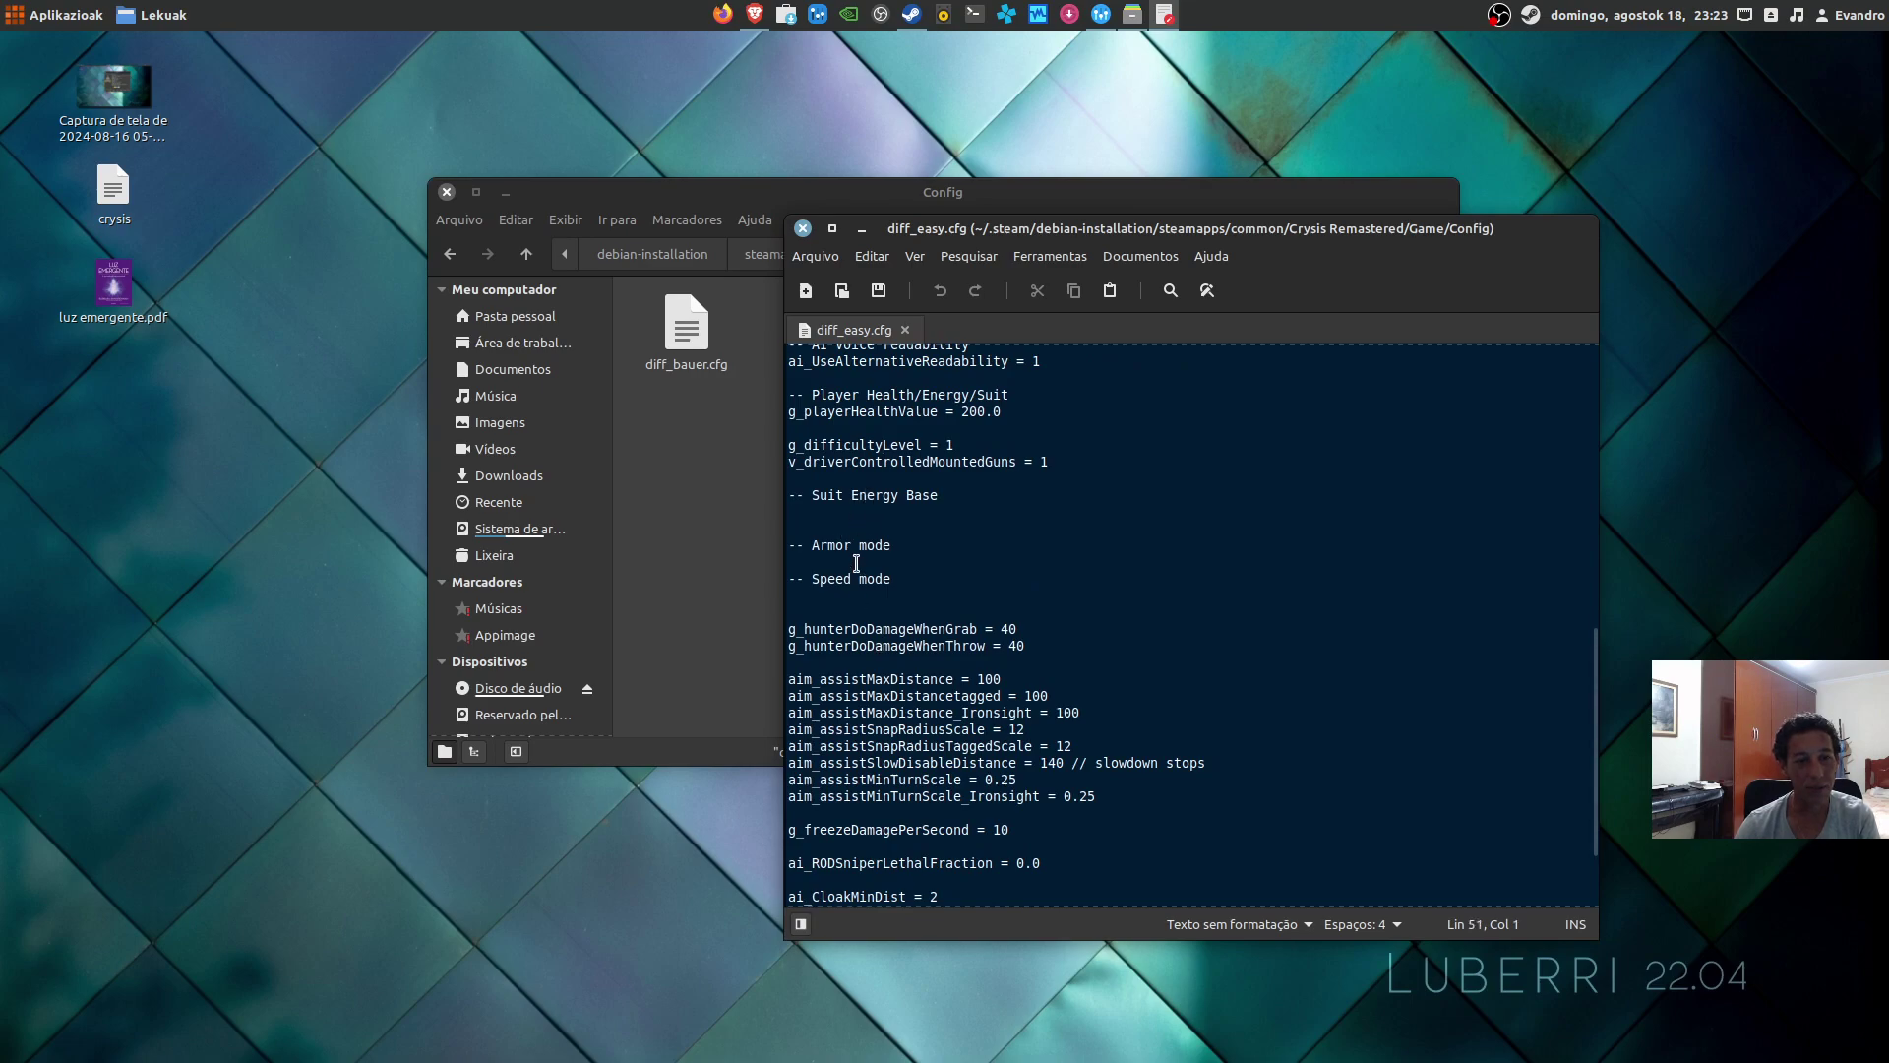
pyautogui.click(862, 501)
pyautogui.click(872, 521)
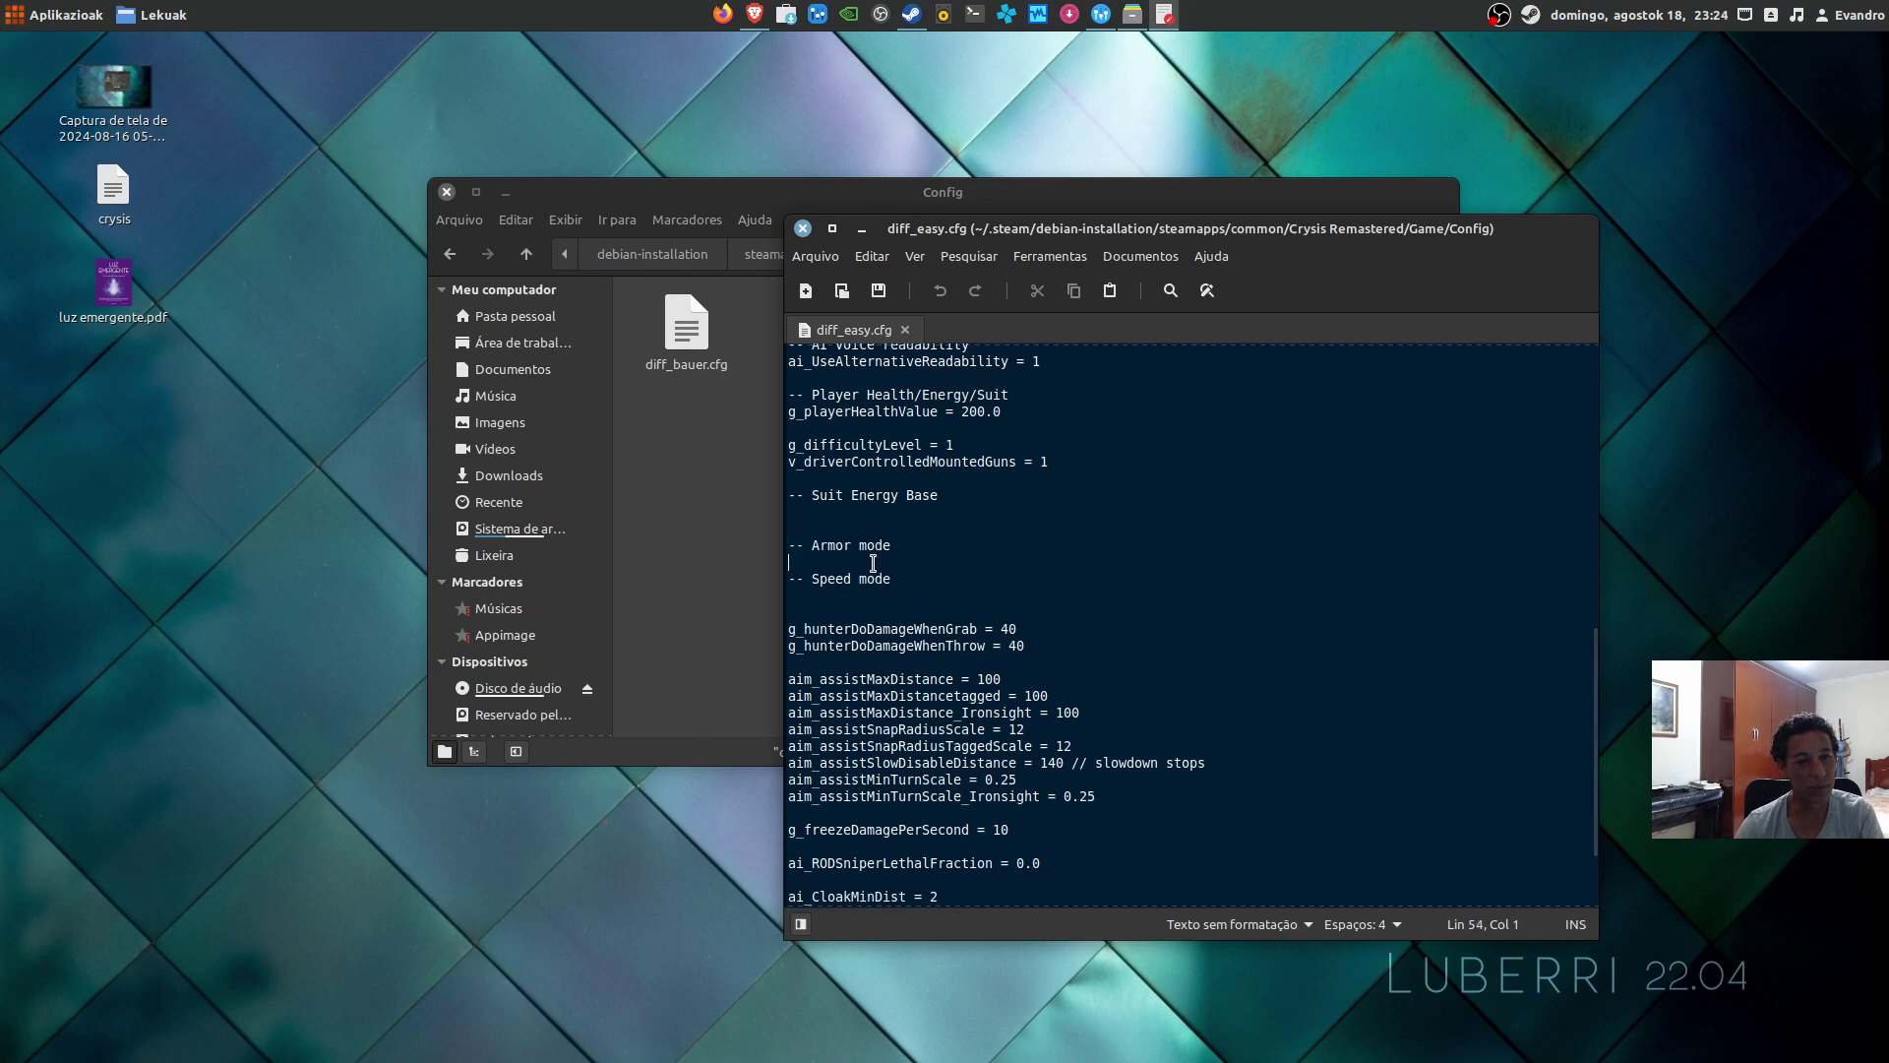
pyautogui.click(874, 596)
pyautogui.scroll(-2, 856, 629)
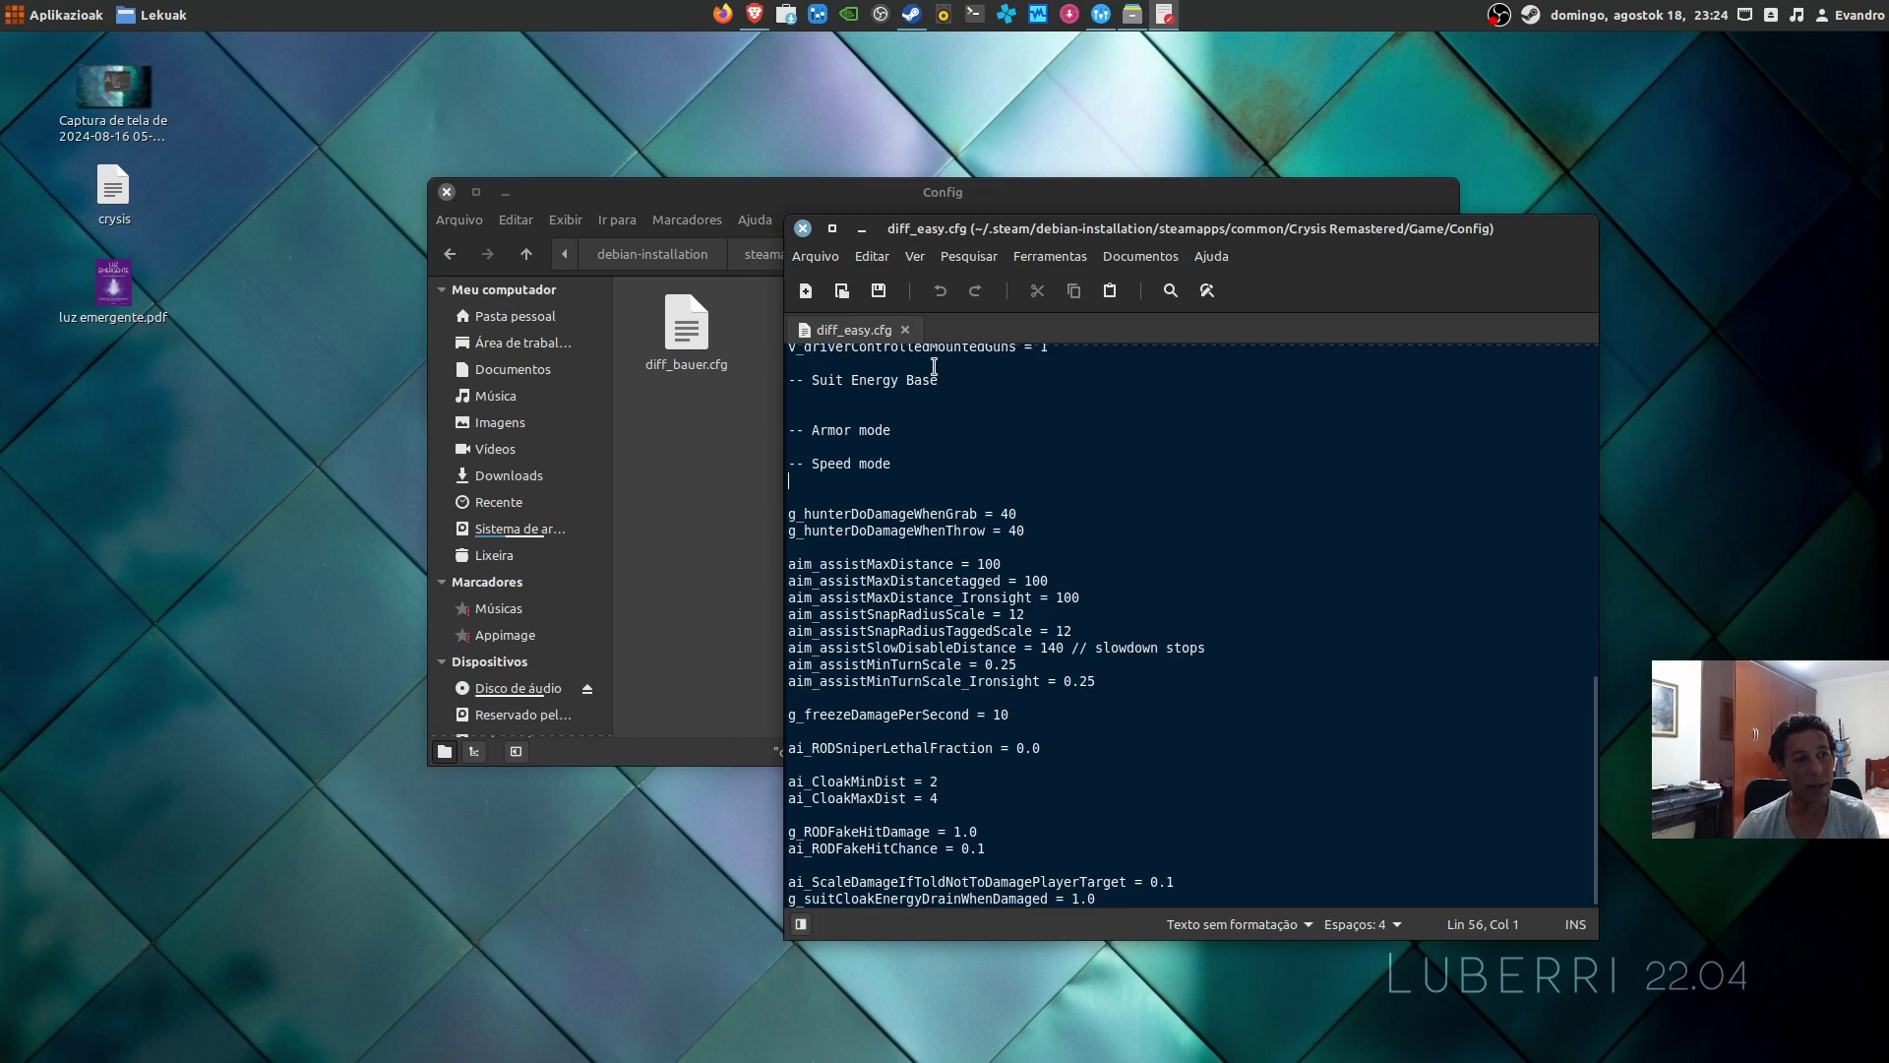
# Step: Copy diff_easy.cfg from the Config folder to the desktop as a backup
pyautogui.moveTo(1196, 245); pyautogui.dragTo(1396, 349)
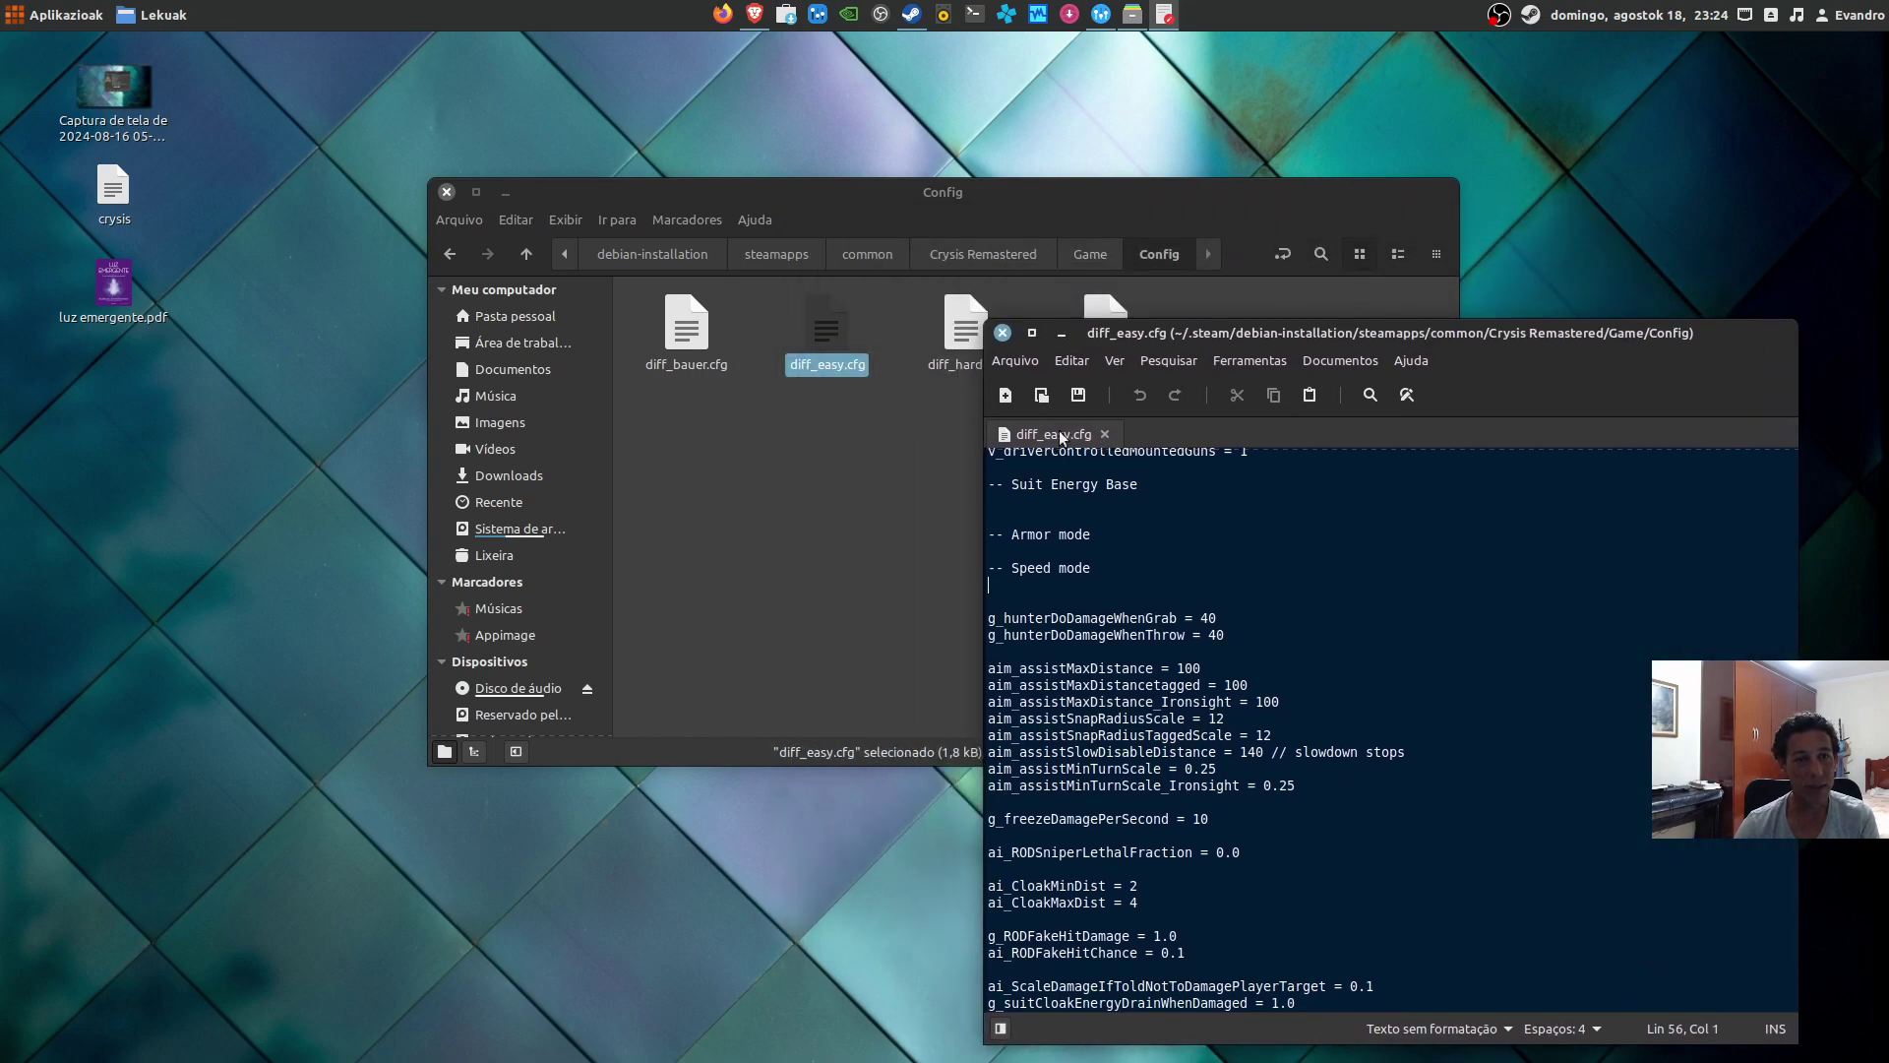
pyautogui.click(858, 435)
pyautogui.click(818, 340)
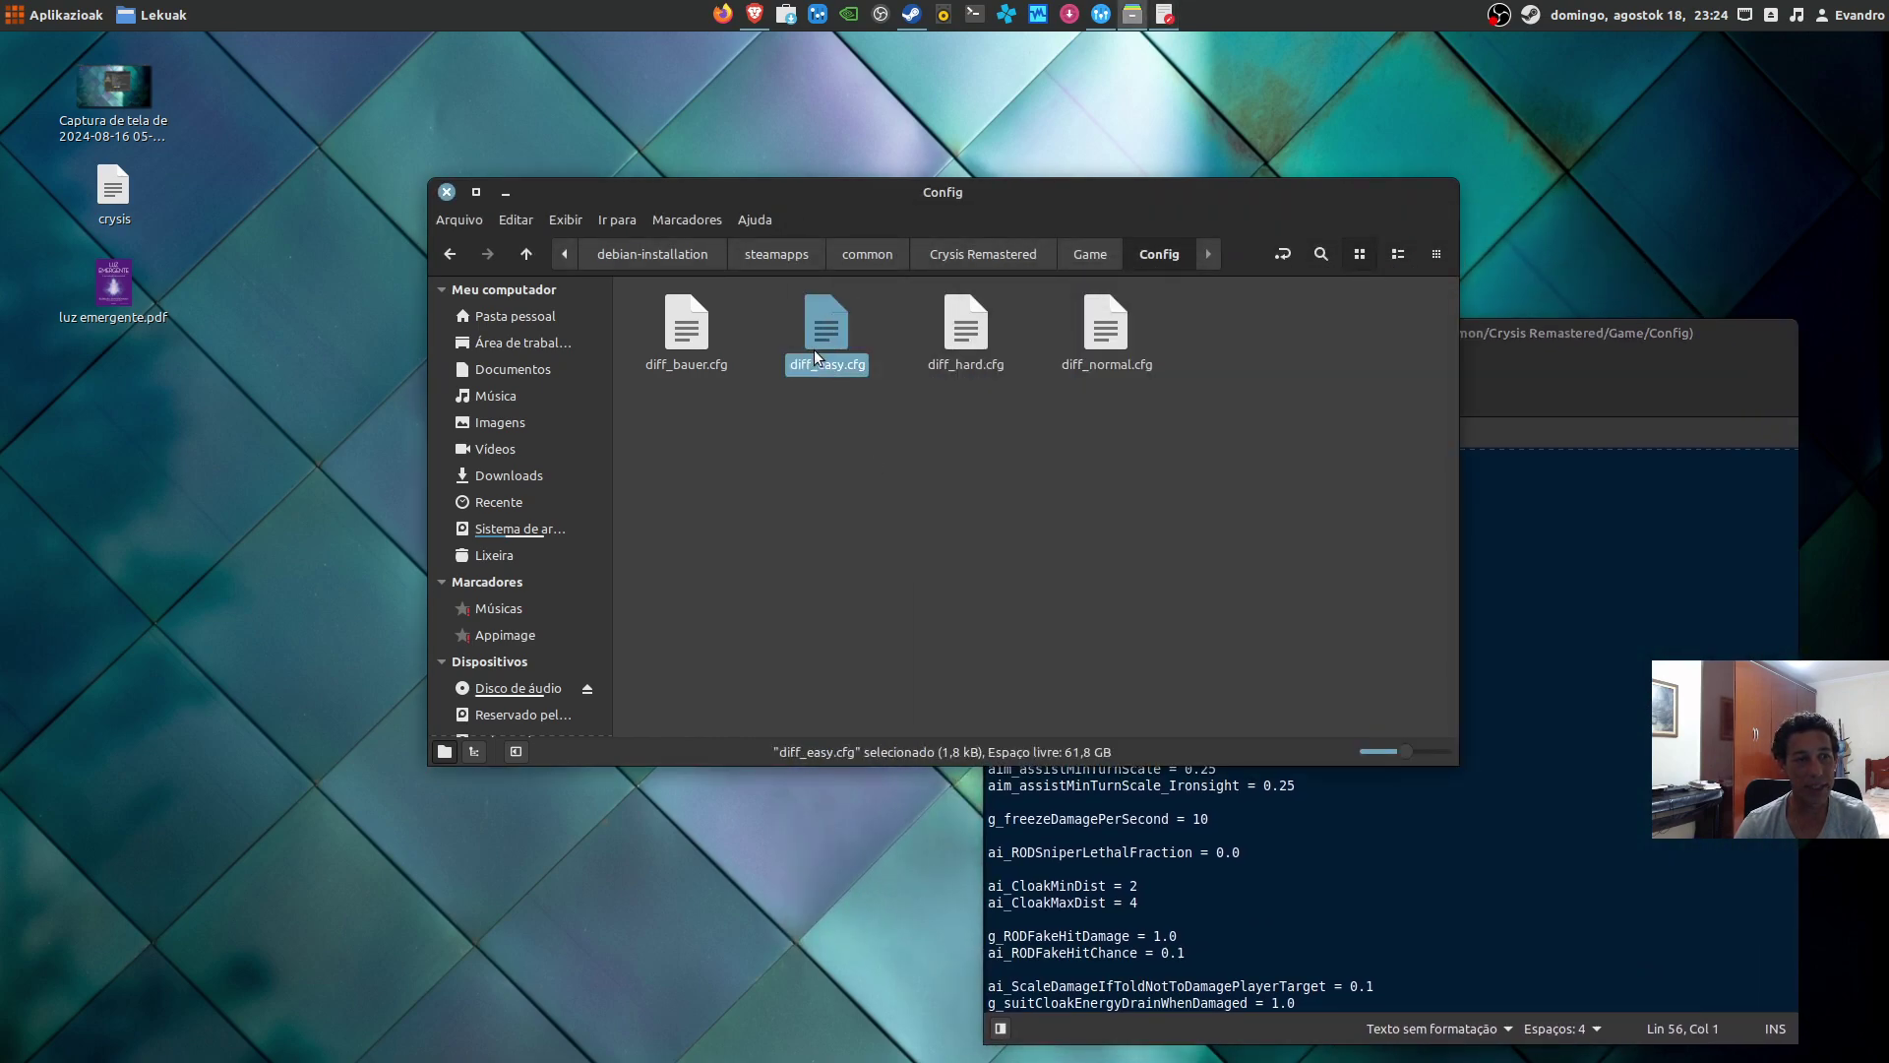
pyautogui.rightClick(835, 321)
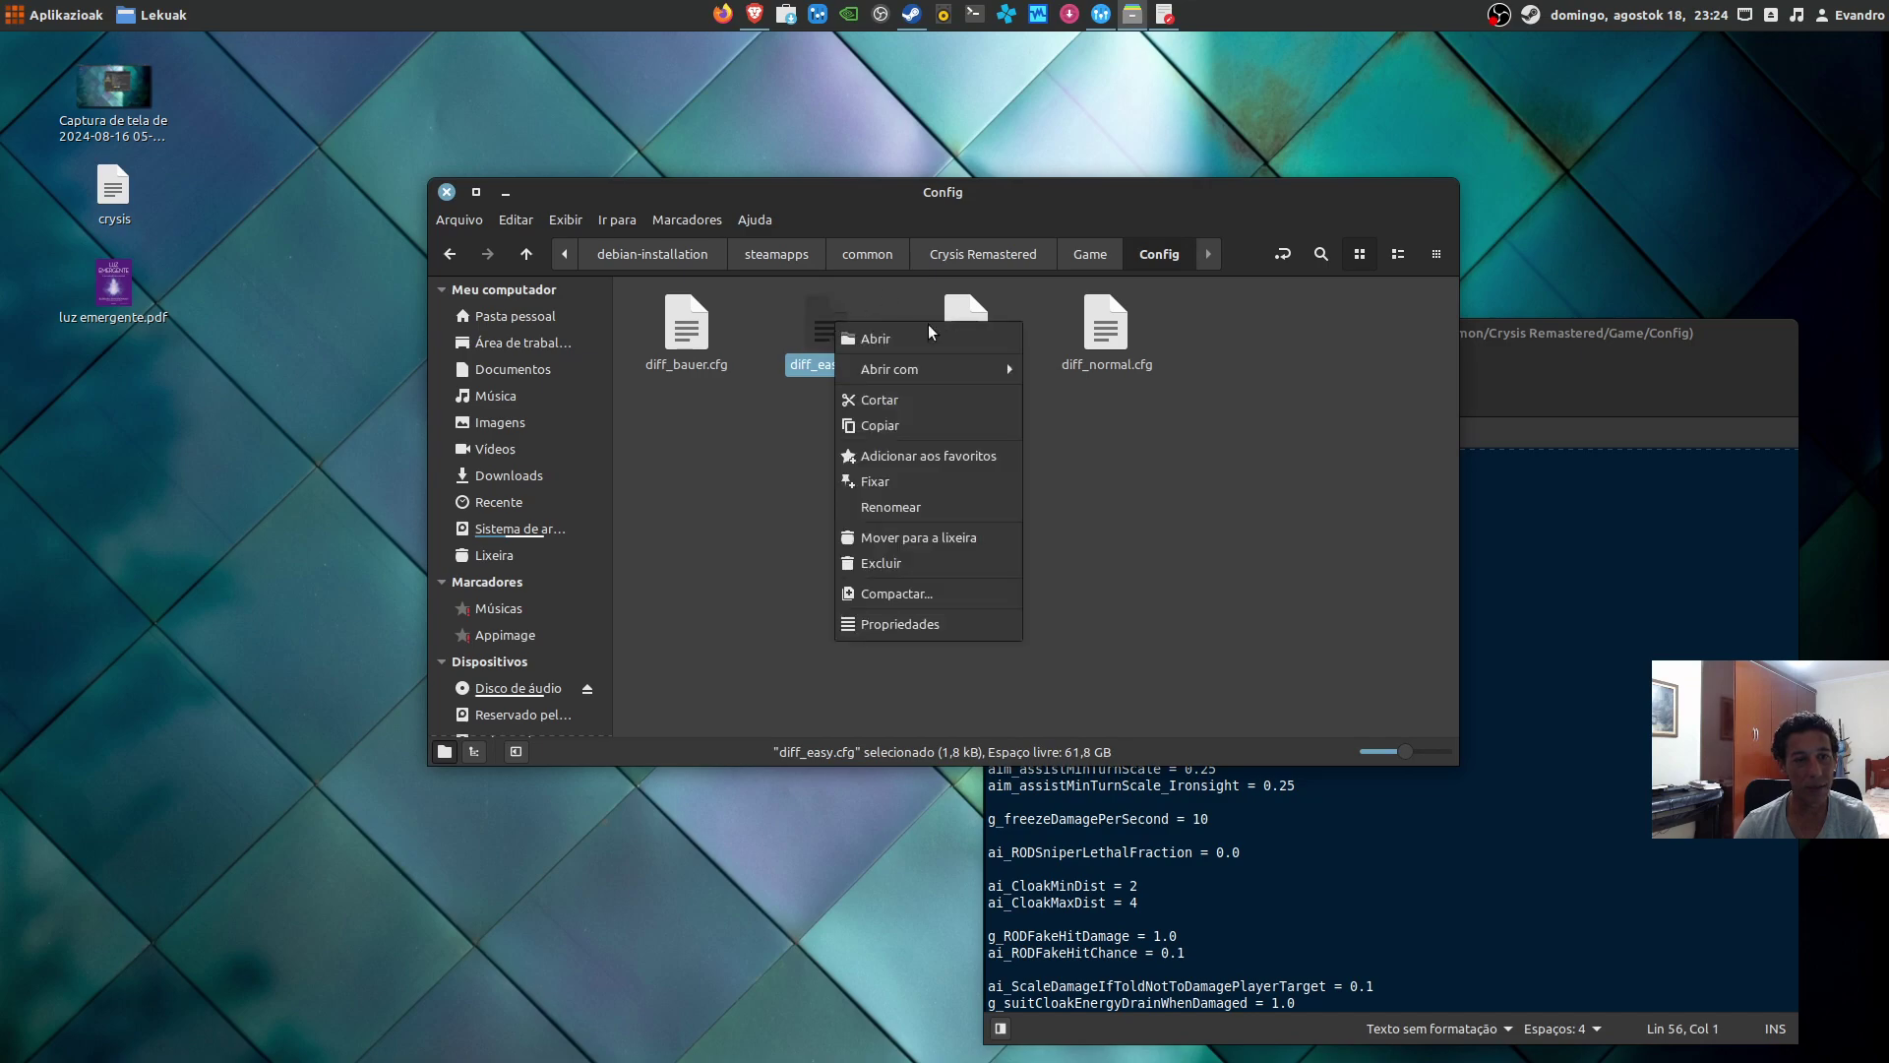
pyautogui.click(905, 421)
pyautogui.rightClick(118, 396)
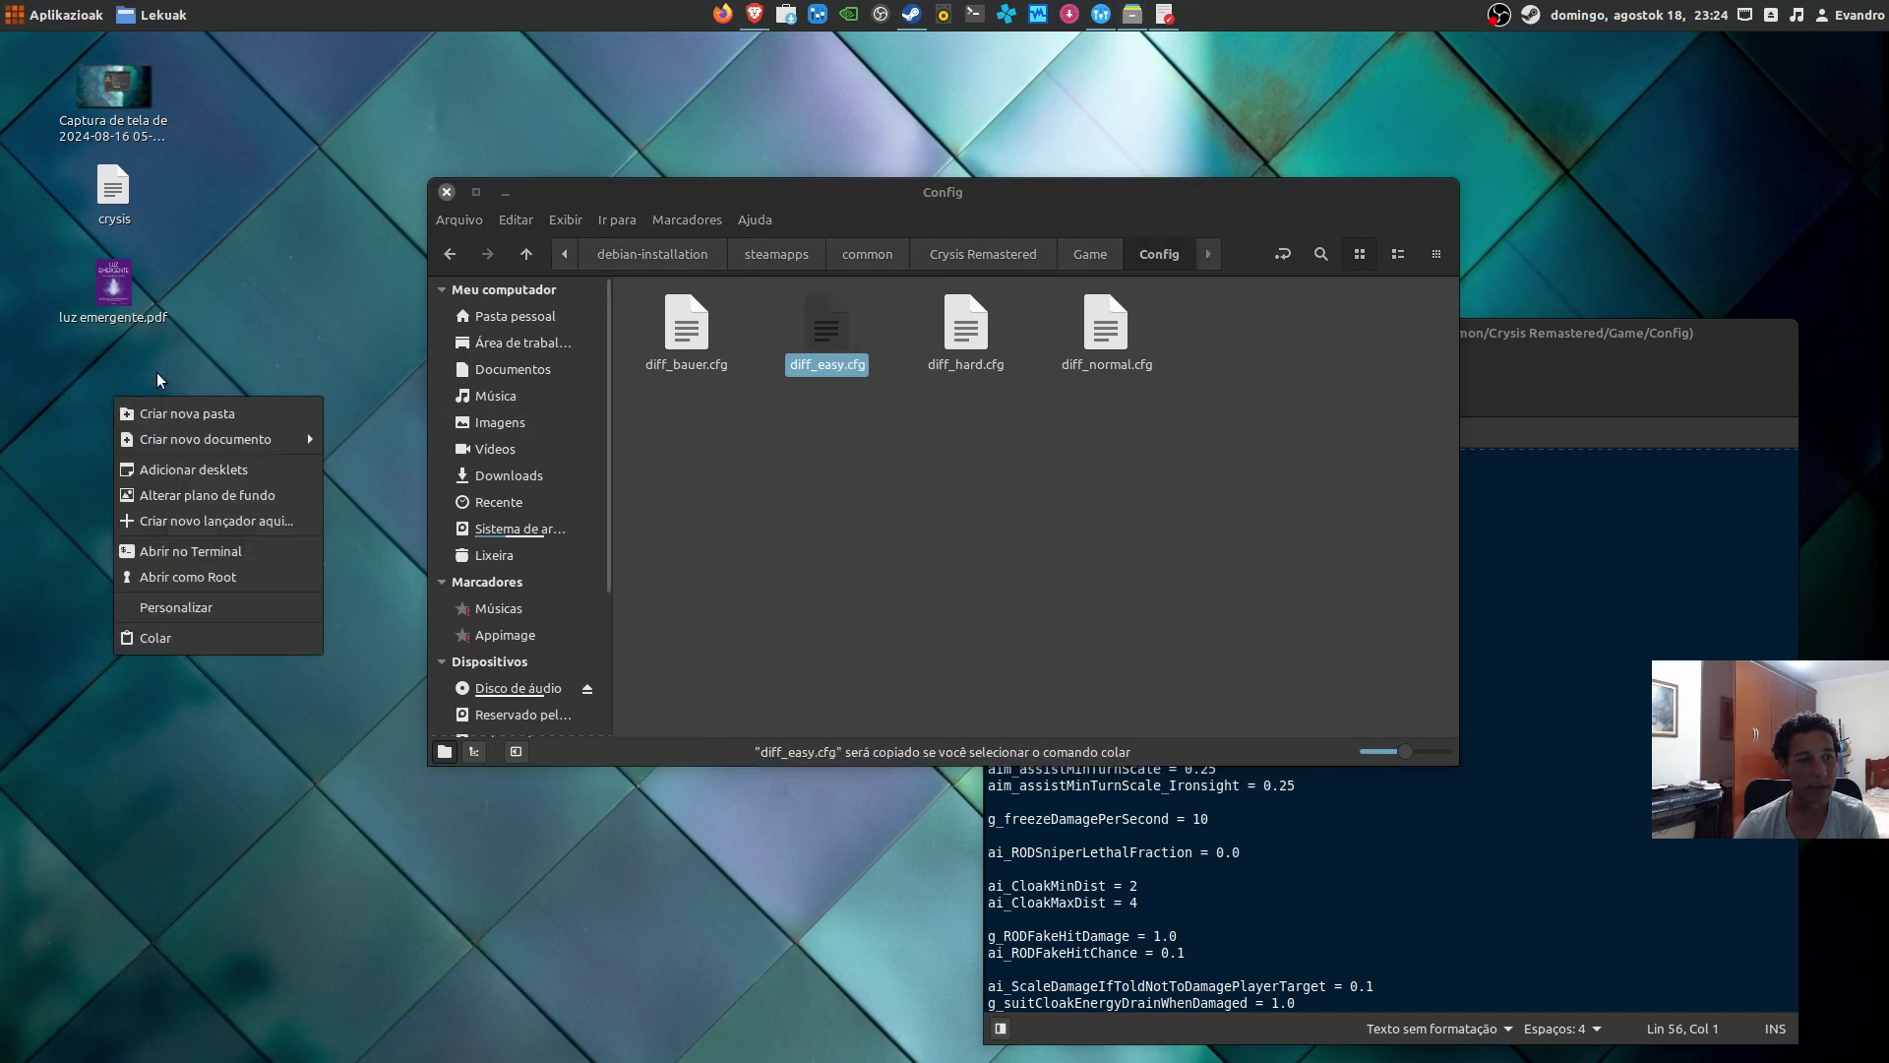
pyautogui.click(157, 639)
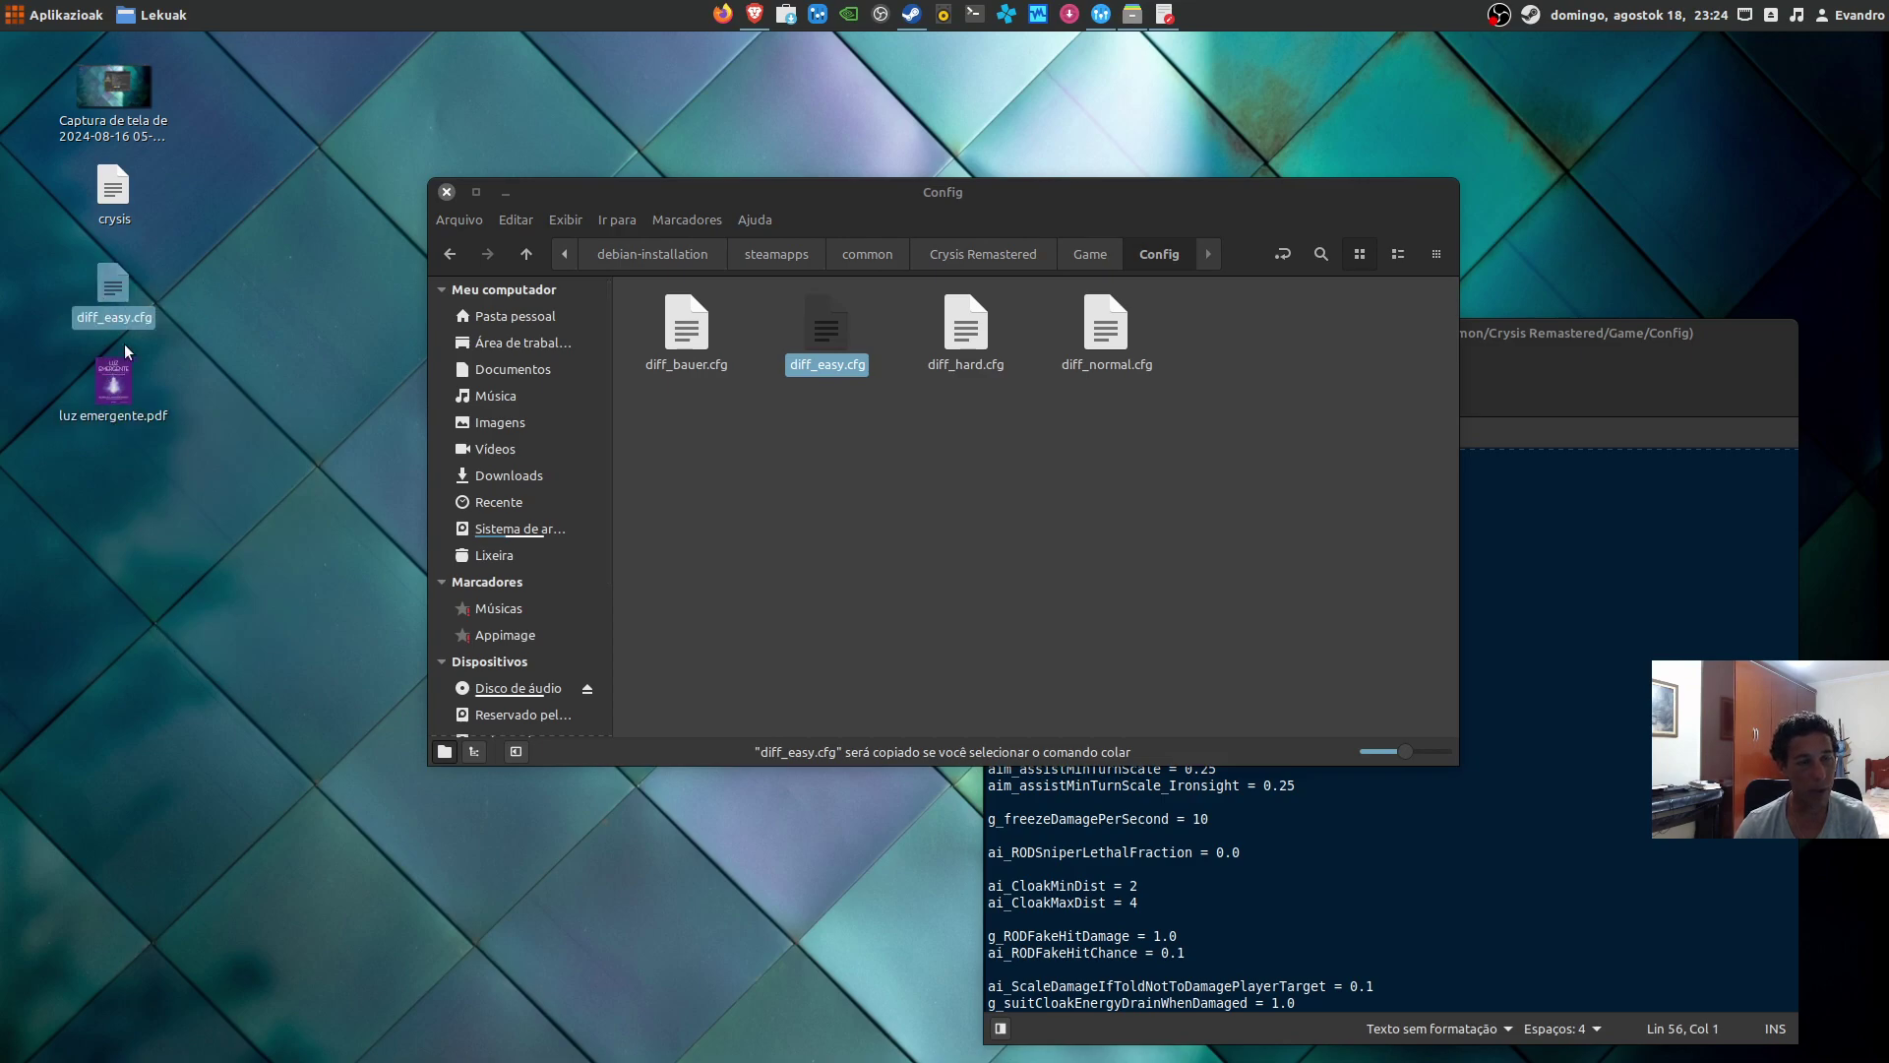
# Step: Rearrange the Config folder and diff_easy.cfg windows so that the file icons and the text are both visible
pyautogui.click(815, 337)
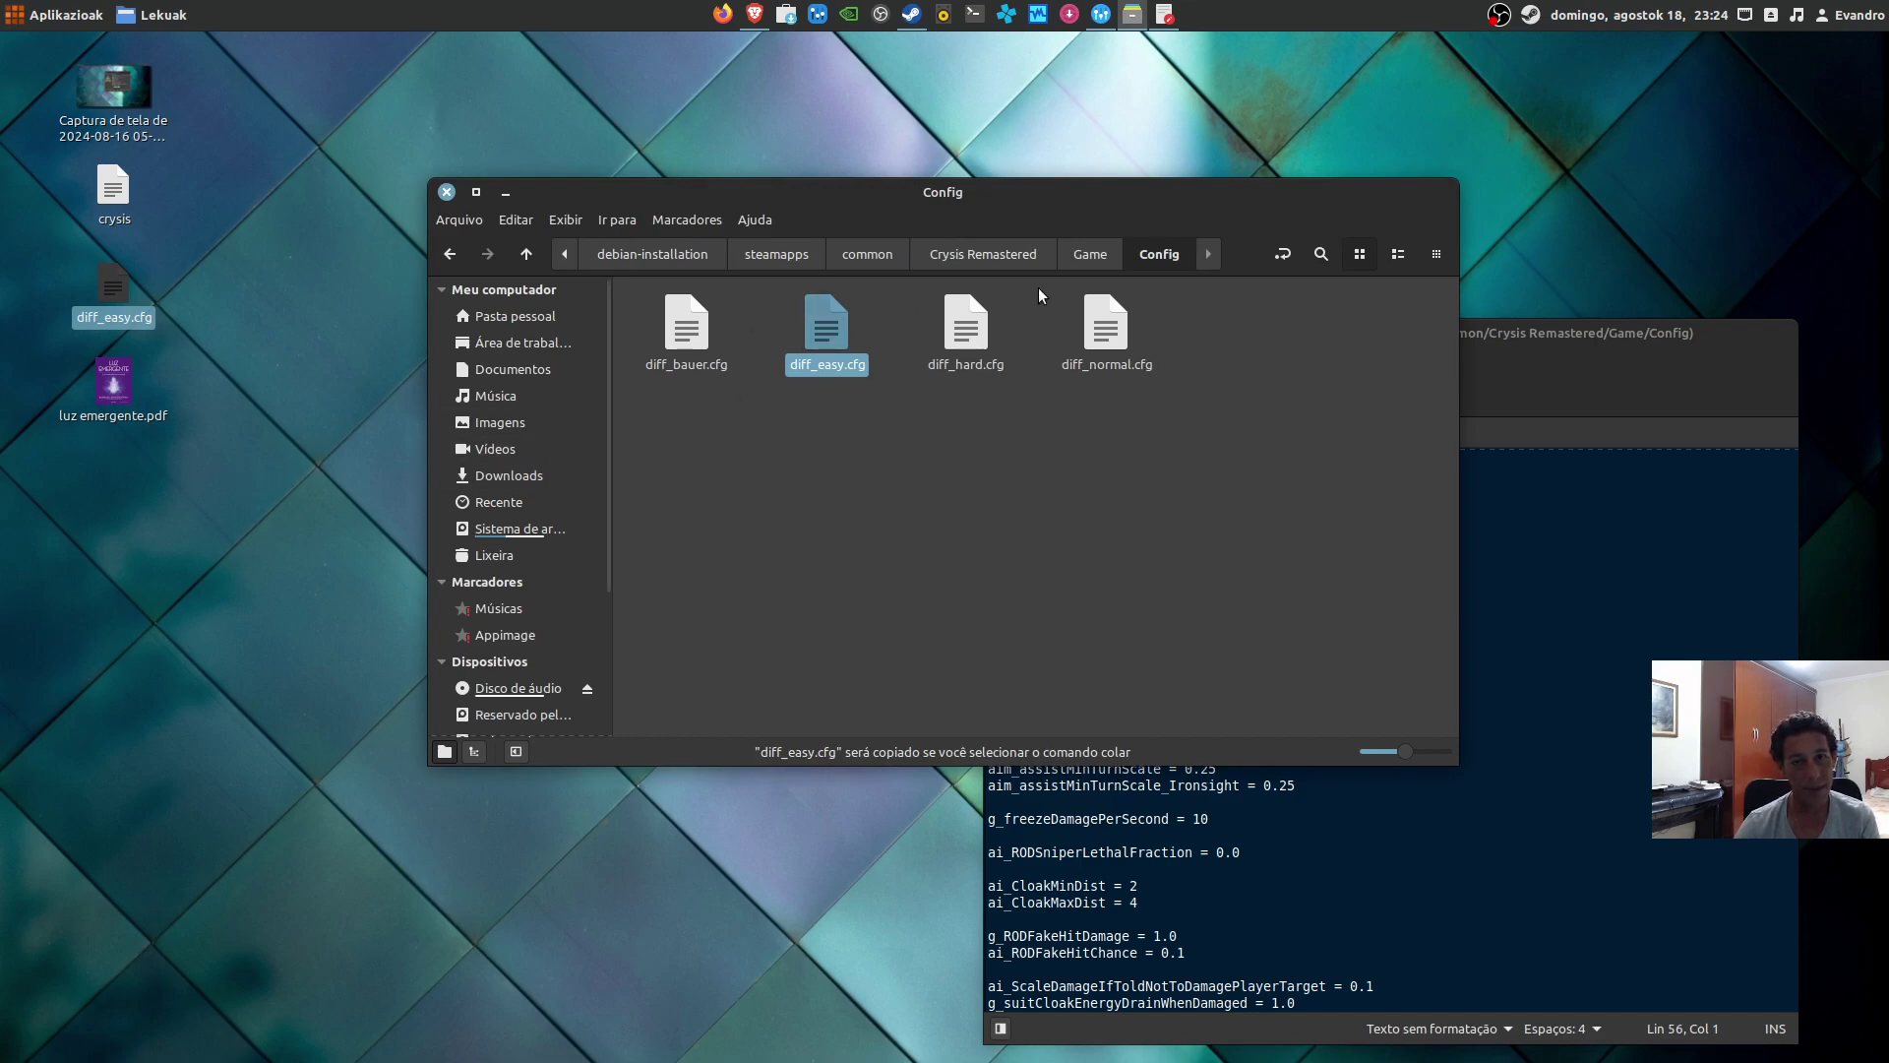
pyautogui.moveTo(1547, 341); pyautogui.dragTo(1540, 260)
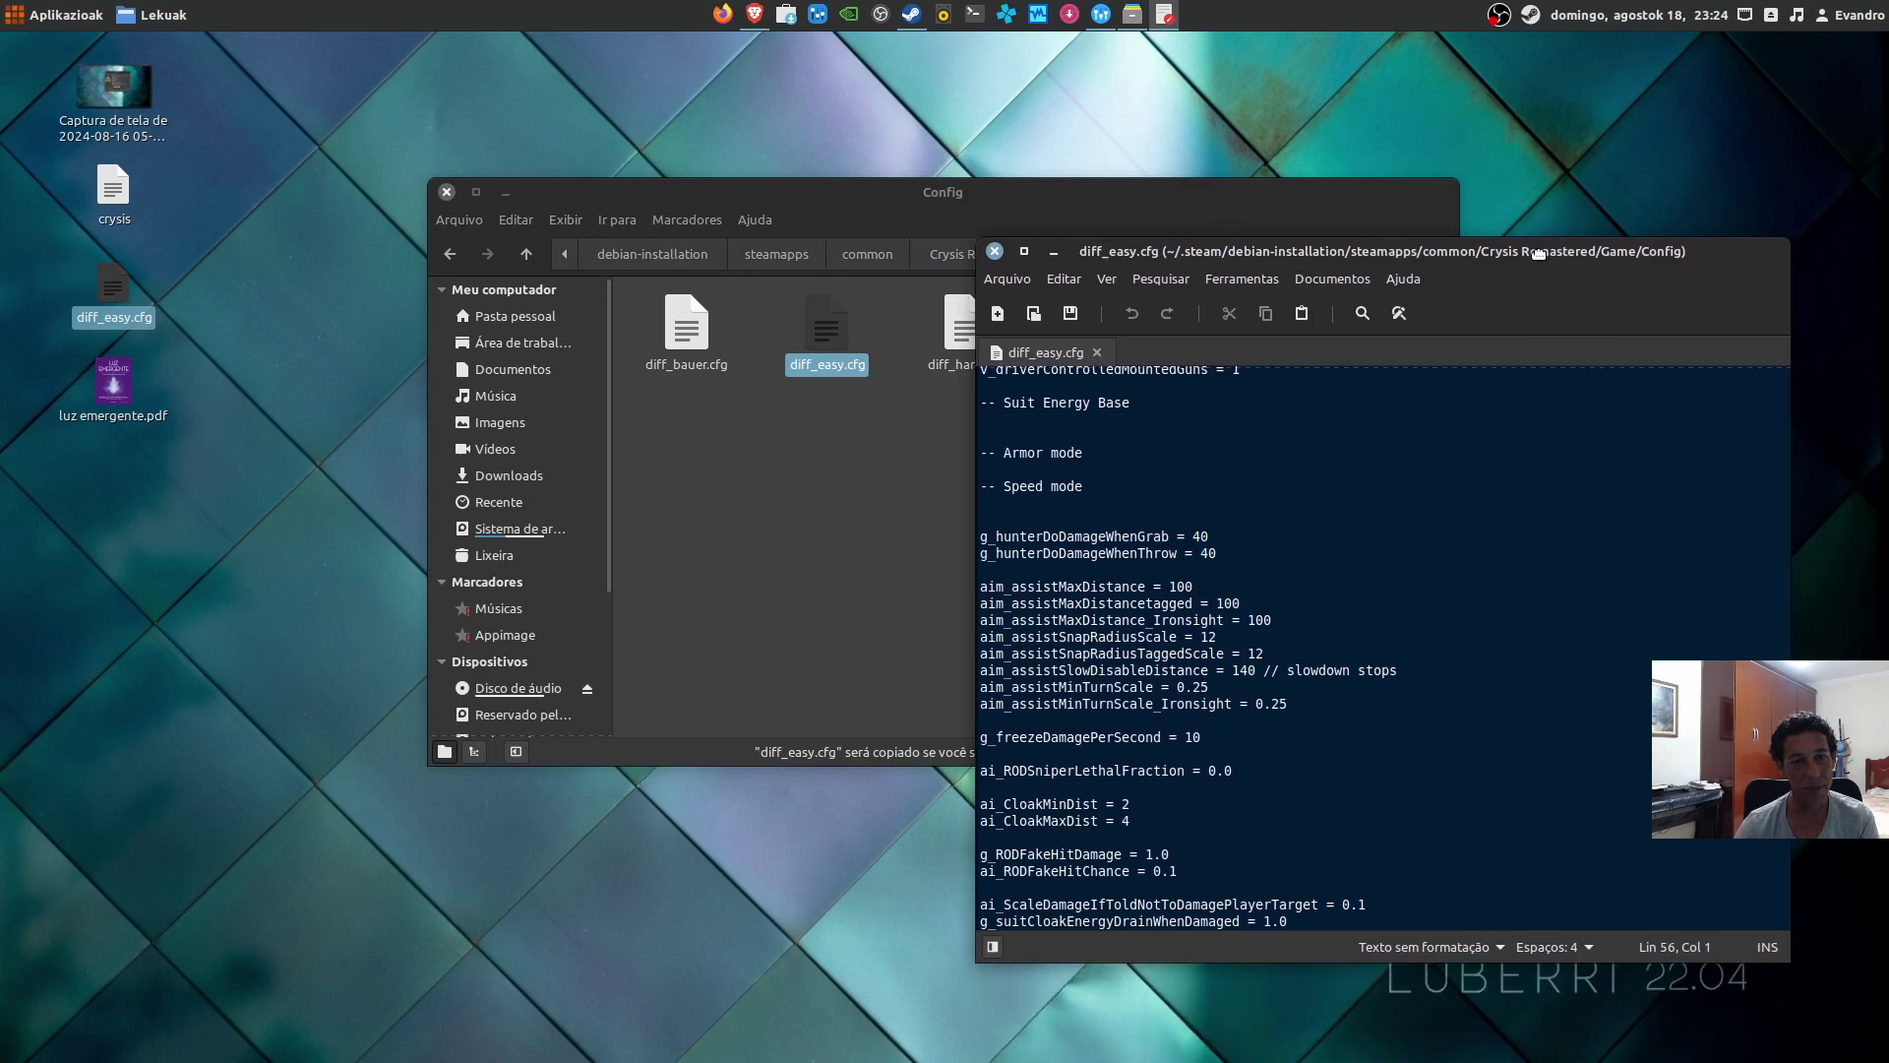
pyautogui.moveTo(829, 194); pyautogui.dragTo(604, 134)
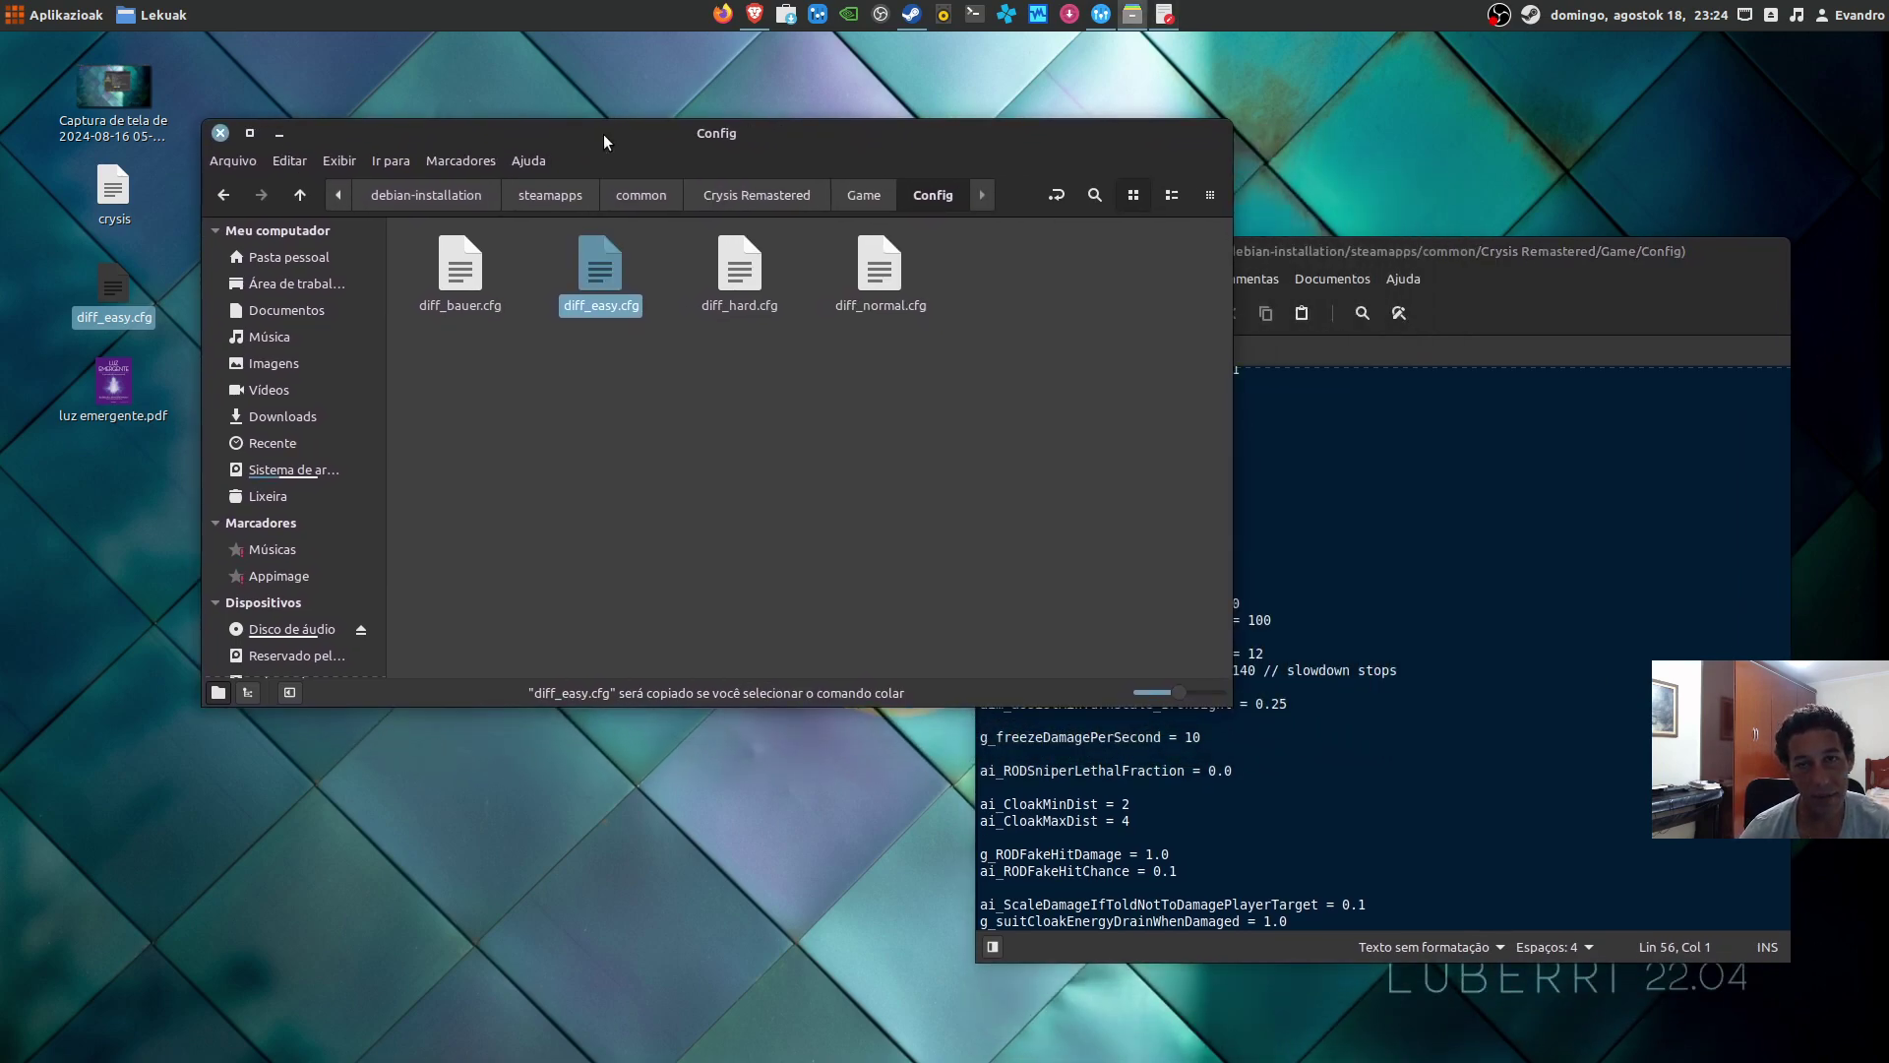
pyautogui.click(1635, 257)
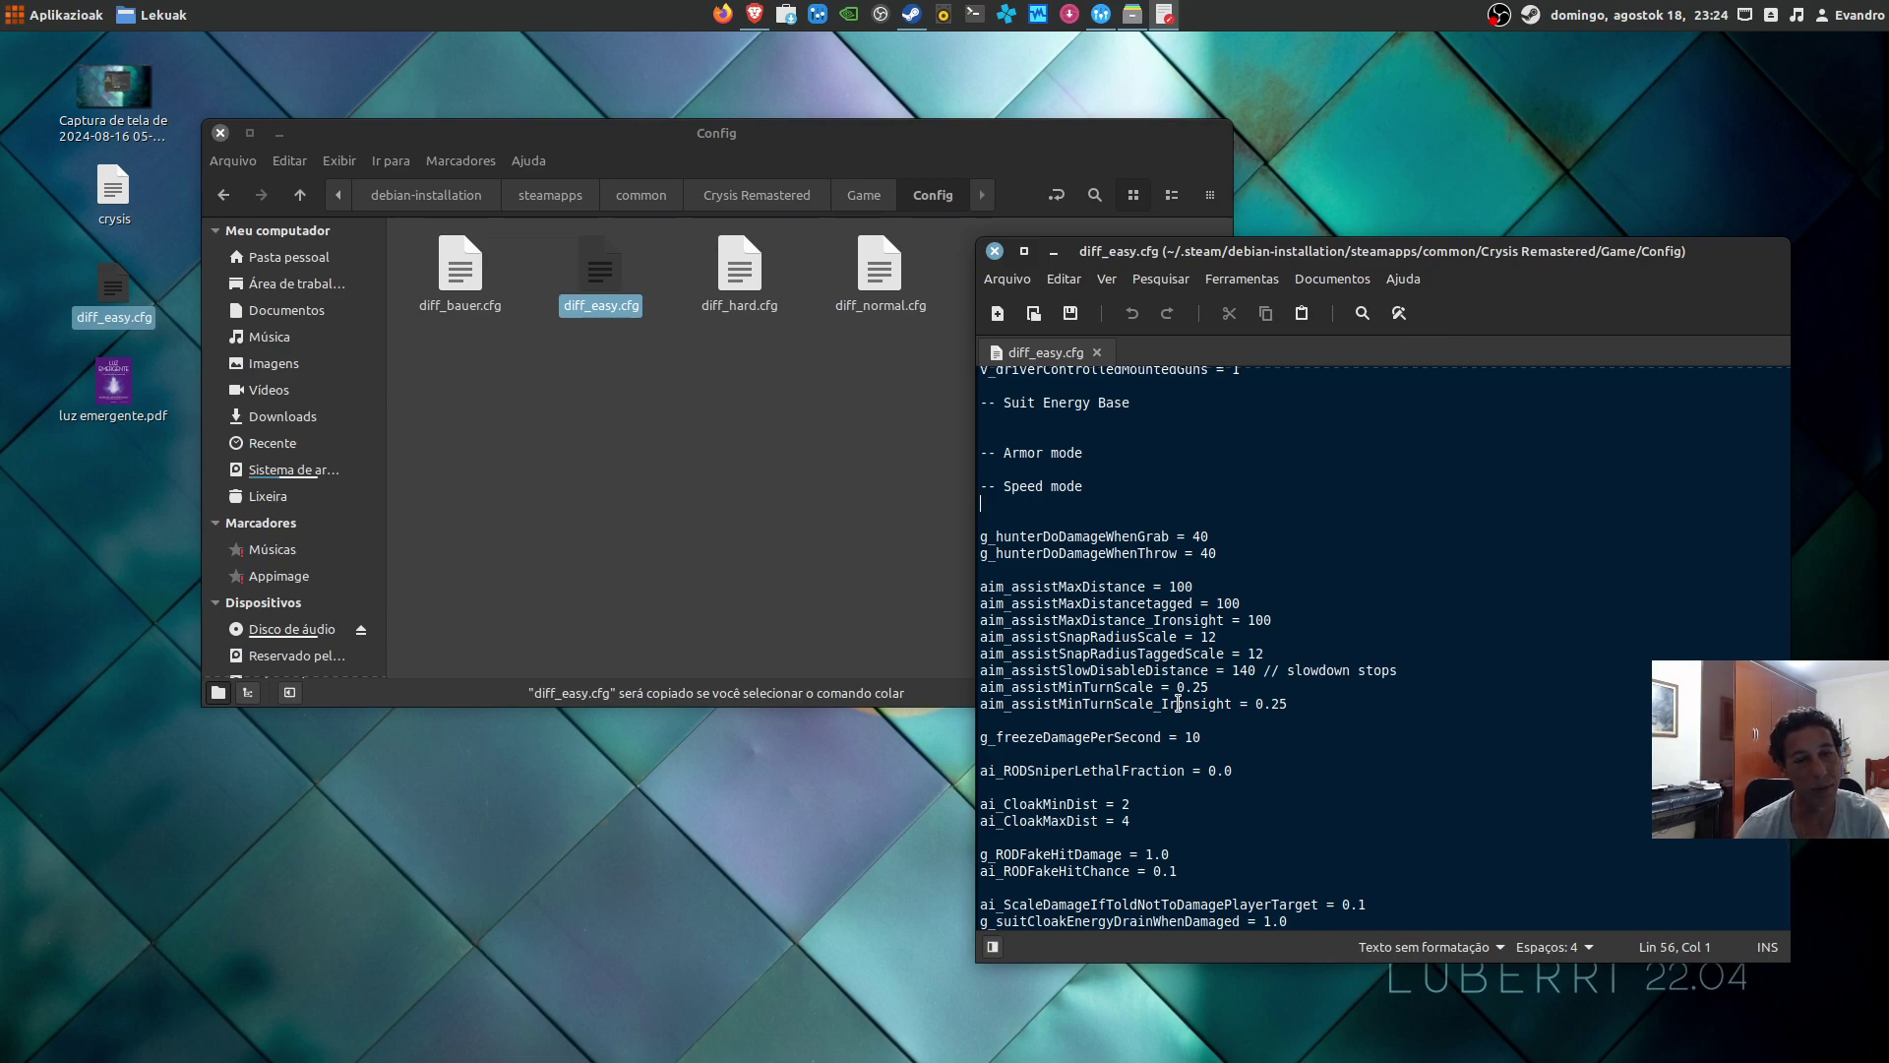
# Step: Add an empty line at the end of diff_easy.cfg, below g_suitCloakEnergyDrainWhenDamaged
pyautogui.click(621, 279)
pyautogui.click(1419, 565)
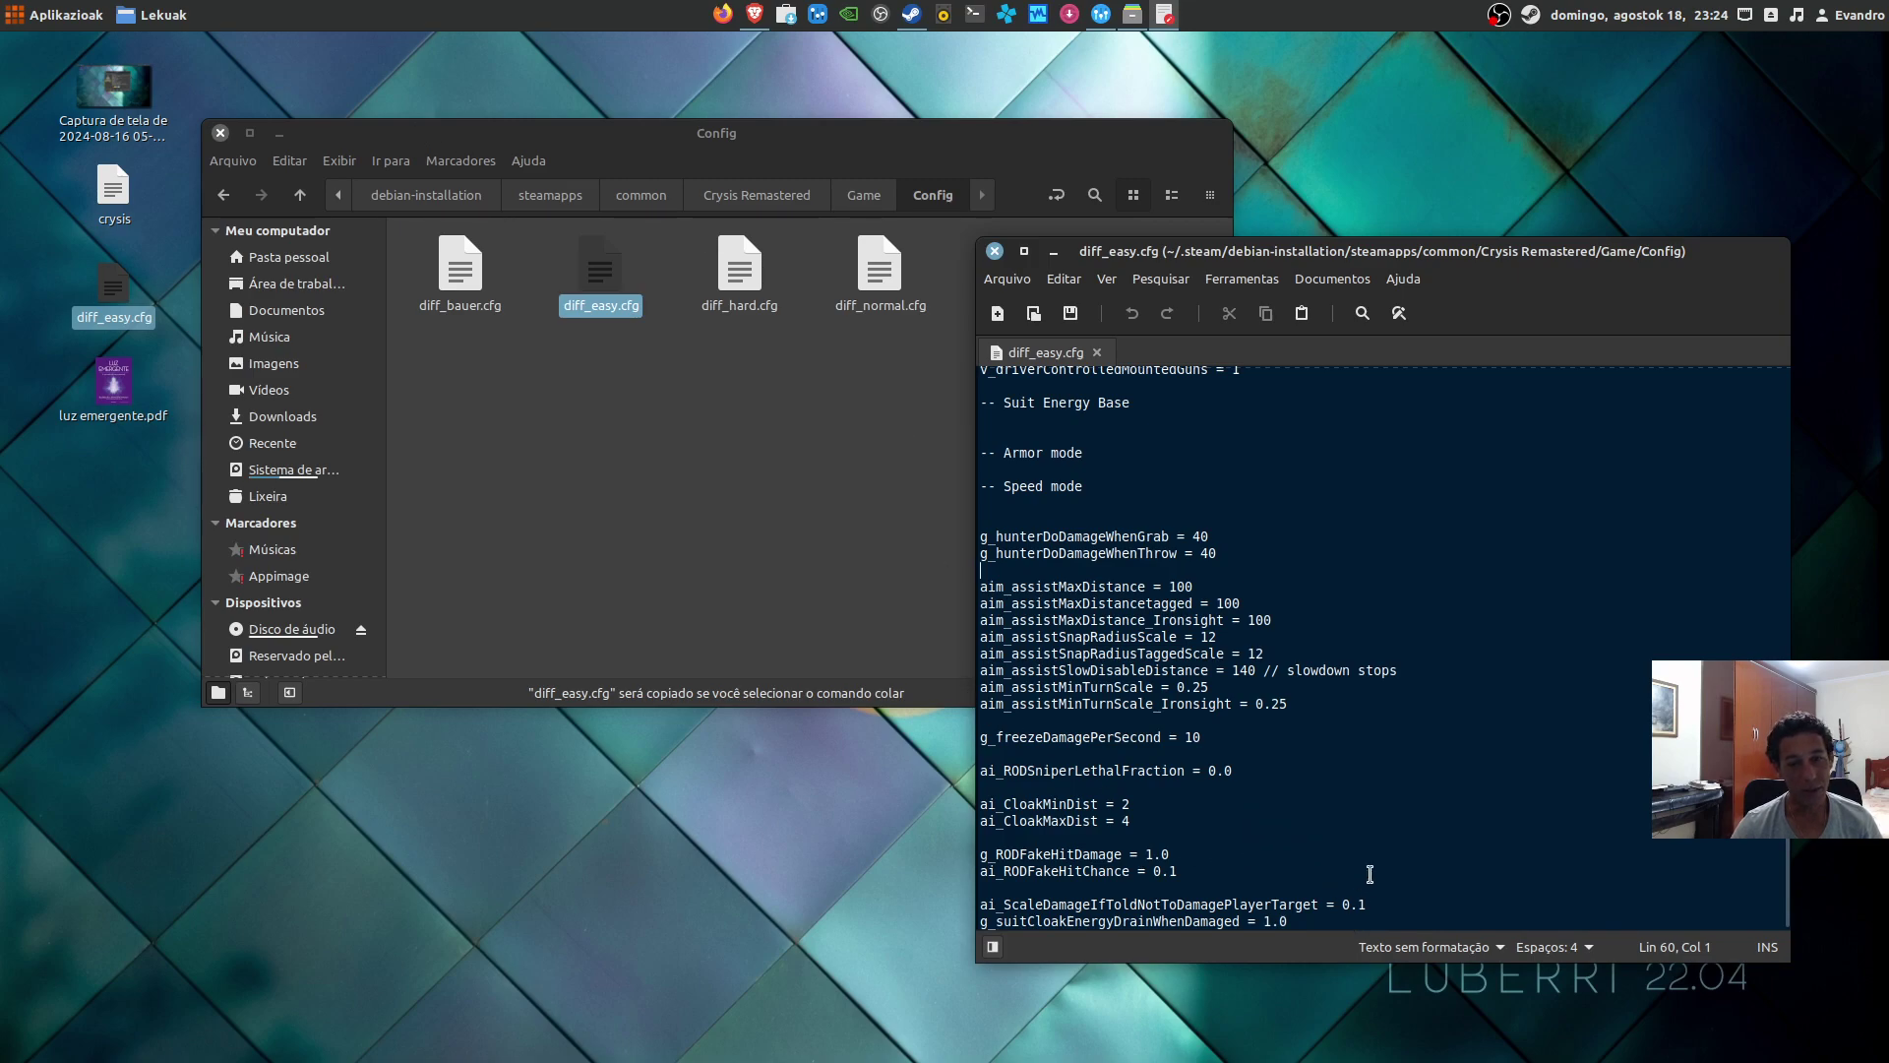
pyautogui.click(1317, 919)
pyautogui.press('Return')
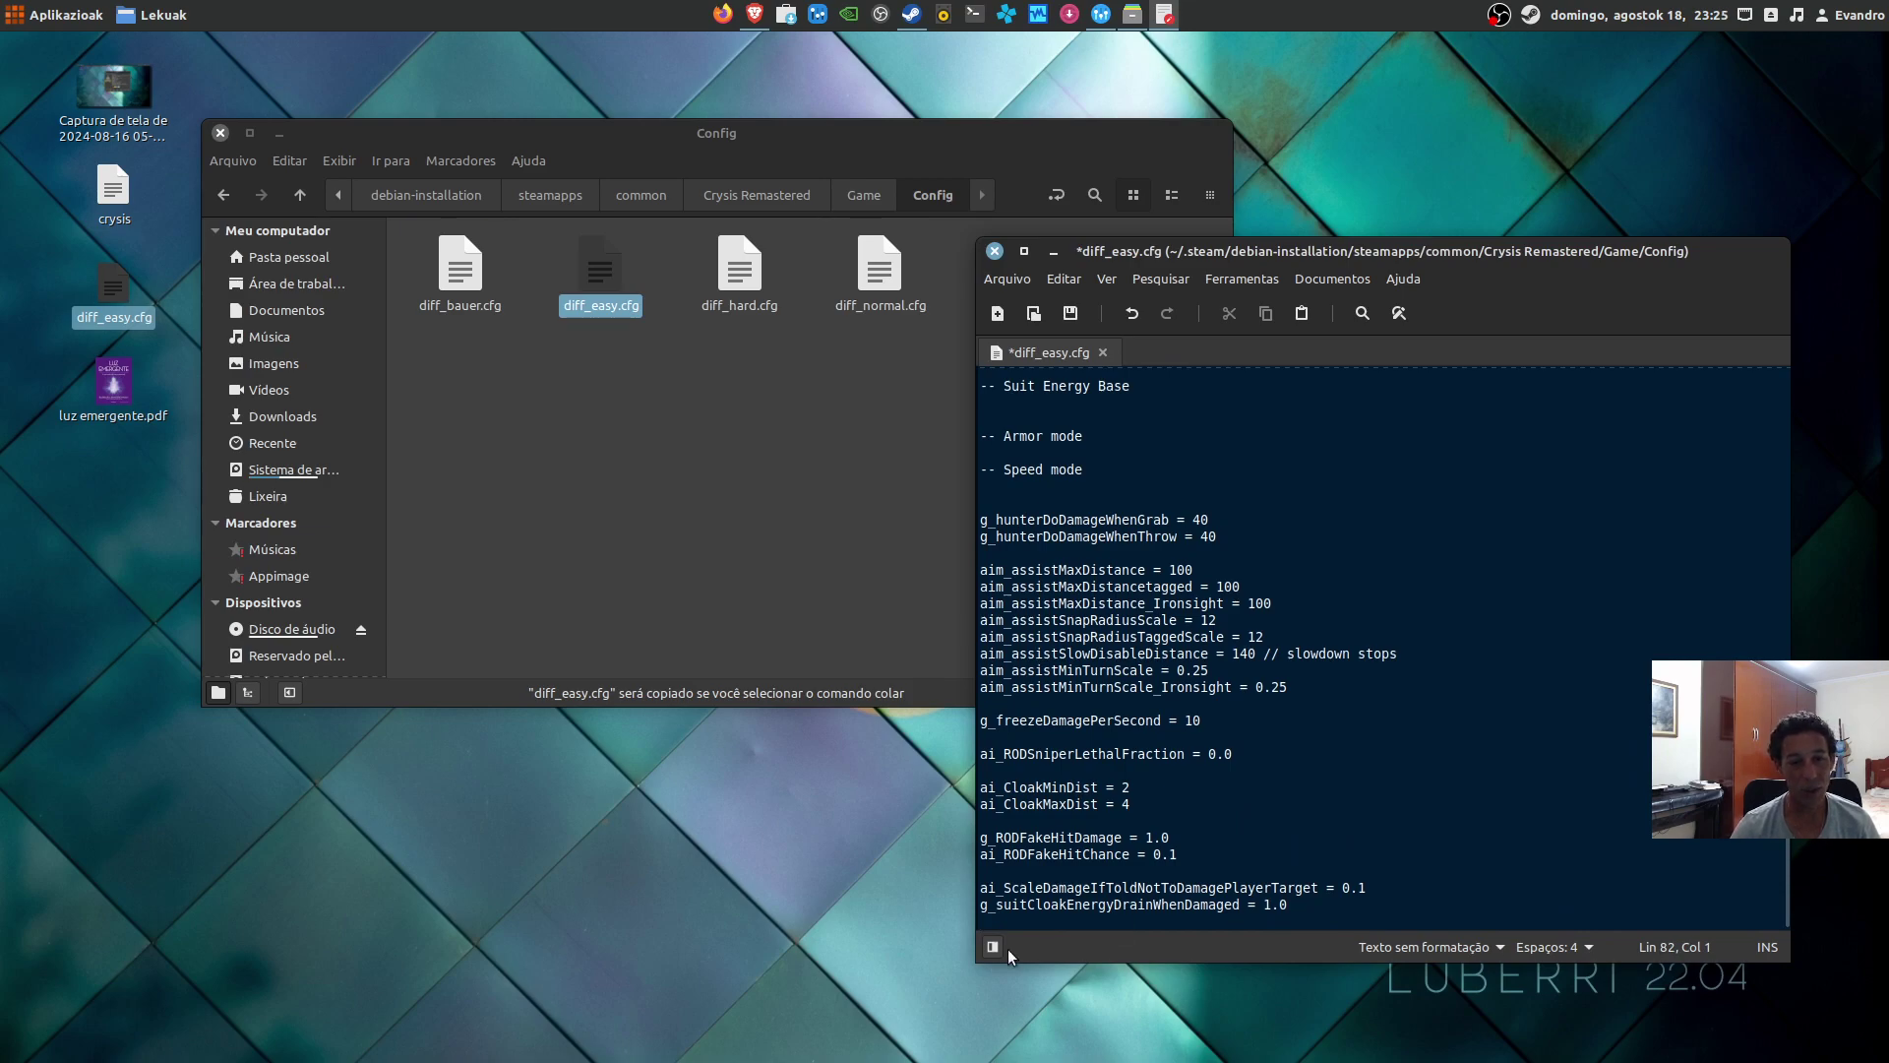
# Step: Open the crysis note from the desktop, copy its three cheat lines and return to diff_easy.cfg
pyautogui.doubleClick(130, 193)
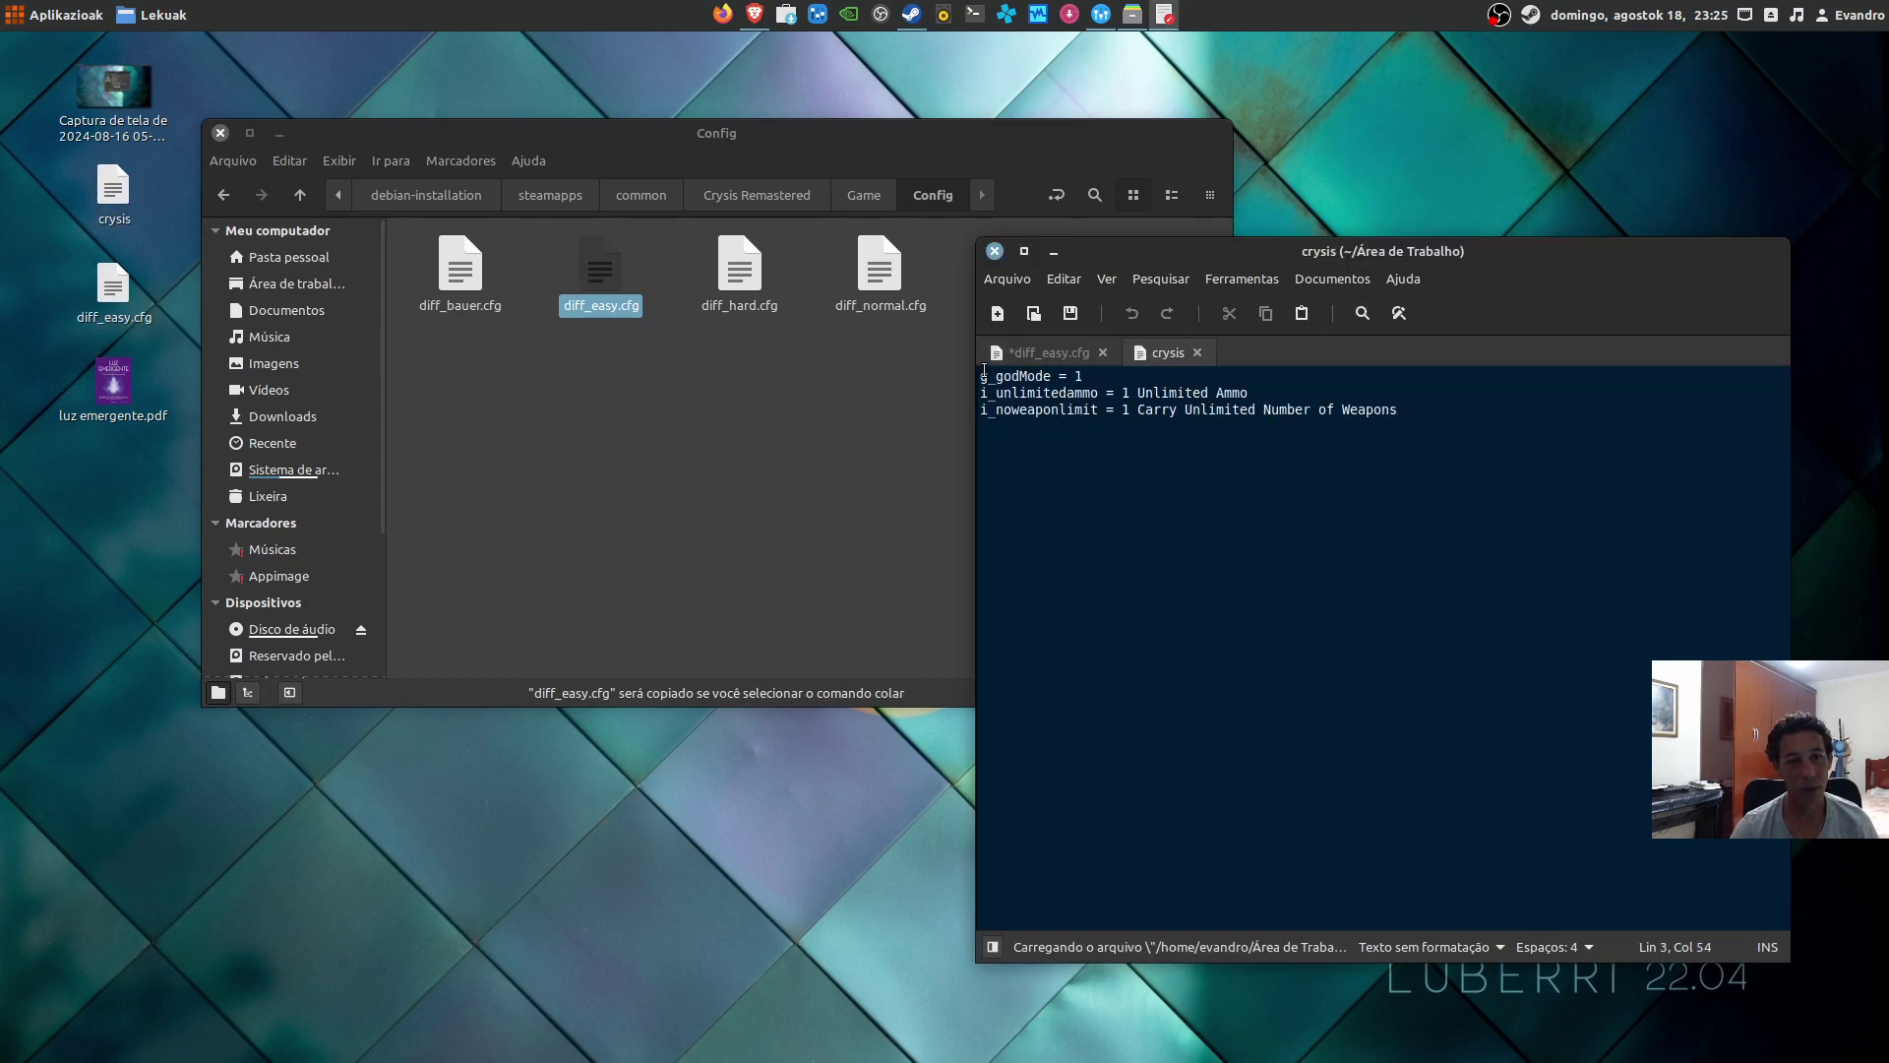
pyautogui.moveTo(981, 376); pyautogui.dragTo(1248, 432)
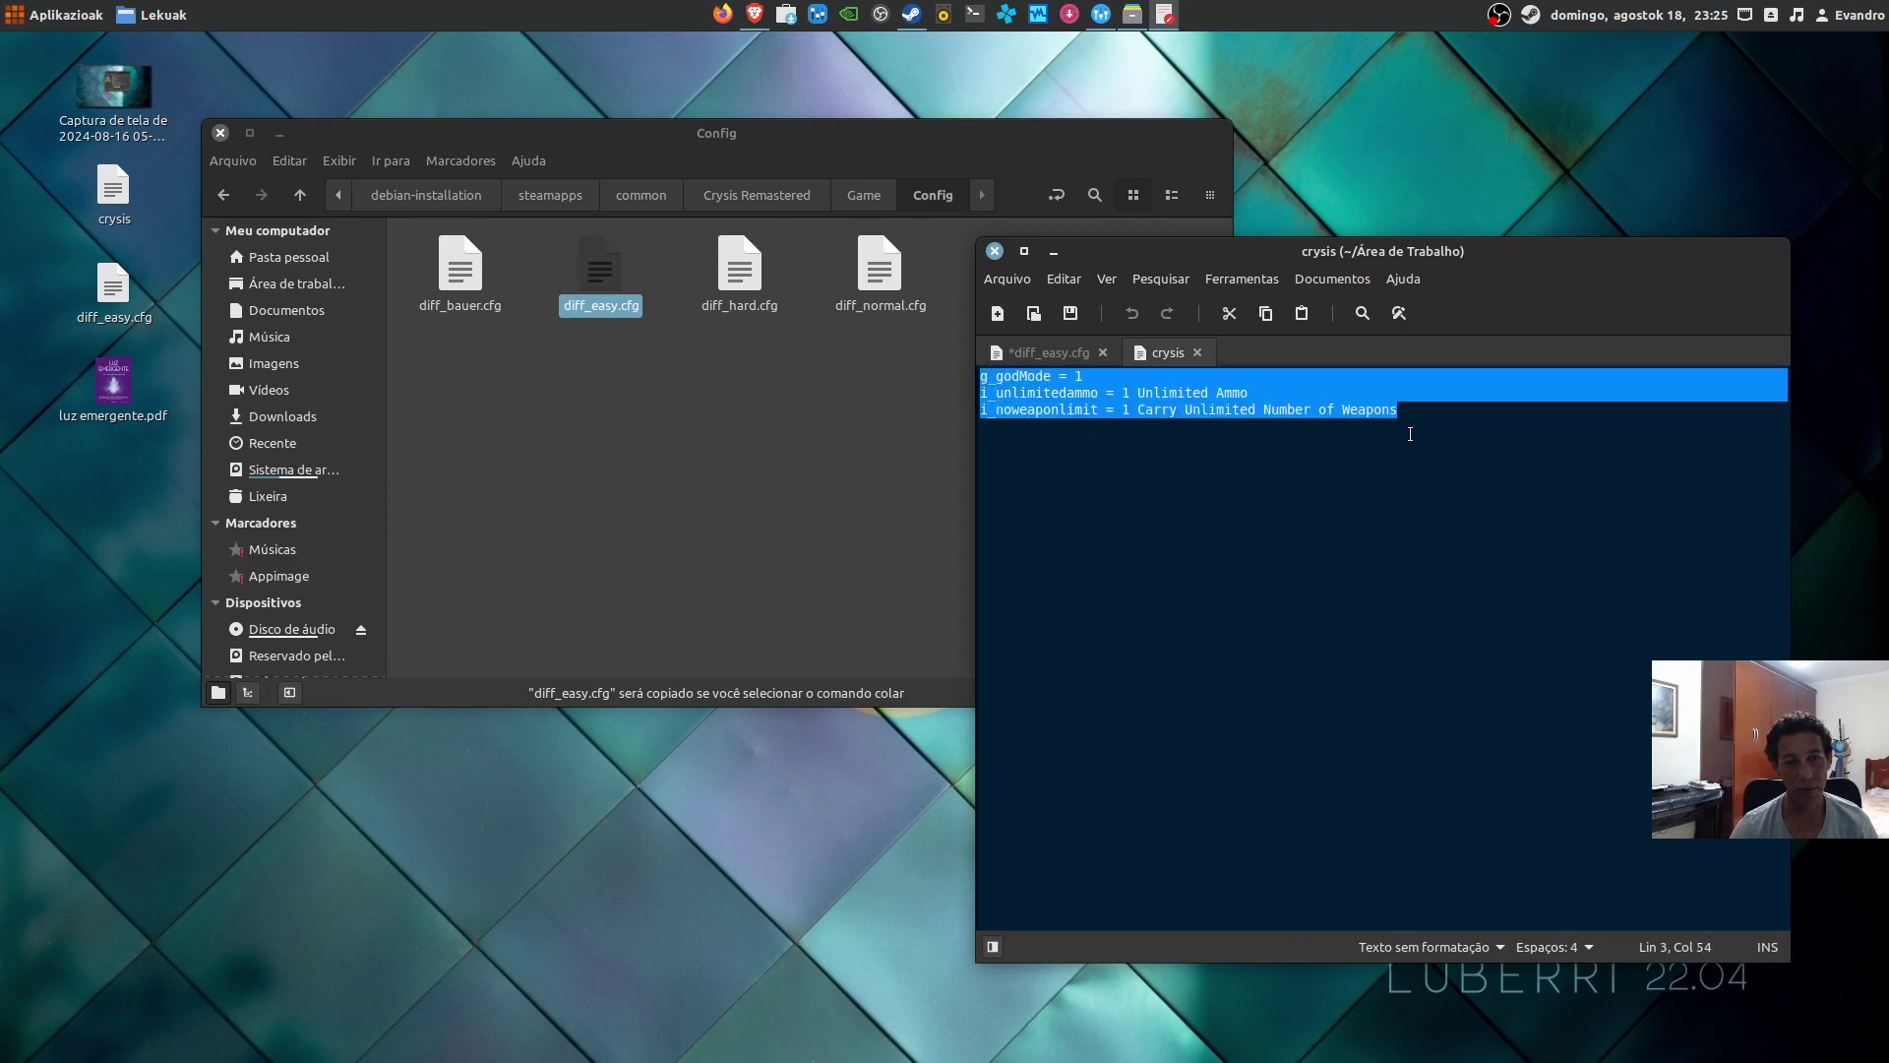
pyautogui.rightClick(1057, 394)
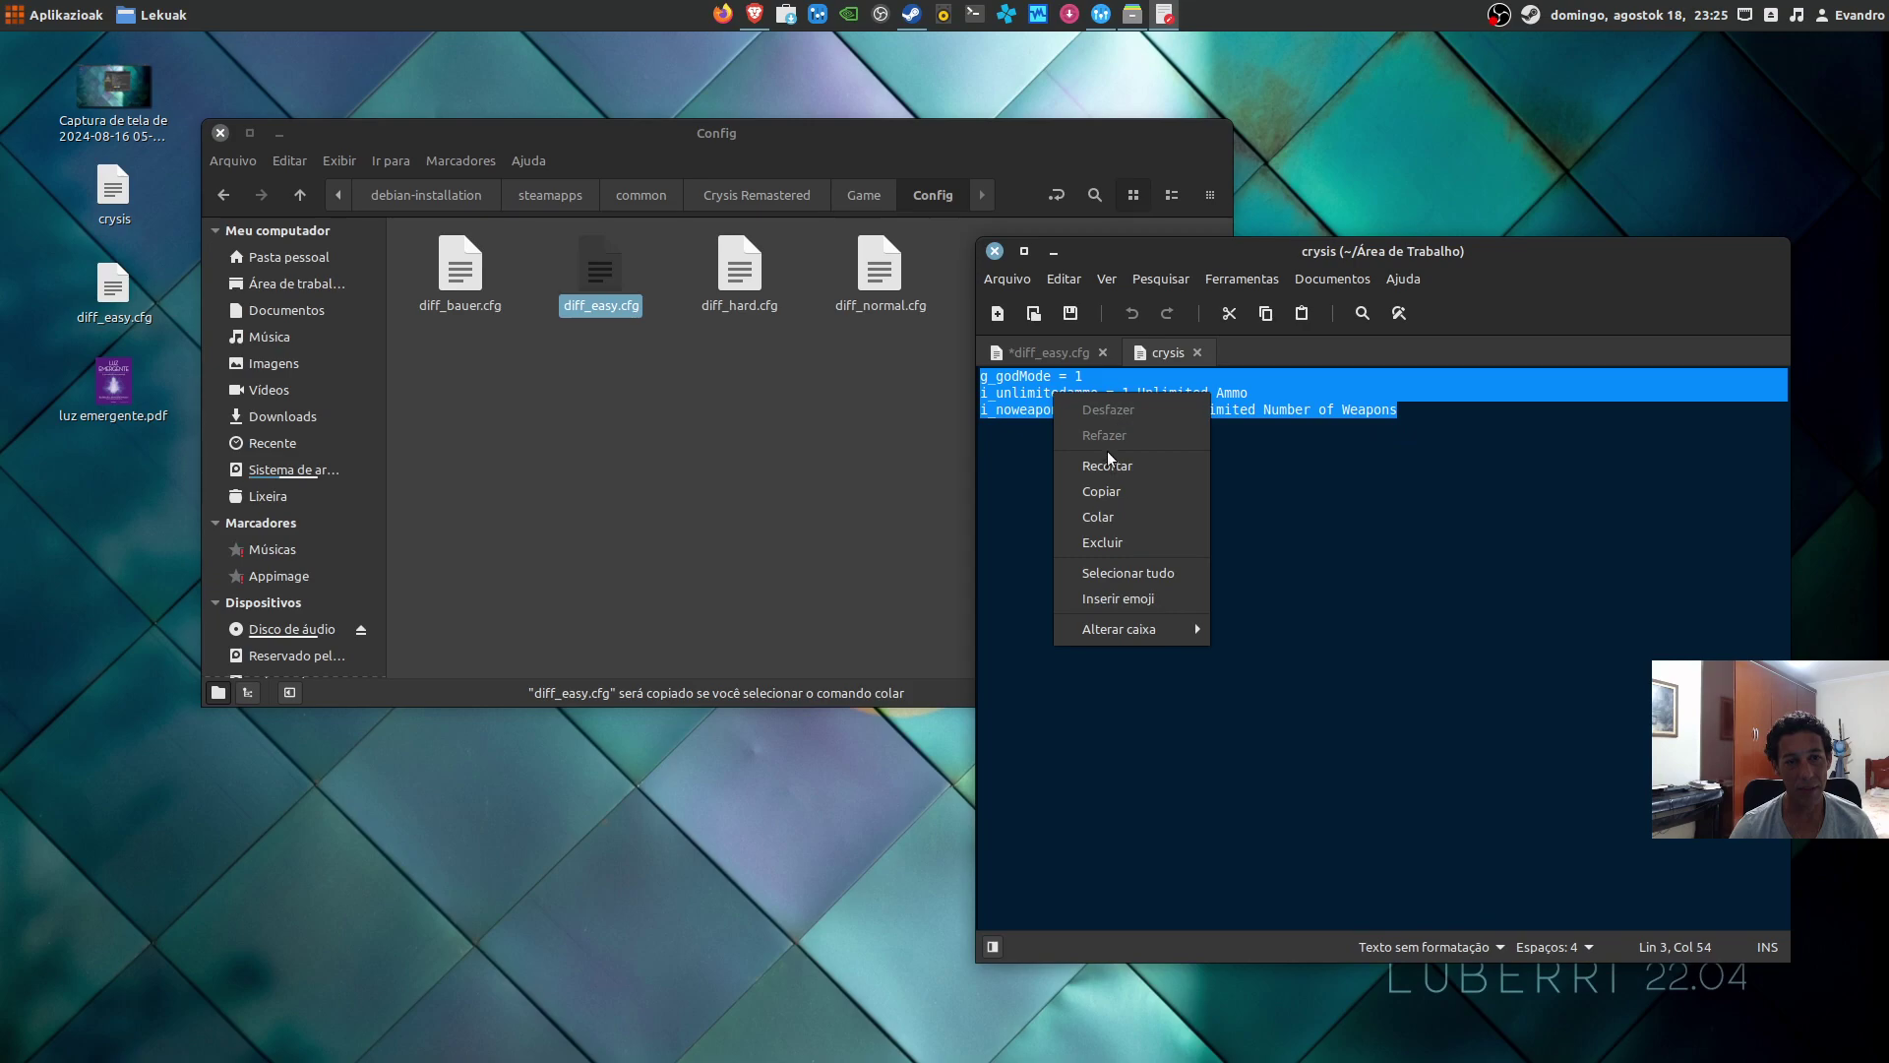
pyautogui.click(1112, 490)
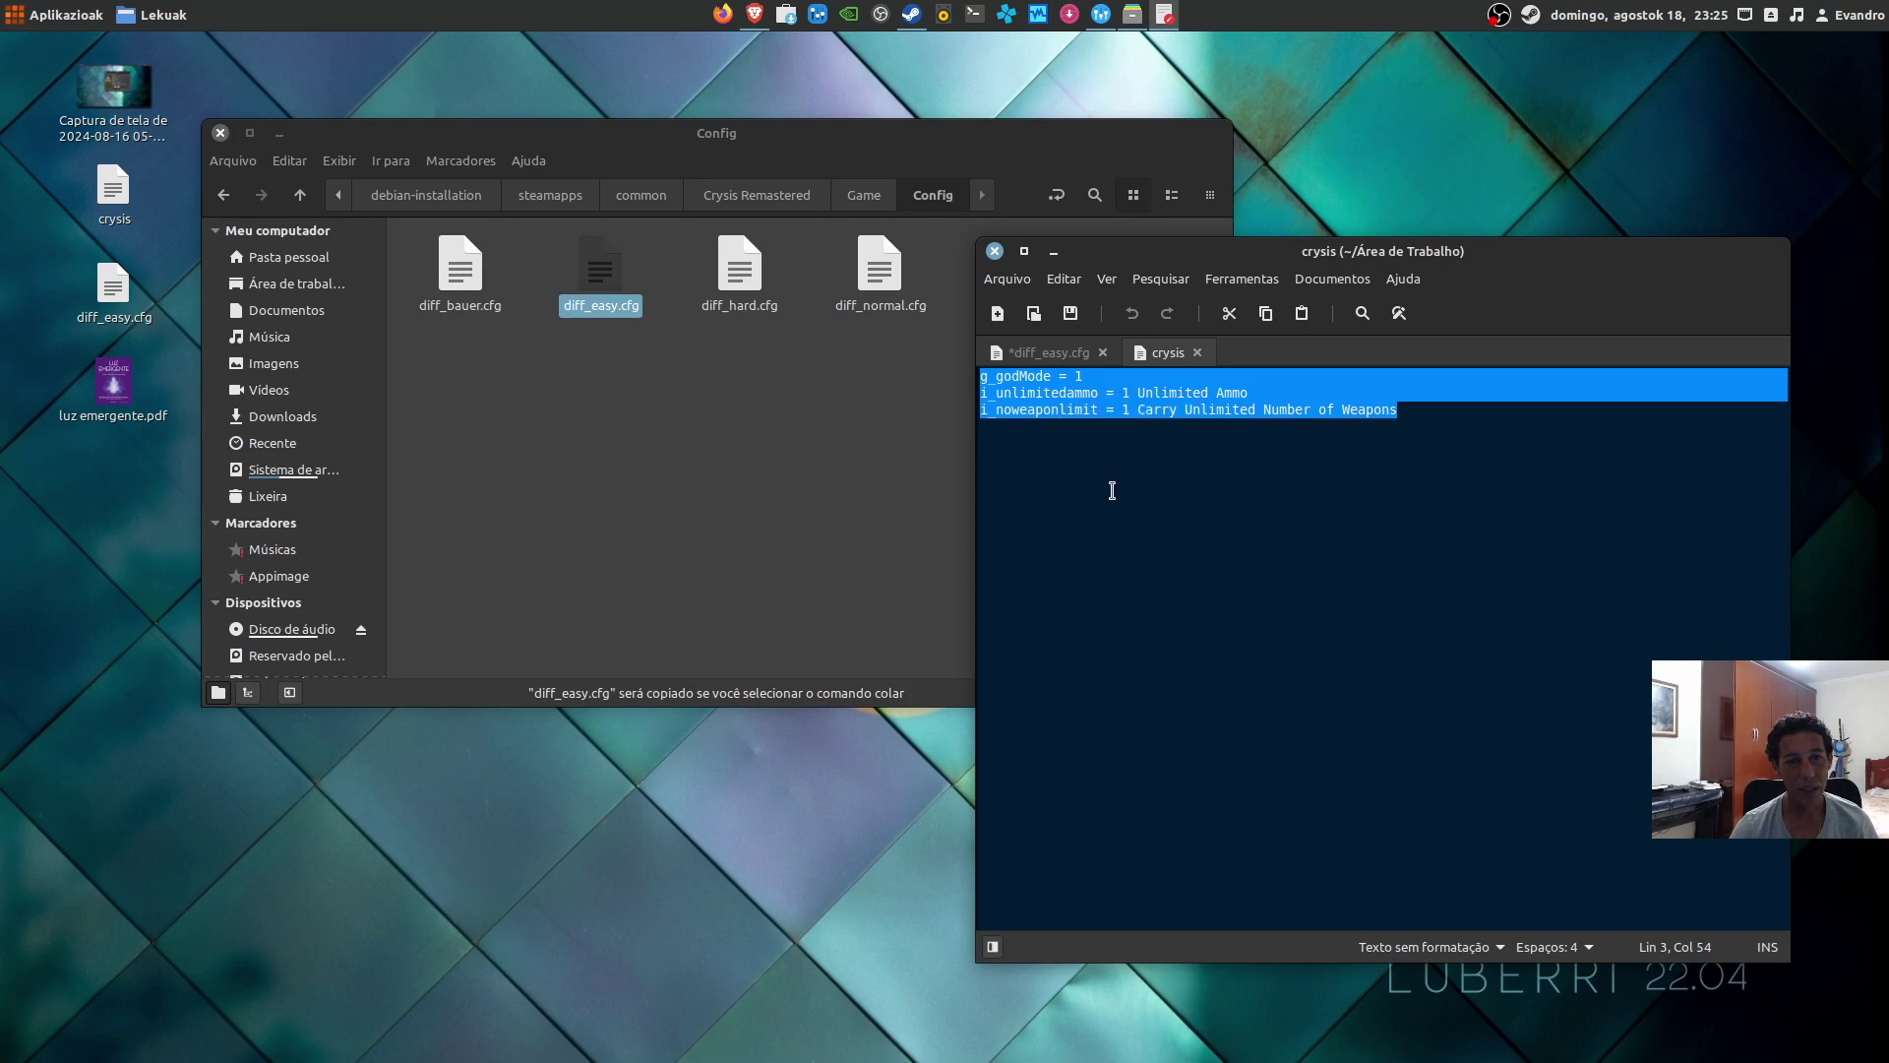
pyautogui.click(1079, 356)
# Step: Review the God Mode, No Target, No Weapon Limit and Unlimited Ammo codes on IGN's PC Cheats page in the browser
pyautogui.click(756, 15)
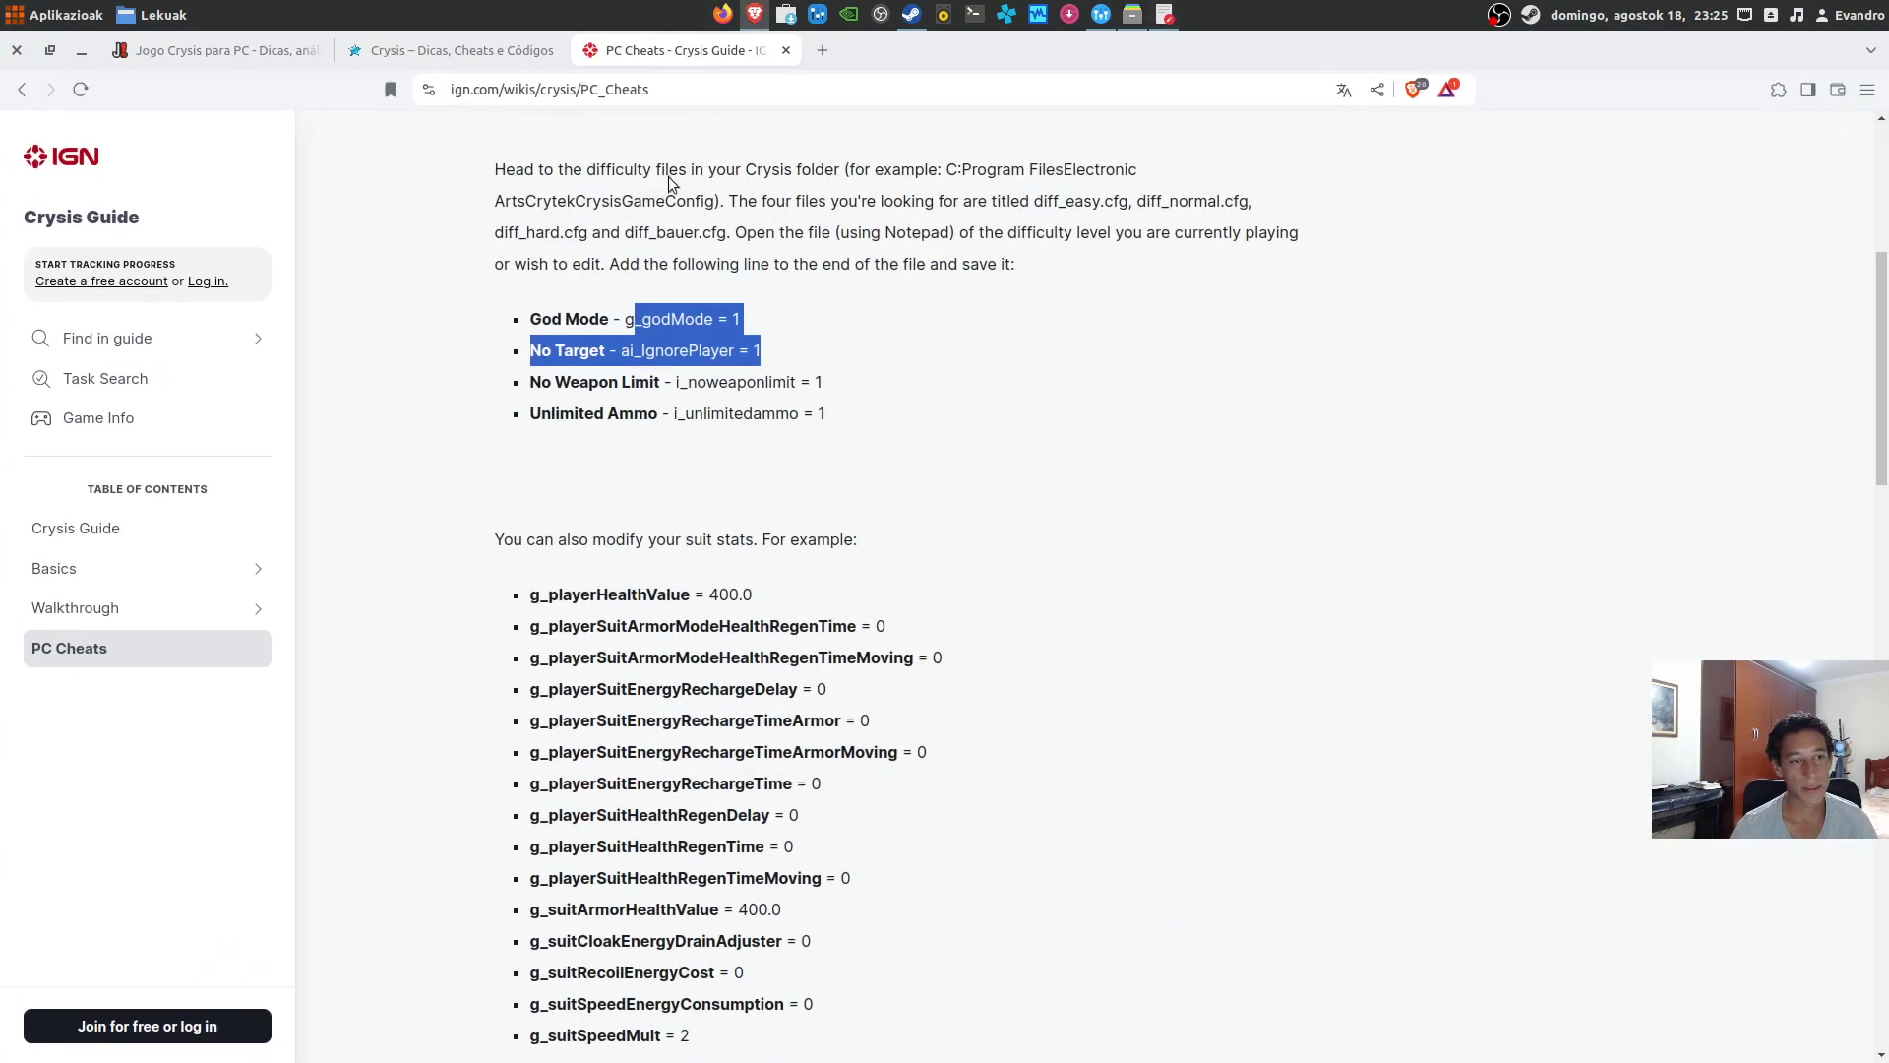
pyautogui.click(667, 317)
pyautogui.moveTo(624, 317); pyautogui.dragTo(748, 318)
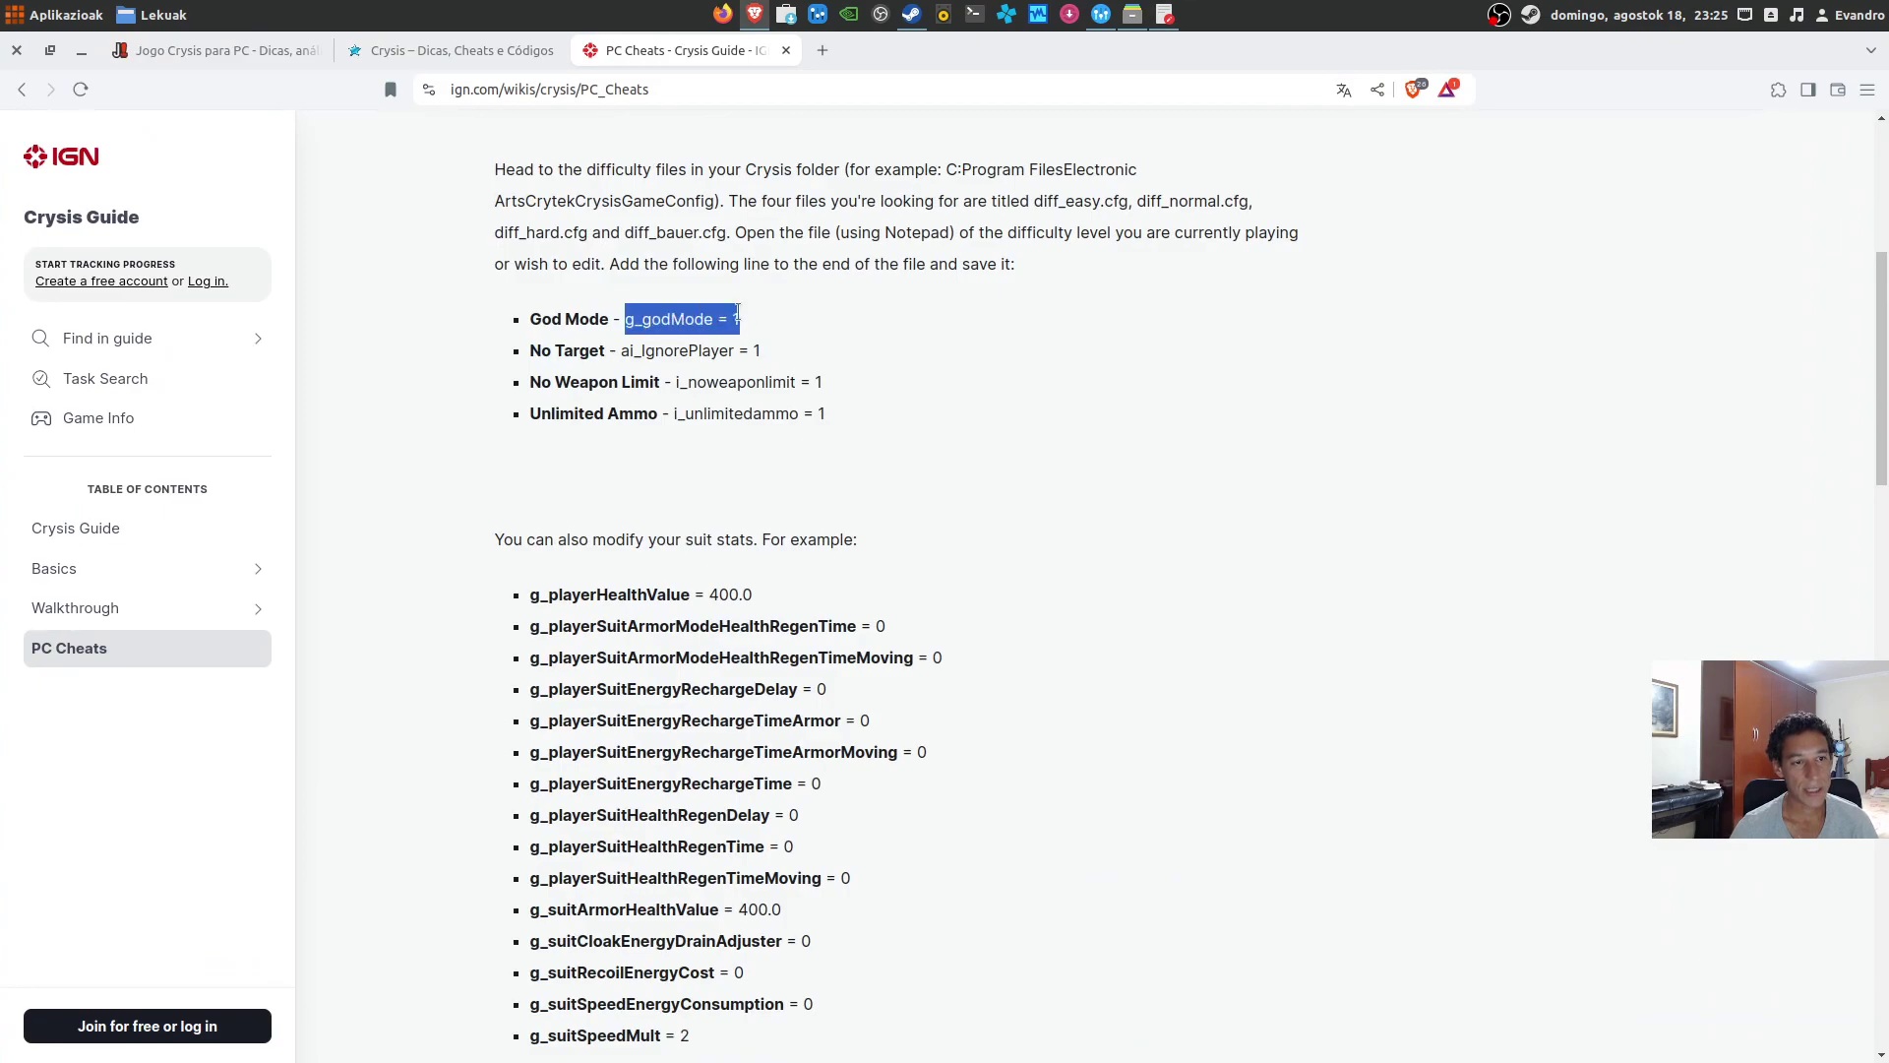
pyautogui.moveTo(621, 351); pyautogui.dragTo(750, 346)
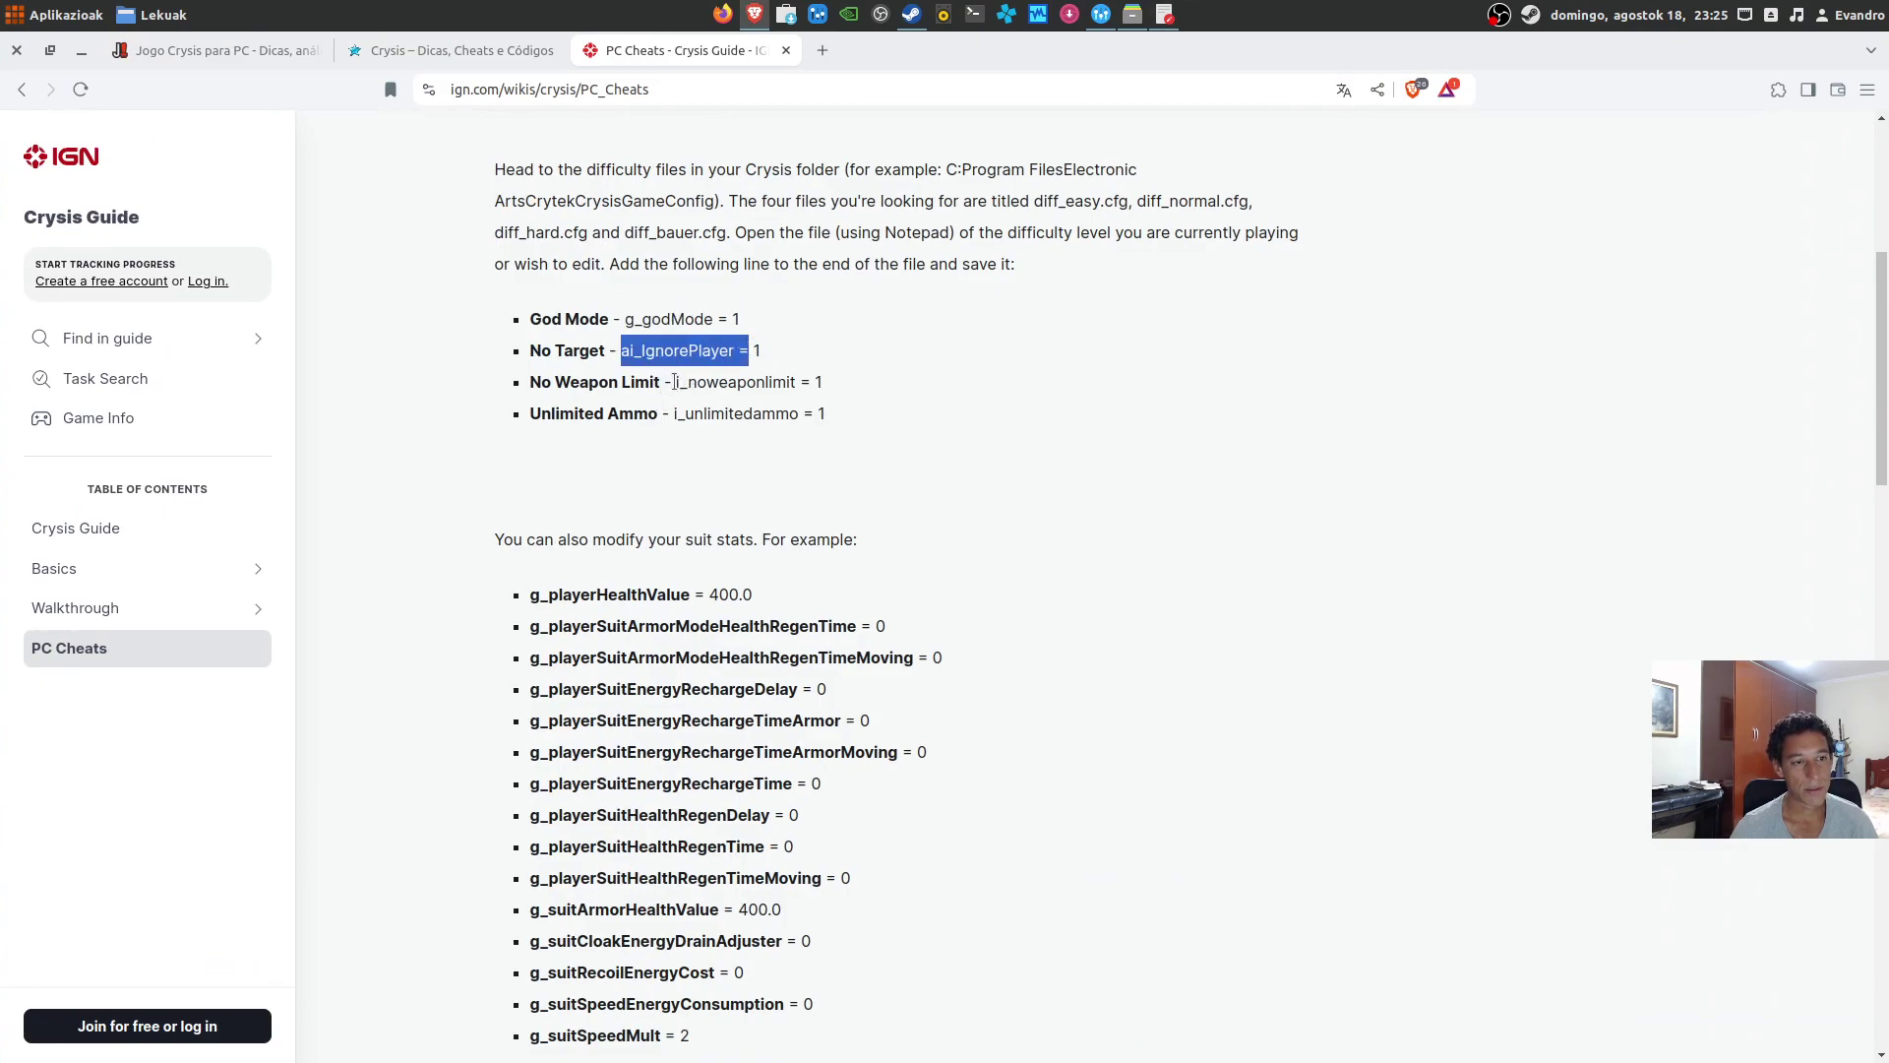
pyautogui.moveTo(642, 350); pyautogui.dragTo(772, 362)
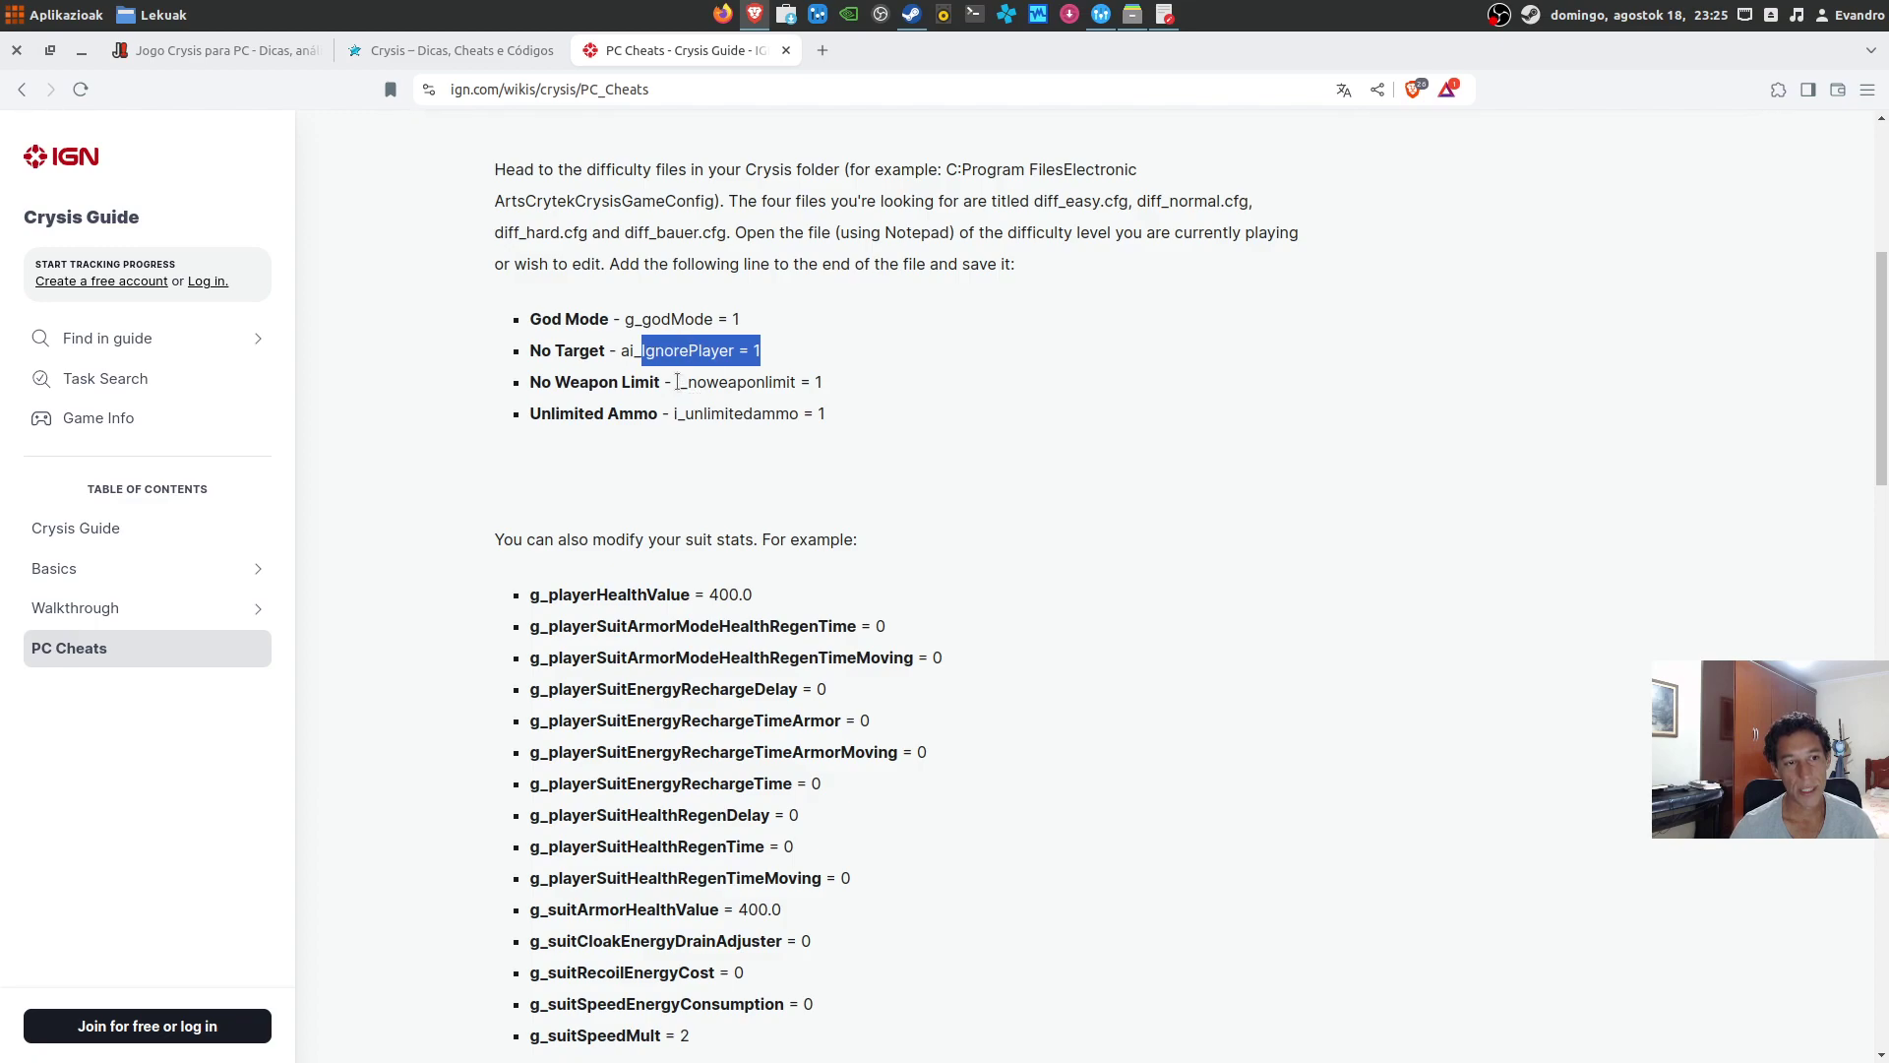
pyautogui.moveTo(673, 382); pyautogui.dragTo(745, 419)
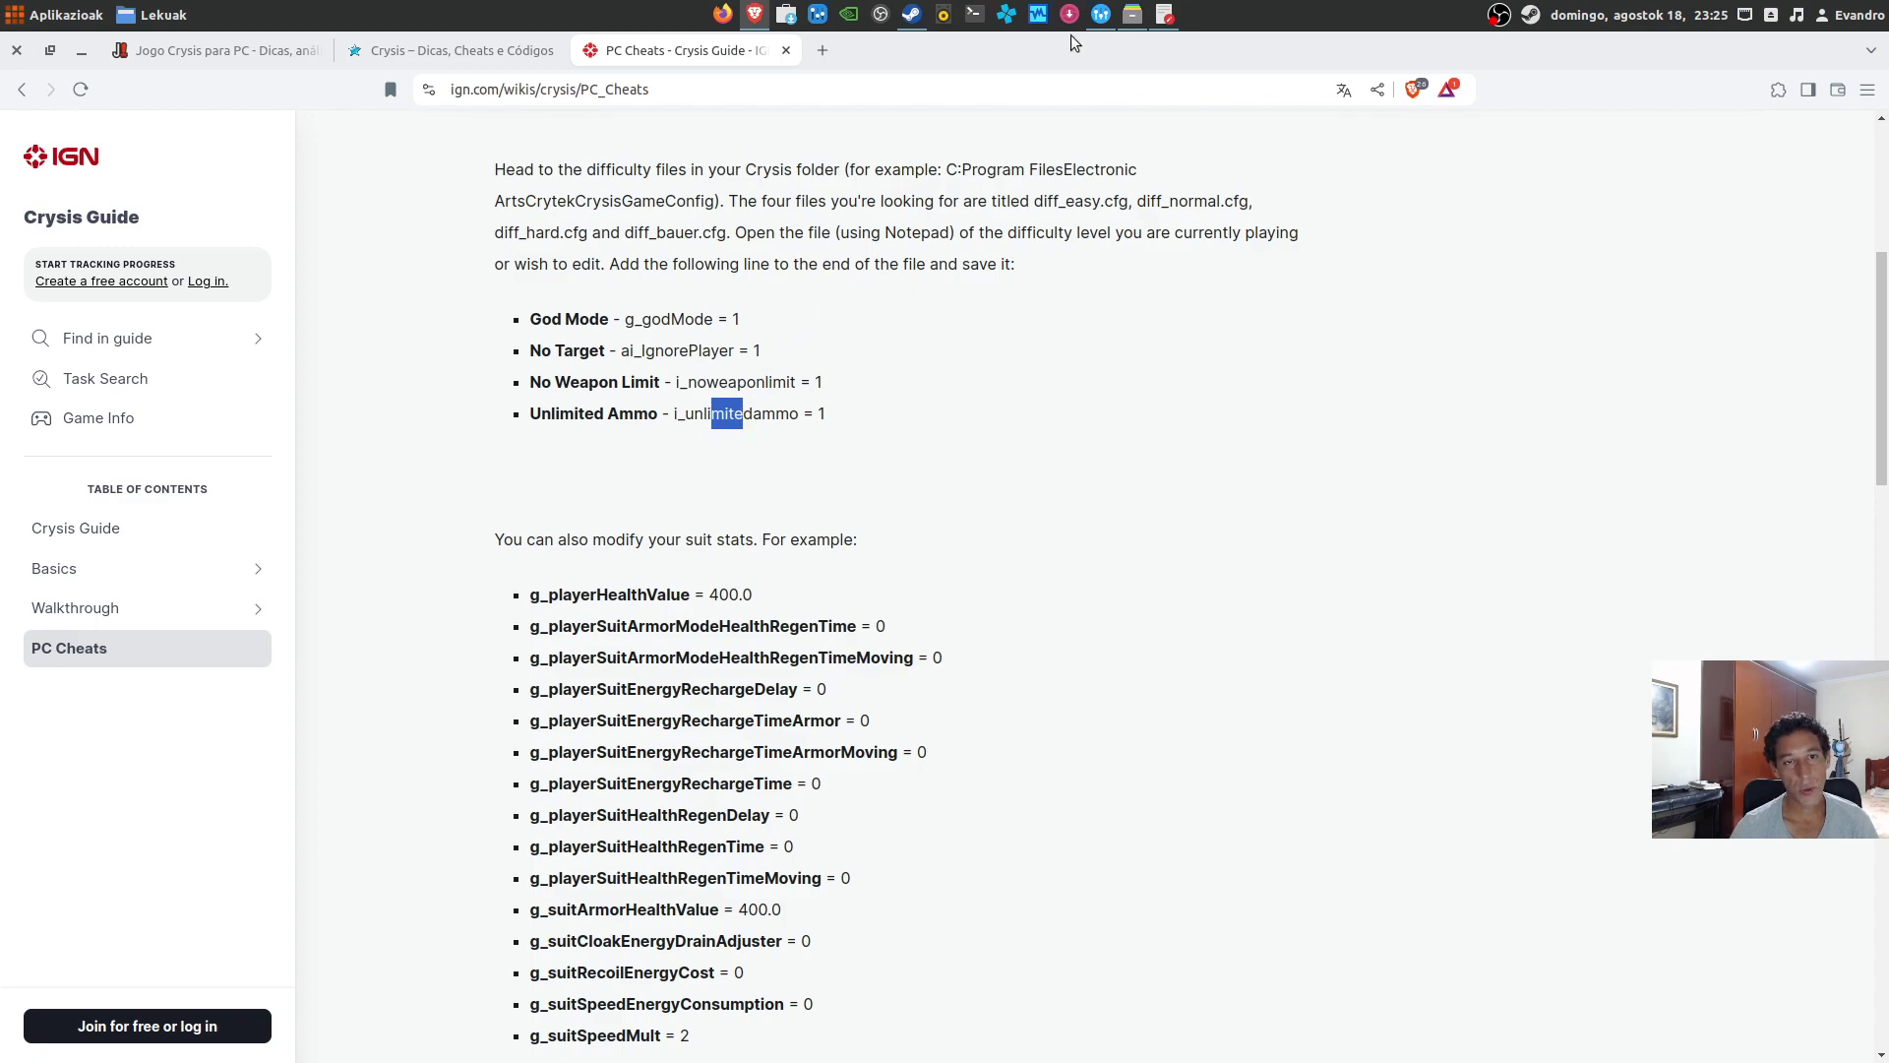
# Step: Switch to the text editor and copy the g_godMode, i_unlimitedammo and i_noweaponlimit lines from the crysis note to the end of diff_easy.cfg
pyautogui.click(1163, 14)
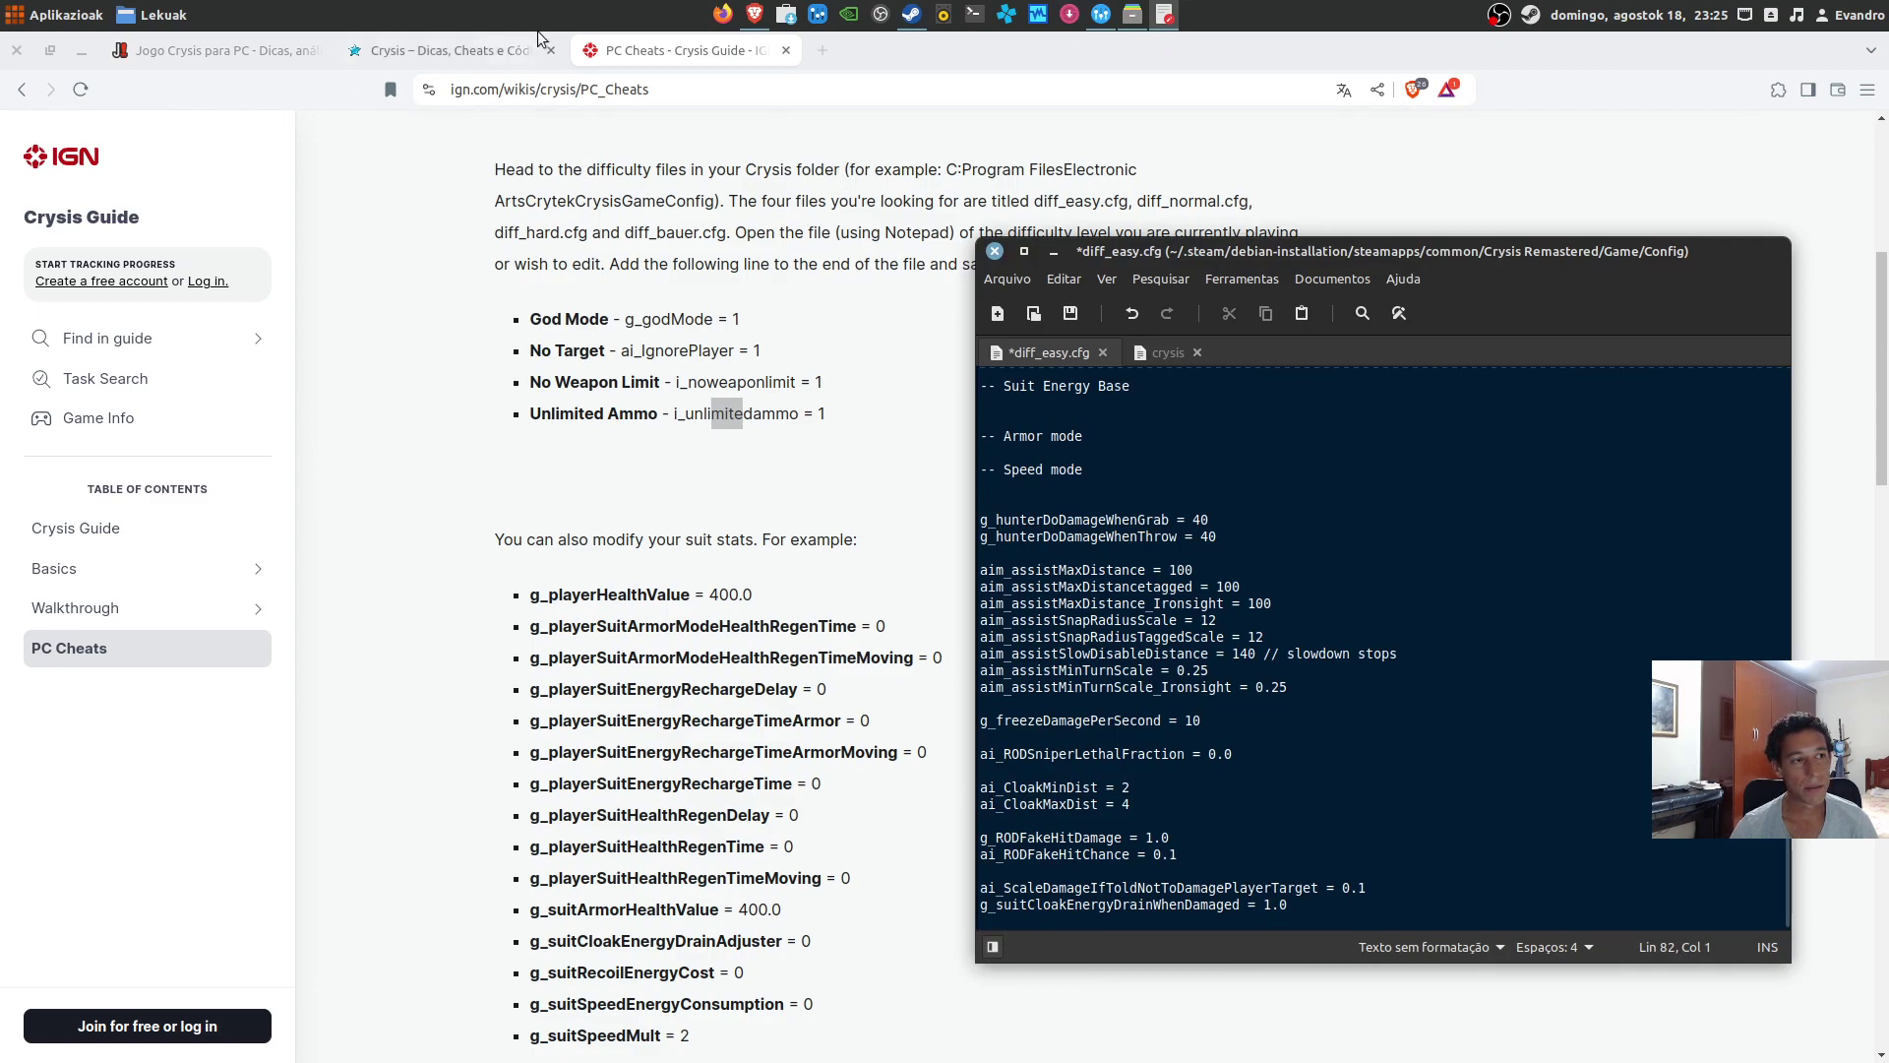
pyautogui.click(1168, 360)
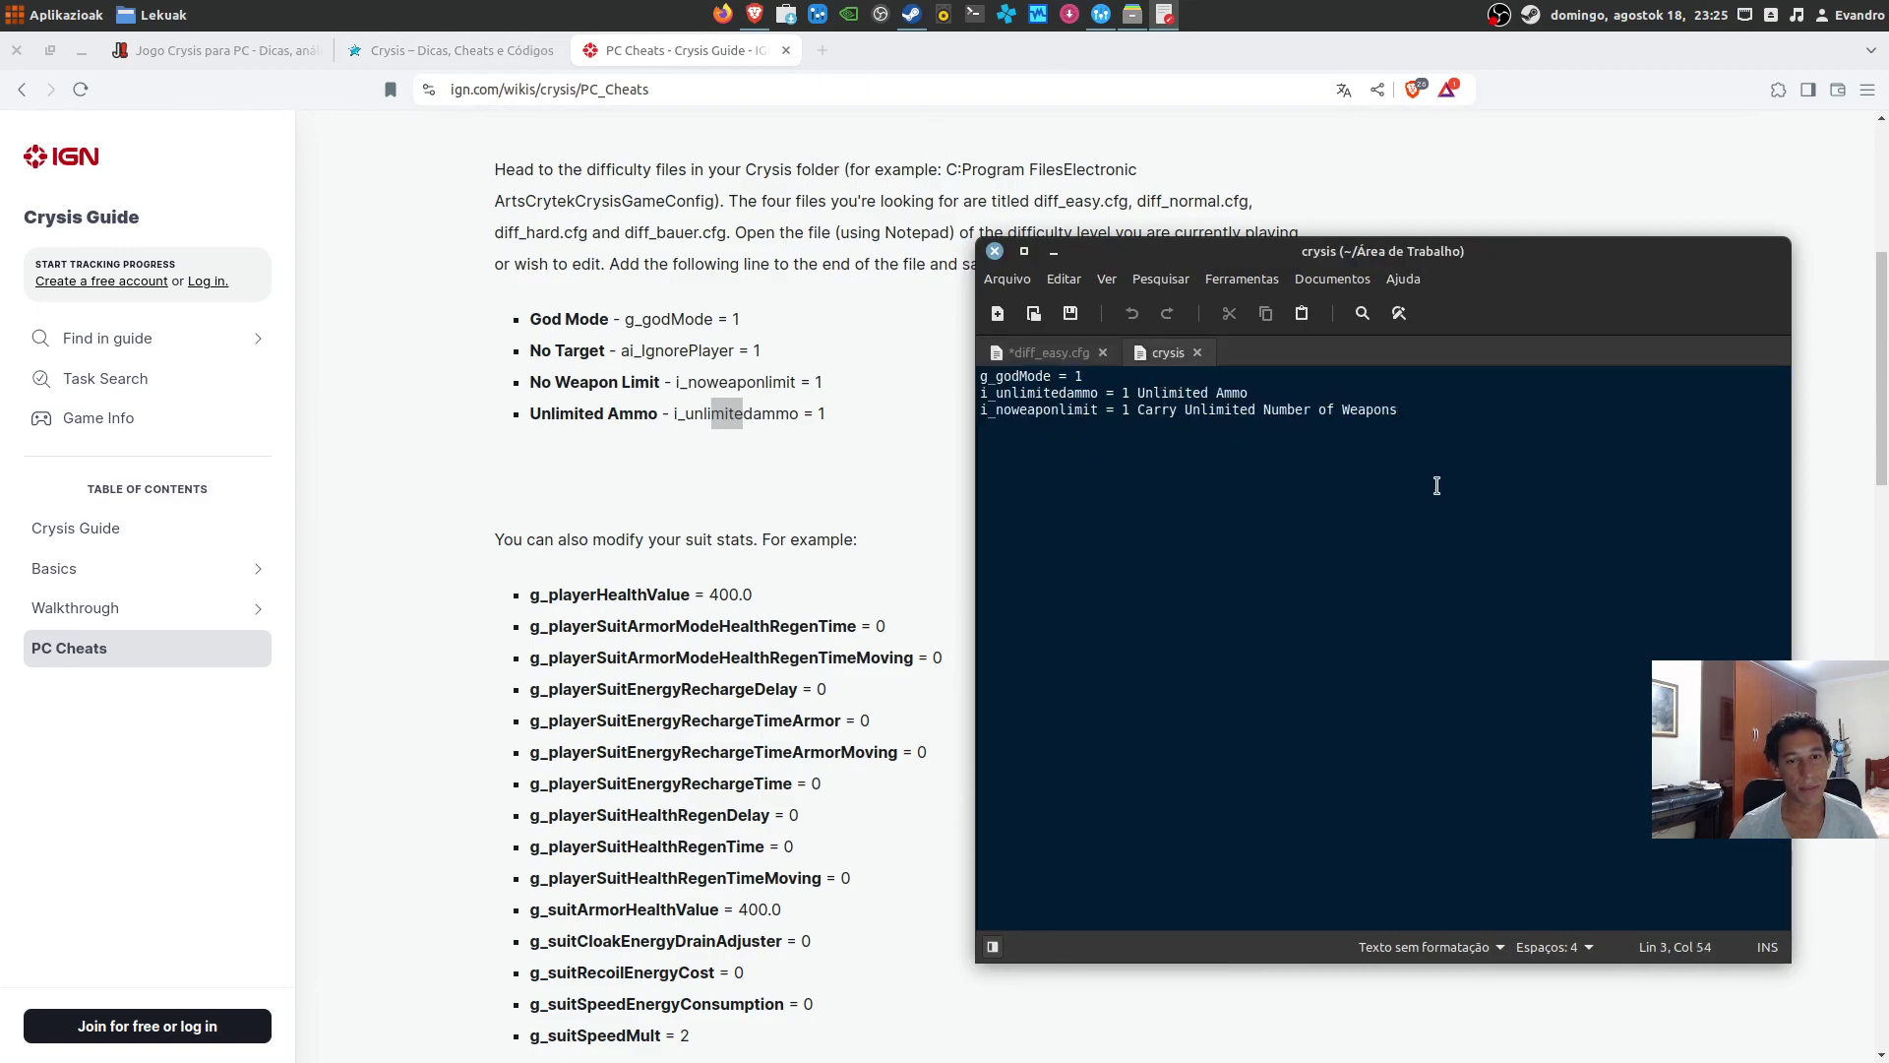
pyautogui.moveTo(1170, 433); pyautogui.dragTo(993, 384)
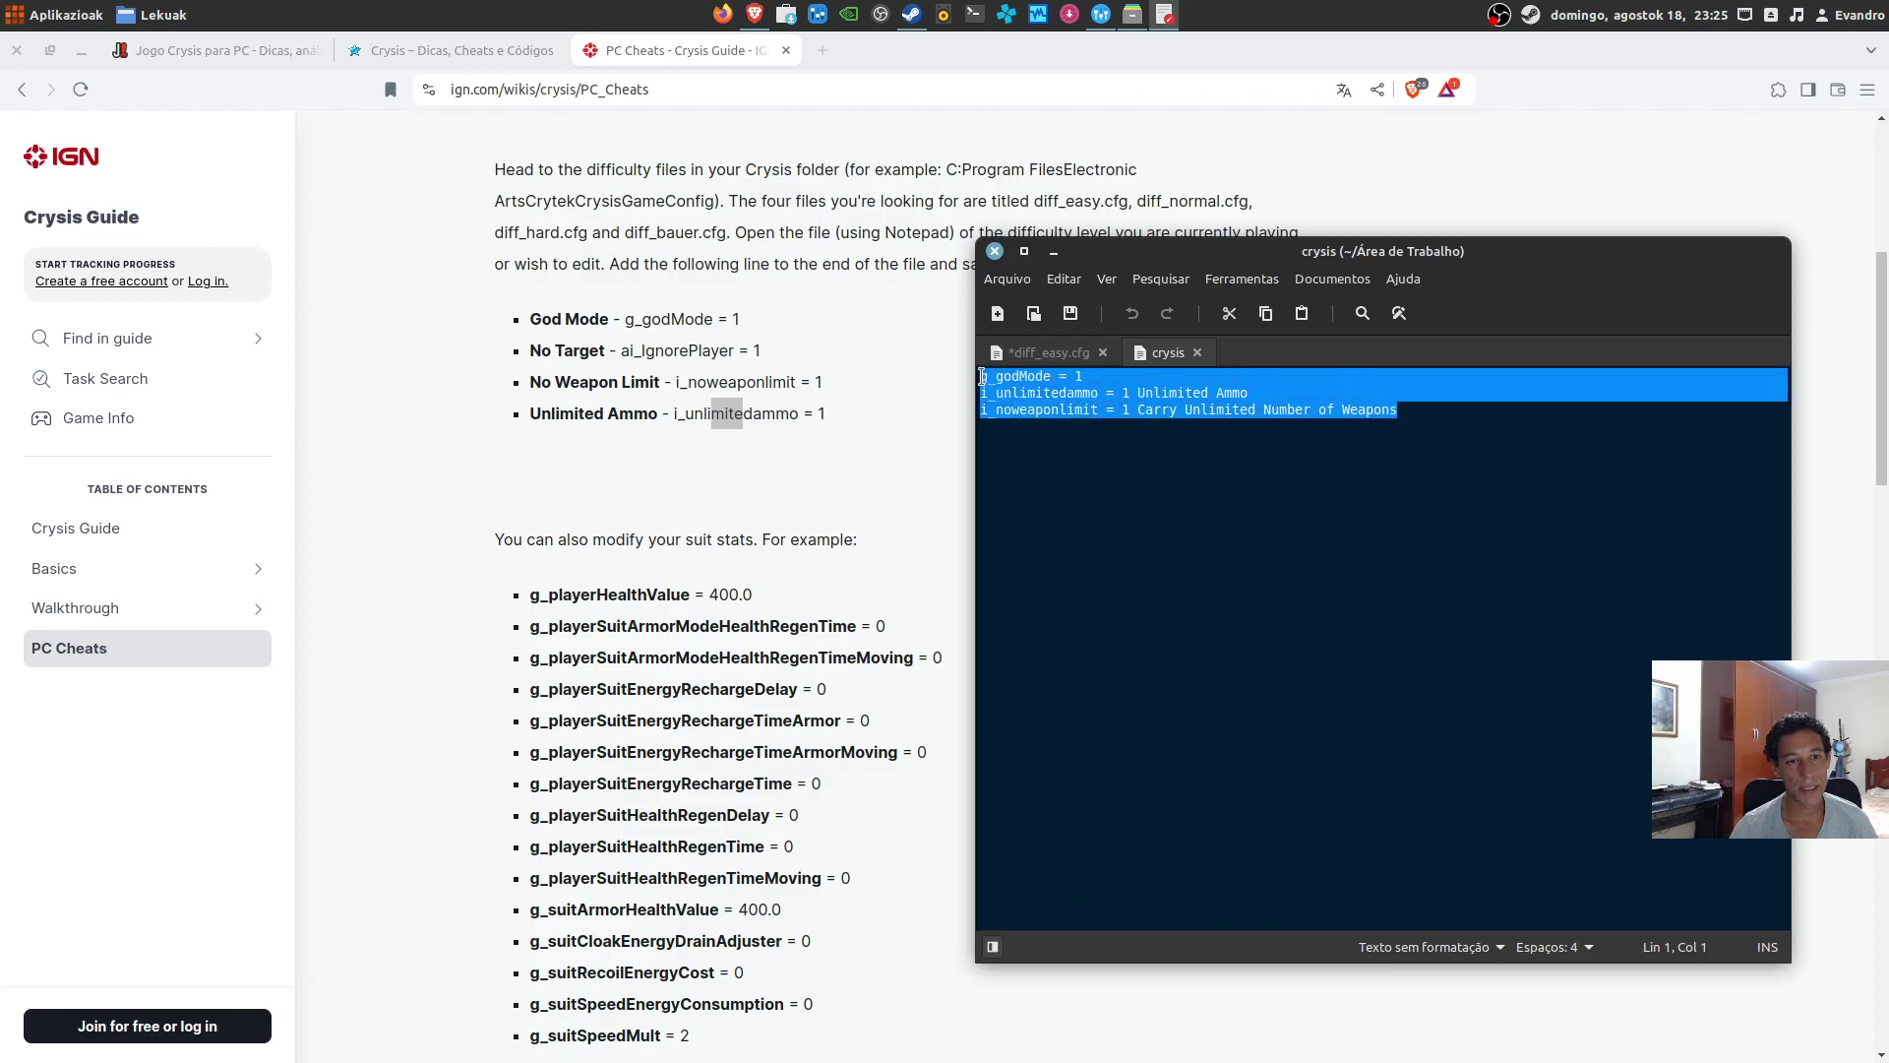
pyautogui.rightClick(1019, 379)
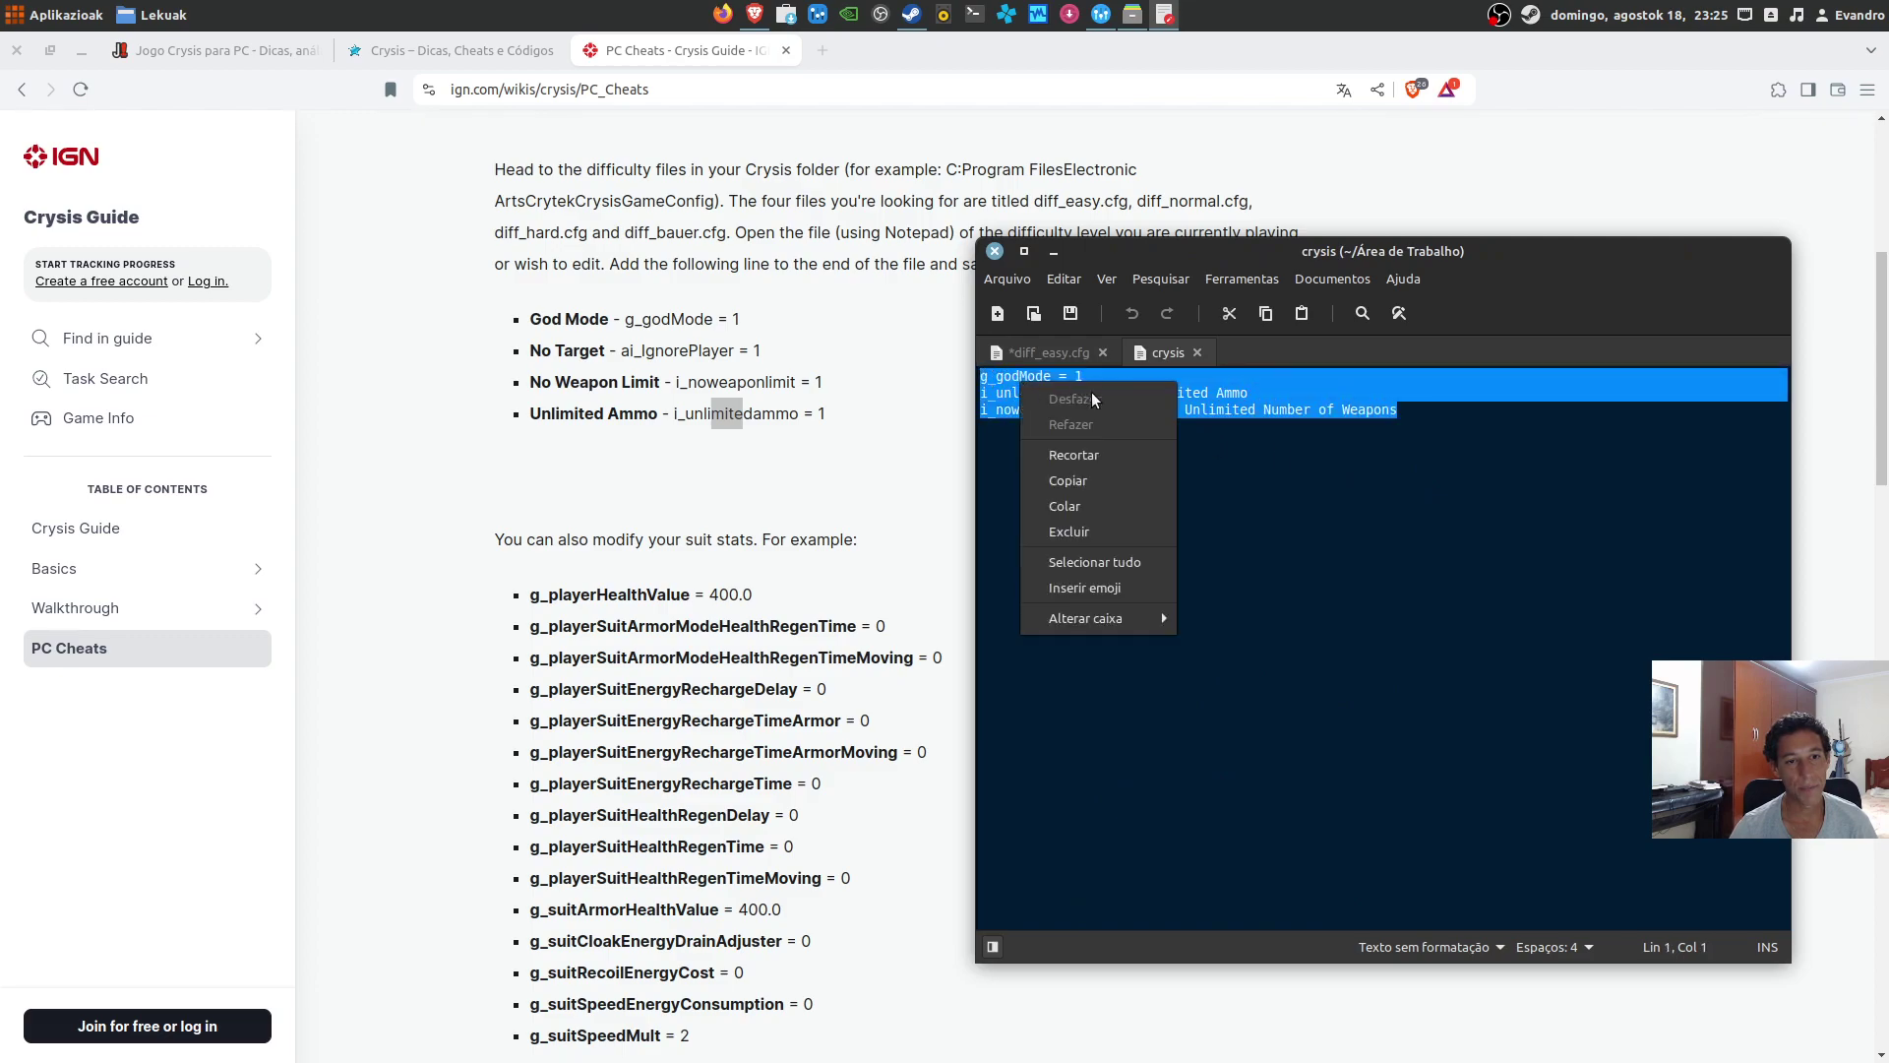
pyautogui.click(1081, 482)
pyautogui.click(1054, 358)
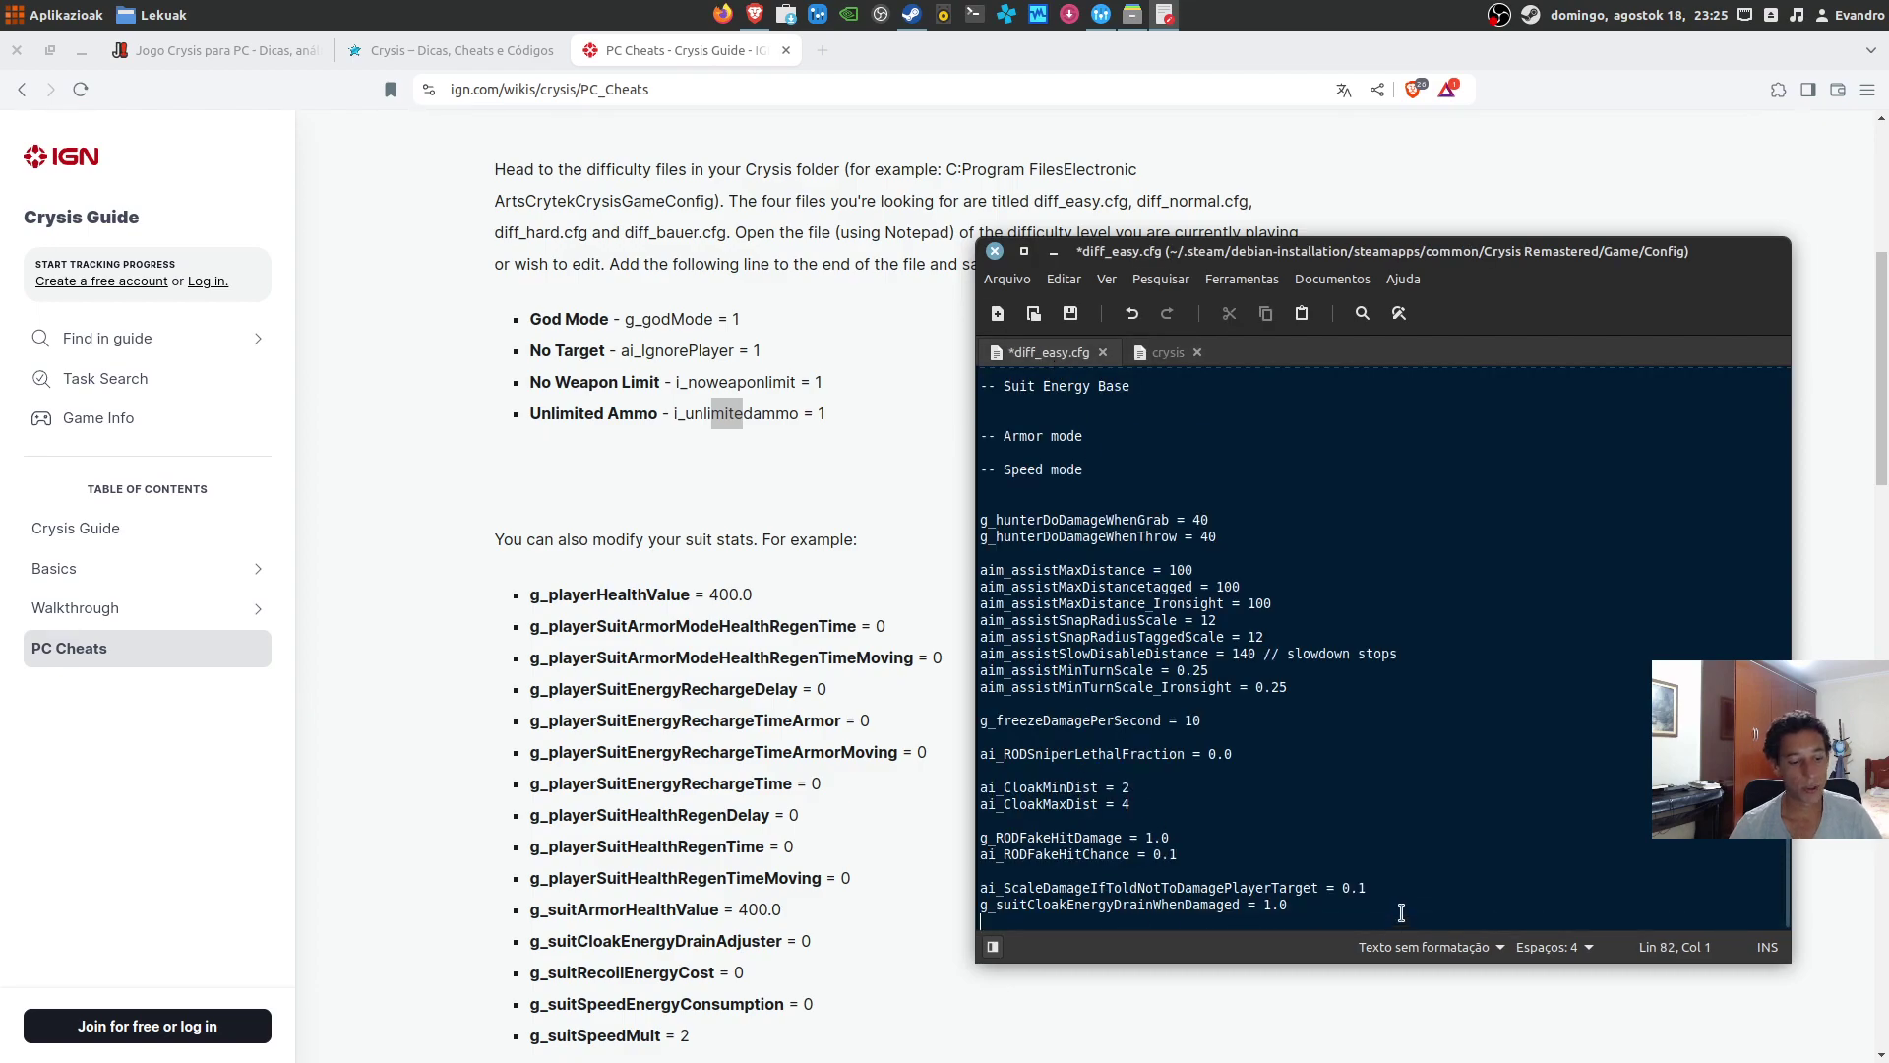
pyautogui.hotkey('ctrl', 'v')
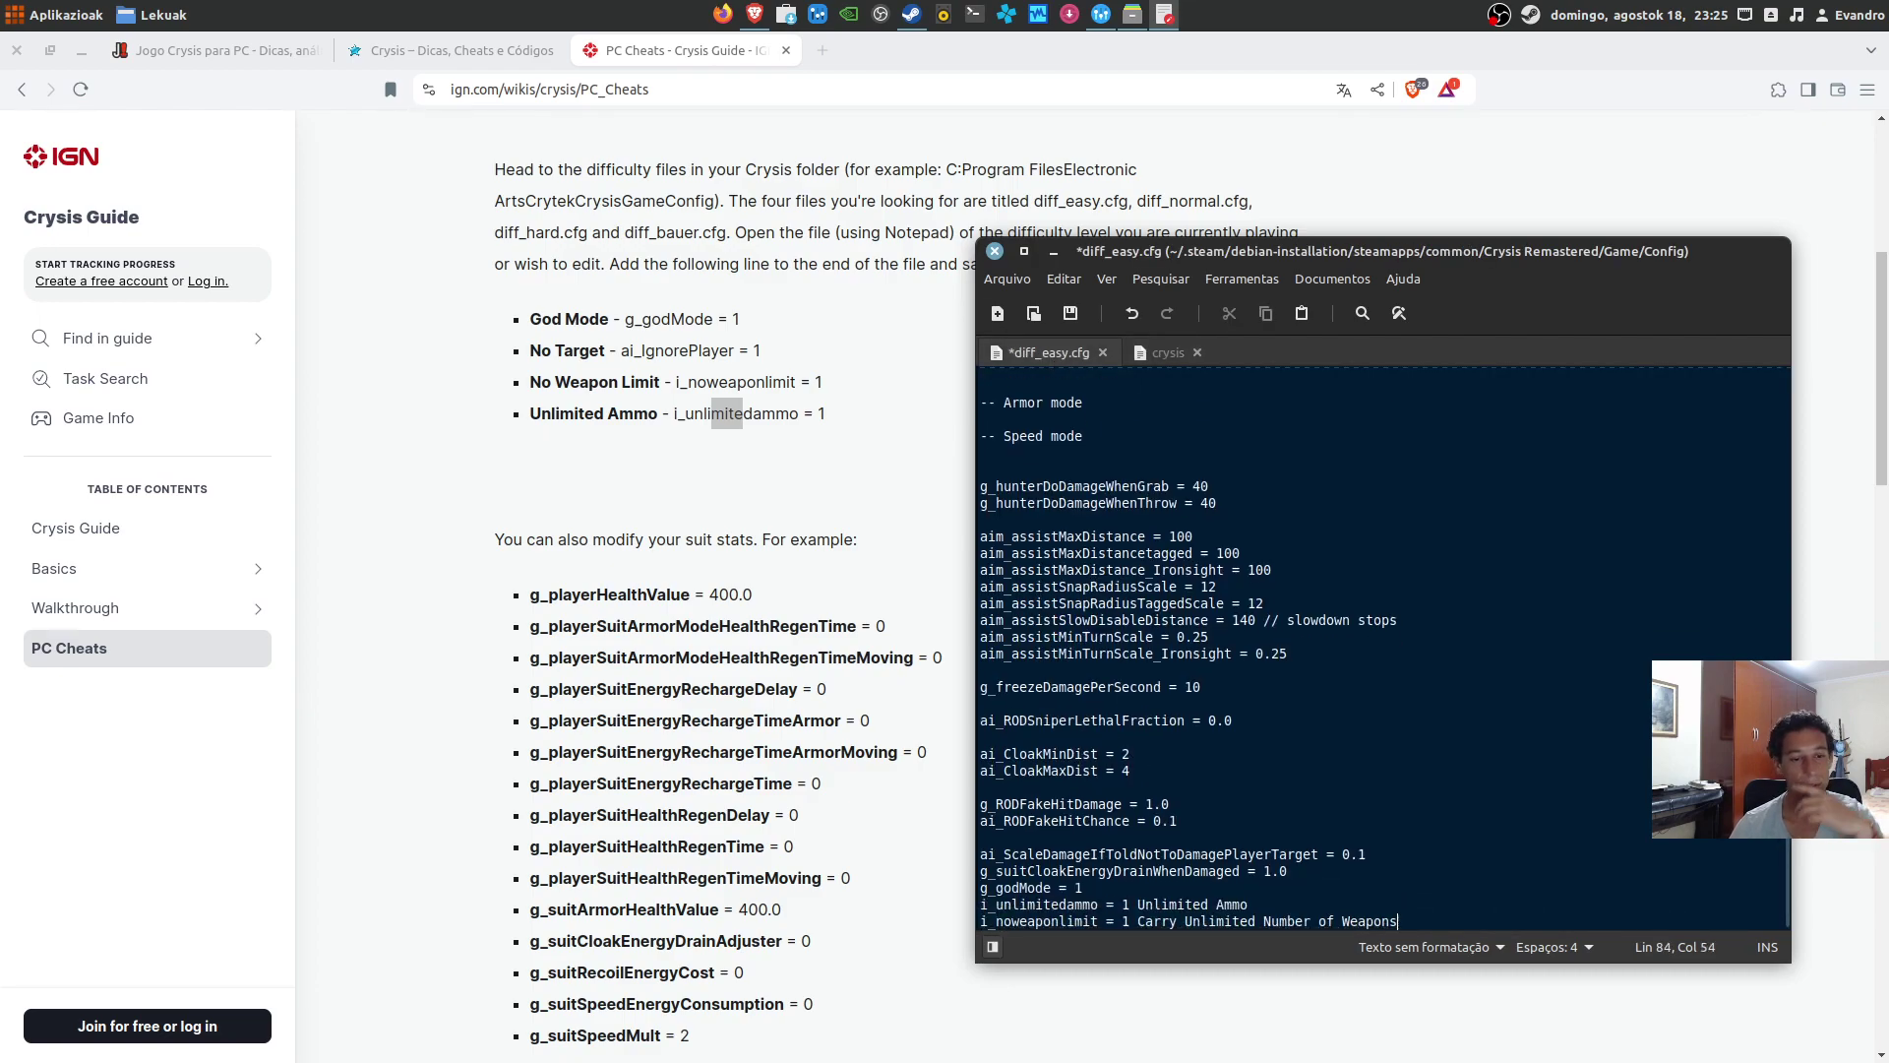
# Step: Append IGN's suit stat lines, from g_playerHealthValue = 400.0 through g_suitSpeedMult = 2, to diff_easy.cfg after a blank line
pyautogui.press('Return')
pyautogui.press('Return')
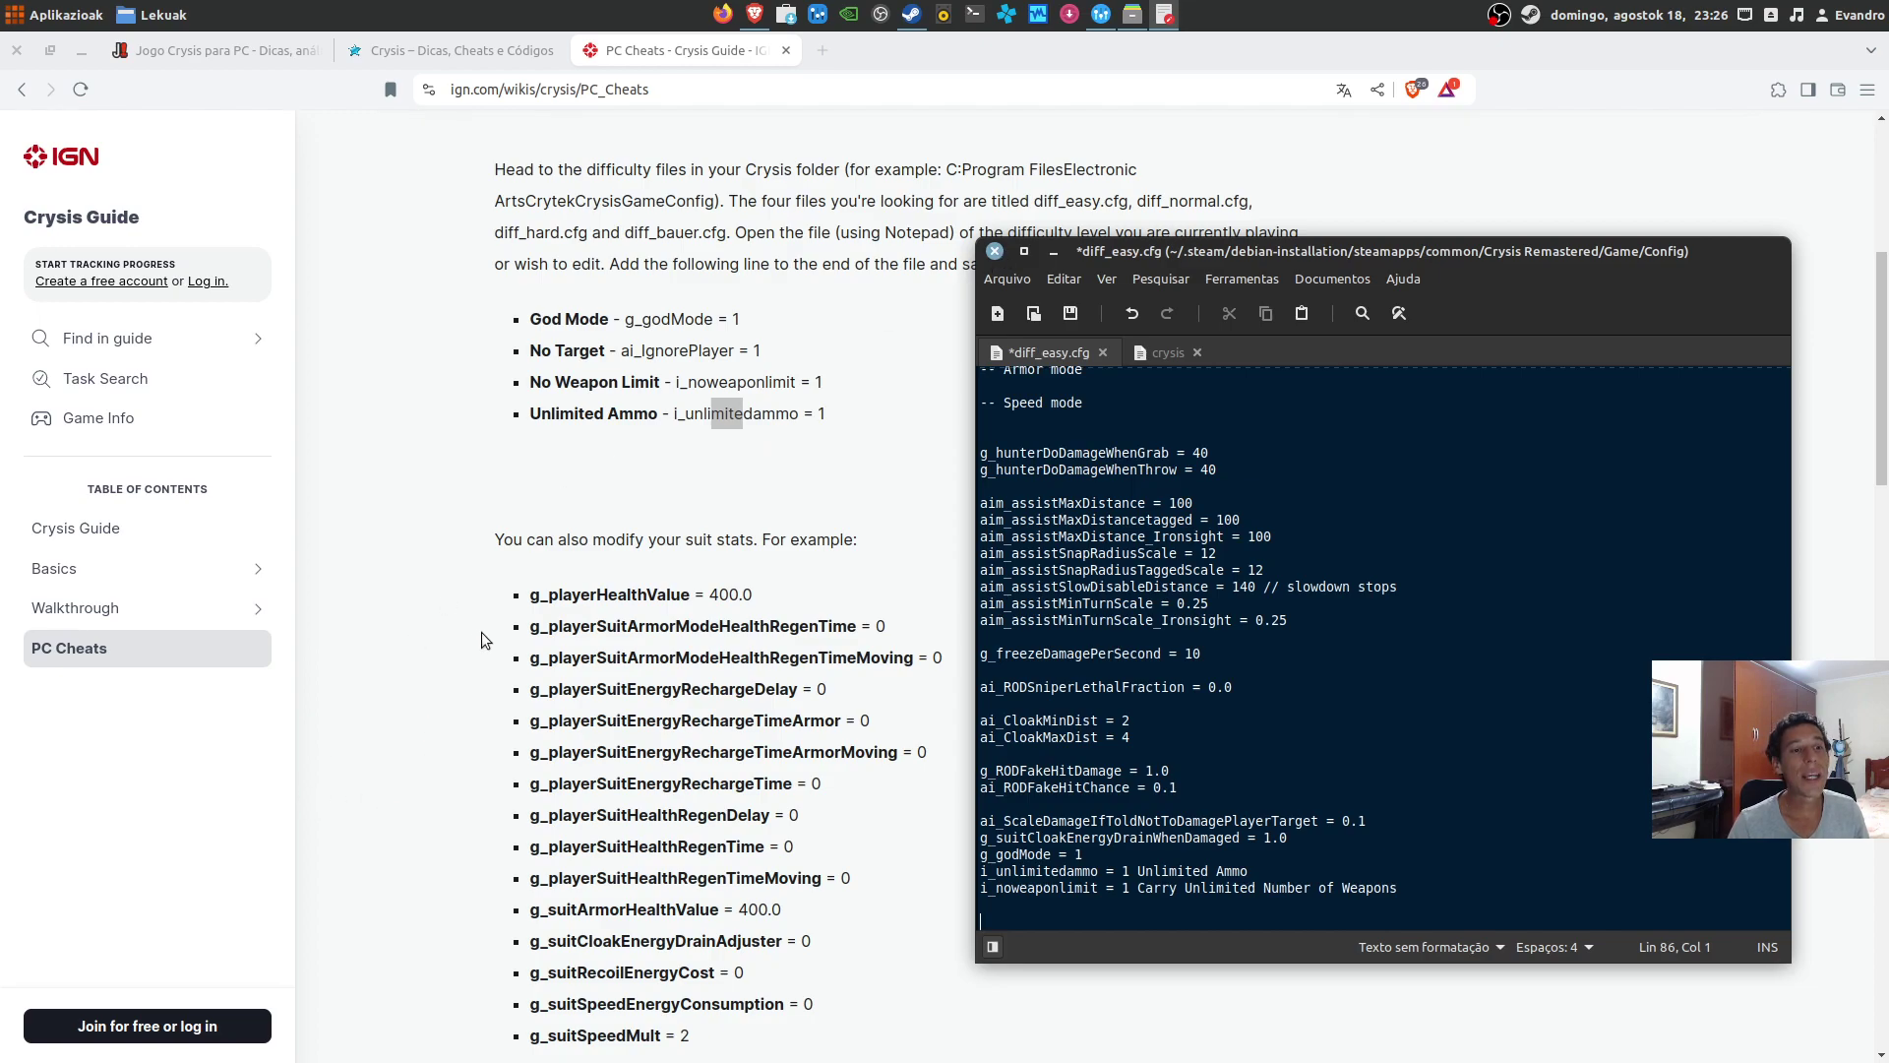
pyautogui.click(527, 602)
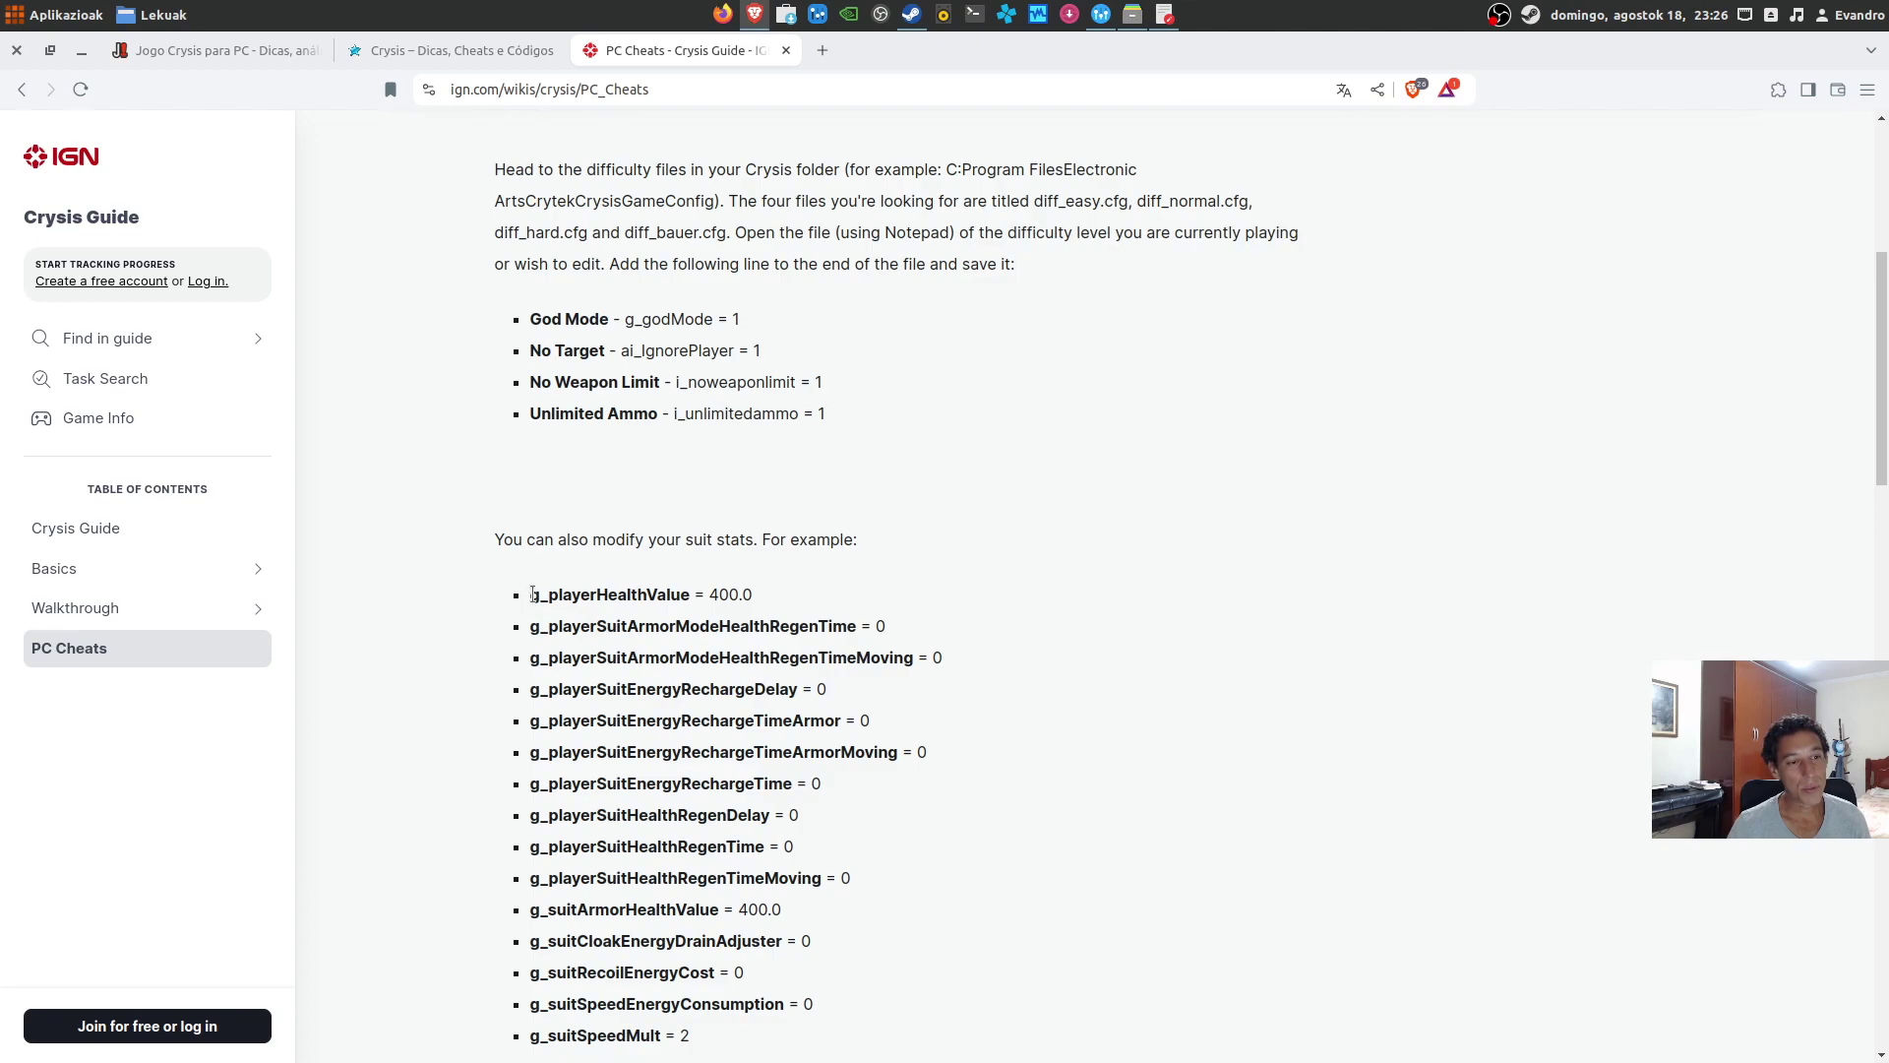
pyautogui.moveTo(531, 595); pyautogui.dragTo(716, 807)
pyautogui.scroll(-2, 654, 780)
pyautogui.scroll(-2, 655, 780)
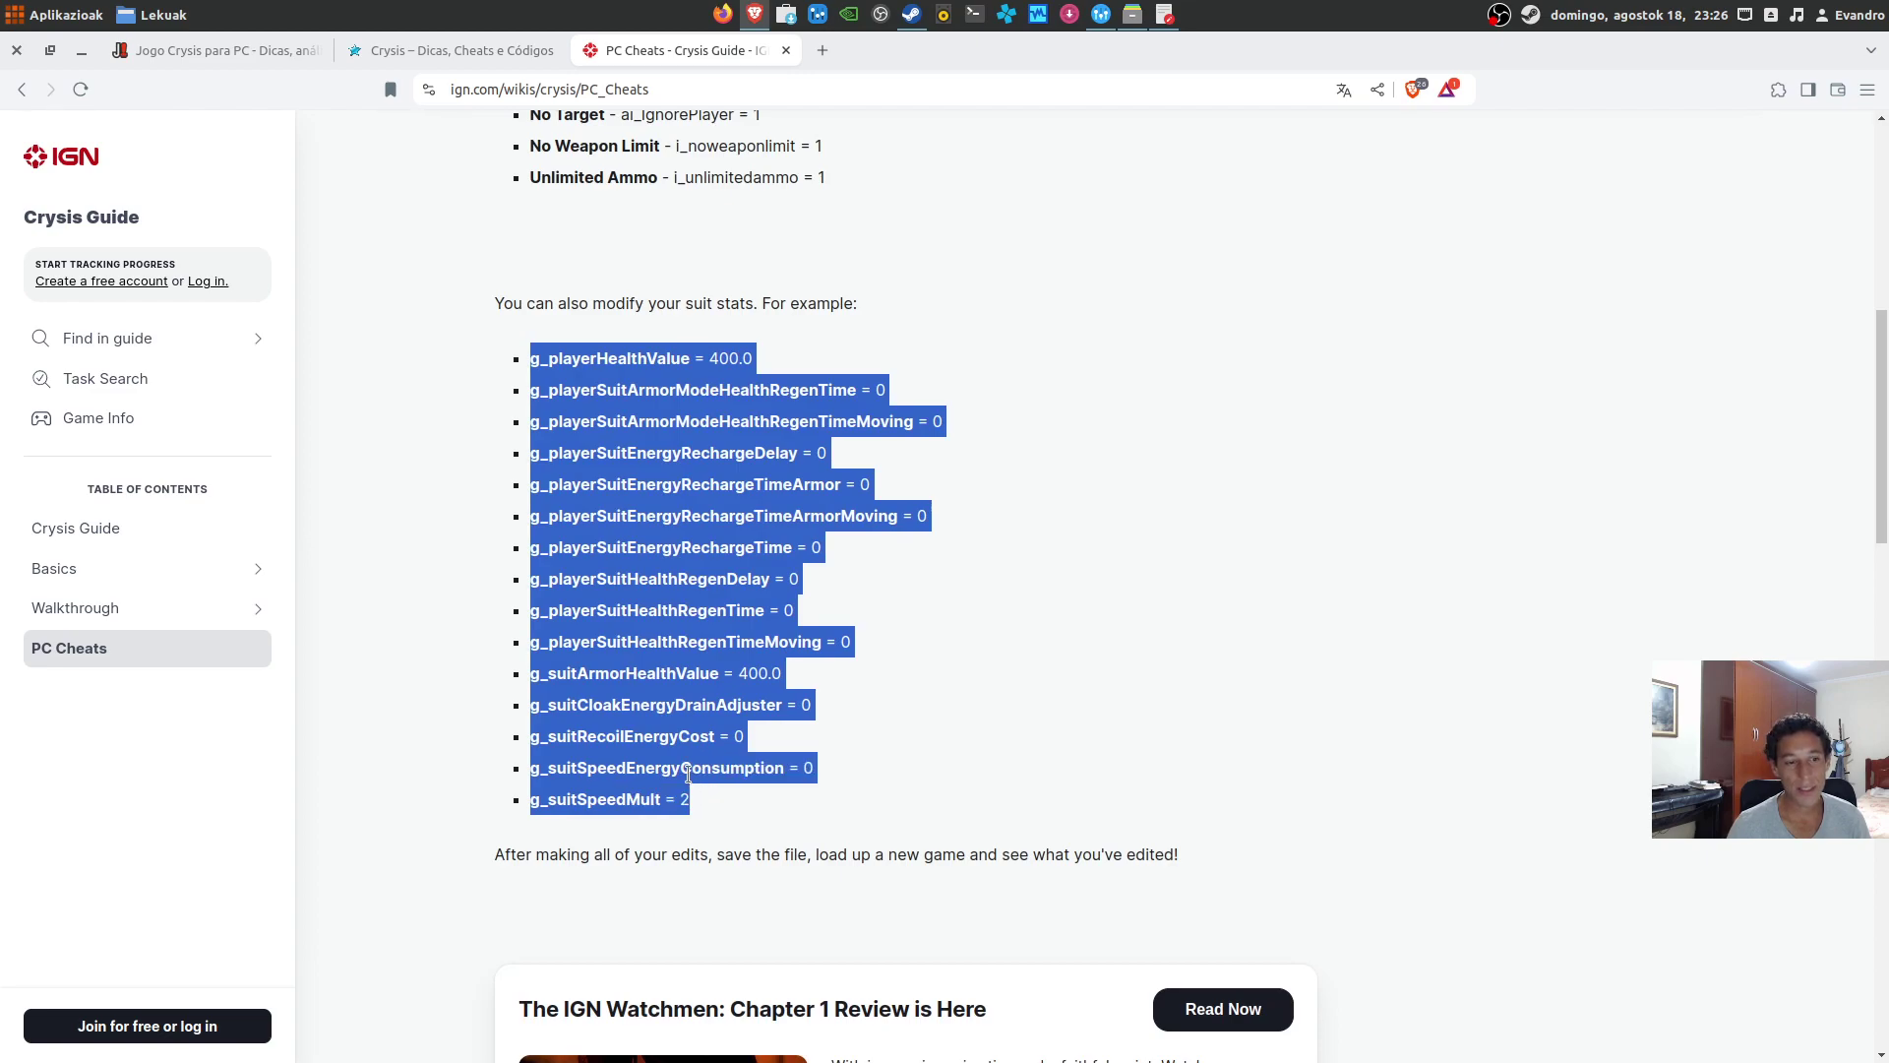
pyautogui.rightClick(649, 504)
pyautogui.click(740, 524)
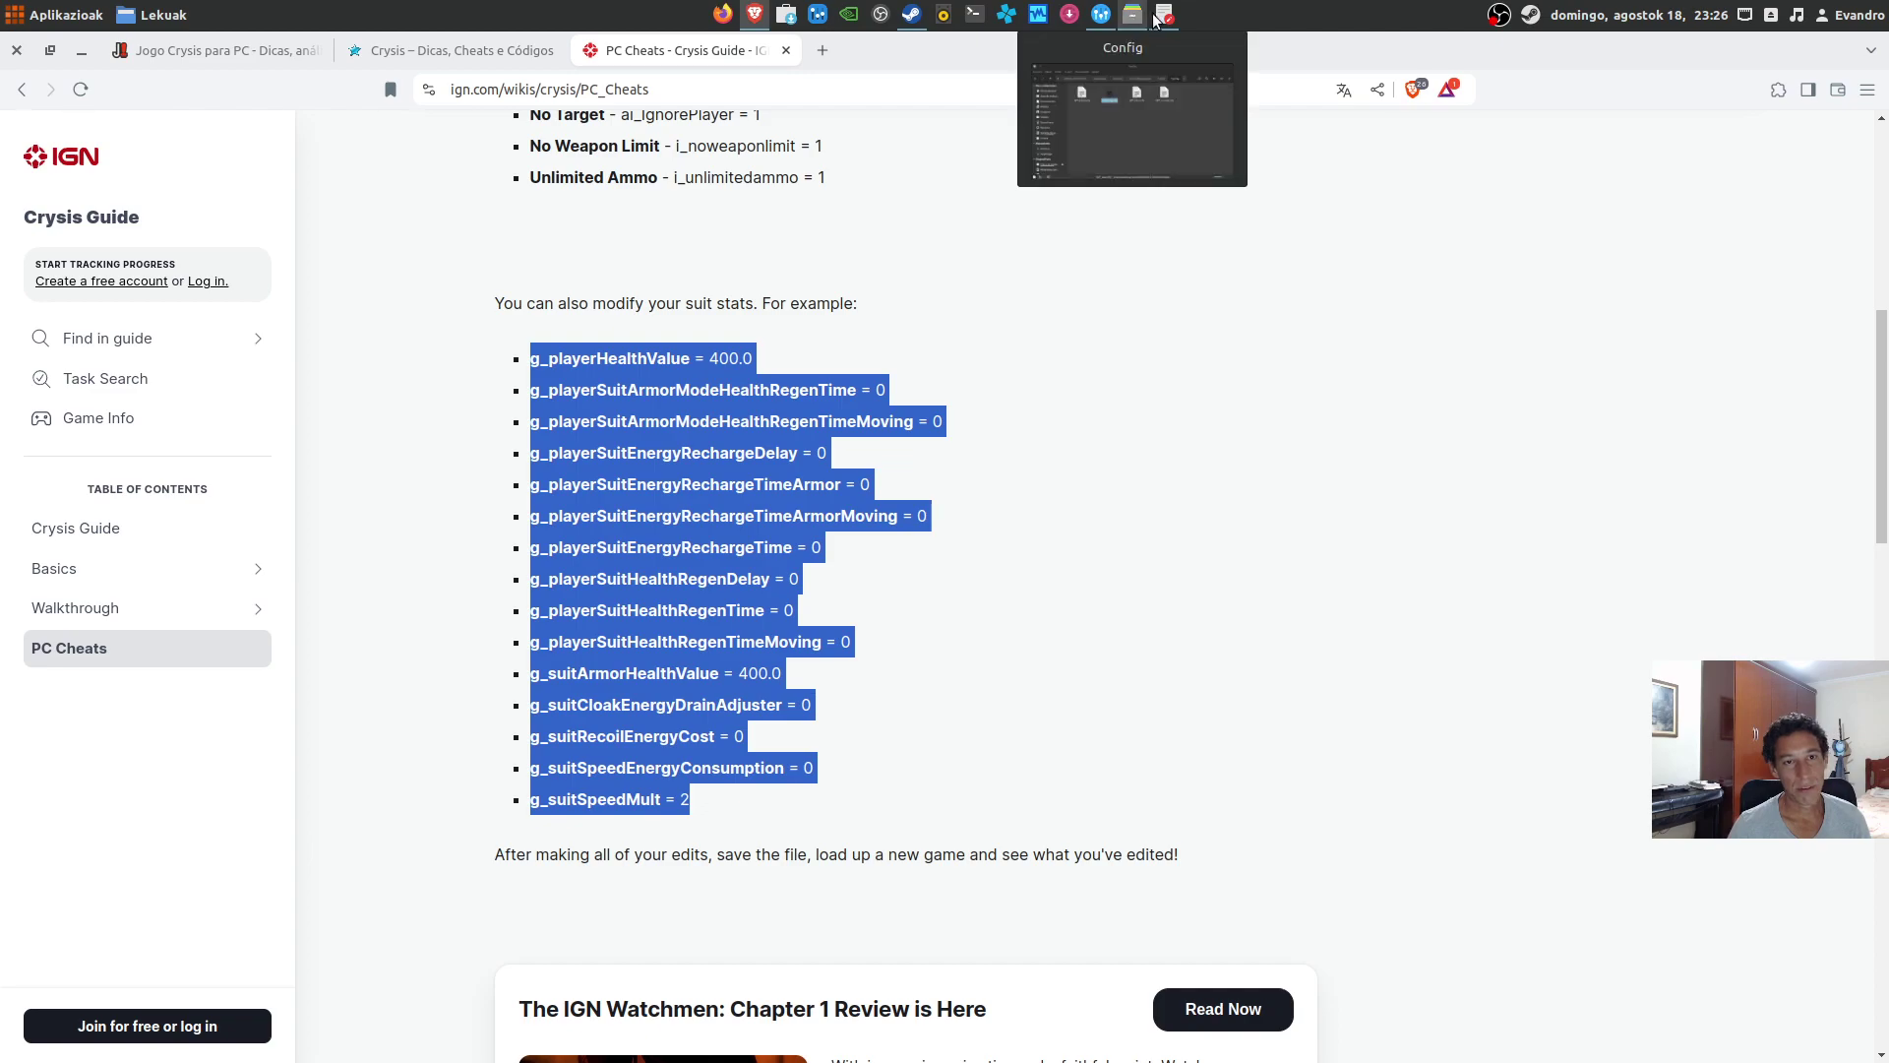
pyautogui.click(1132, 109)
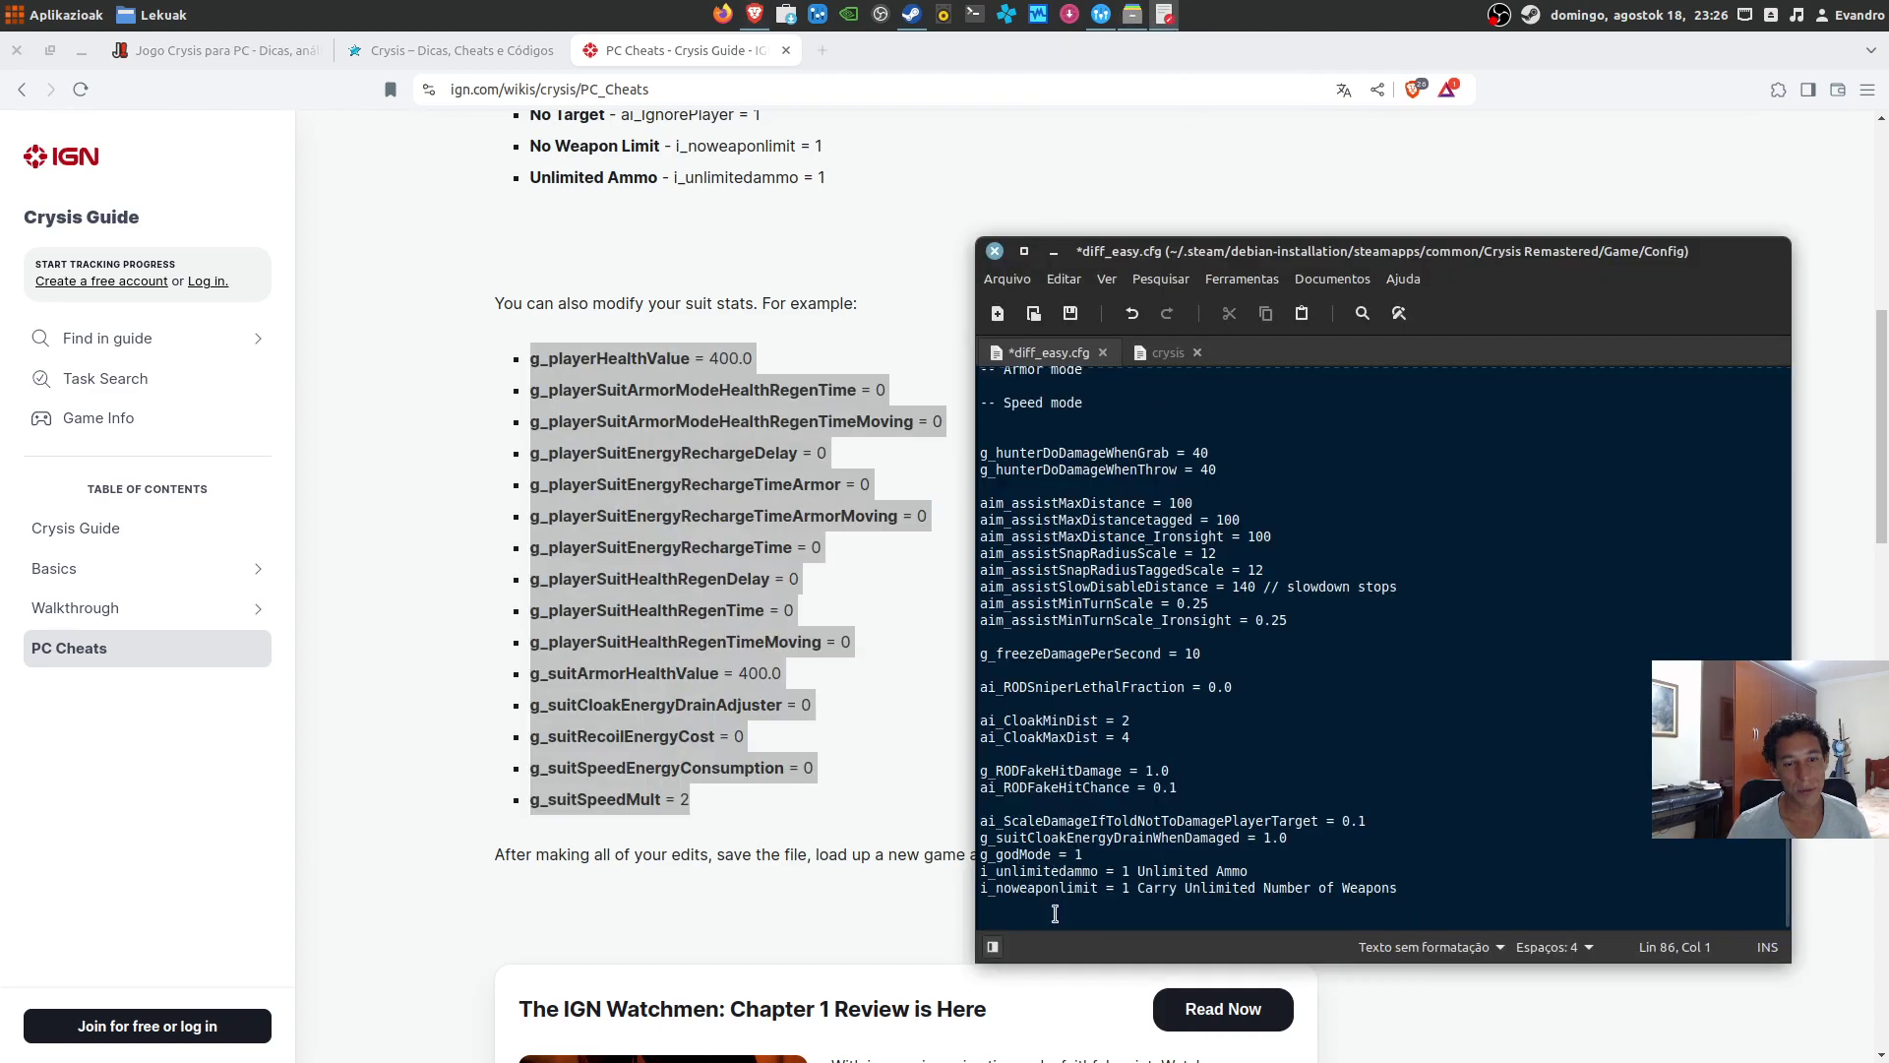
pyautogui.hotkey('ctrl', 'v')
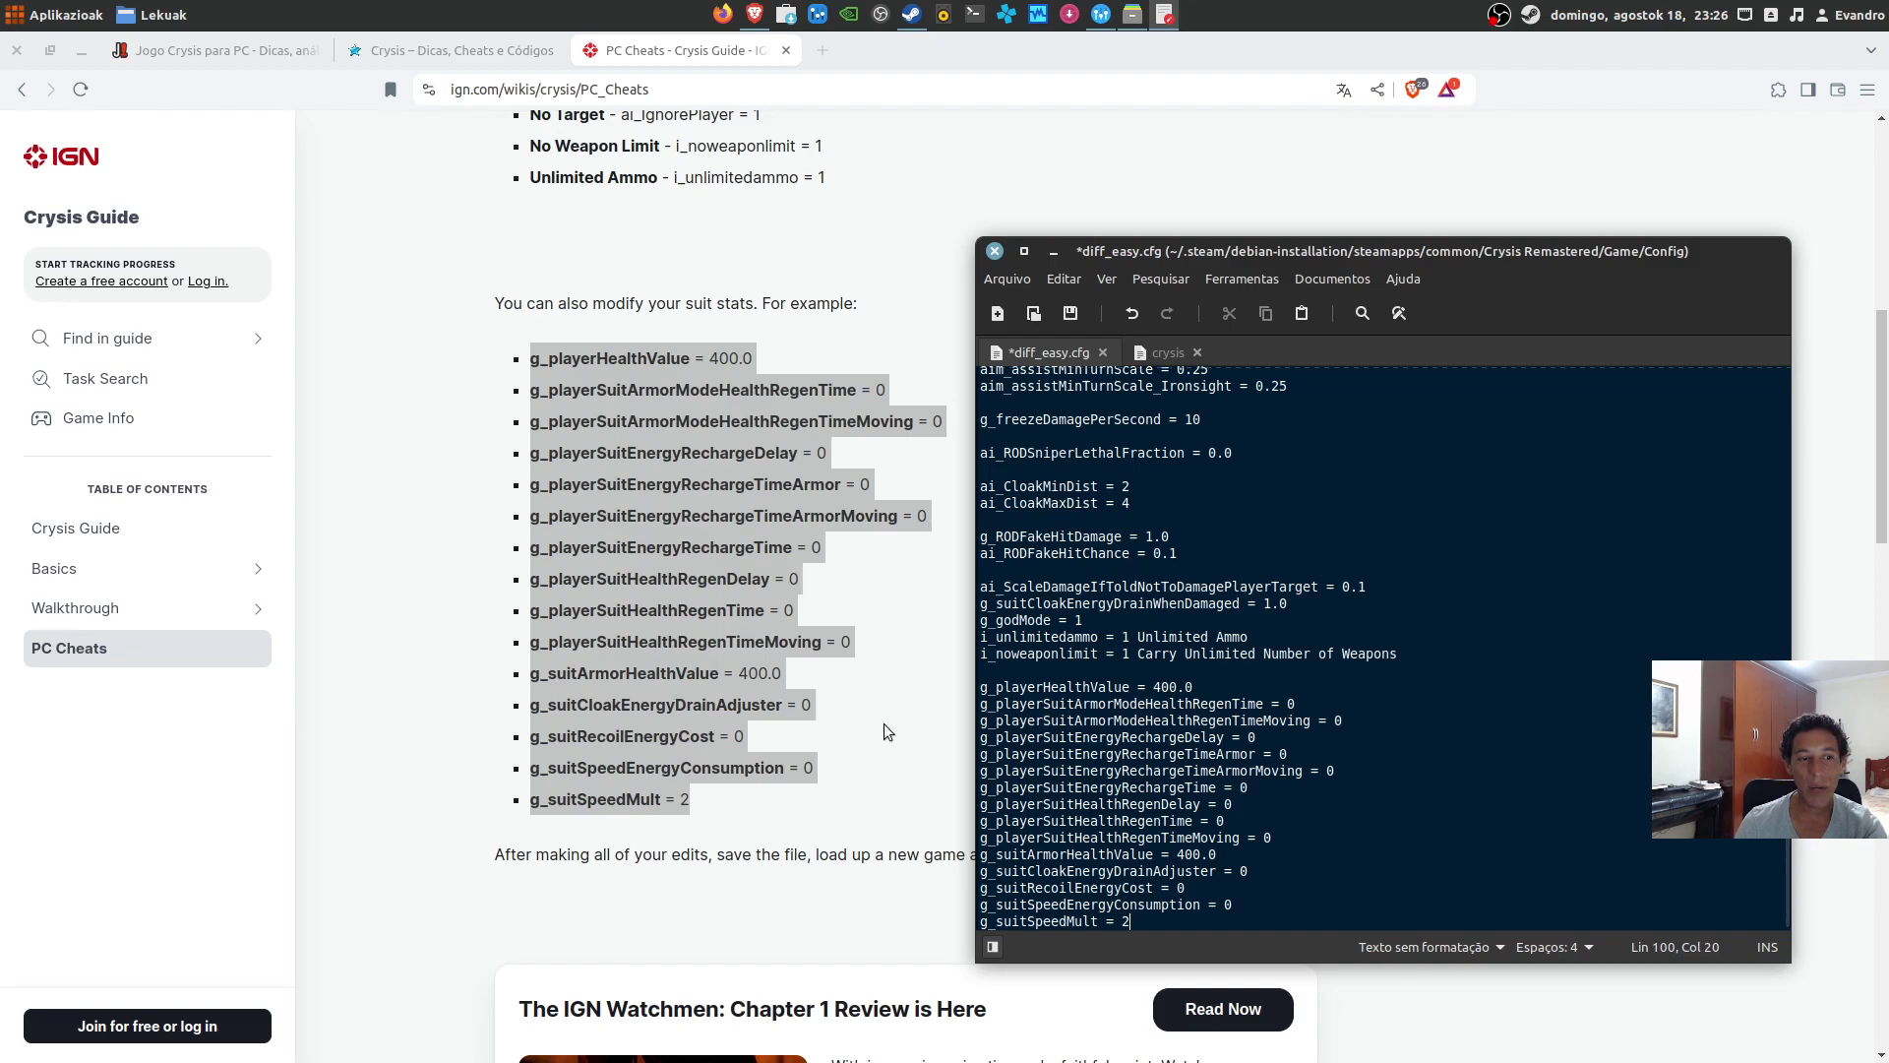
# Step: Look through the existing AI, health and suit settings in diff_easy.cfg to compare them with the appended suit stats
pyautogui.scroll(5, 1138, 776)
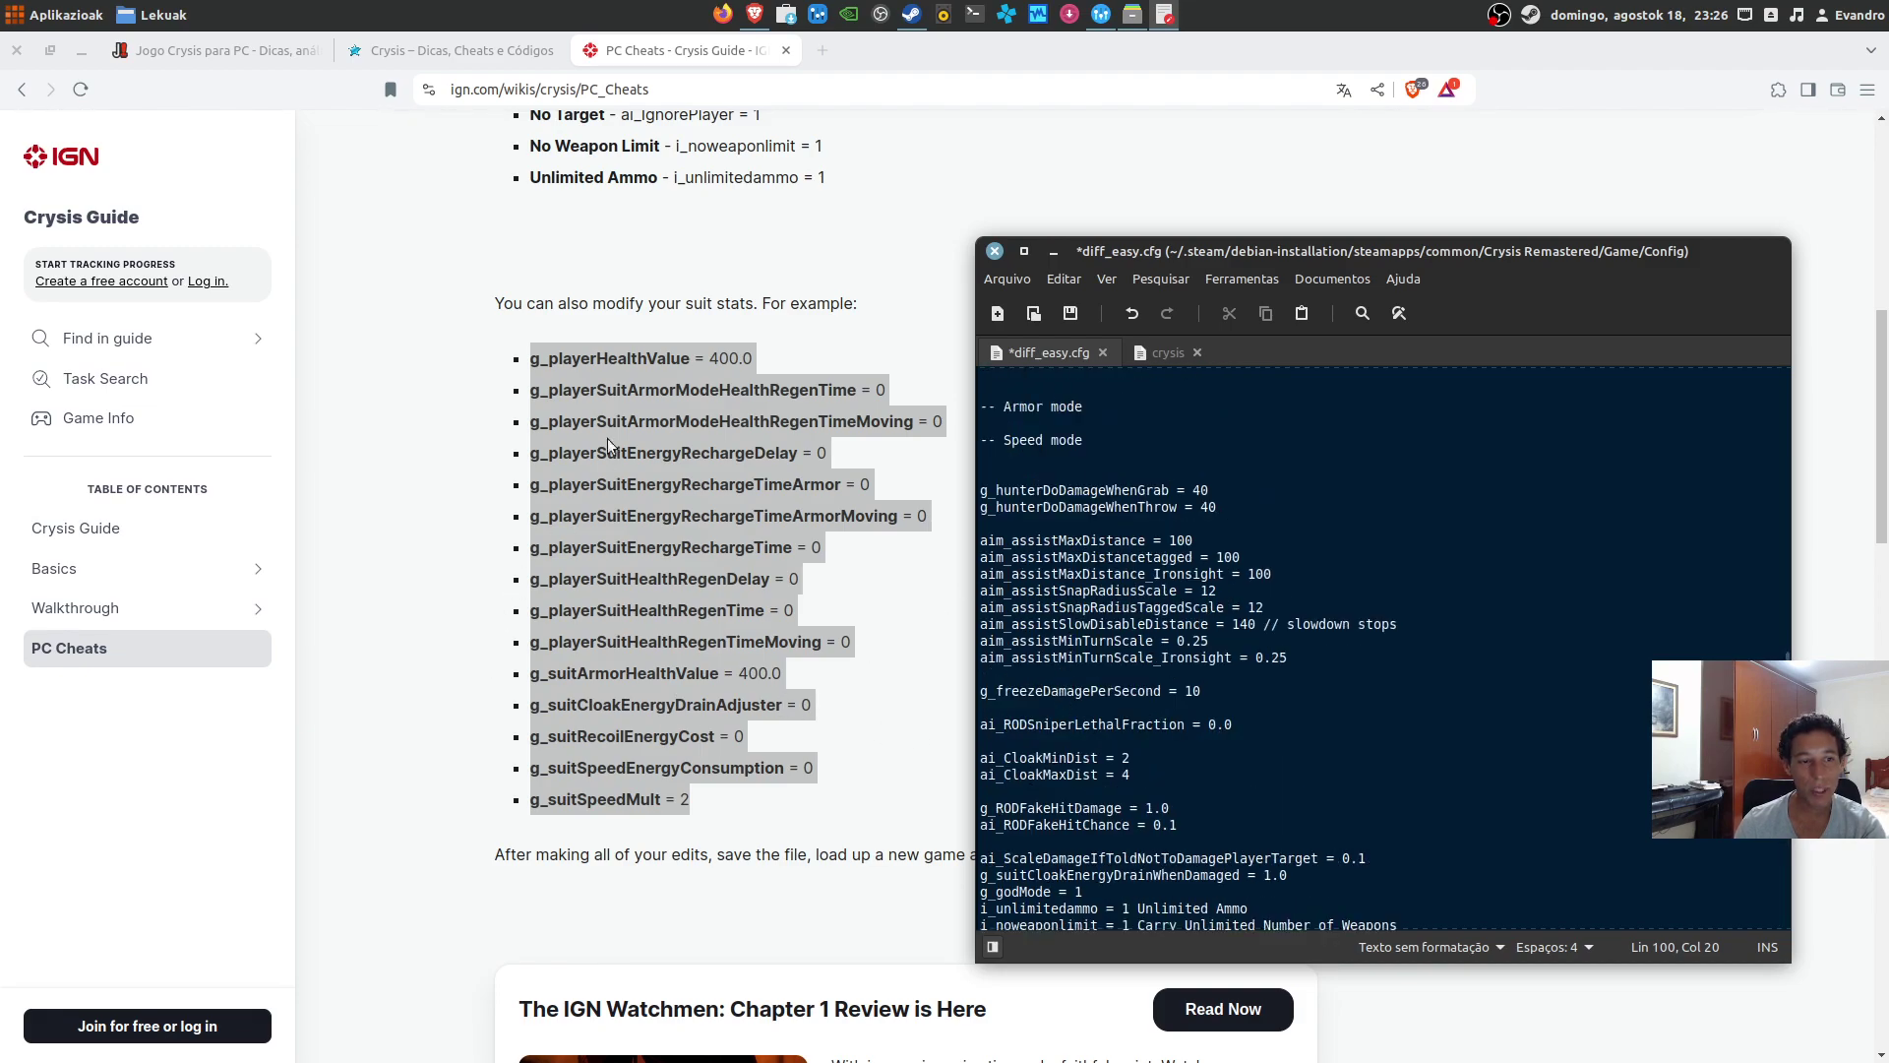
pyautogui.scroll(6, 1102, 693)
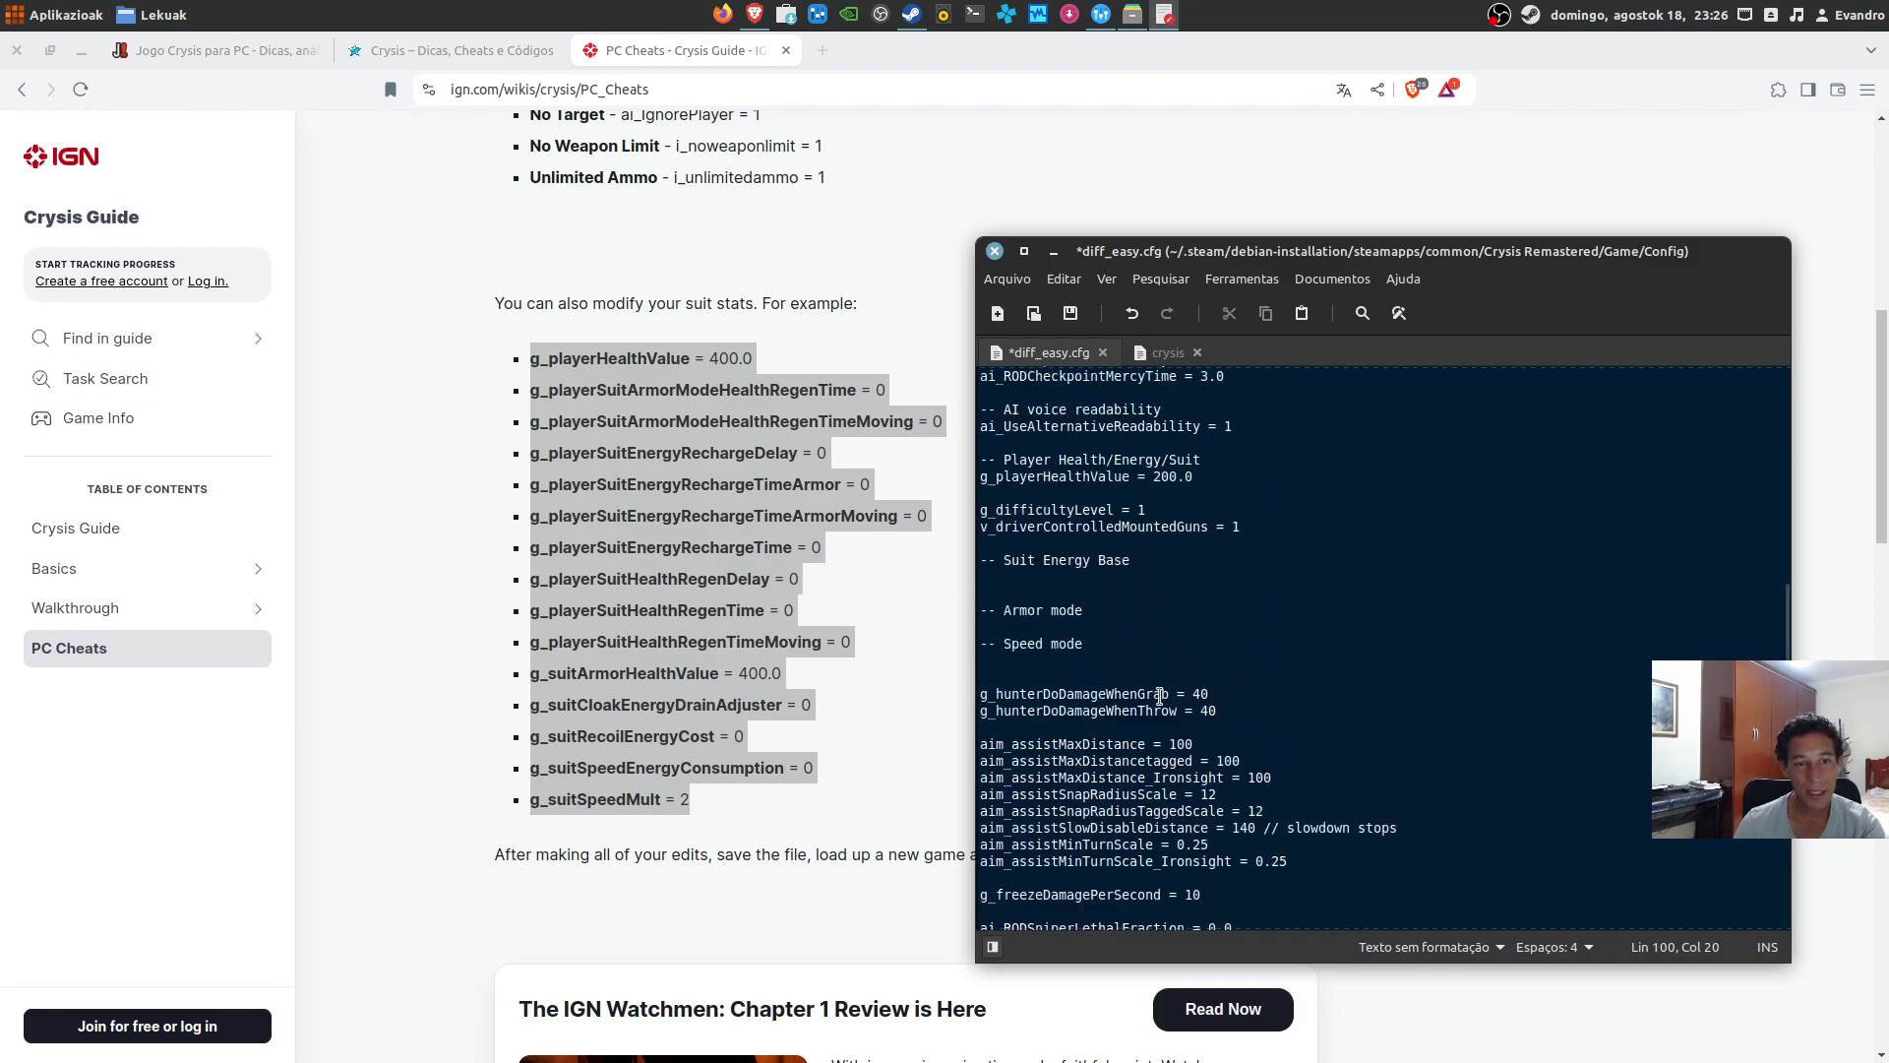
pyautogui.scroll(4, 1111, 557)
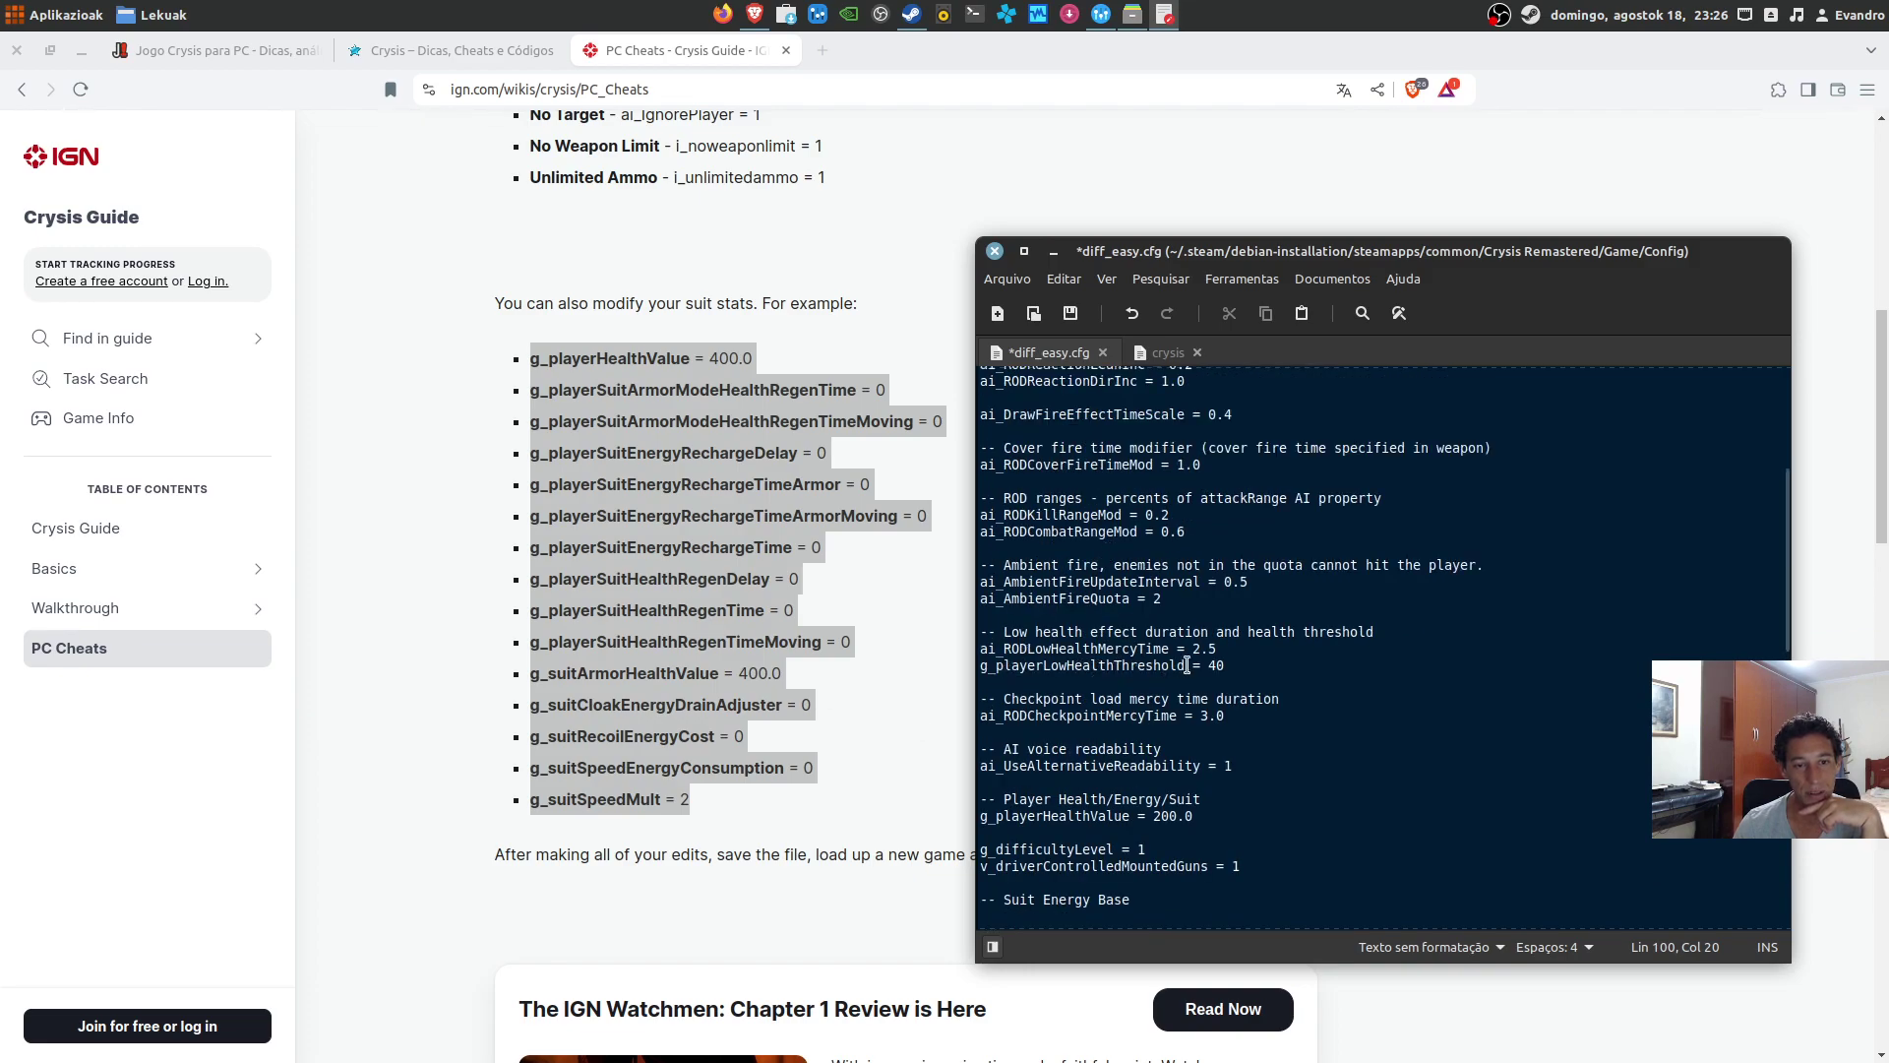
pyautogui.scroll(3, 1229, 665)
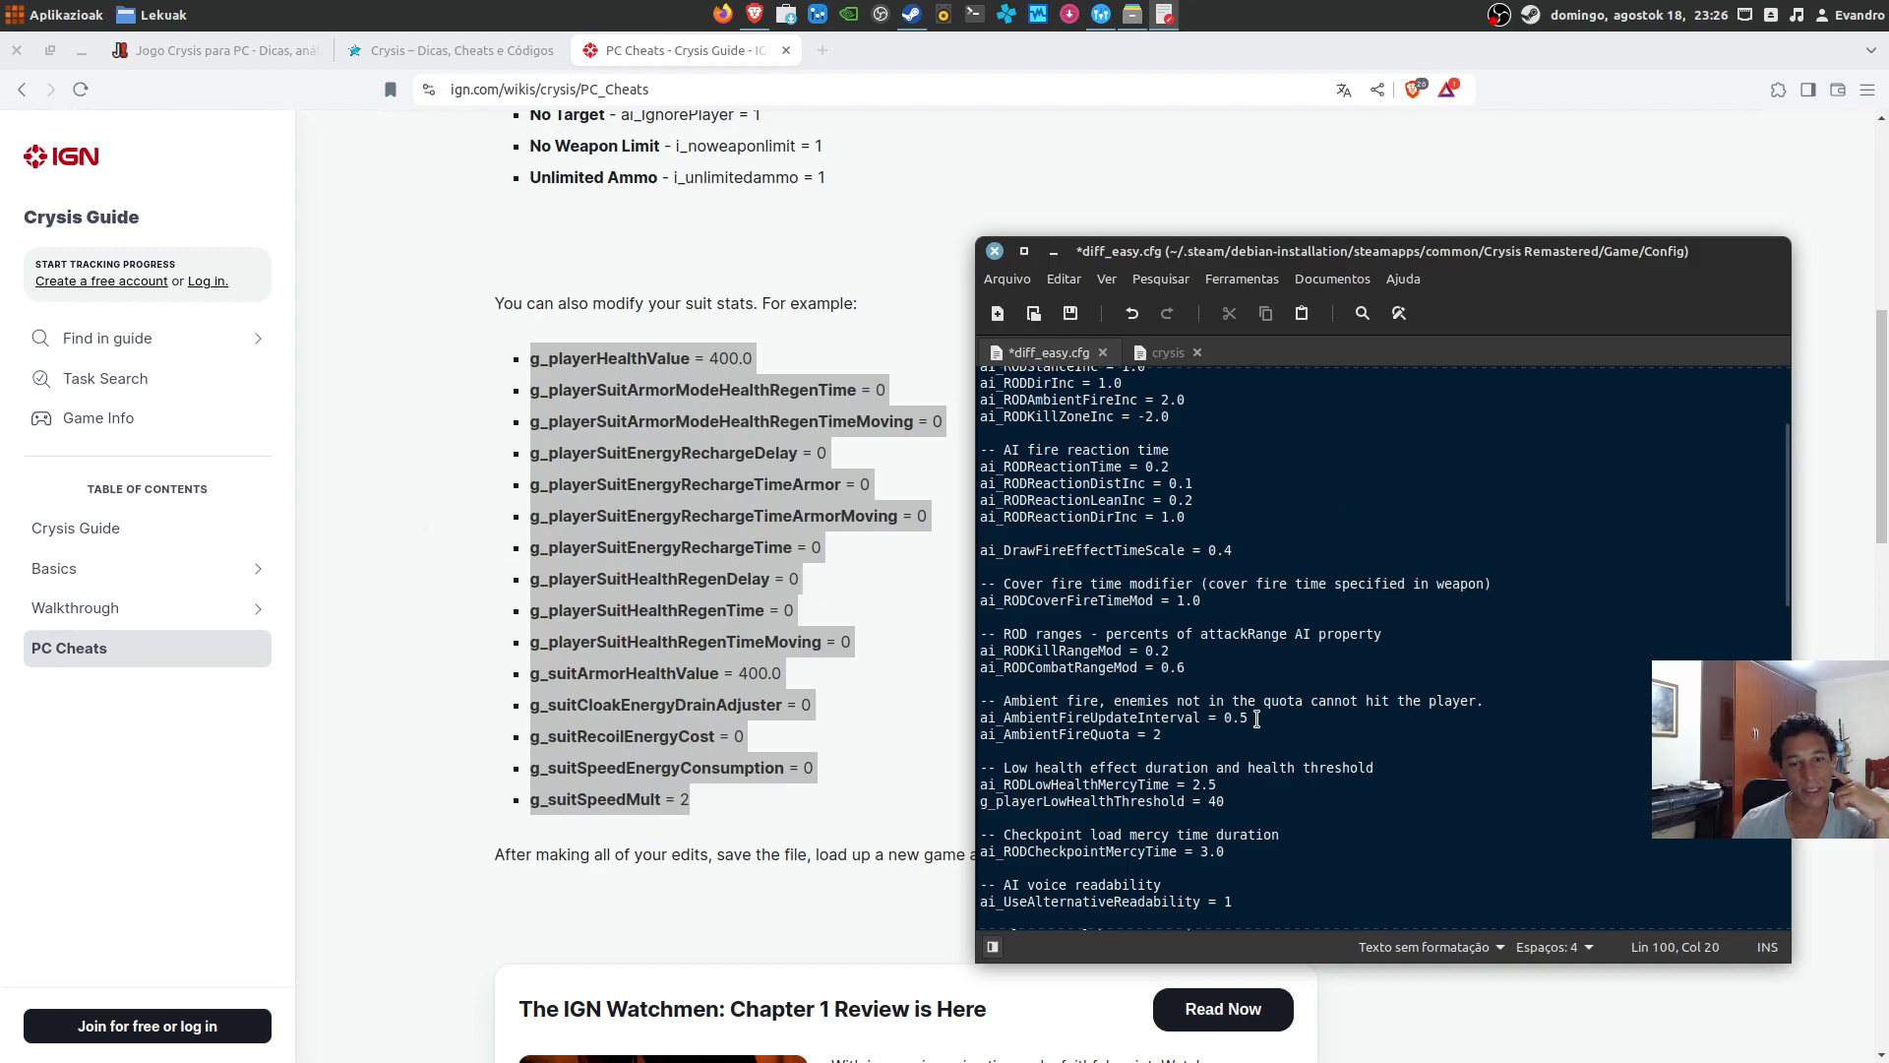
pyautogui.scroll(-1, 1256, 718)
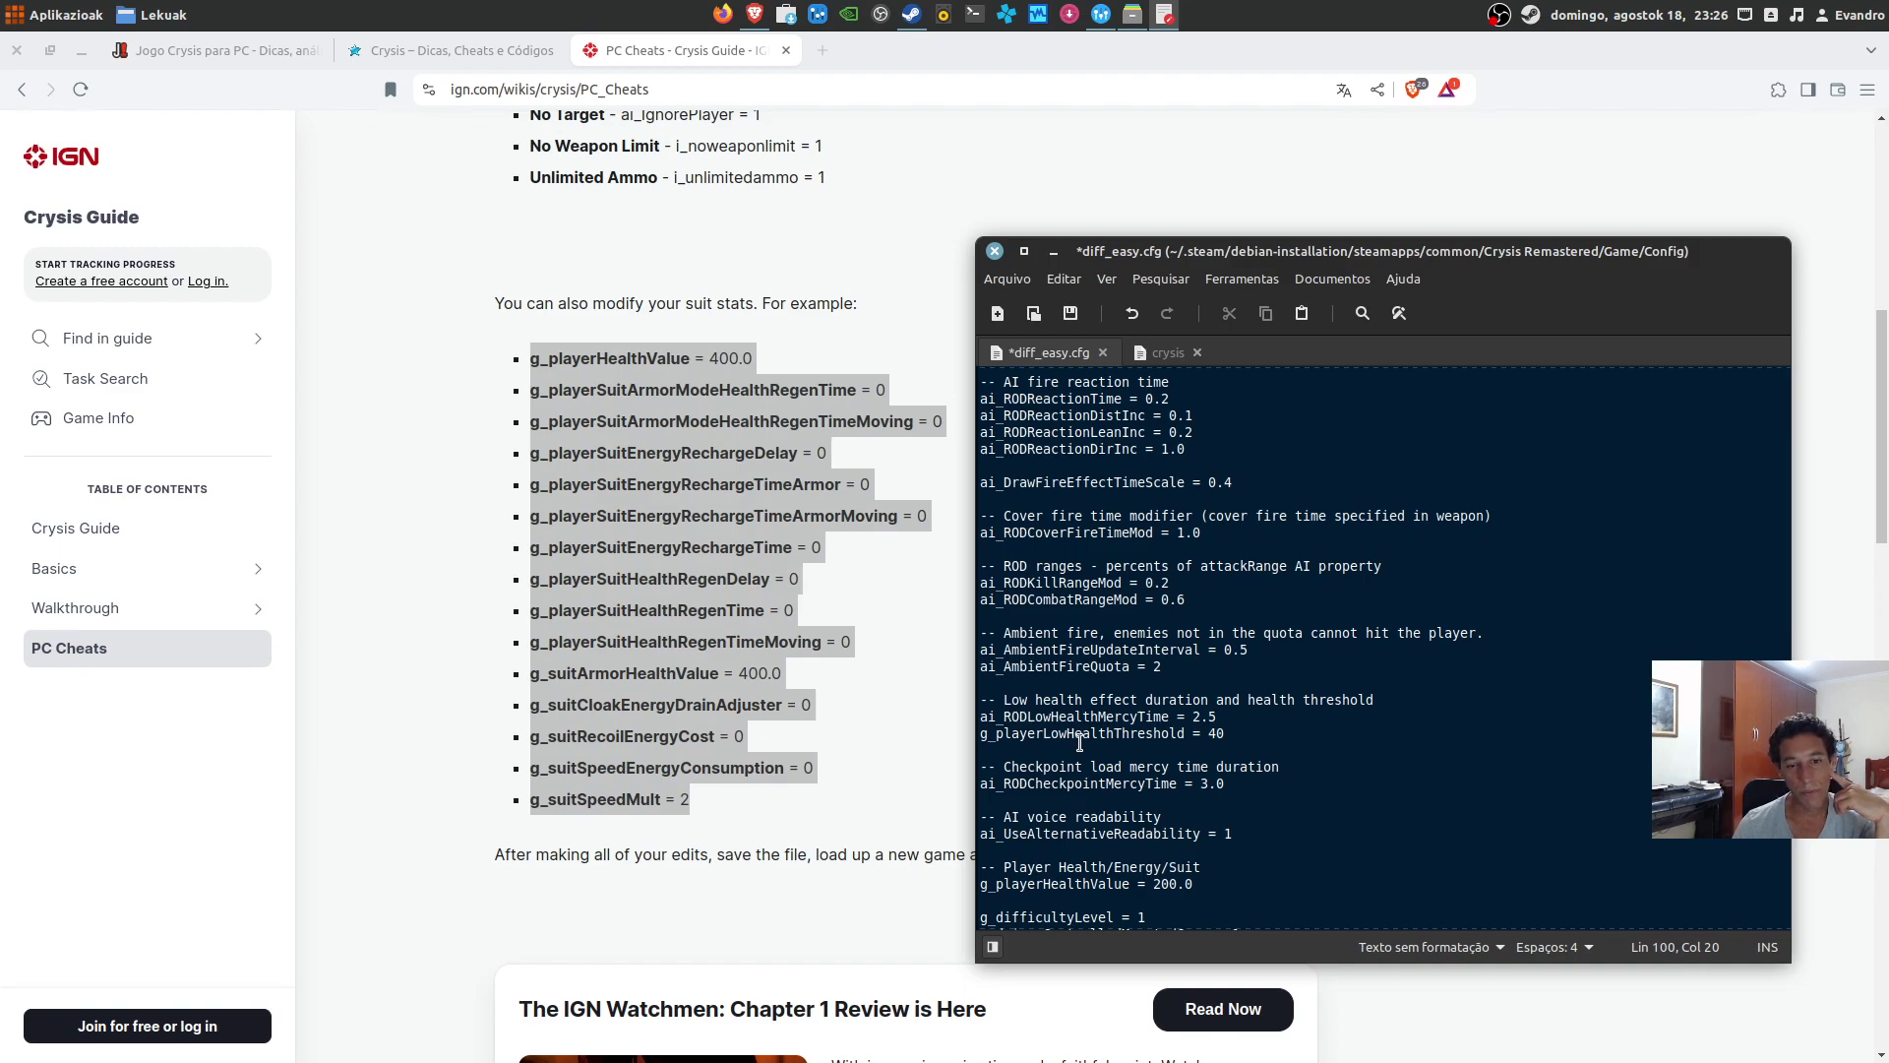
pyautogui.scroll(-10, 1080, 742)
pyautogui.scroll(-5, 1043, 767)
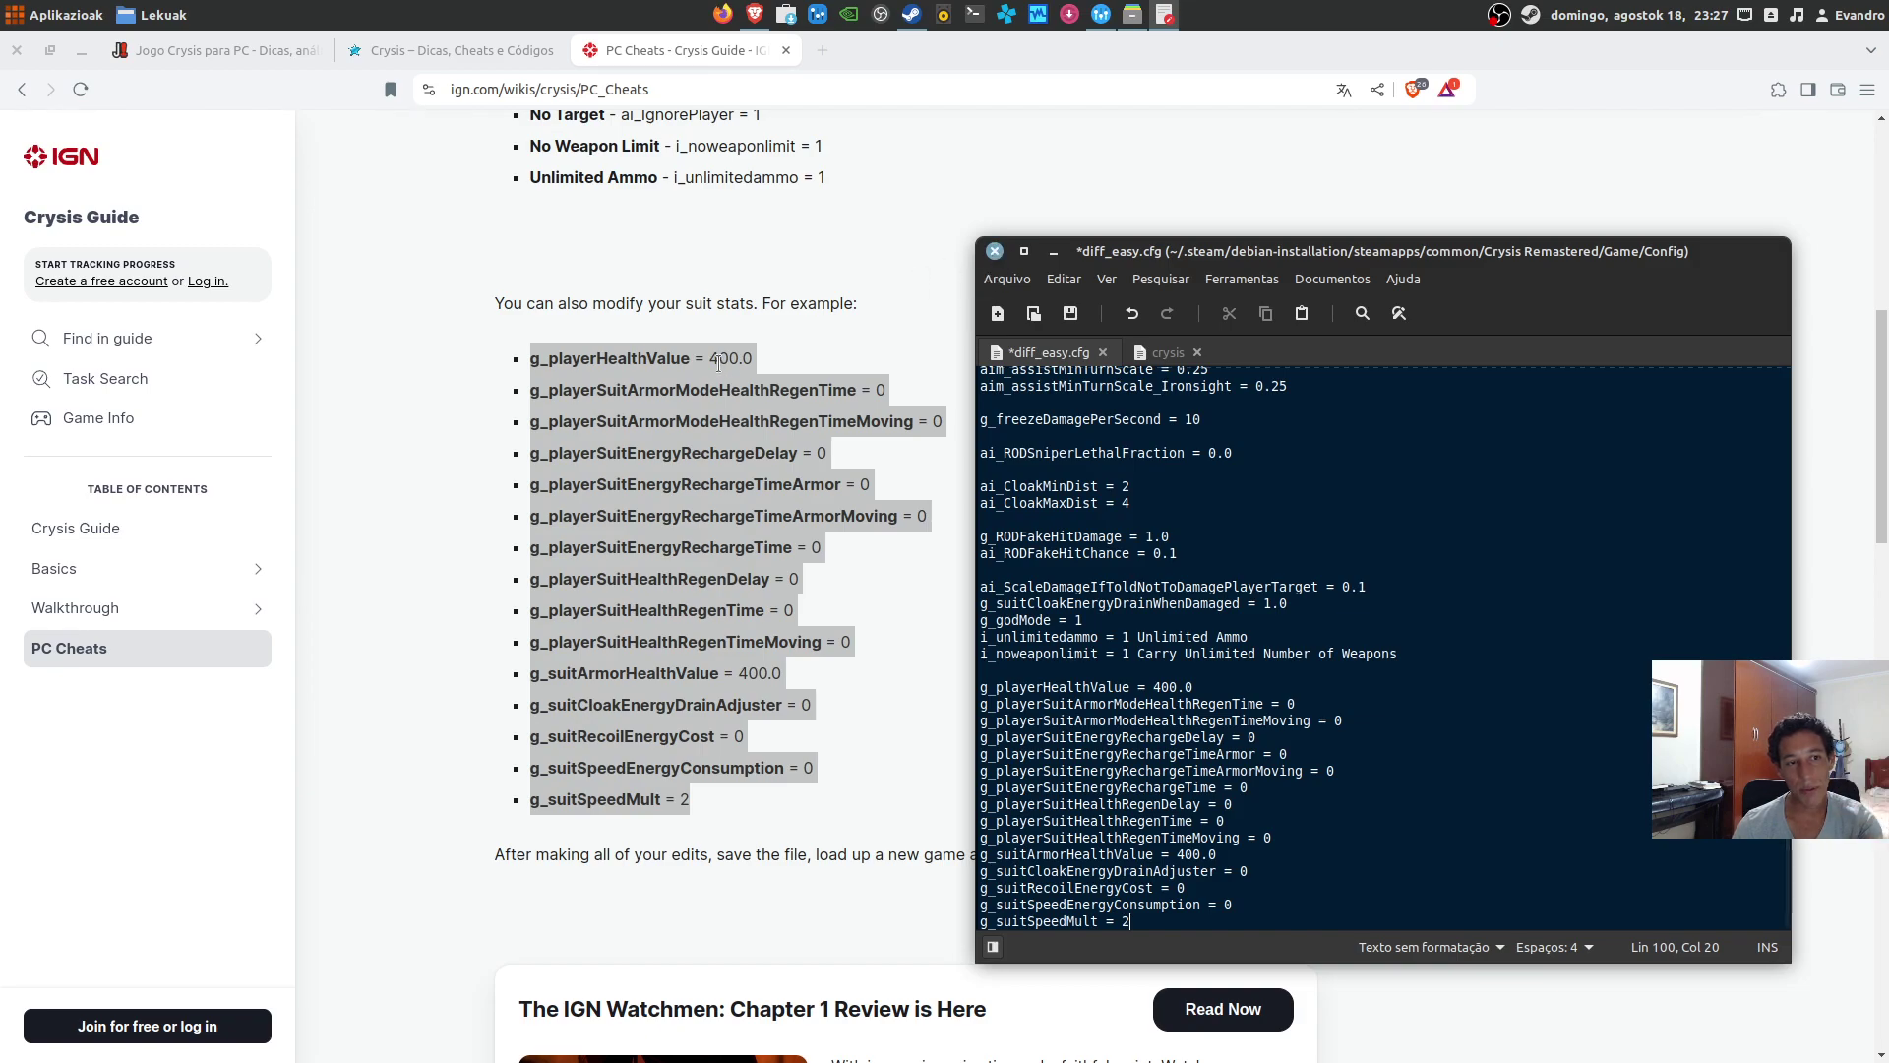
# Step: Close the text editor, saving the changes to diff_easy.cfg, and return to the Config folder
pyautogui.click(994, 251)
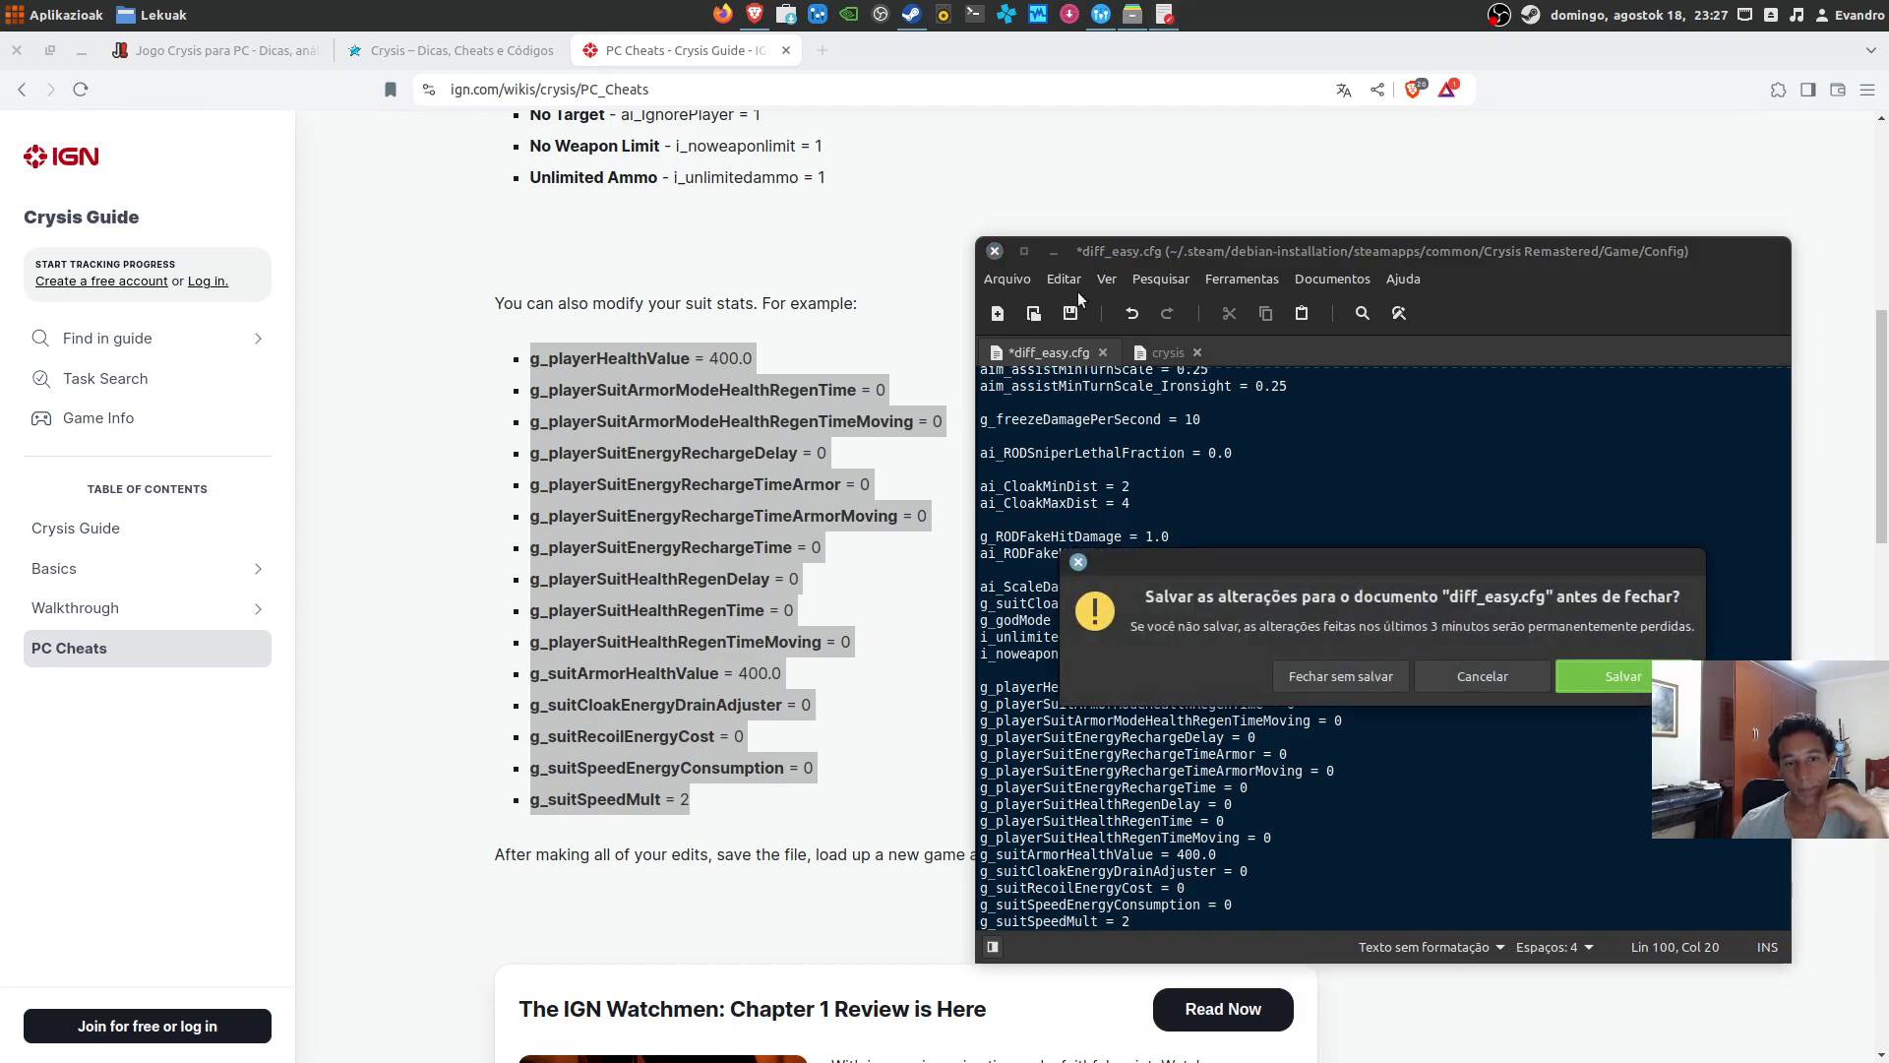
pyautogui.click(1599, 681)
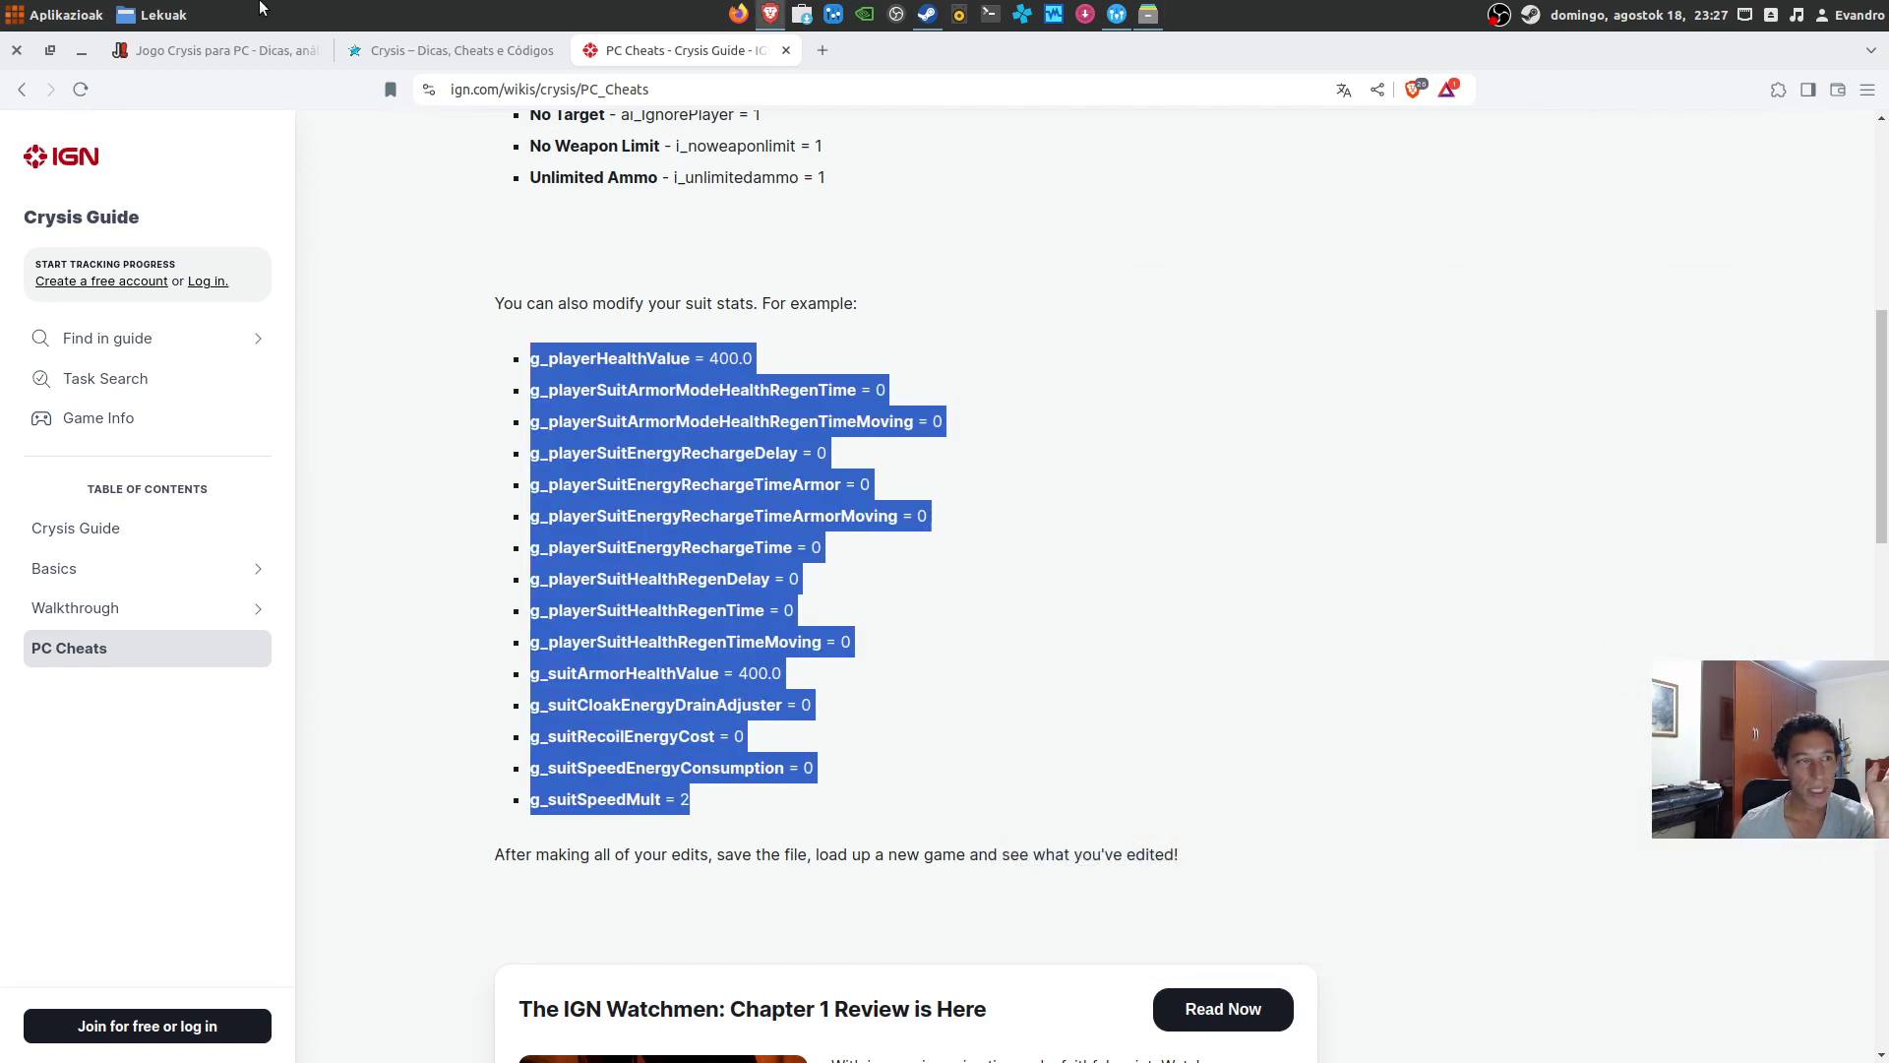
pyautogui.click(83, 51)
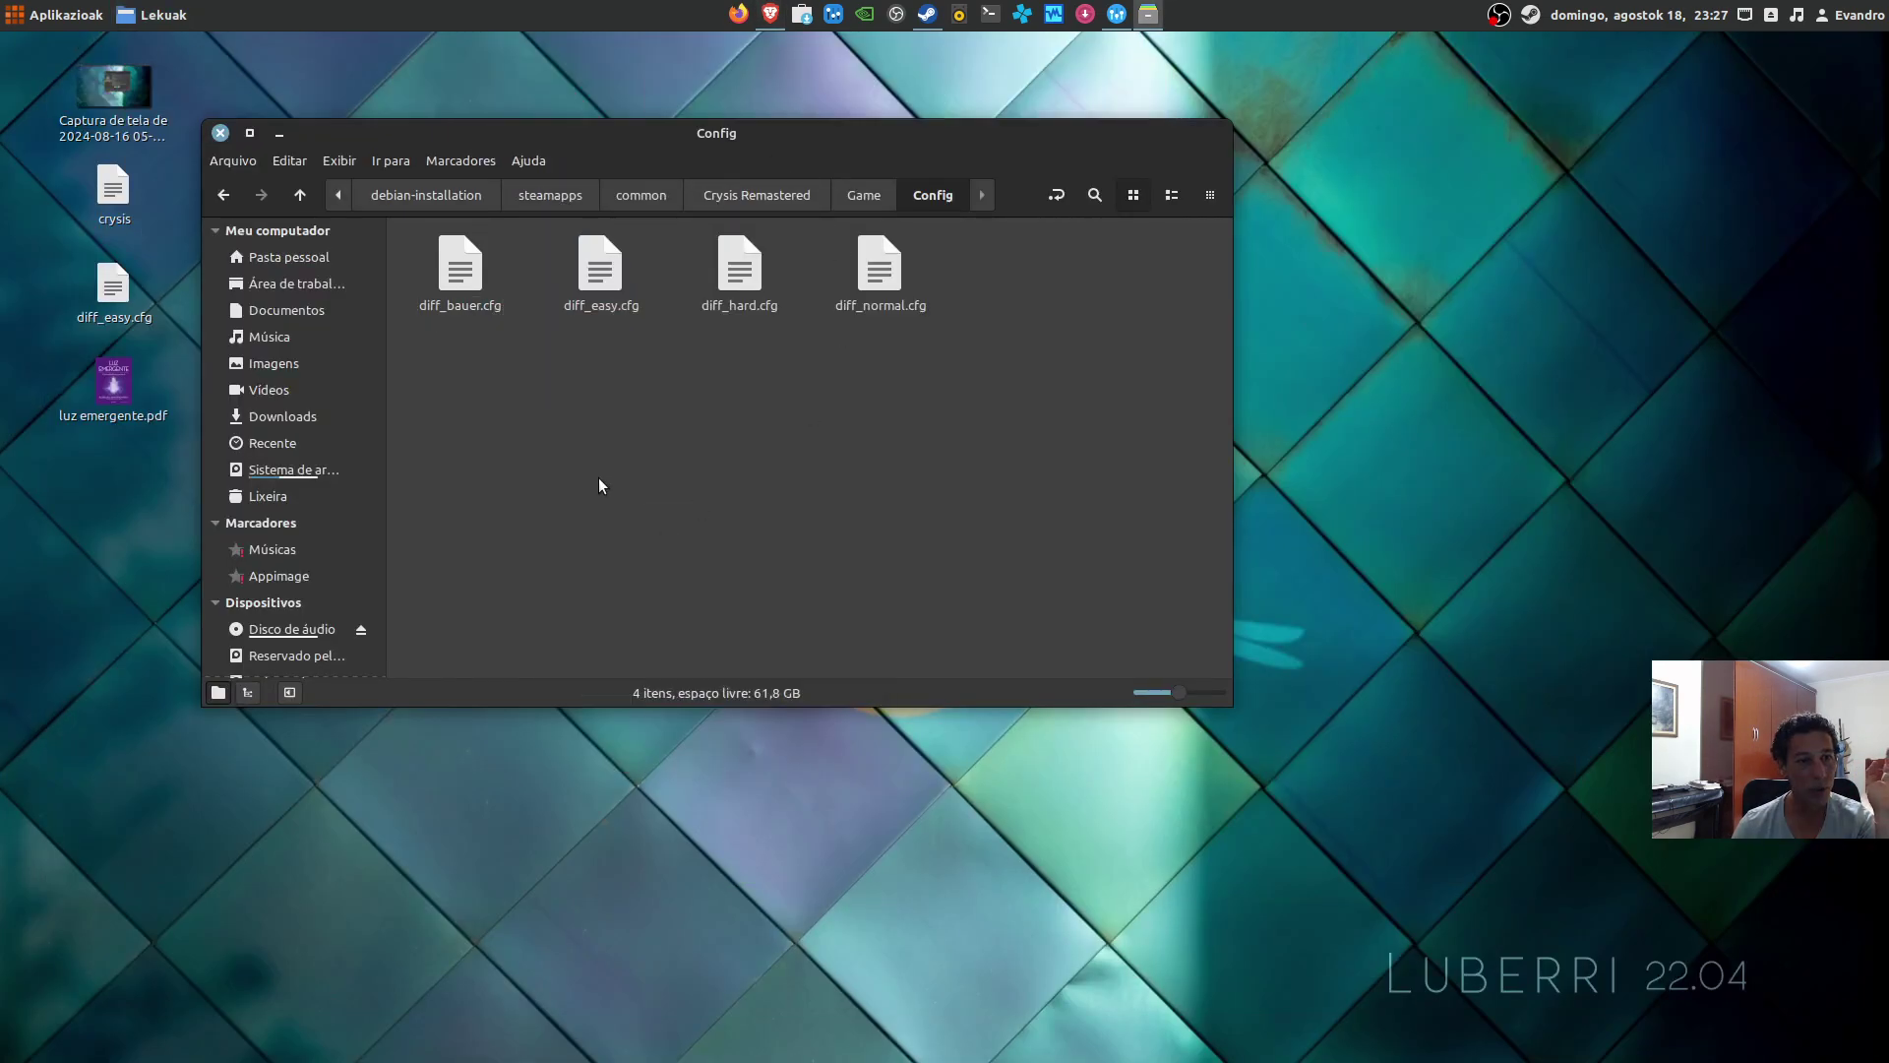
# Step: Reopen diff_easy.cfg from the Config folder in the text editor, check the added cheat and suit stat lines, and close it
pyautogui.rightClick(594, 293)
pyautogui.moveTo(736, 345)
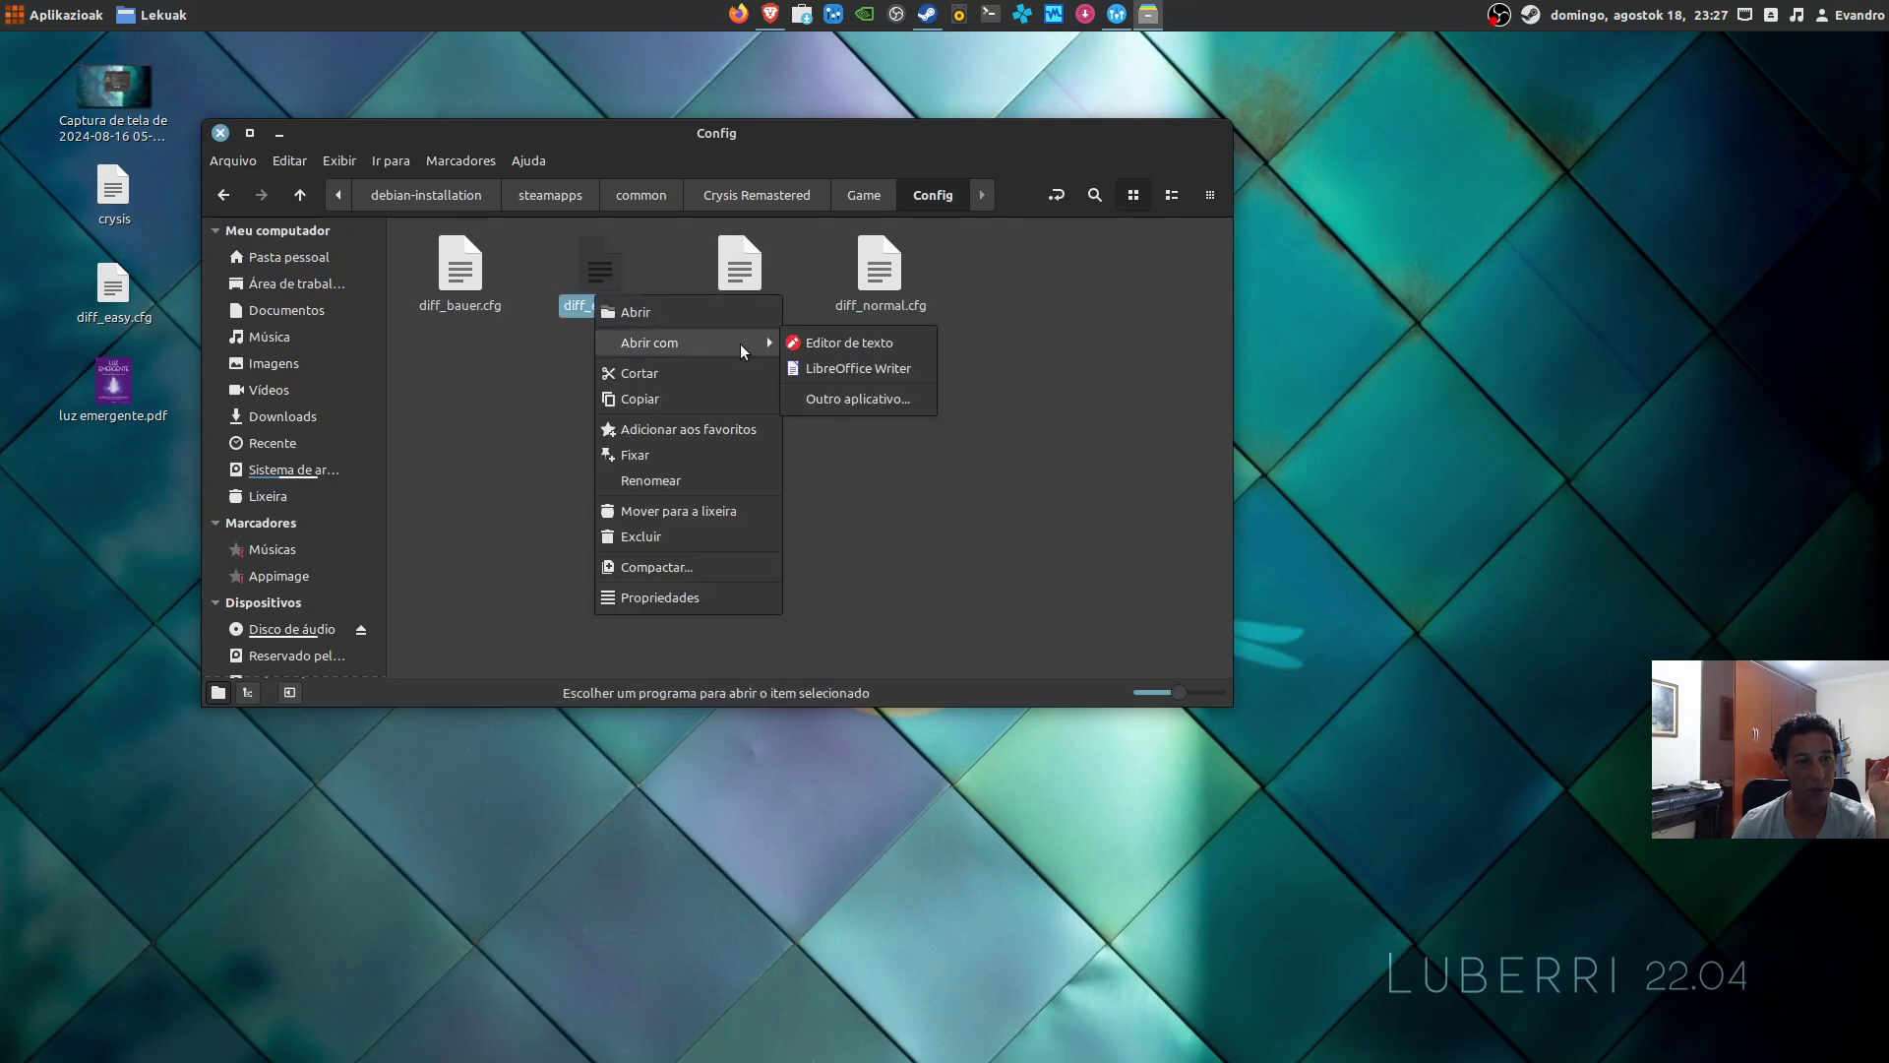
pyautogui.click(802, 346)
pyautogui.moveTo(646, 157); pyautogui.dragTo(1230, 300)
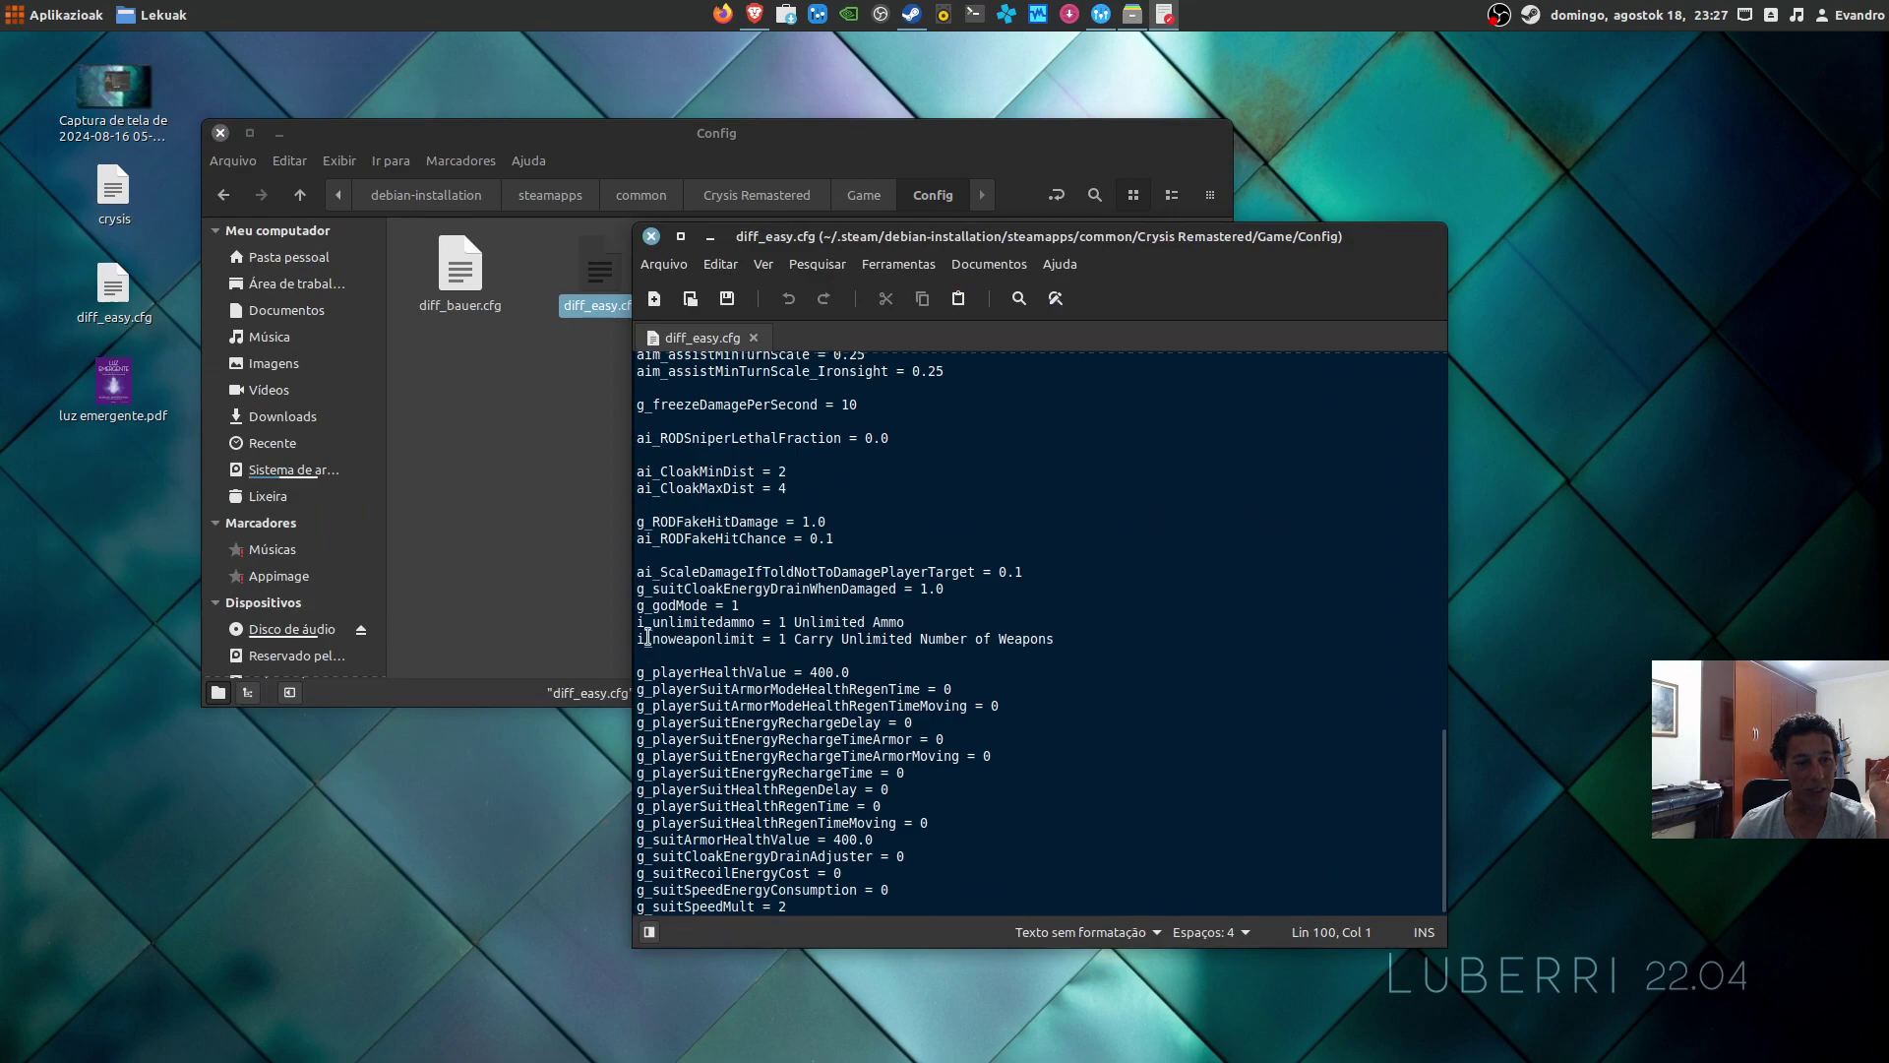
pyautogui.moveTo(653, 639); pyautogui.dragTo(813, 913)
pyautogui.click(1051, 521)
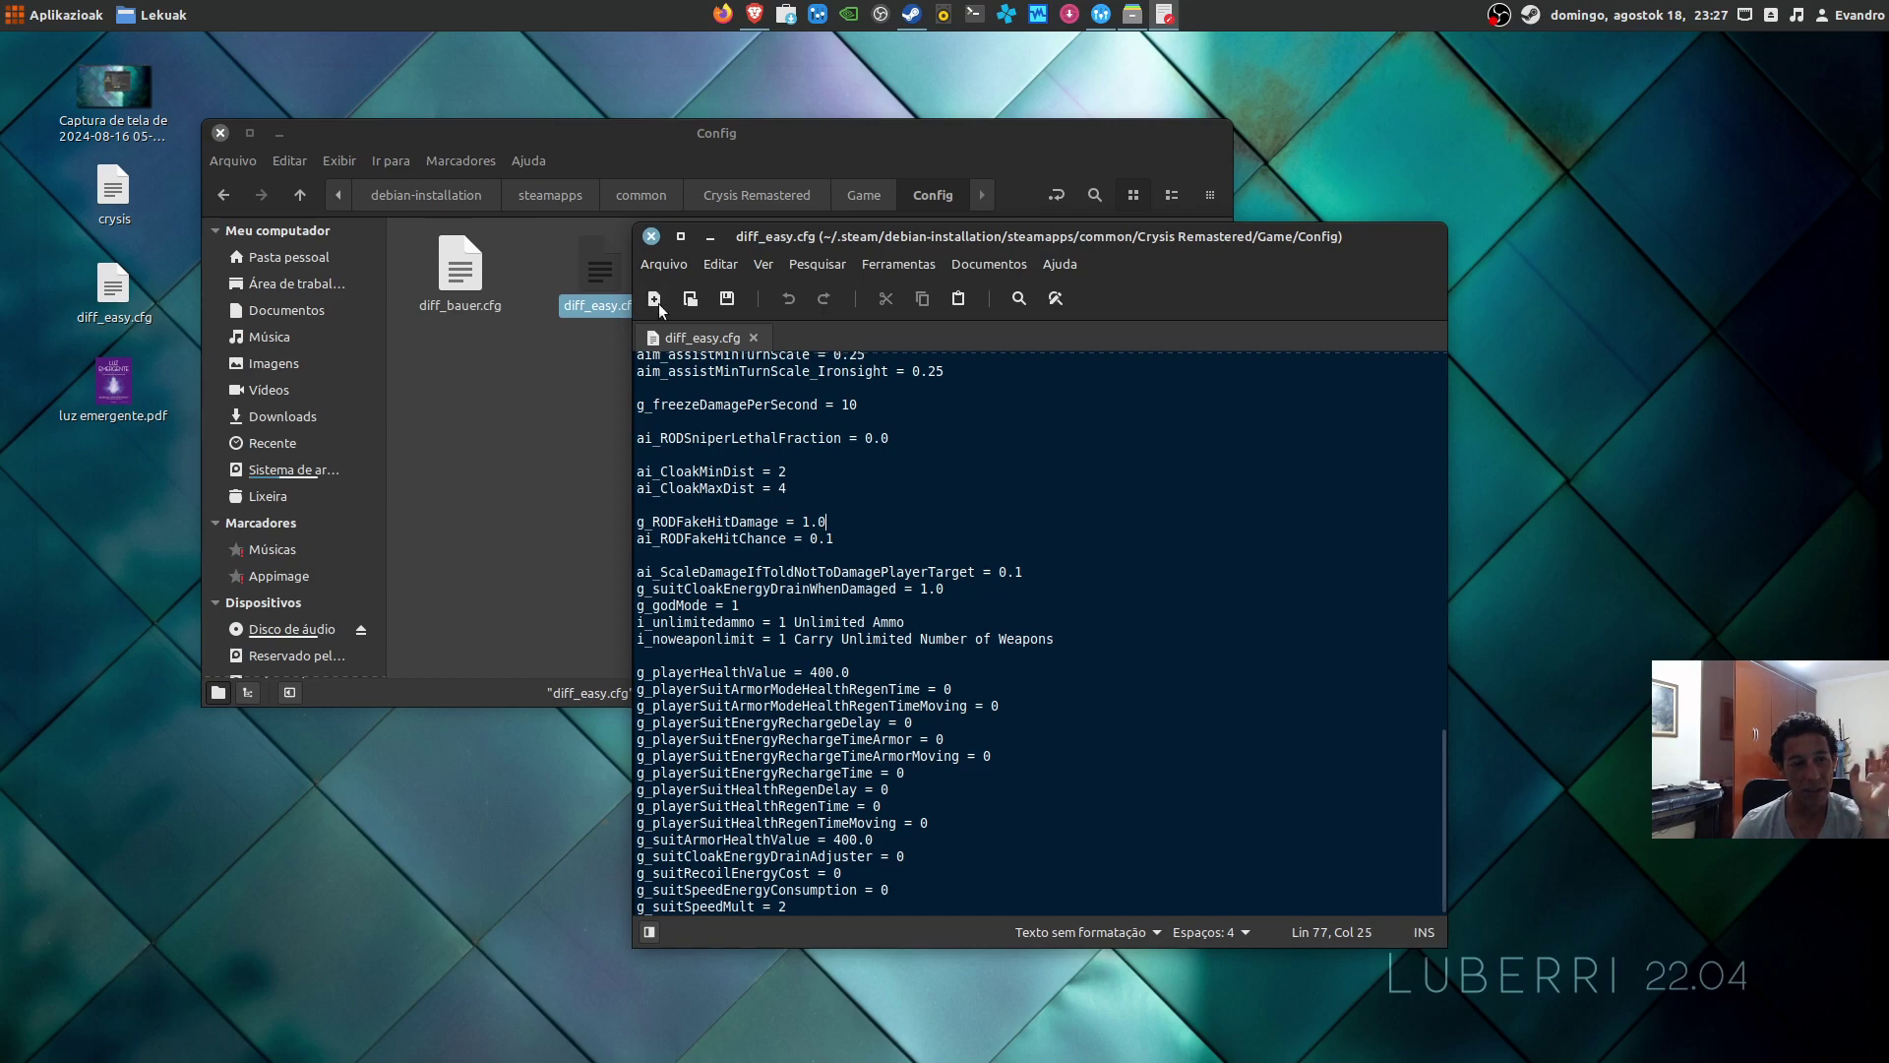
pyautogui.click(651, 237)
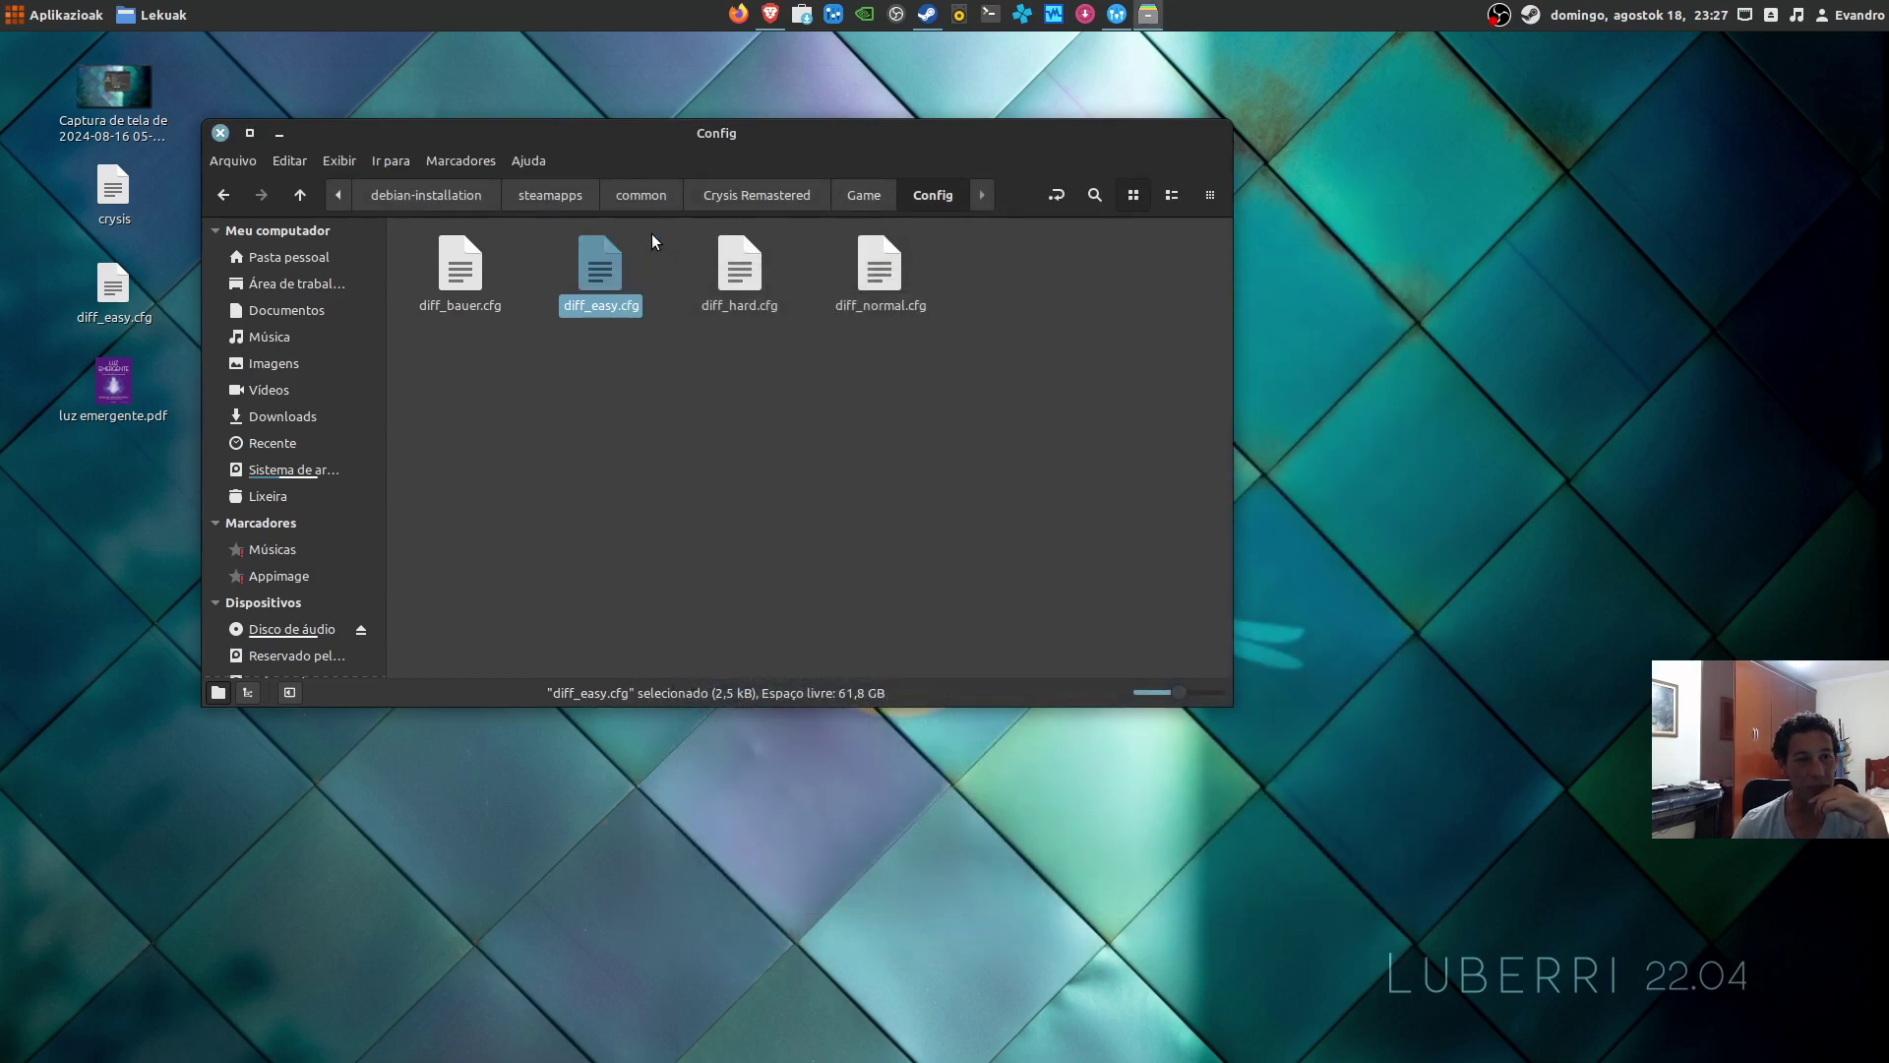
pyautogui.moveTo(801, 138); pyautogui.dragTo(974, 176)
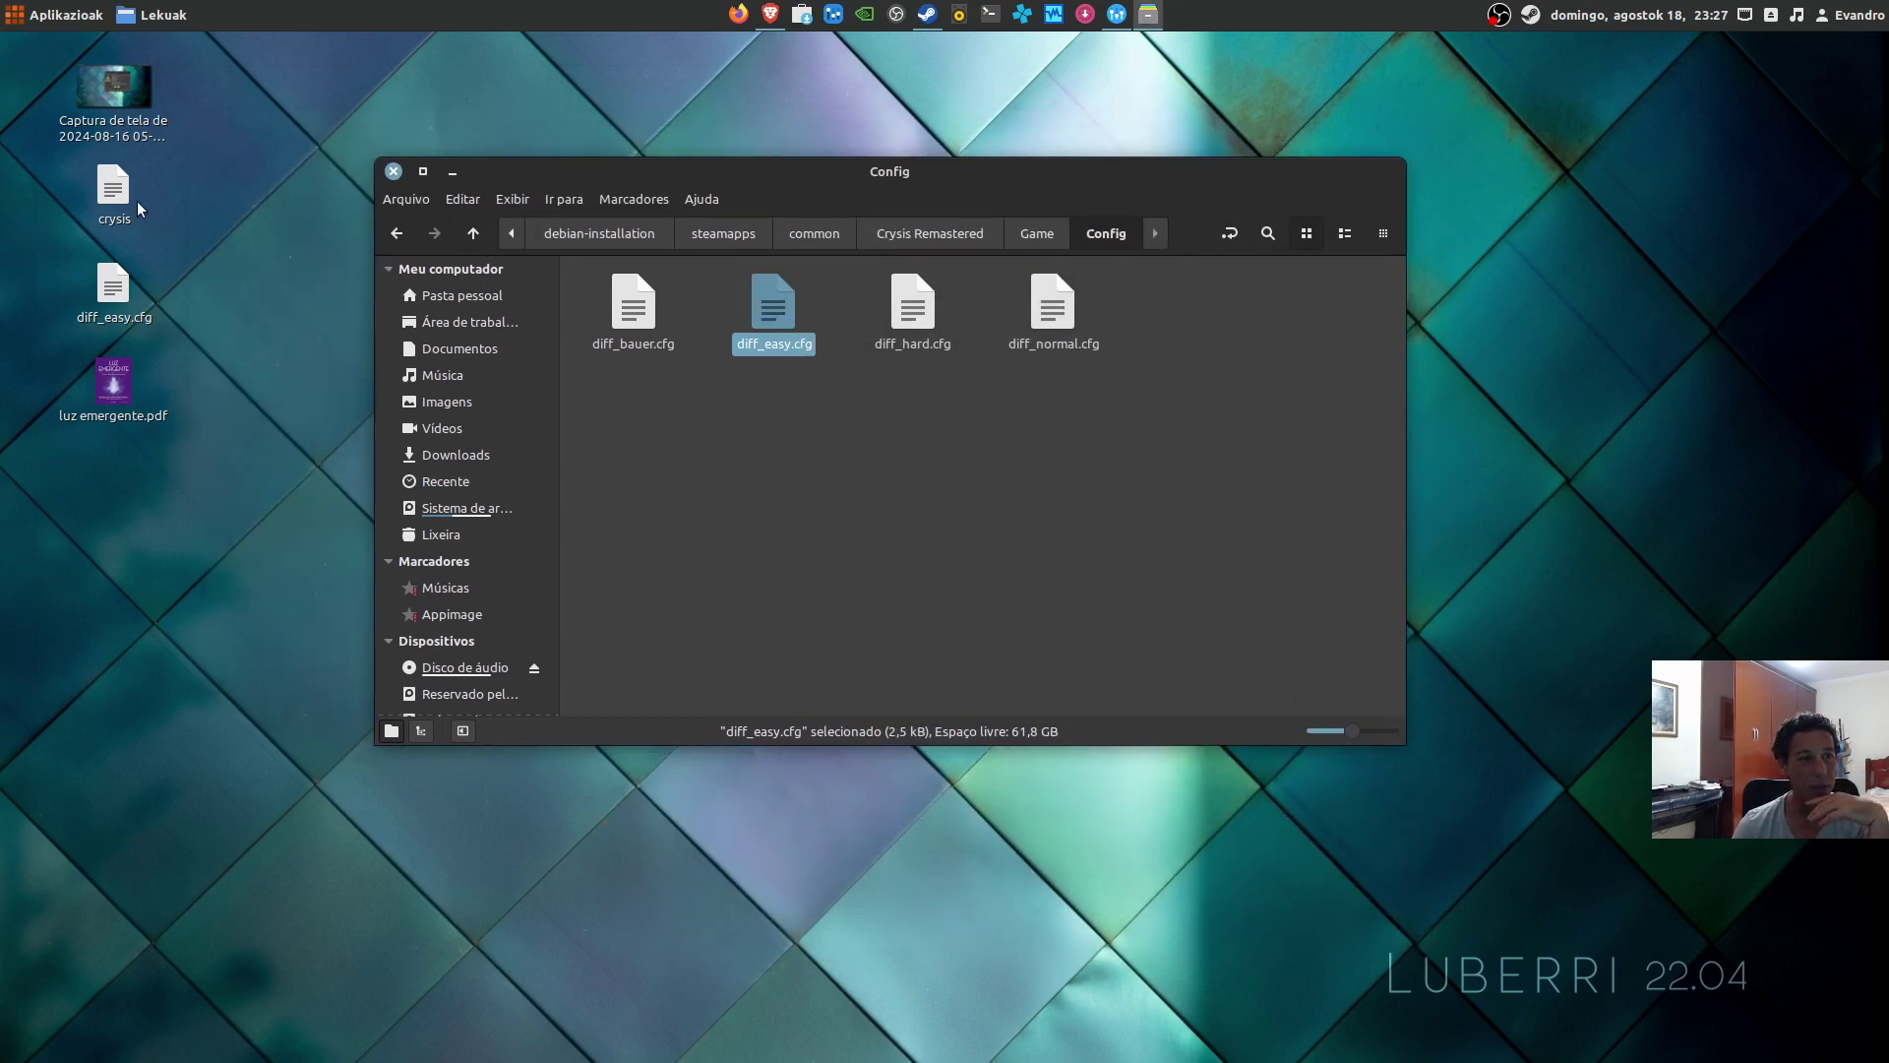
# Step: Launch Crysis Remastered from the Steam library and continue the saved single-player game
pyautogui.click(150, 317)
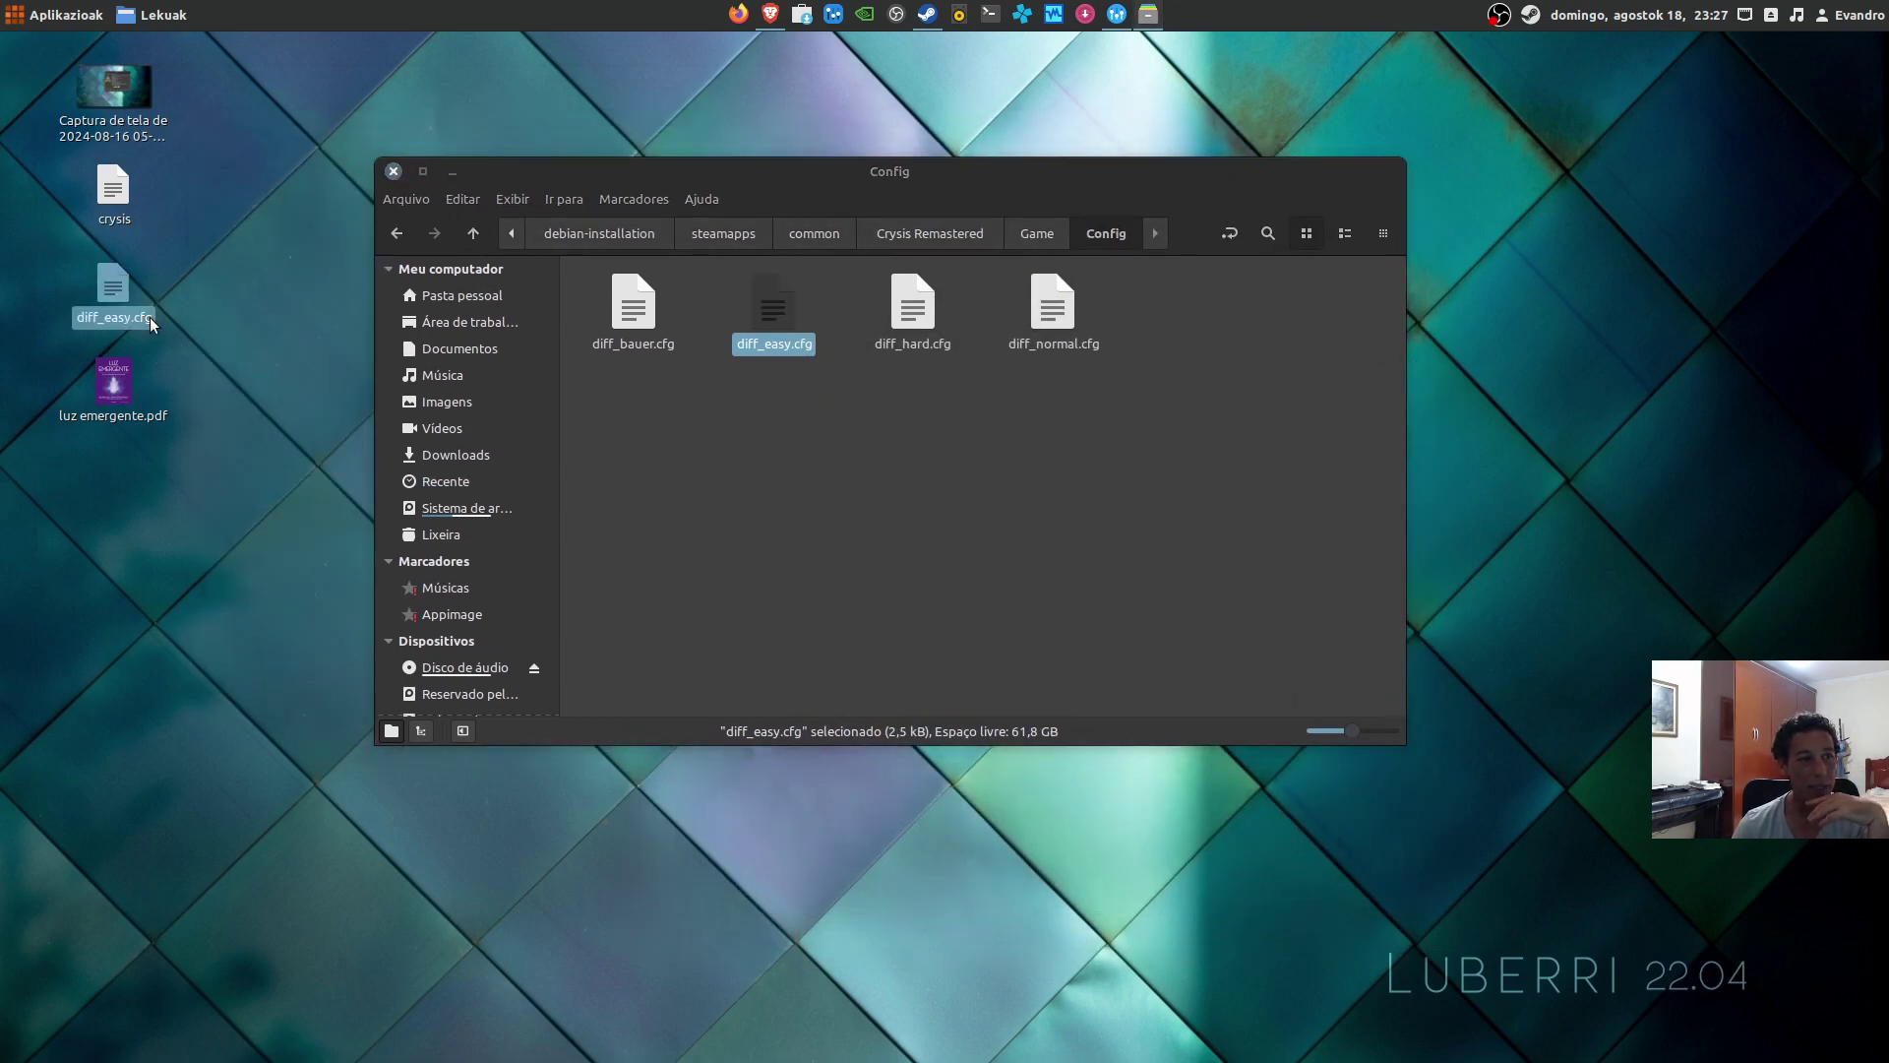
pyautogui.click(927, 14)
pyautogui.click(876, 495)
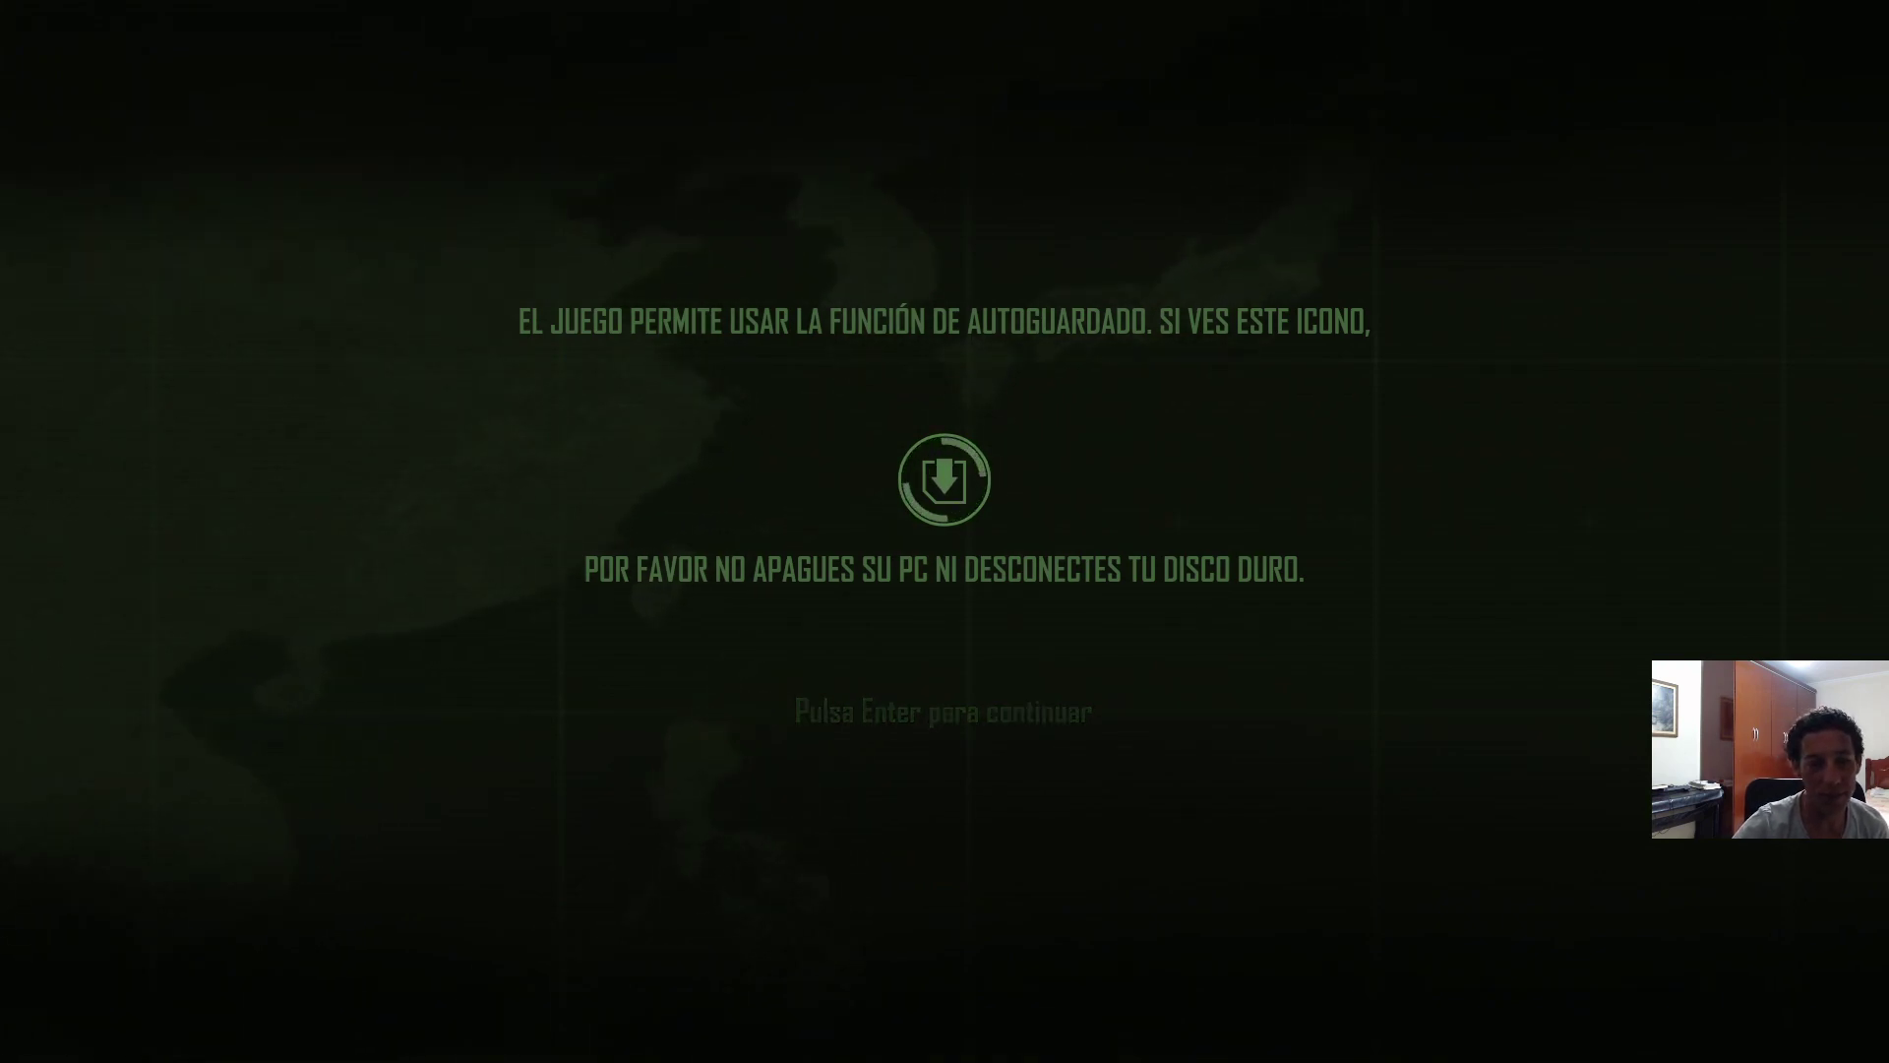
pyautogui.press('Return')
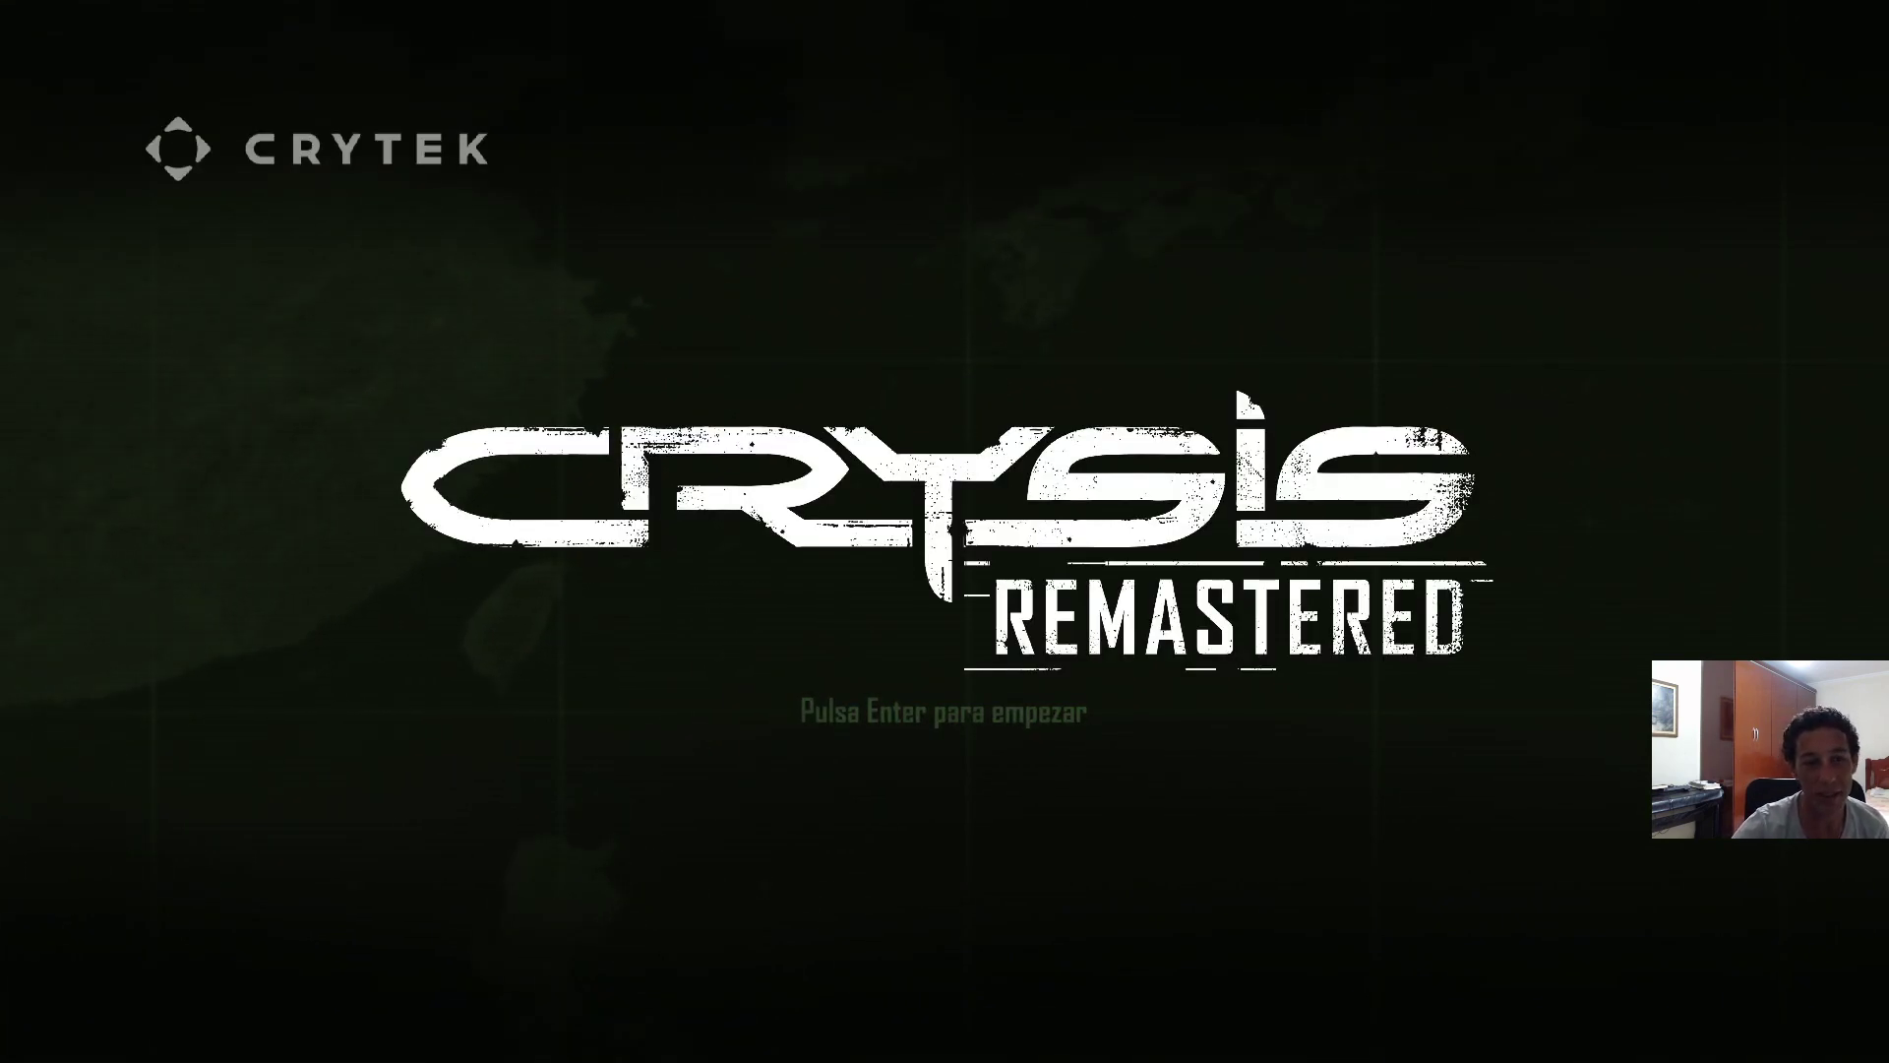
pyautogui.press('Return')
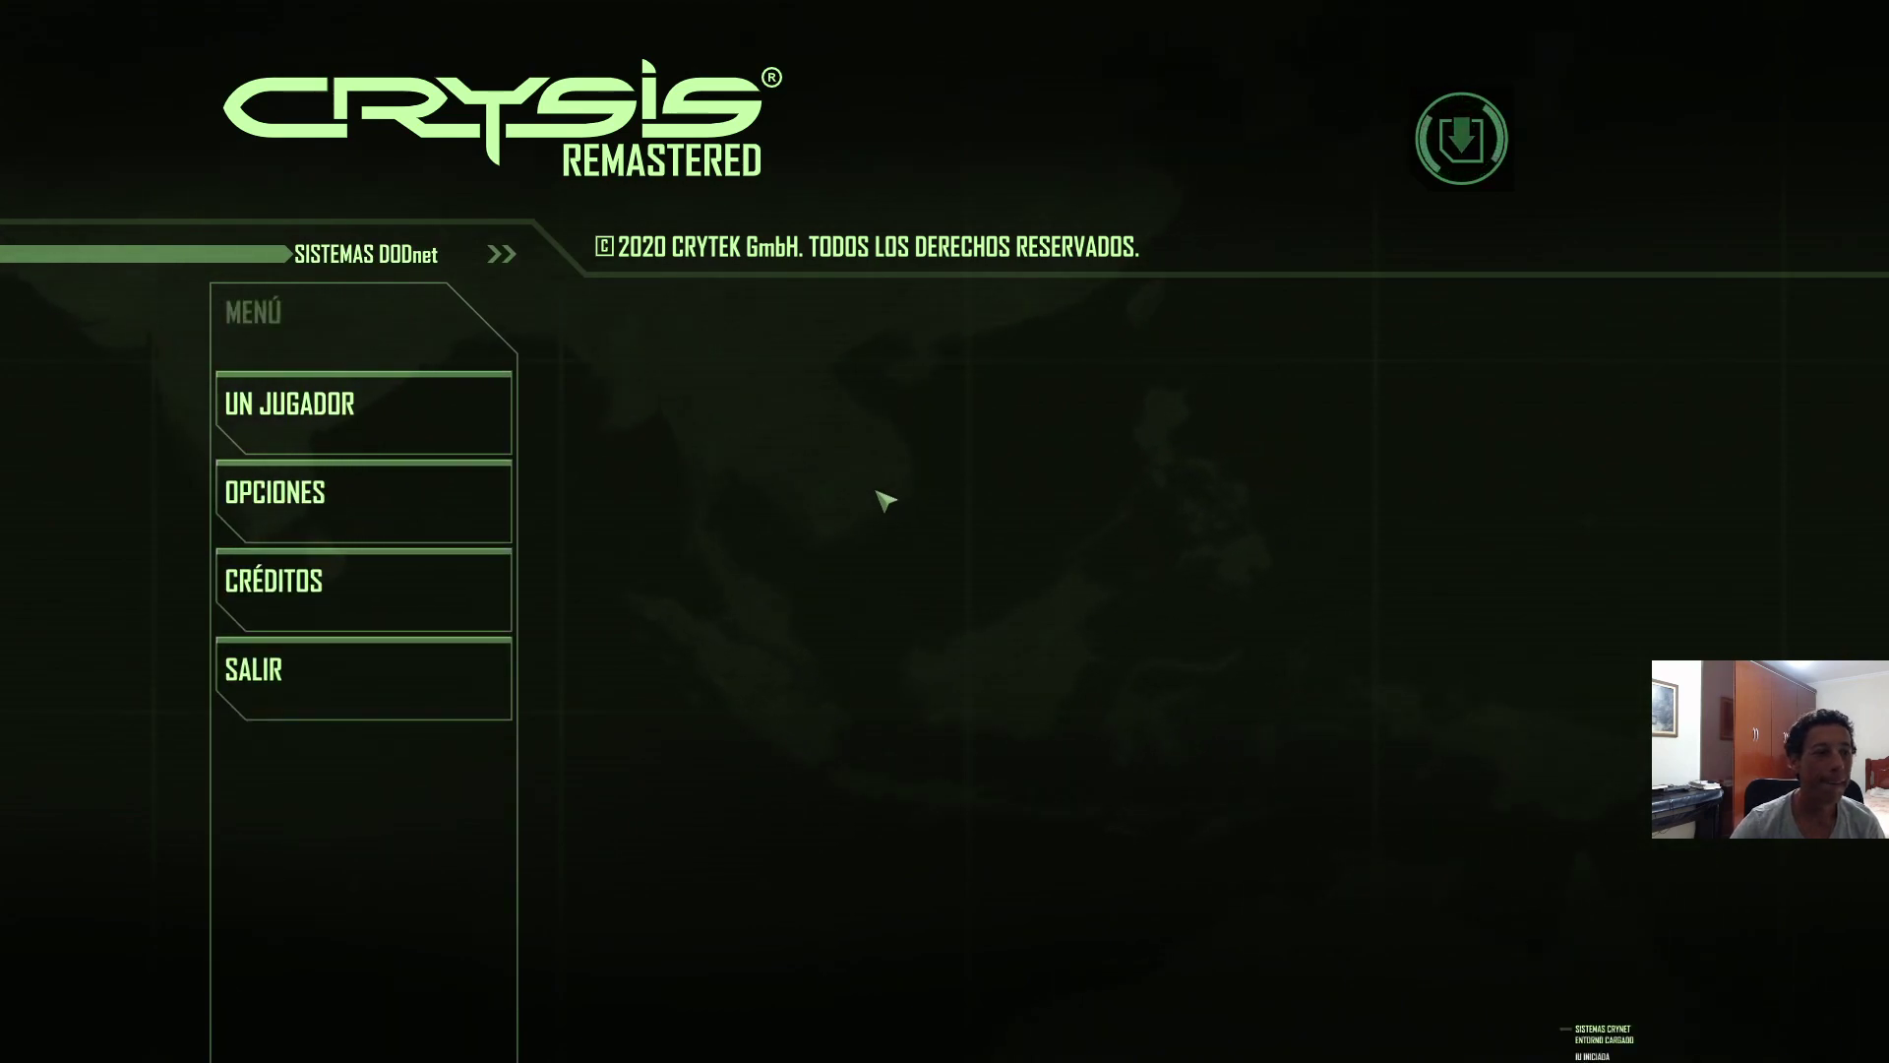
pyautogui.click(288, 418)
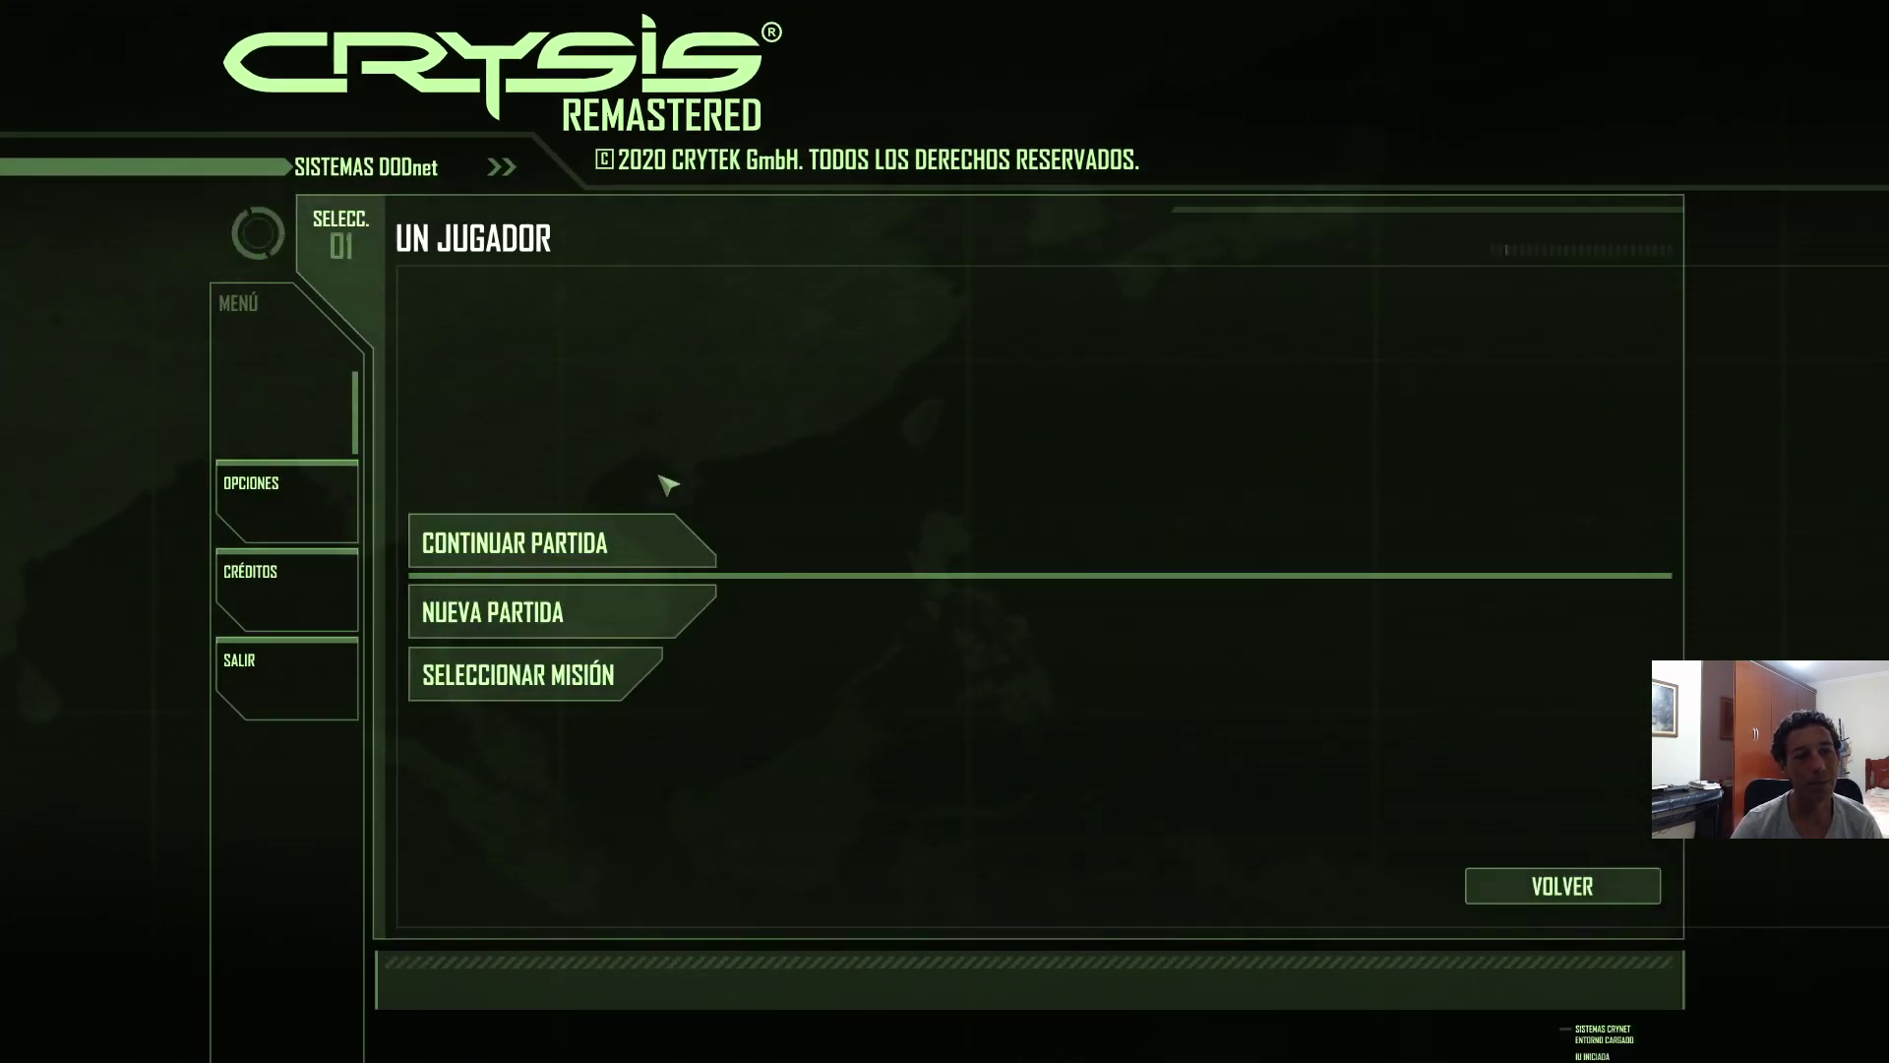
pyautogui.click(577, 546)
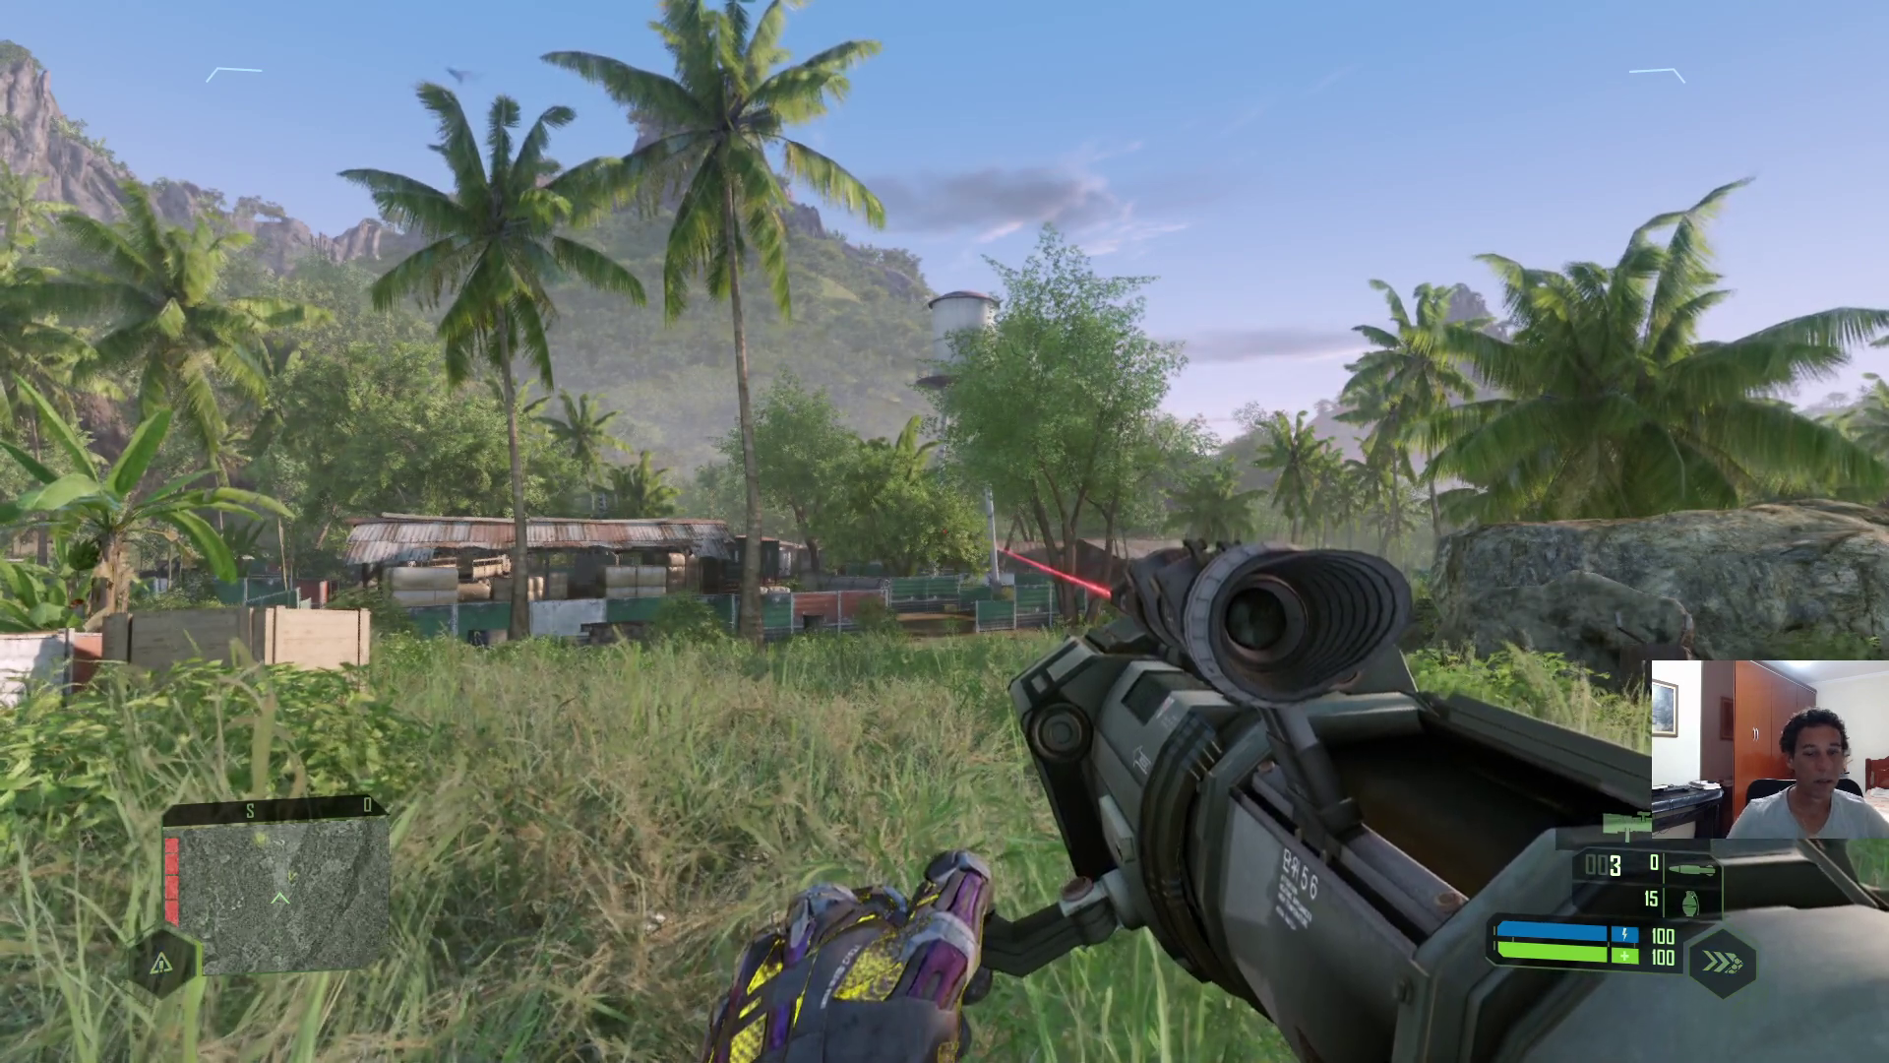
# Step: Test the cheats in the level by sprinting under fire, firing the rocket launcher and switching through the weapons
pyautogui.middleClick(945, 531)
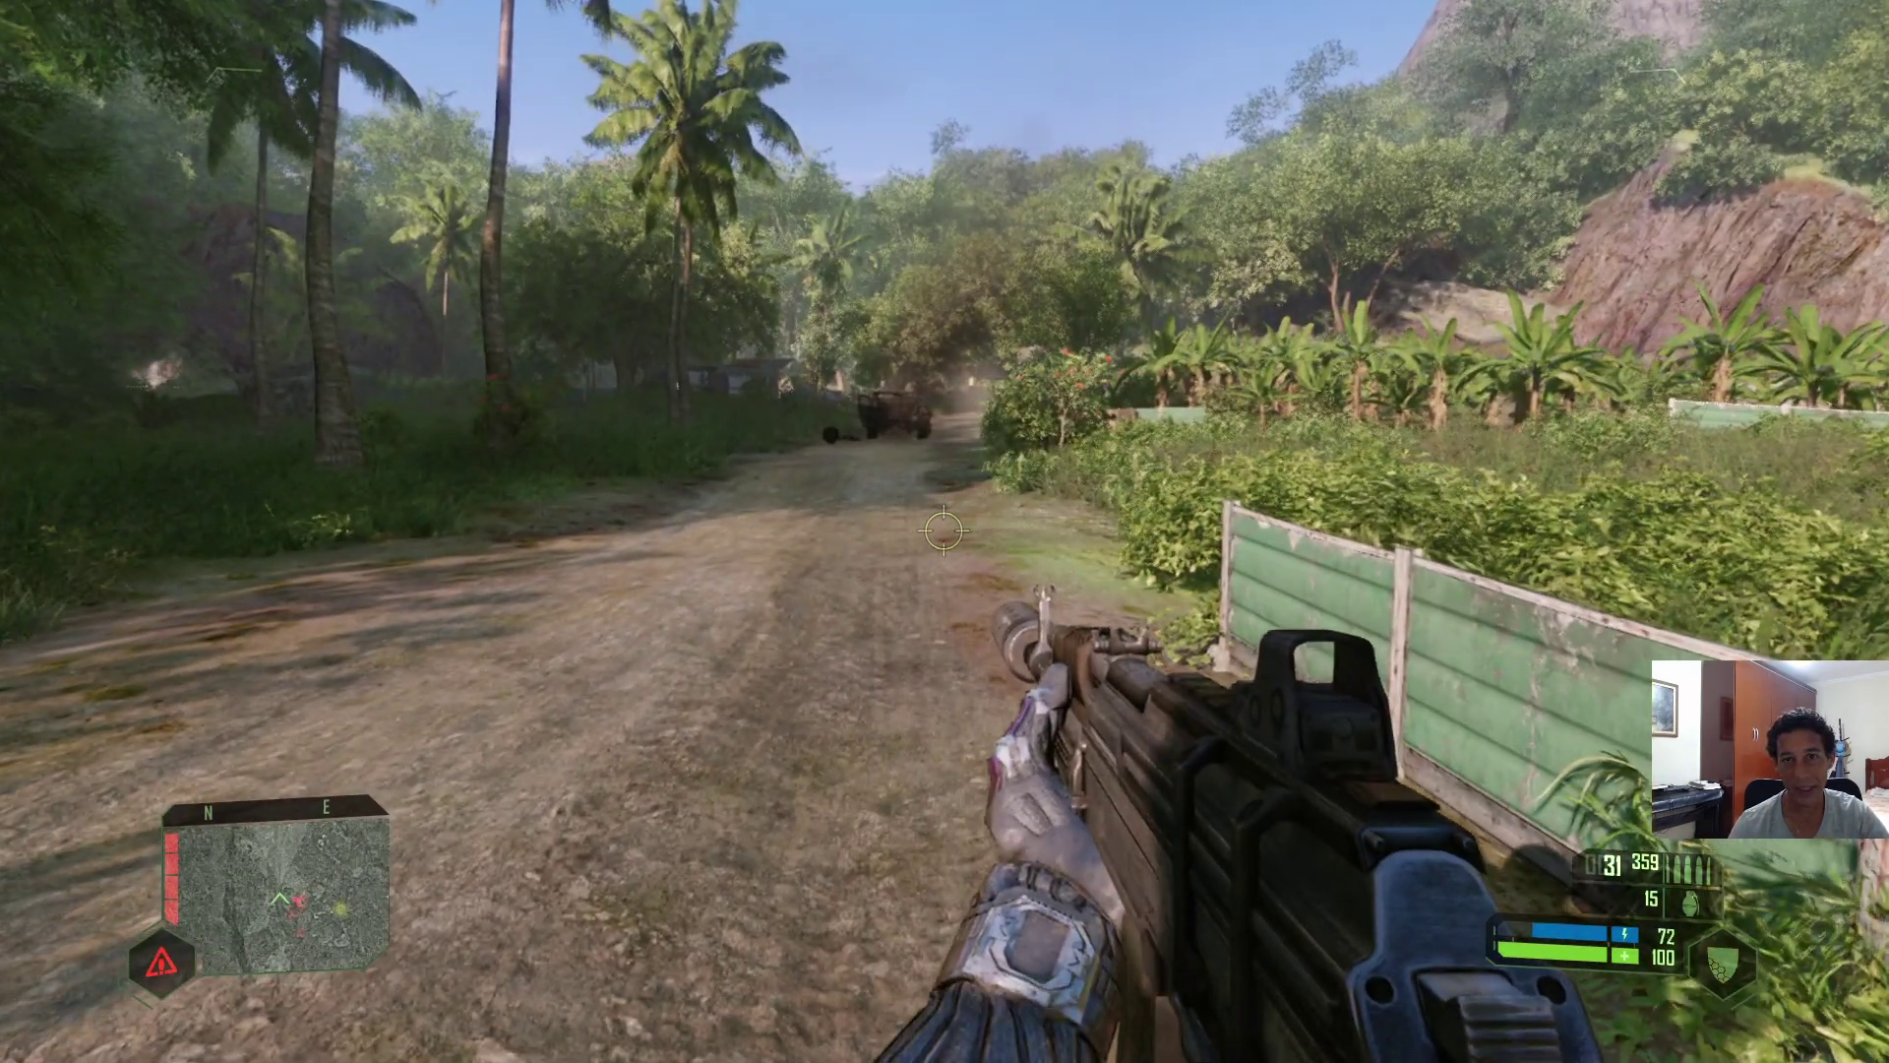
pyautogui.hotkey('shift', 'w')
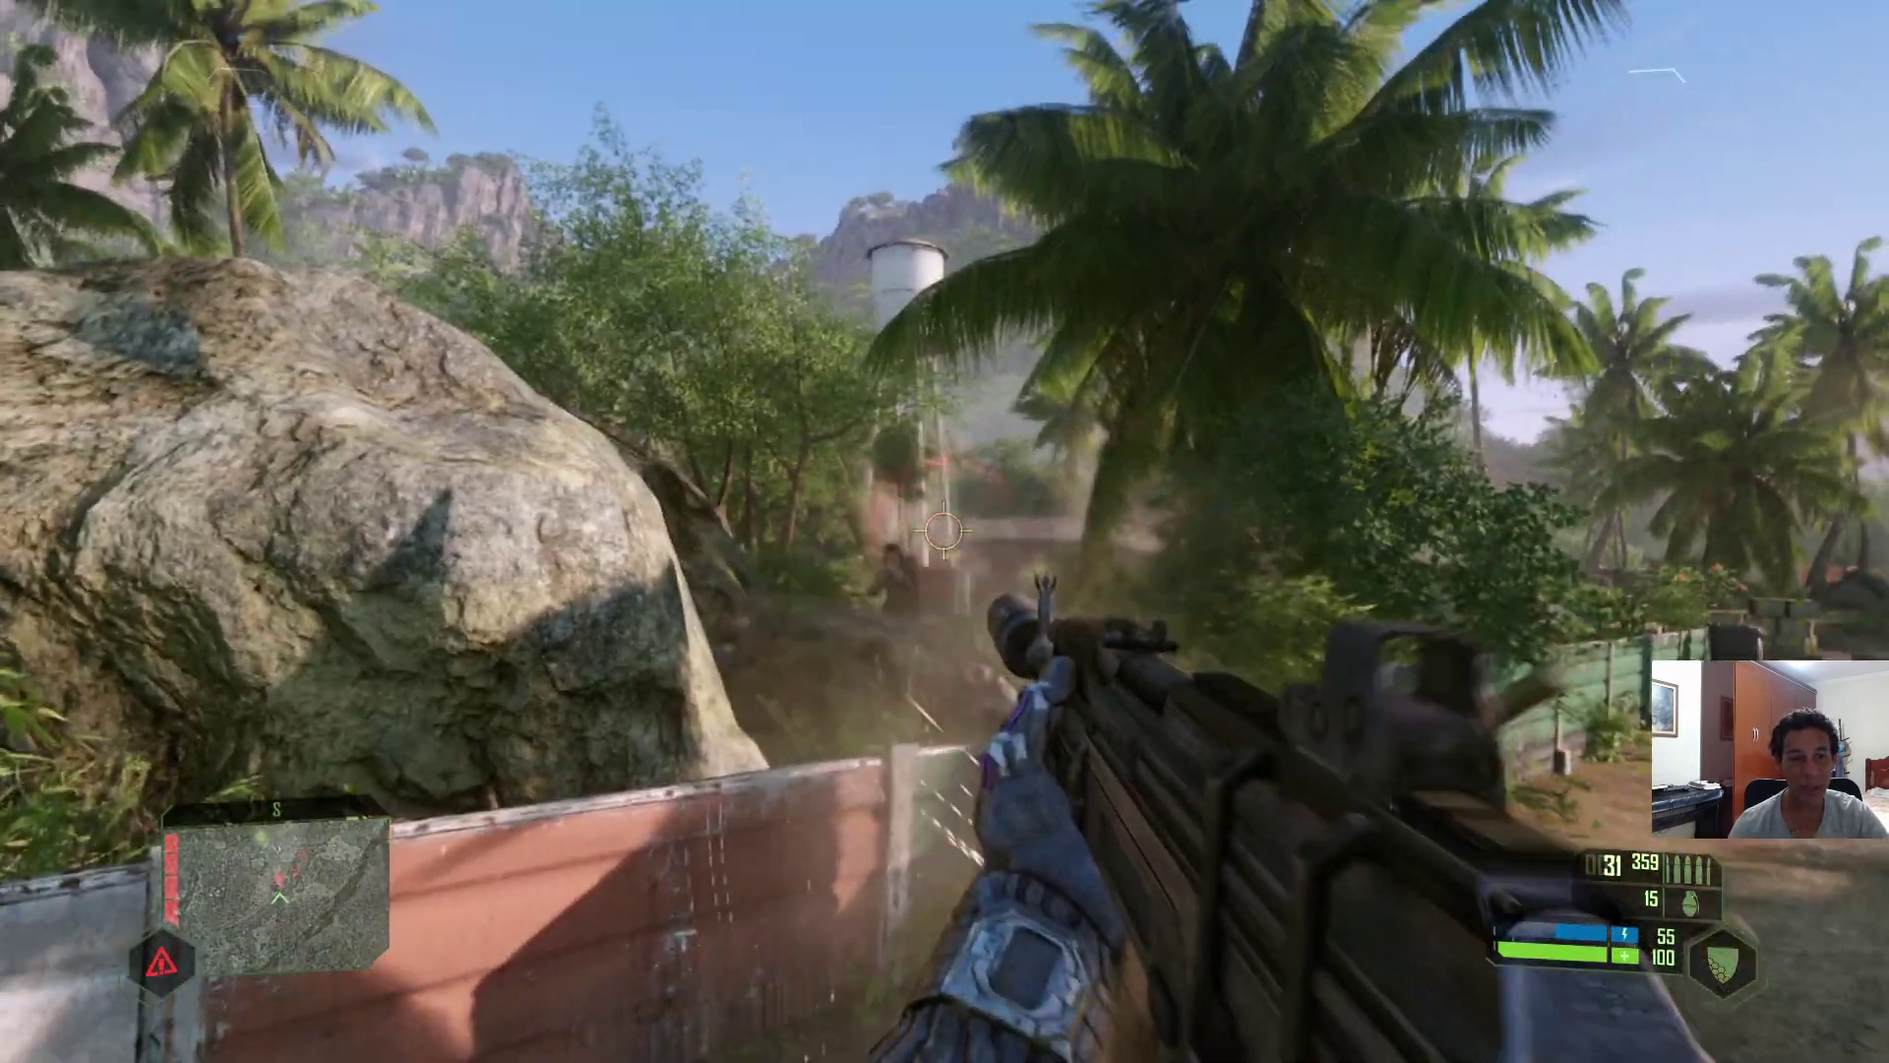
pyautogui.hotkey('shift', 'w')
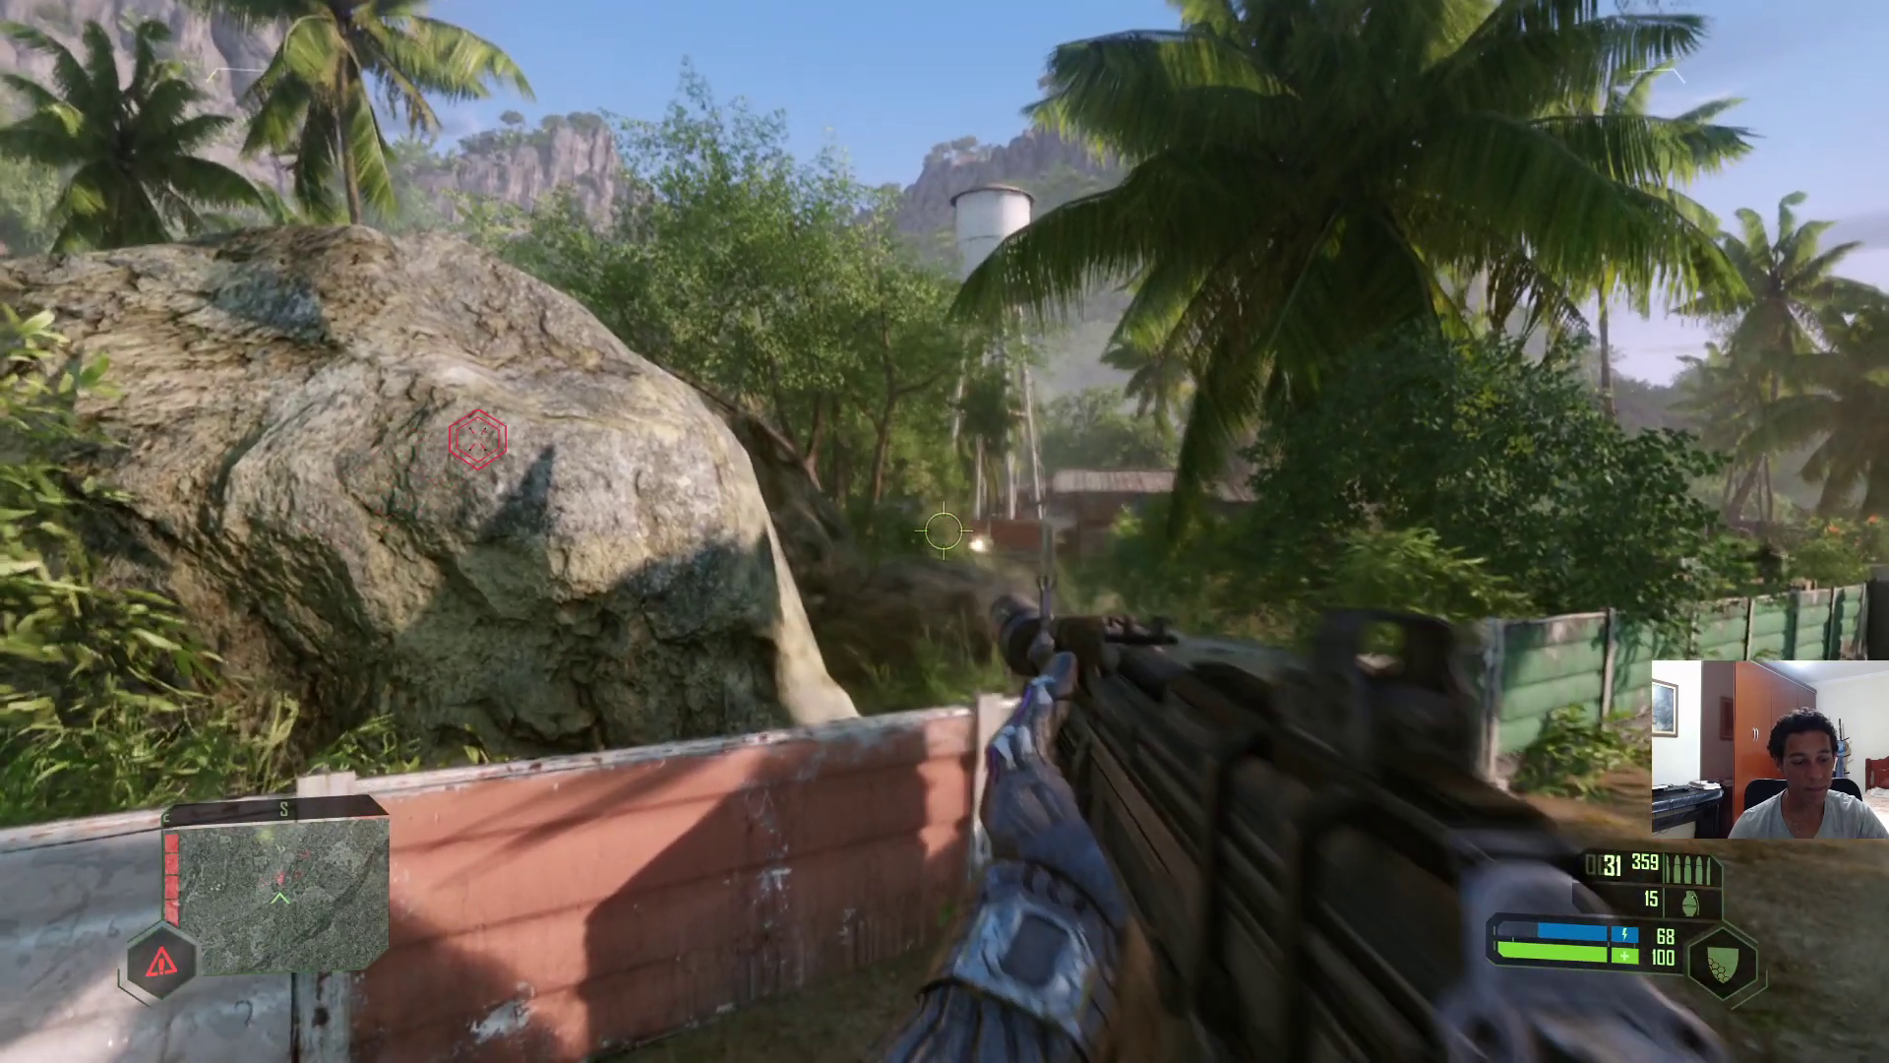
pyautogui.press('w')
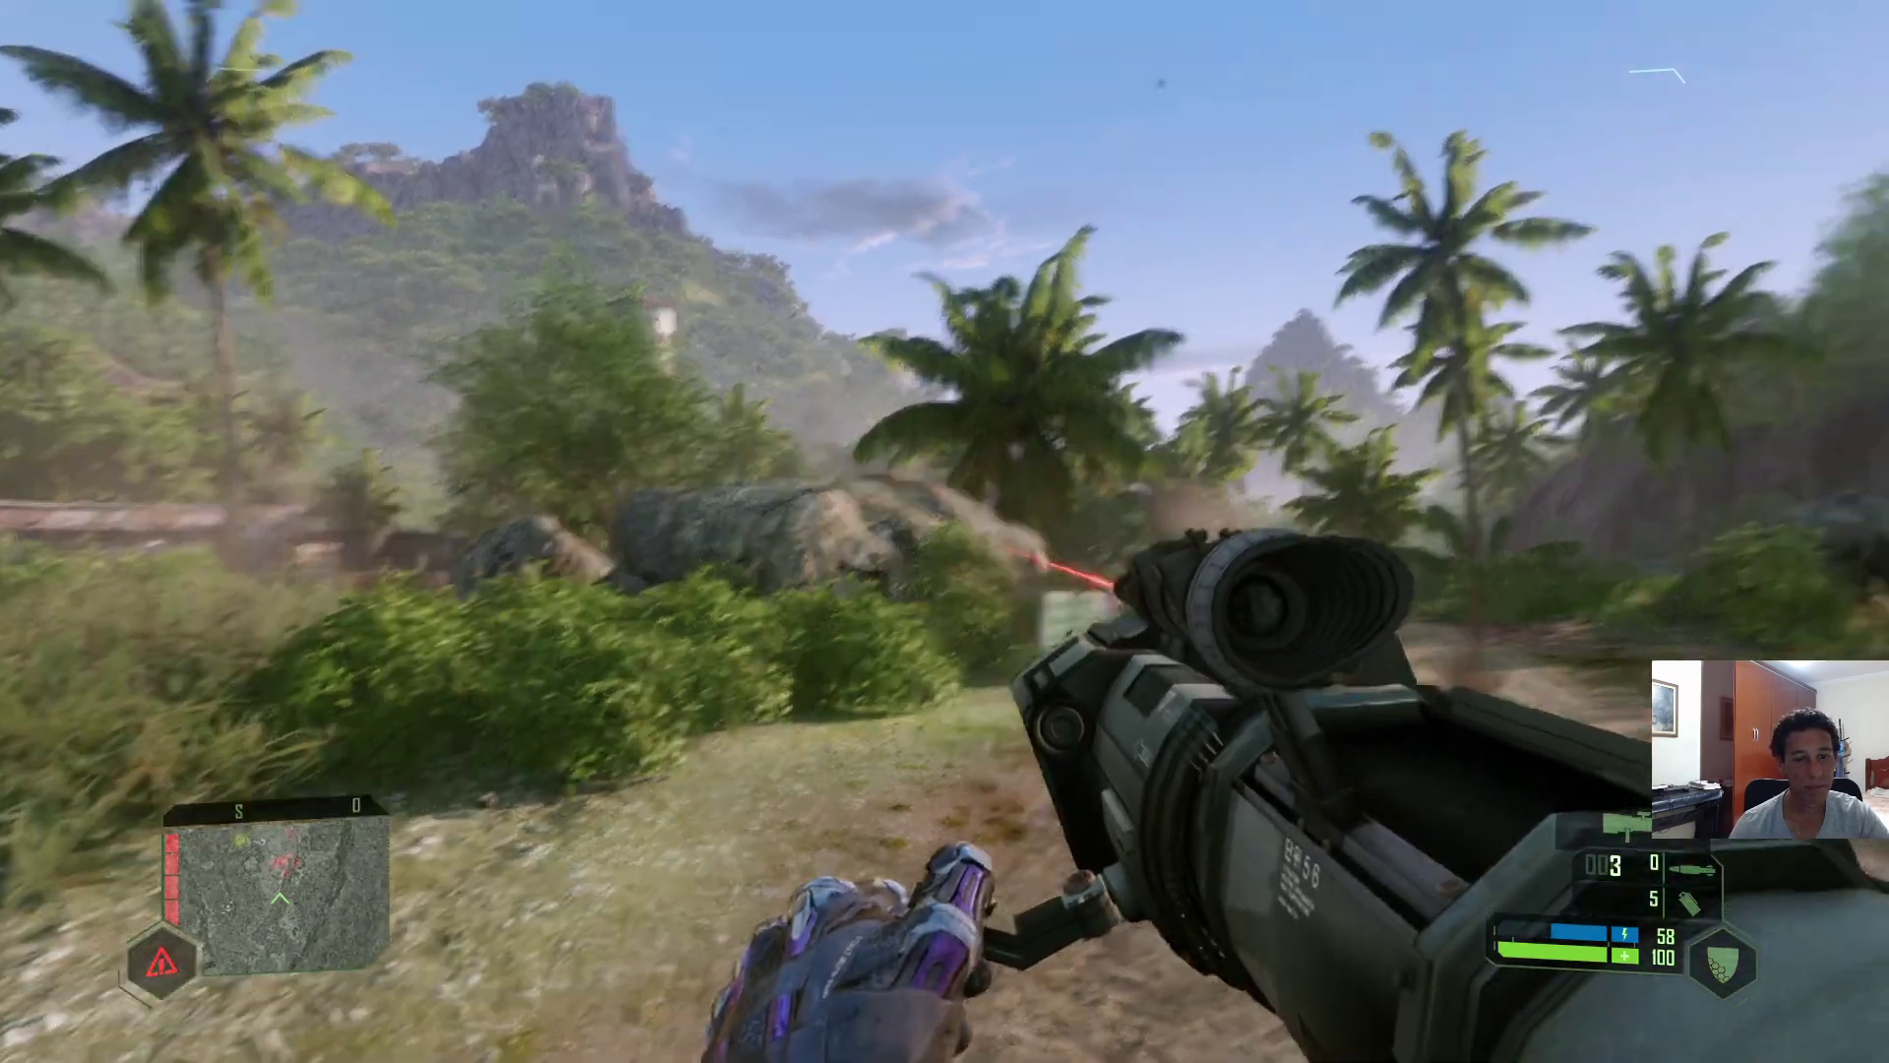
pyautogui.click(945, 531)
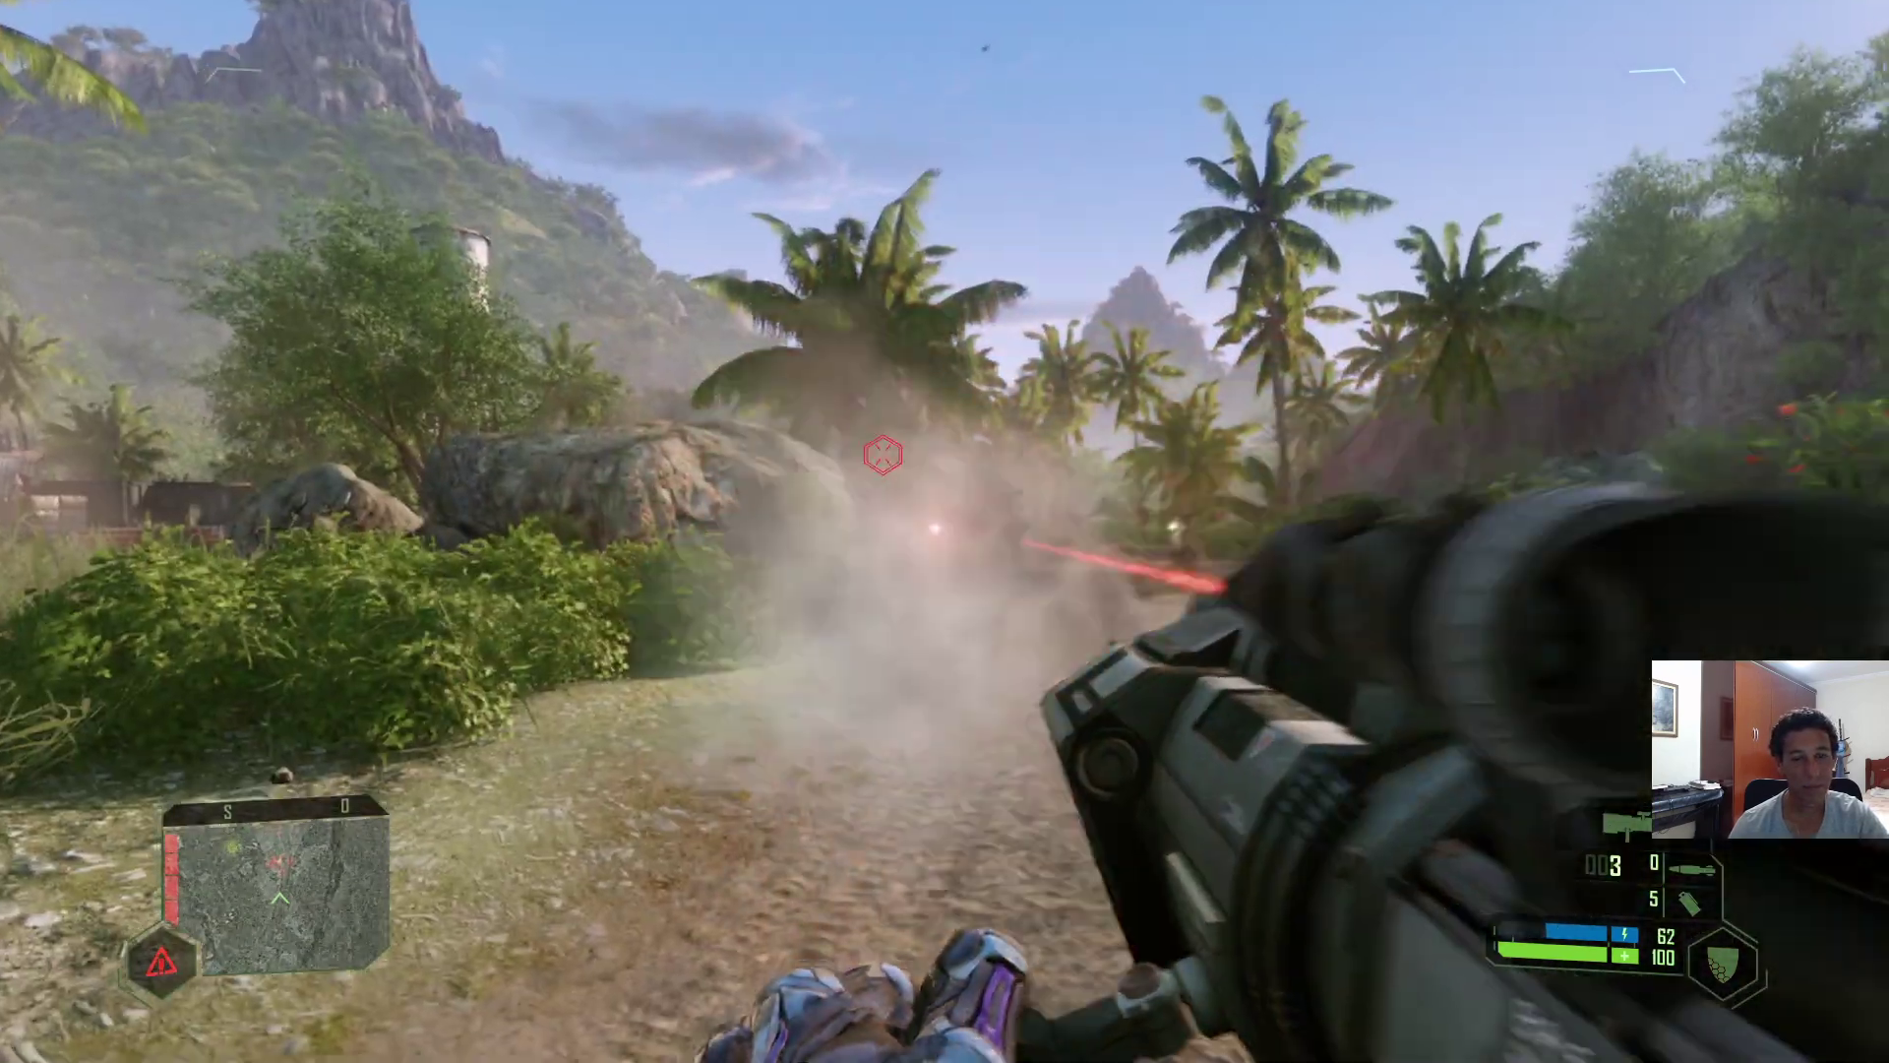
pyautogui.scroll(-1, 944, 531)
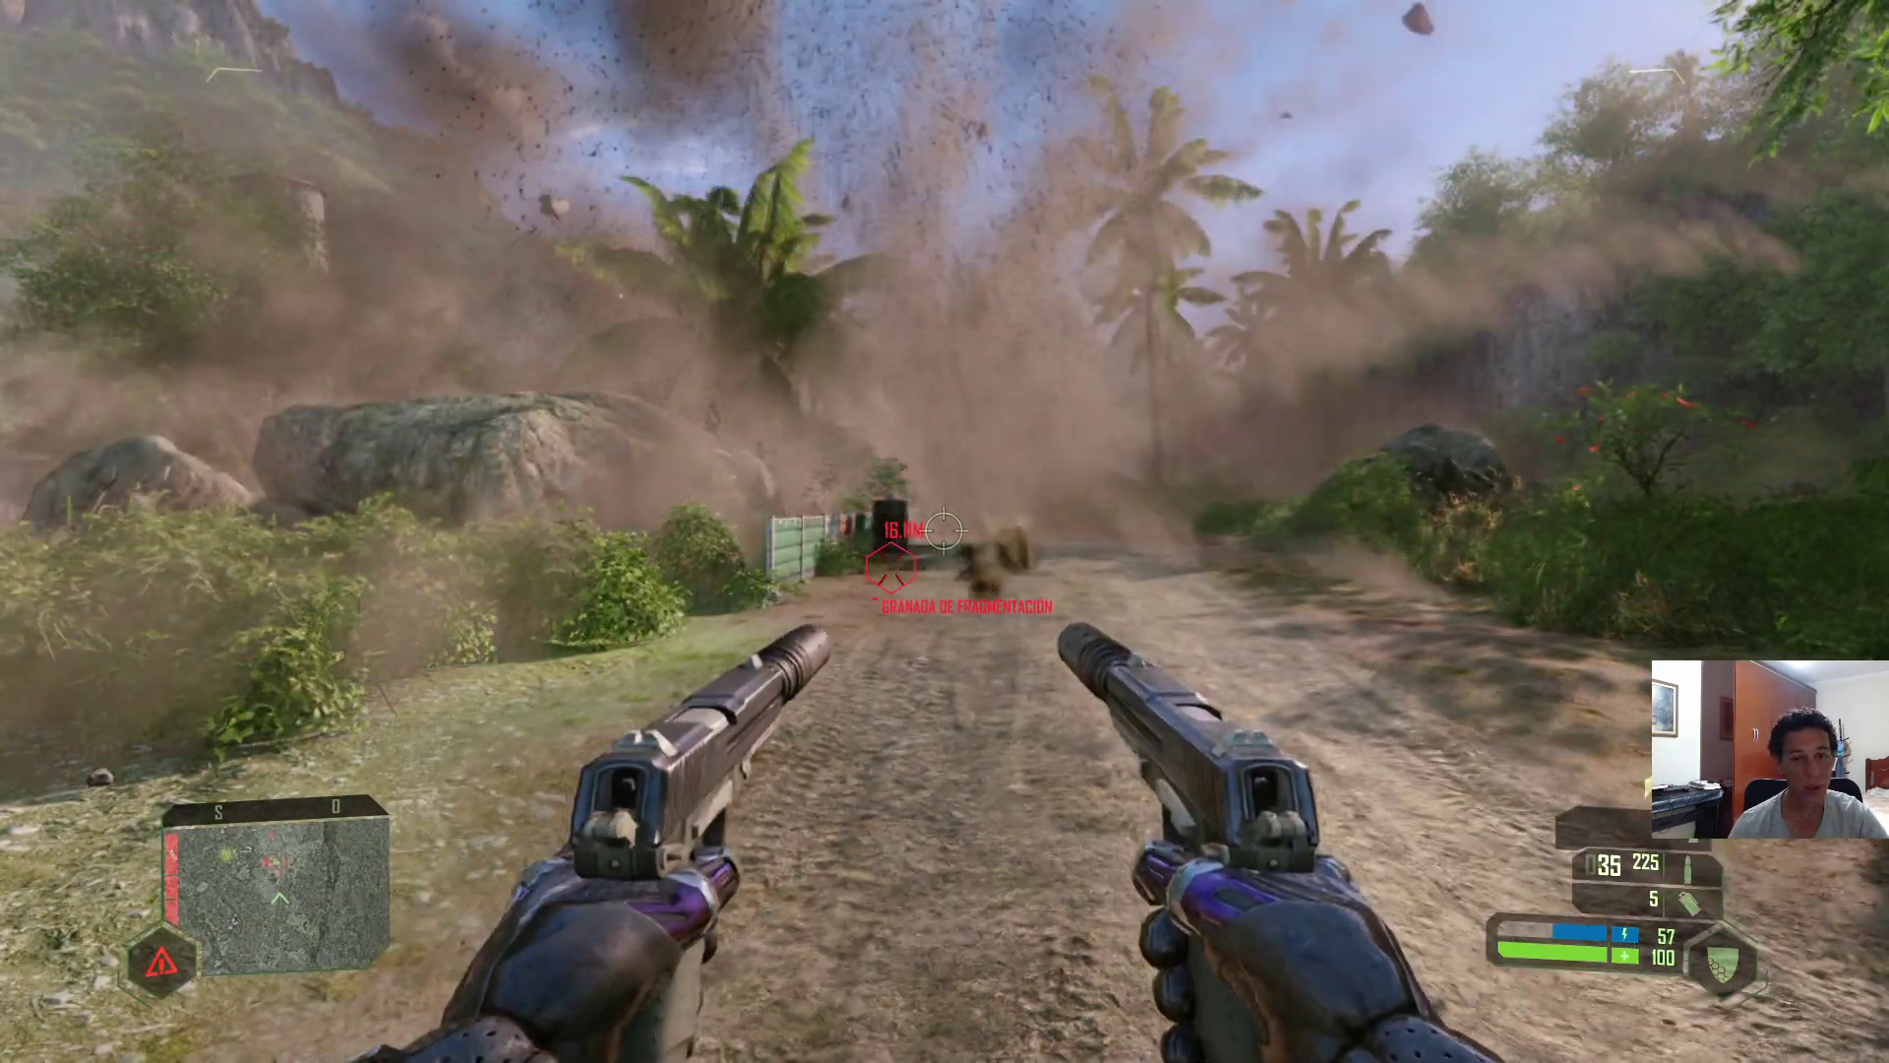
pyautogui.scroll(-1, 944, 532)
pyautogui.scroll(-1, 944, 531)
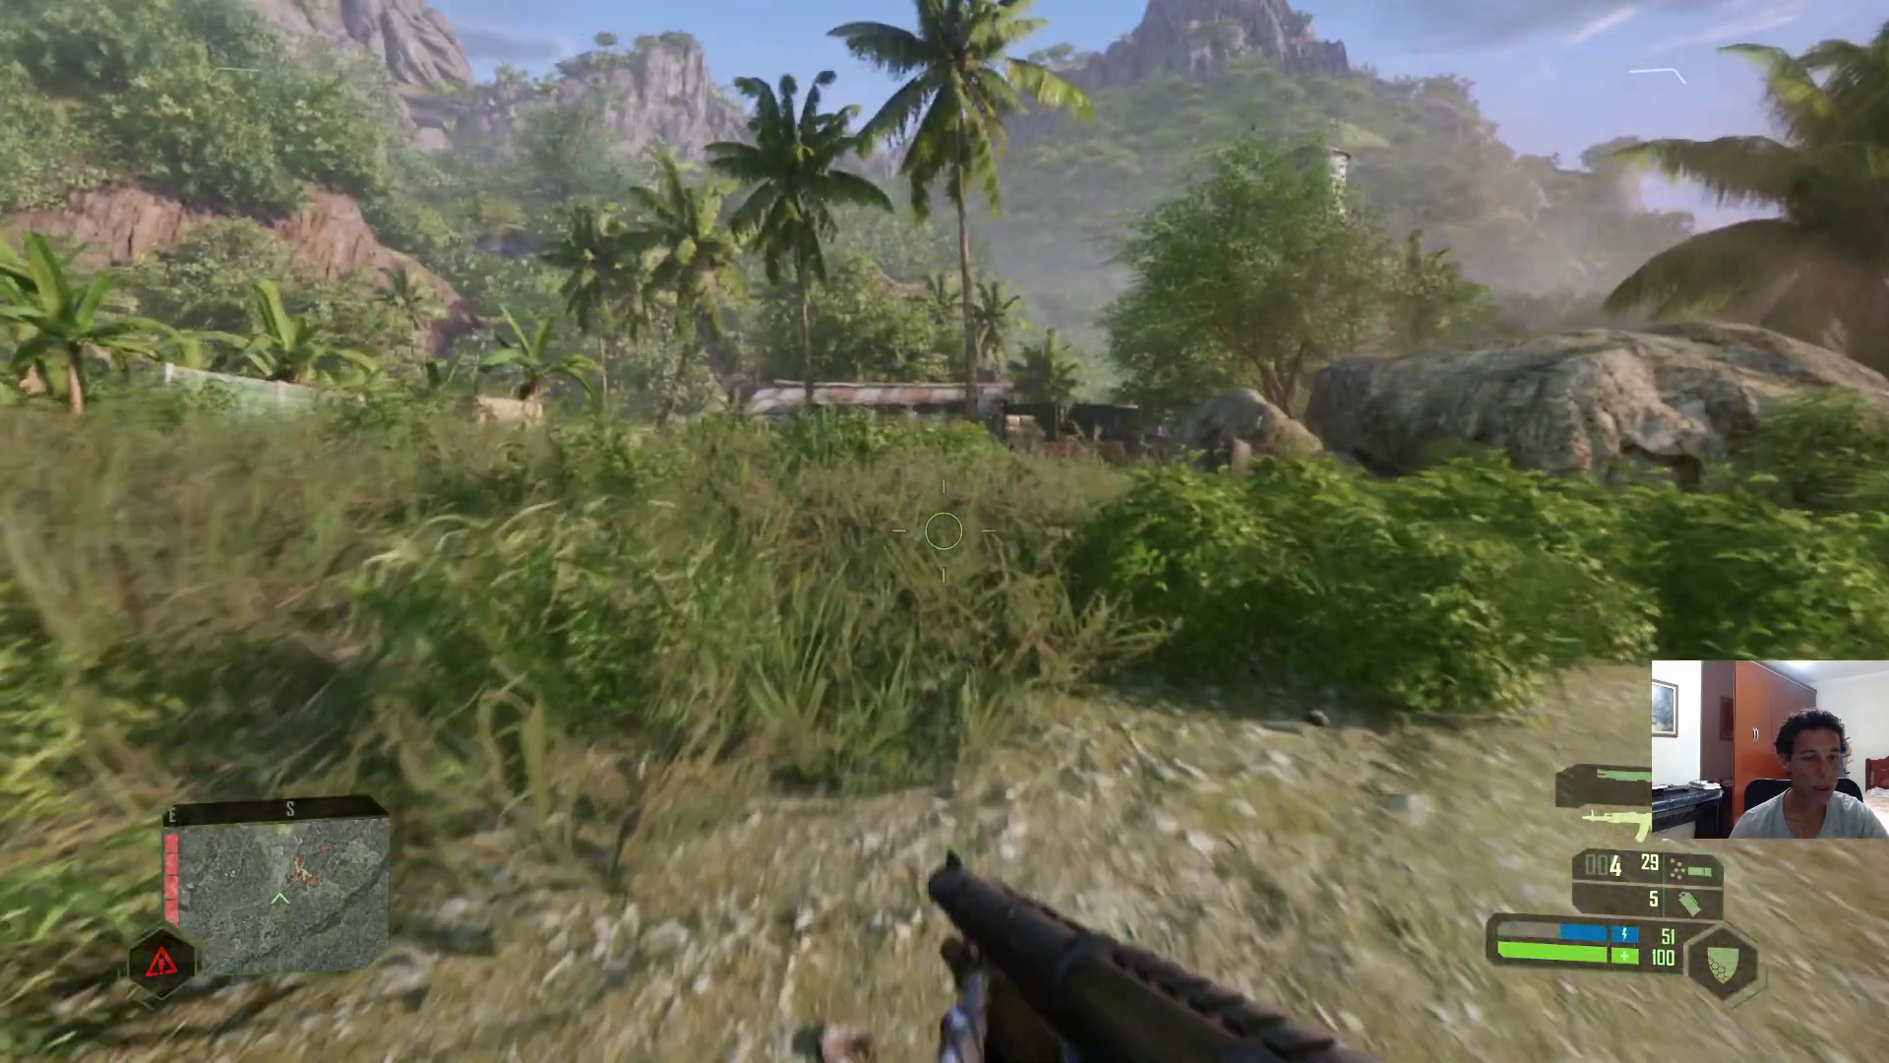
# Step: Leave the level for the main menu and quit Crysis Remastered, confirming both exit prompts
pyautogui.press('Escape')
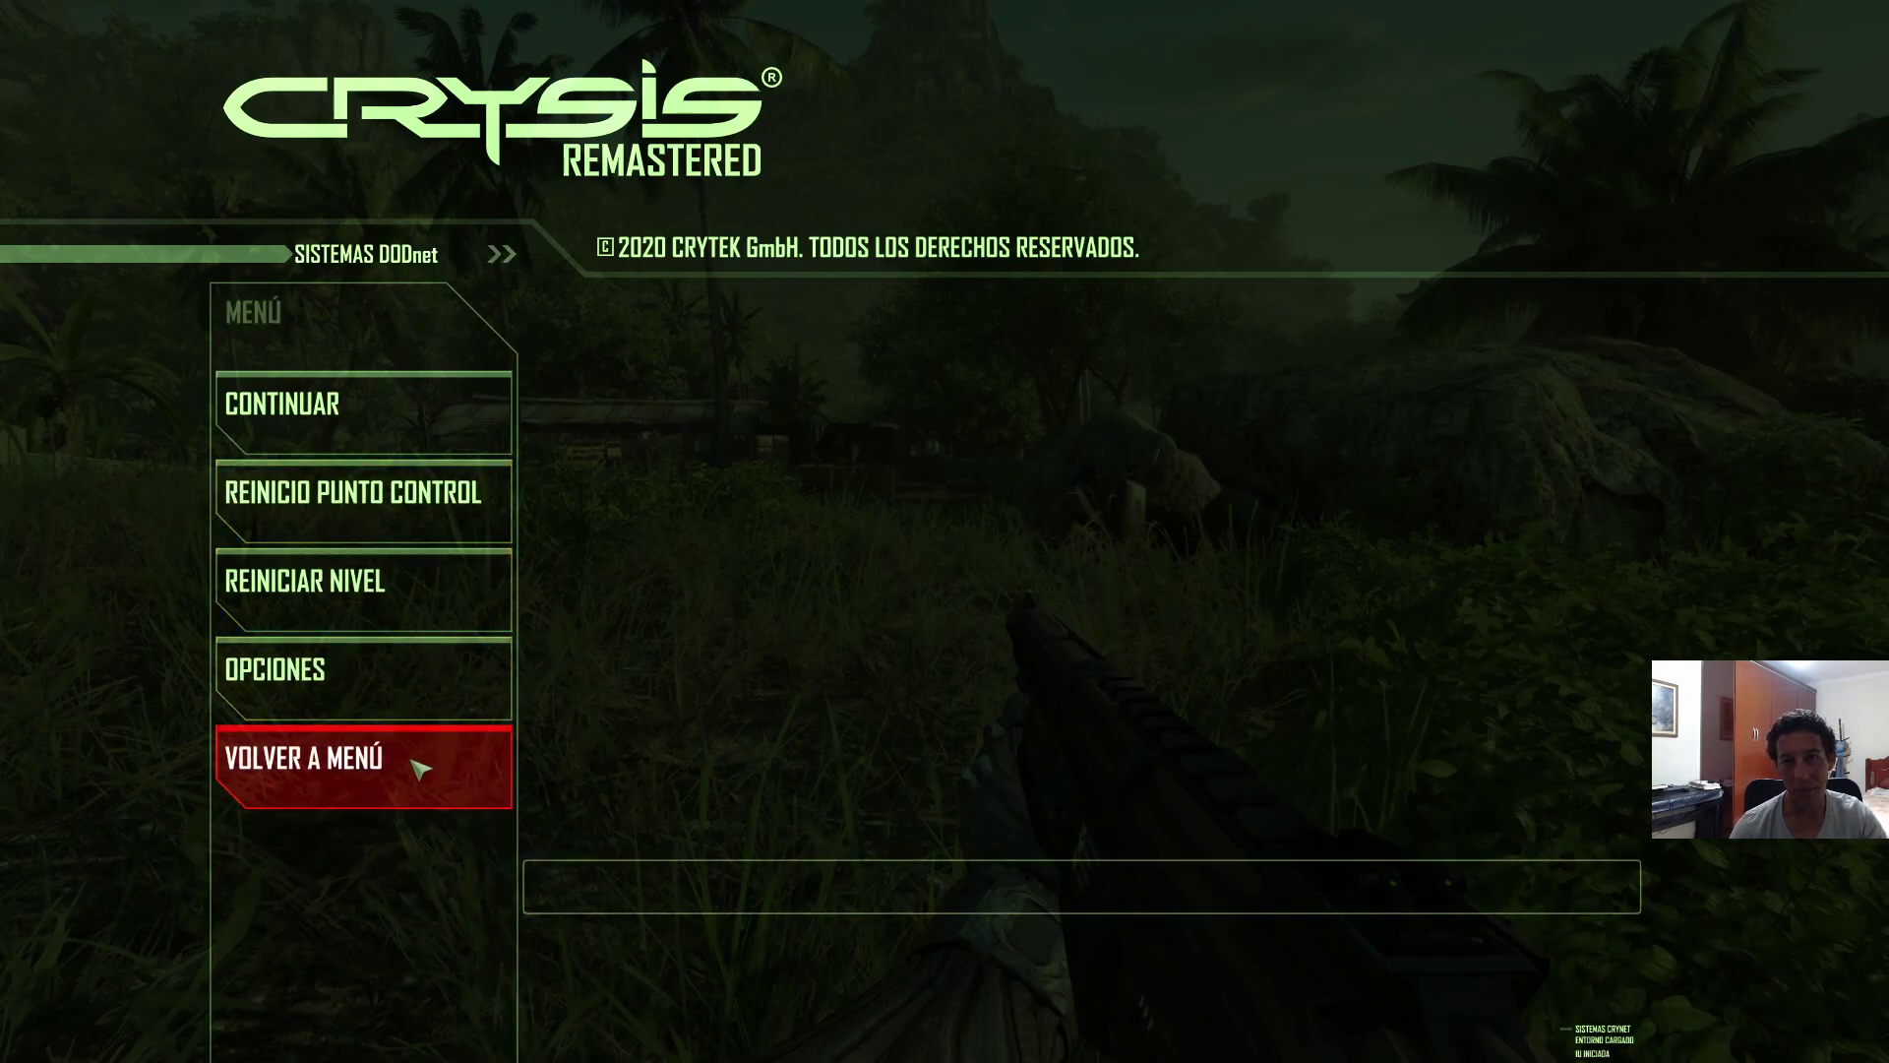
pyautogui.click(364, 775)
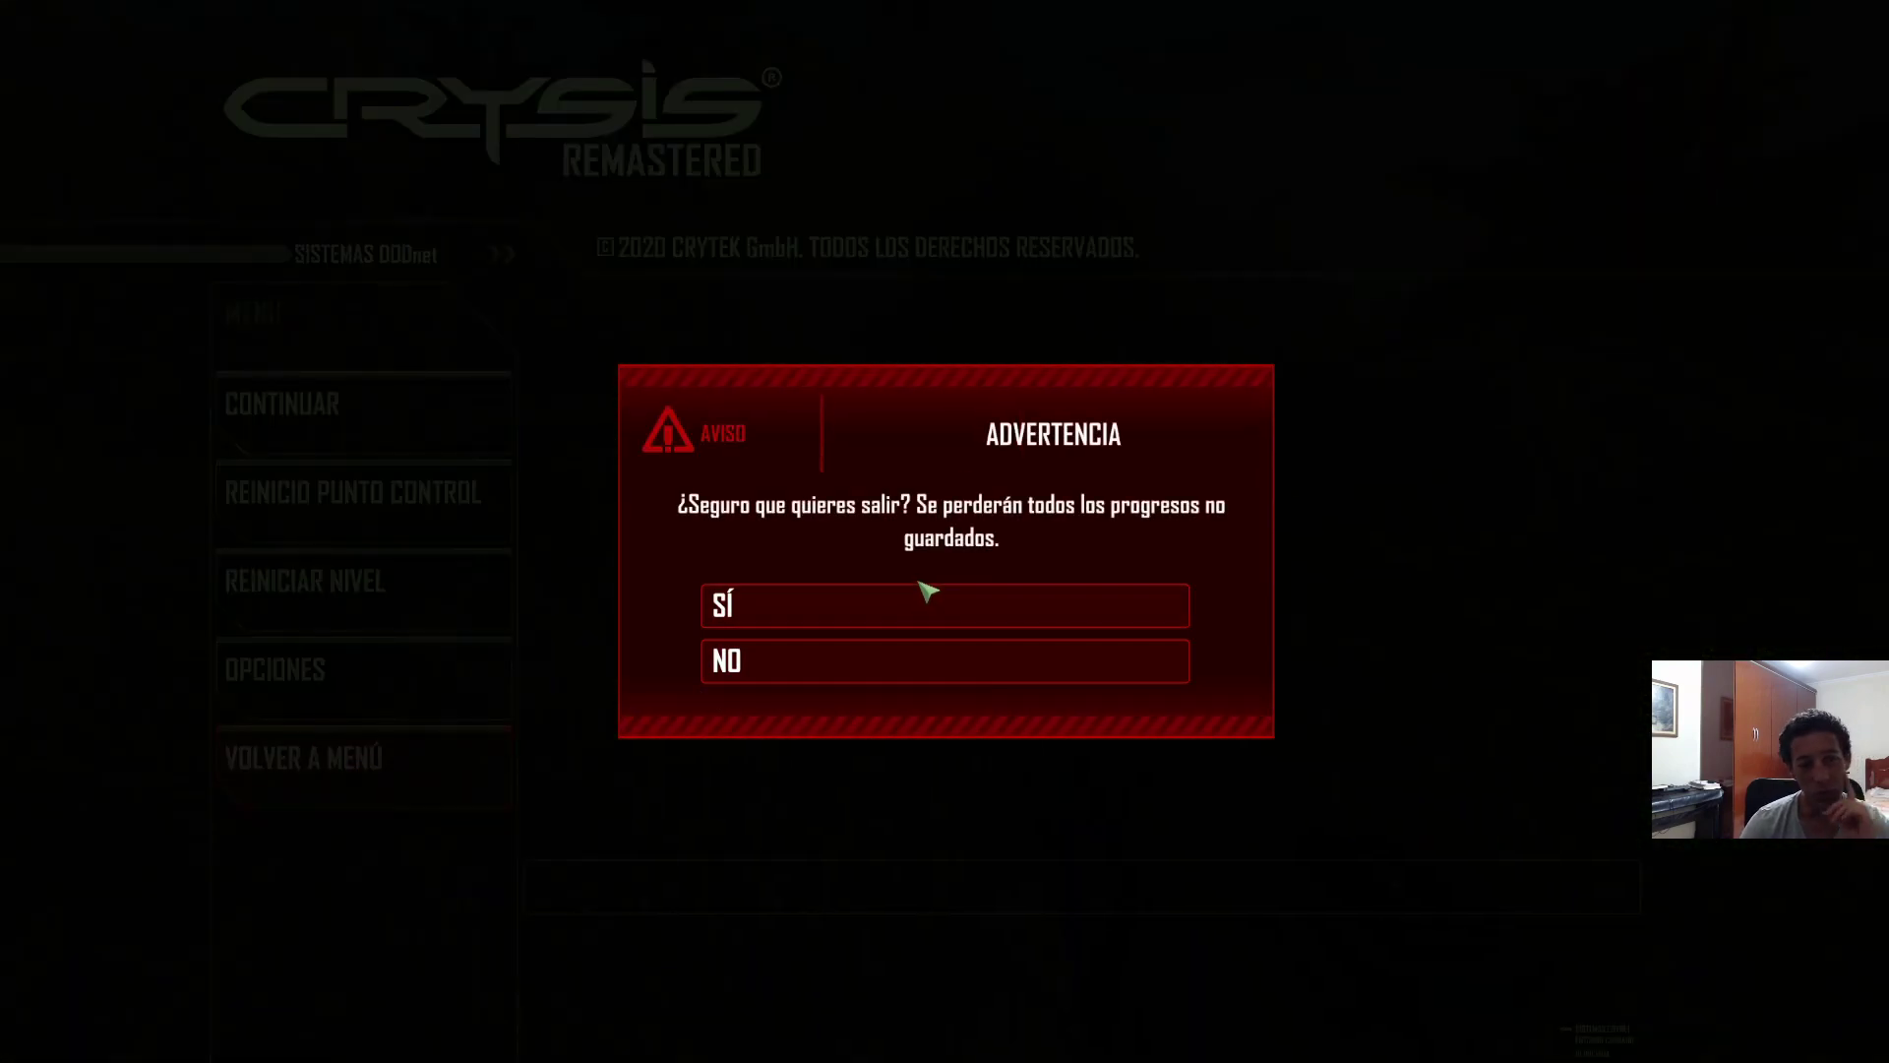
pyautogui.click(800, 603)
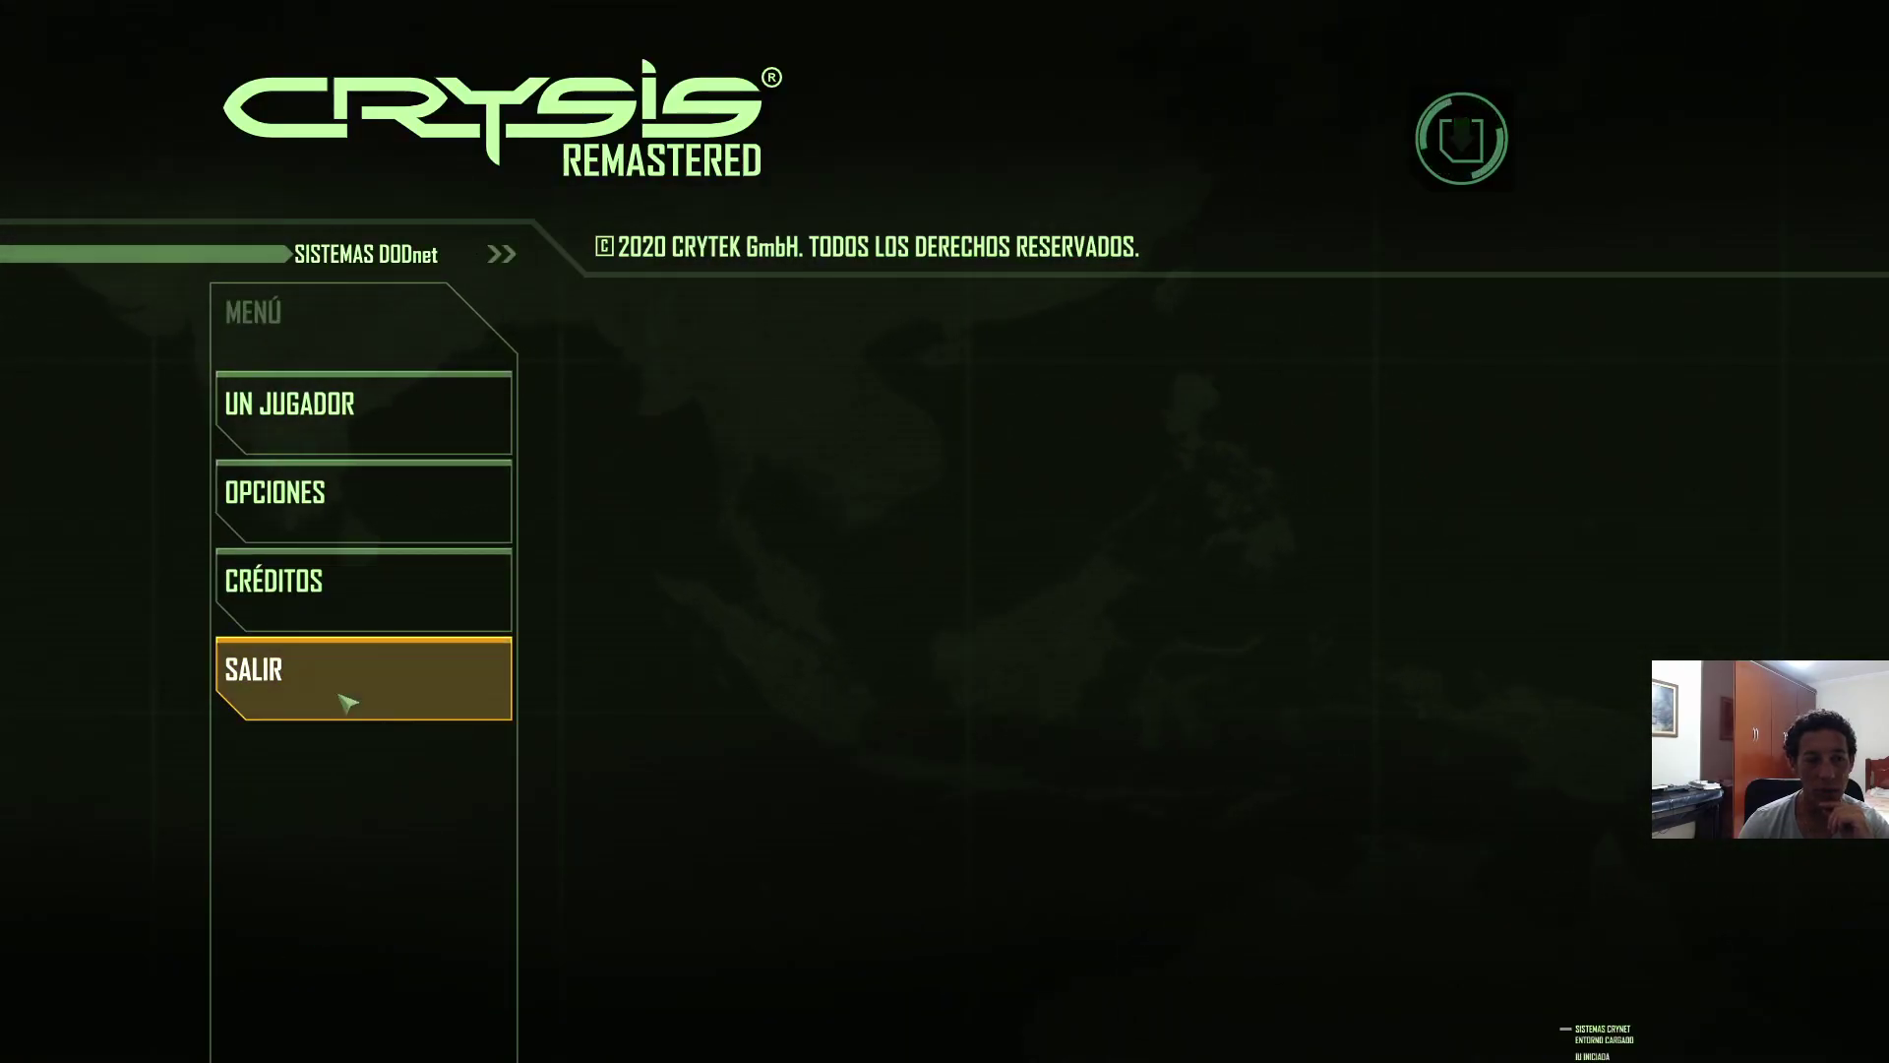
pyautogui.click(346, 702)
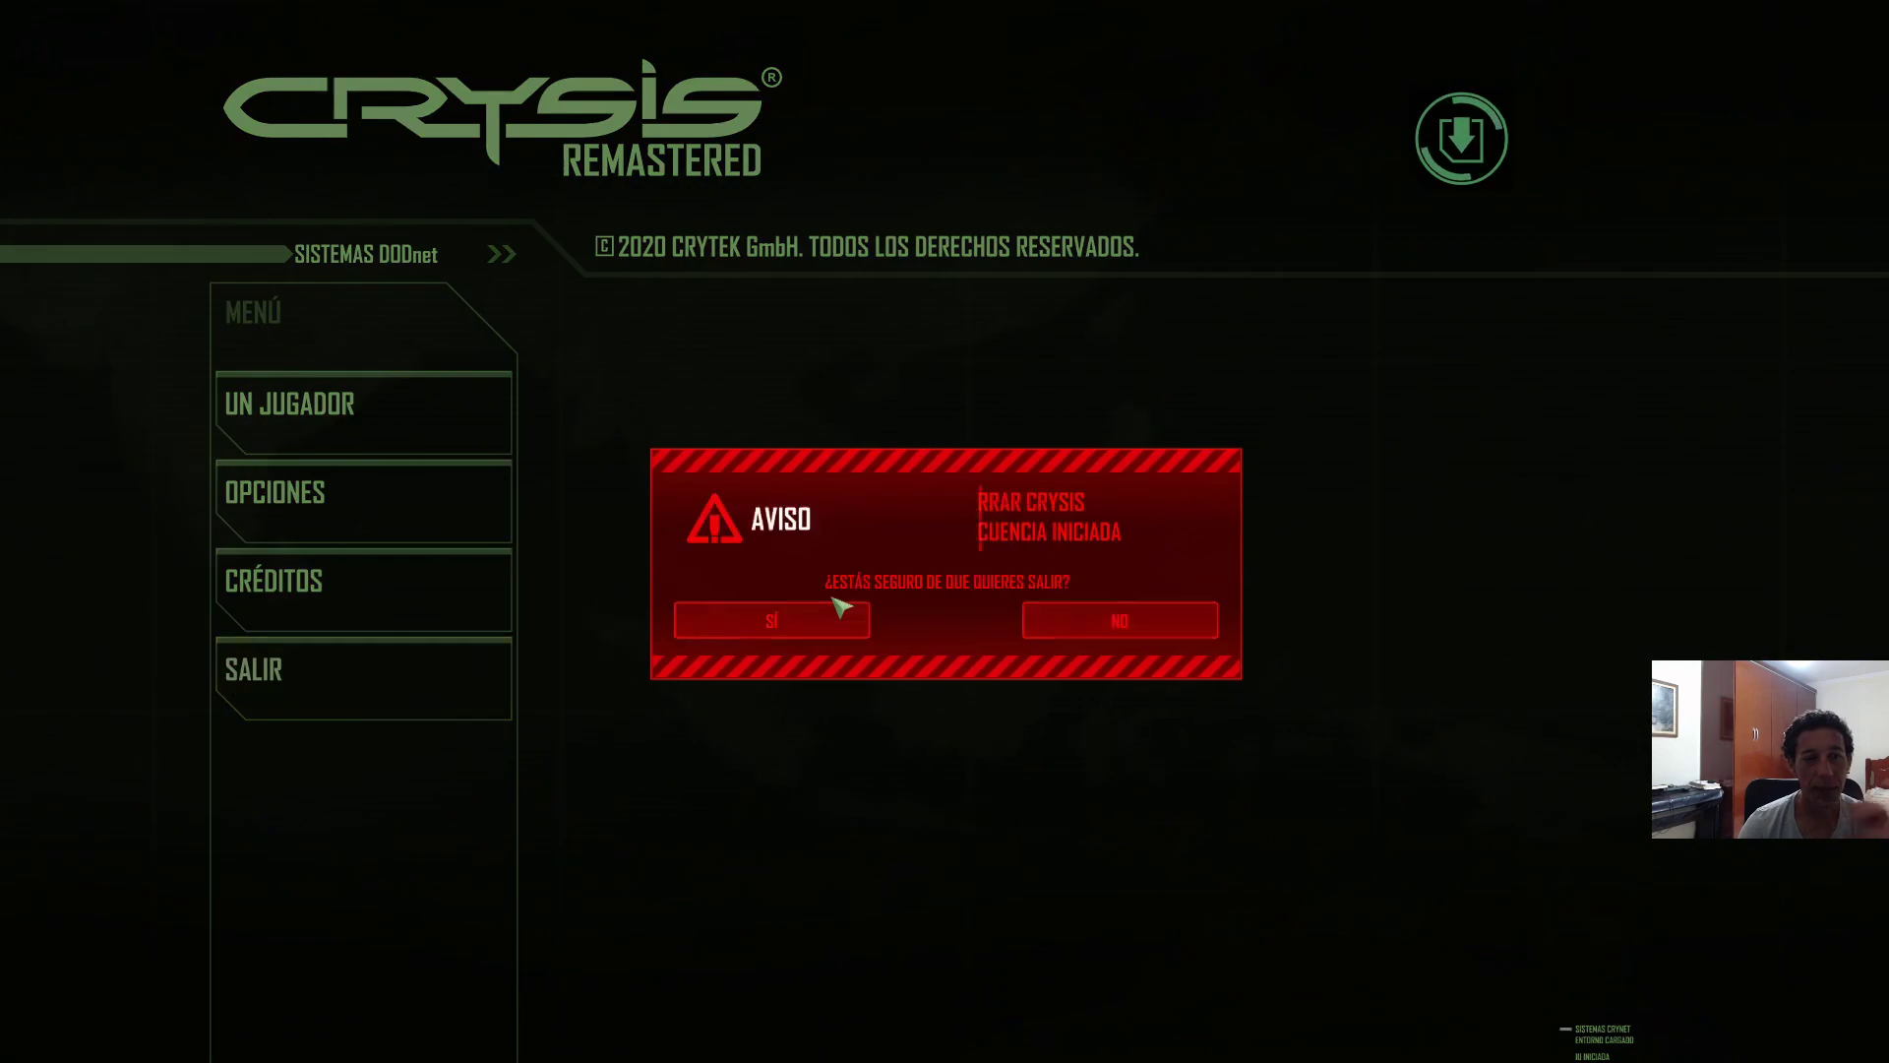
pyautogui.click(736, 617)
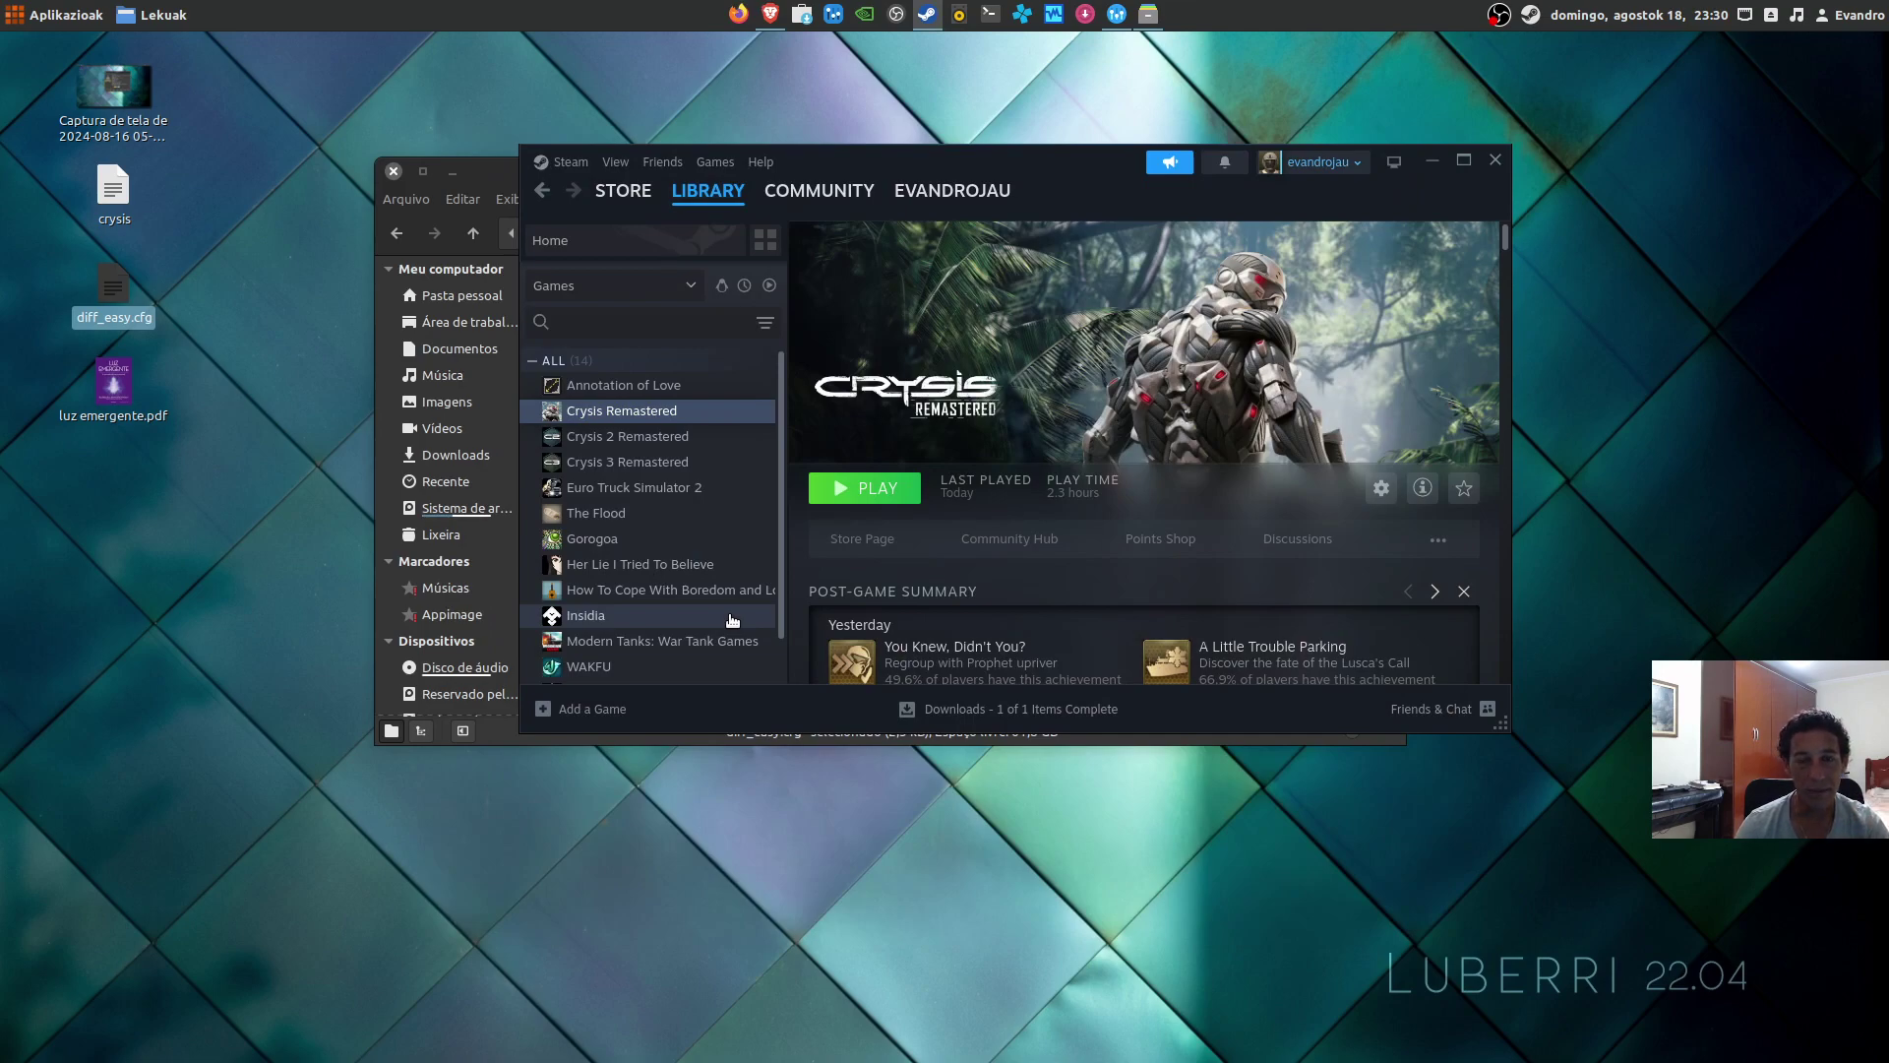
# Step: Move the Steam window aside and bring the Config folder window to the front
pyautogui.moveTo(929, 212)
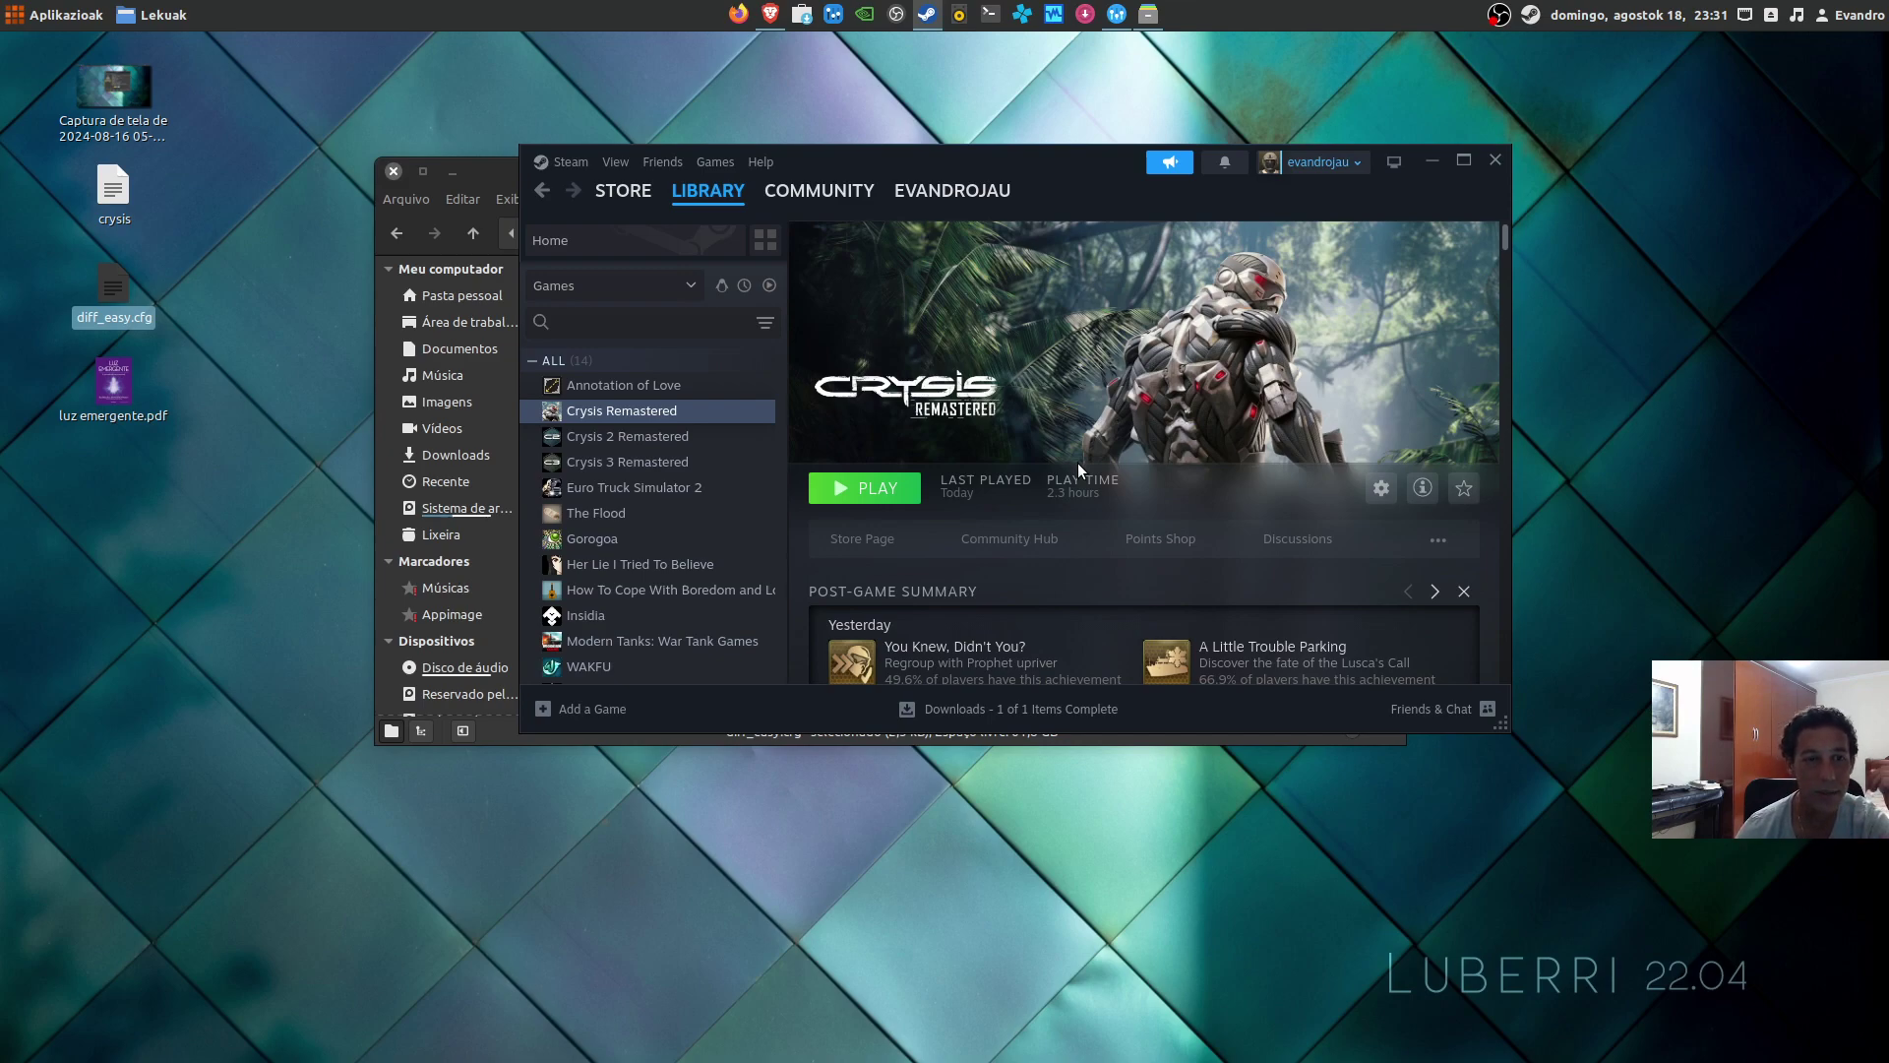
pyautogui.moveTo(1061, 157); pyautogui.dragTo(1401, 311)
pyautogui.click(747, 446)
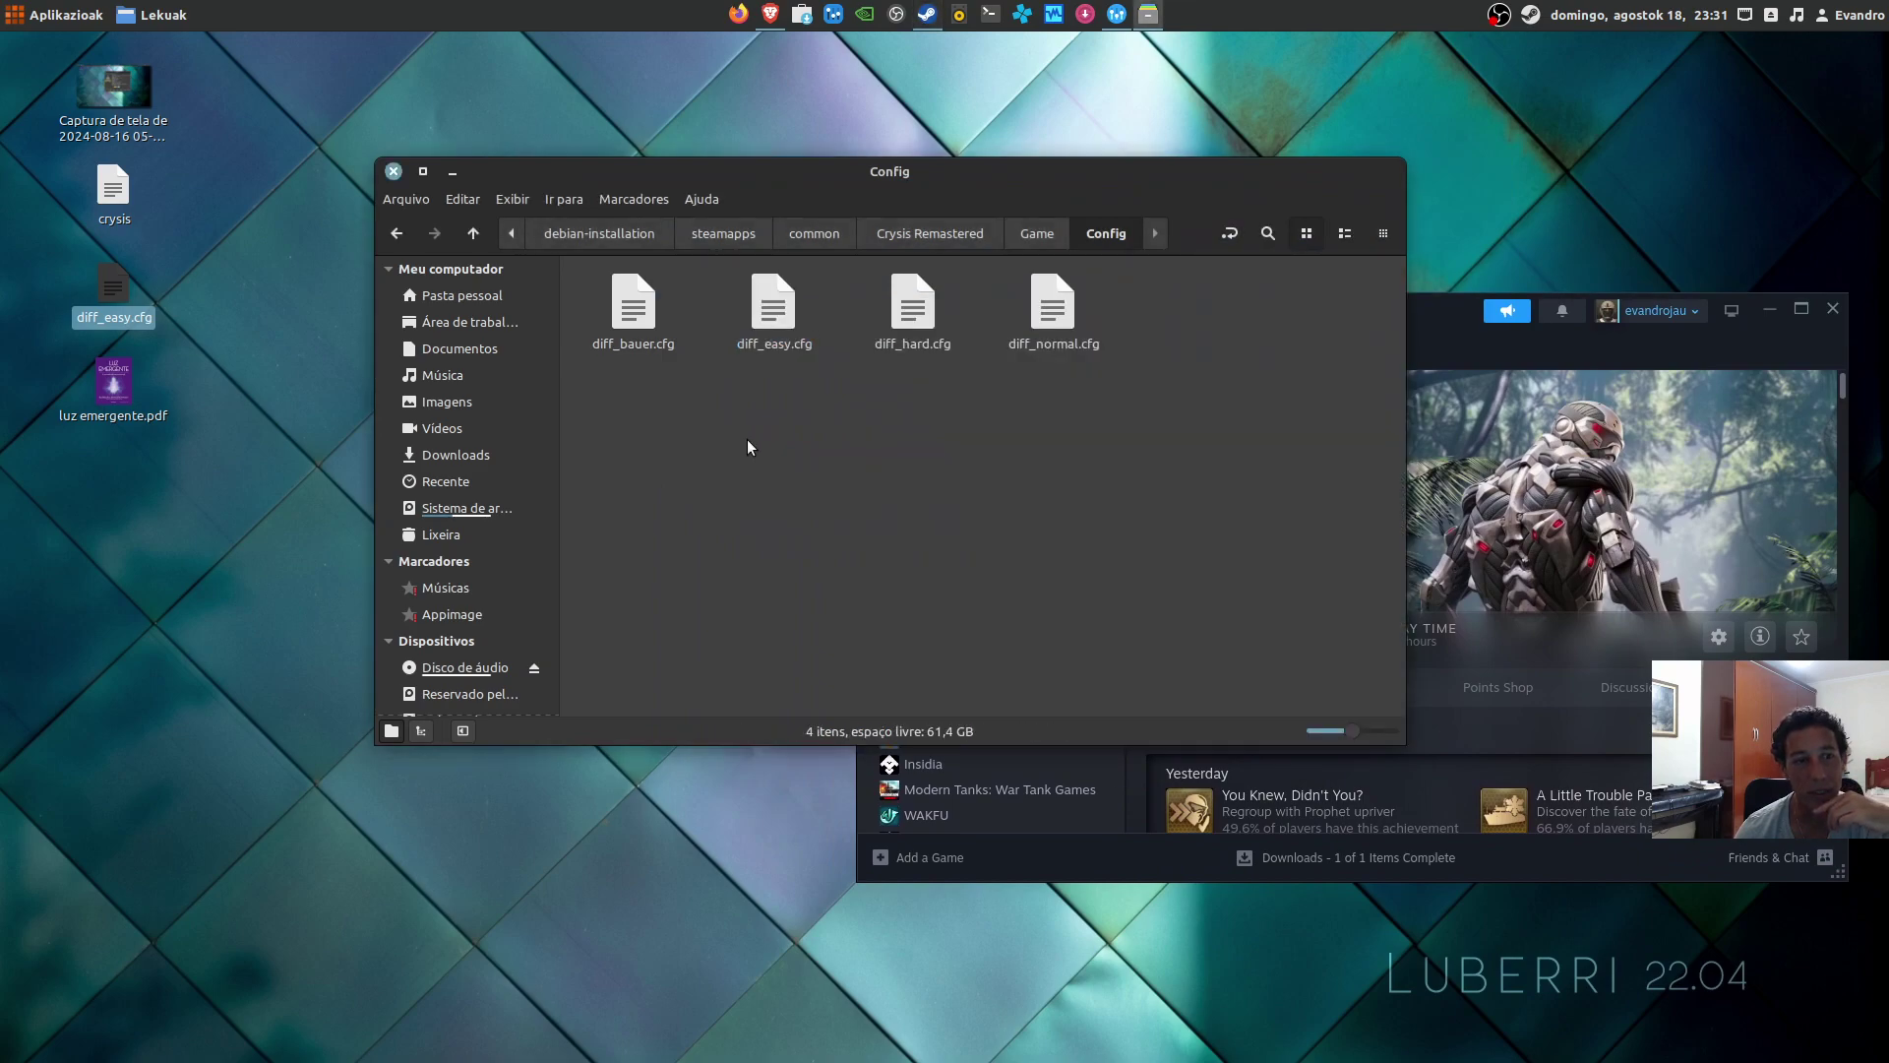
# Step: Go through the easy, hard, normal and bauer difficulty files in the Config folder, ending with diff_easy.cfg selected
pyautogui.click(774, 307)
pyautogui.click(913, 307)
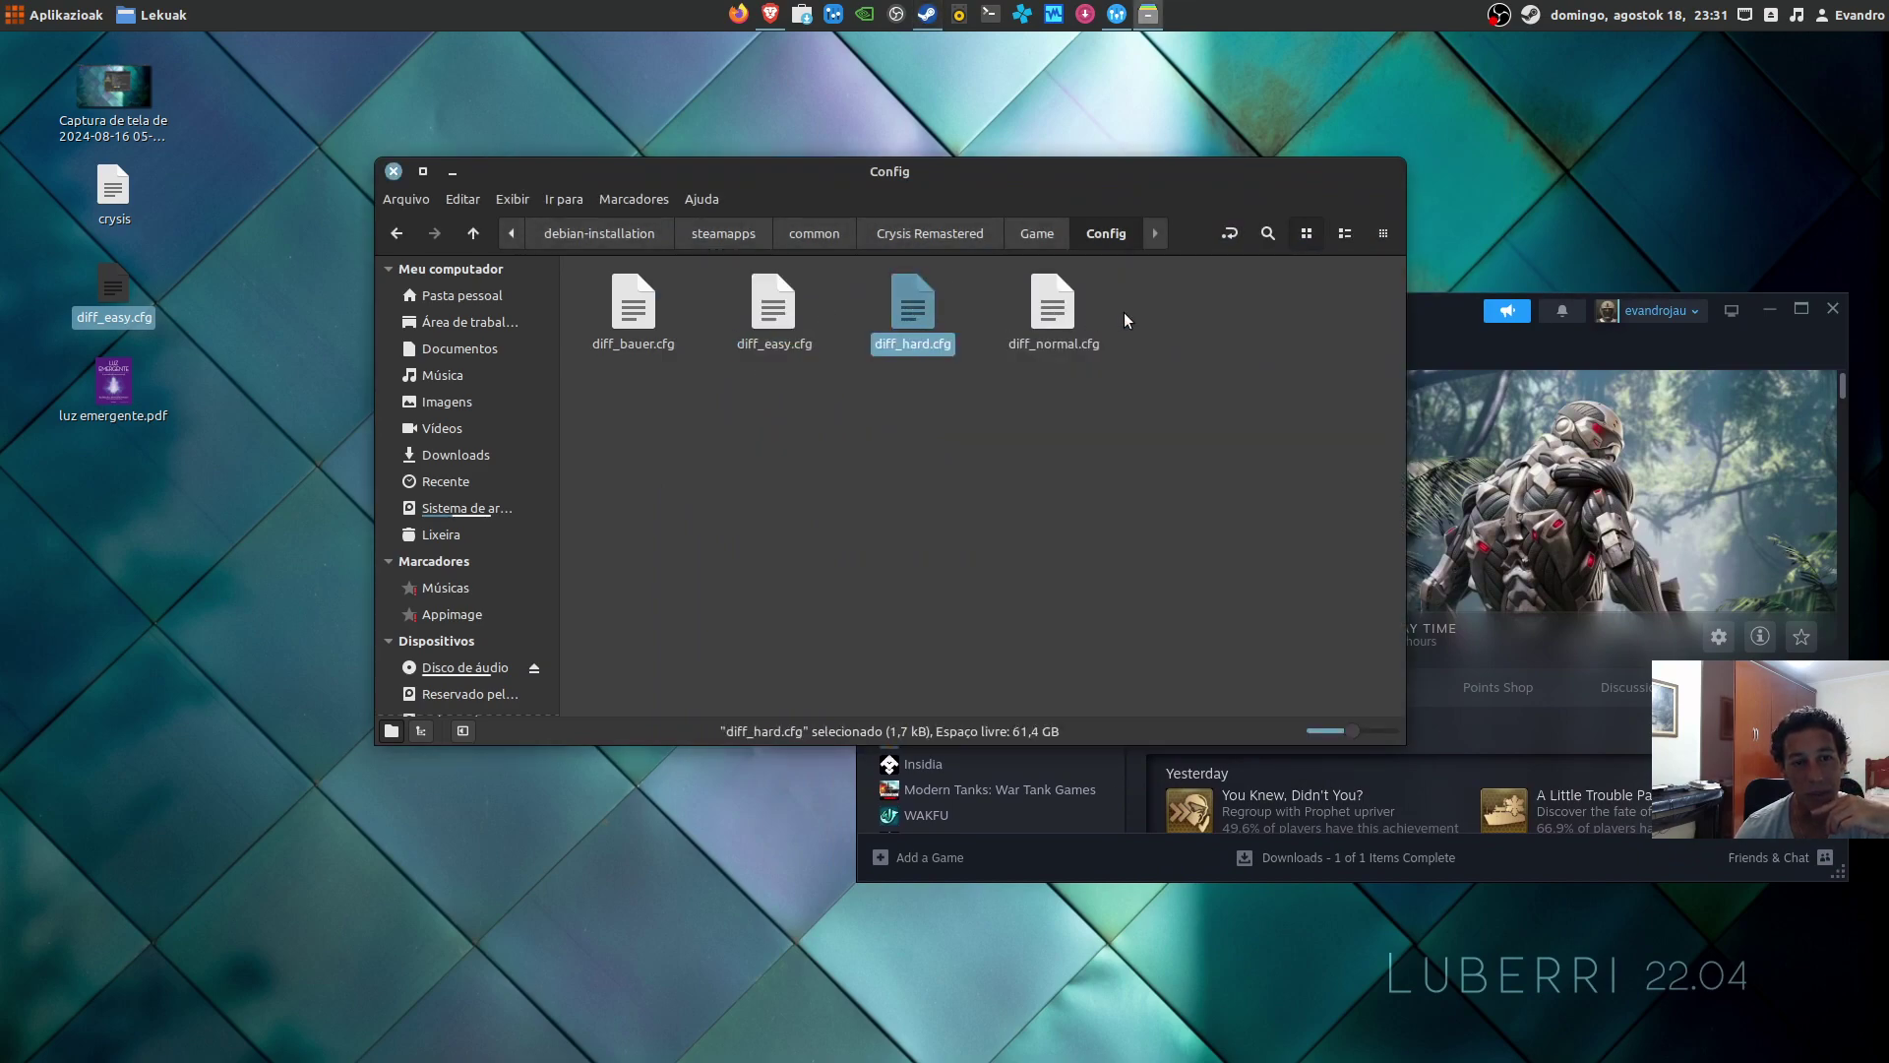
pyautogui.click(1053, 313)
pyautogui.click(629, 315)
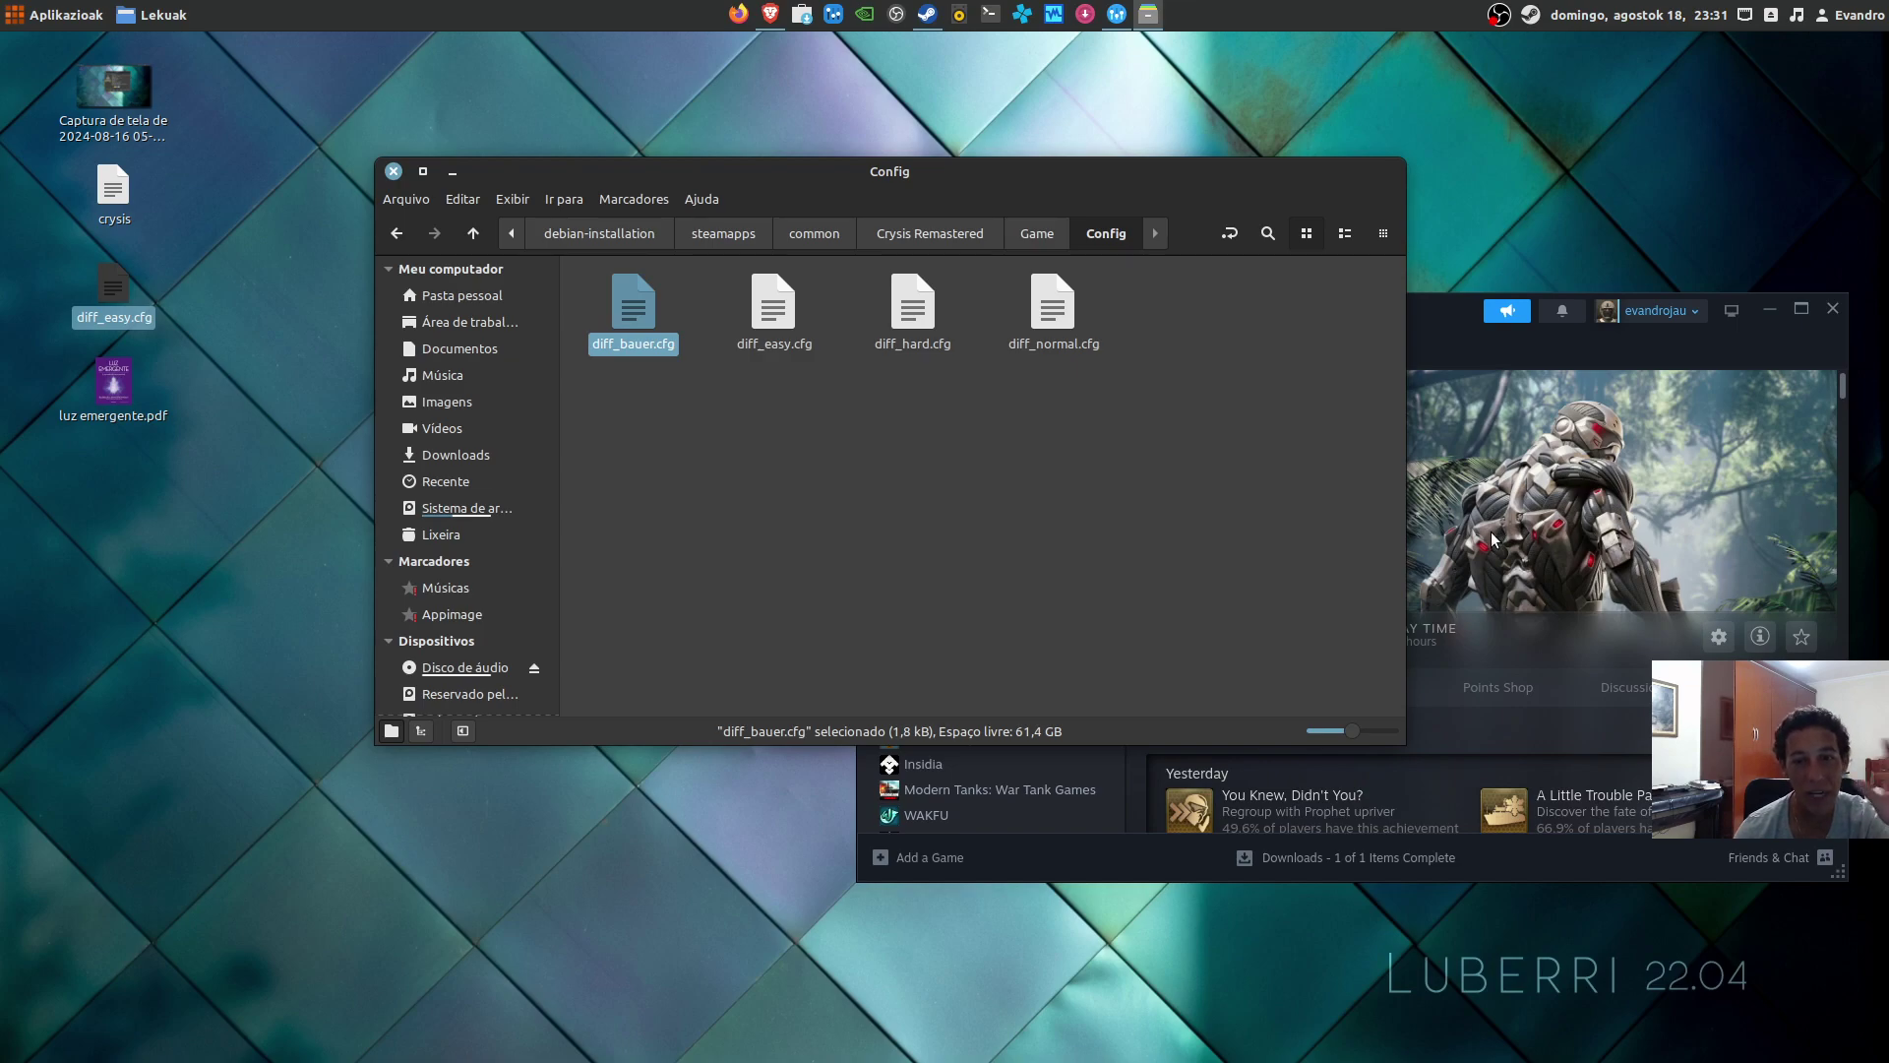
pyautogui.click(812, 410)
pyautogui.click(769, 307)
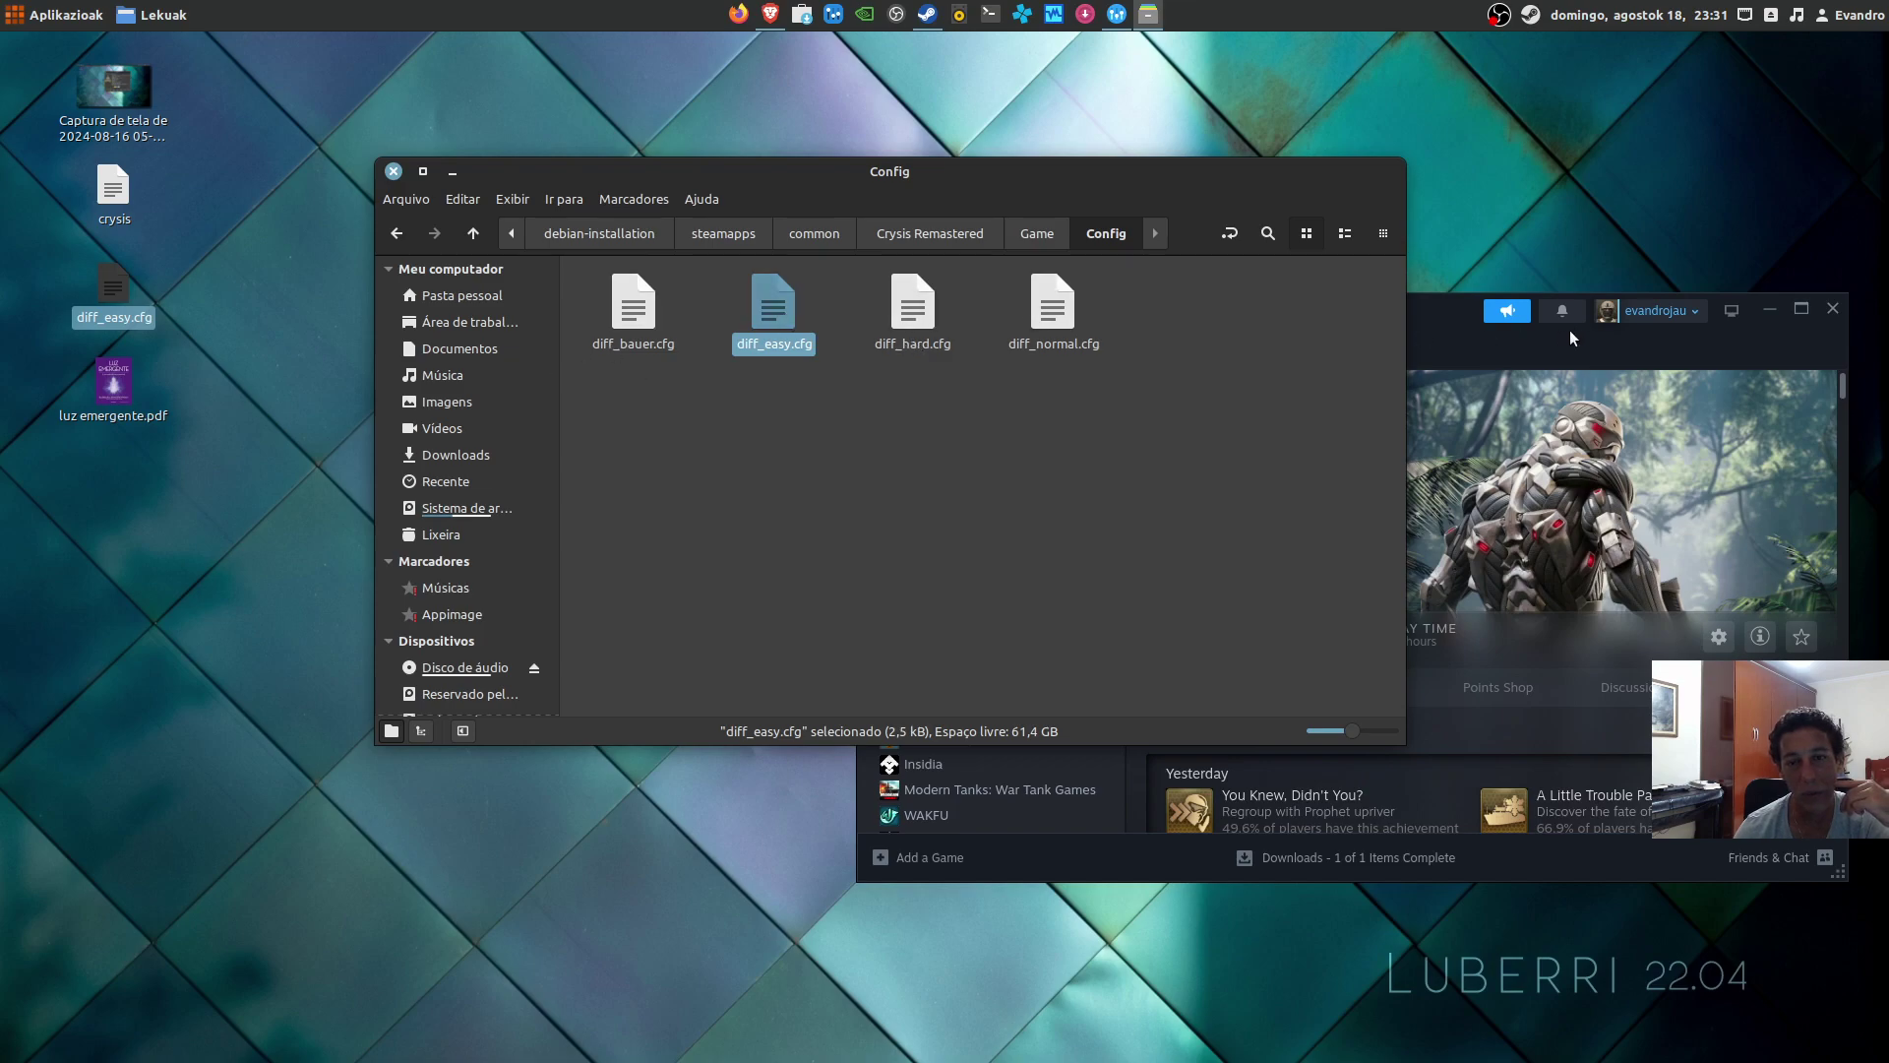
pyautogui.click(1498, 16)
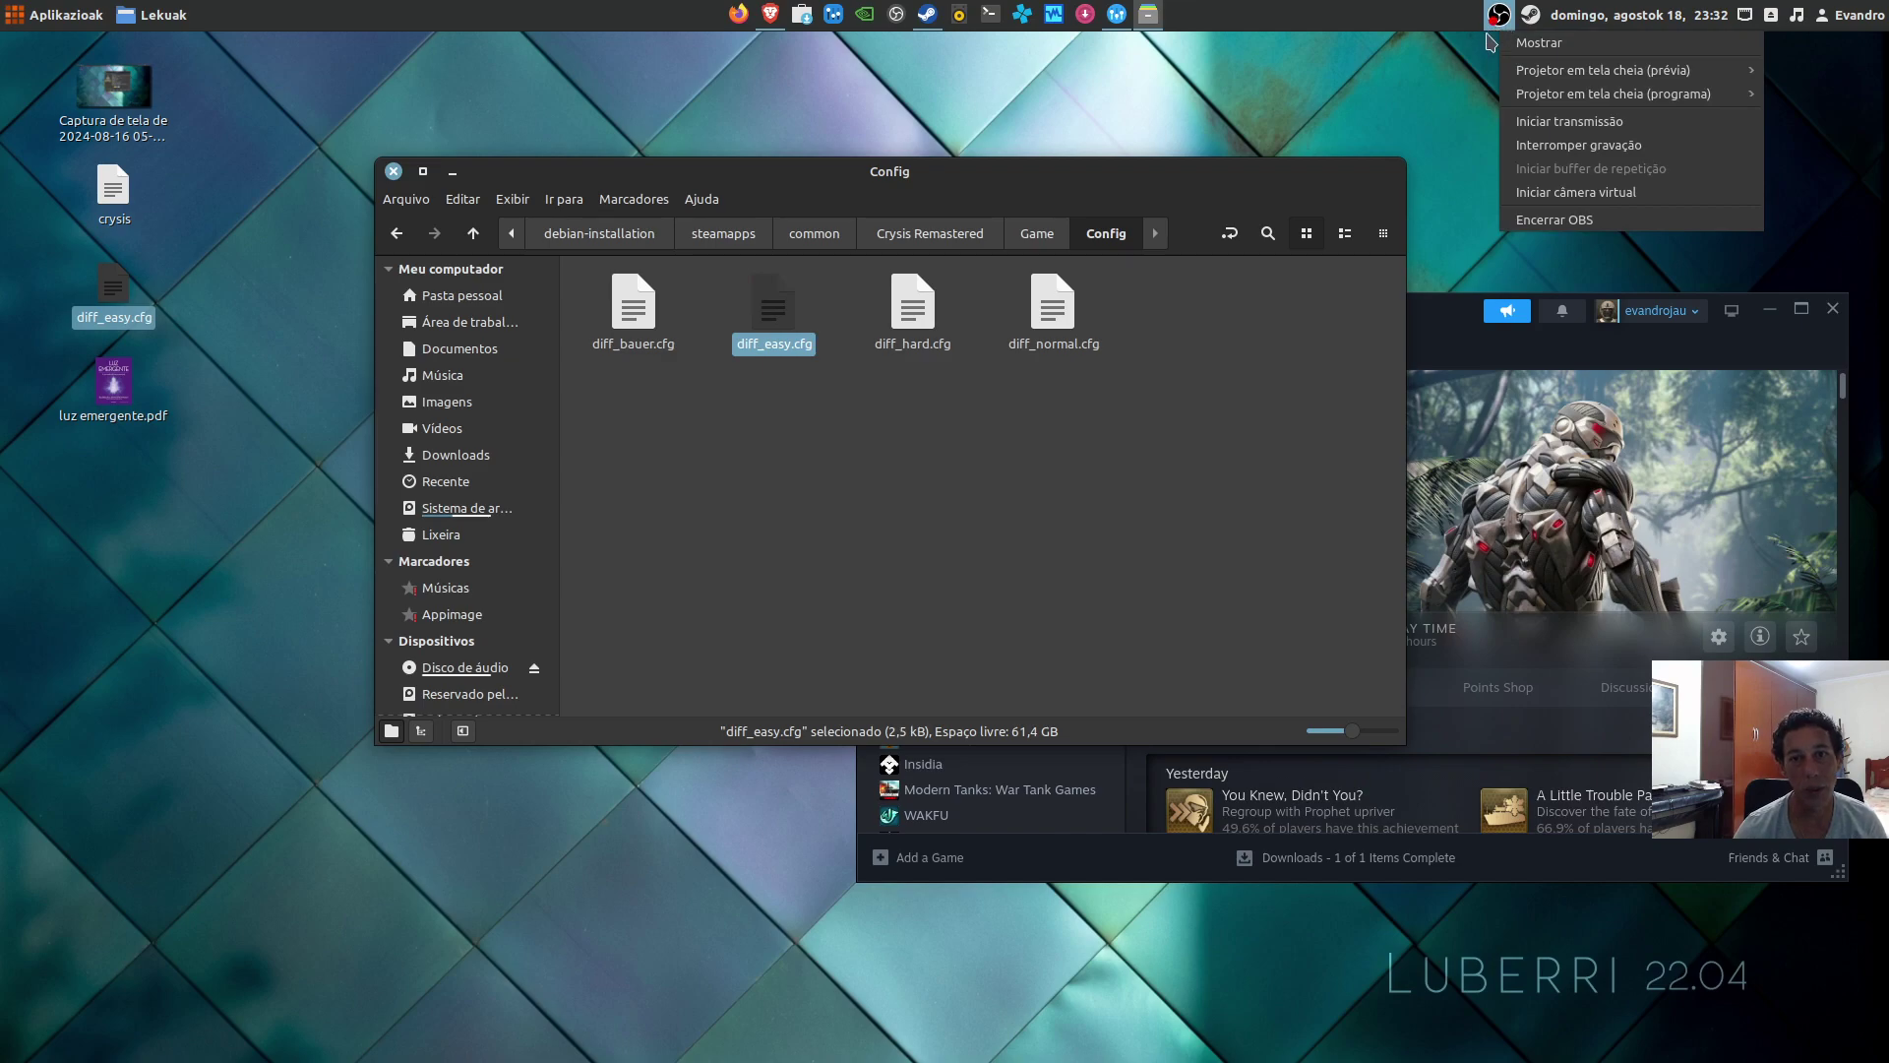